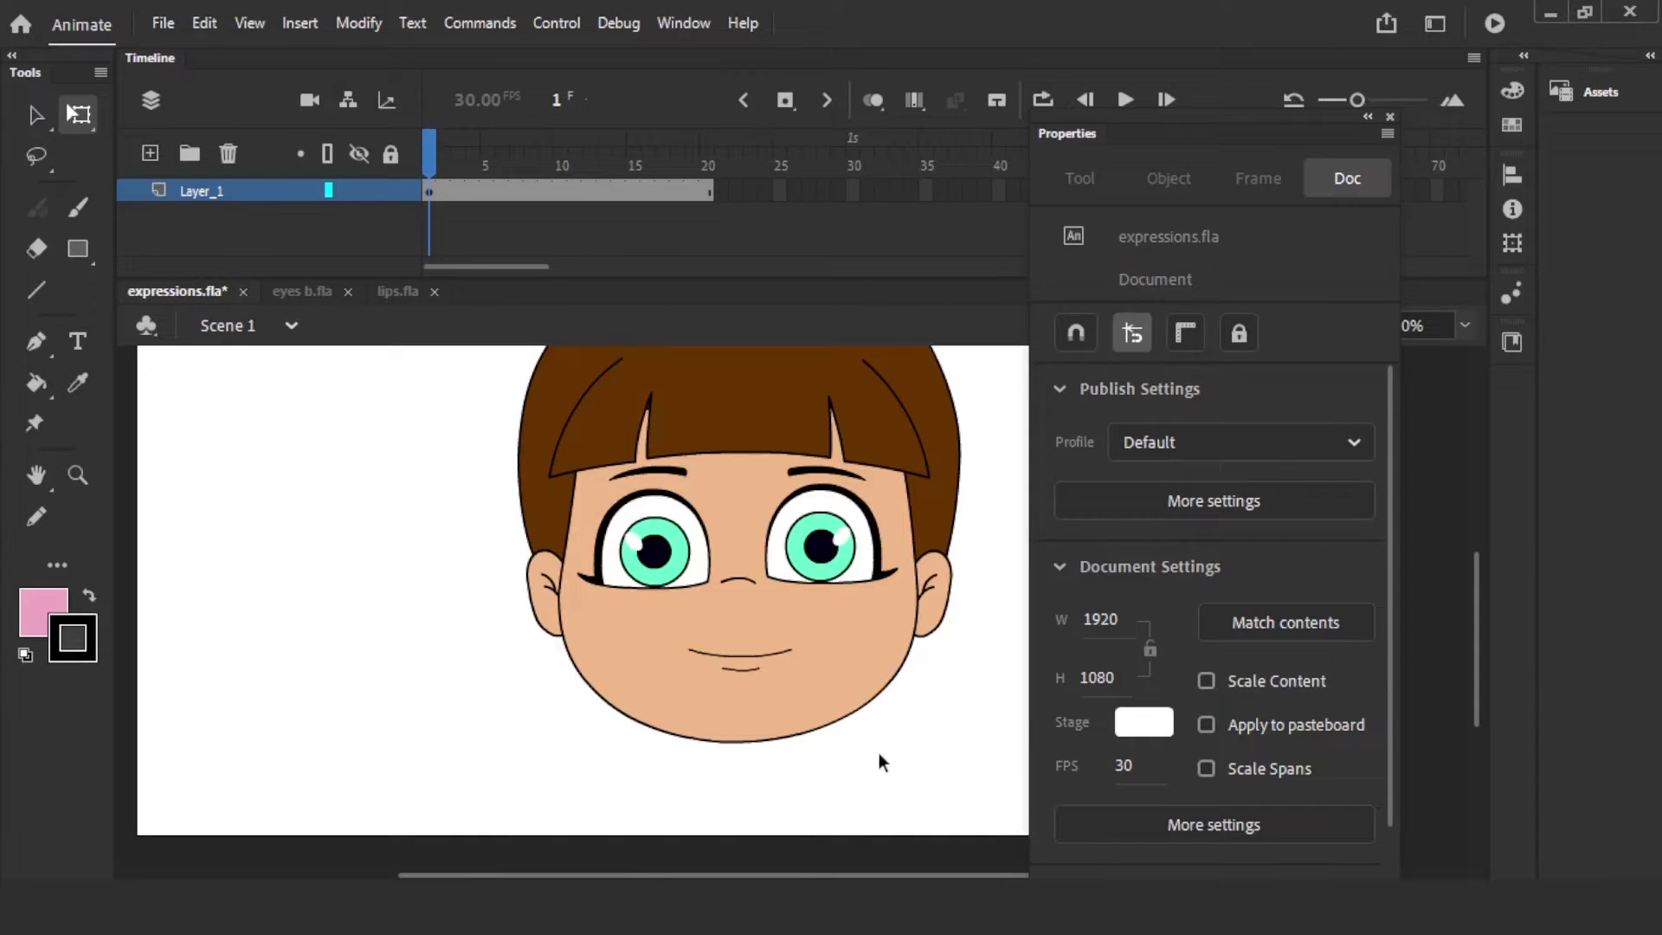
# - Bring up the lips.fla document and close the floating Properties panel to clear the stage
pyautogui.moveTo(727, 416); pyautogui.dragTo(763, 432)
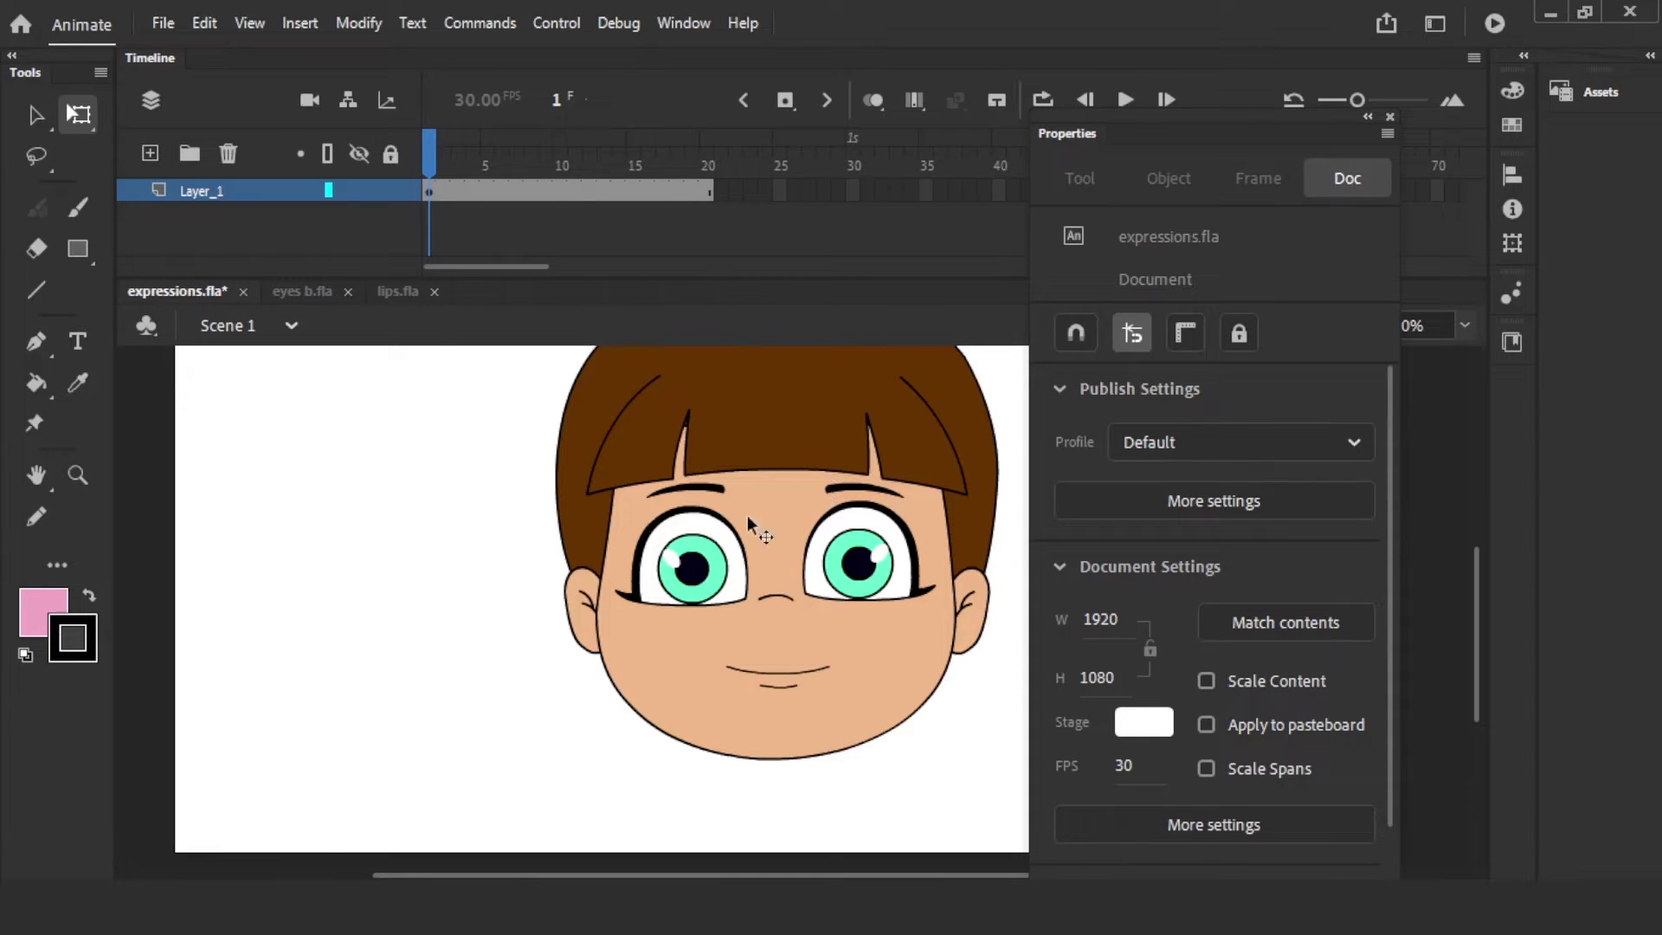
pyautogui.click(391, 289)
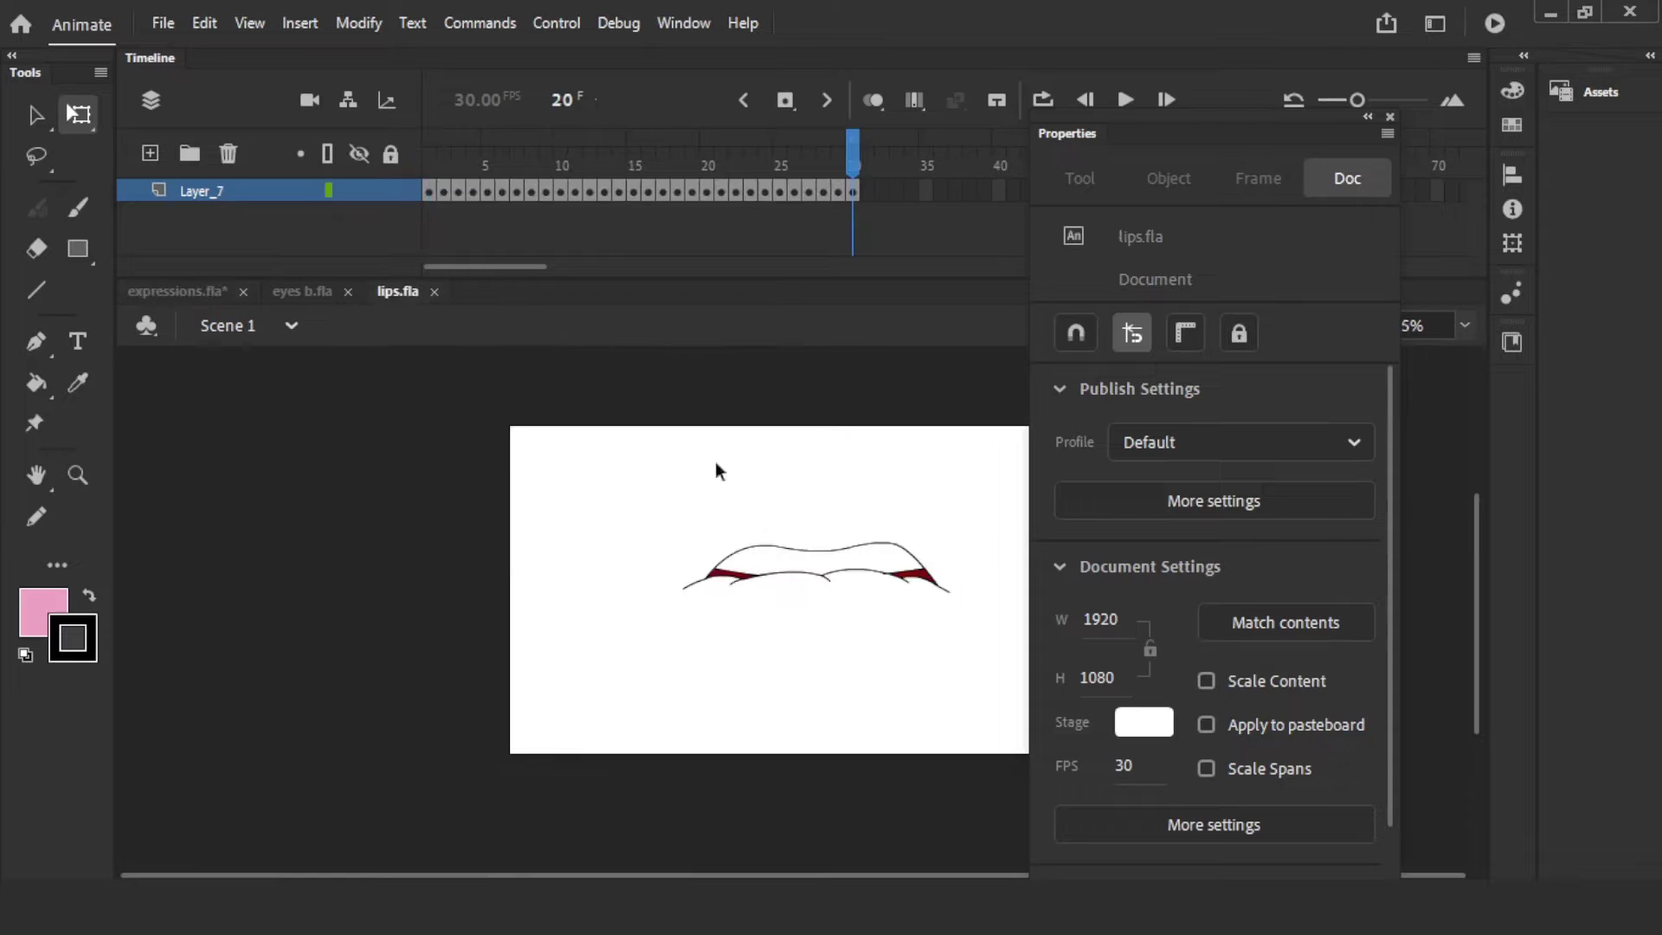
pyautogui.hotkey('ctrl', '=')
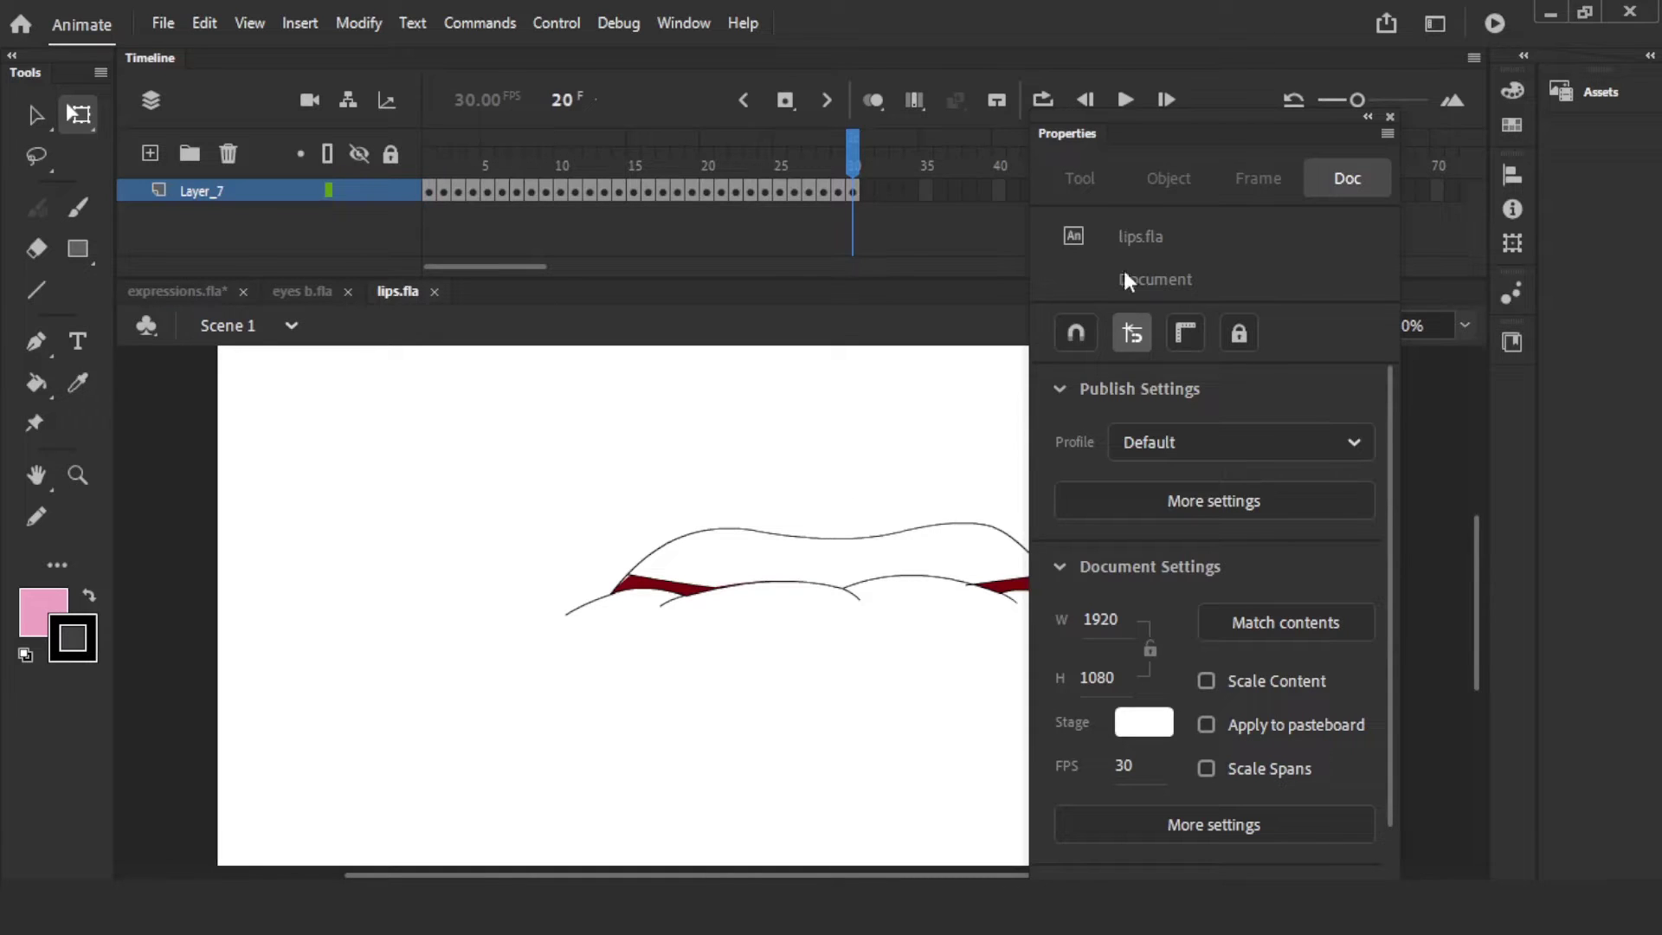
pyautogui.moveTo(1063, 132); pyautogui.dragTo(1342, 418)
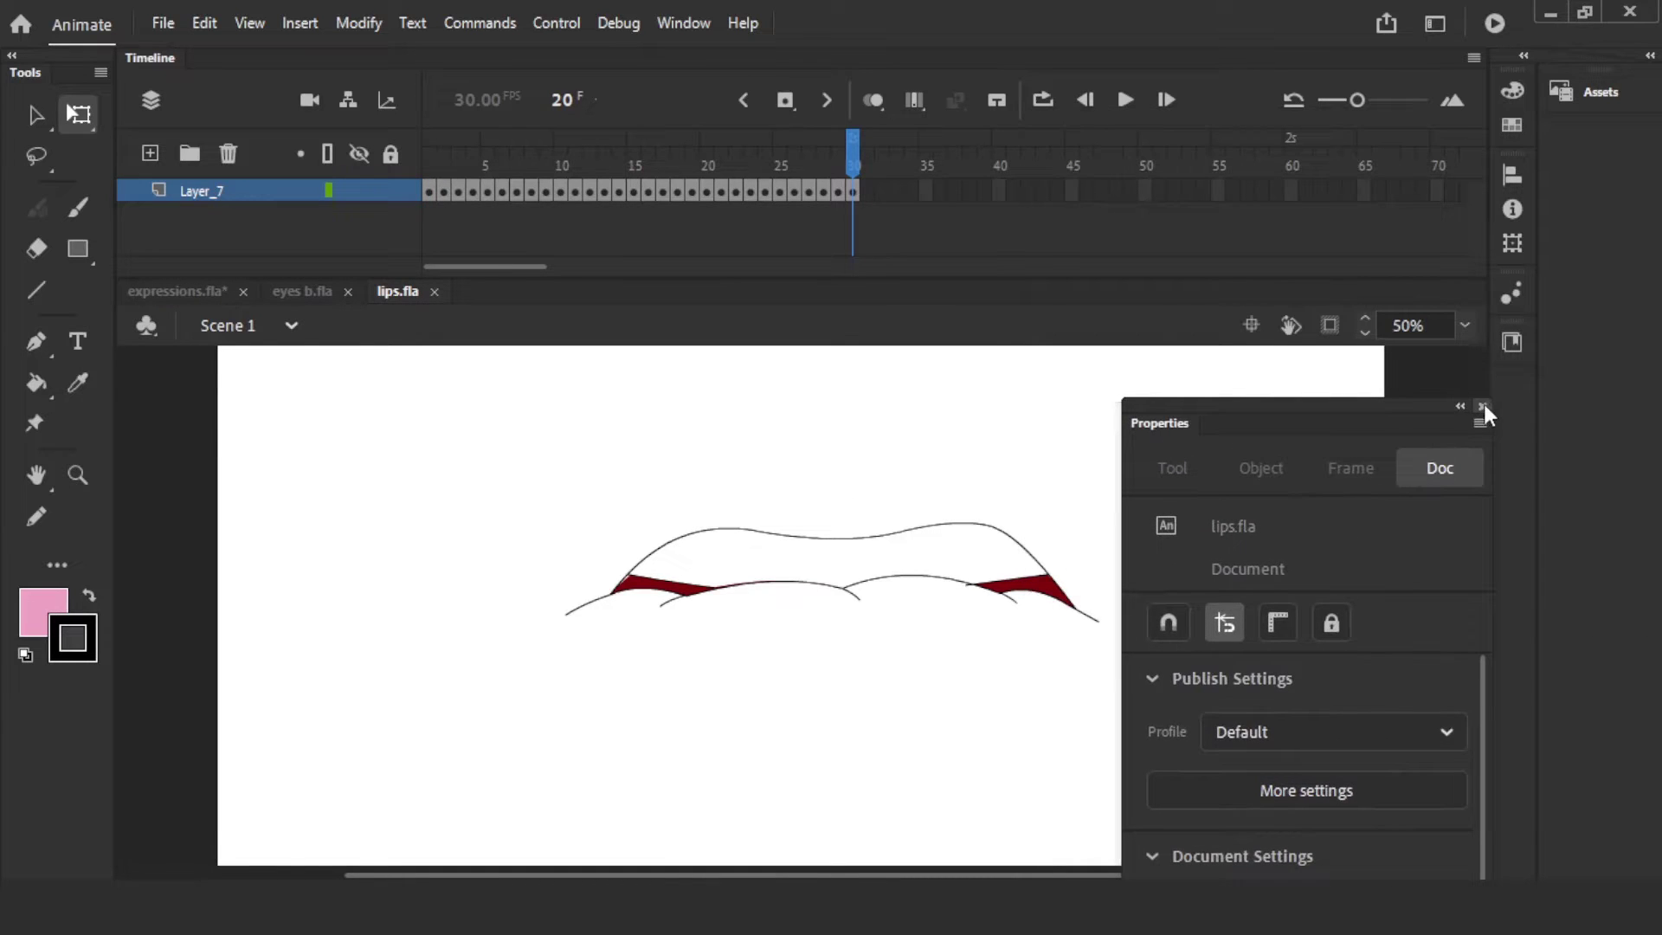
pyautogui.click(1482, 400)
# - Step through the mouth shapes on Layer_7 frame by frame from frame 1 to frame 29
pyautogui.moveTo(852, 164); pyautogui.dragTo(429, 164)
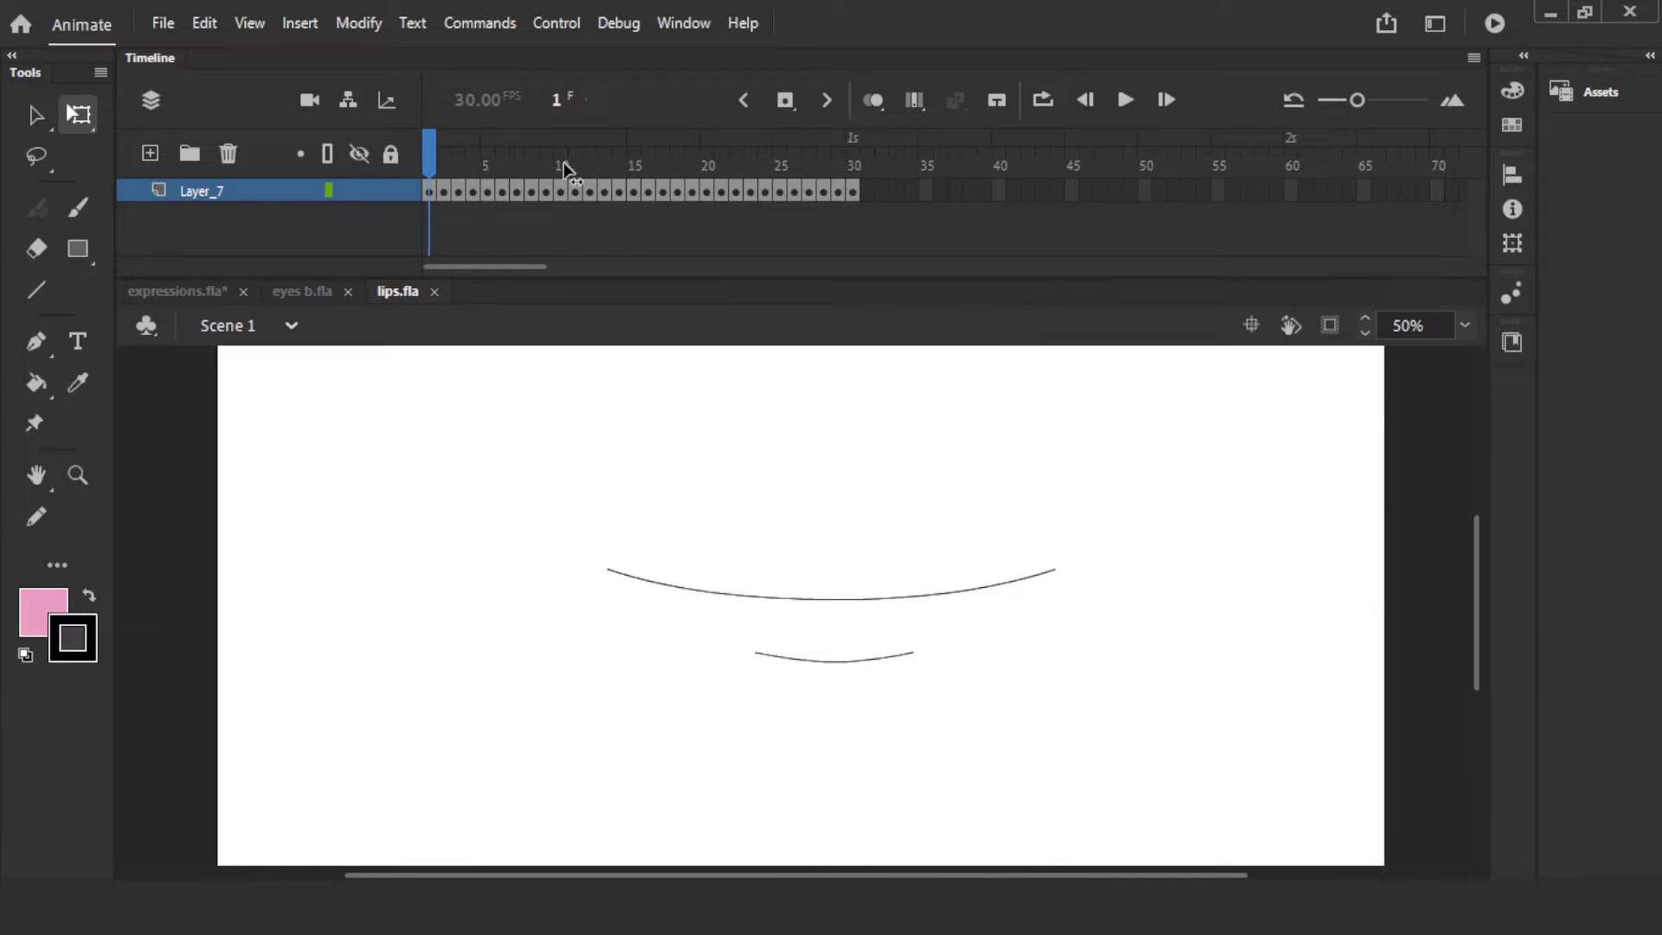
pyautogui.press('.')
pyautogui.press('.')
pyautogui.press('.')
pyautogui.press('.')
pyautogui.press('.')
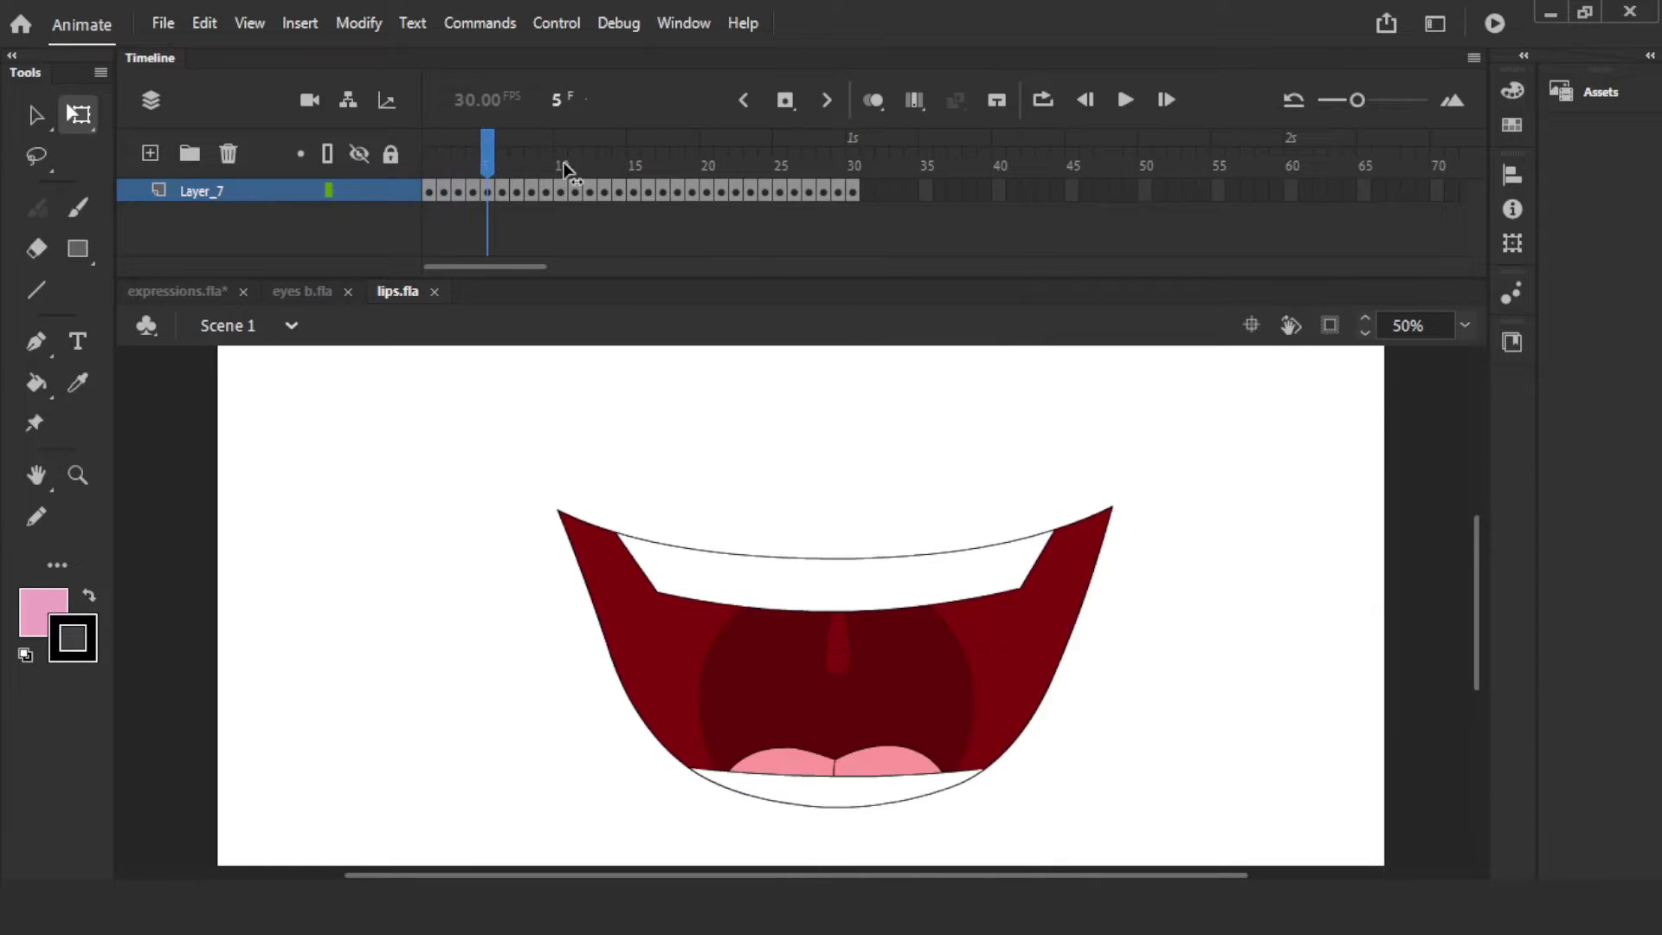
pyautogui.press('.')
pyautogui.press('.')
pyautogui.press('.')
pyautogui.press('.')
pyautogui.press('.')
pyautogui.press('.')
pyautogui.press('.')
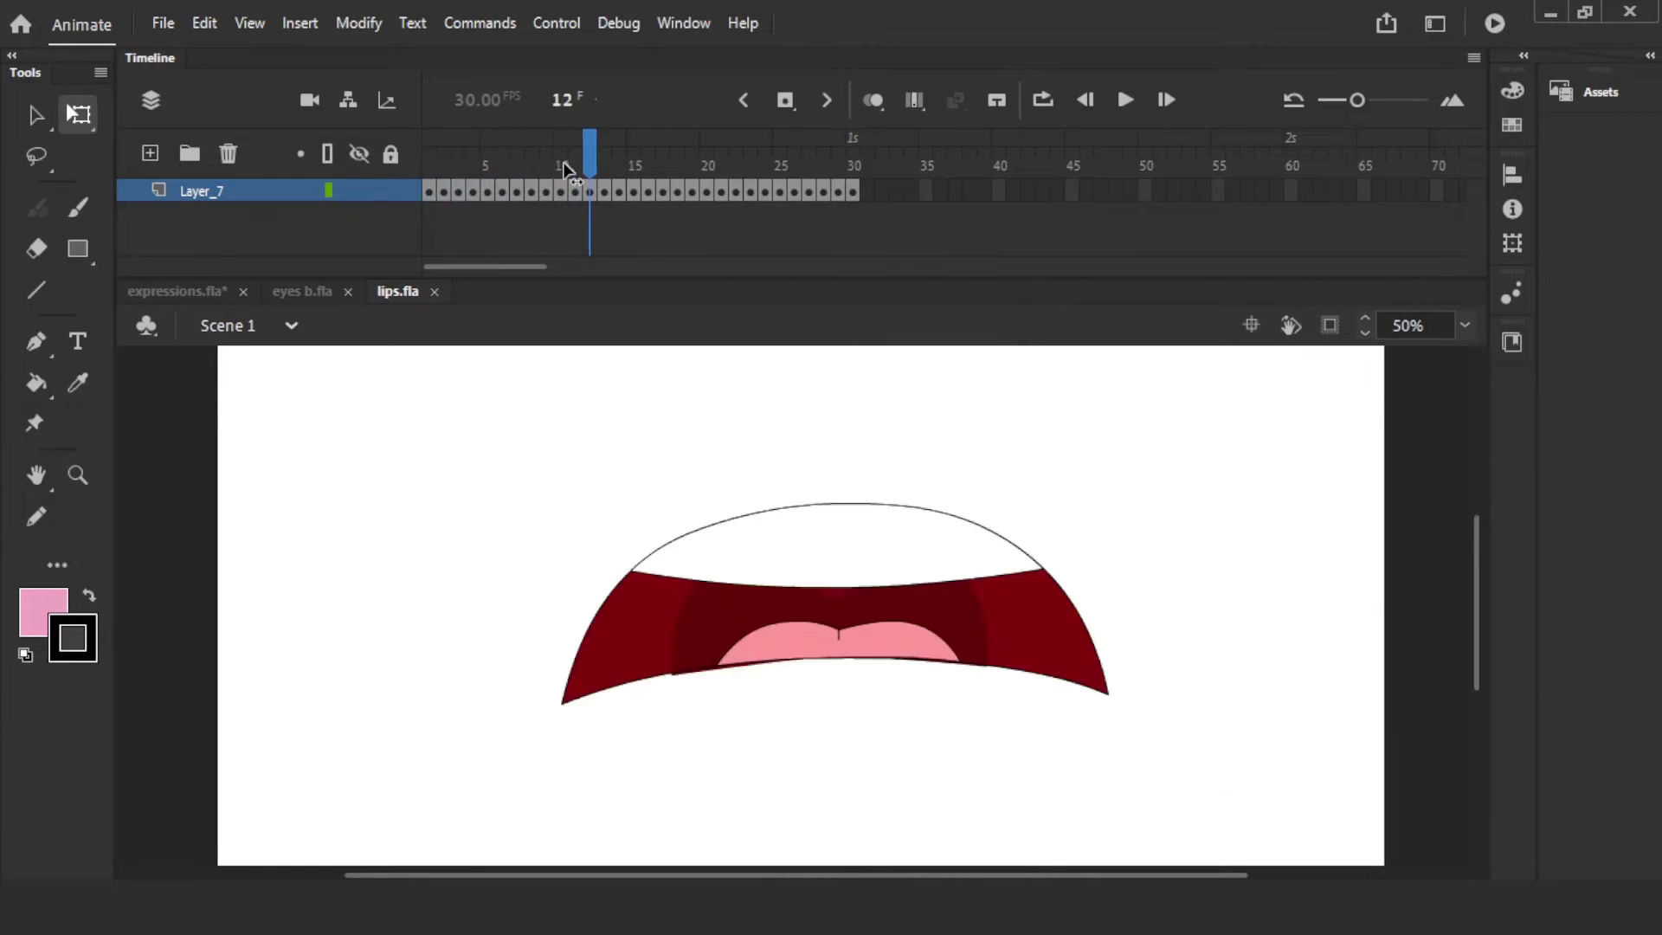
pyautogui.press('.')
pyautogui.press('.')
pyautogui.press('.')
pyautogui.press('.')
pyautogui.press('.')
pyautogui.press('.')
pyautogui.press('.')
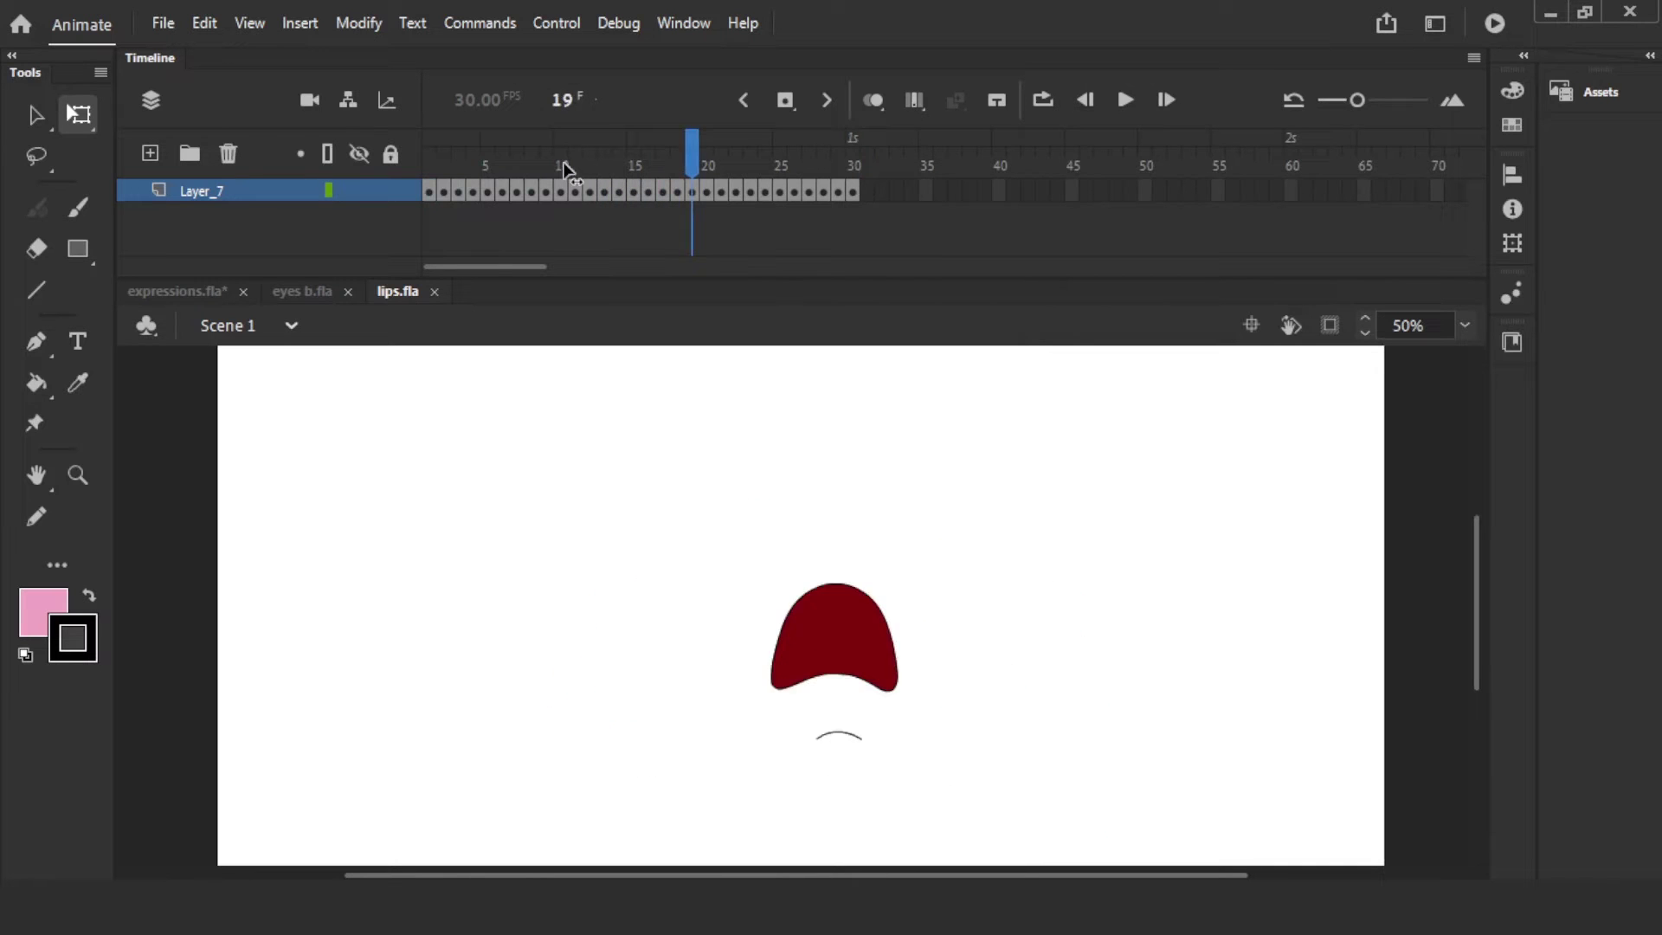
pyautogui.press(',')
pyautogui.press('.')
pyautogui.press('.')
pyautogui.press('.')
pyautogui.press('.')
pyautogui.press('.')
pyautogui.press('.')
pyautogui.press('.')
pyautogui.press('.')
pyautogui.press('.')
pyautogui.press('.')
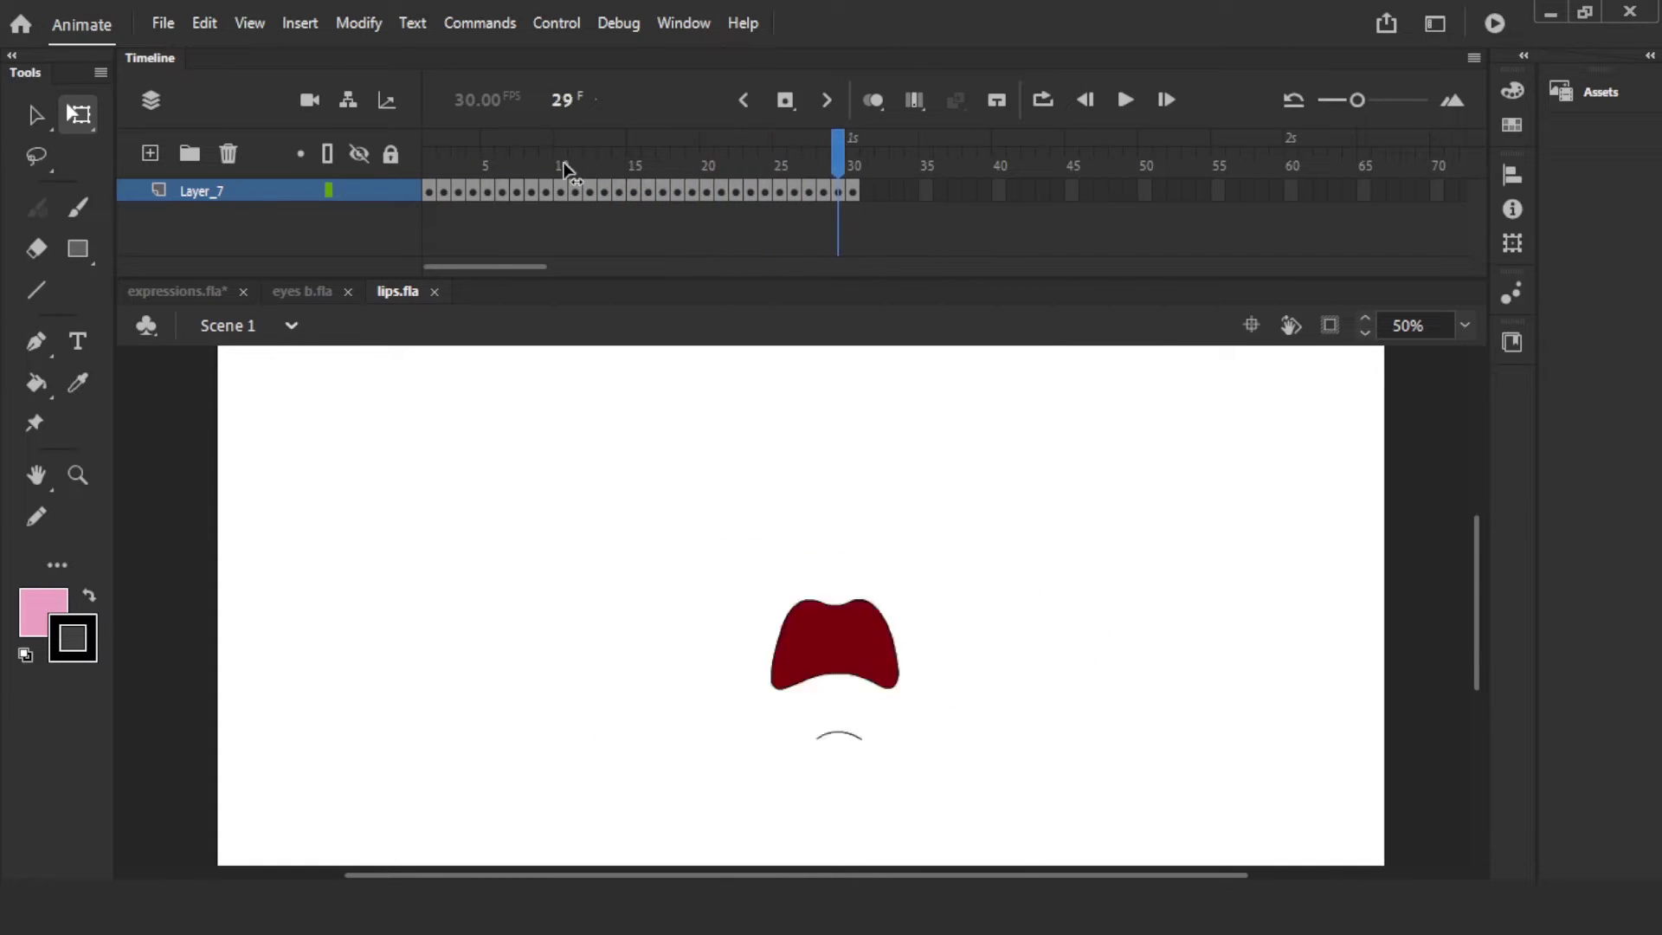
# - Go back to the start of the timeline and review the first few smiling mouth shapes again
pyautogui.press(',')
pyautogui.press(',')
pyautogui.press(',')
pyautogui.press(',')
pyautogui.press(',')
pyautogui.hotkey('shift', ',')
pyautogui.press('.')
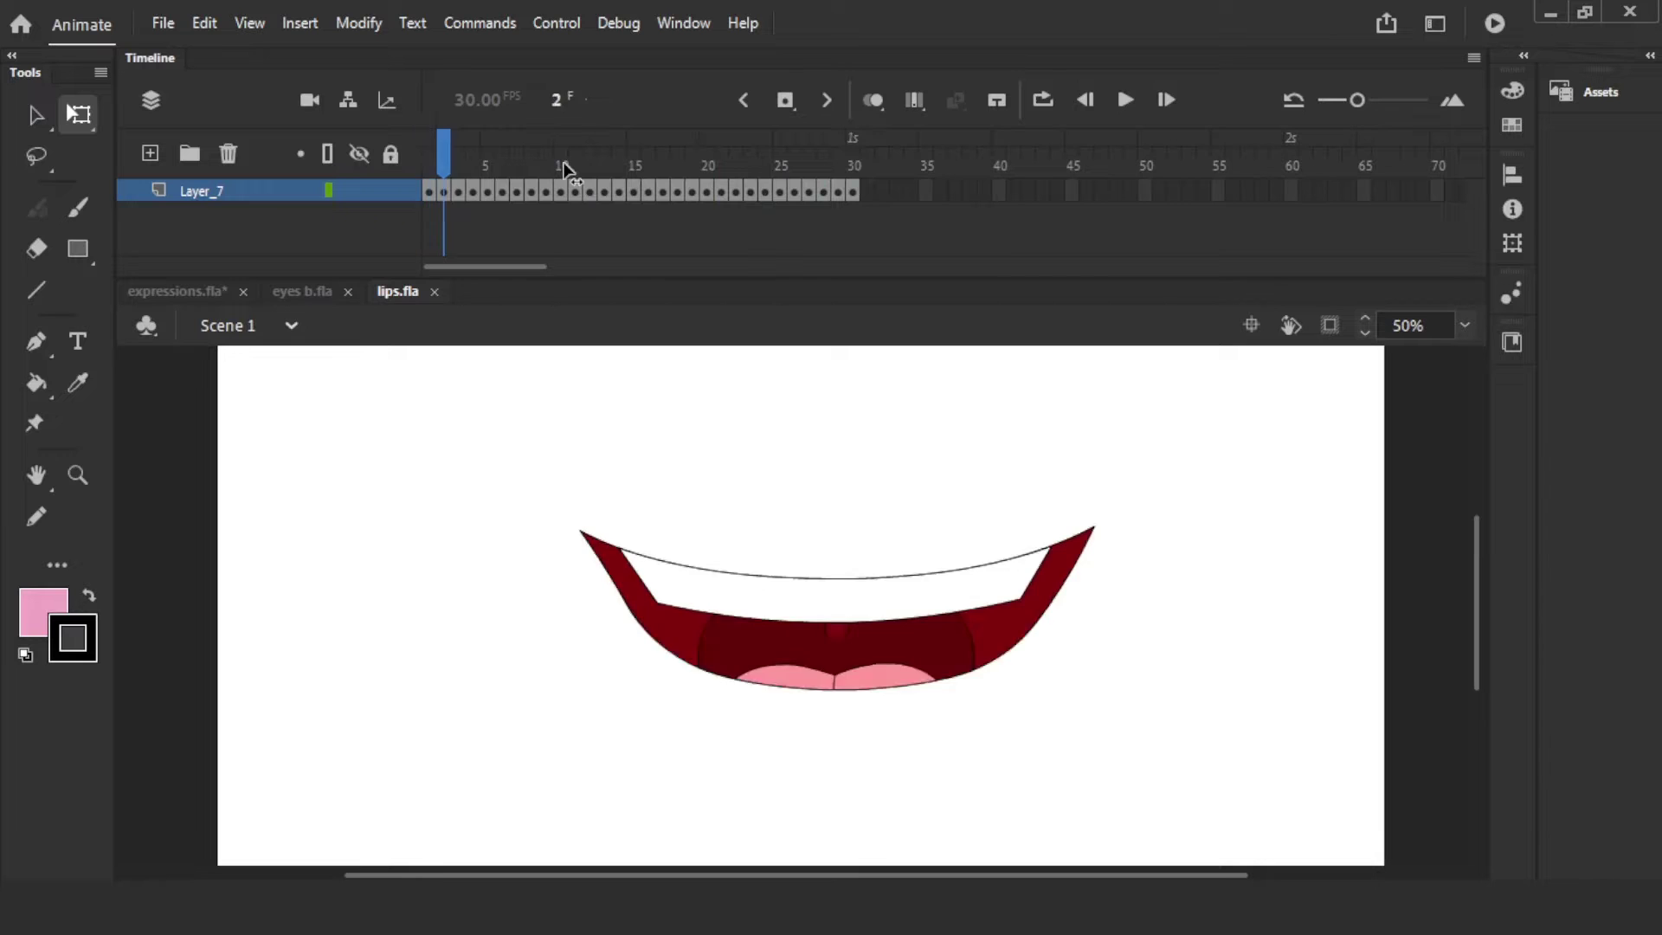
pyautogui.press('.')
pyautogui.press('.')
pyautogui.press('.')
pyautogui.press('.')
pyautogui.press(',')
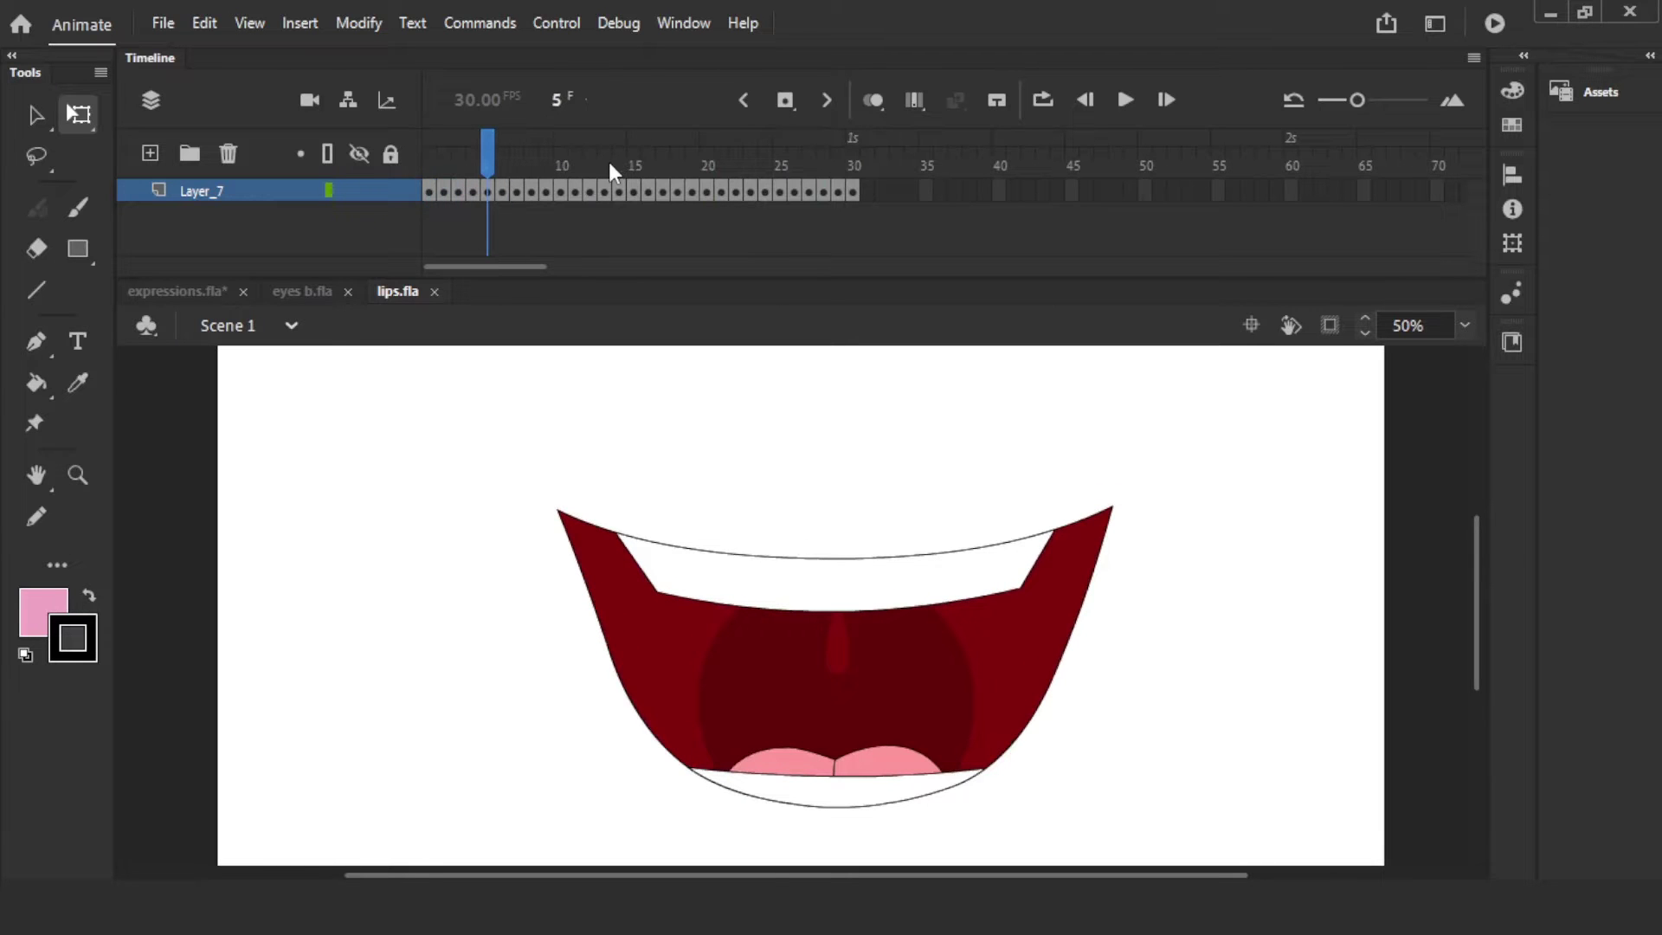
pyautogui.moveTo(609, 163)
pyautogui.mouseDown()
pyautogui.moveTo(767, 182)
pyautogui.moveTo(714, 192)
pyautogui.moveTo(860, 237)
pyautogui.moveTo(426, 228)
pyautogui.mouseUp()
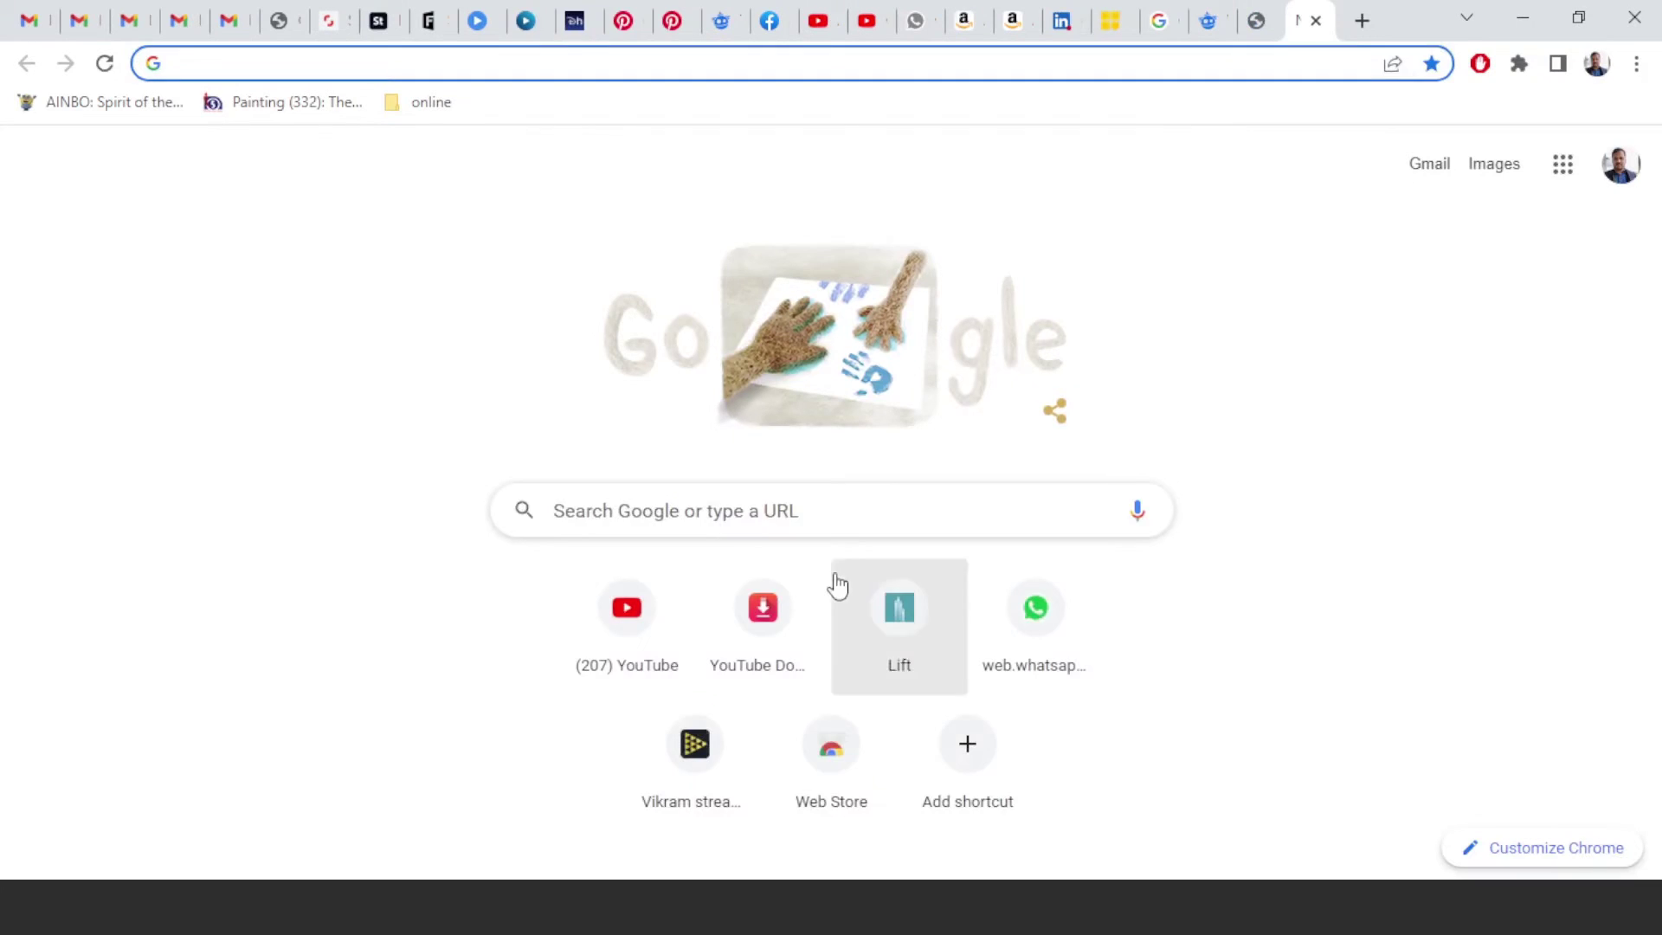
# - Search Google for "cartoons expressions" in the Chrome browser and show the image results
pyautogui.click(856, 511)
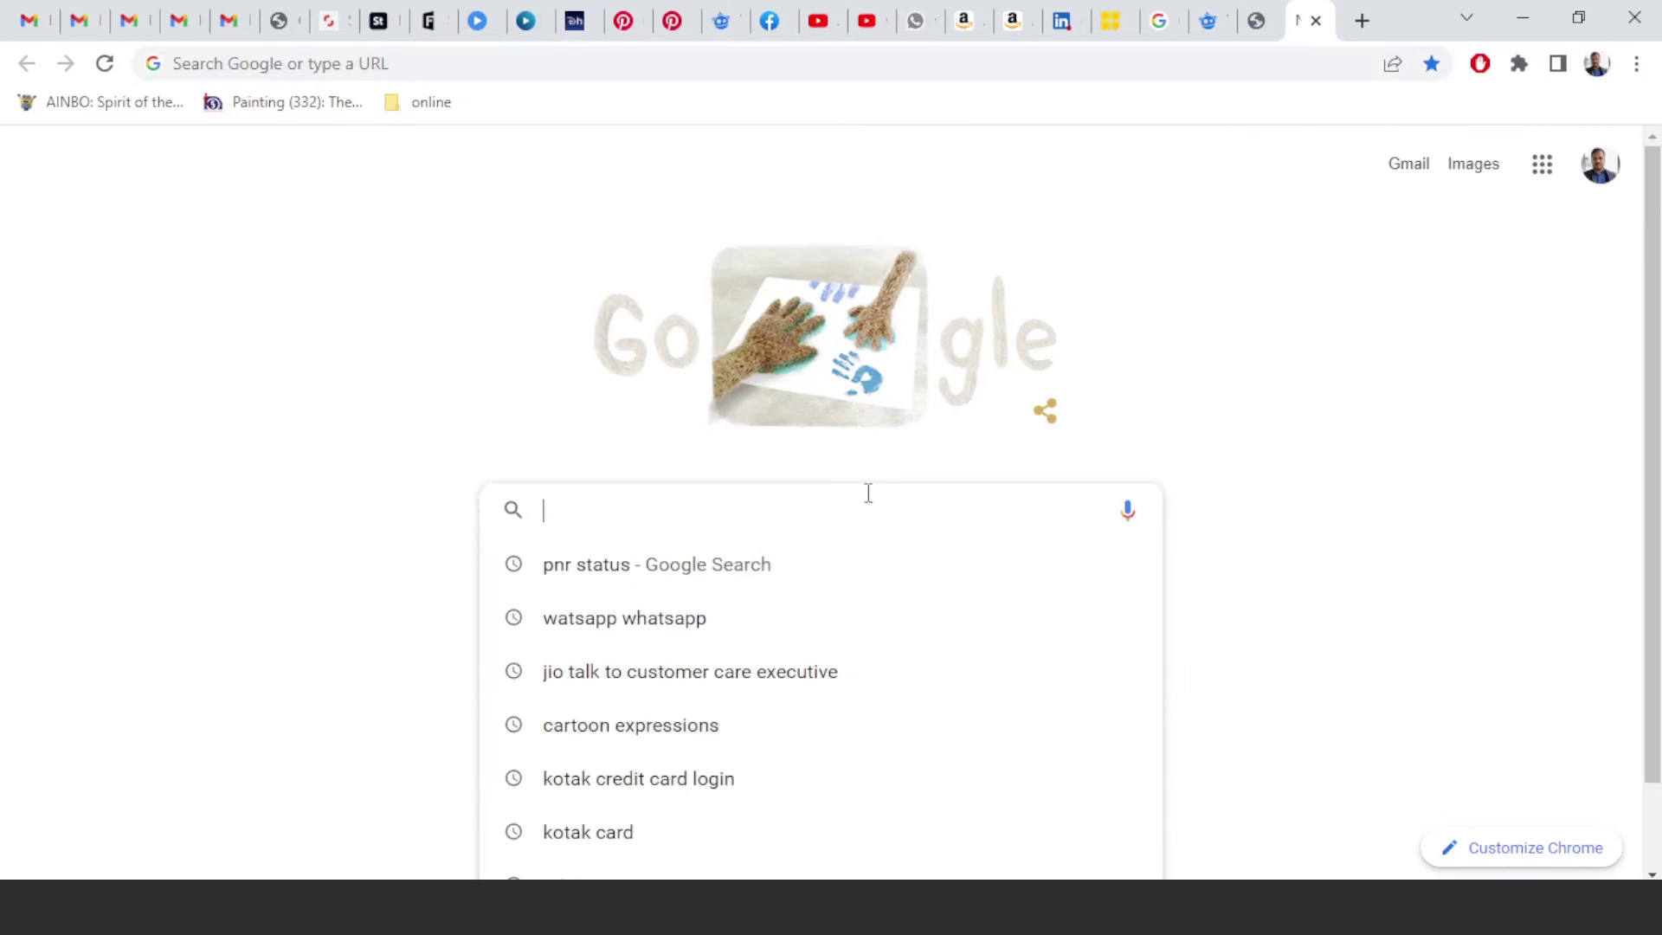
pyautogui.click(1376, 215)
pyautogui.click(683, 509)
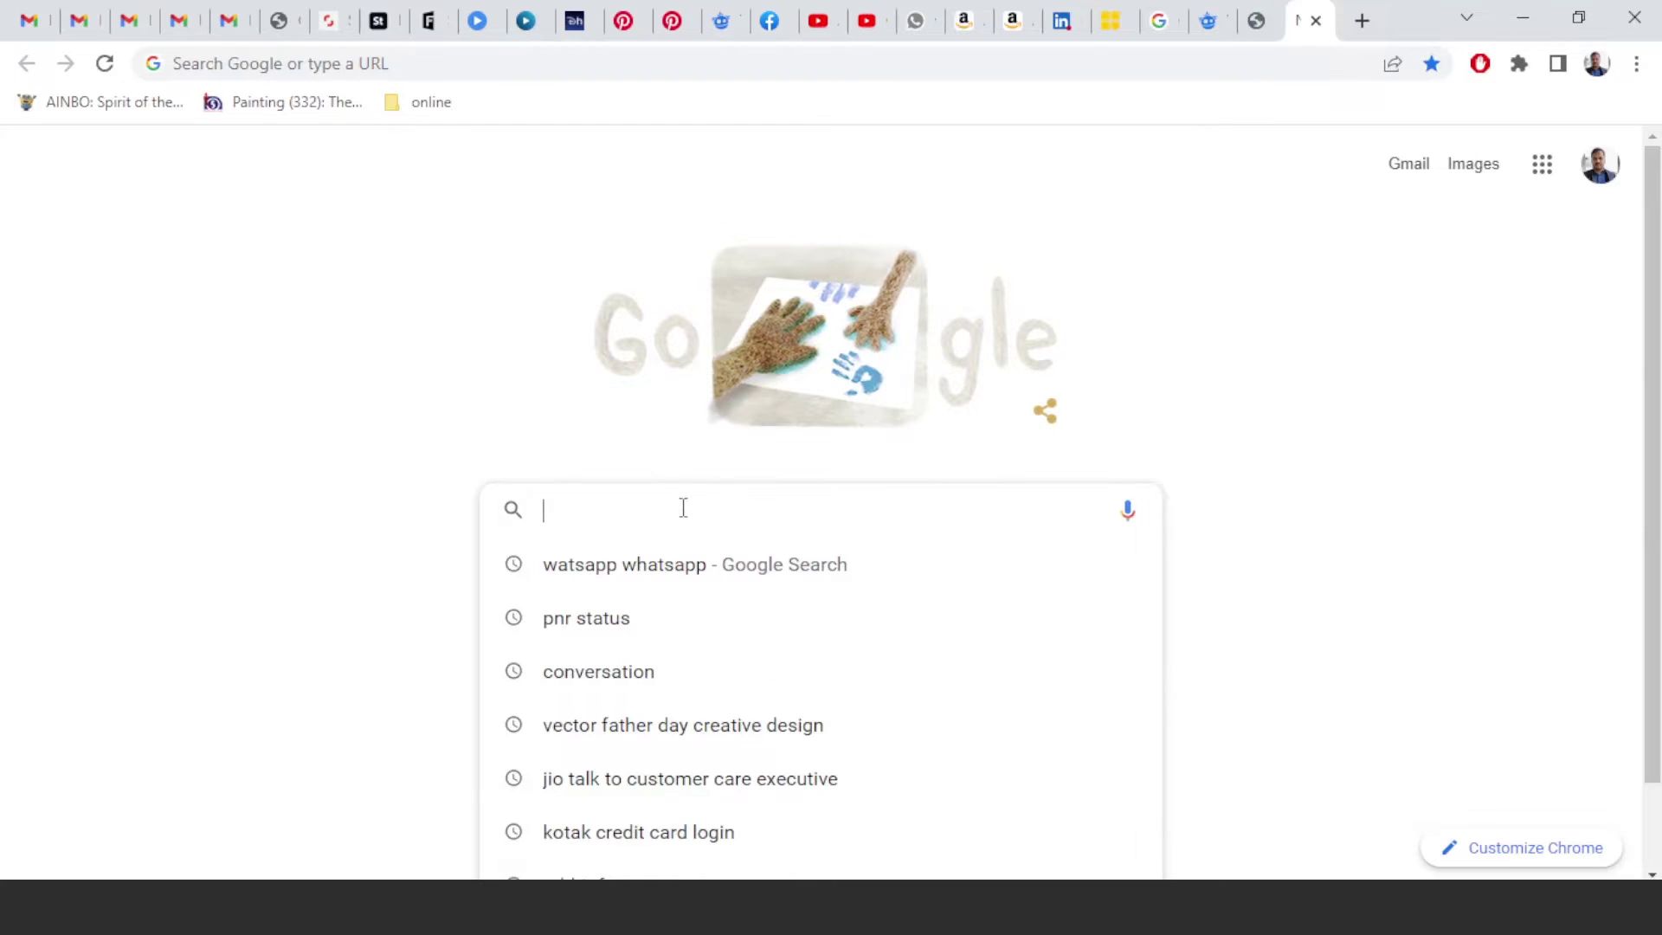
pyautogui.write('cartoons e')
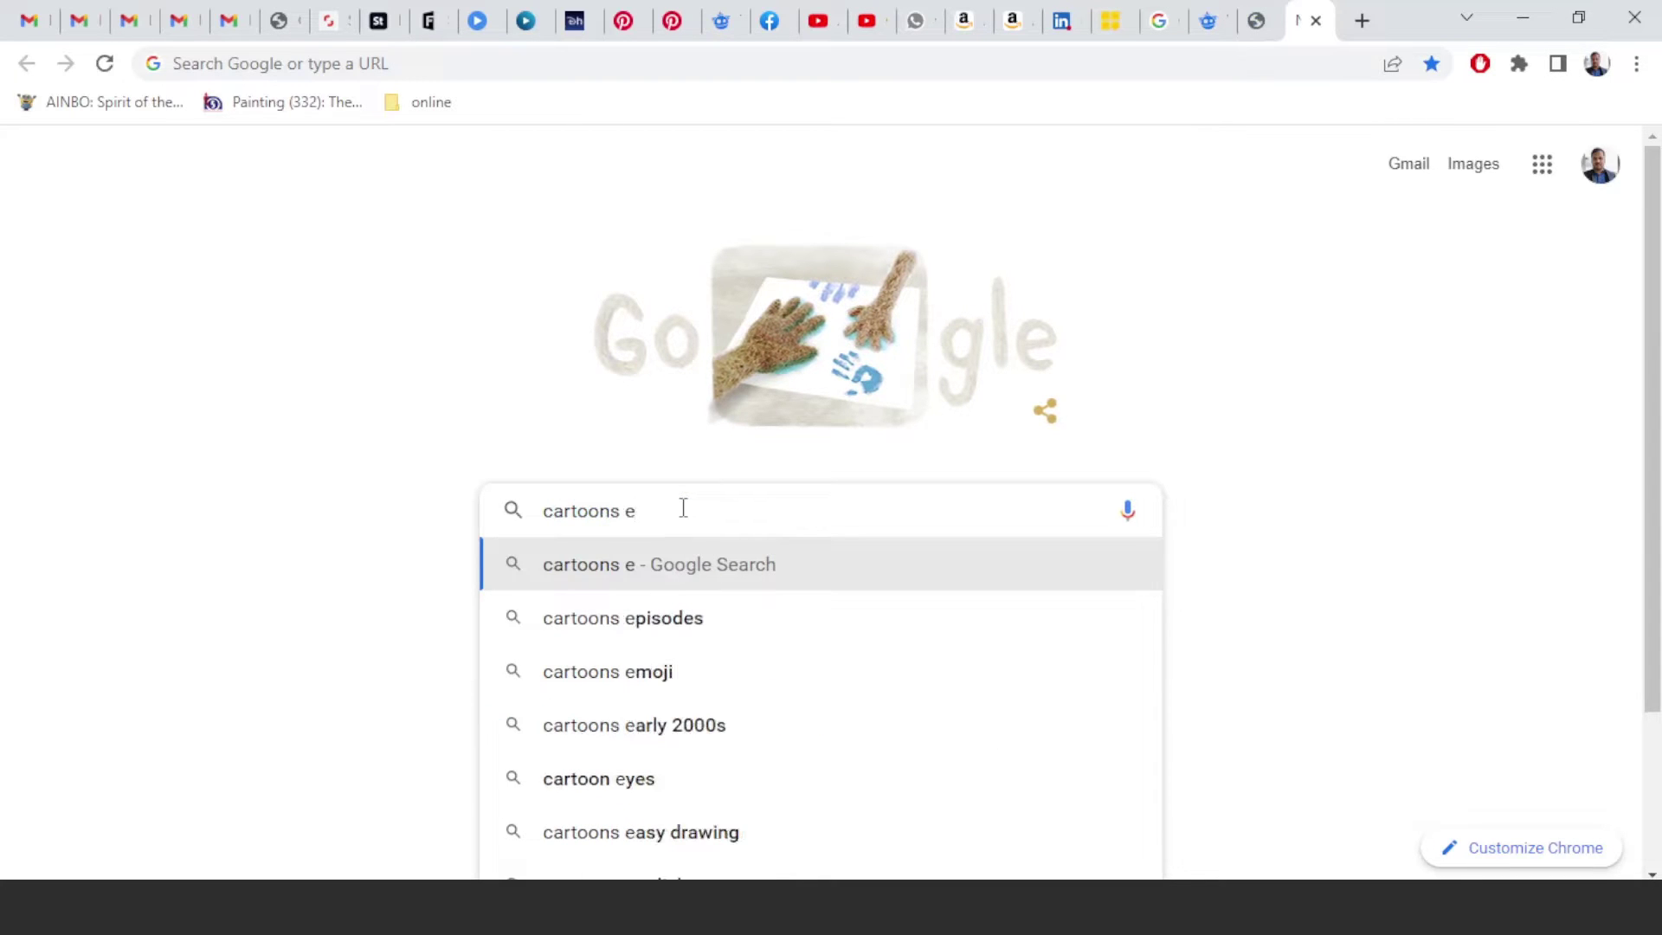
pyautogui.write('xpressi')
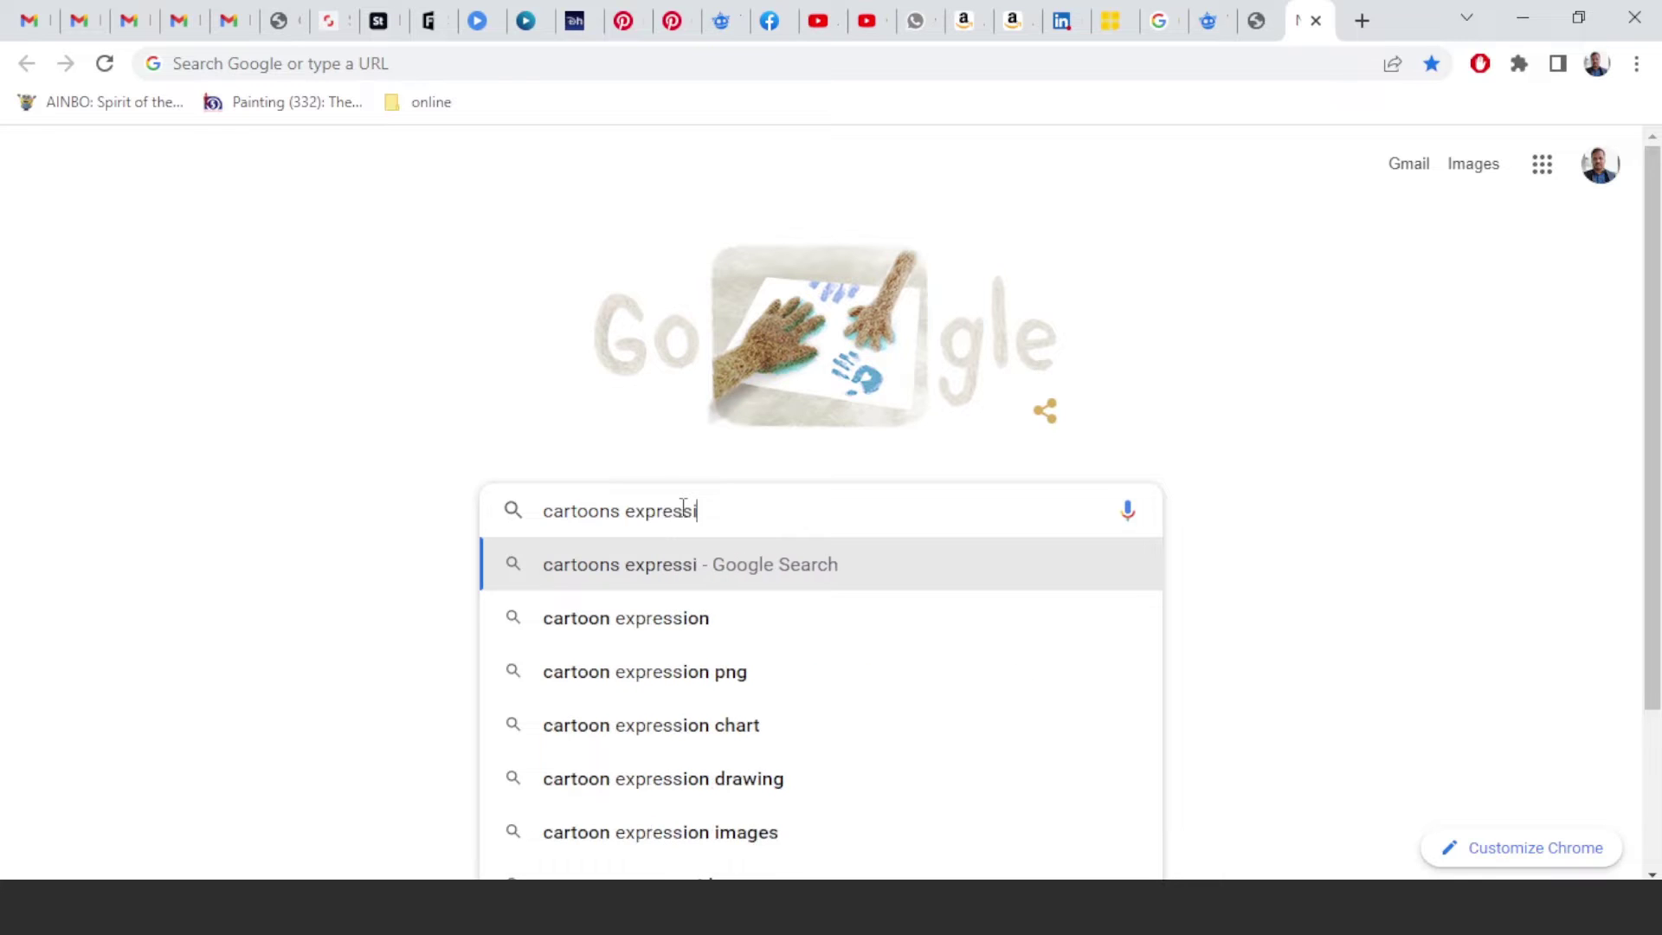
pyautogui.write('ons')
pyautogui.press('Return')
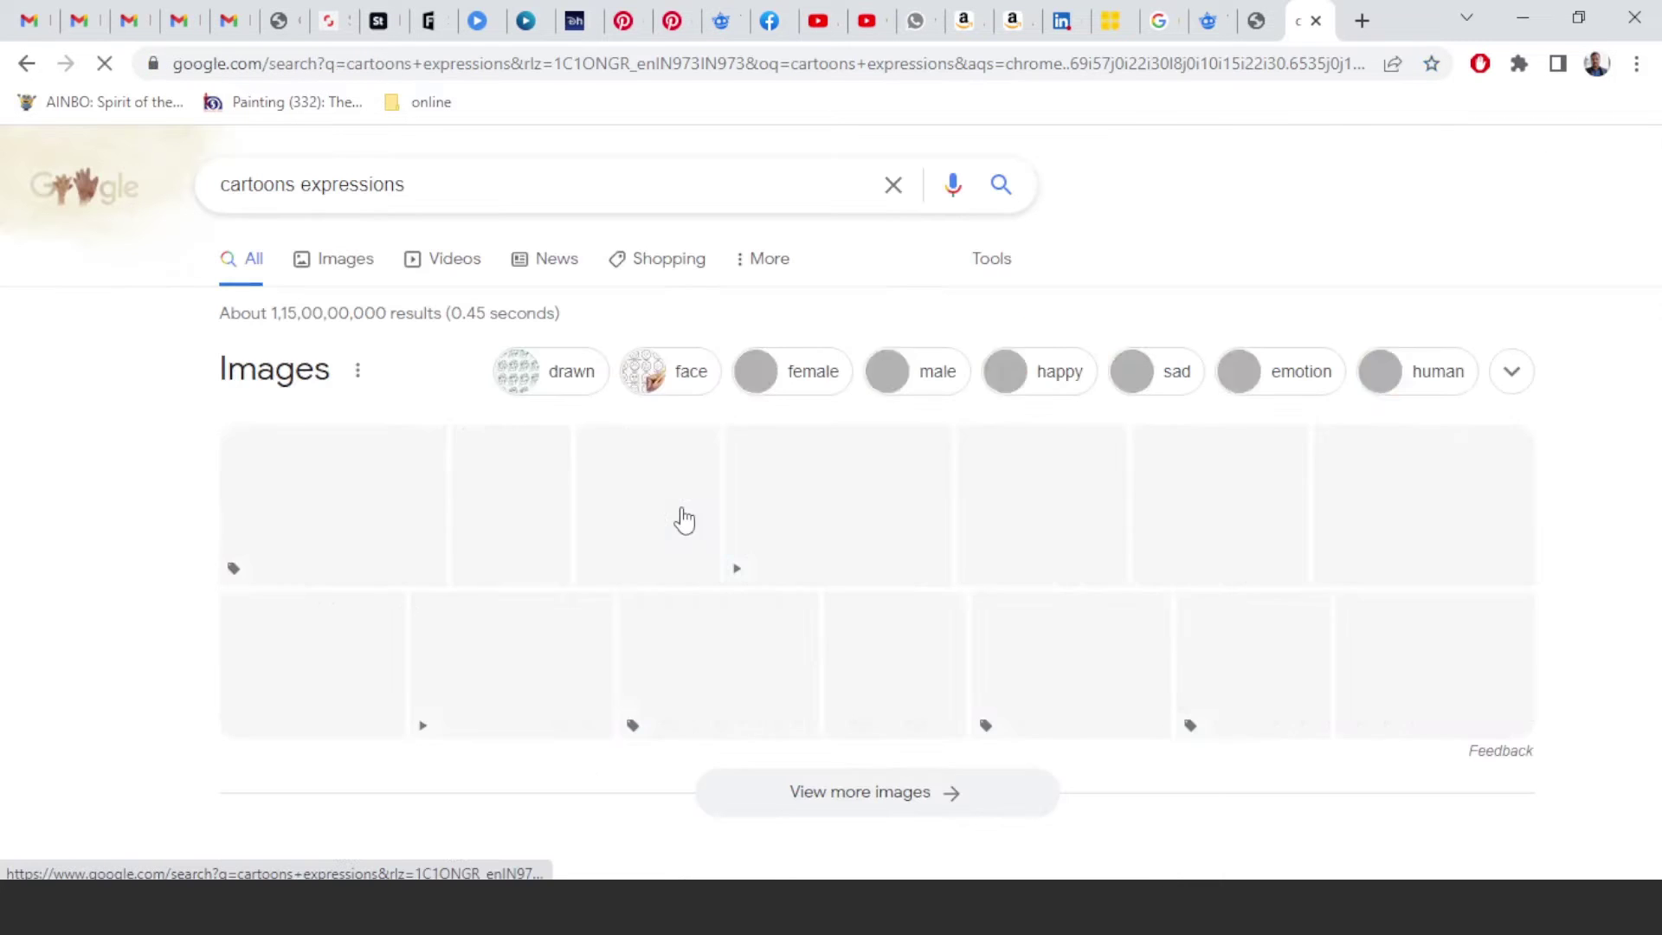
pyautogui.click(359, 274)
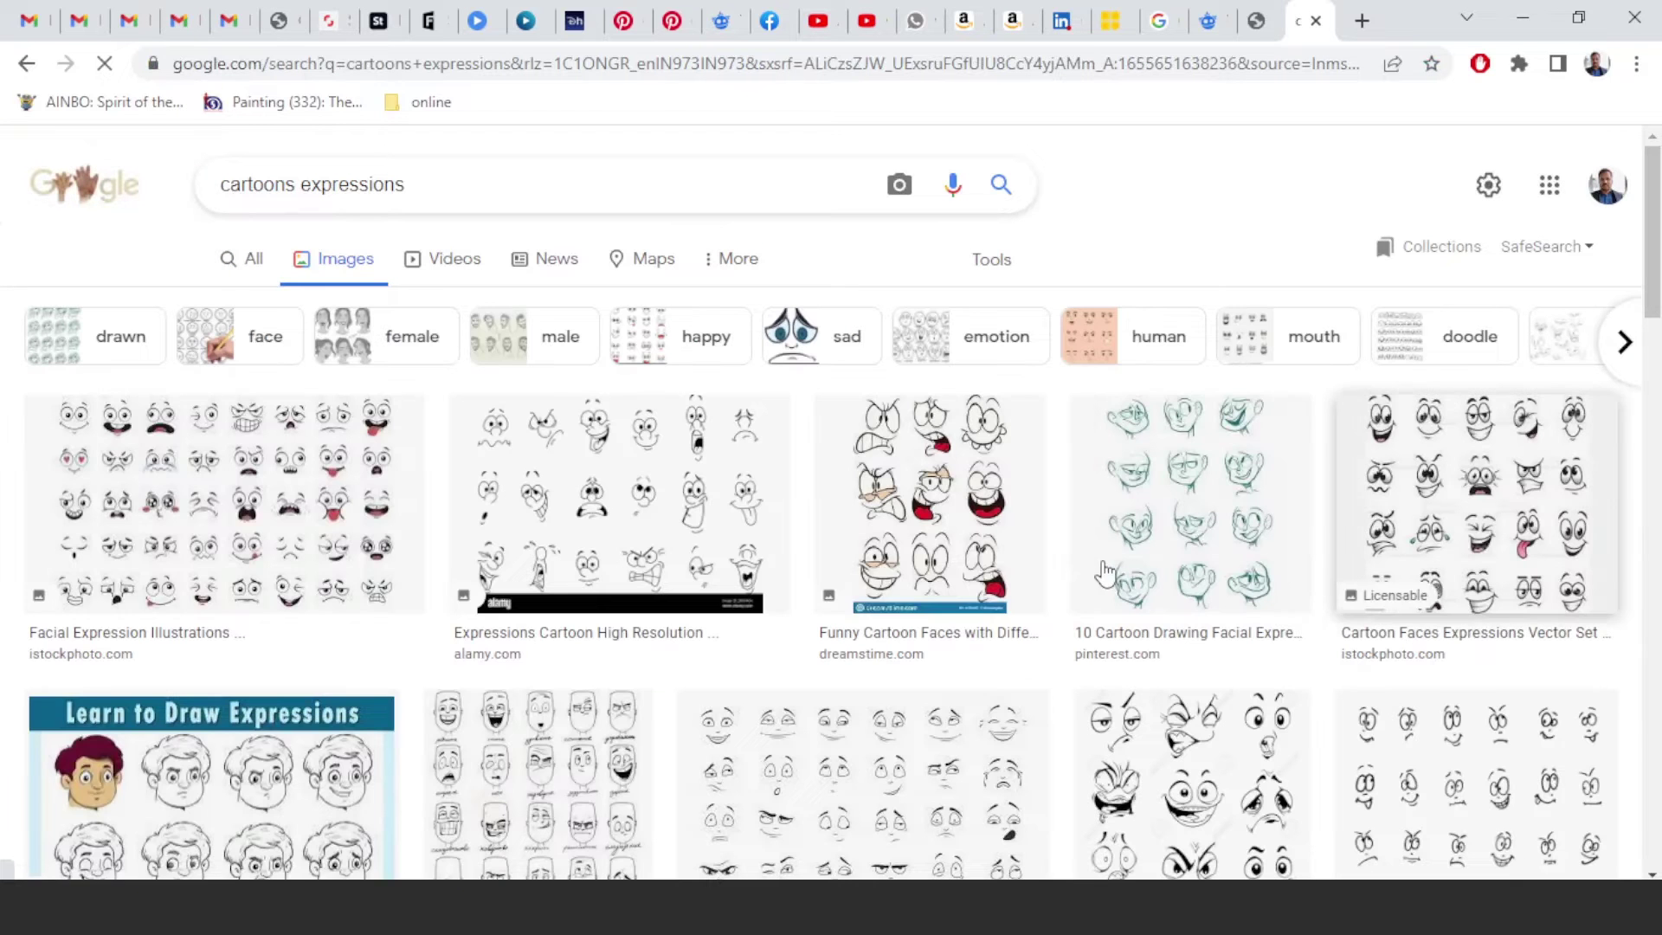
# - Browse the image results for cartoon facial expressions to use as drawing references
pyautogui.scroll(-3, 1123, 542)
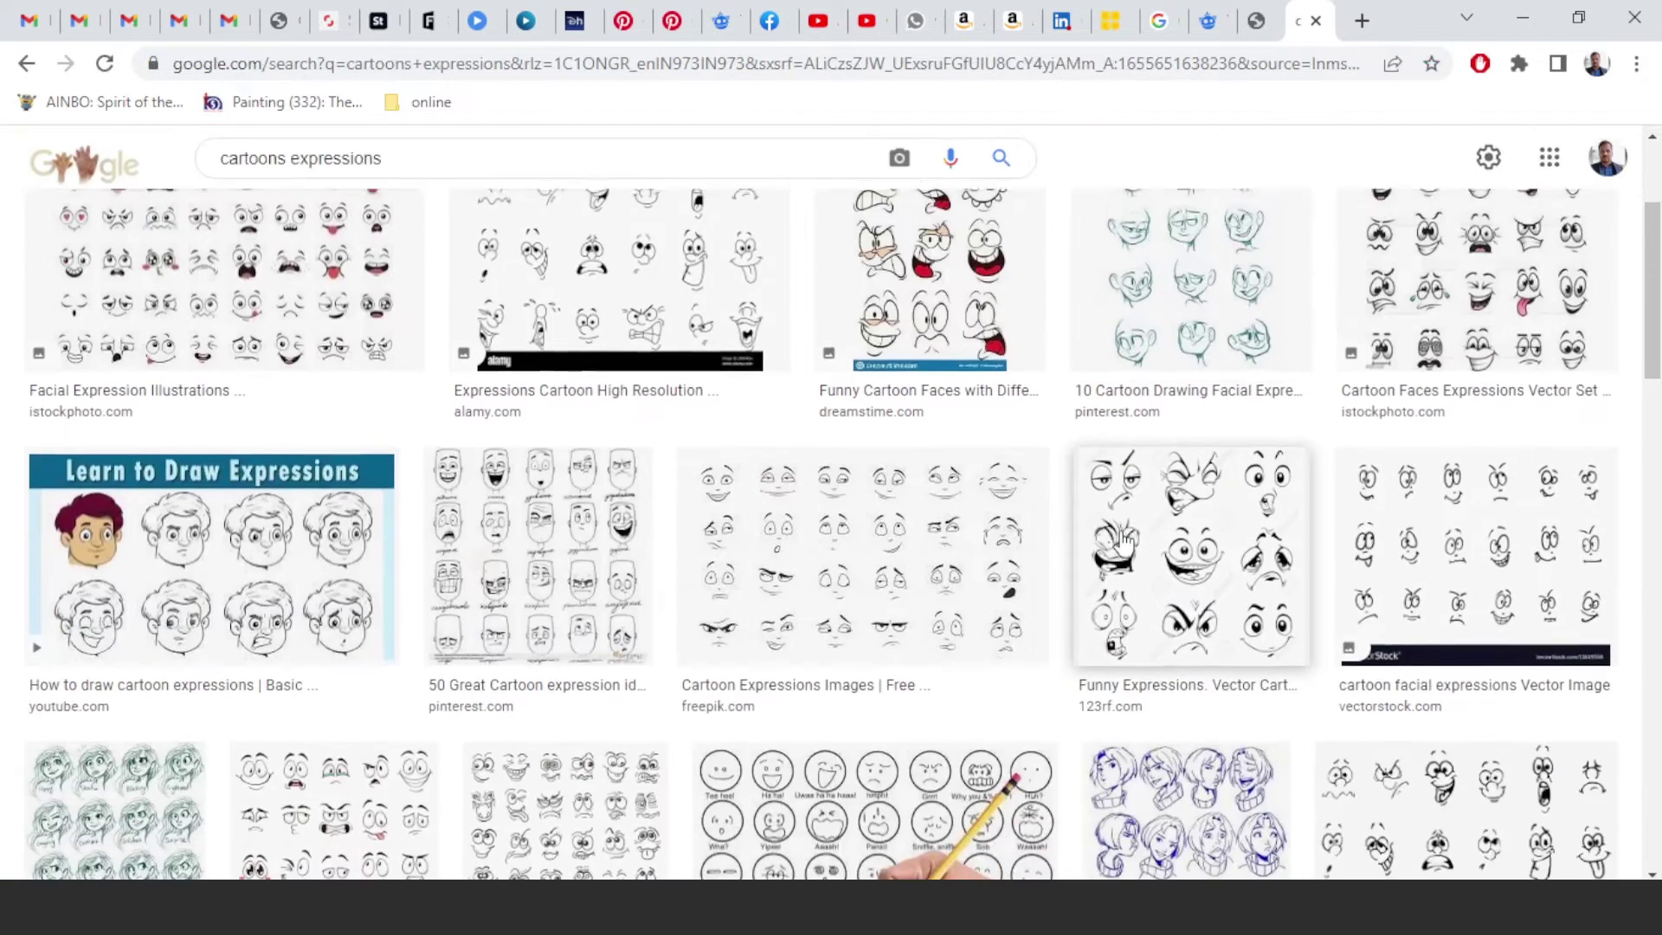
pyautogui.scroll(-4, 1122, 543)
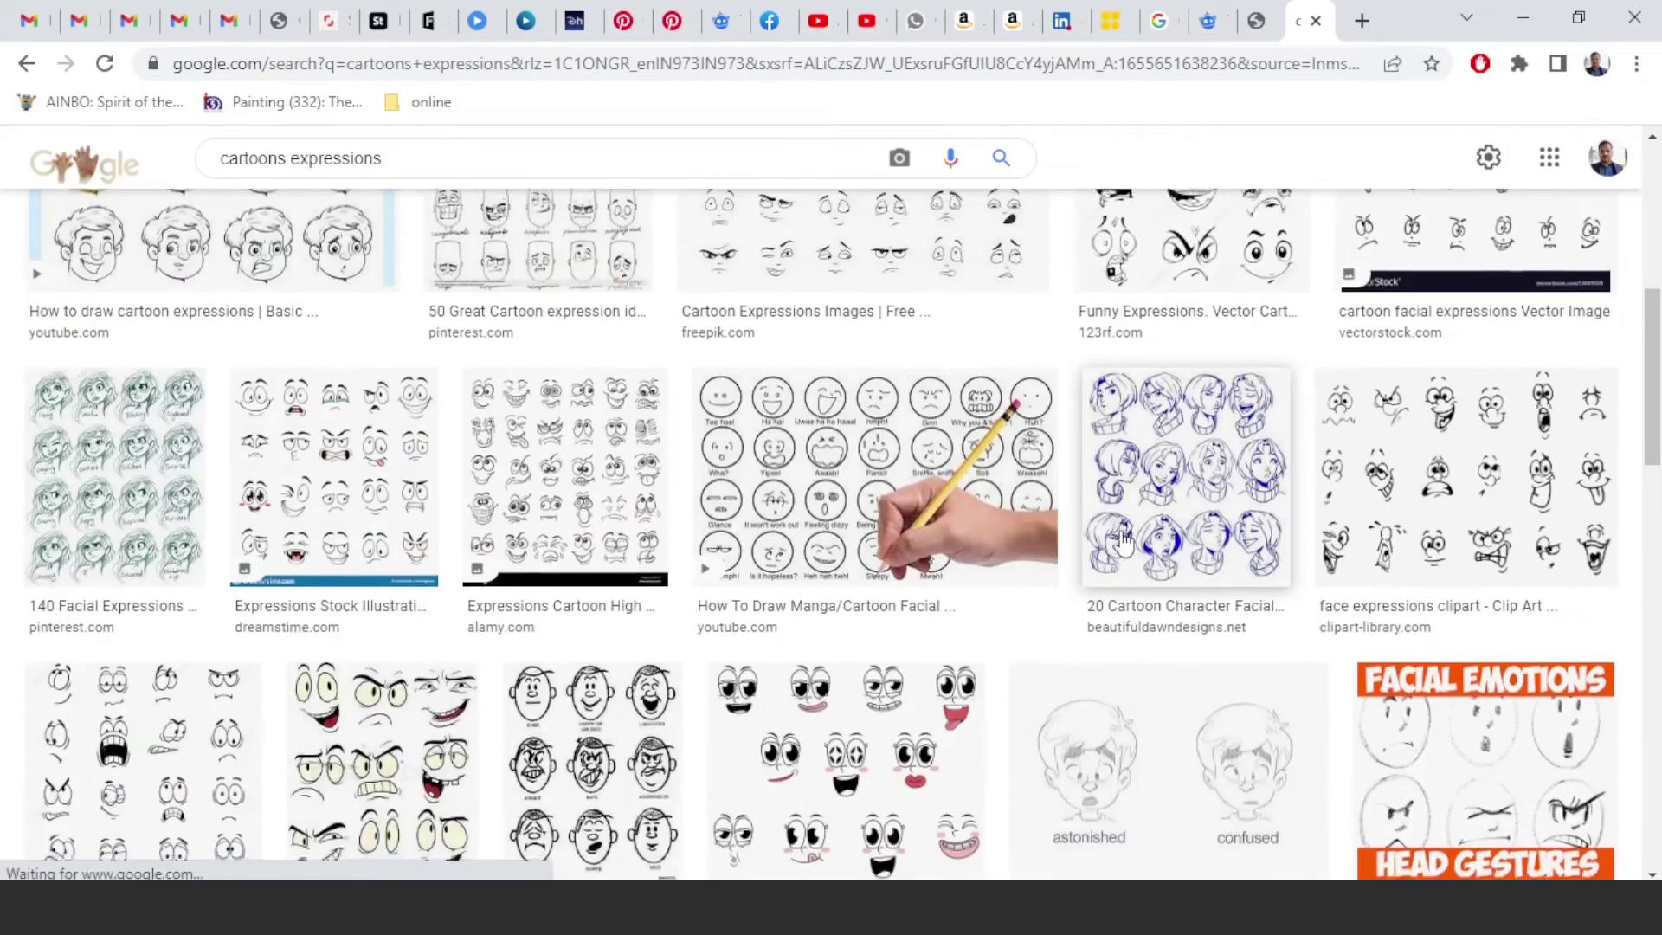
pyautogui.scroll(-7, 1123, 543)
pyautogui.scroll(-12, 1122, 542)
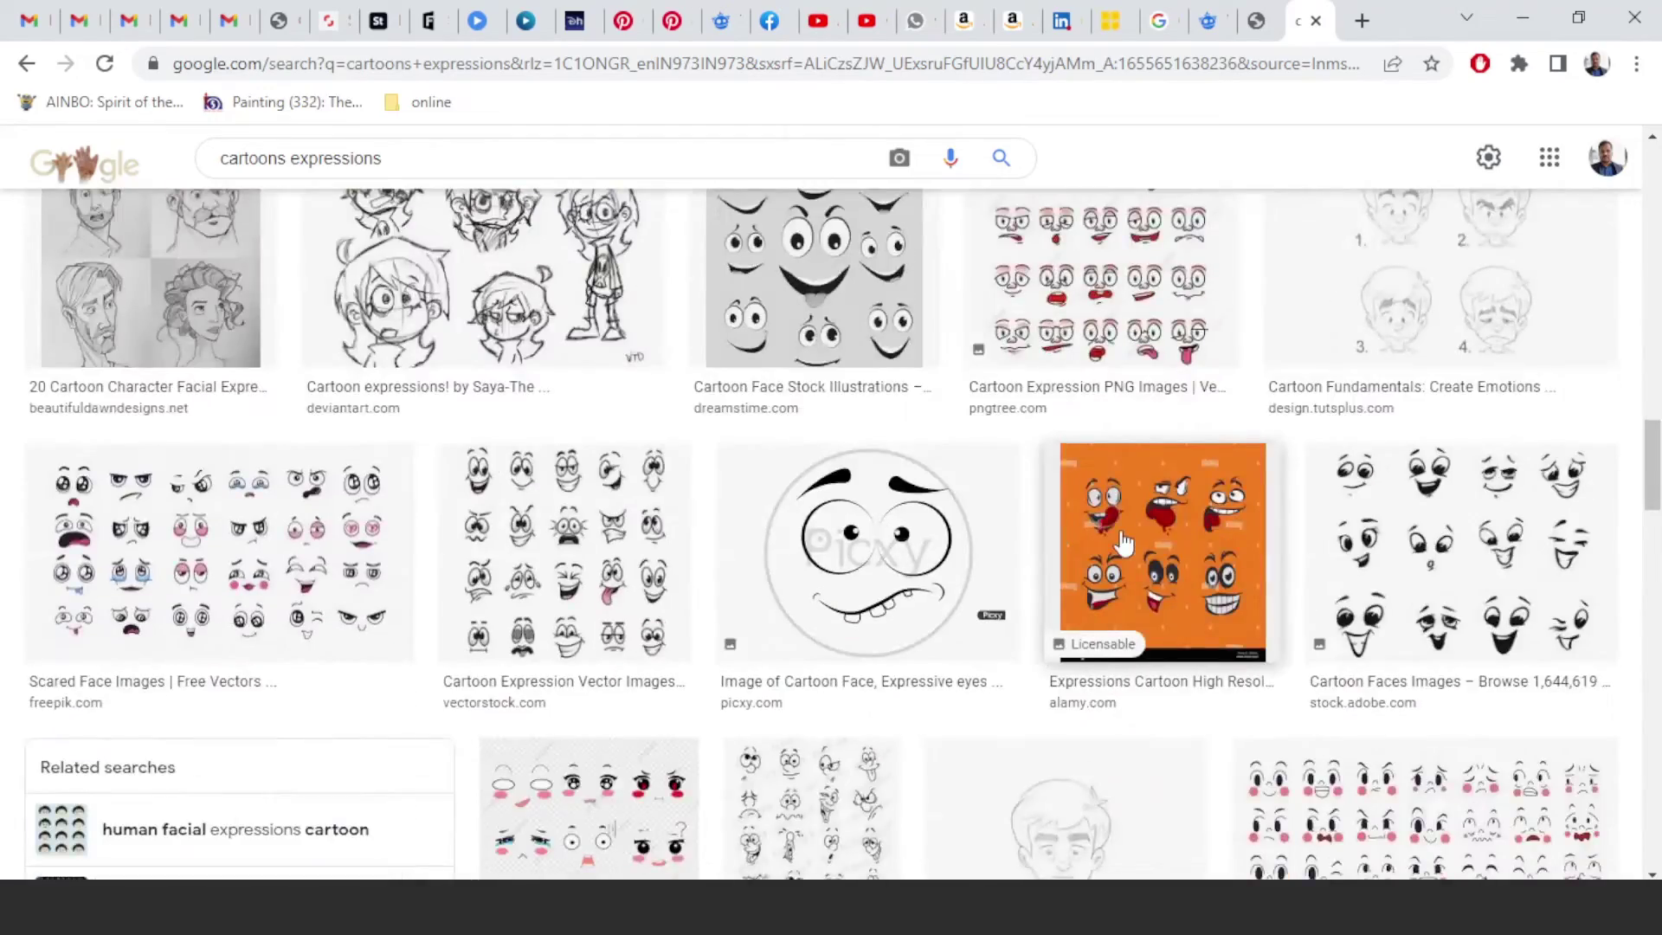
pyautogui.scroll(-5, 1123, 542)
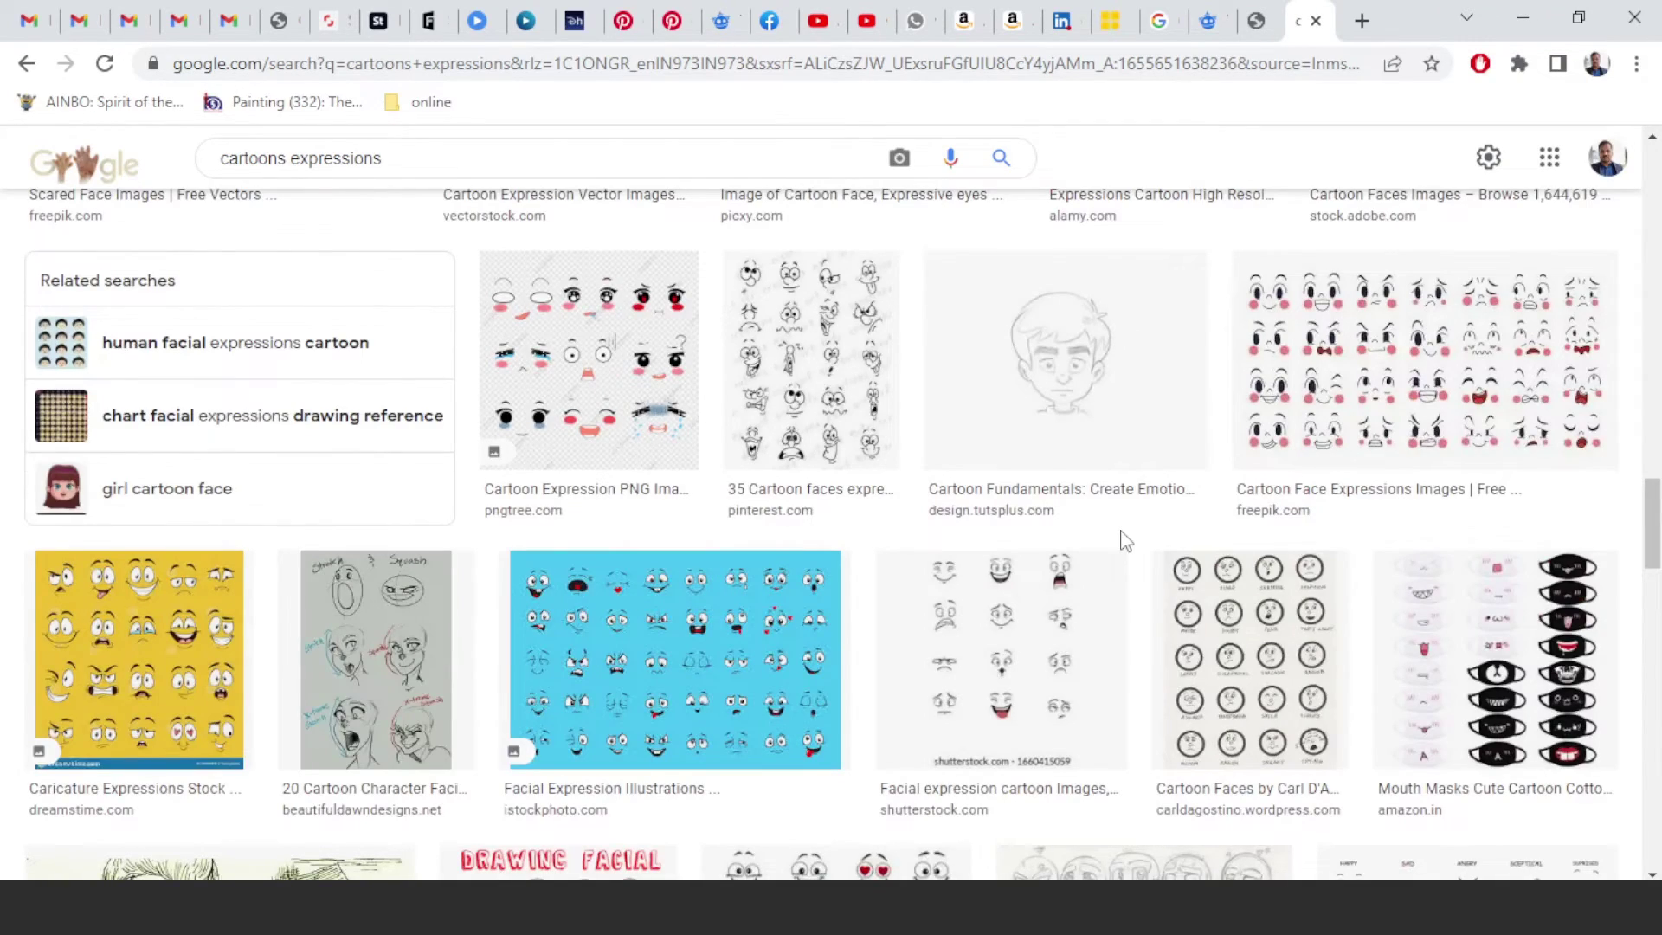
pyautogui.scroll(15, 1122, 543)
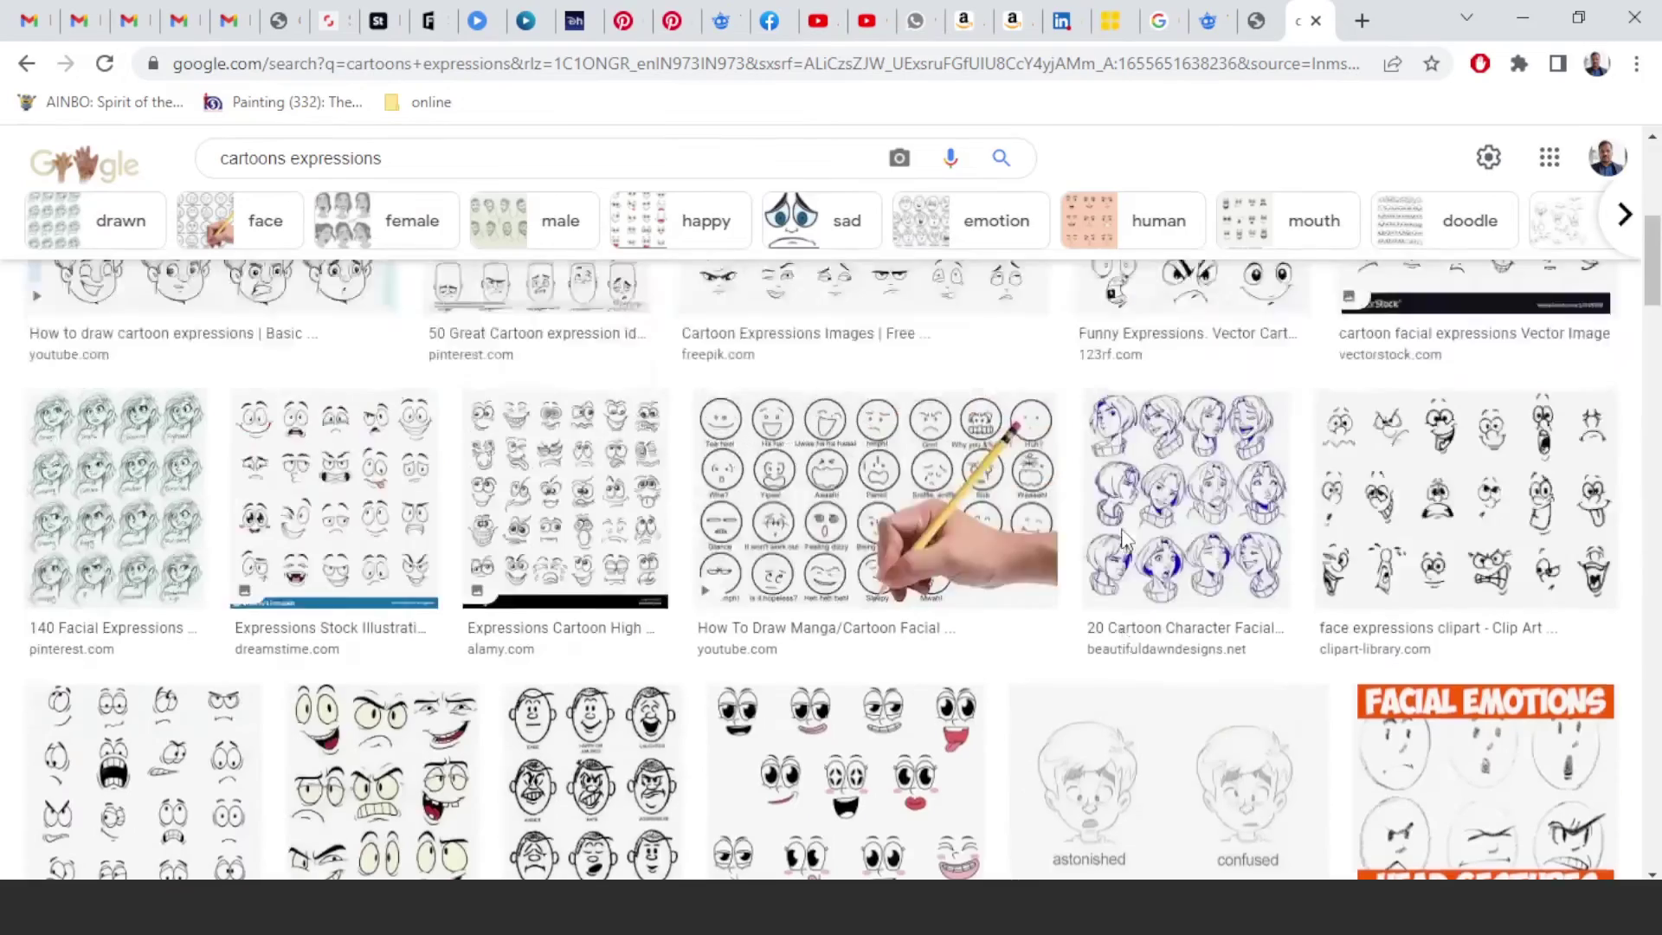
pyautogui.scroll(5, 1122, 542)
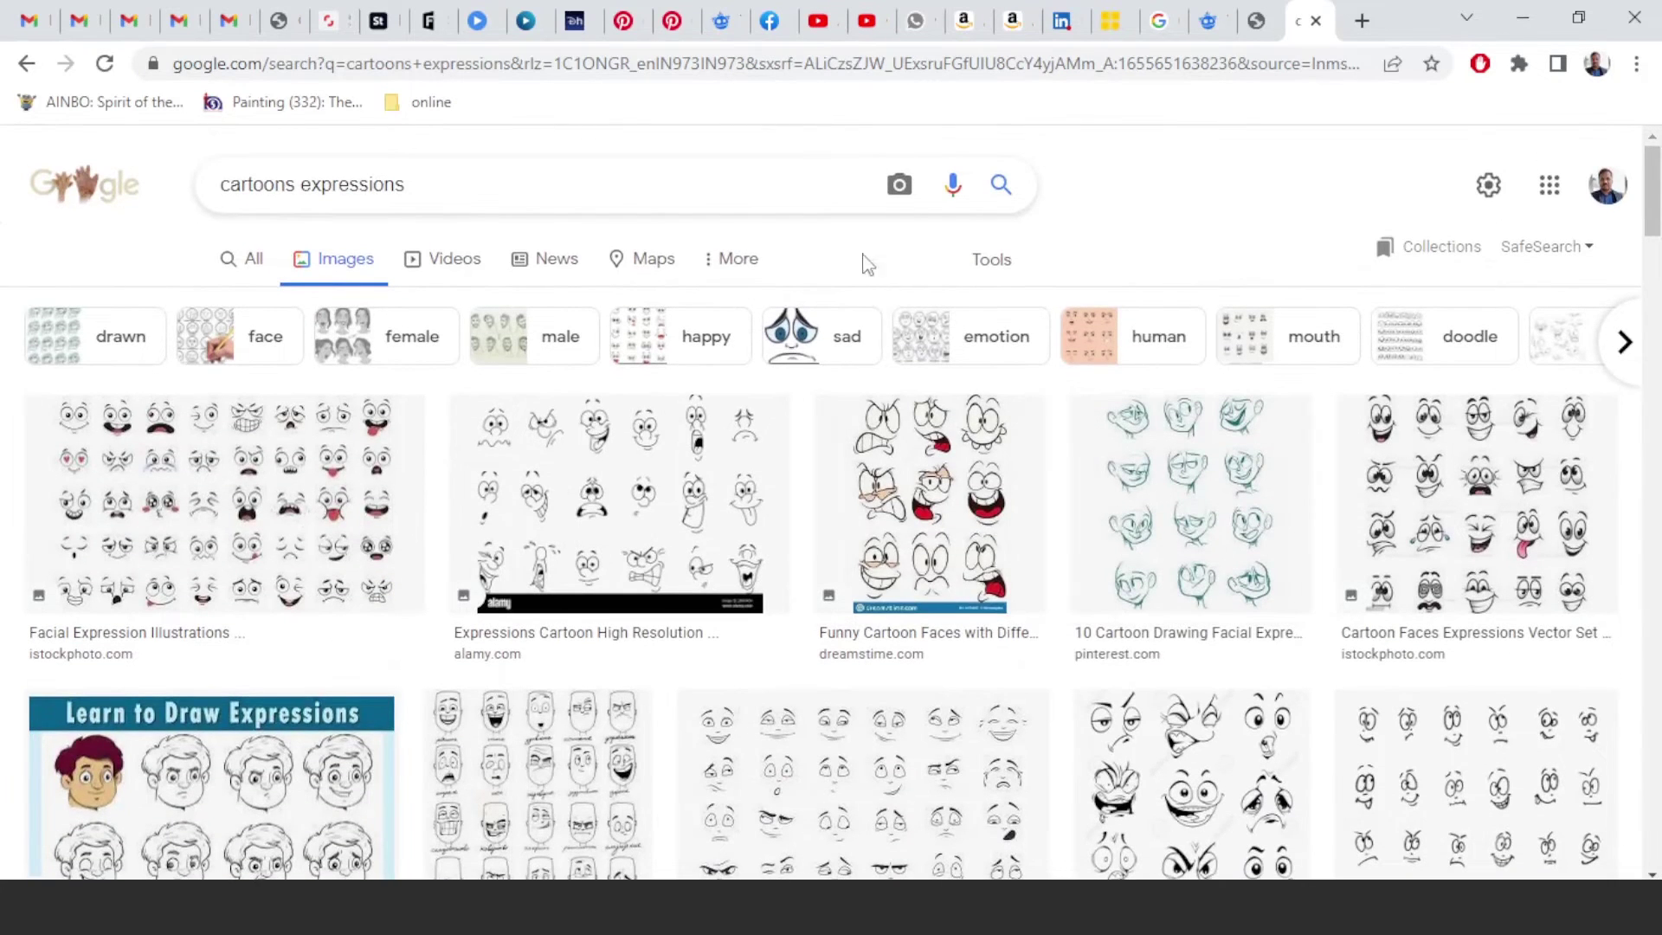
# - Switch back to Animate and scrub through the lip shapes on Layer_7 up to frame 30
pyautogui.click(1523, 18)
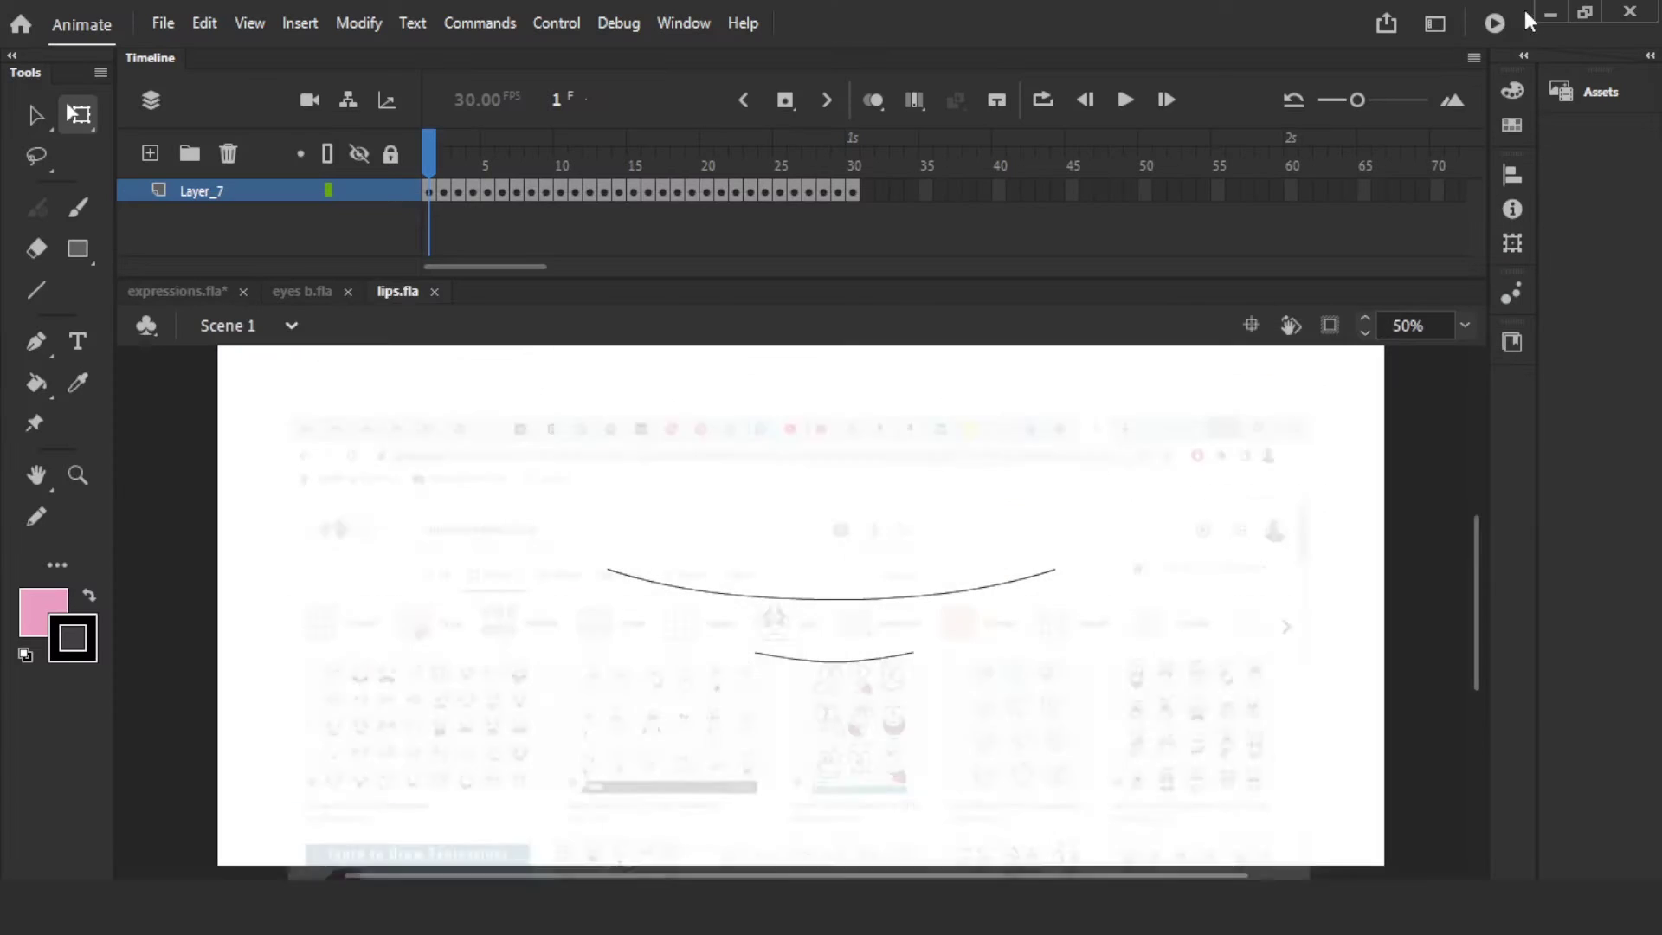
pyautogui.moveTo(465, 173)
pyautogui.mouseDown()
pyautogui.moveTo(433, 168)
pyautogui.moveTo(549, 231)
pyautogui.moveTo(858, 263)
pyautogui.moveTo(408, 267)
pyautogui.moveTo(906, 297)
pyautogui.moveTo(456, 286)
pyautogui.moveTo(376, 475)
pyautogui.mouseUp()
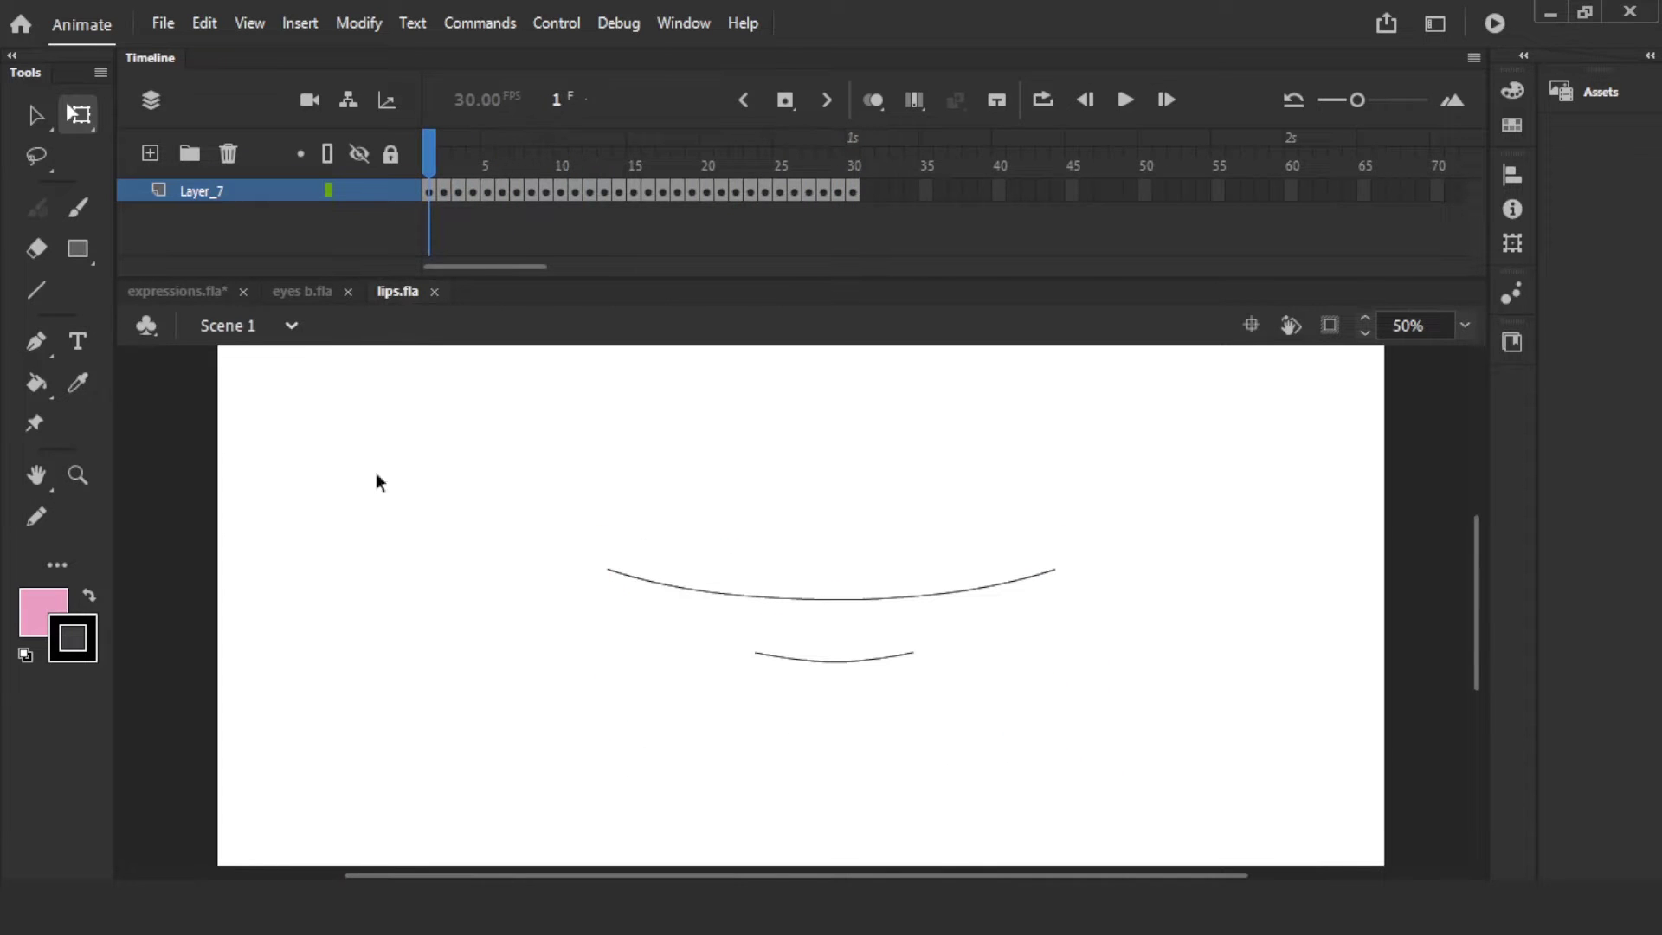
pyautogui.moveTo(457, 170)
pyautogui.mouseDown()
pyautogui.moveTo(876, 202)
pyautogui.moveTo(812, 226)
pyautogui.moveTo(706, 230)
pyautogui.mouseUp()
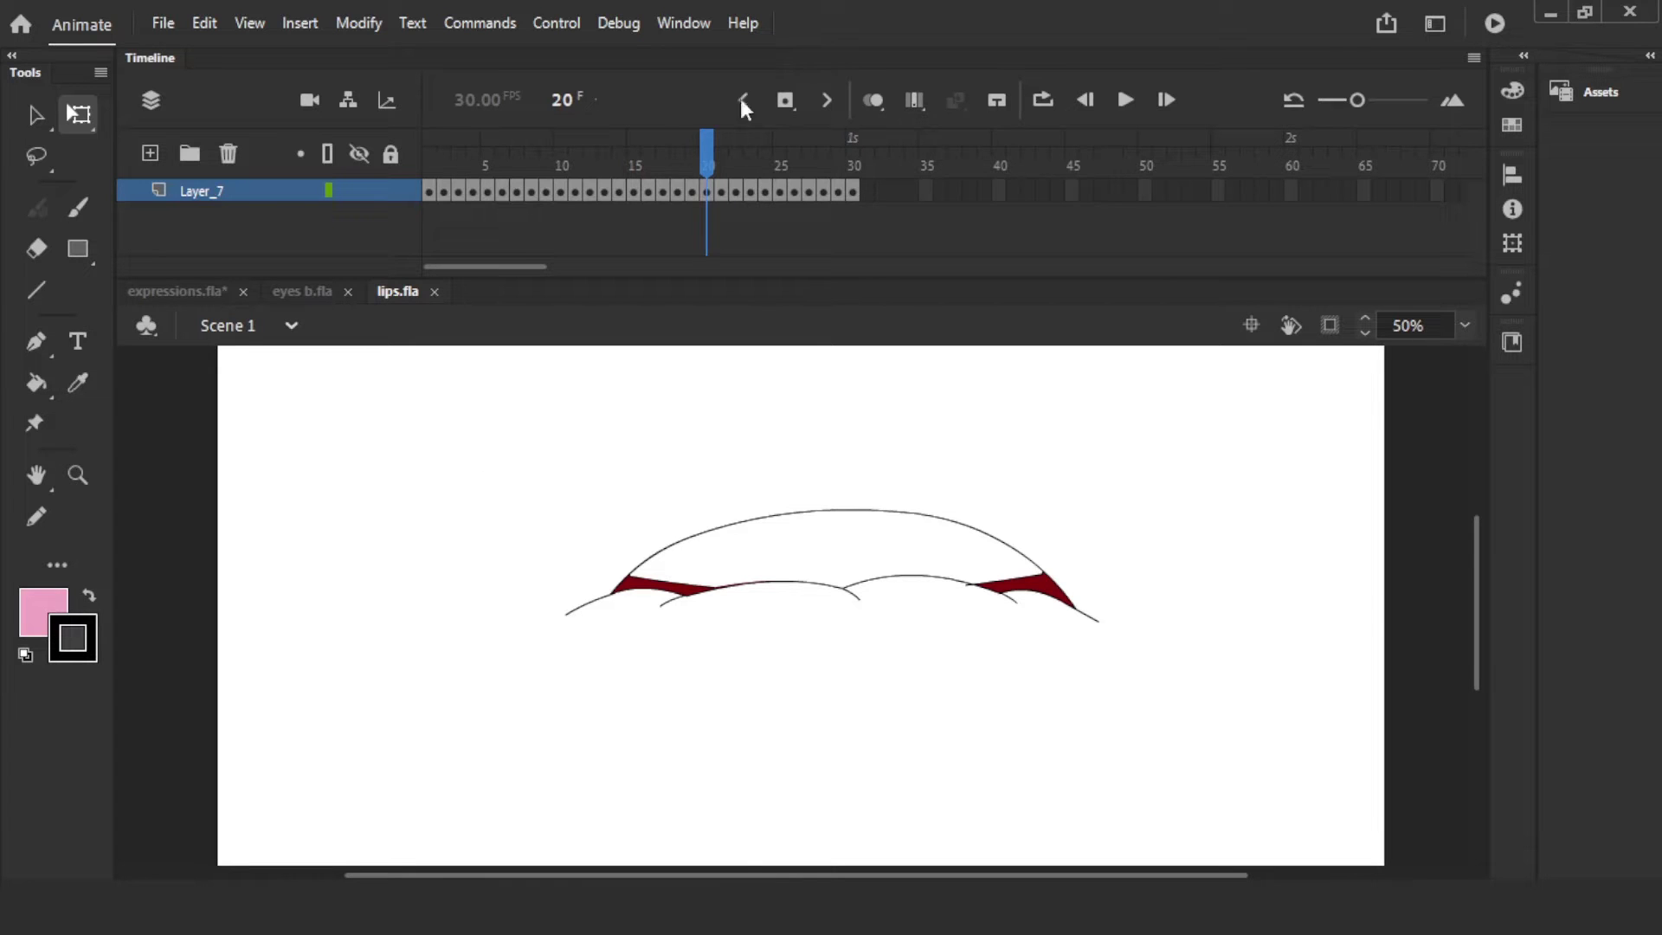
pyautogui.moveTo(669, 162)
pyautogui.mouseDown()
pyautogui.moveTo(427, 195)
pyautogui.moveTo(870, 238)
pyautogui.mouseUp()
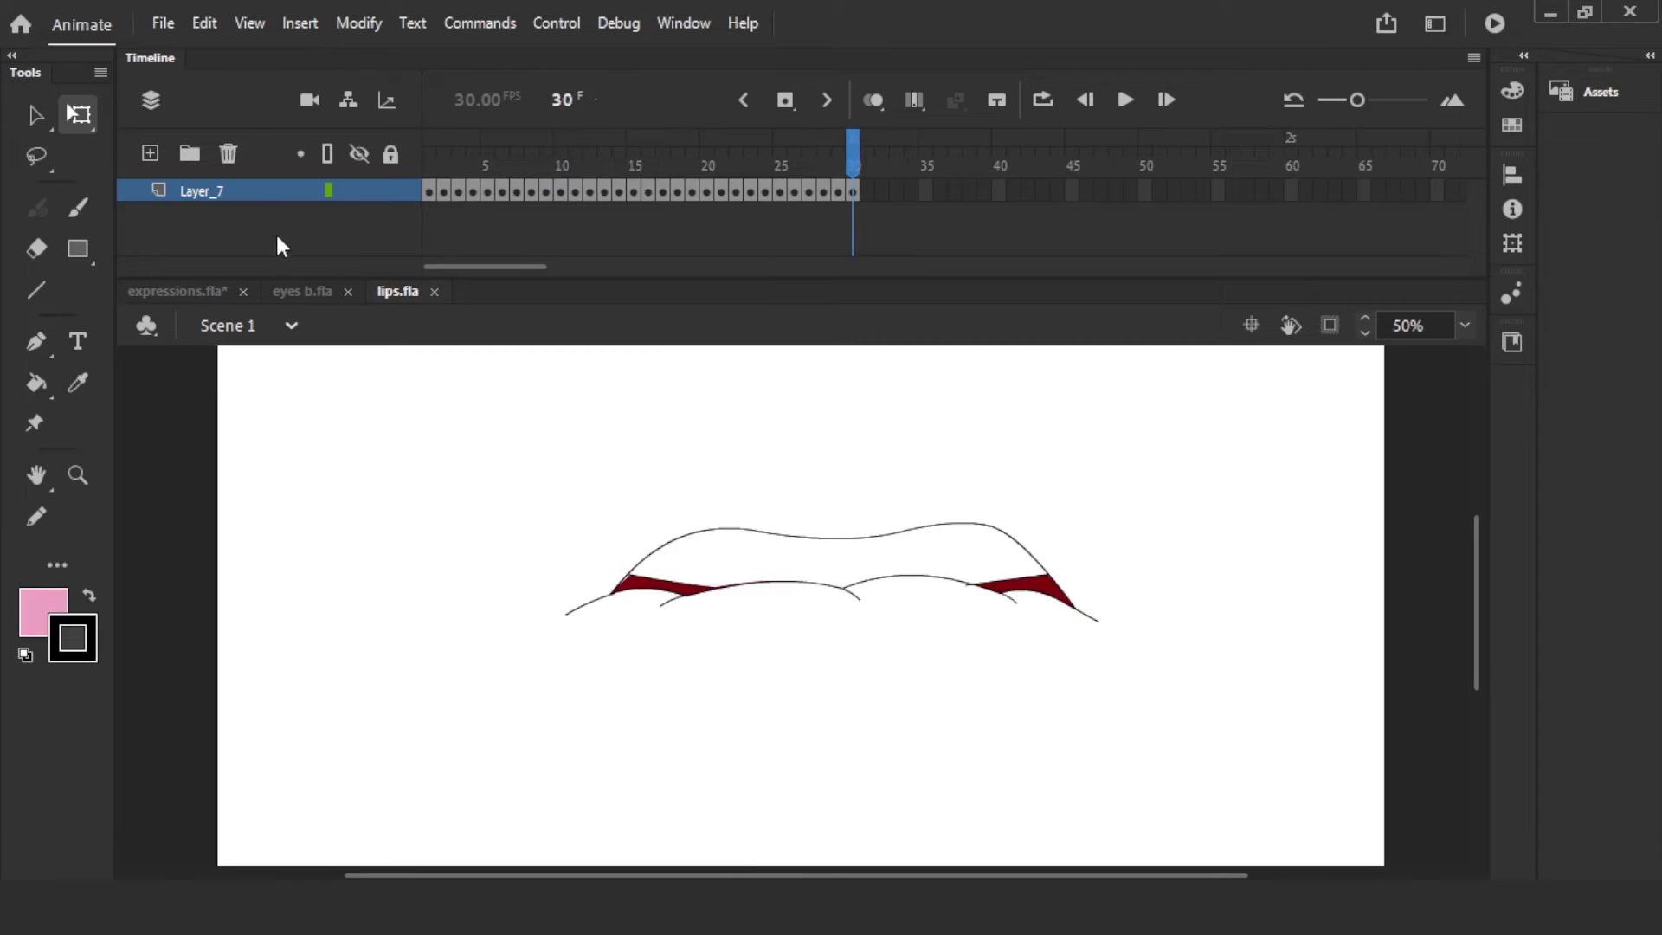
# - Cut the whole Layer_7 with all its lip keyframes from the main scene
pyautogui.click(261, 195)
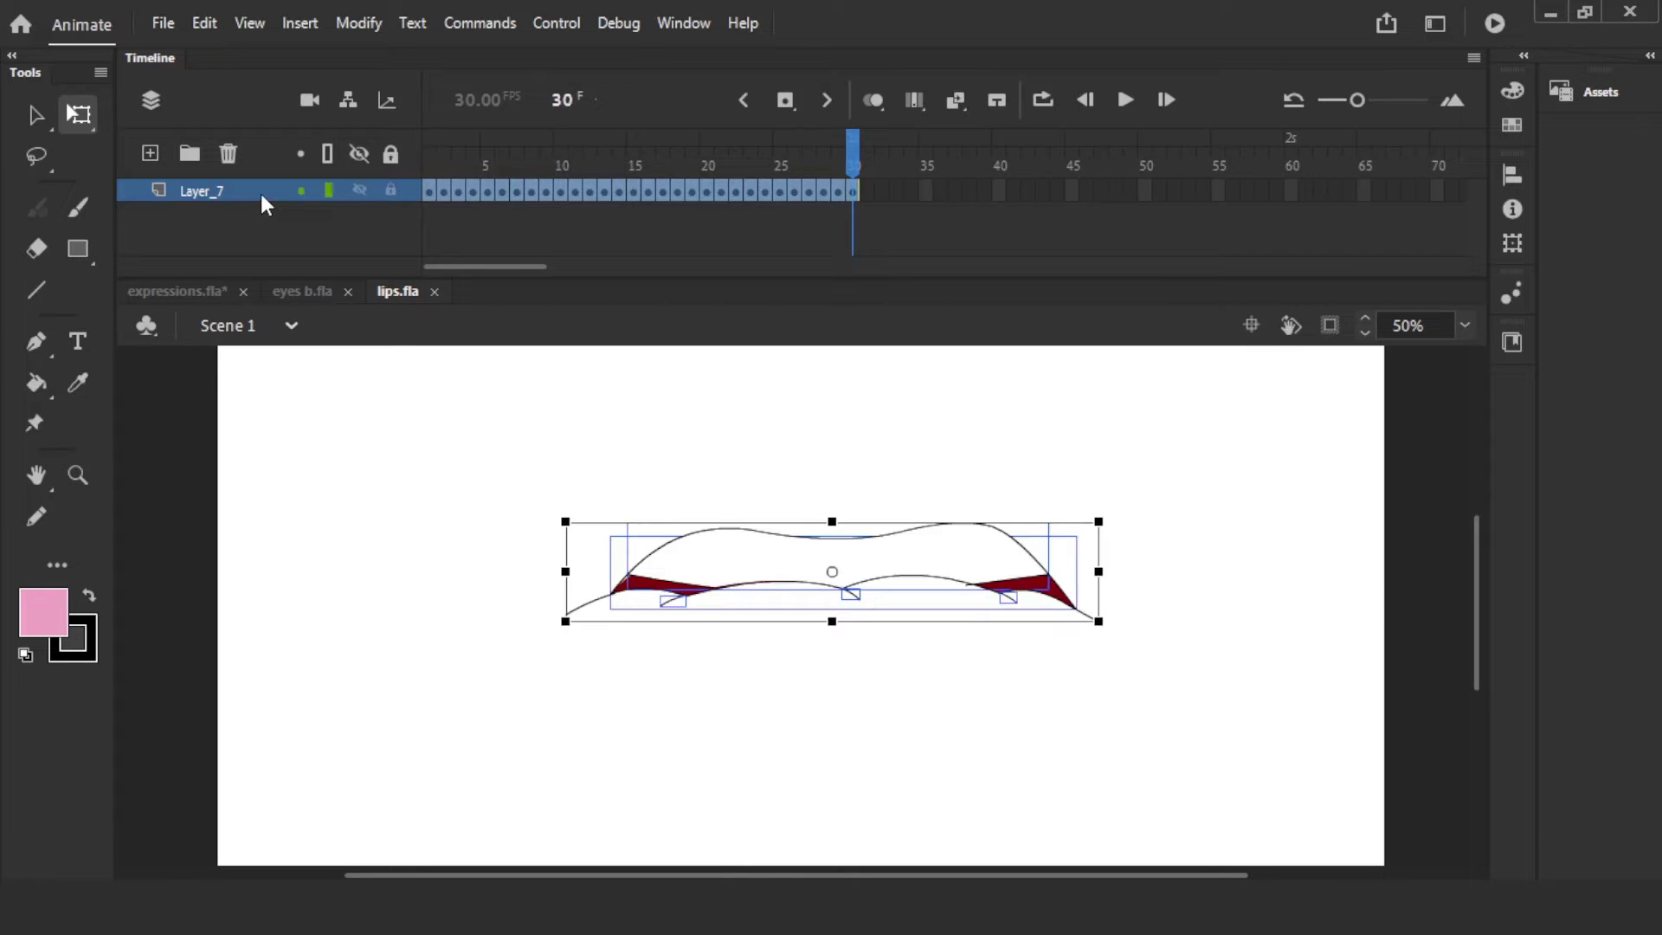
pyautogui.rightClick(249, 191)
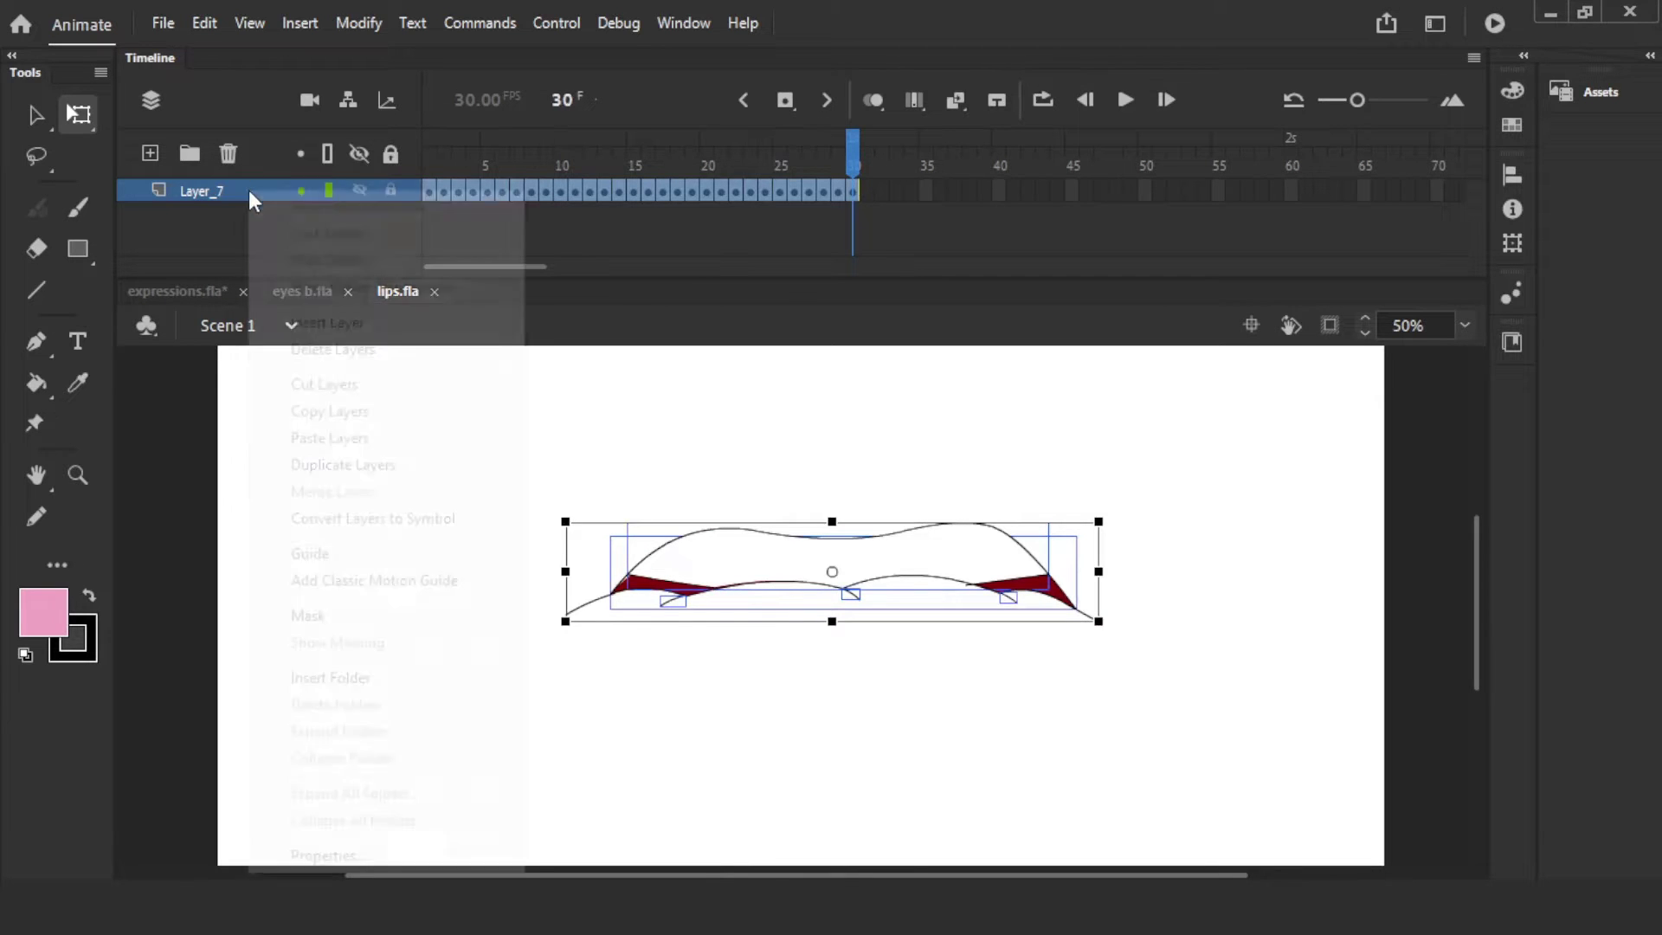
pyautogui.click(336, 386)
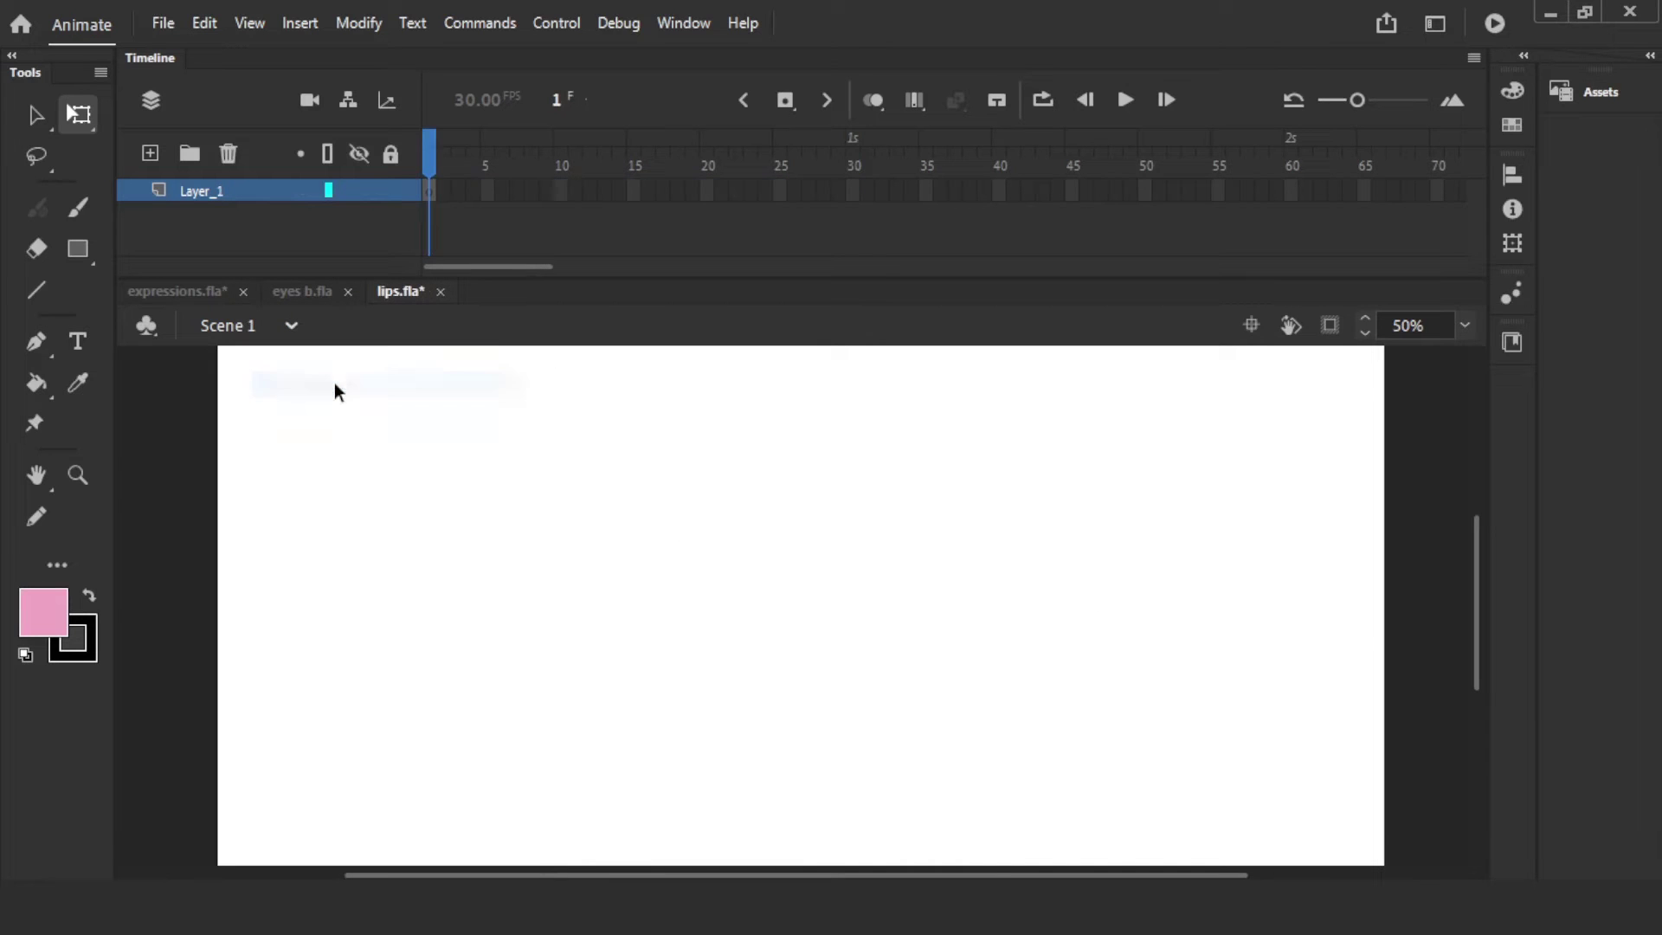
# - Create a new symbol named "lips" with the type set to Graphic
pyautogui.click(300, 24)
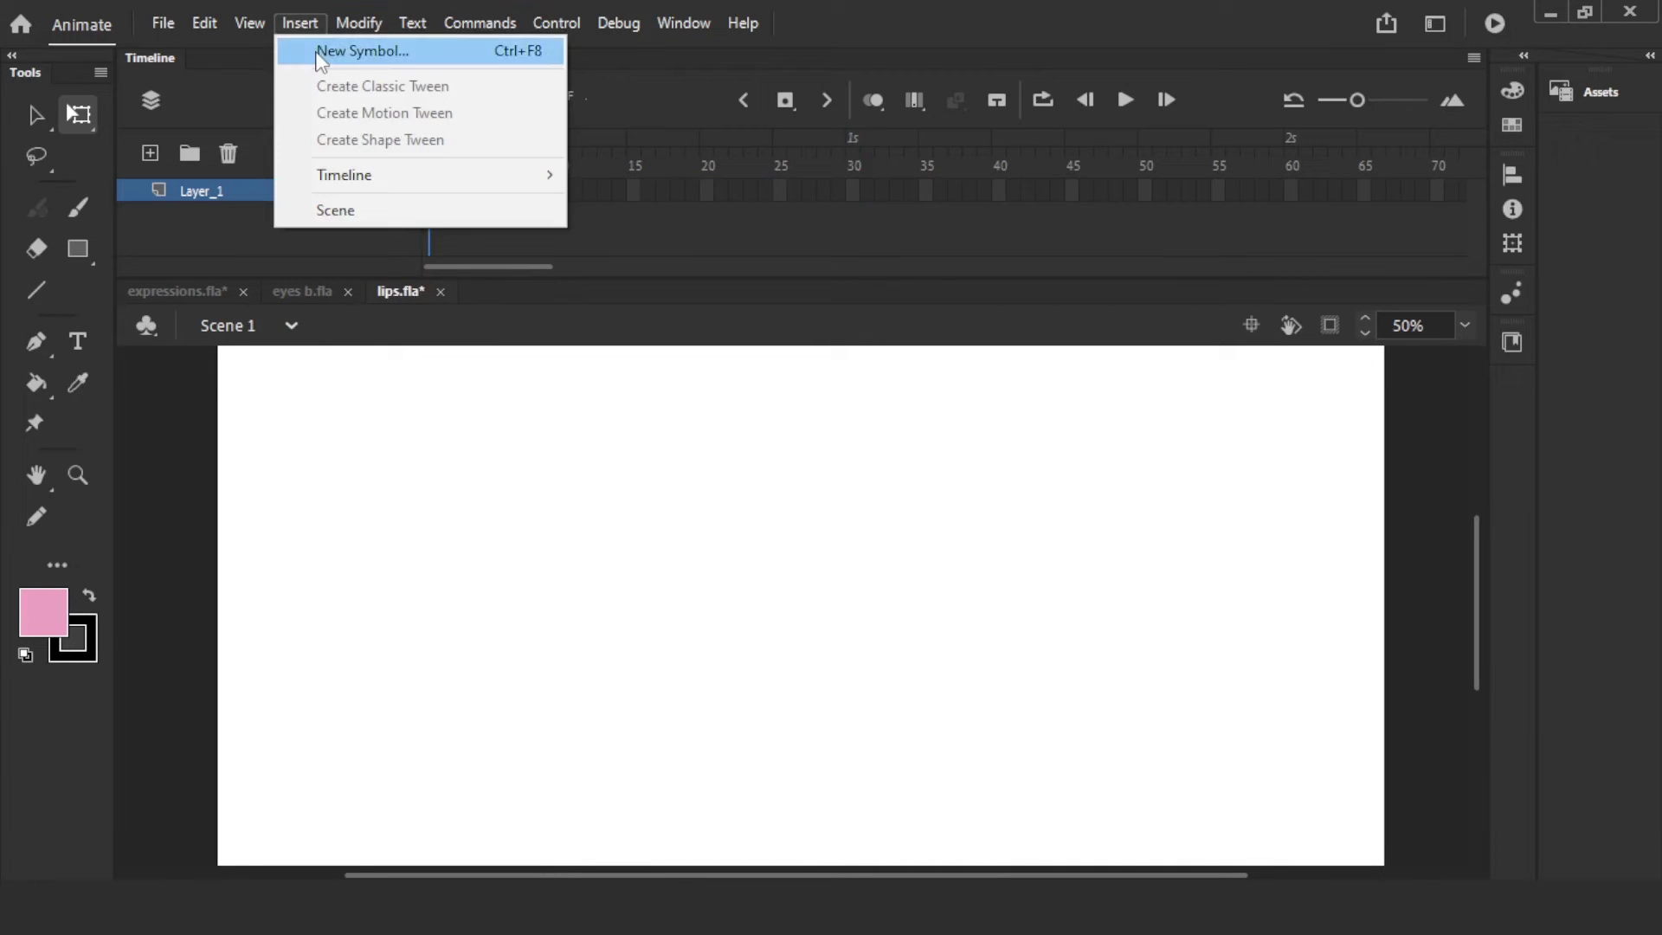
pyautogui.click(319, 52)
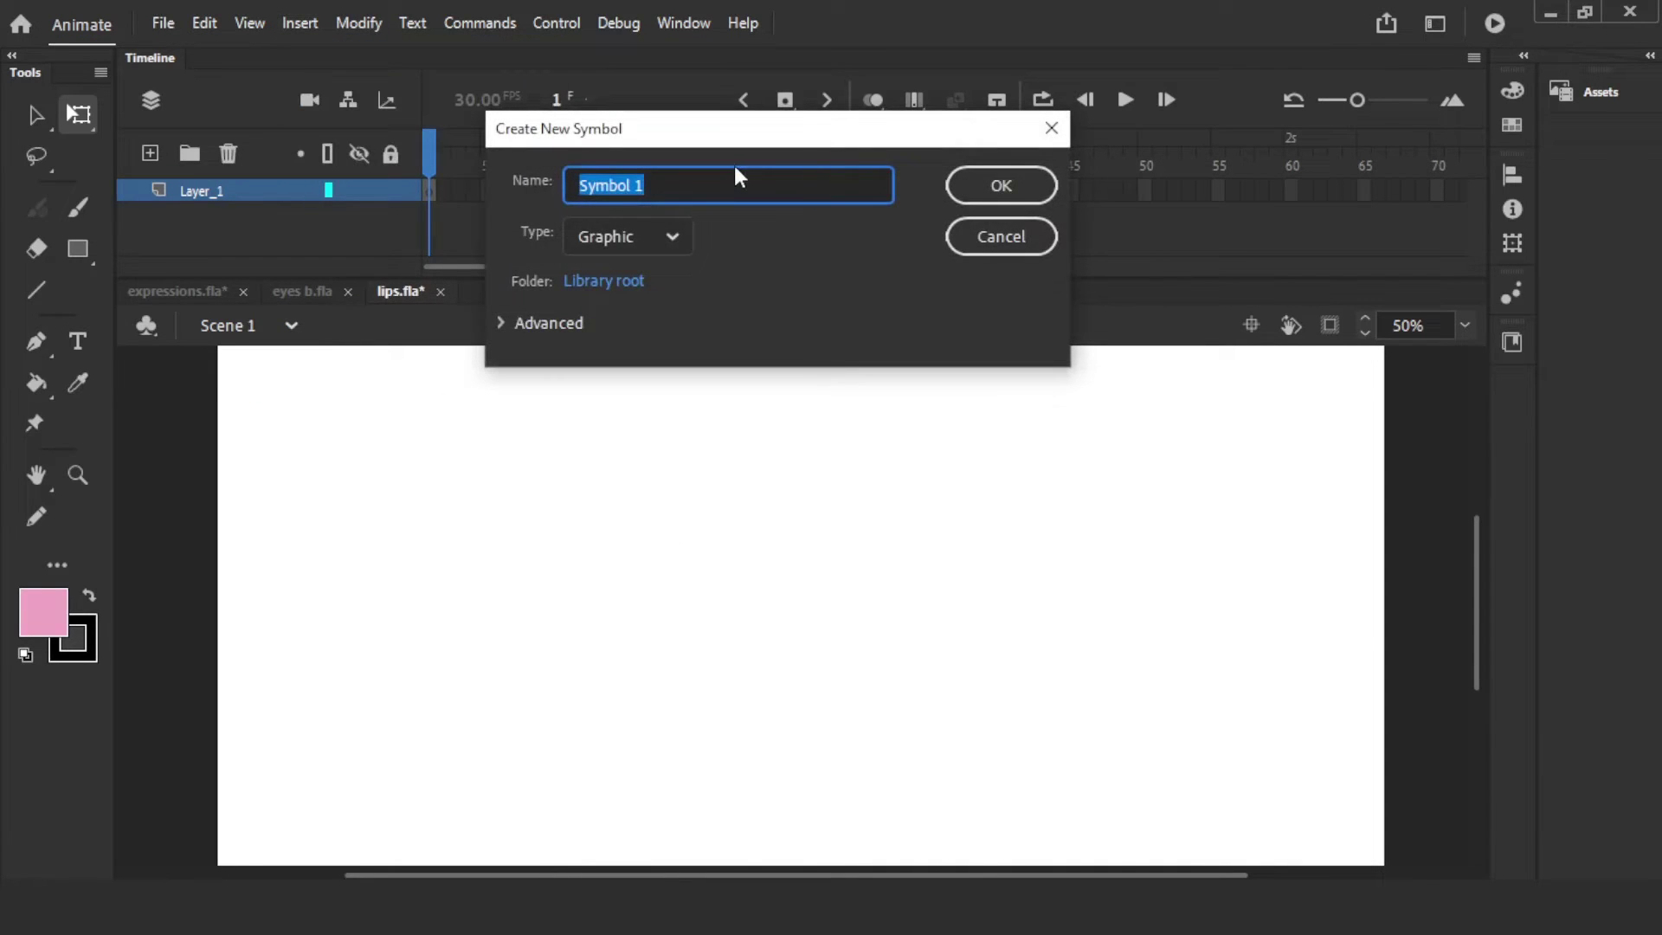
pyautogui.press('BackSpace')
pyautogui.write('lips')
pyautogui.click(629, 242)
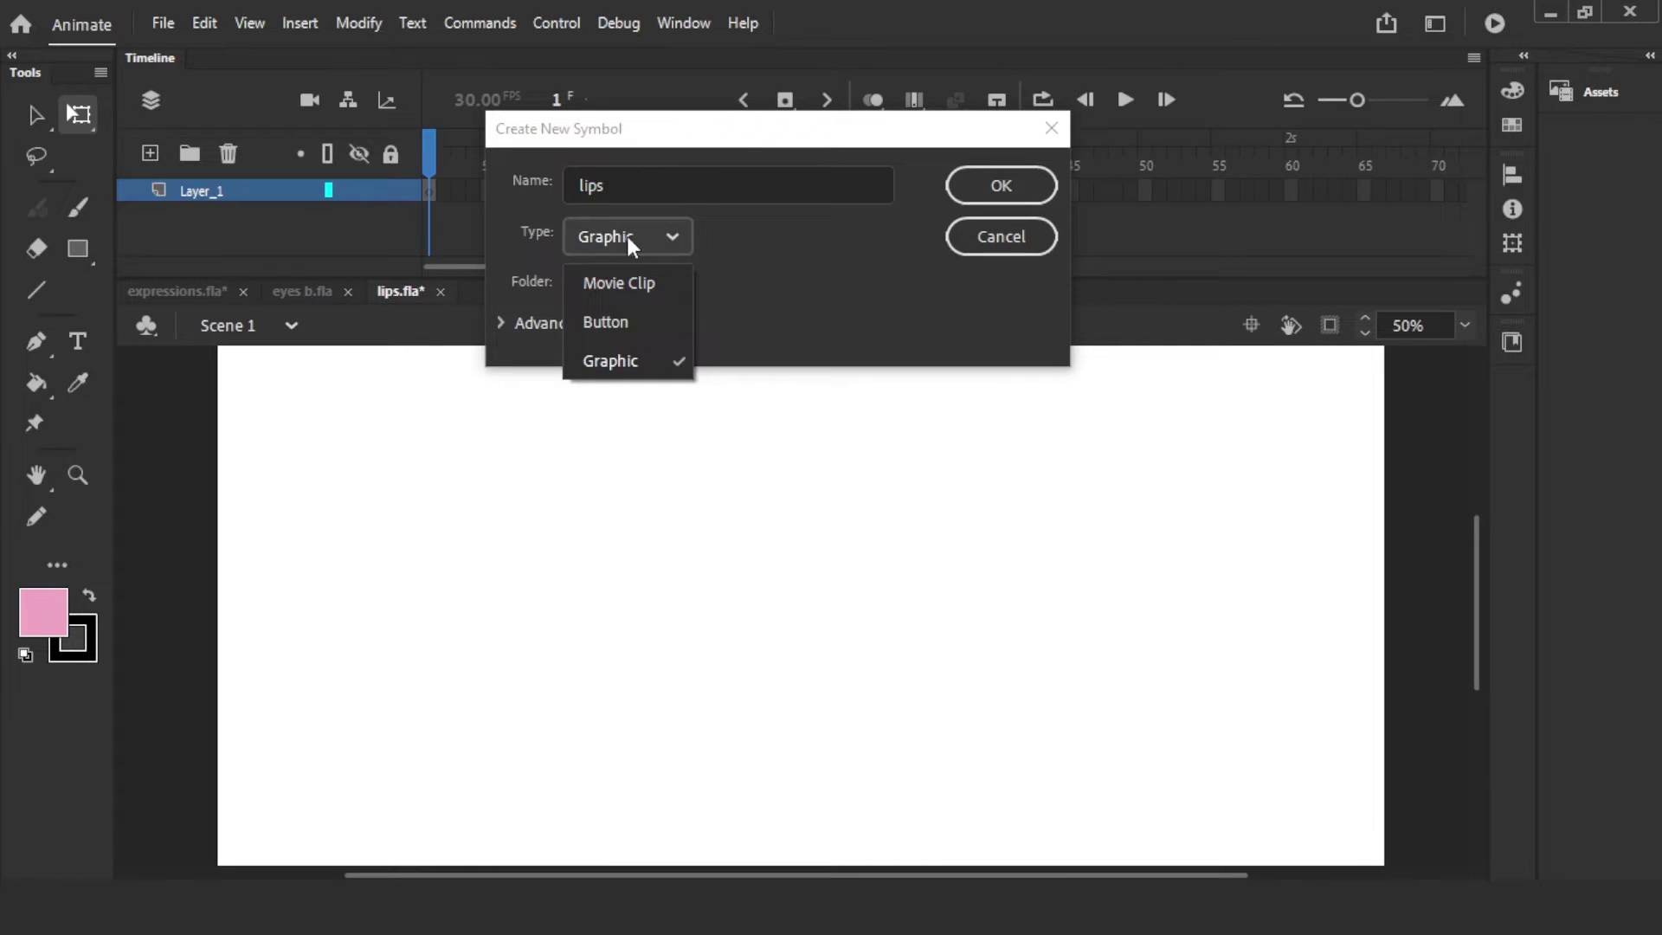
pyautogui.click(628, 242)
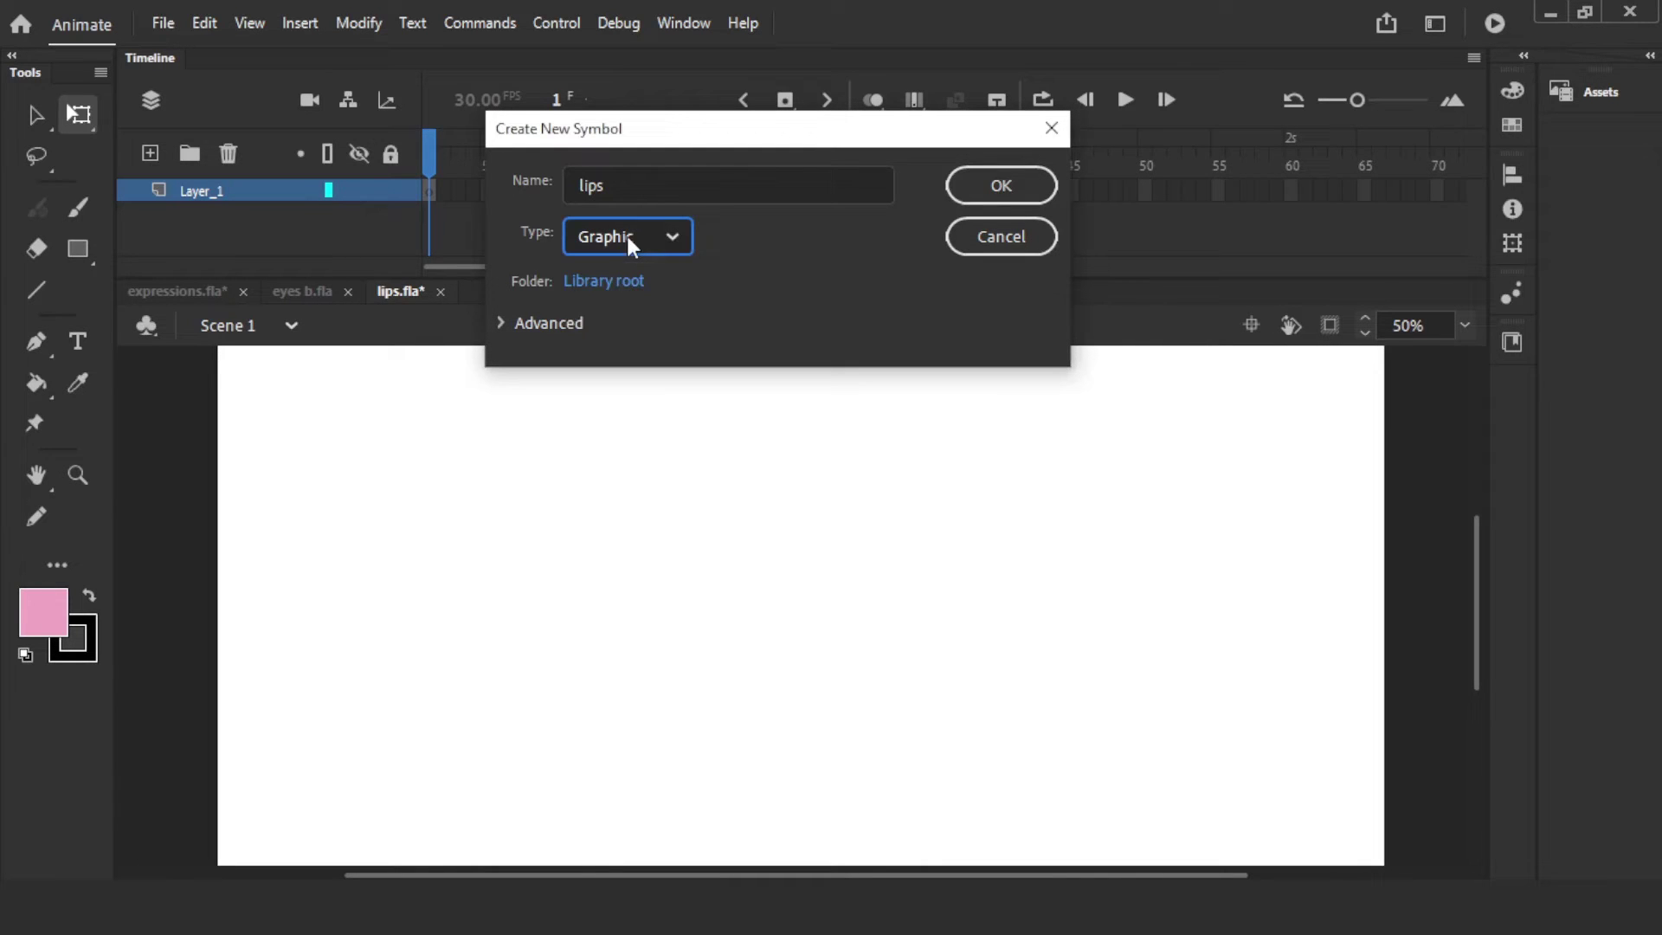
pyautogui.click(629, 242)
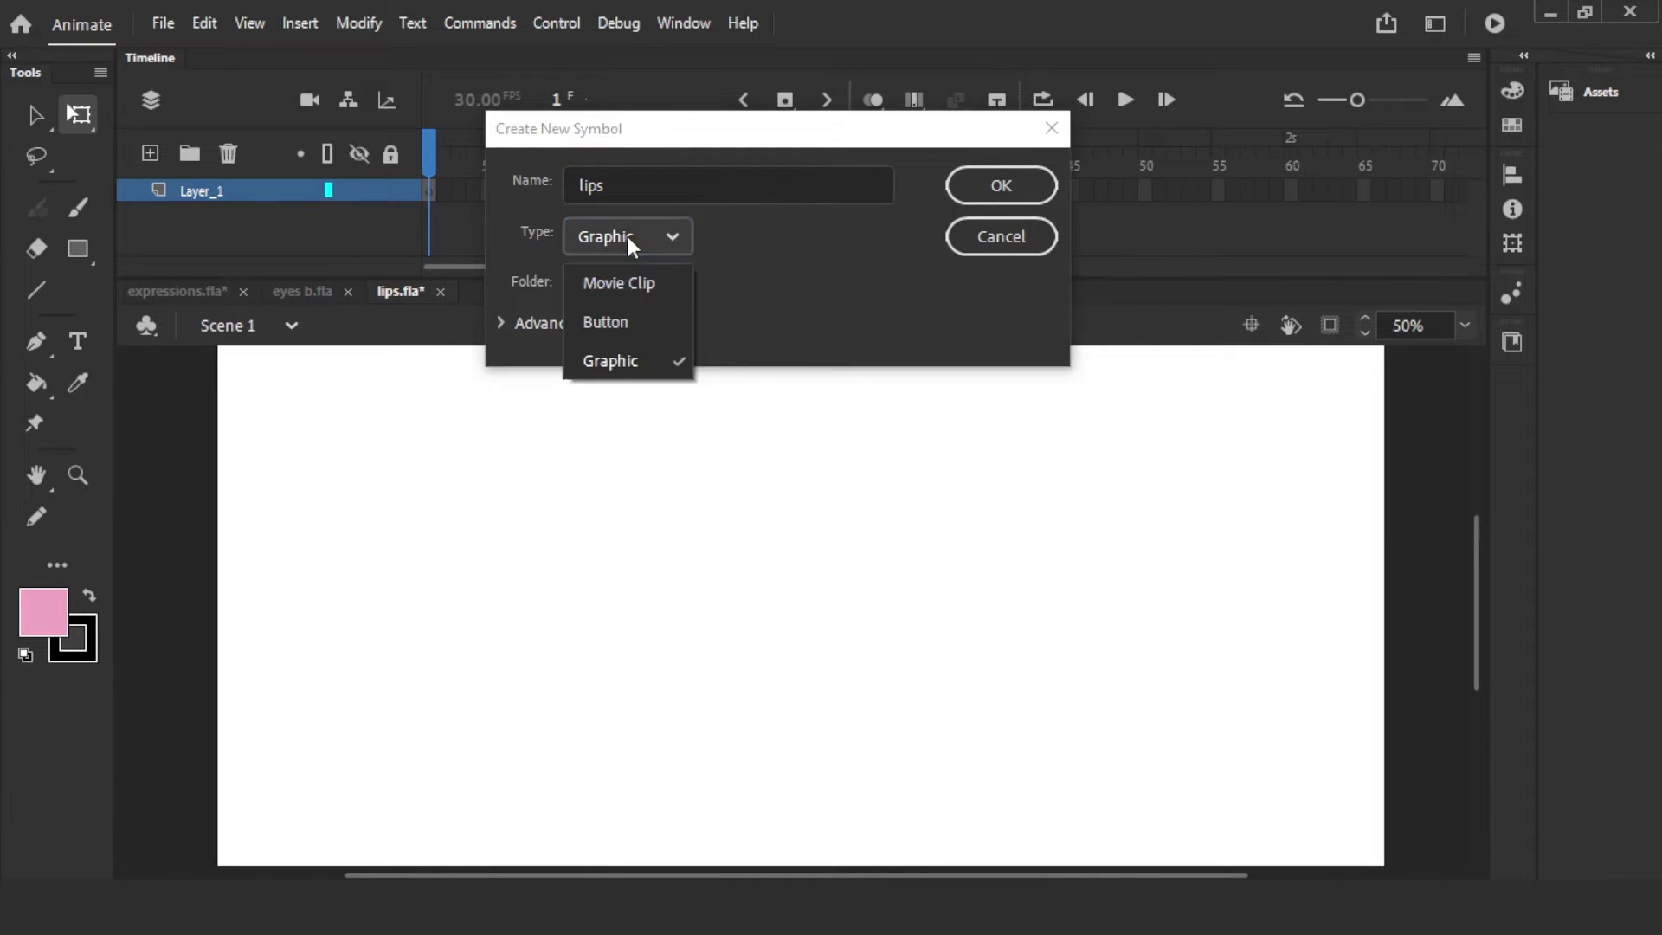
pyautogui.click(628, 242)
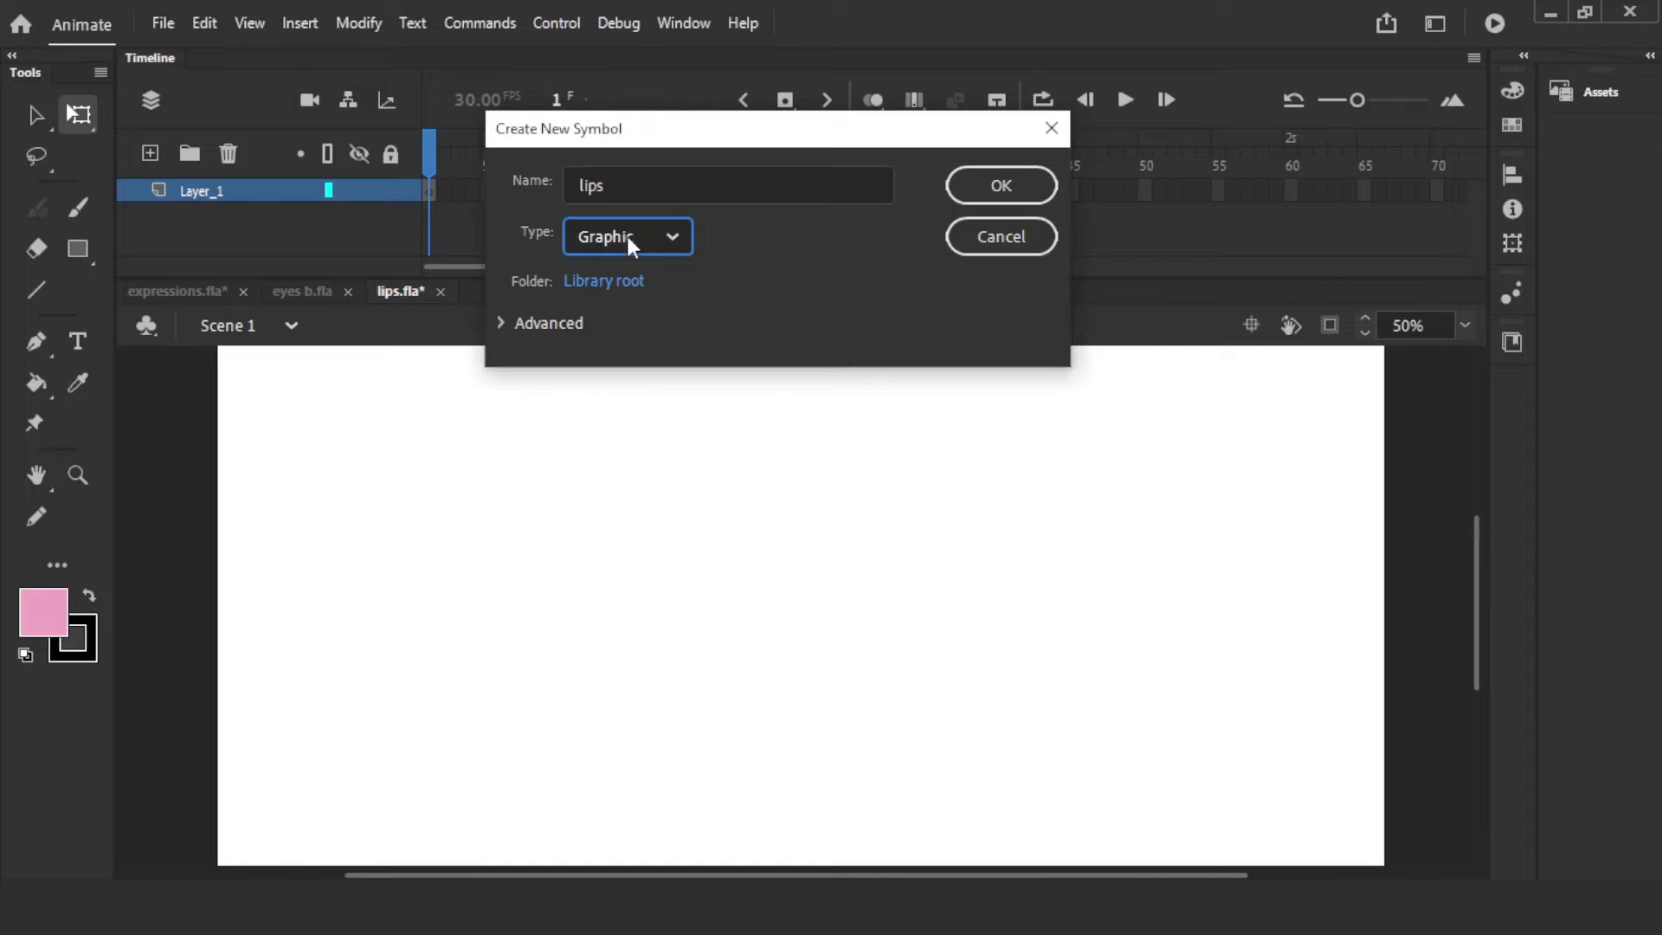
pyautogui.click(999, 186)
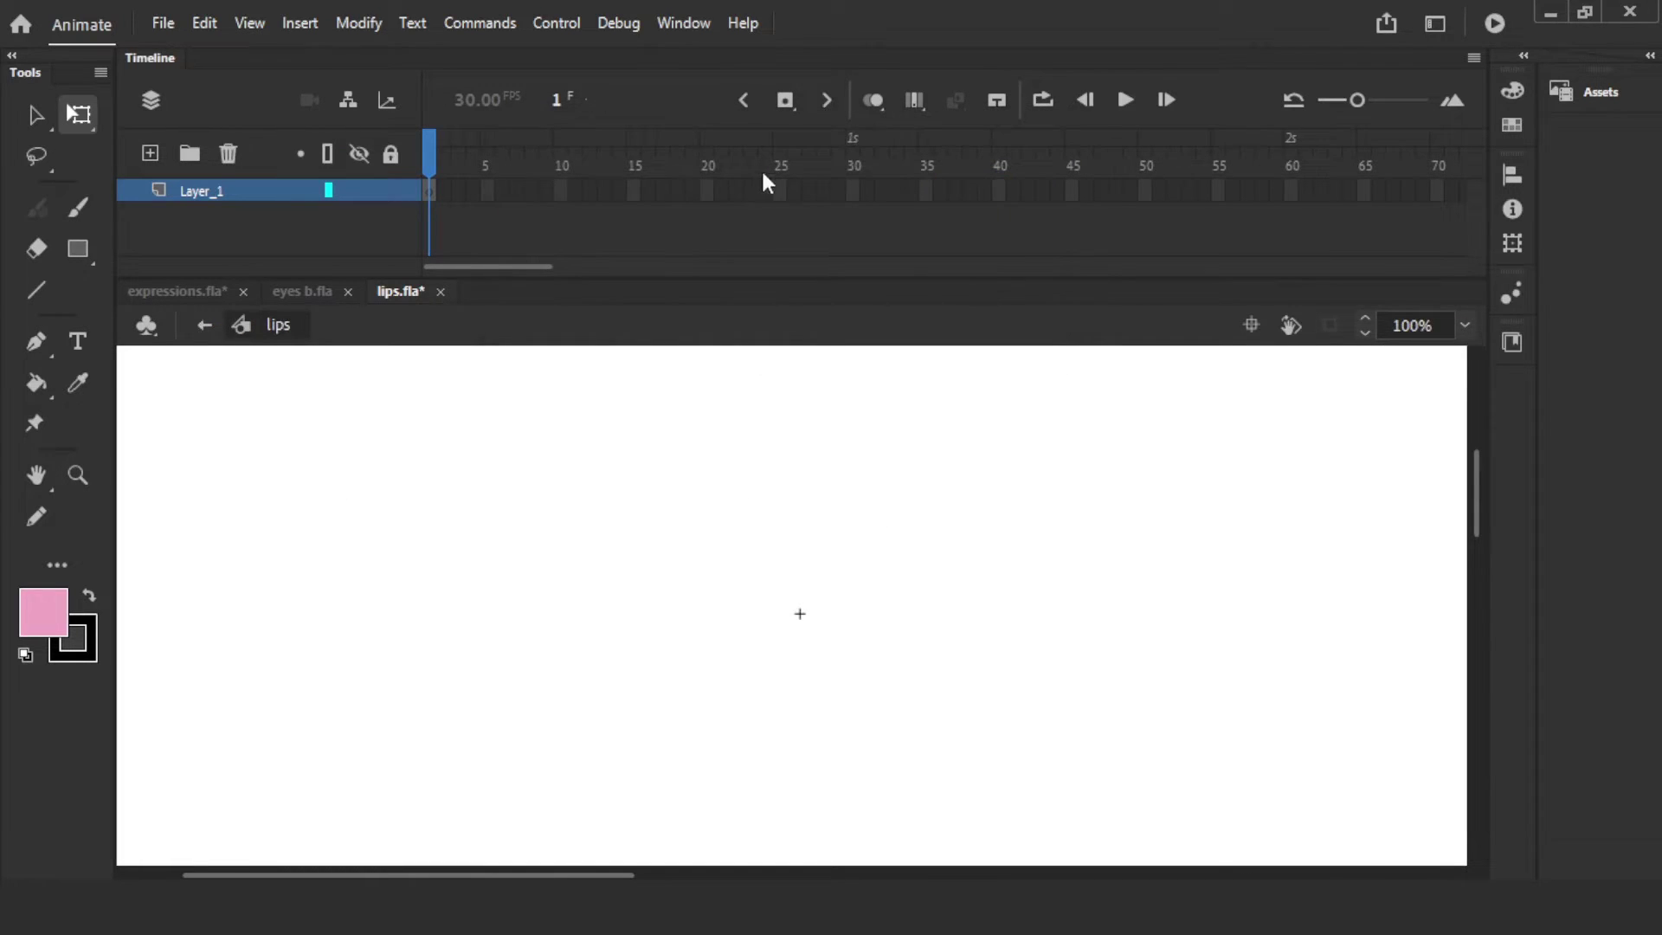
# - Paste the cut lip layer with all its keyframes into the lips symbol's timeline
pyautogui.rightClick(240, 187)
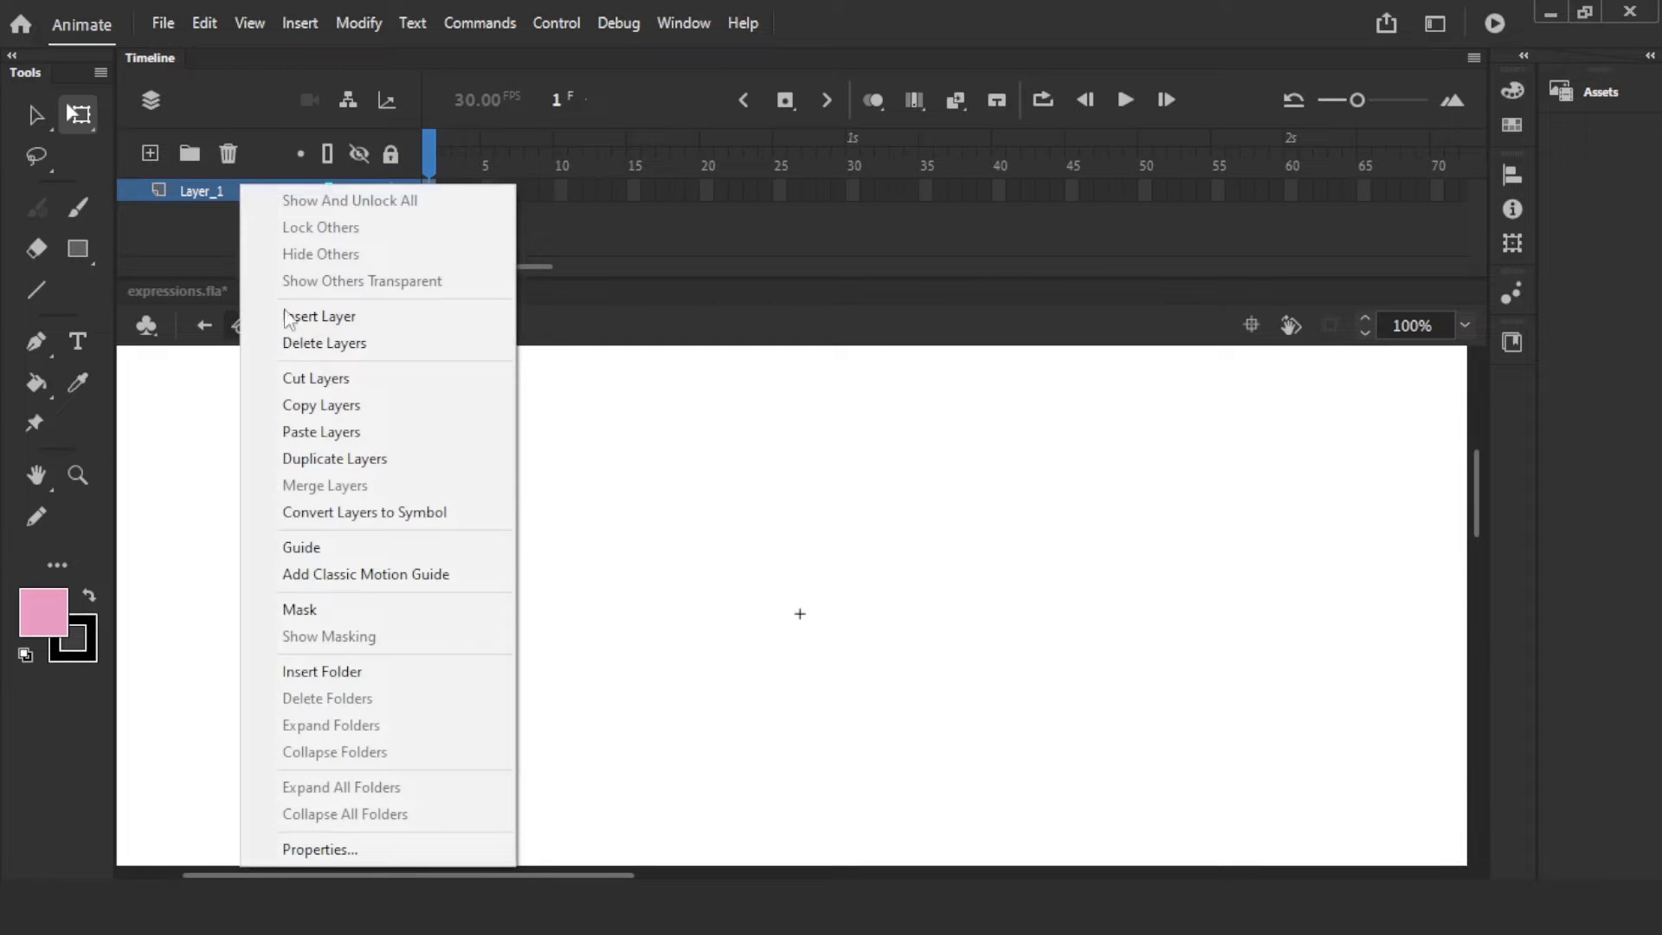
pyautogui.click(325, 433)
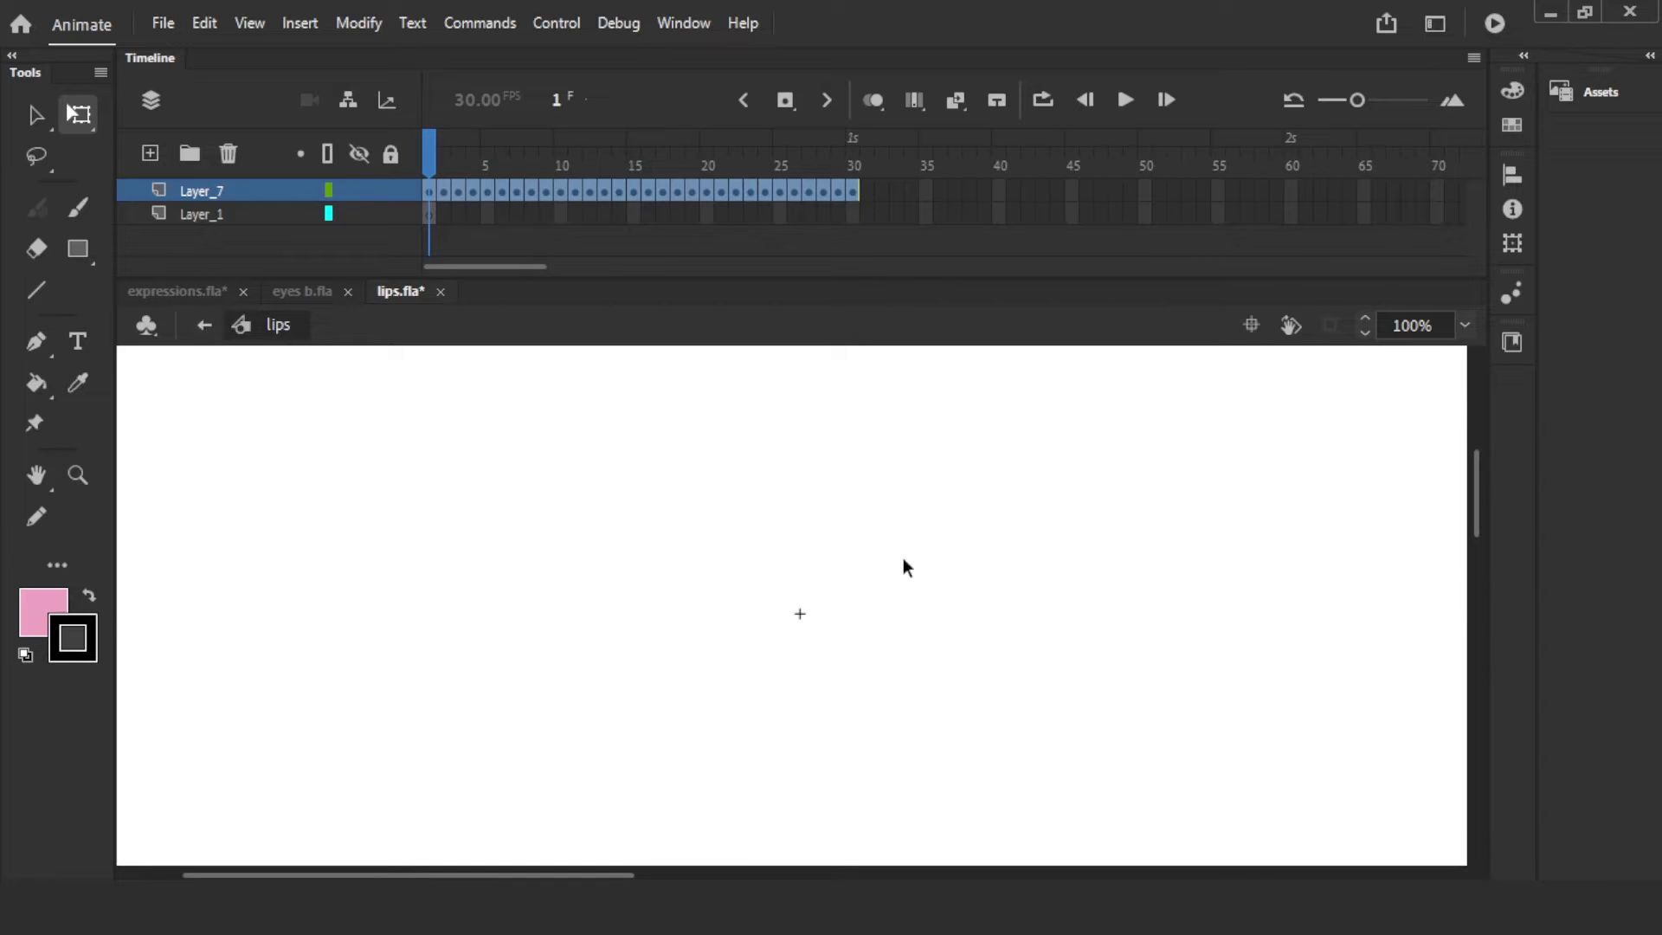
pyautogui.hotkey('ctrl', '-')
pyautogui.hotkey('ctrl', '-')
pyautogui.moveTo(1009, 716); pyautogui.dragTo(999, 553)
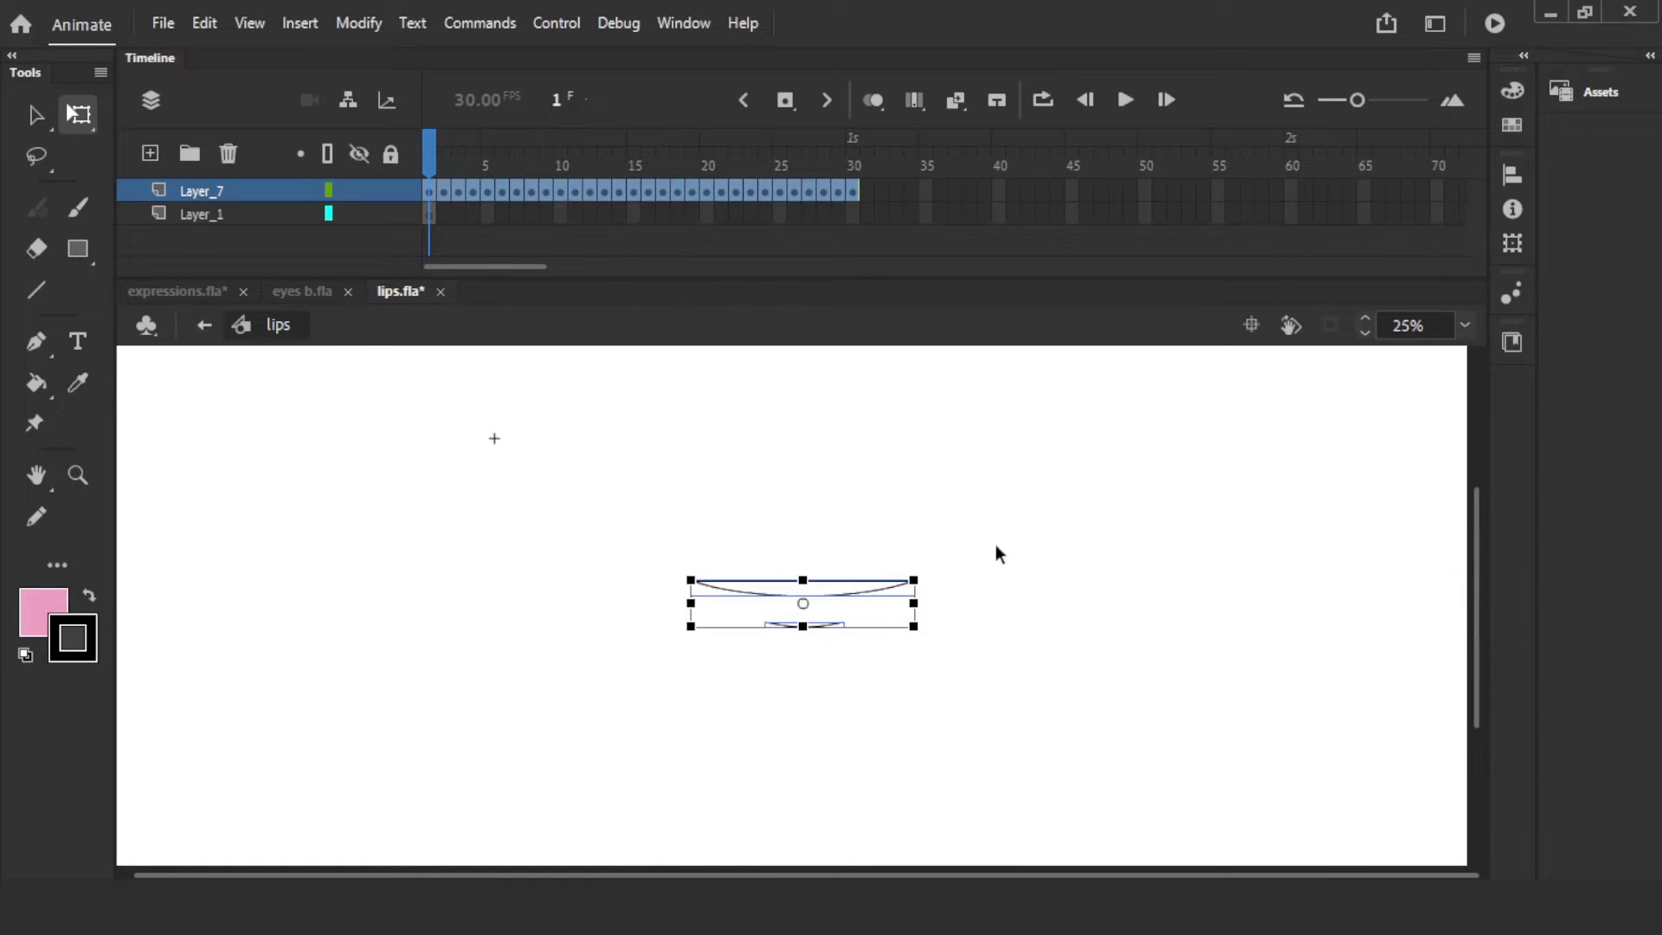
pyautogui.hotkey('ctrl', '=')
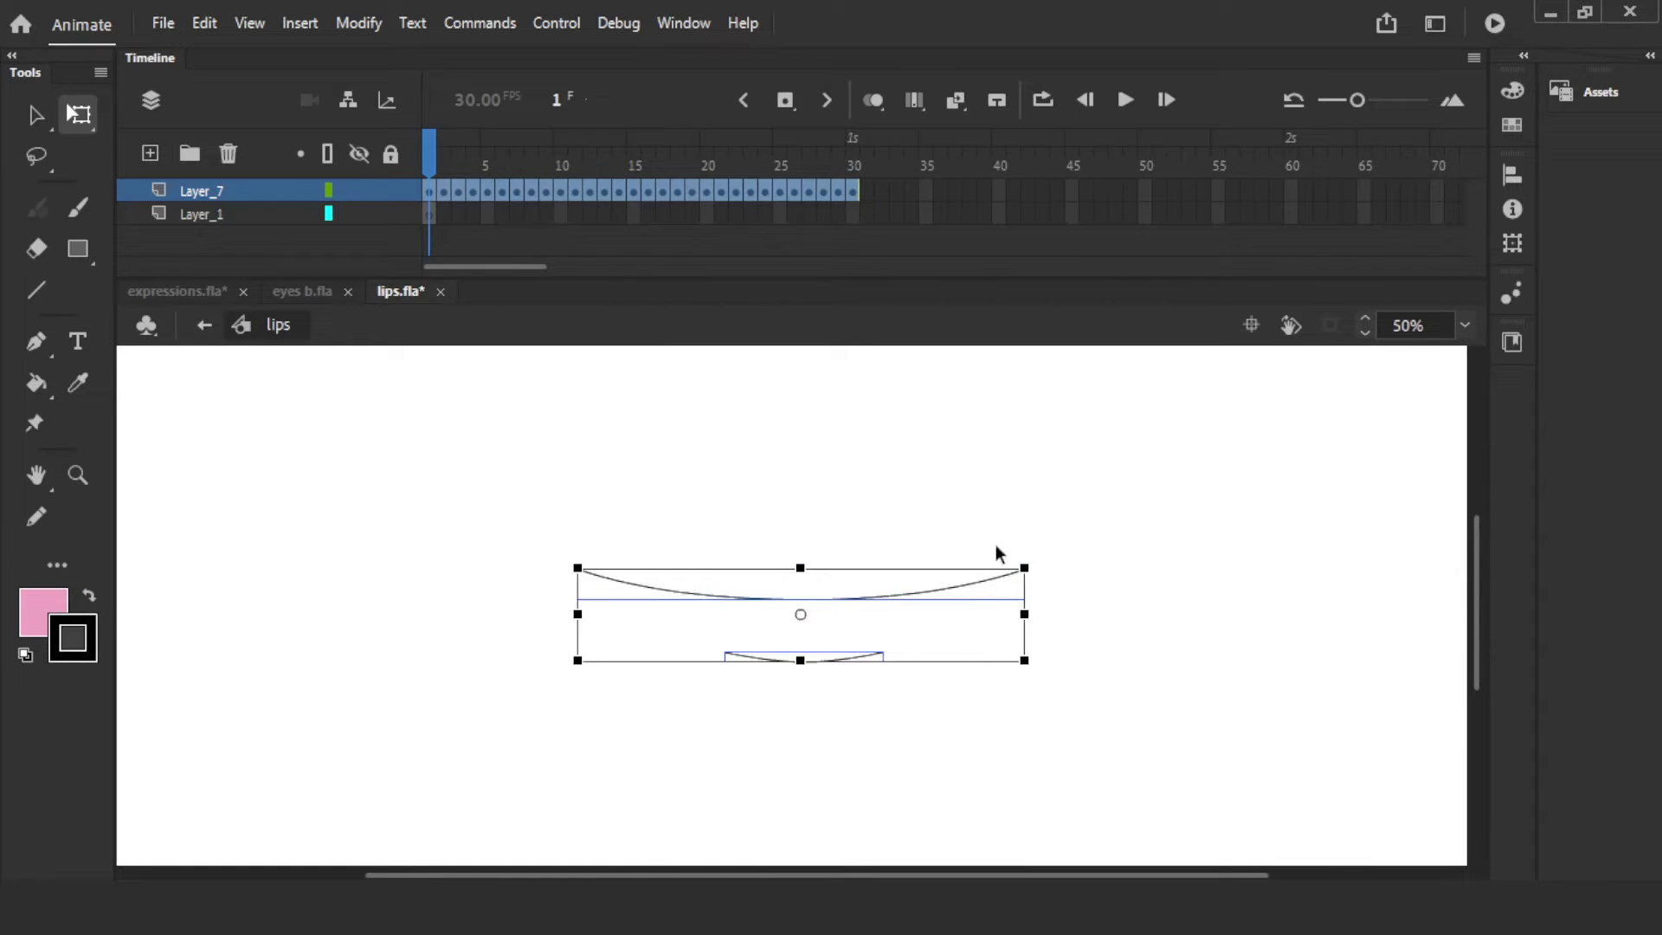
# - Return to Scene 1 and place an instance of the lips symbol from the Library on the stage
pyautogui.click(202, 325)
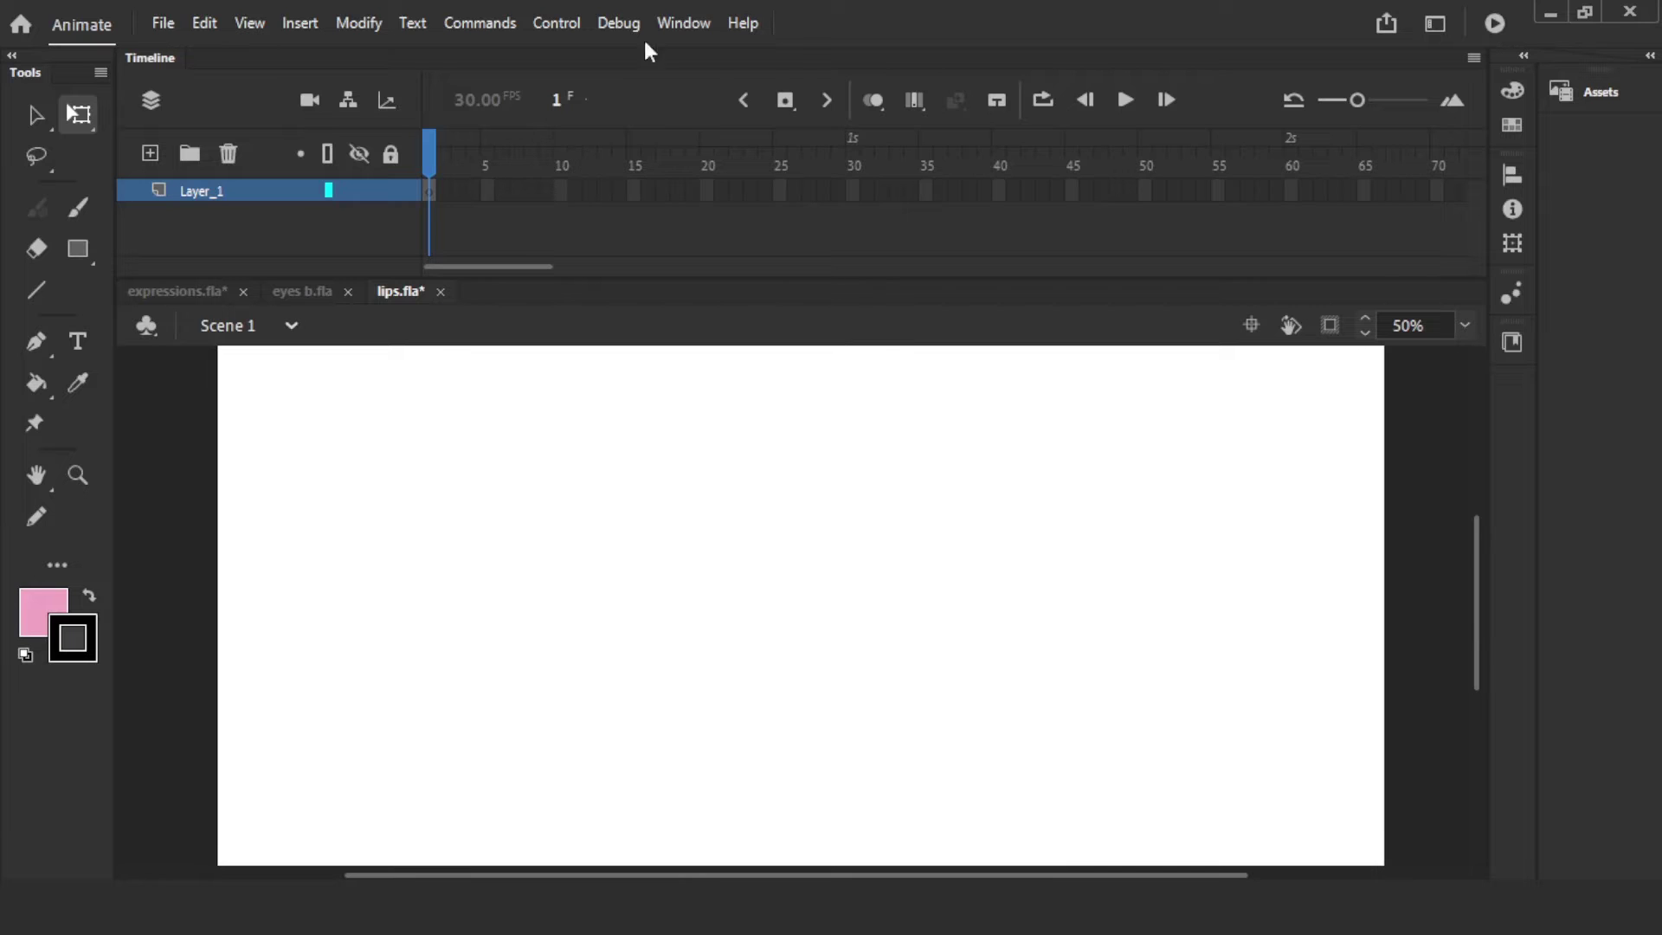
pyautogui.click(667, 21)
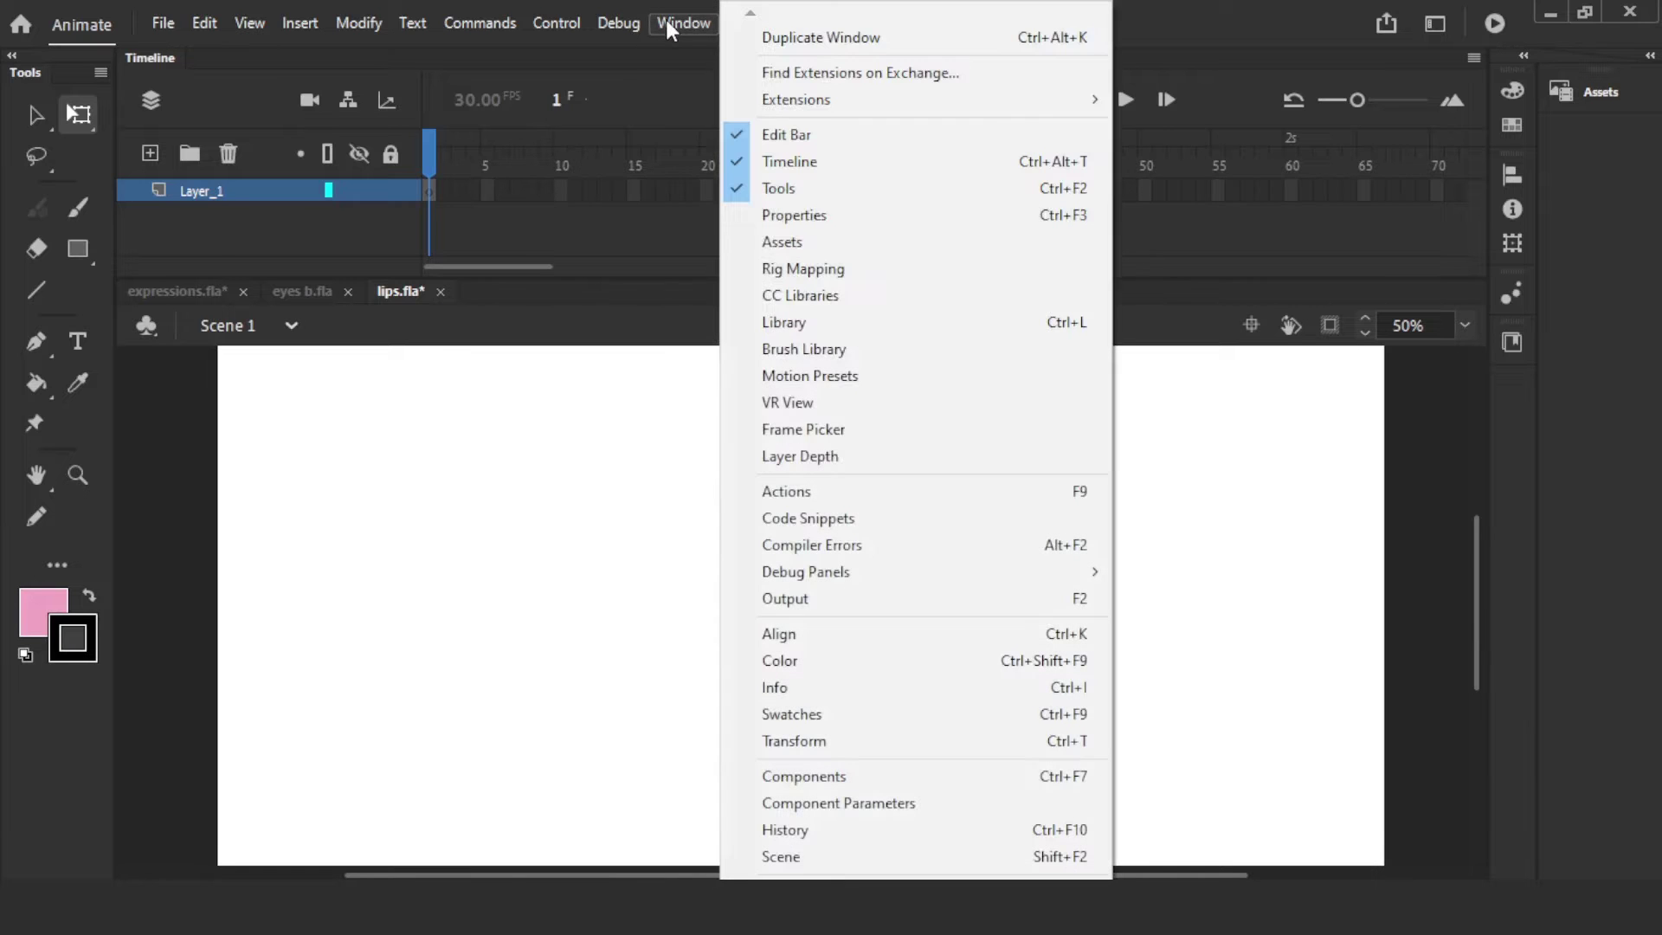
pyautogui.click(848, 324)
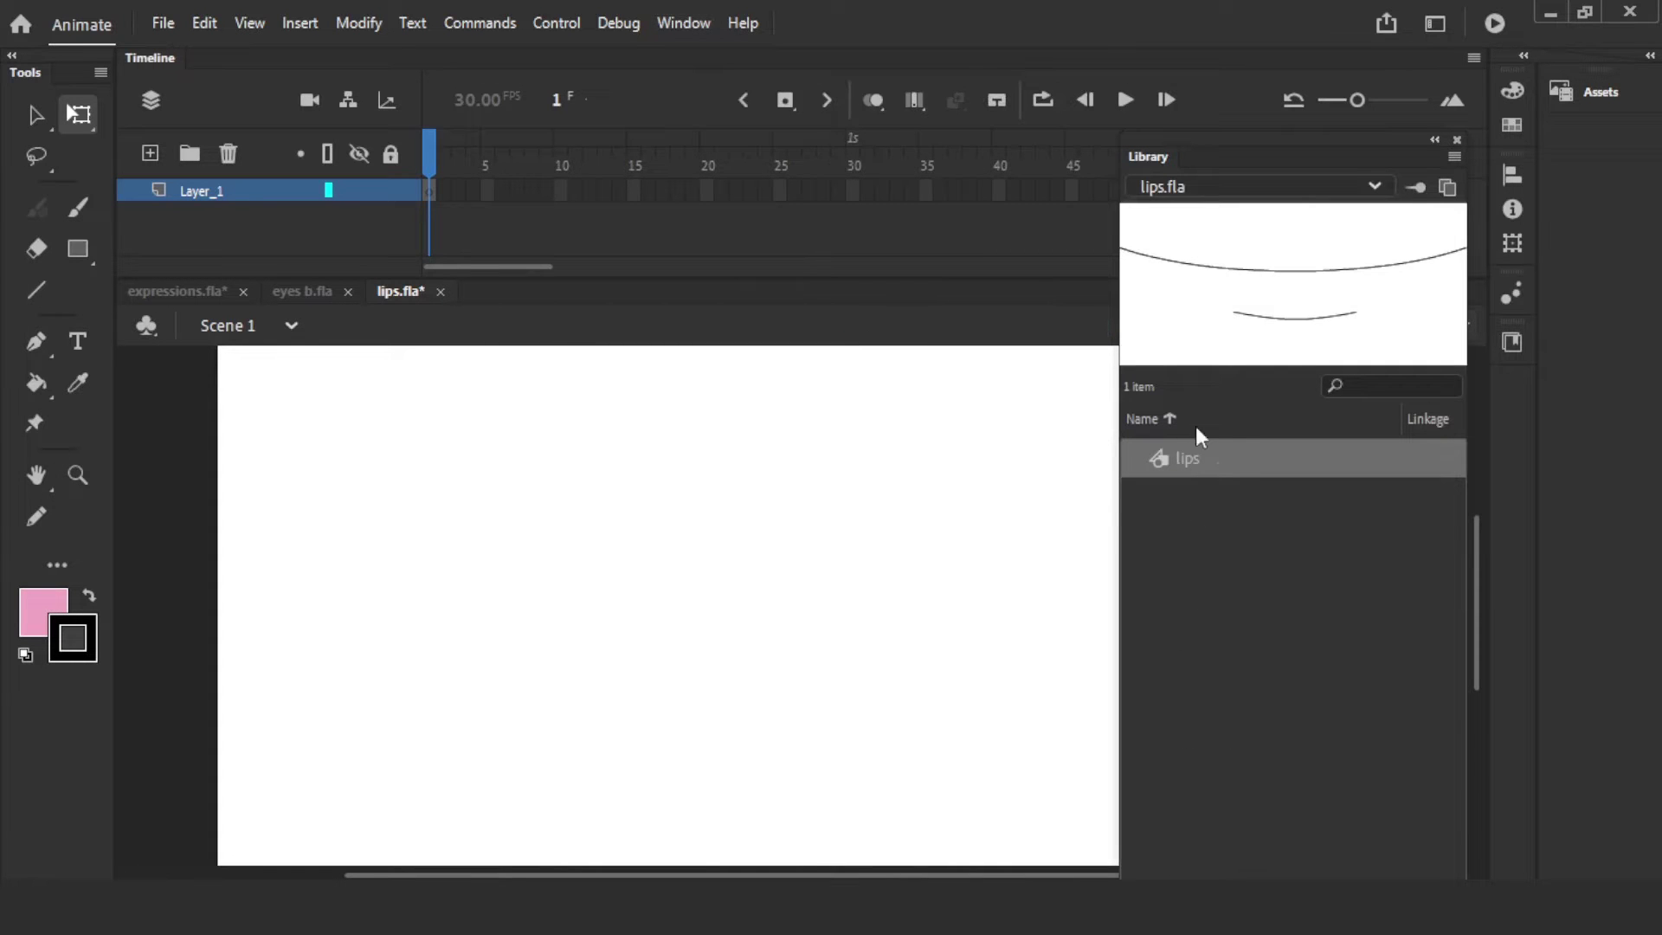
pyautogui.moveTo(1177, 465); pyautogui.dragTo(557, 630)
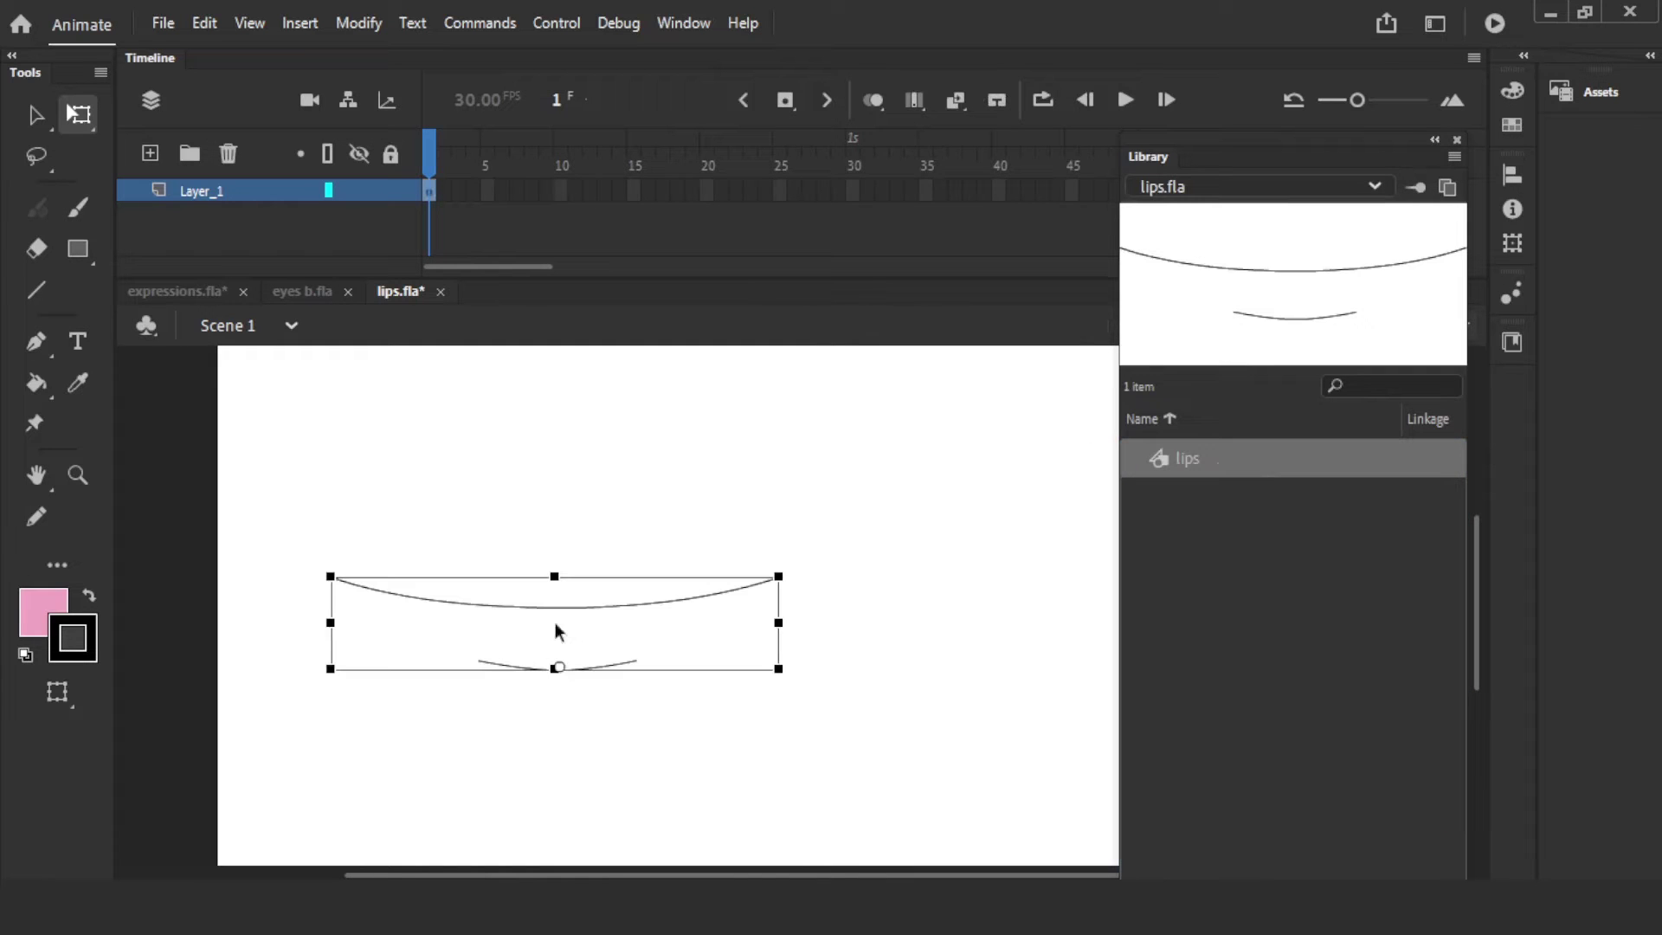
# - Extend Layer_1 in Scene 1 to about frame 32 and scrub the timeline to preview the lip shapes
pyautogui.click(878, 194)
pyautogui.press('F5')
pyautogui.moveTo(728, 167); pyautogui.dragTo(398, 214)
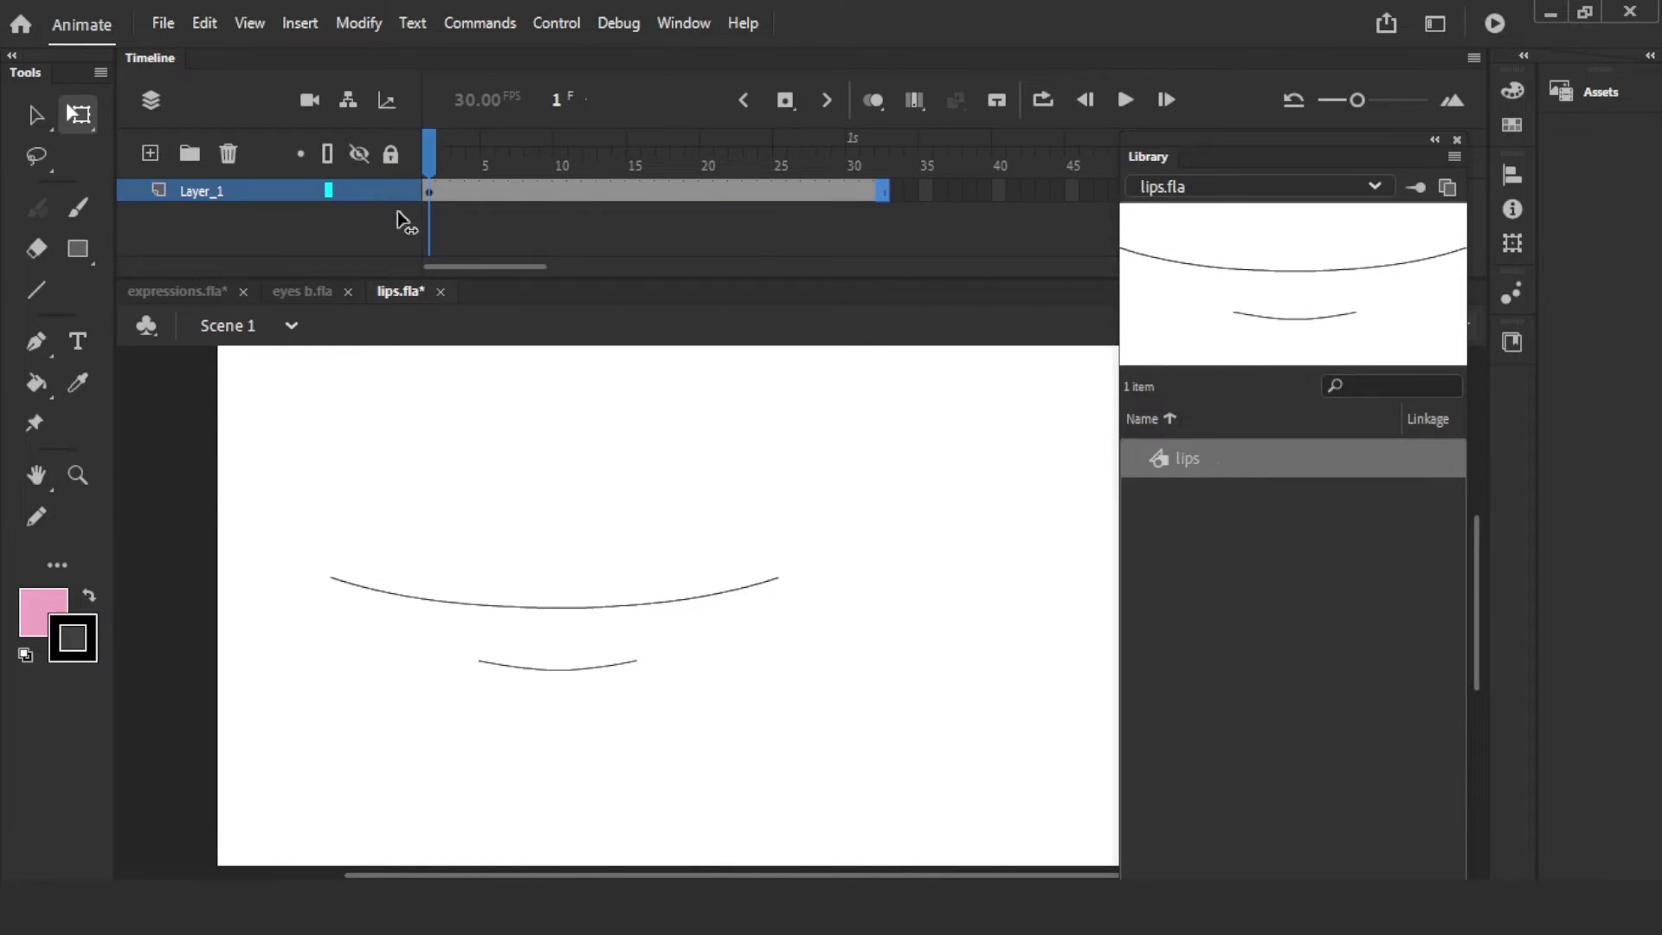
pyautogui.click(547, 236)
pyautogui.moveTo(547, 236); pyautogui.dragTo(401, 216)
# - Switch to the eyes b.fla document, scrub through its eye animation, and close the Library
pyautogui.click(297, 296)
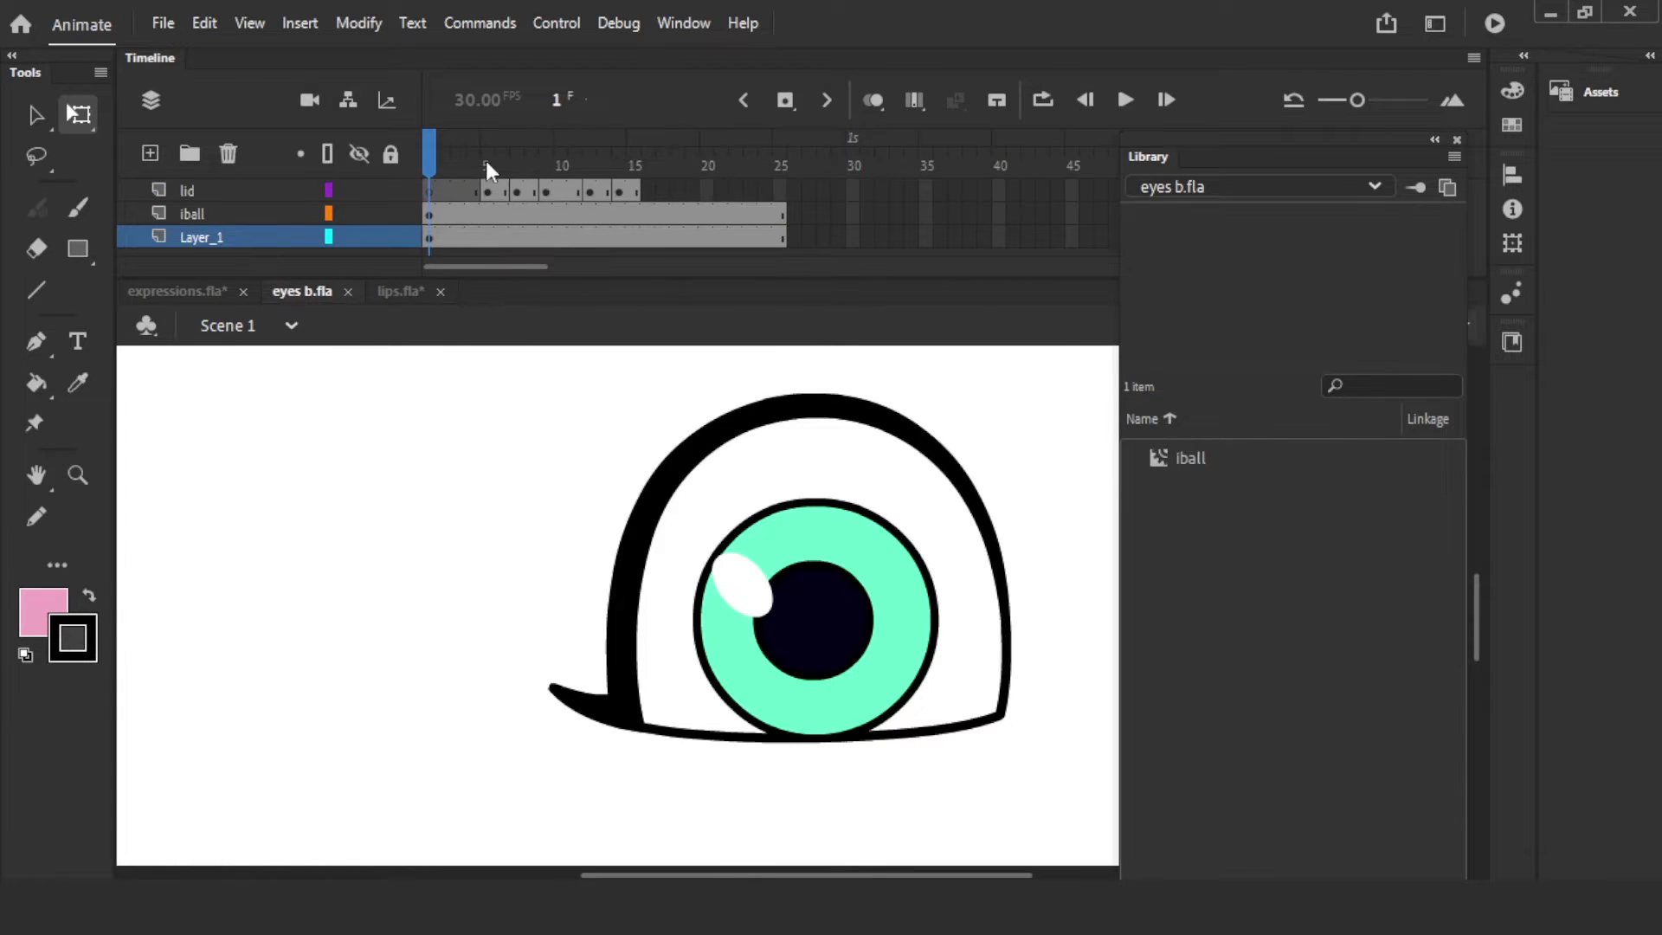
pyautogui.moveTo(433, 185); pyautogui.dragTo(562, 216)
pyautogui.moveTo(457, 223); pyautogui.dragTo(393, 225)
pyautogui.click(1457, 139)
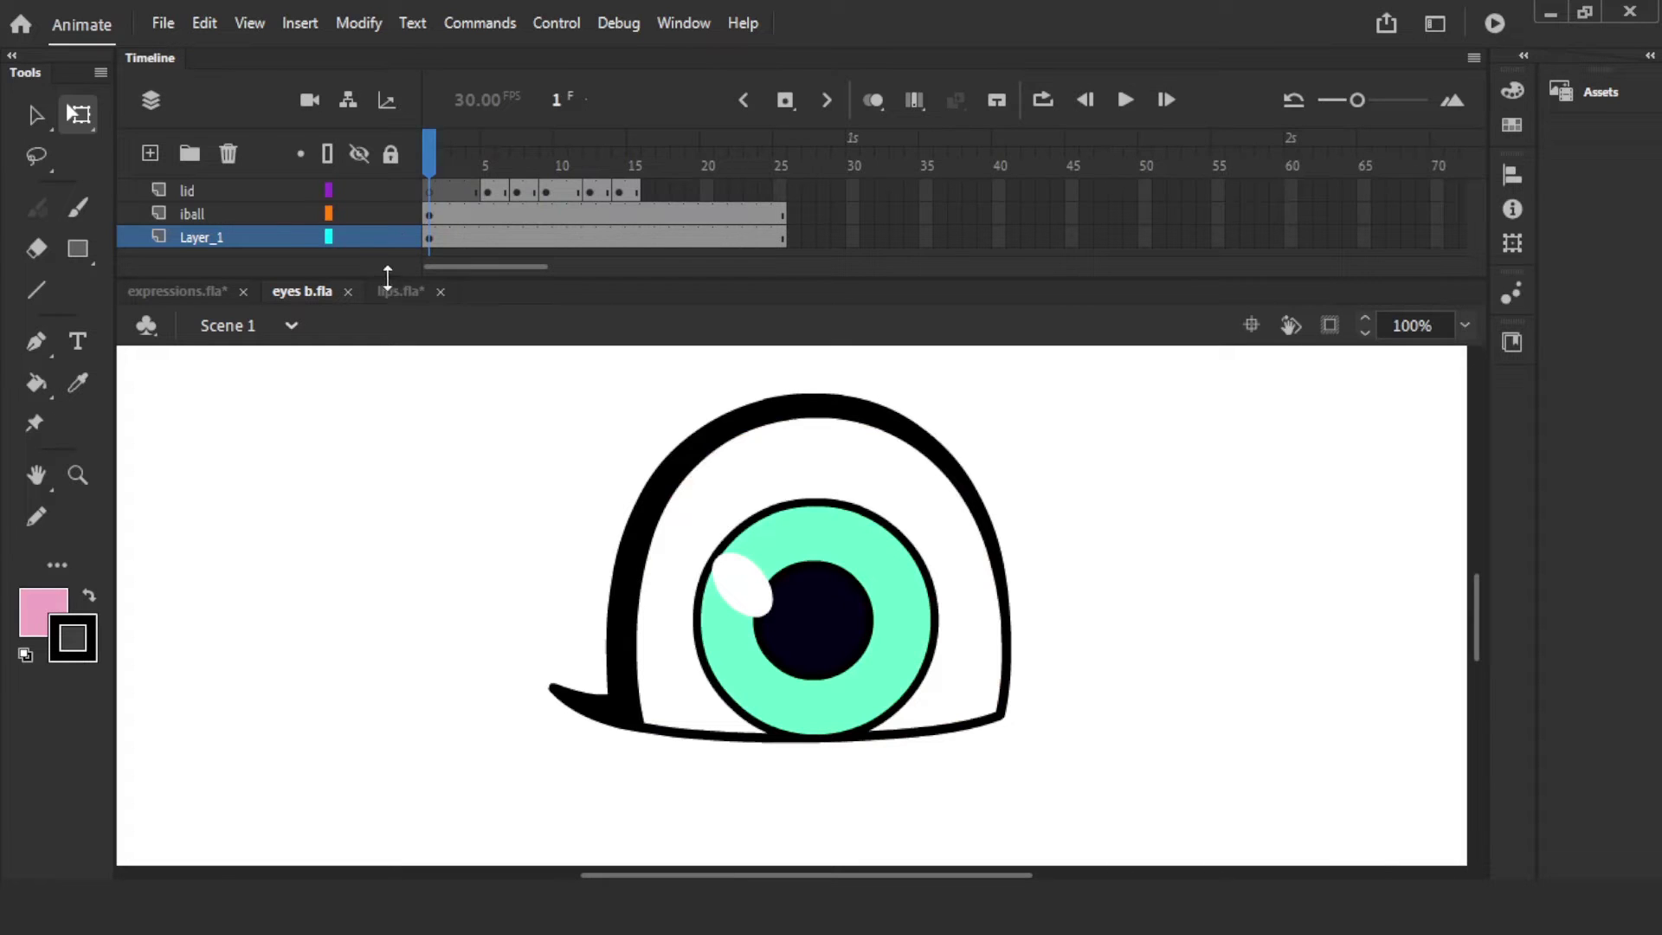
# - Lock all the eye layers, hide them and reveal them again one by one, and leave only the lid layer unlocked
pyautogui.click(390, 153)
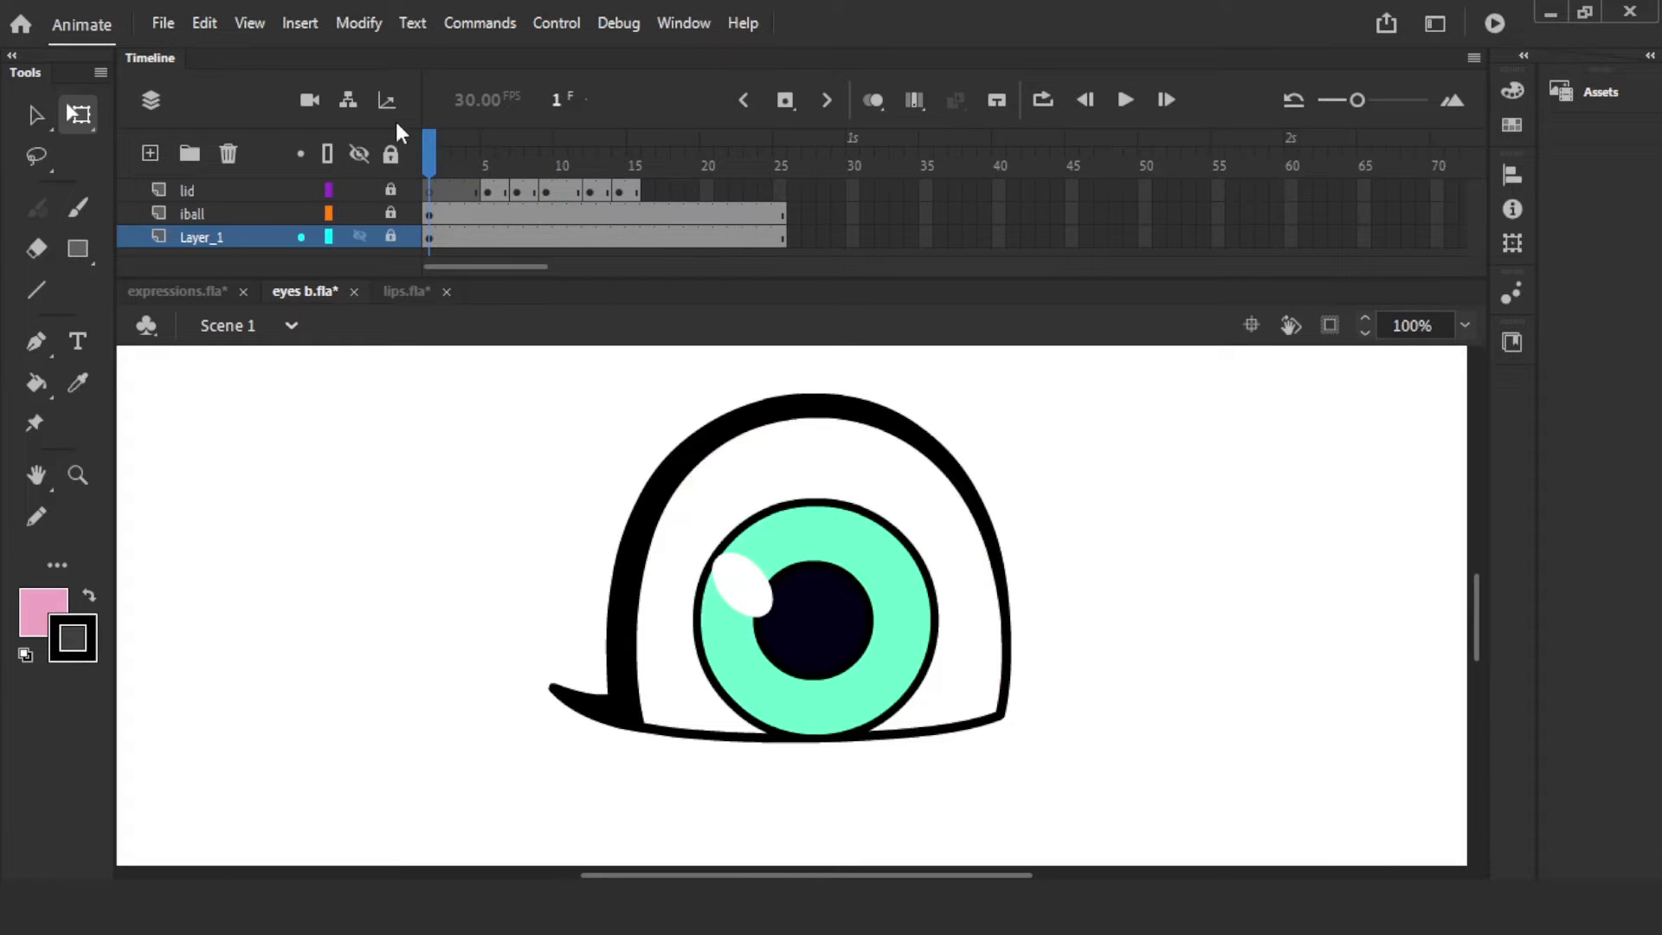
pyautogui.click(365, 156)
pyautogui.click(363, 187)
pyautogui.moveTo(362, 213); pyautogui.dragTo(362, 238)
pyautogui.moveTo(471, 168); pyautogui.dragTo(460, 163)
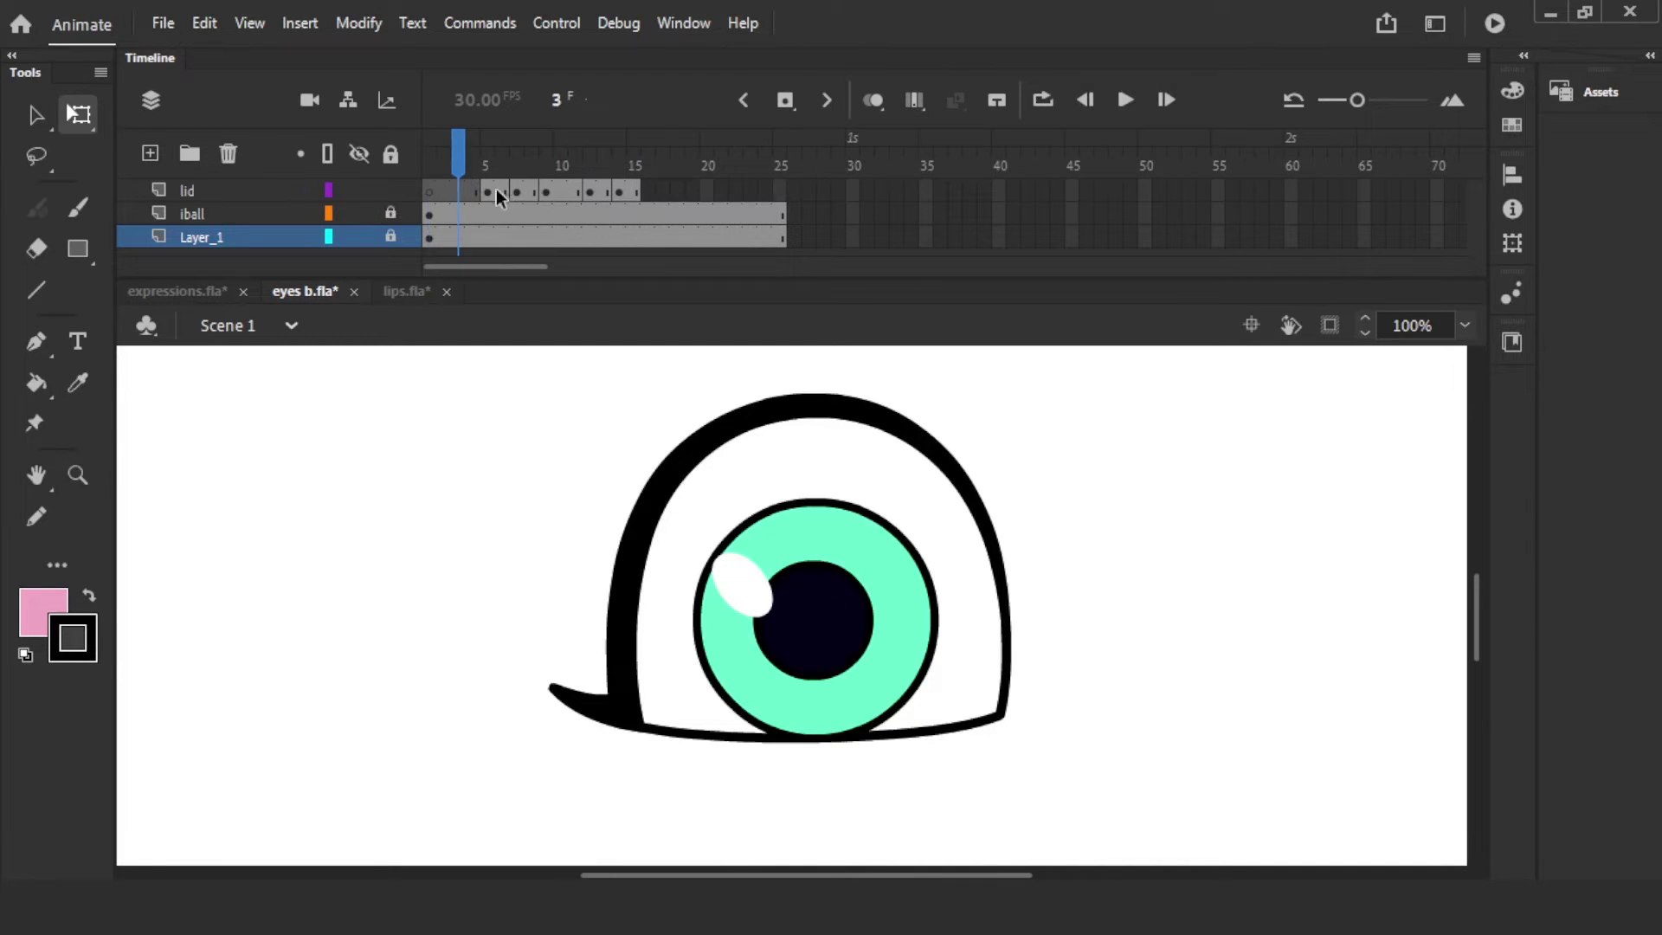
# - Step through the lid layer's keyframes from frame 5 to frame 15 to review the eyelid positions
pyautogui.click(494, 191)
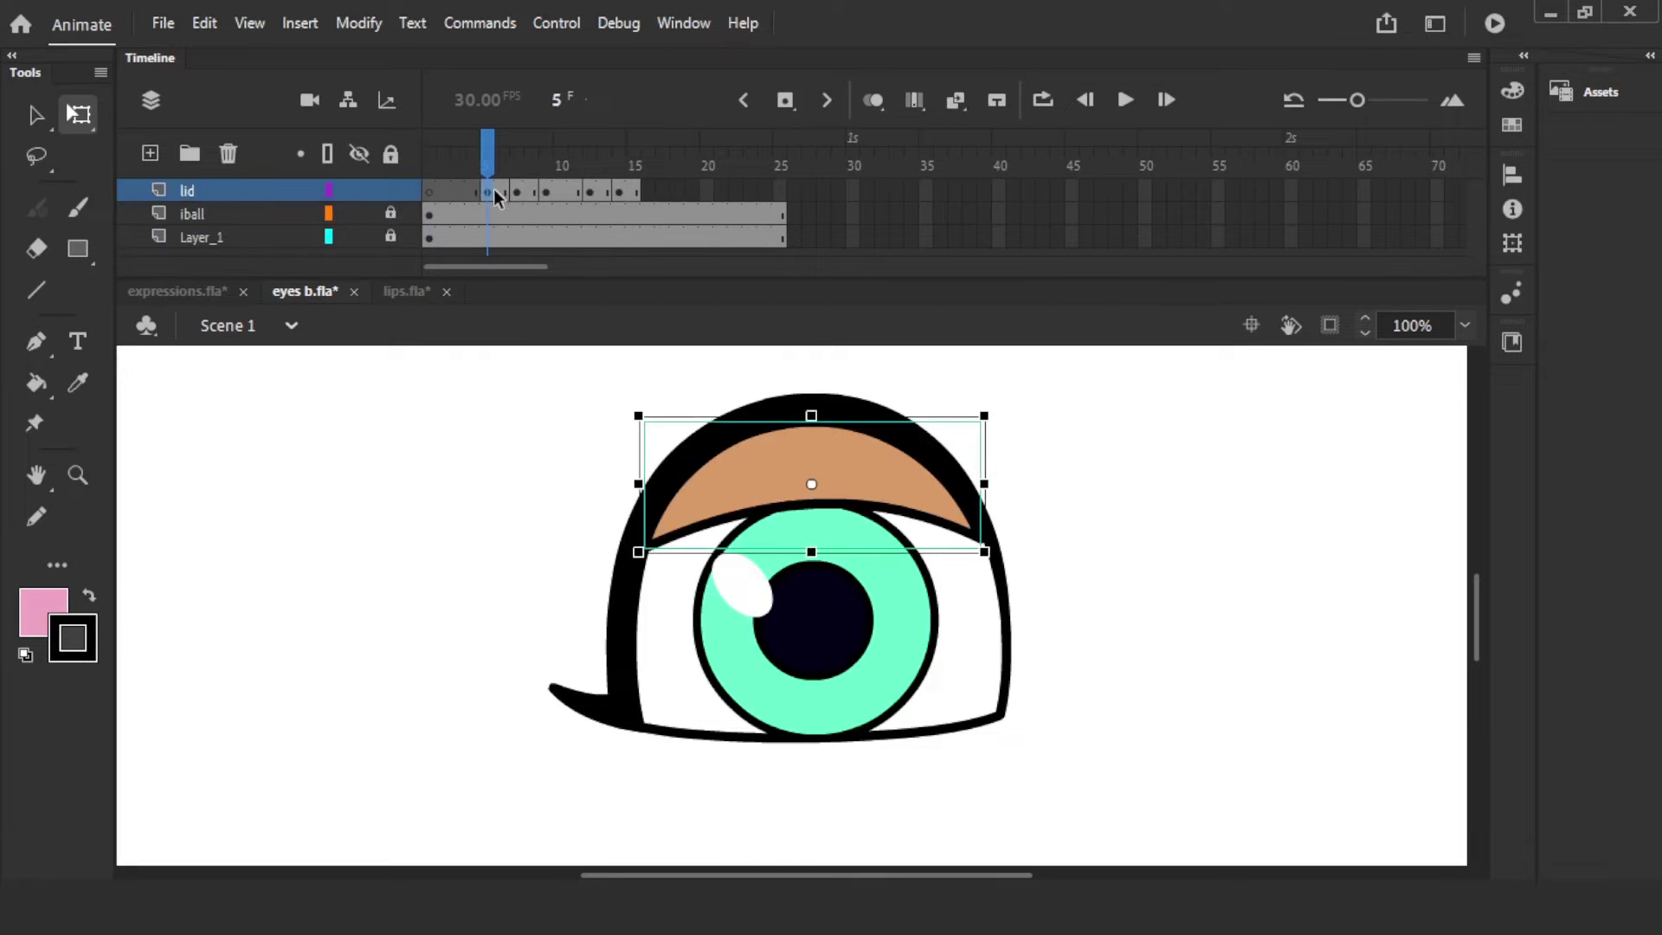
pyautogui.moveTo(494, 191); pyautogui.dragTo(550, 188)
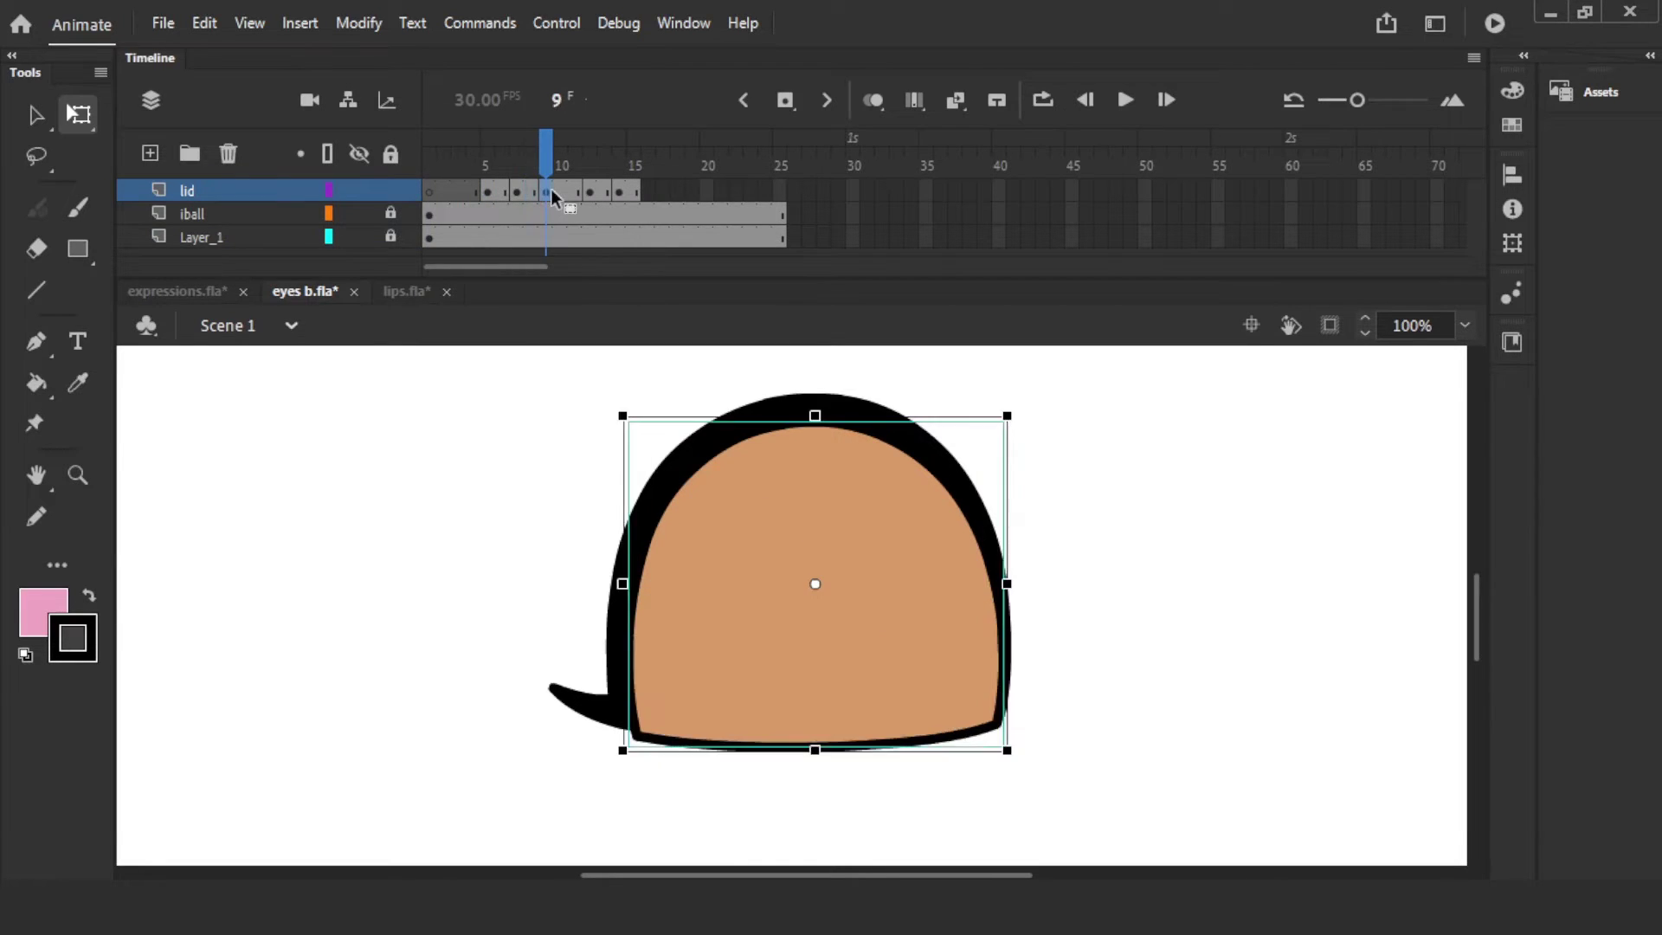
pyautogui.click(594, 190)
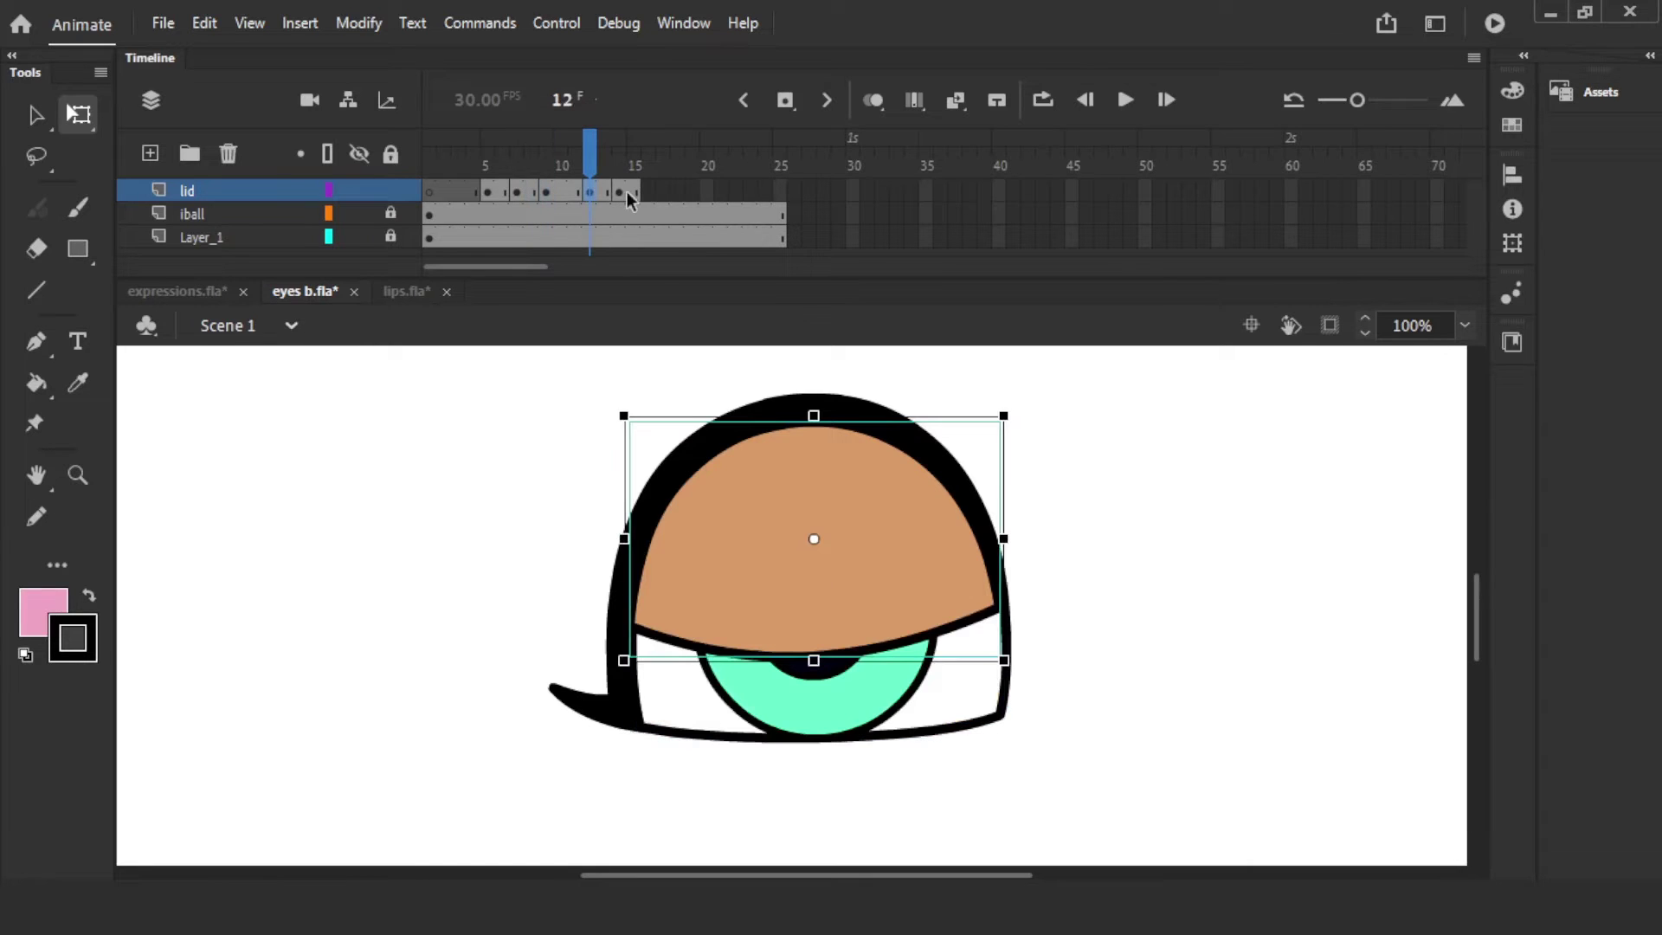
pyautogui.click(627, 190)
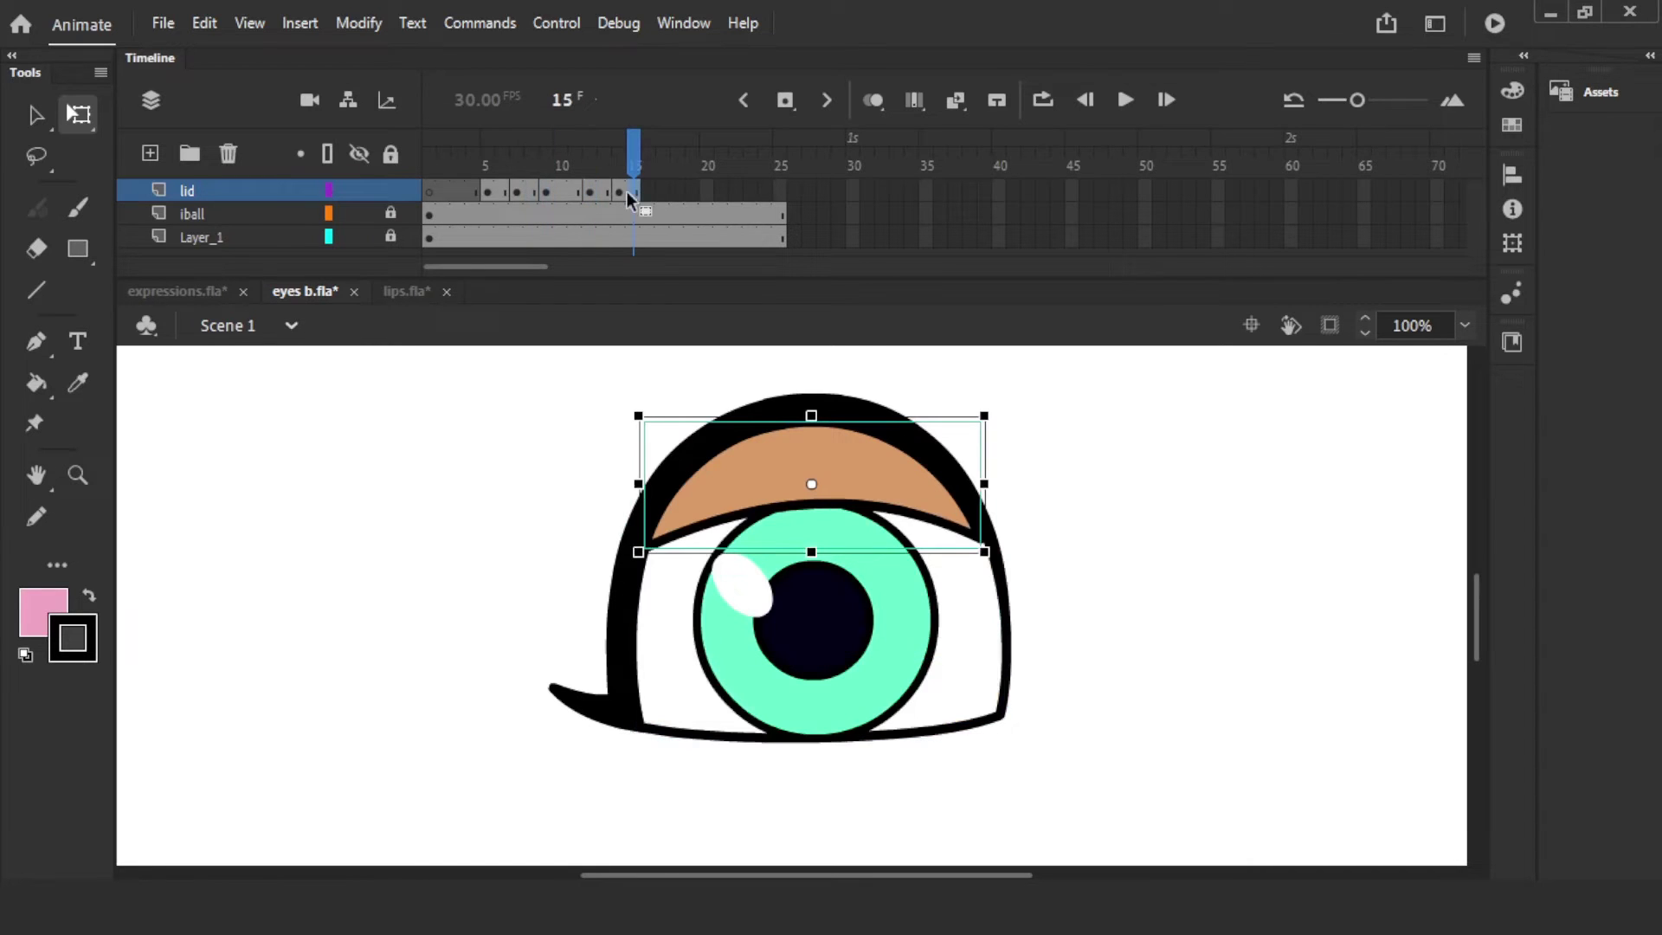
# - Isolate Layer_1 and iball to inspect the eye outline and eyeball, restore the lid layer, and scrub back to frame 1
pyautogui.click(390, 156)
pyautogui.click(354, 155)
pyautogui.click(356, 234)
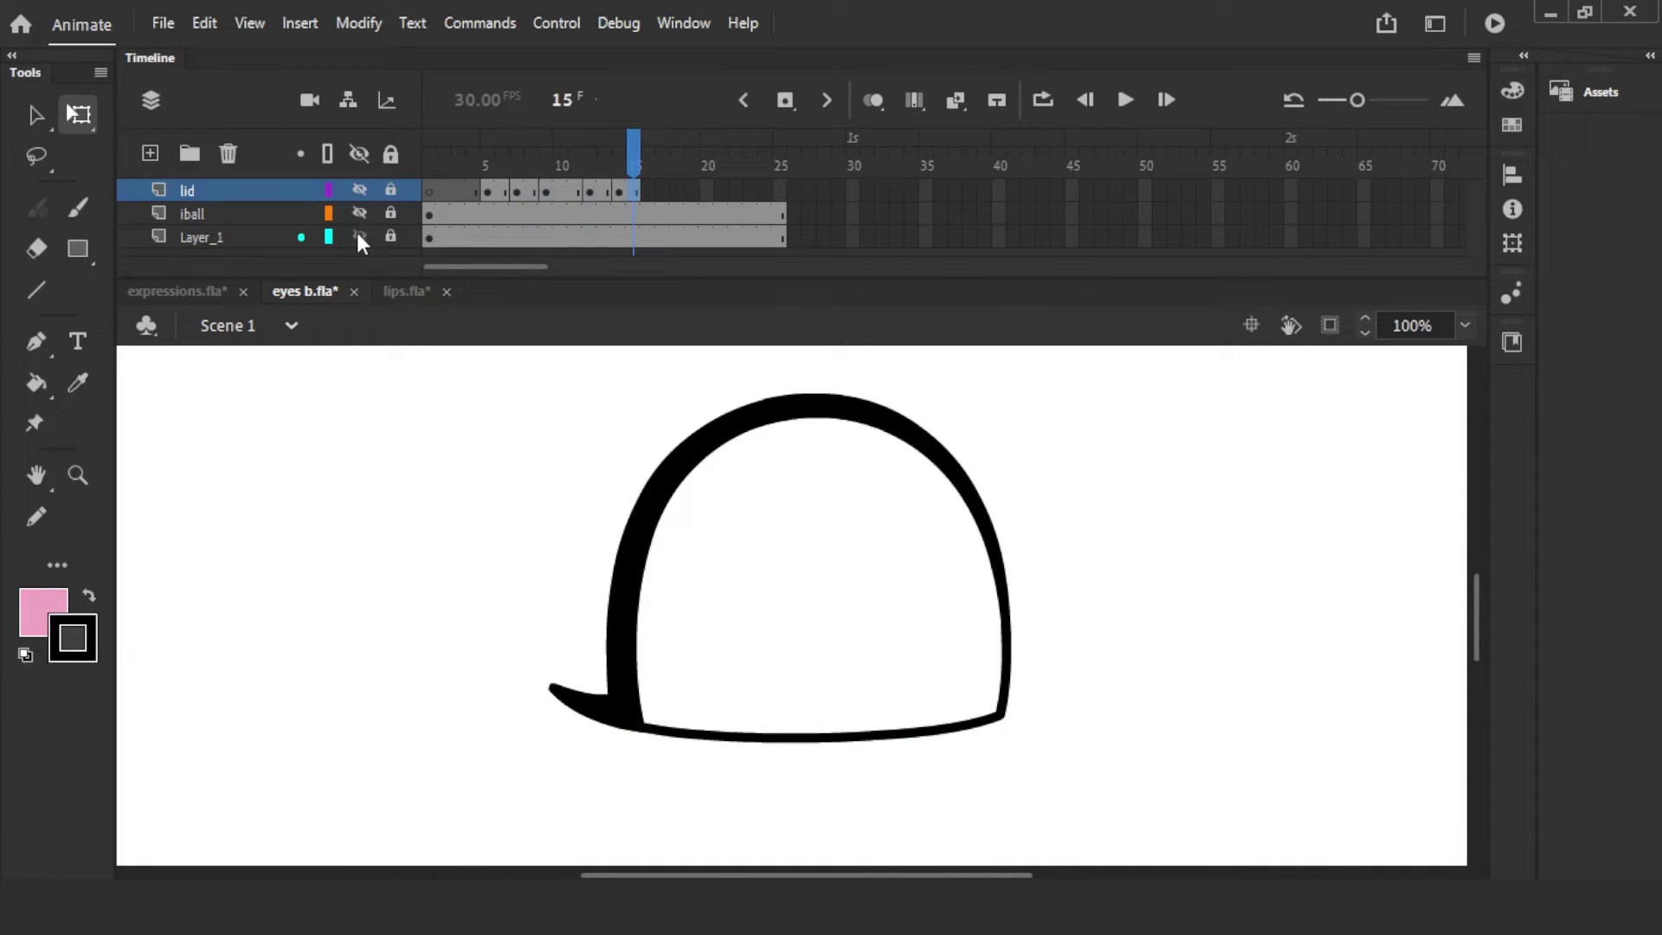
pyautogui.click(360, 213)
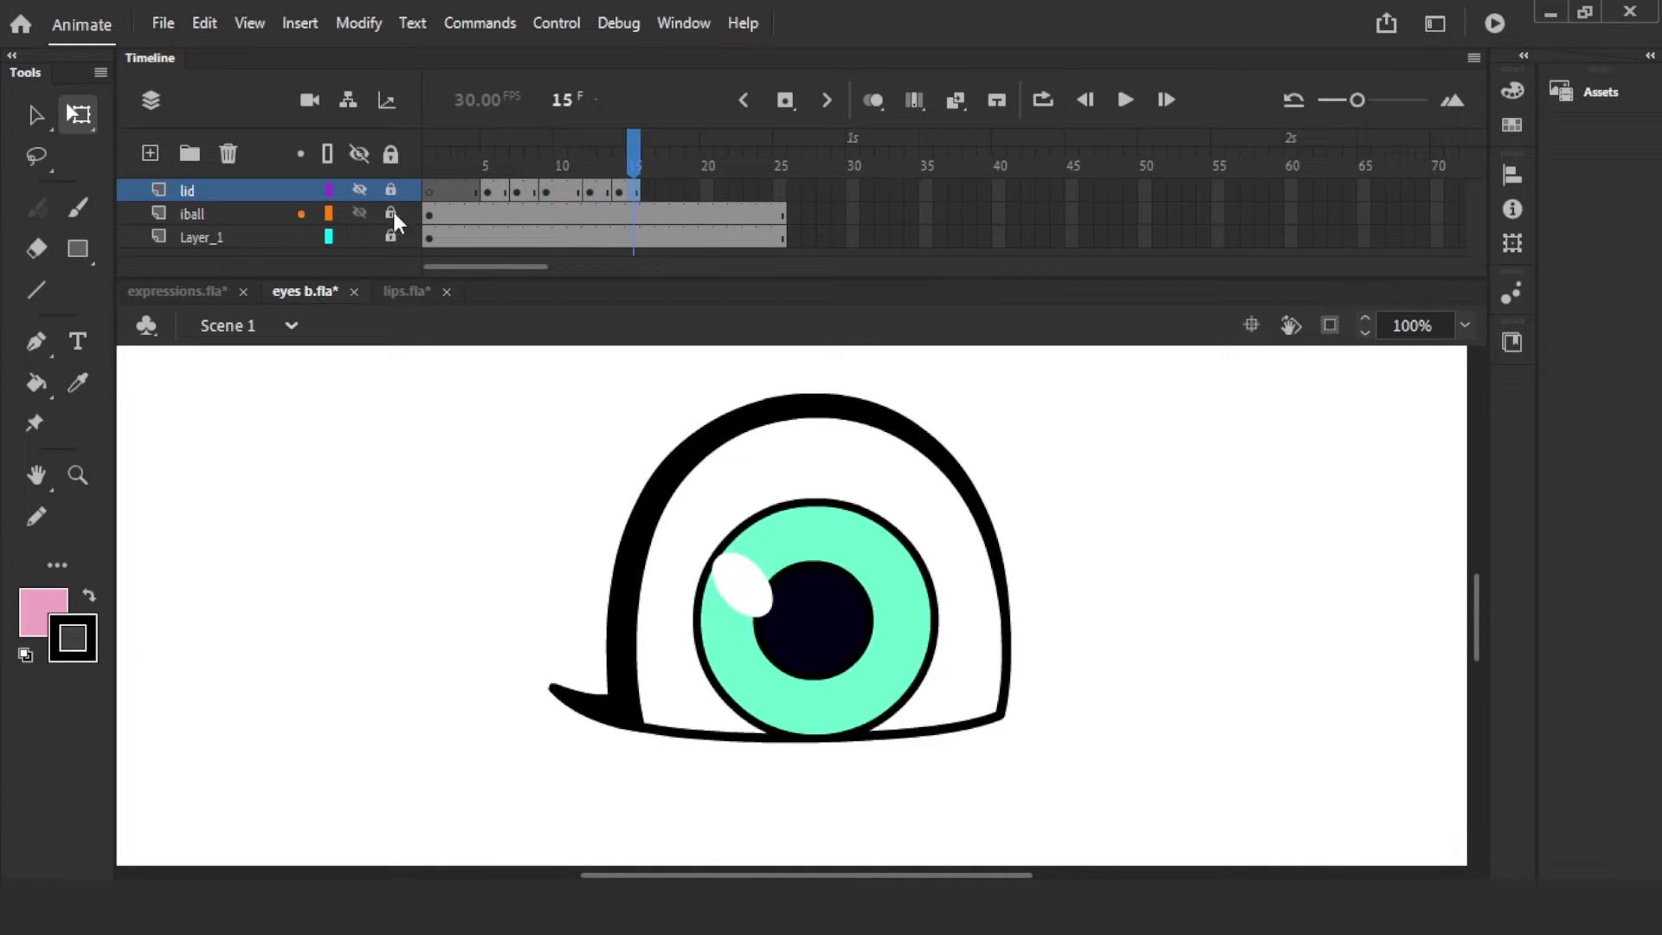
pyautogui.click(390, 213)
pyautogui.click(457, 215)
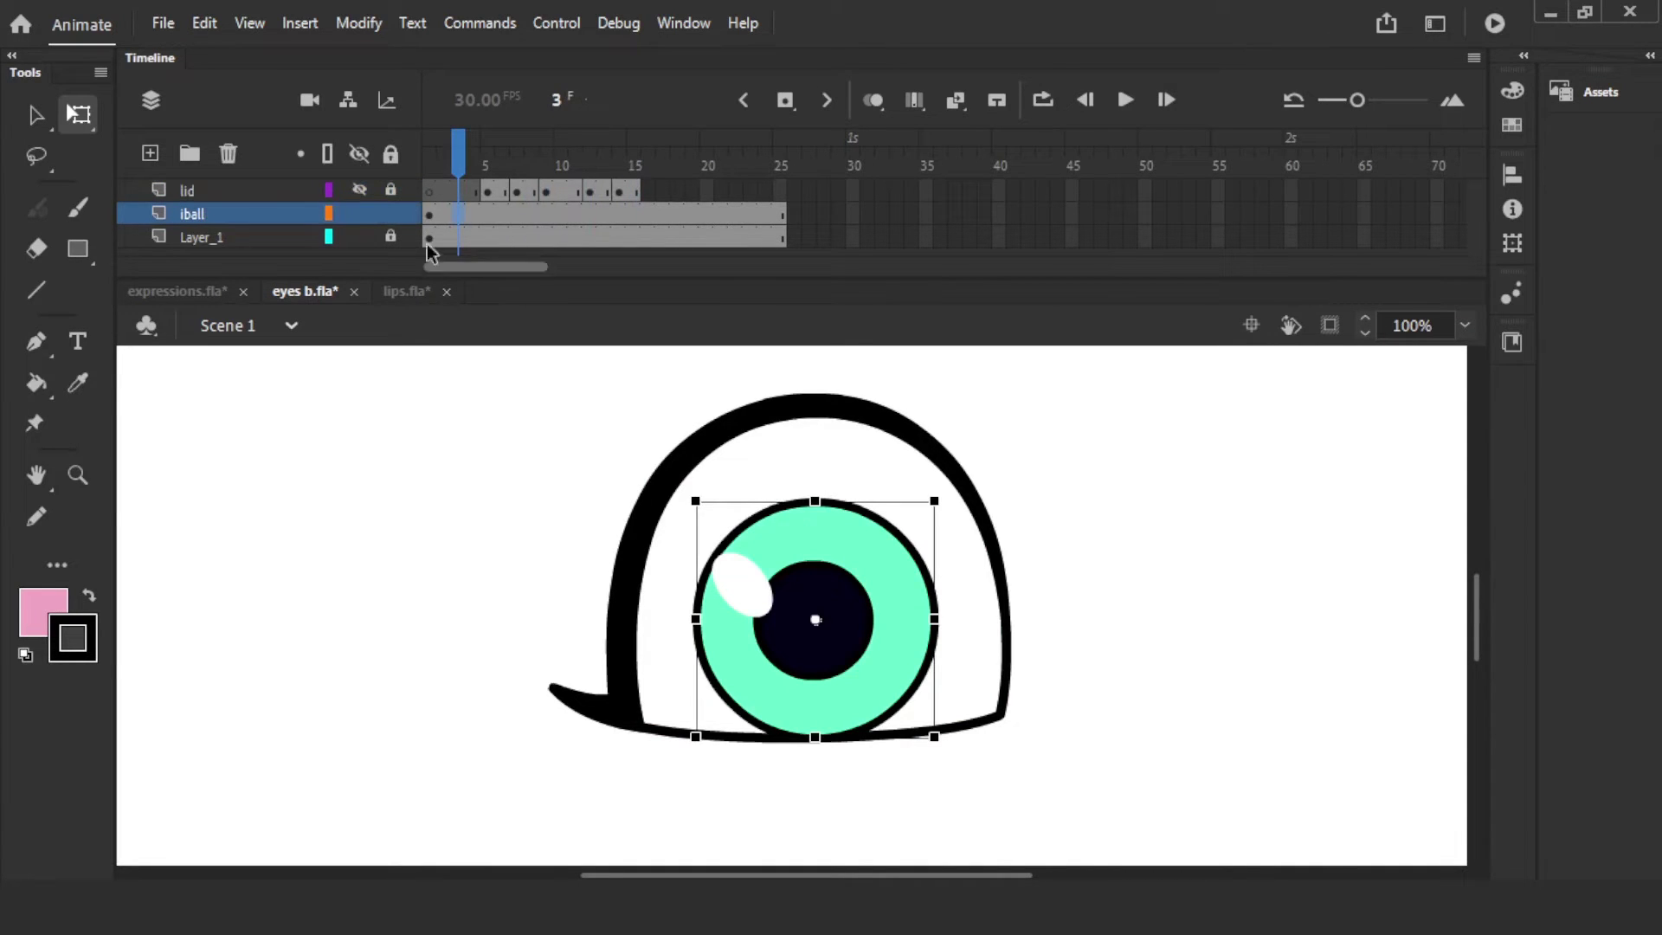
pyautogui.click(392, 212)
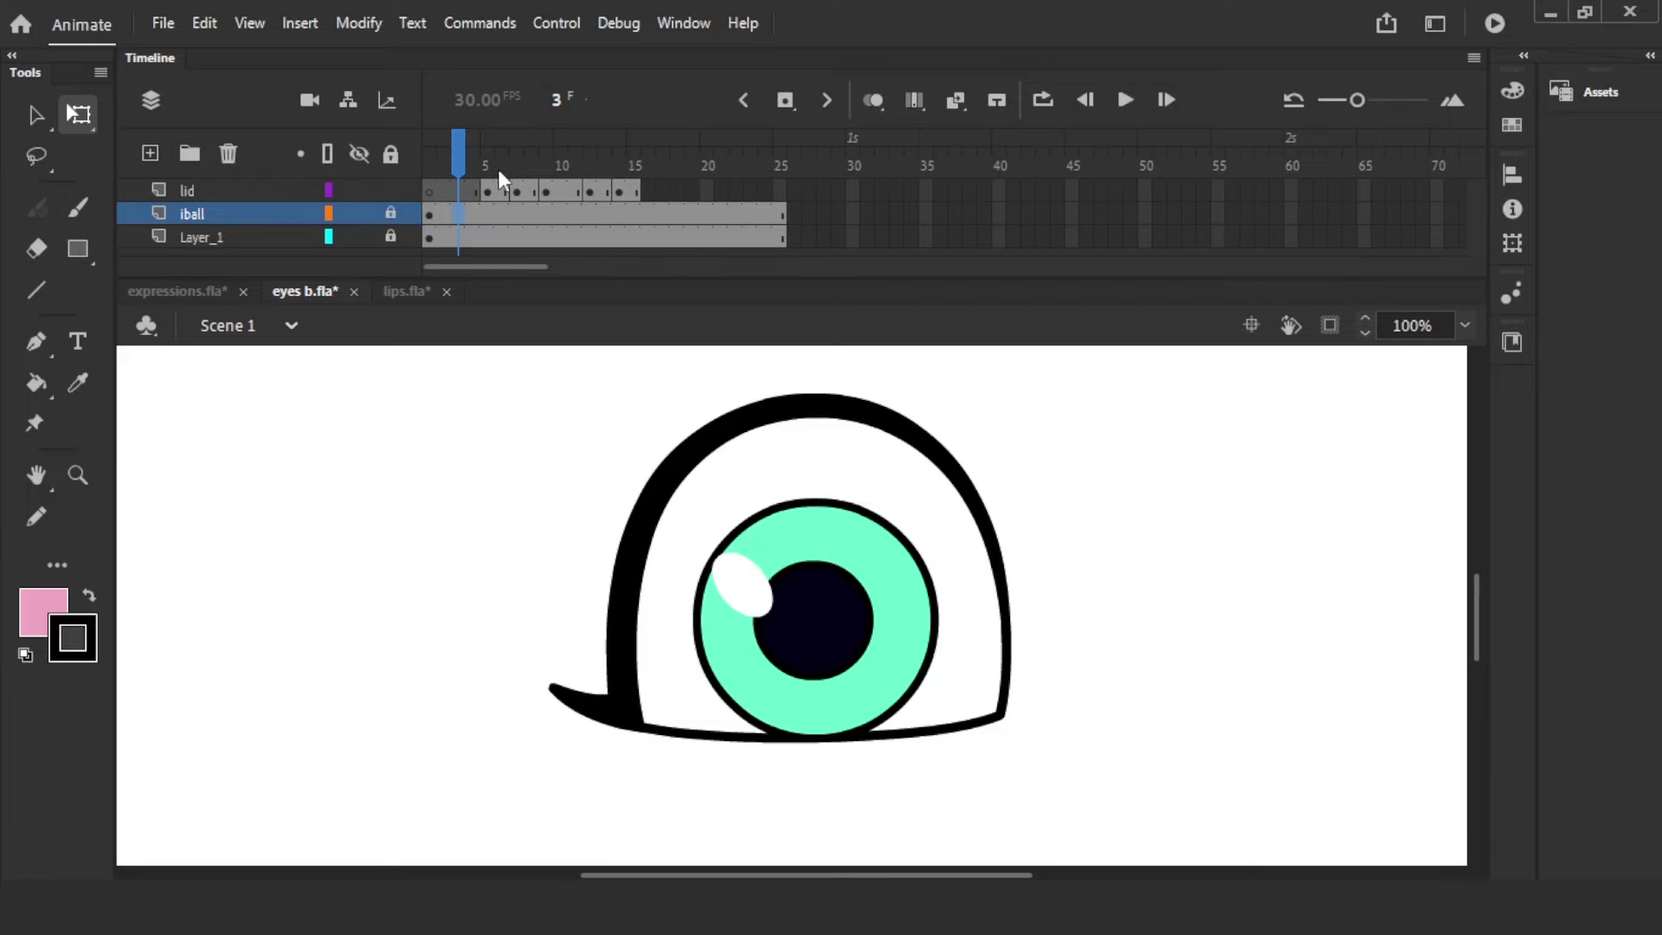
pyautogui.moveTo(498, 171); pyautogui.dragTo(425, 221)
# - Unlock the iball and Layer_1 layers and cut the lid, iball and Layer_1 layers from Scene 1
pyautogui.click(390, 213)
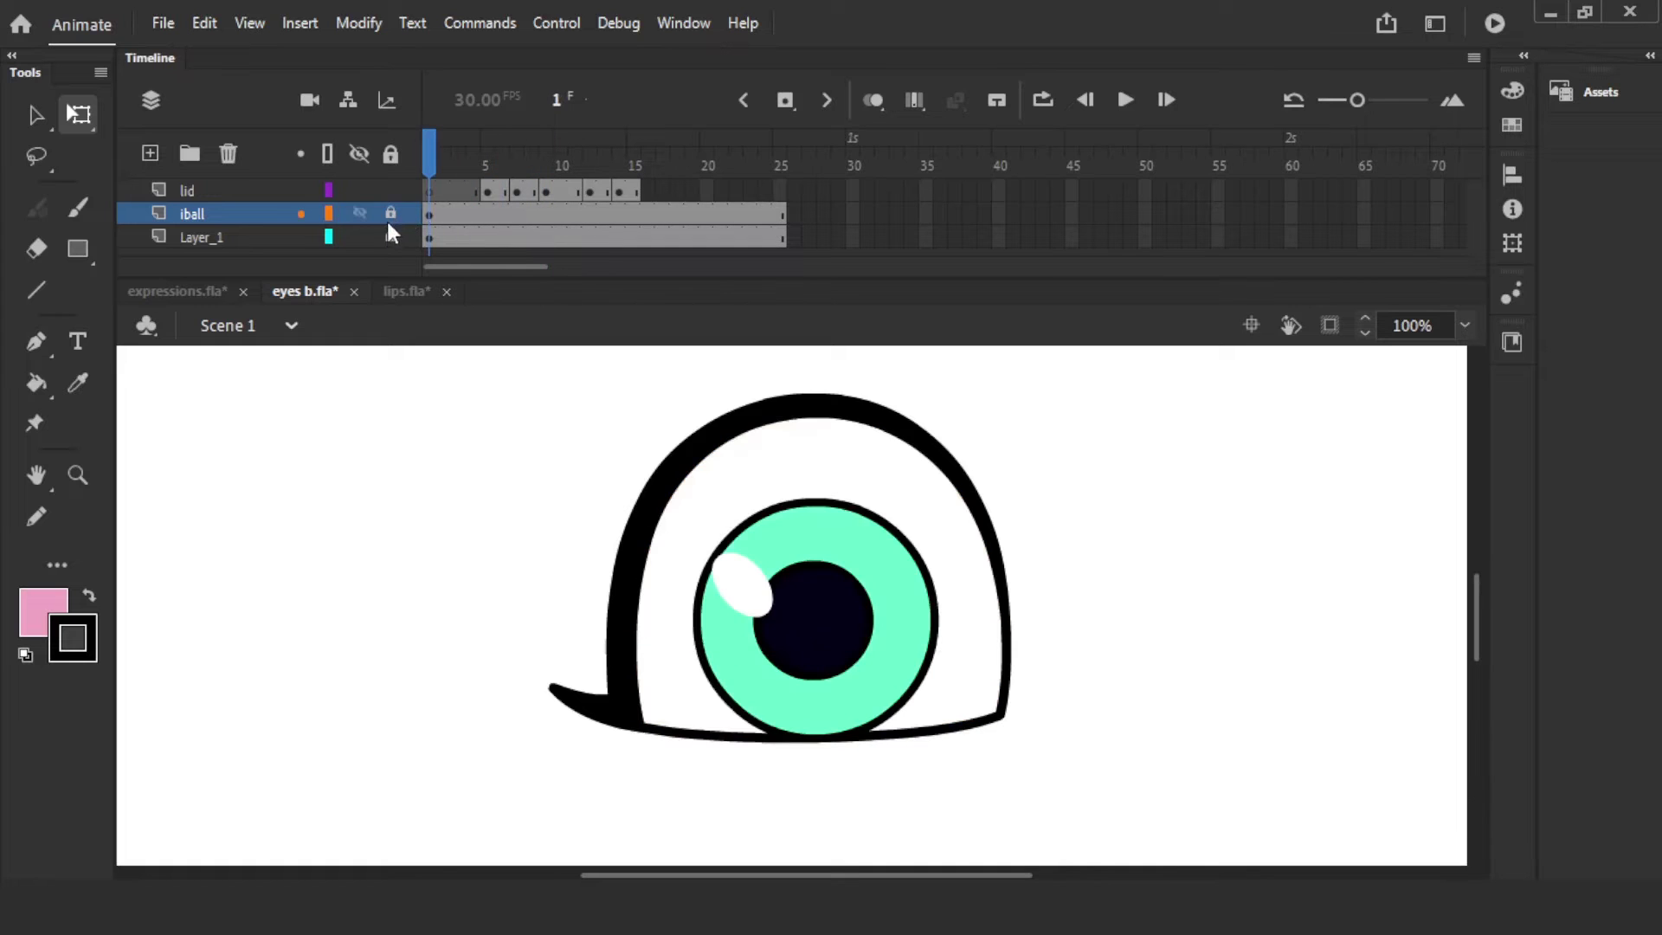
pyautogui.click(390, 230)
pyautogui.click(346, 204)
pyautogui.click(237, 187)
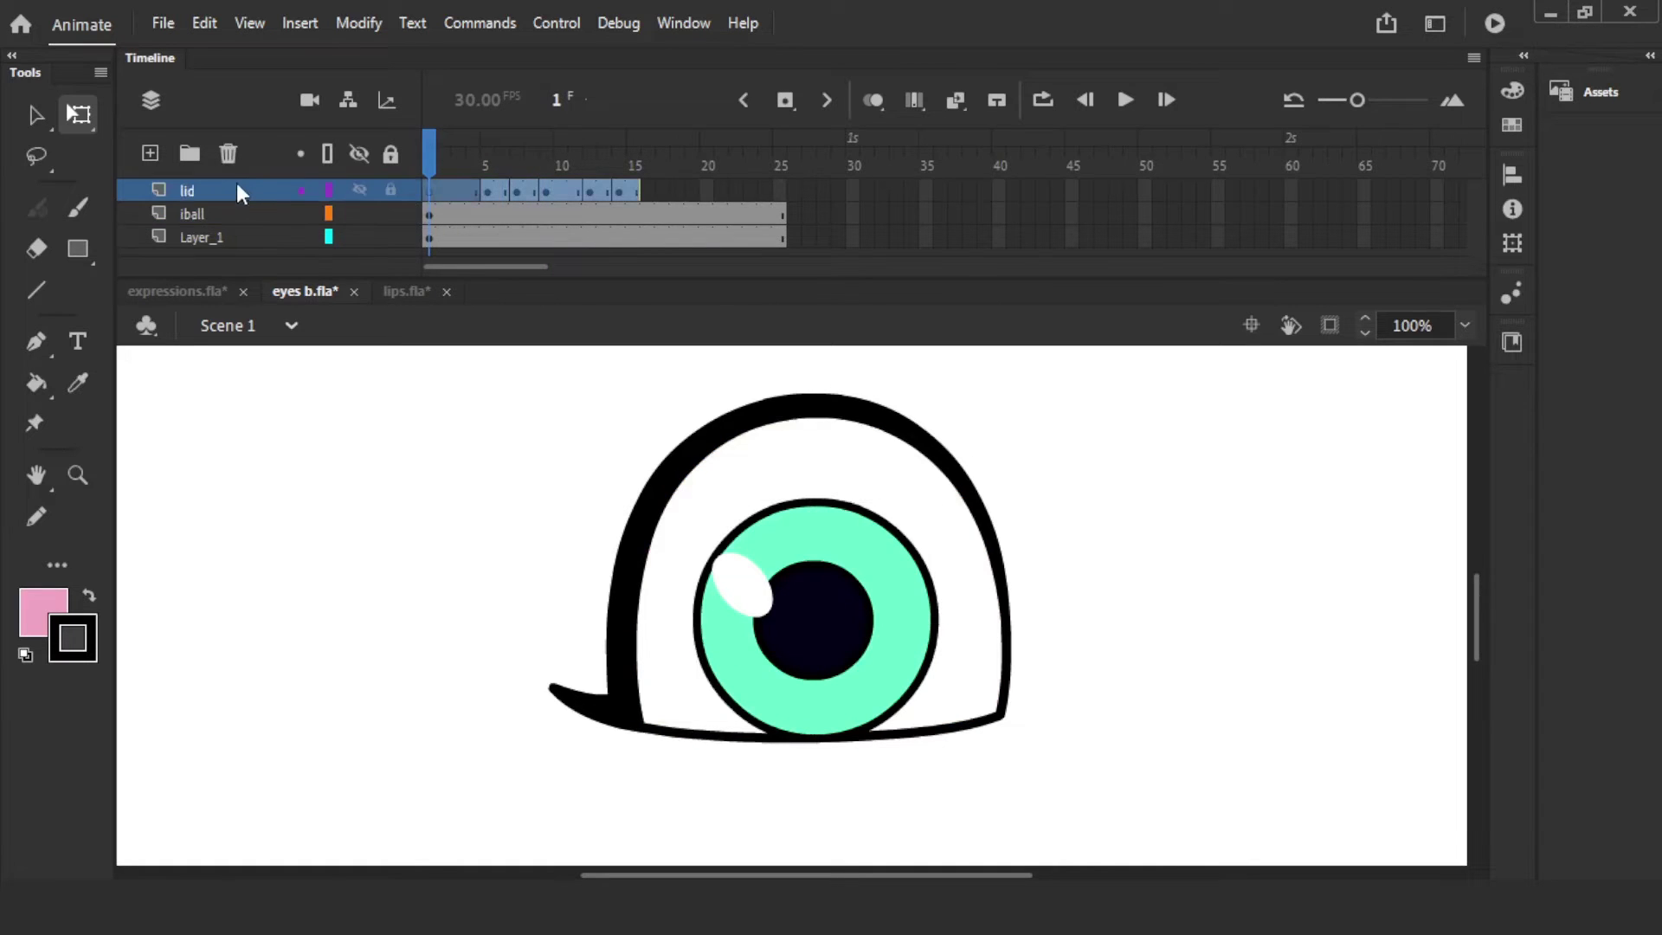
pyautogui.keyDown('shift'); pyautogui.click(243, 239); pyautogui.keyUp('shift')
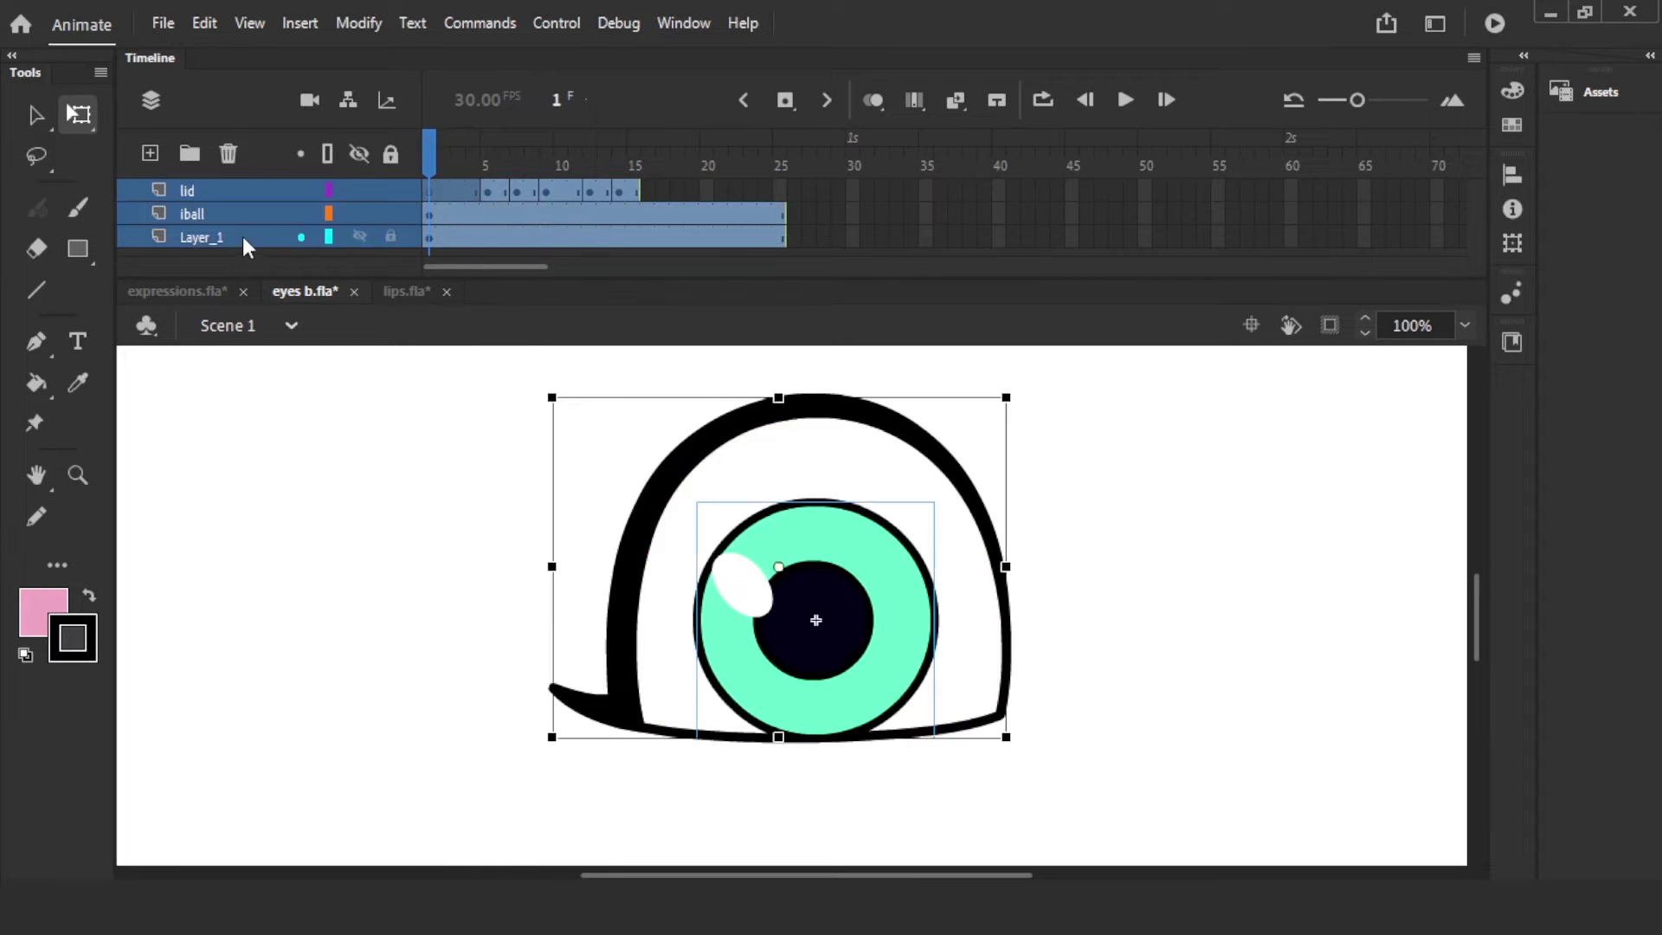
pyautogui.rightClick(242, 237)
pyautogui.click(326, 399)
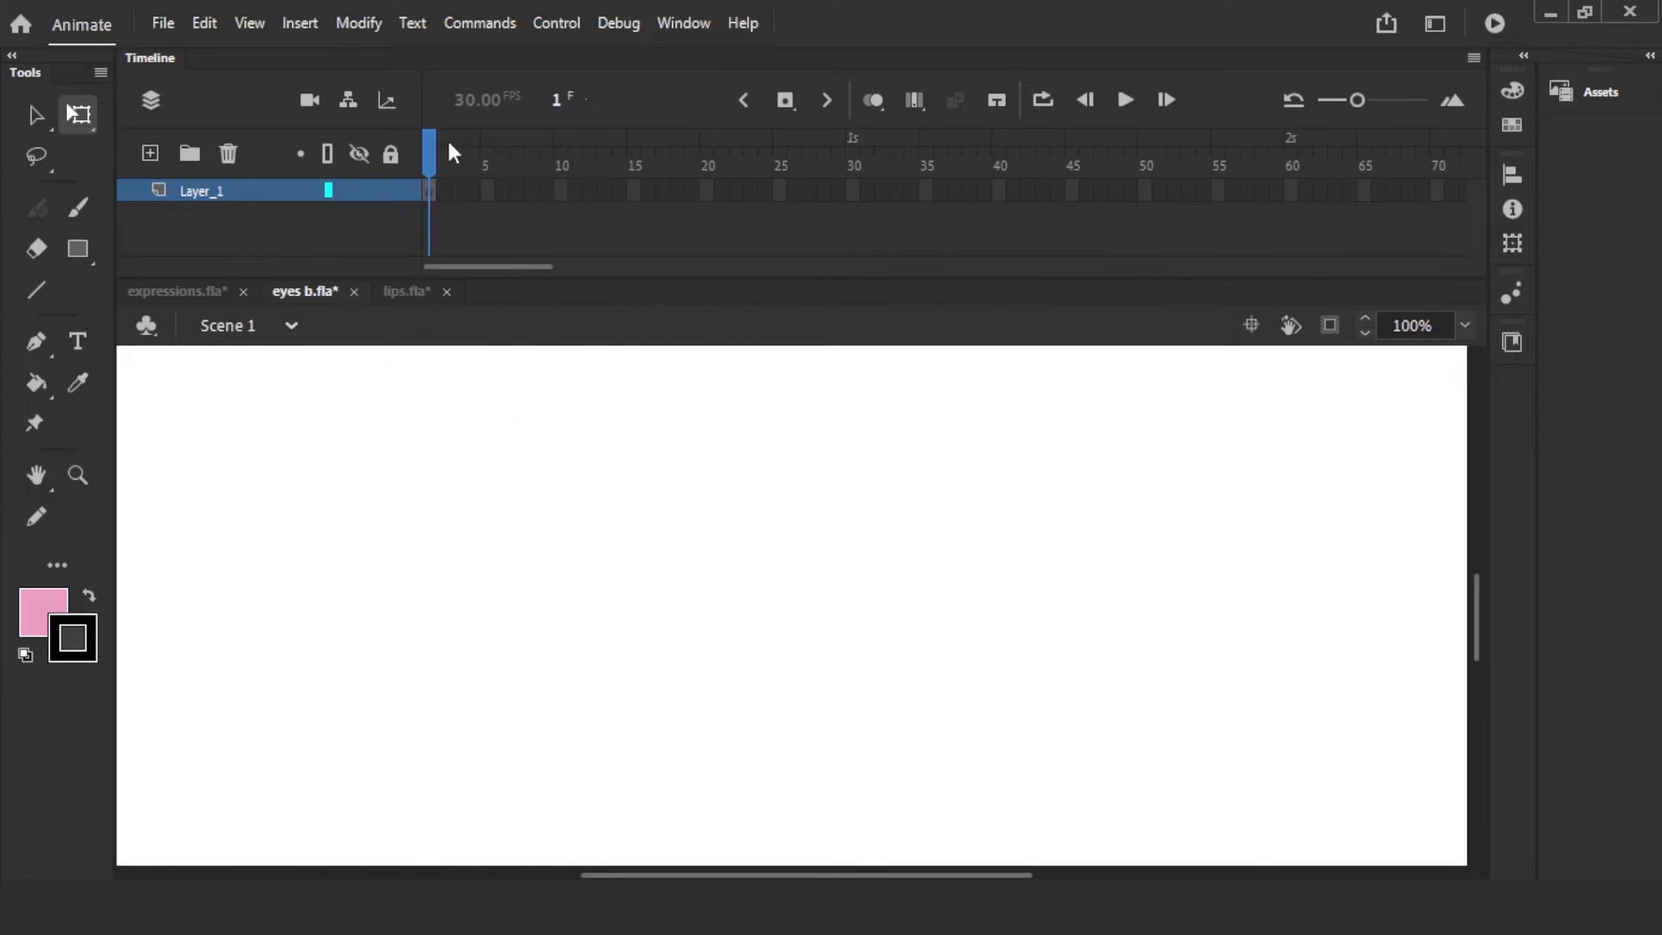
# - Create a new Graphic symbol named "eyes"
pyautogui.click(314, 33)
pyautogui.click(312, 51)
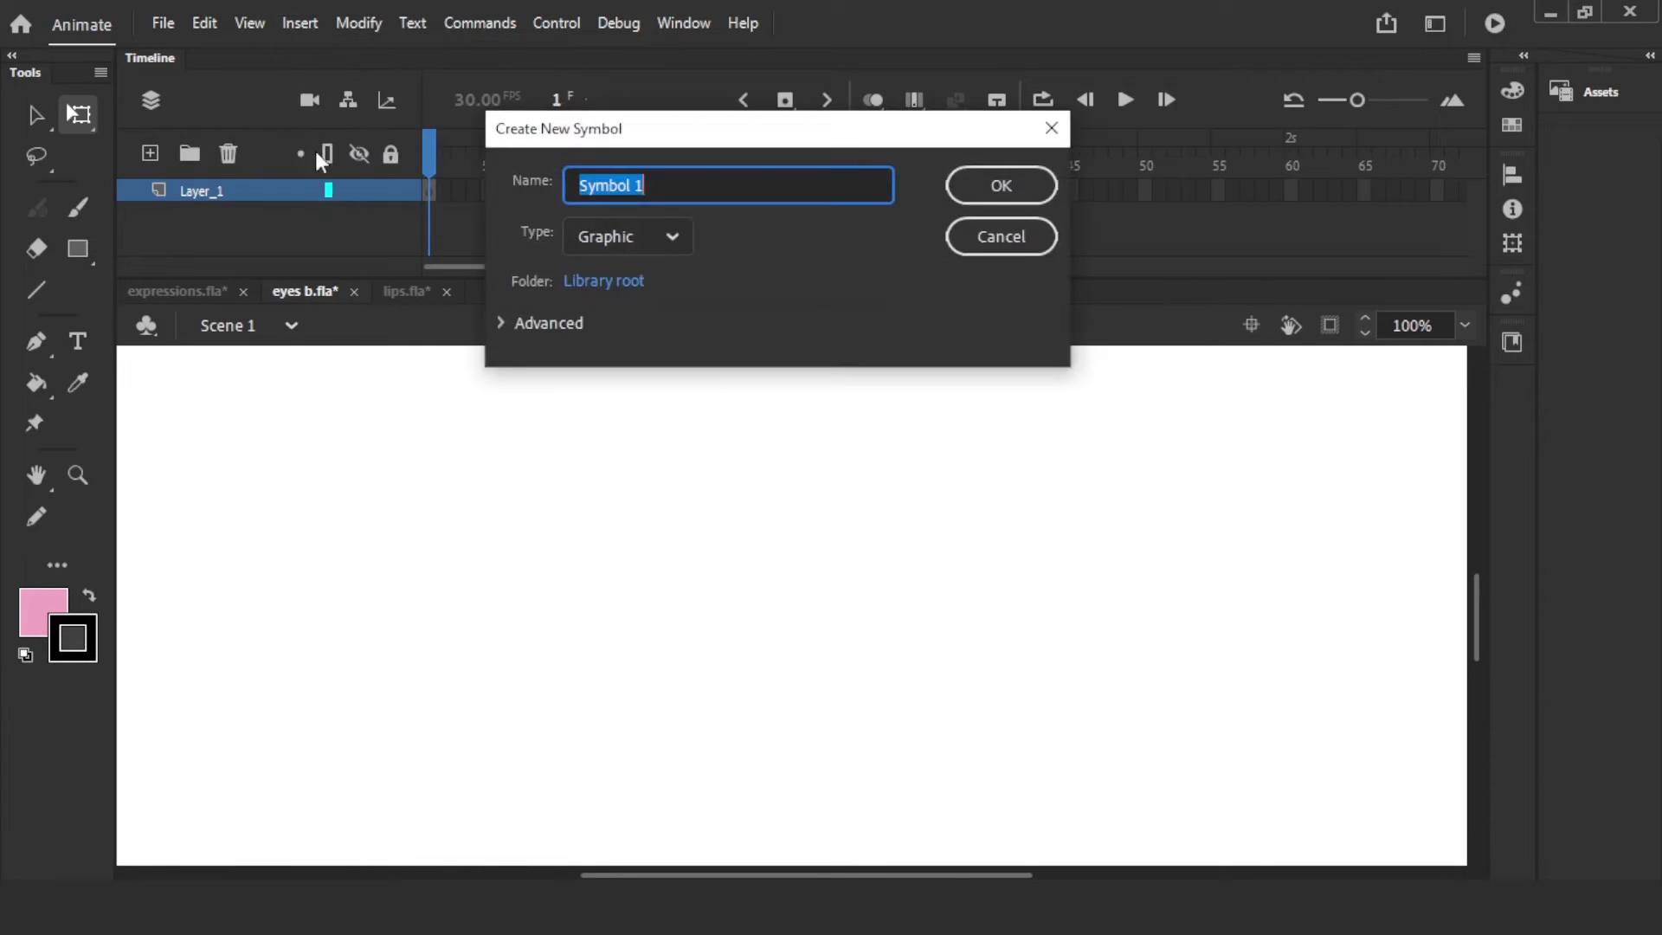
pyautogui.write('eyes')
pyautogui.click(1025, 185)
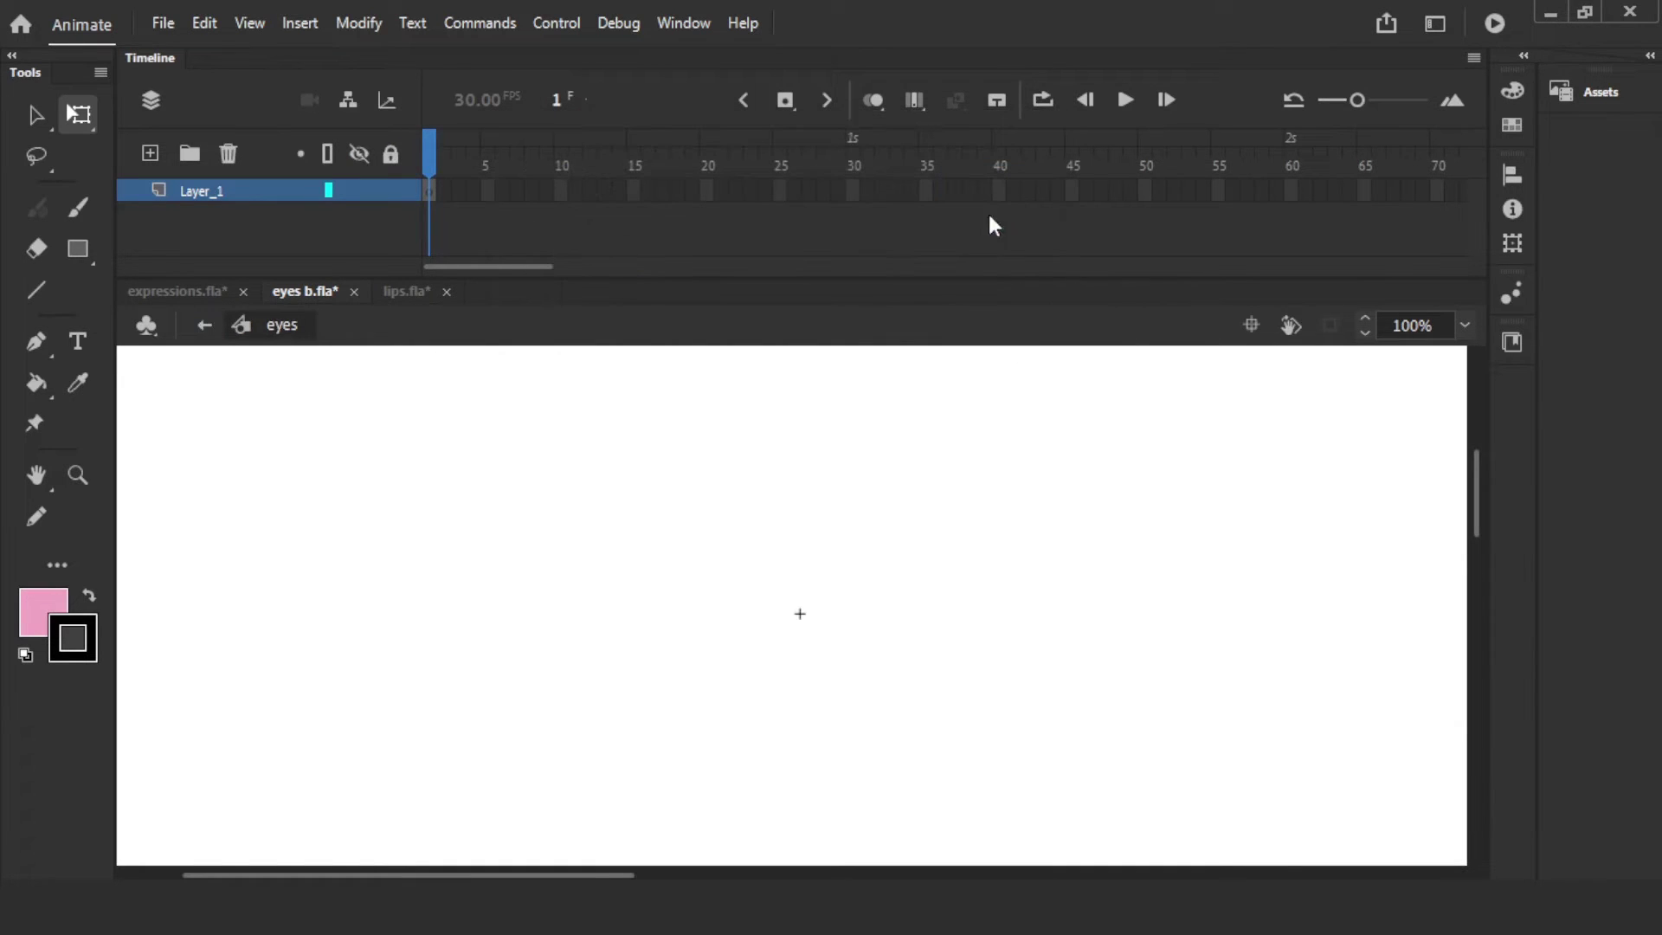
# - Paste the cut lid, iball and Layer_1 layers into the "eyes" symbol's timeline
pyautogui.rightClick(254, 189)
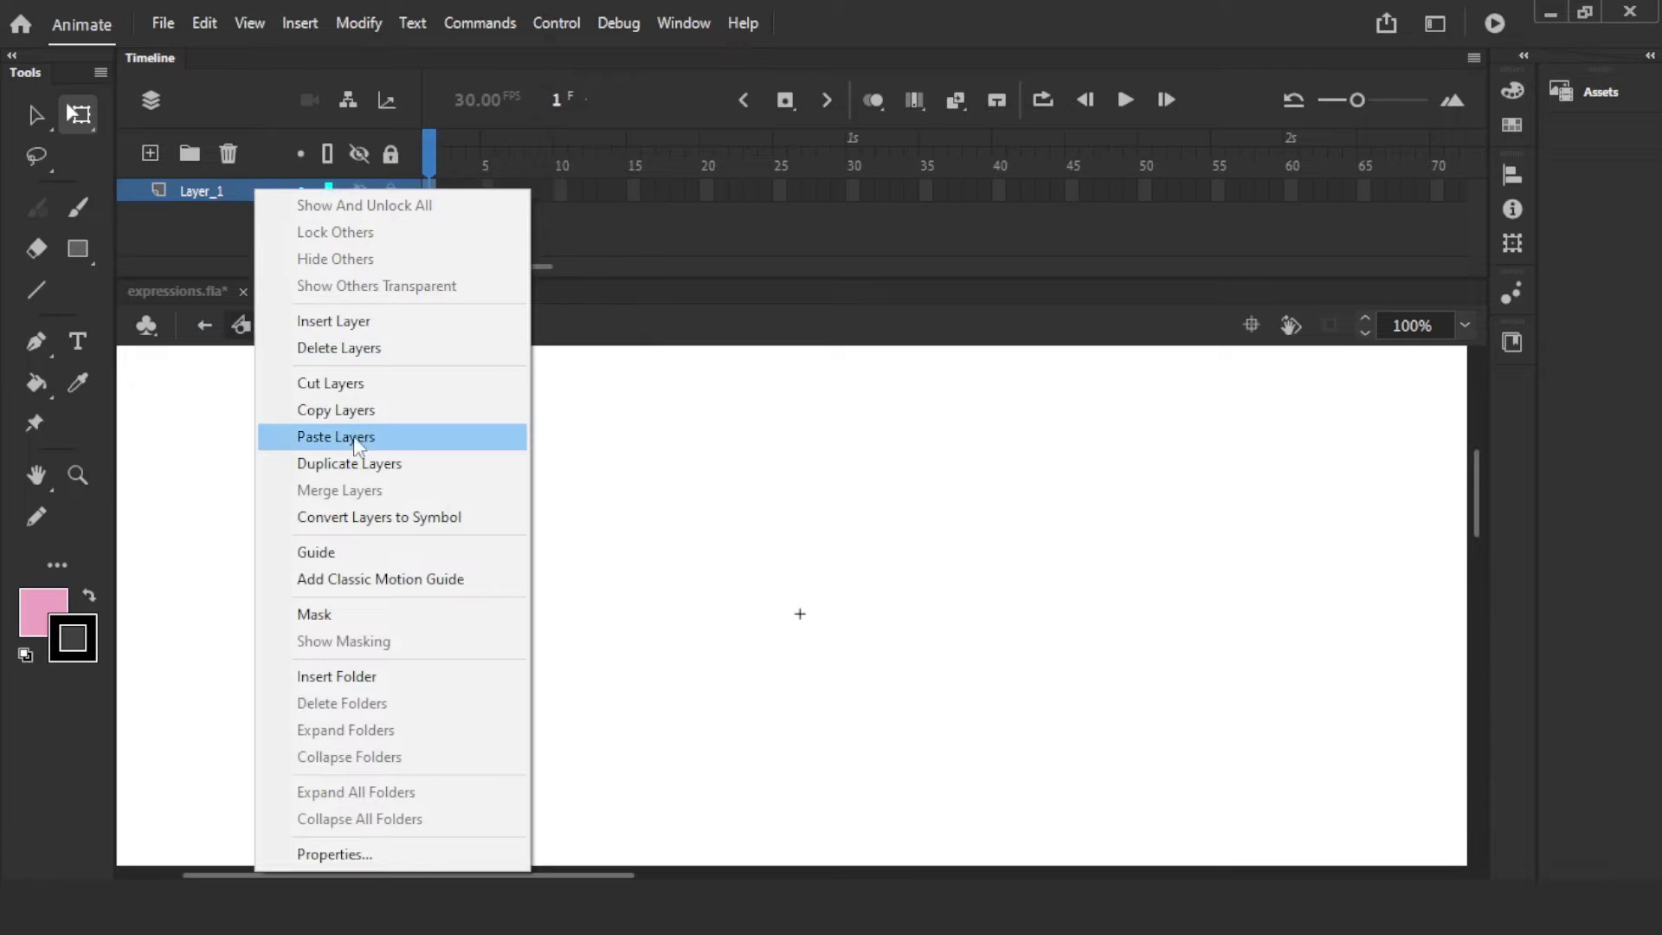
pyautogui.click(355, 438)
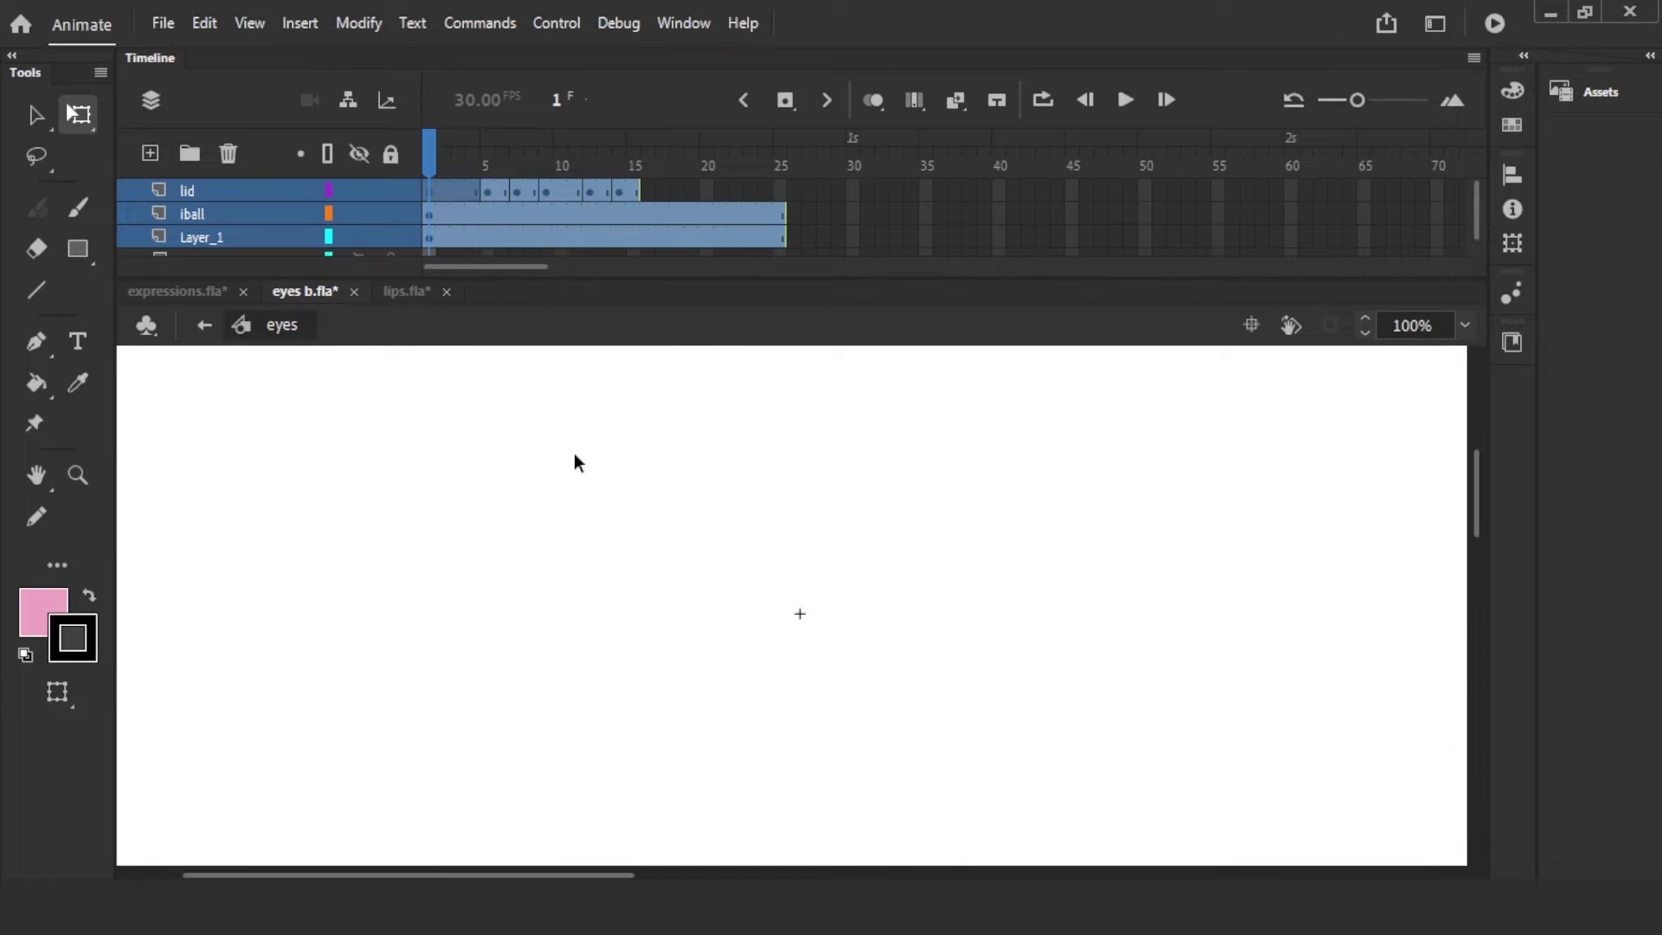
pyautogui.hotkey('ctrl', '-')
pyautogui.hotkey('ctrl', '-')
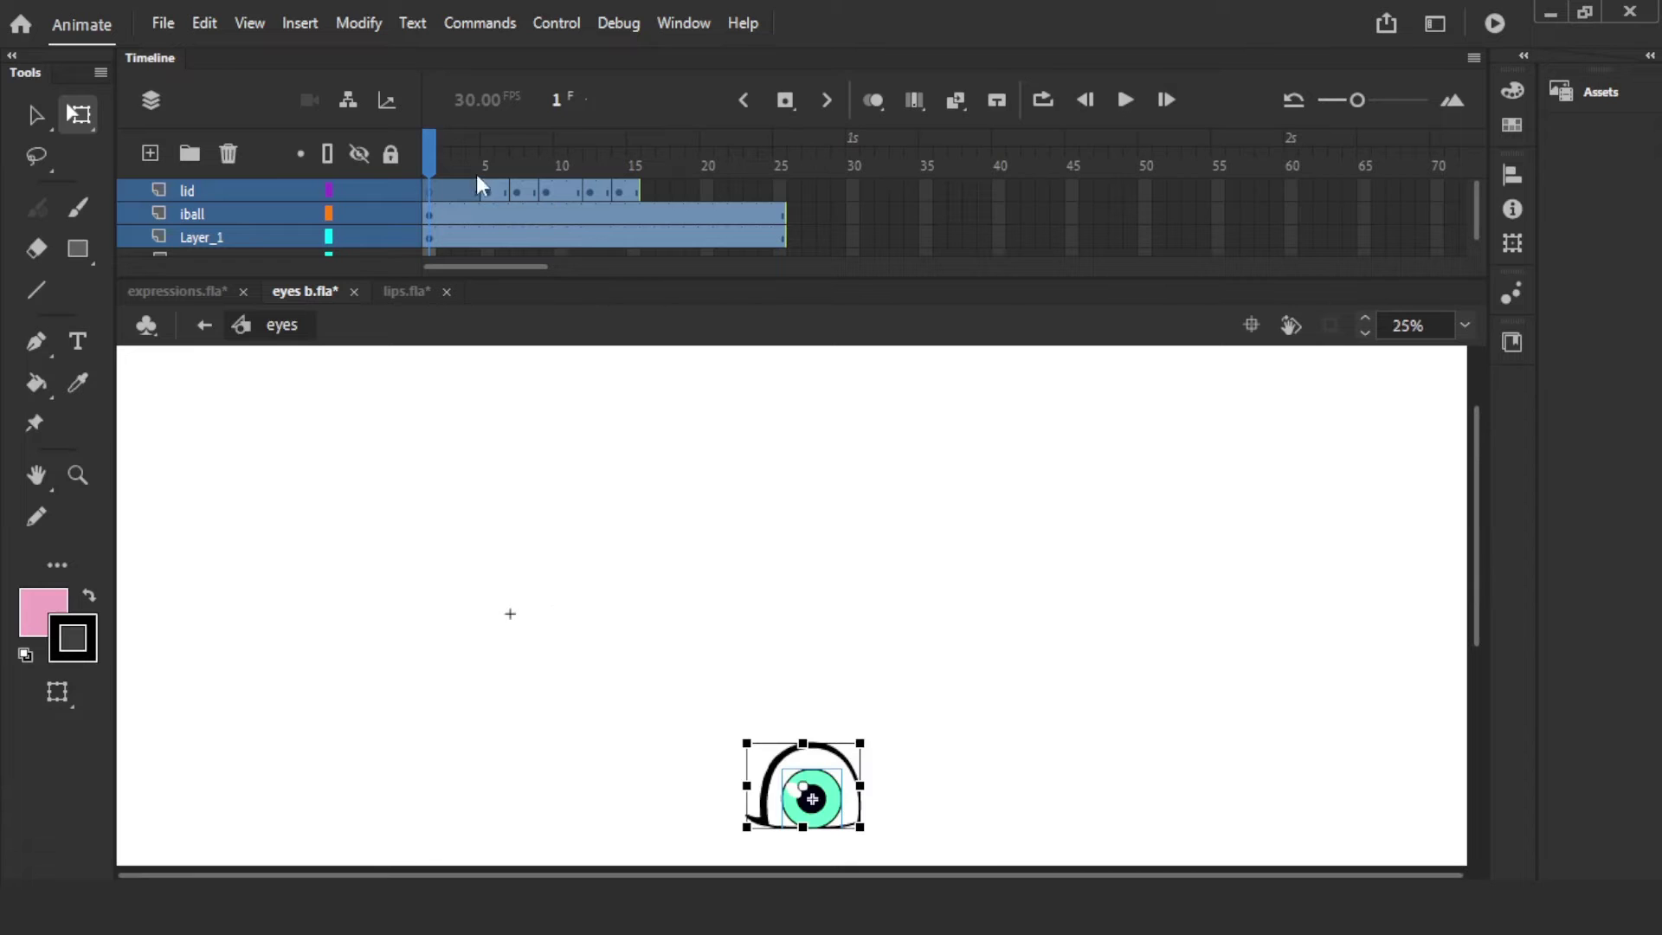
pyautogui.moveTo(477, 176); pyautogui.dragTo(371, 175)
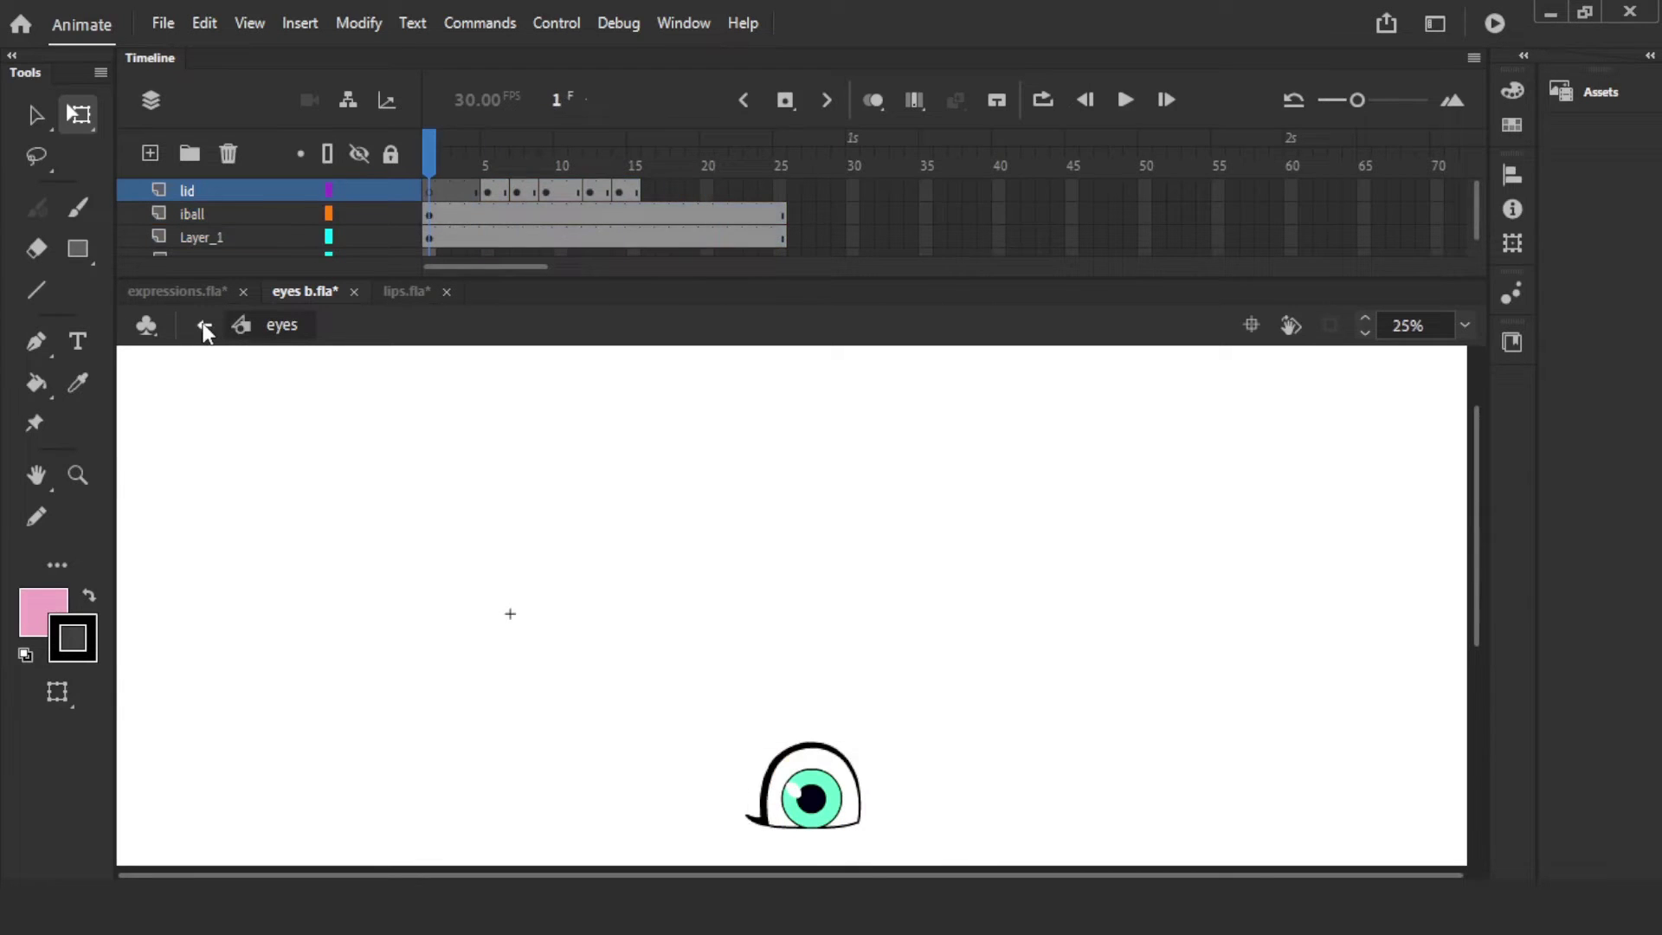
# - Return to Scene 1 and place an instance of the "eyes" symbol from the library on the stage
pyautogui.click(205, 326)
pyautogui.moveTo(838, 682); pyautogui.dragTo(754, 562)
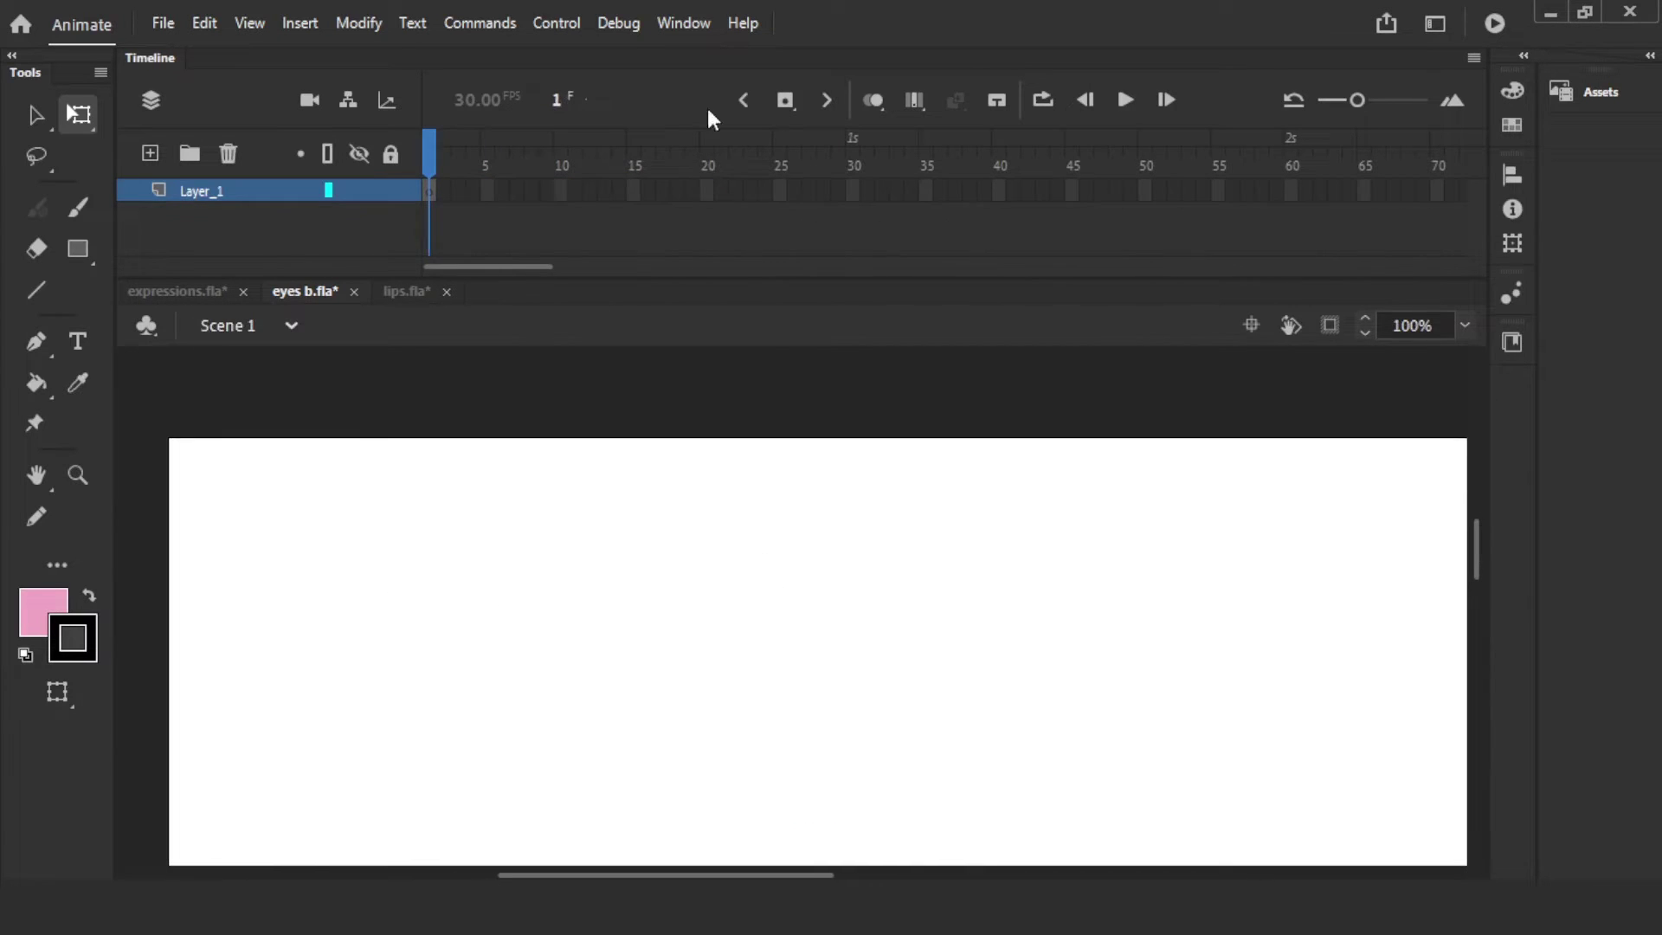
pyautogui.click(682, 23)
pyautogui.click(762, 320)
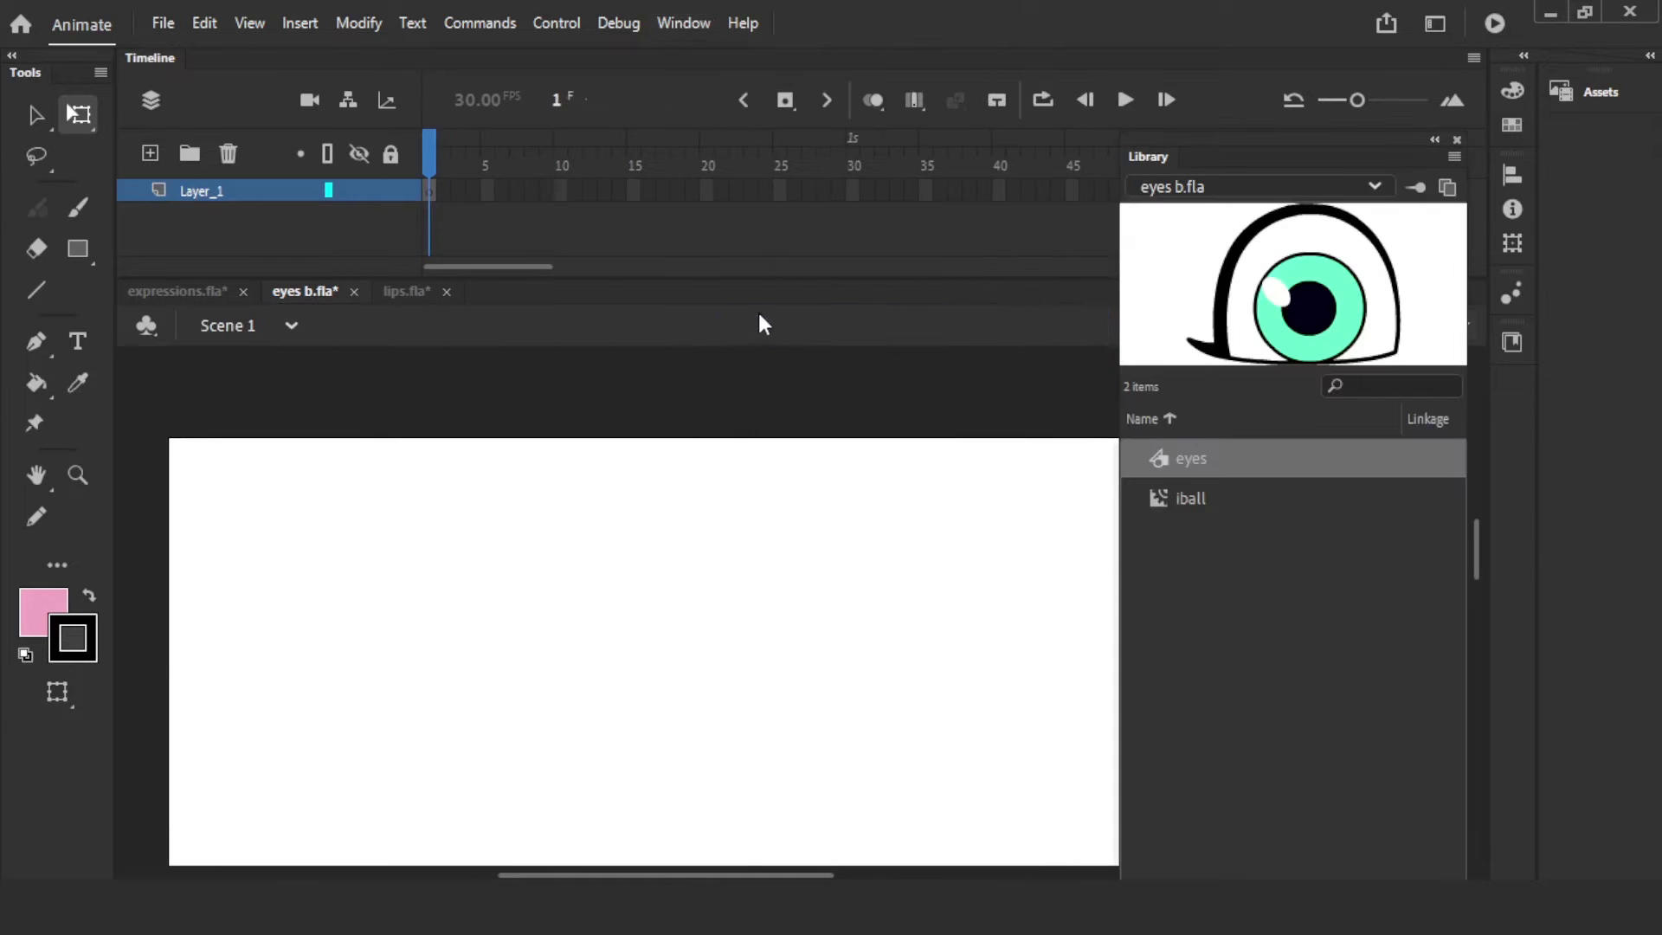
pyautogui.moveTo(1196, 459); pyautogui.dragTo(796, 656)
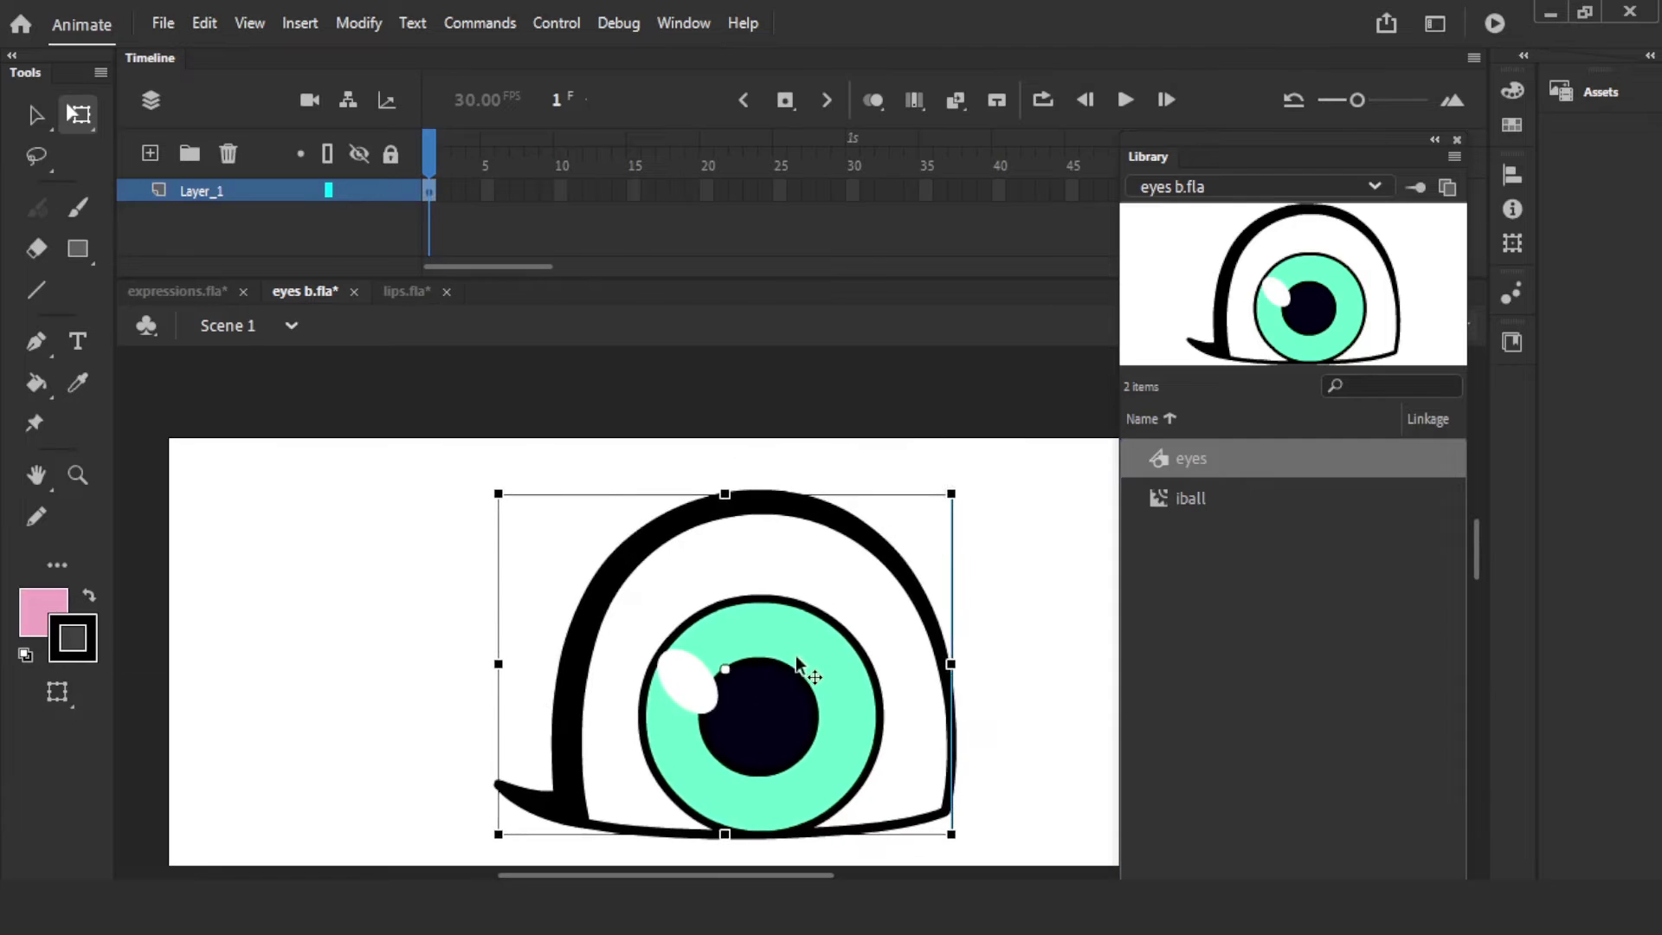
# - Open the placed "eyes" instance, scrub its timeline to frame 25, and return to Scene 1
pyautogui.doubleClick(797, 656)
pyautogui.moveTo(488, 158); pyautogui.dragTo(779, 165)
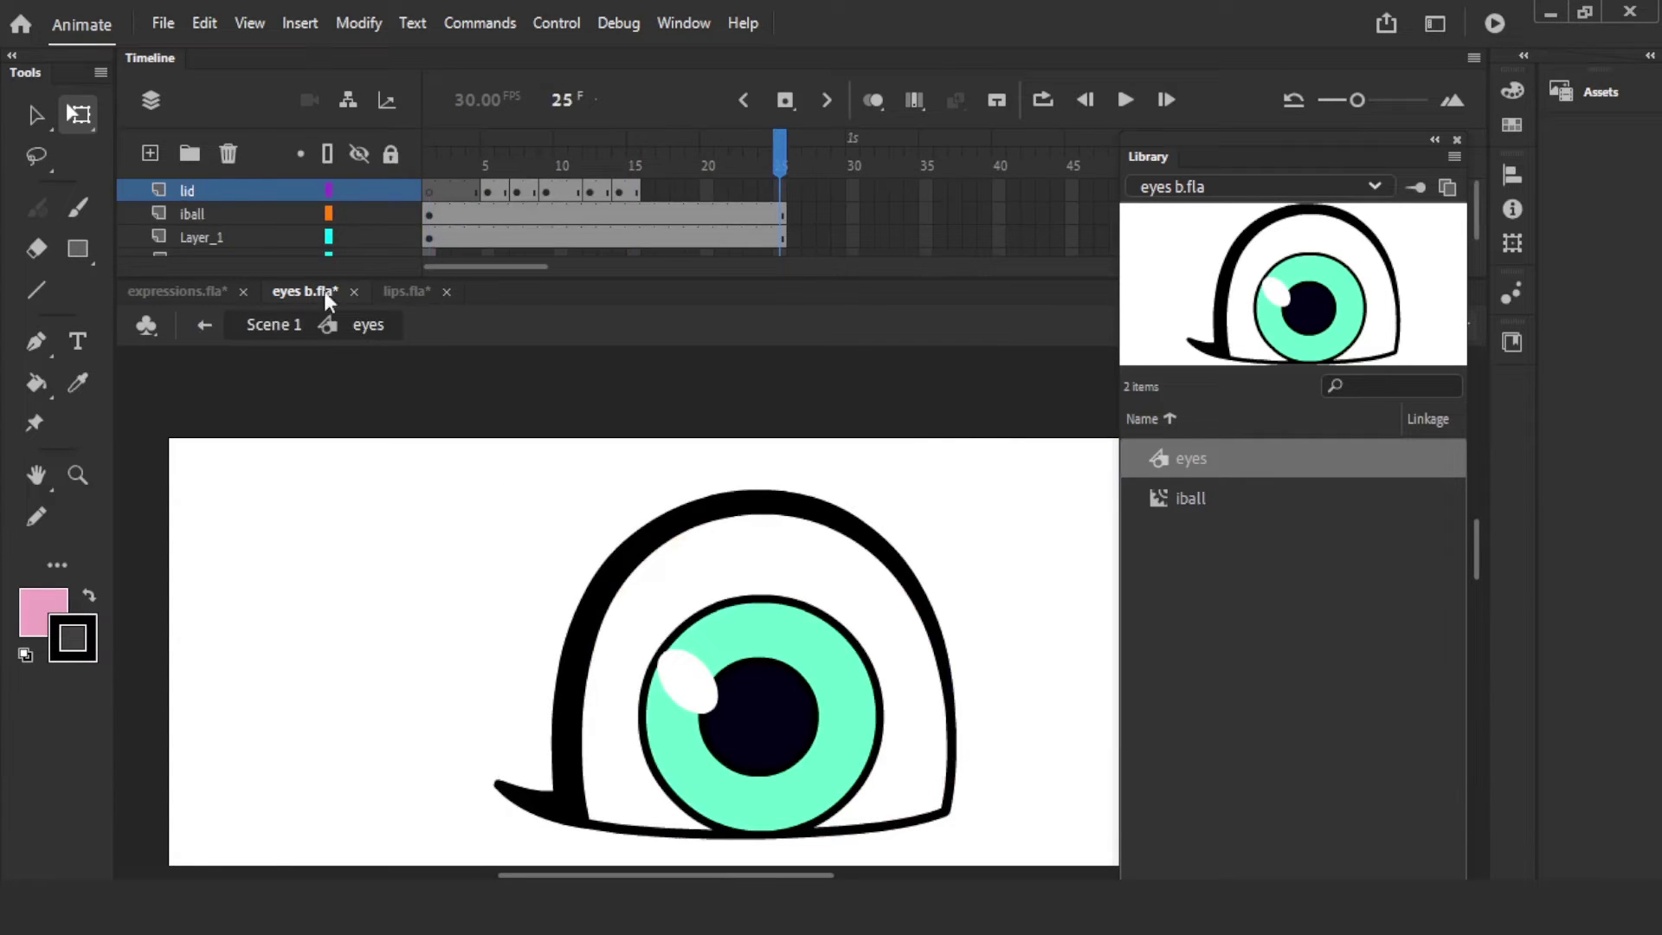
pyautogui.click(278, 325)
pyautogui.click(337, 481)
pyautogui.moveTo(729, 701); pyautogui.dragTo(766, 614)
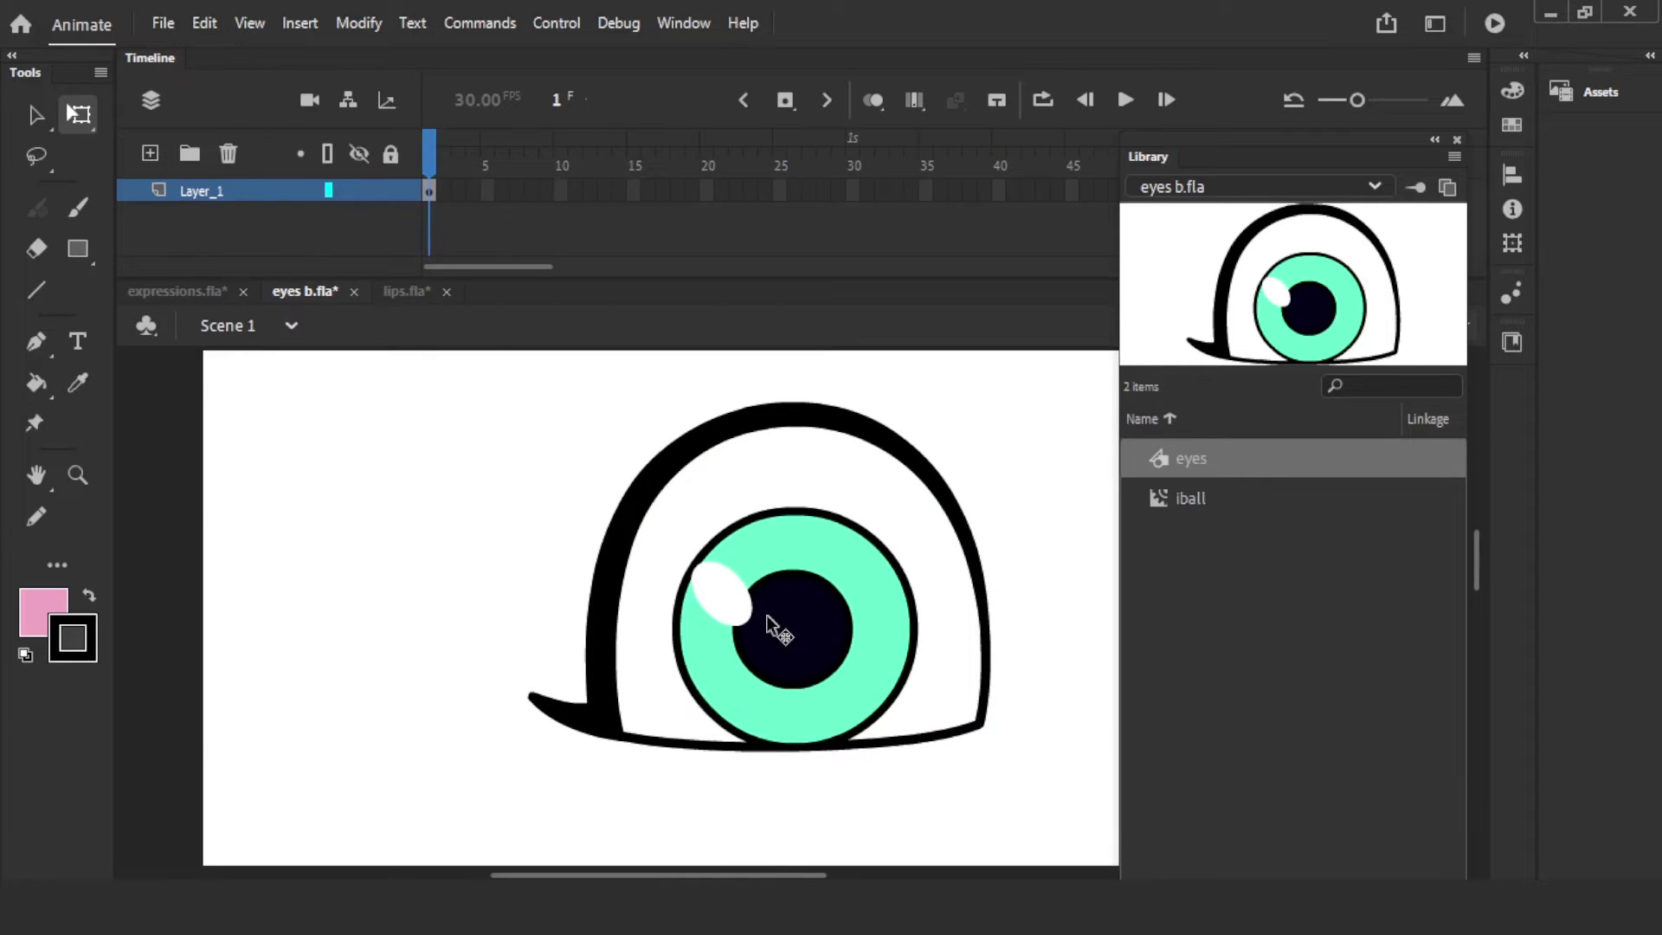
# - Close the eyes b.fla and lips.fla documents and hide the library, leaving expressions.fla open
pyautogui.click(354, 291)
pyautogui.click(826, 487)
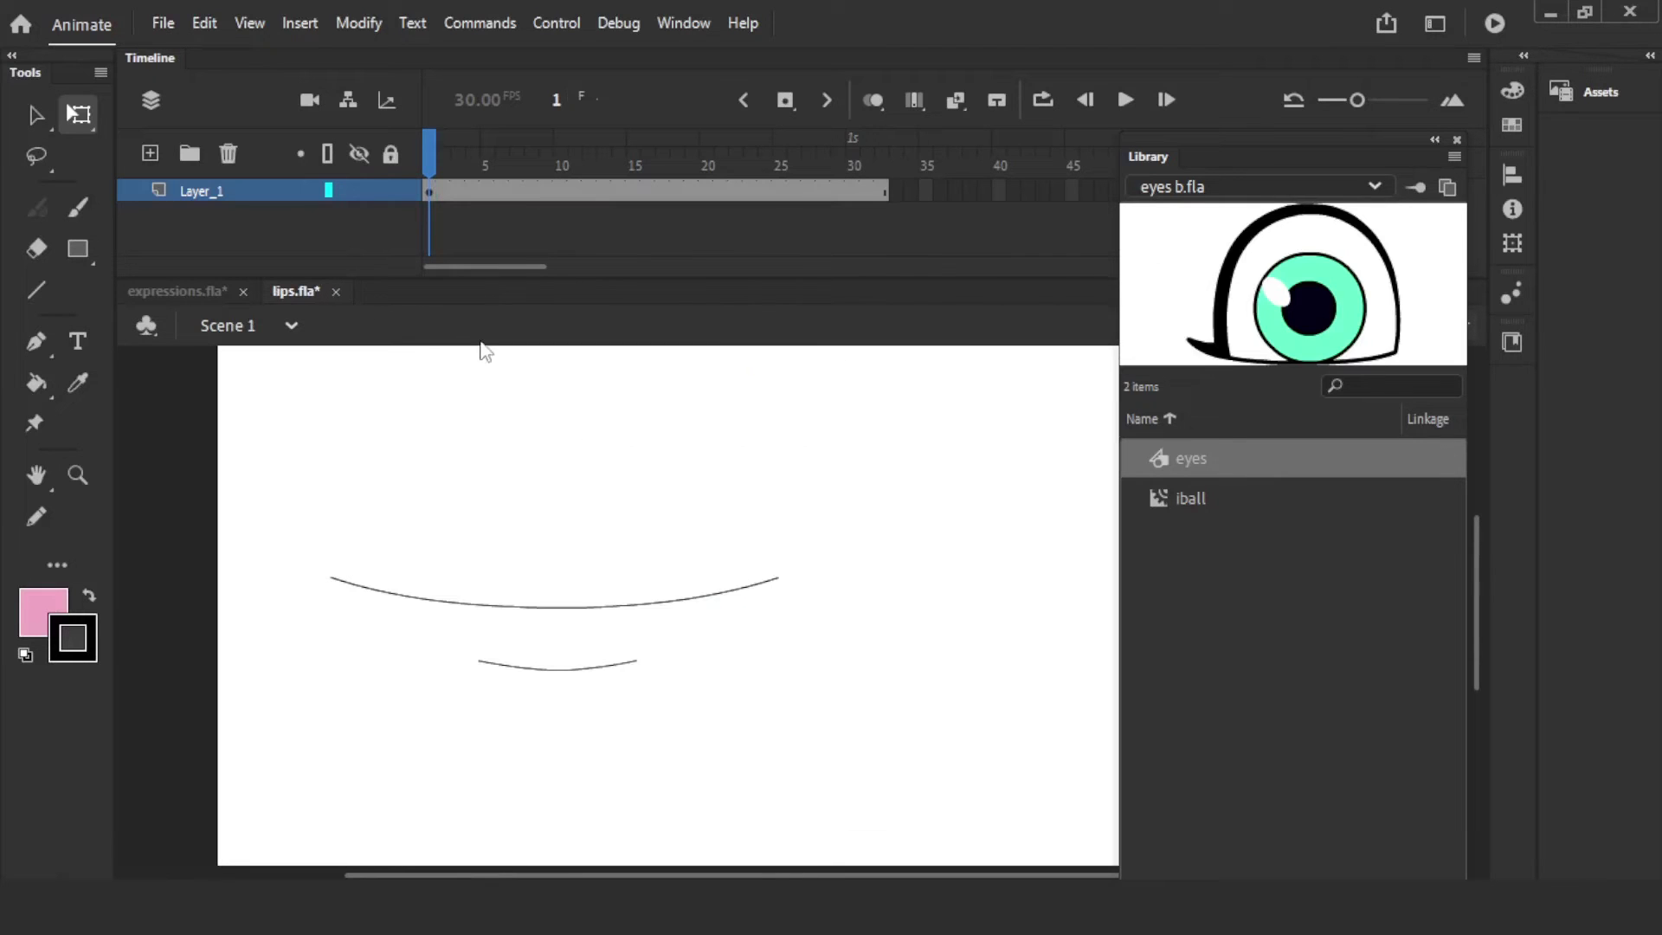
pyautogui.click(336, 291)
pyautogui.click(827, 483)
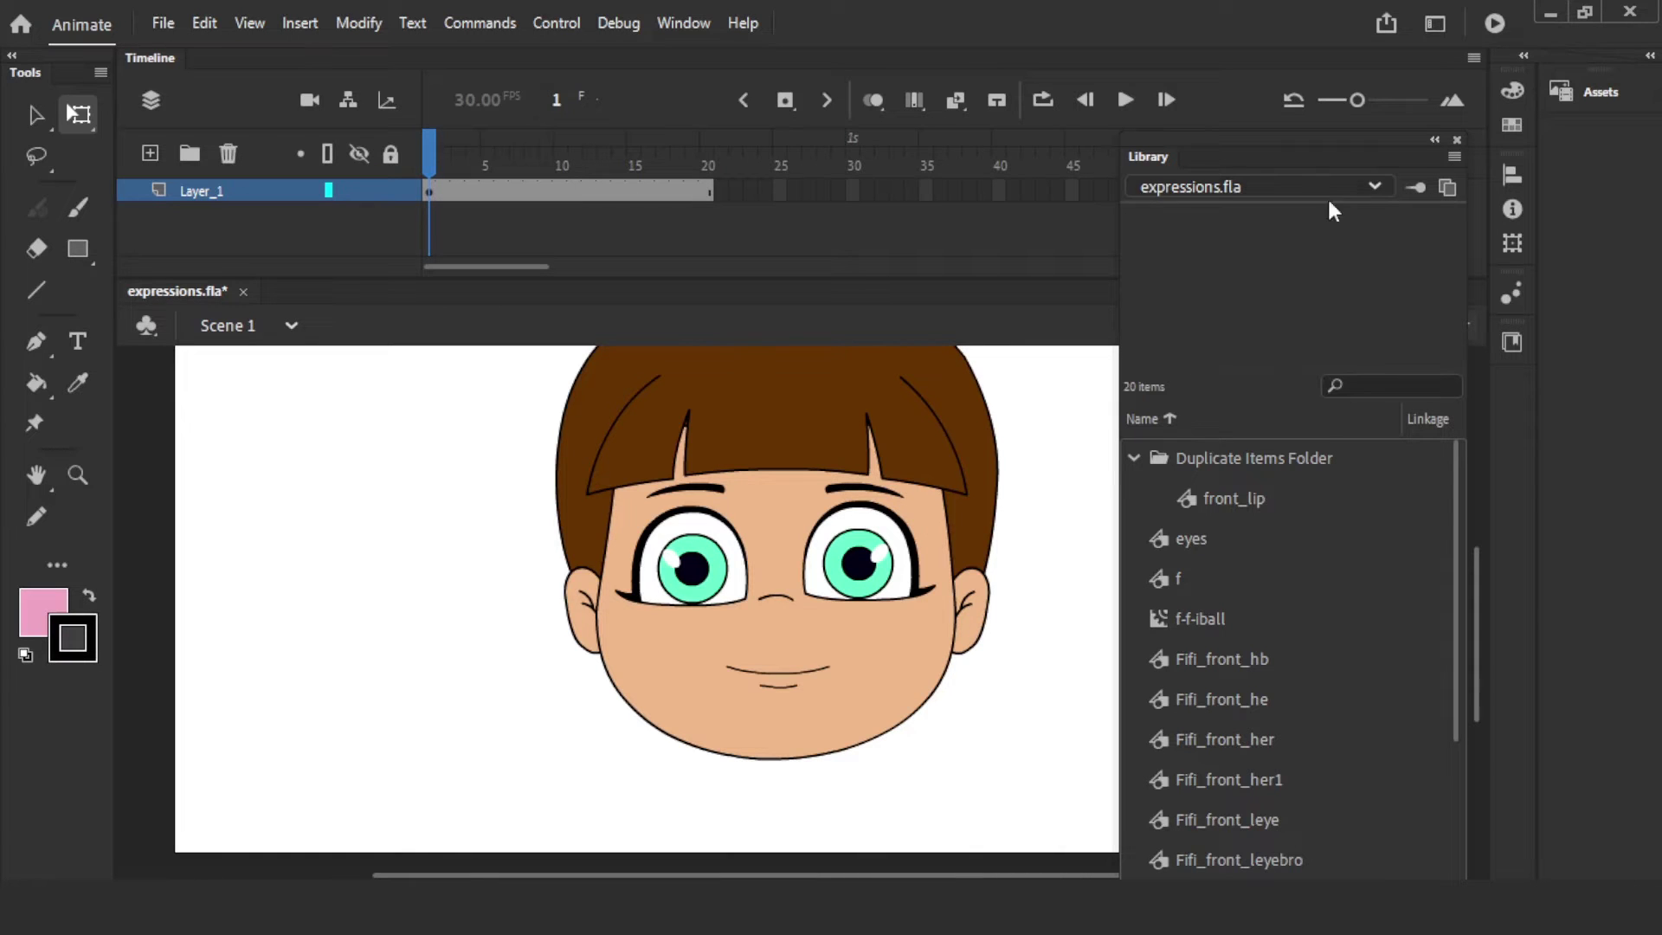
pyautogui.click(1457, 140)
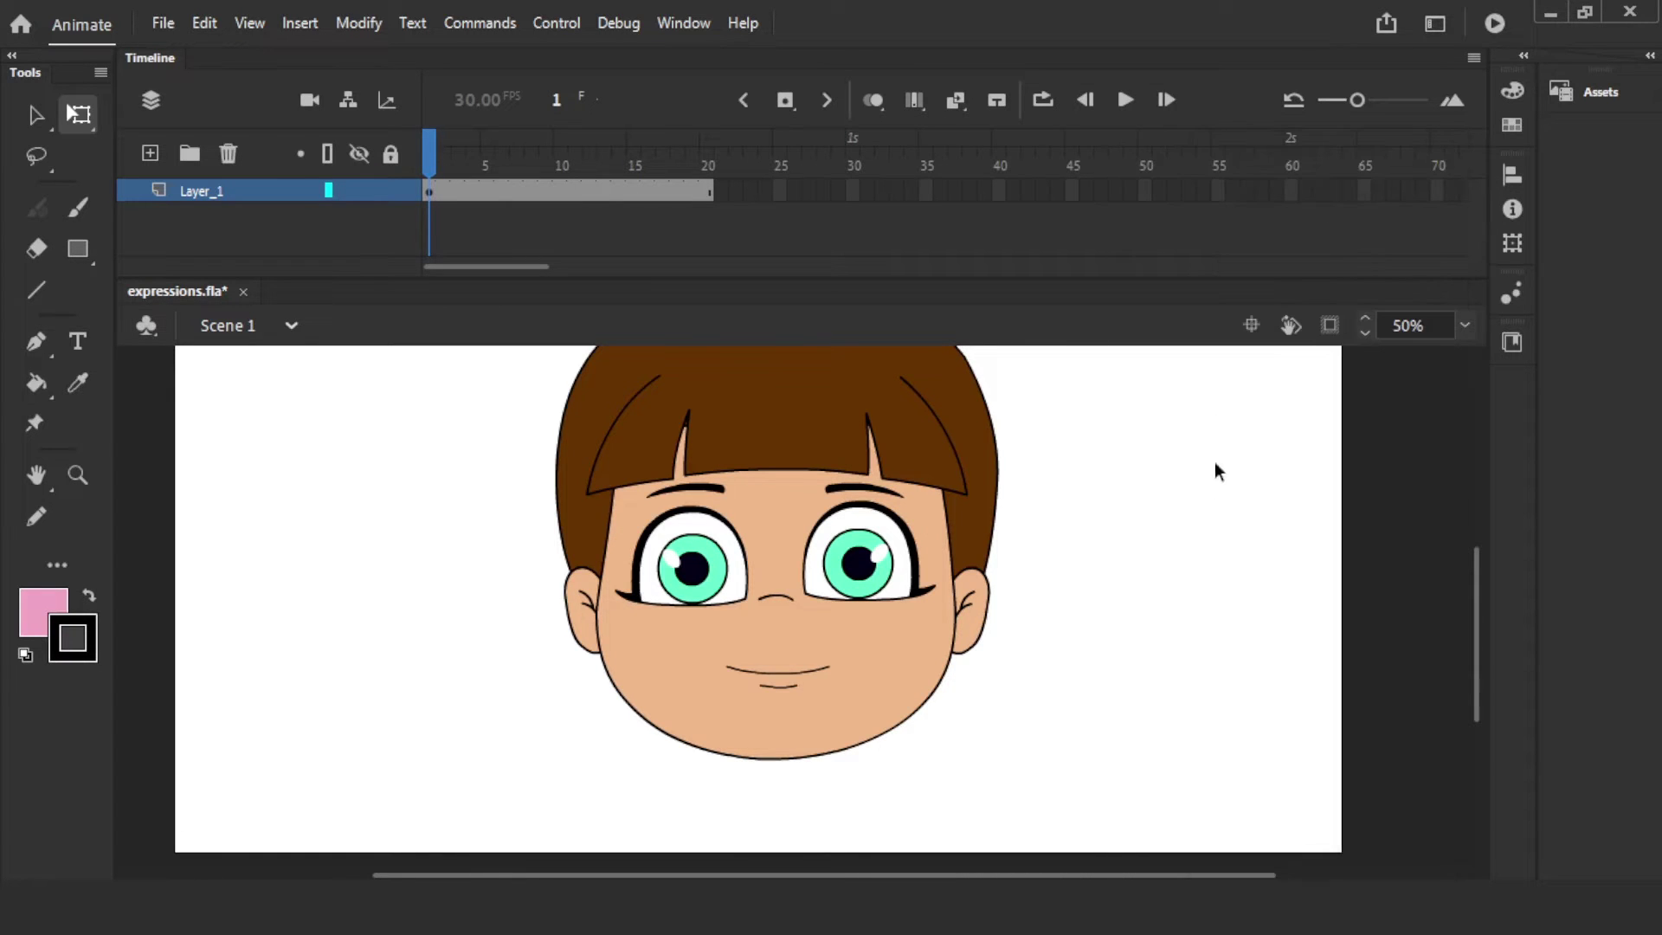
# - Activate the Selection tool and remove frames 2 through 20 from Layer_1 in Scene 1 of expressions.fla
pyautogui.click(887, 593)
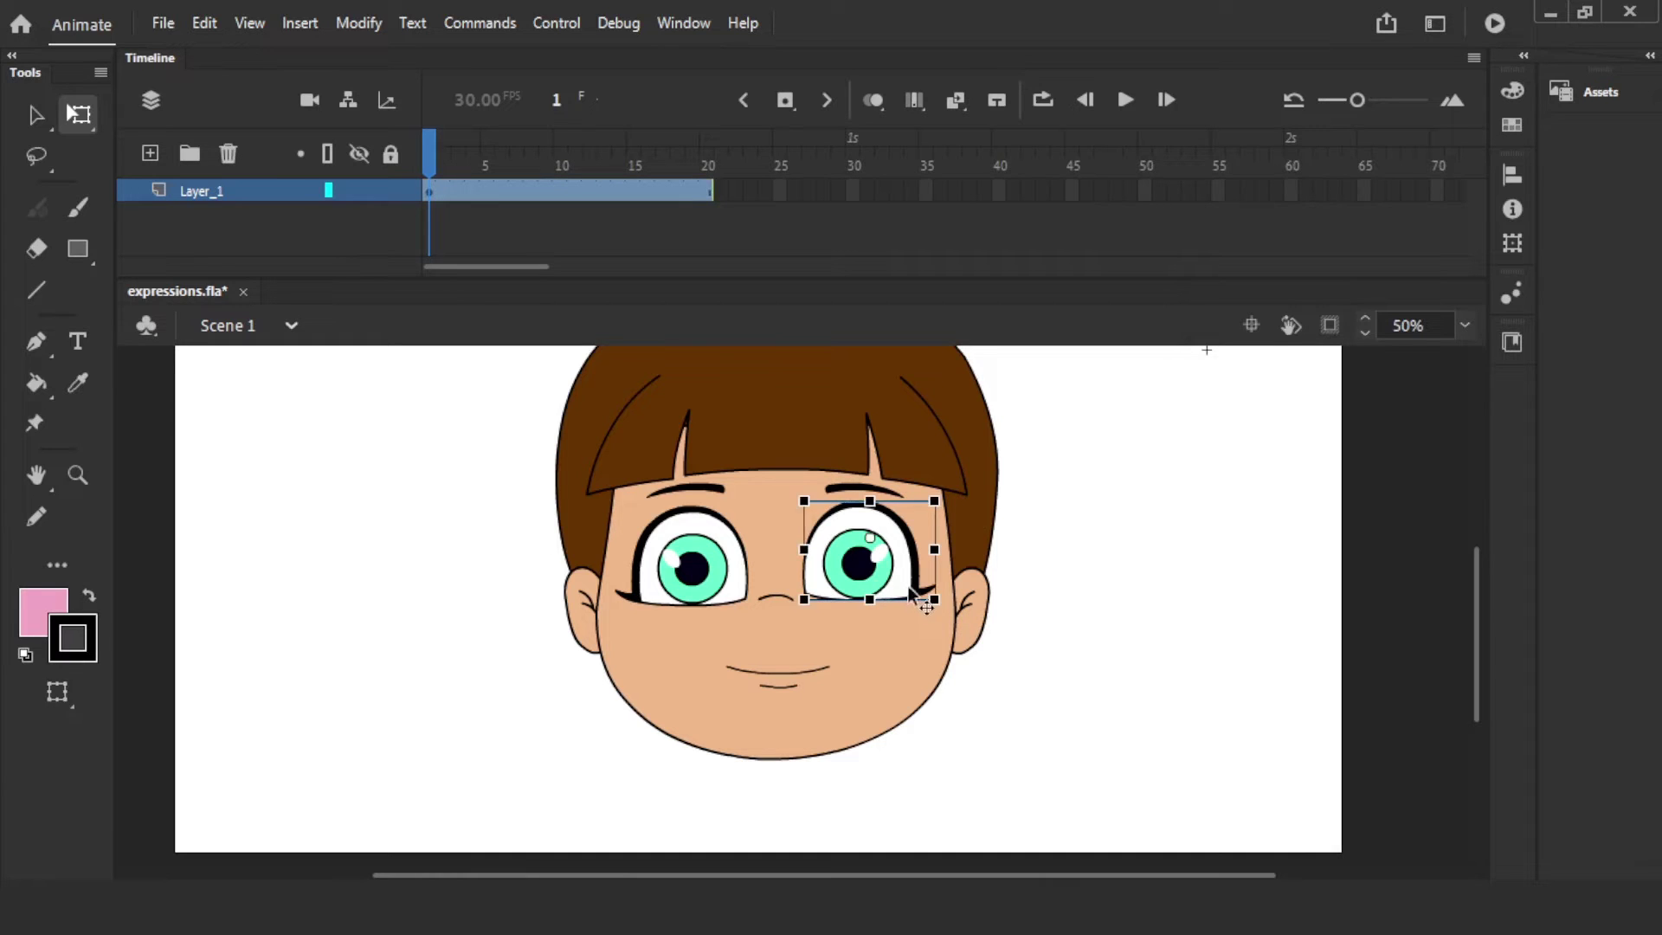
pyautogui.press('v')
pyautogui.click(699, 574)
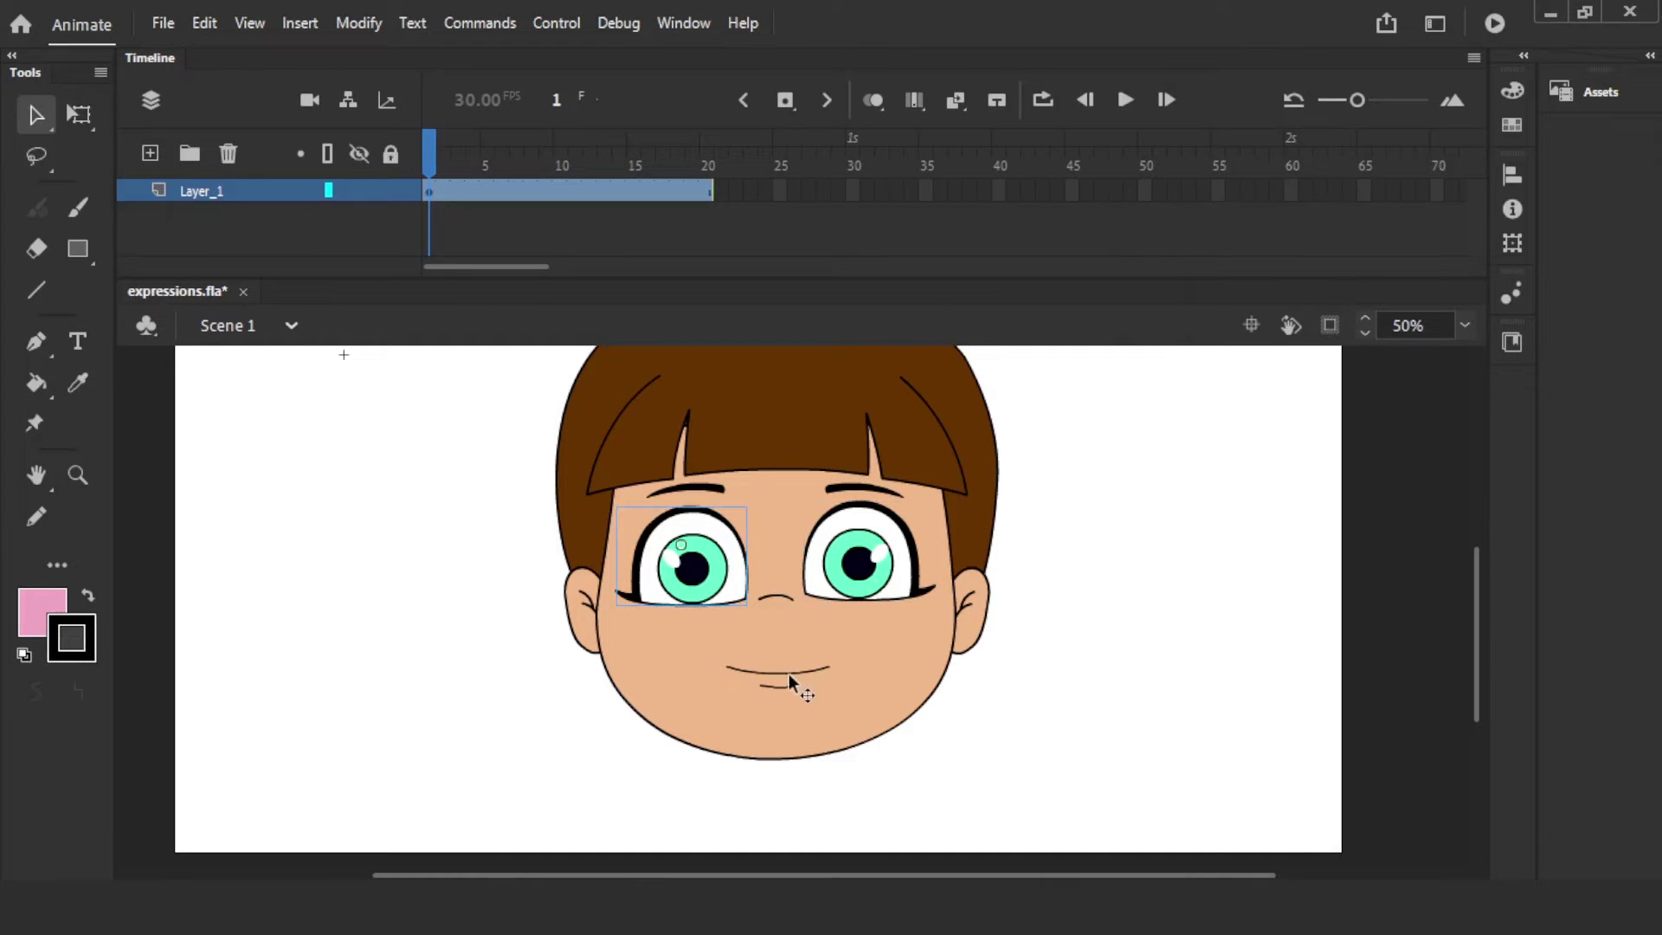
pyautogui.click(618, 159)
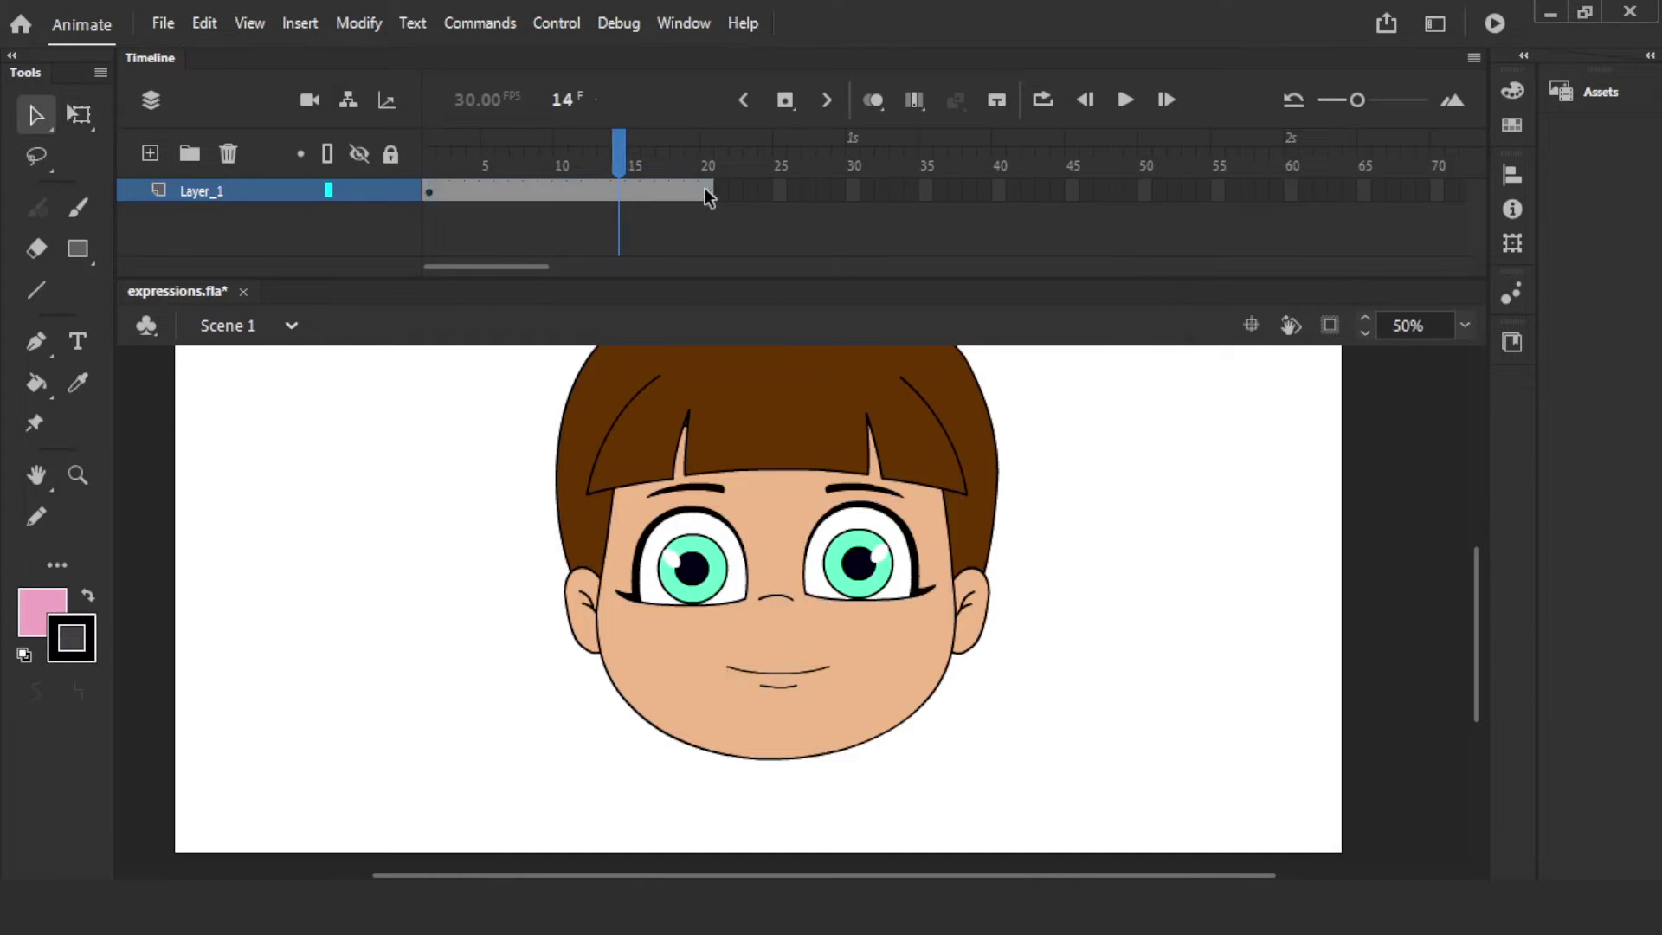
pyautogui.moveTo(707, 191); pyautogui.dragTo(445, 189)
pyautogui.rightClick(447, 192)
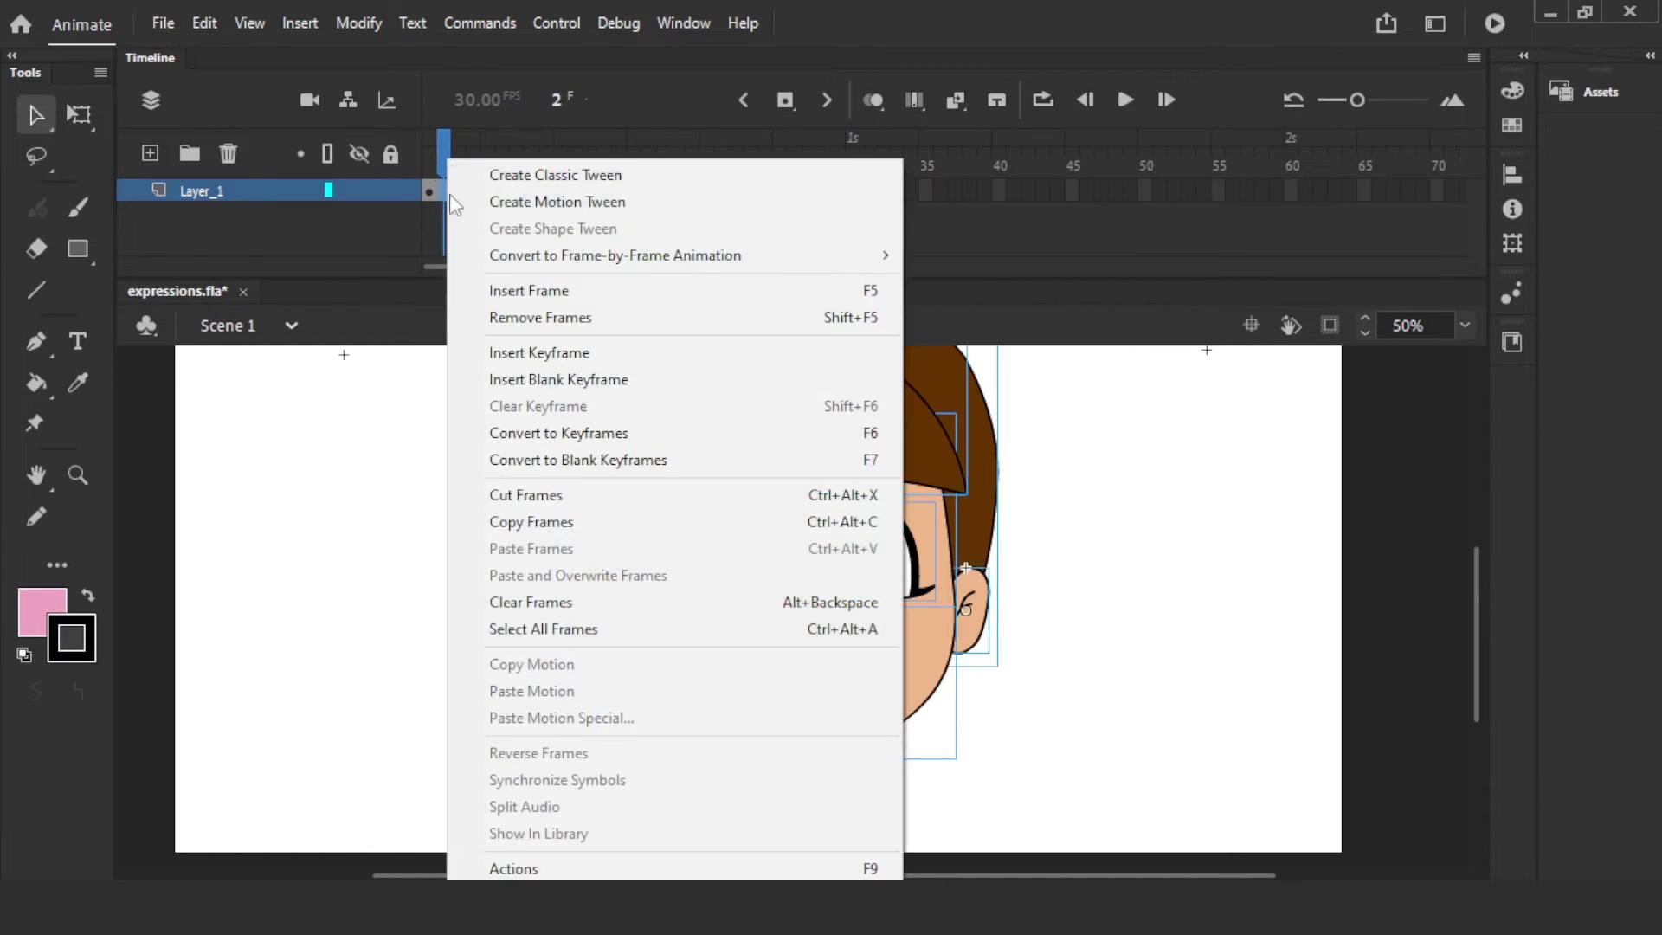
pyautogui.click(519, 317)
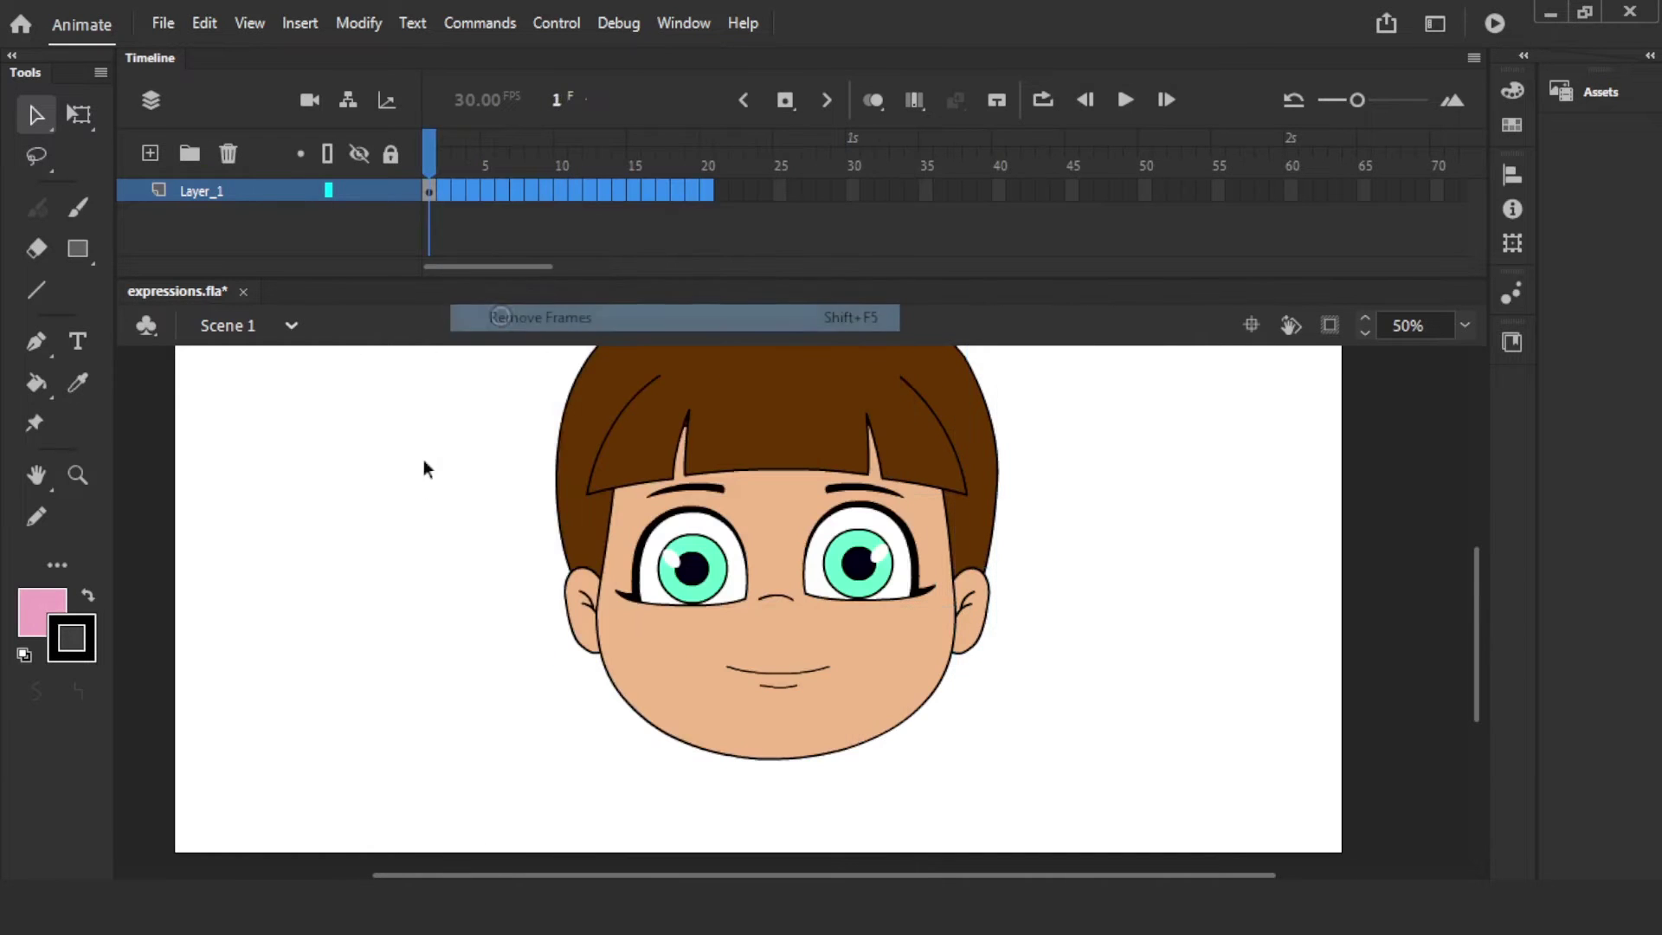
# - Open the character's "eyes" symbol, step through its frames to review the eyelid positions, and return to Scene 1
pyautogui.click(859, 571)
pyautogui.doubleClick(895, 580)
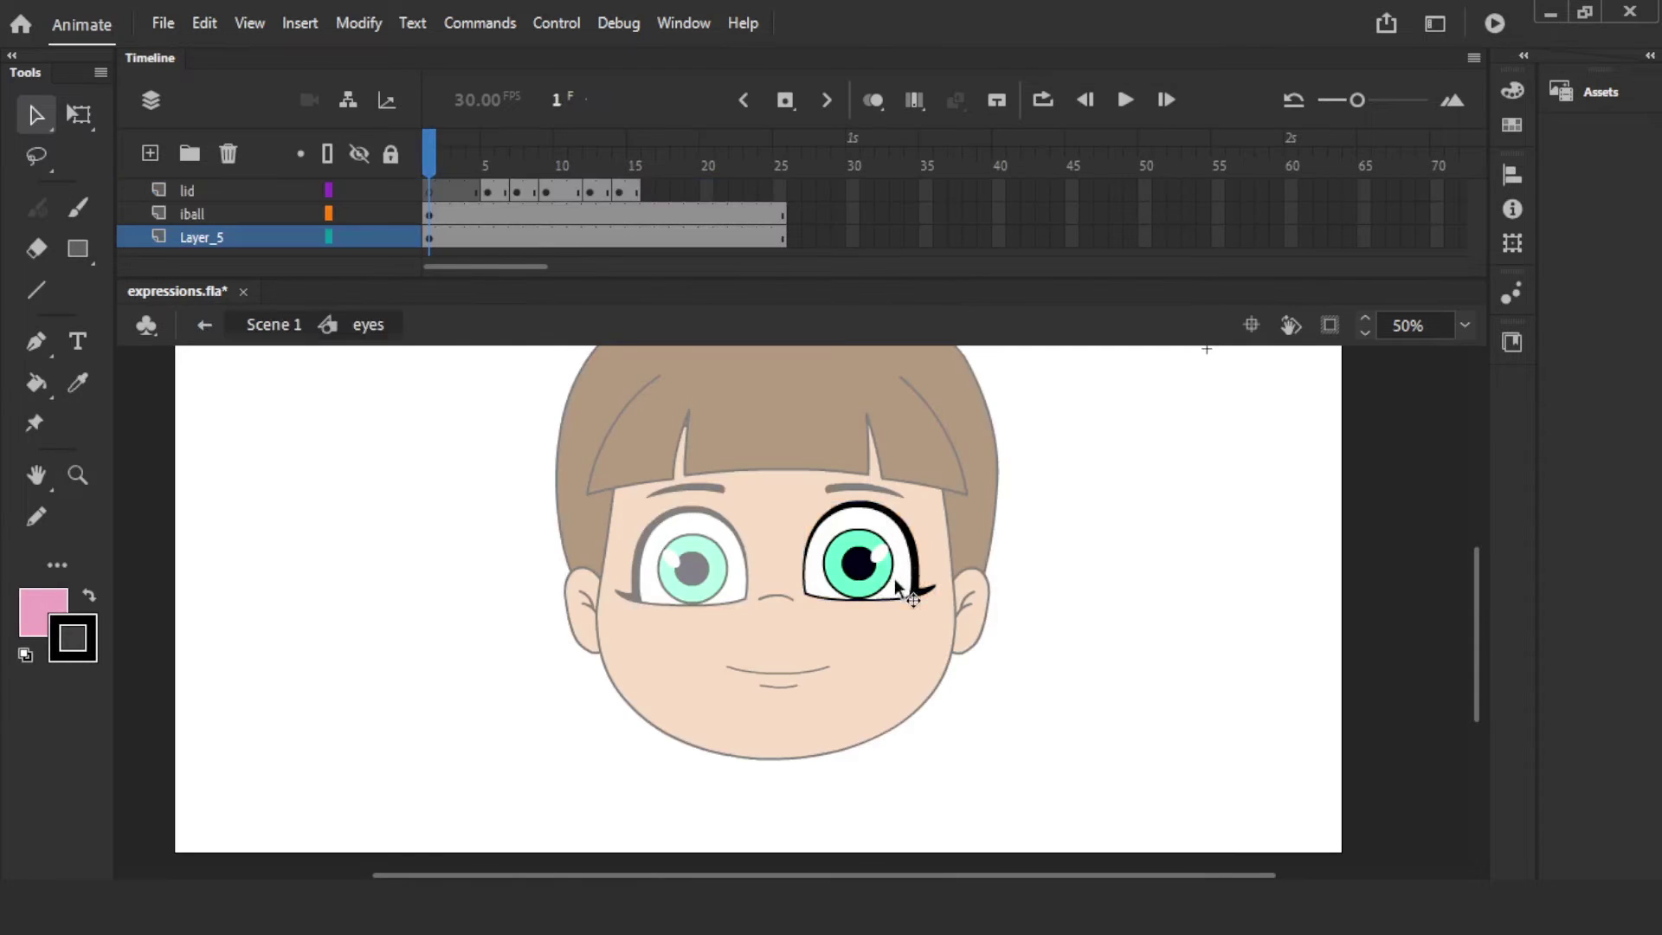
pyautogui.press('.')
pyautogui.press('.')
pyautogui.press(',')
pyautogui.press(',')
pyautogui.press('.')
pyautogui.press('.')
pyautogui.press('.')
pyautogui.press('.')
pyautogui.press('.')
pyautogui.press('.')
pyautogui.press('.')
pyautogui.press('.')
pyautogui.press('.')
pyautogui.press('.')
pyautogui.press('.')
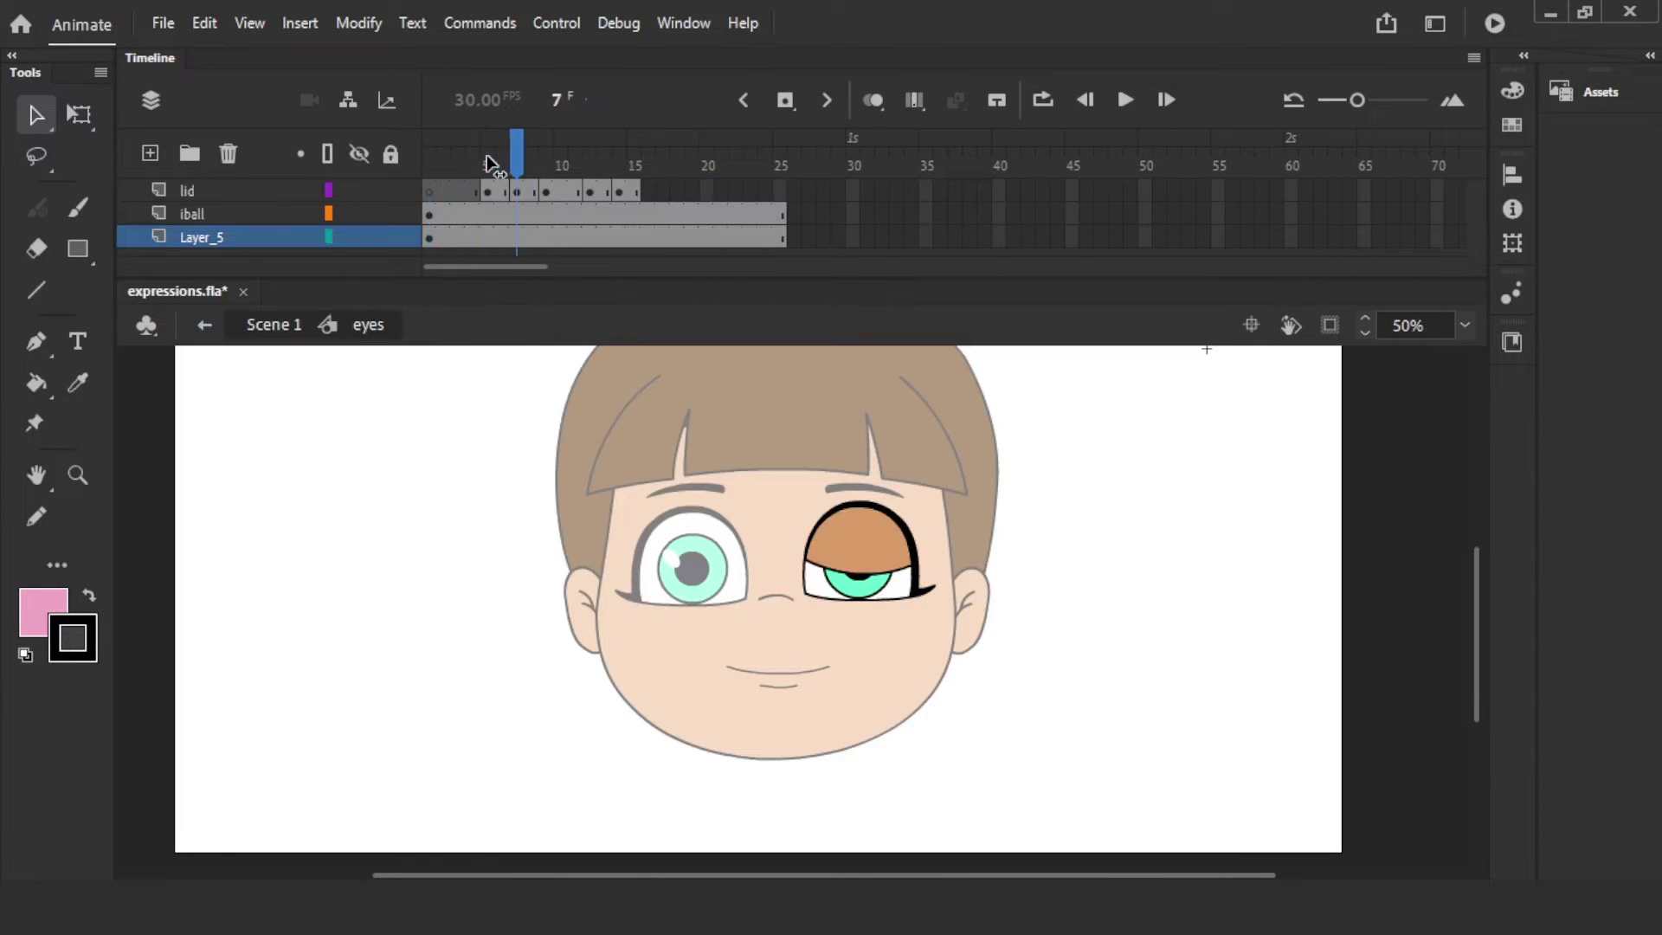
pyautogui.press('Return')
pyautogui.click(273, 324)
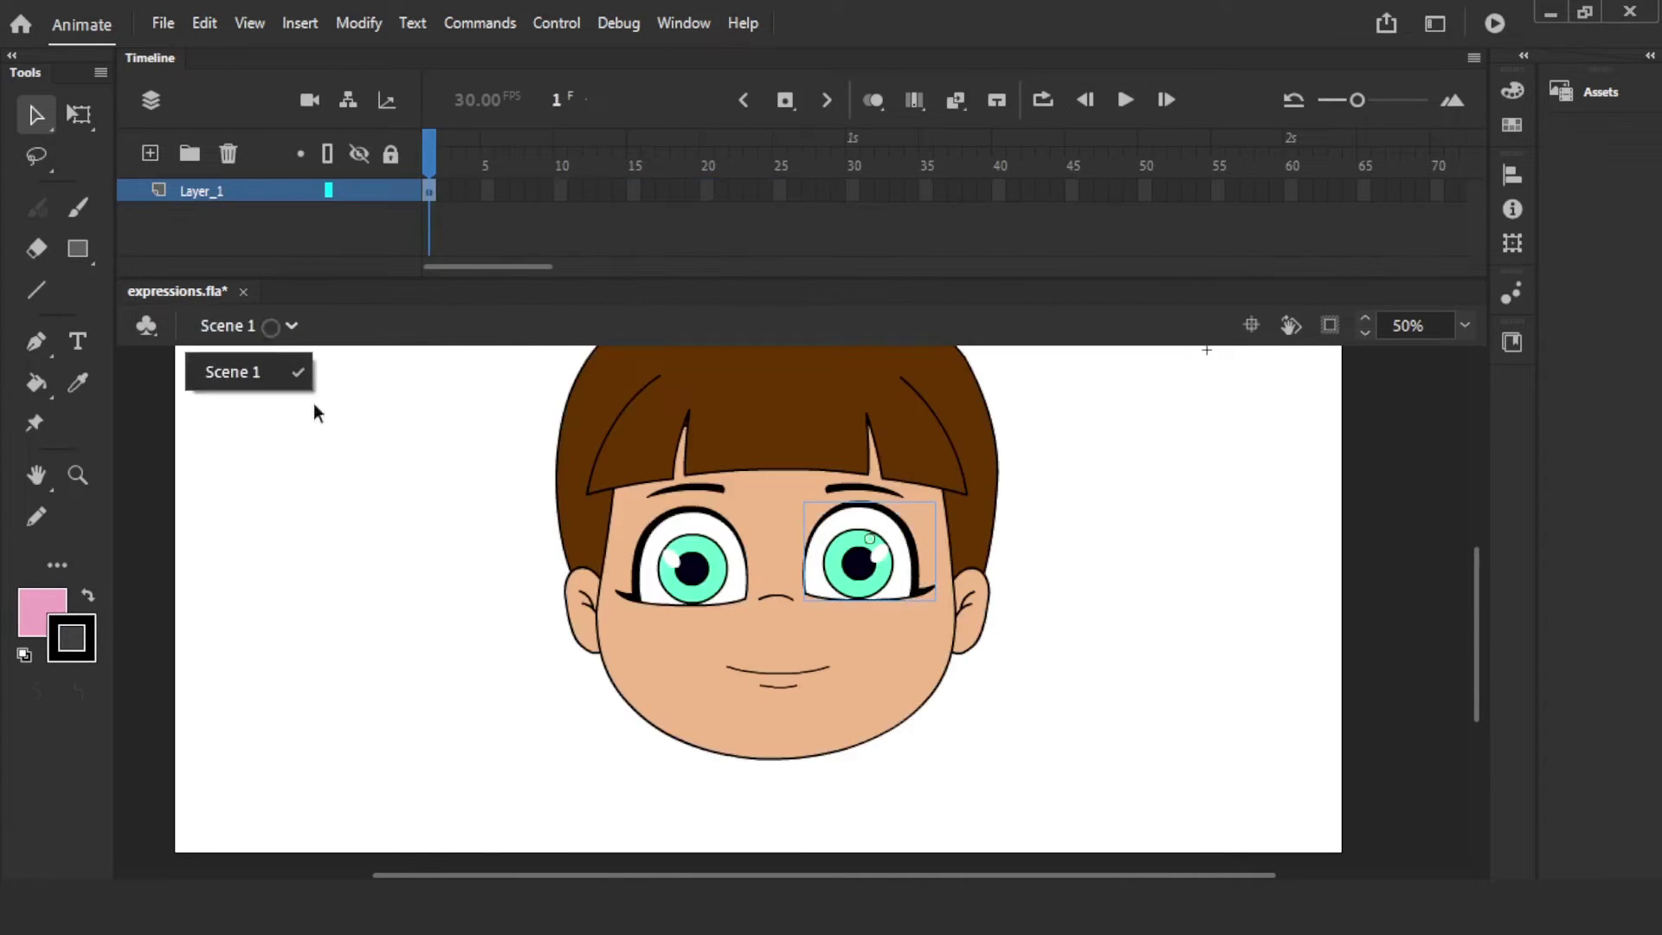
# - Open the character's front_lip symbol, play through its mouth shapes, and return to Scene 1
pyautogui.doubleClick(798, 671)
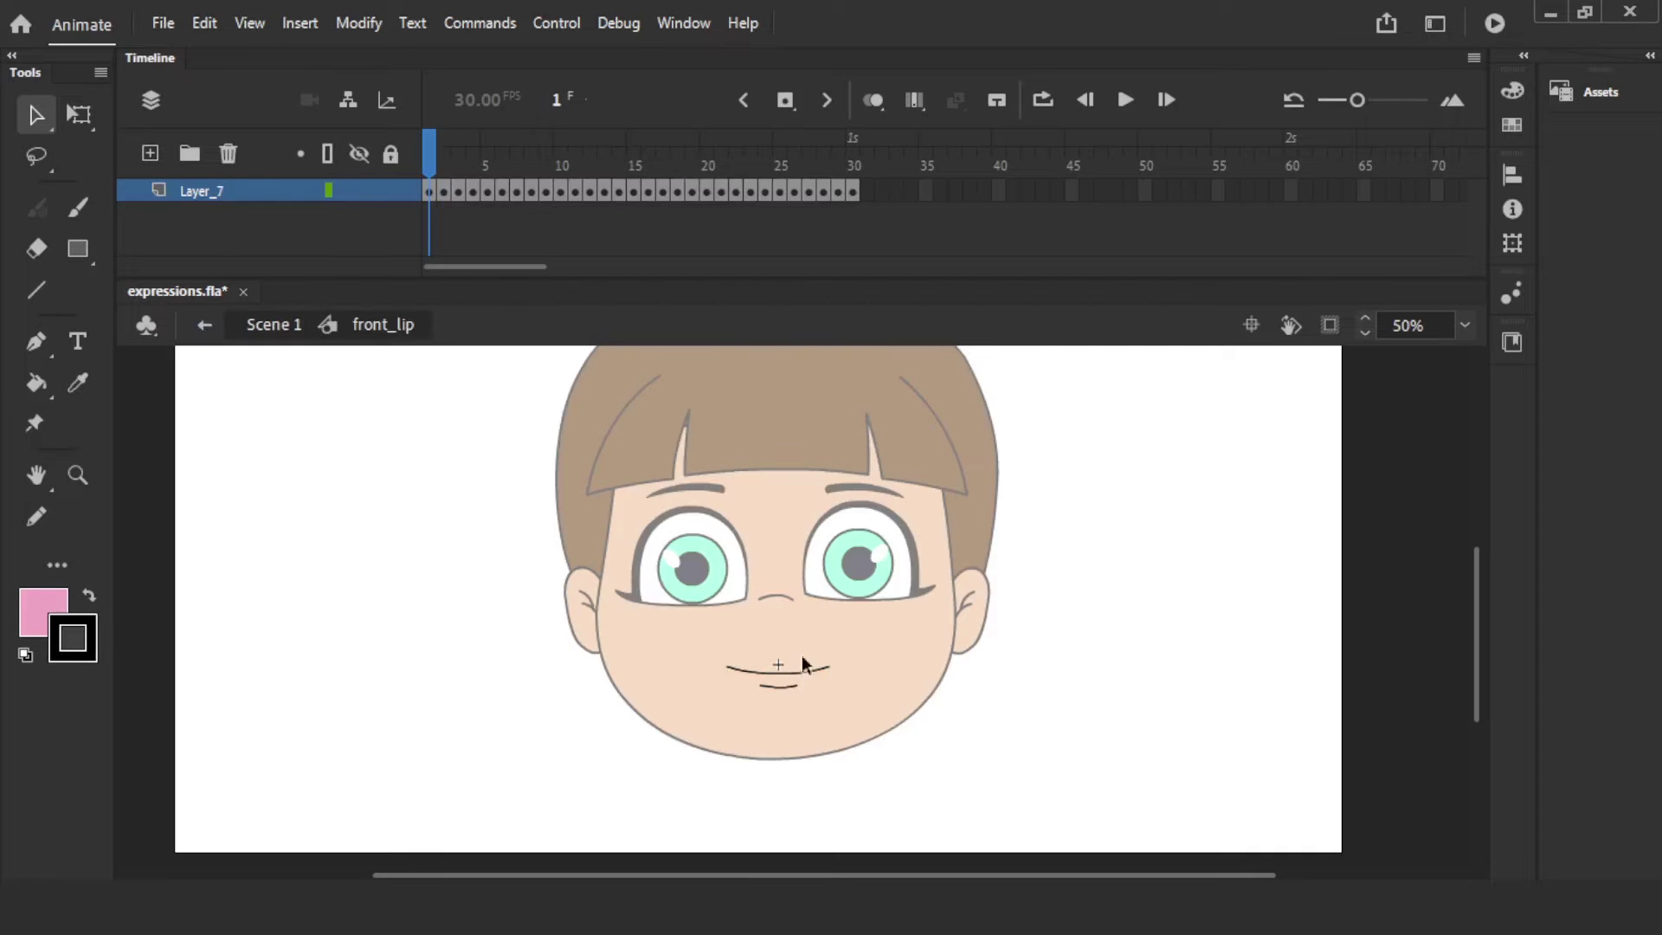
pyautogui.click(521, 162)
pyautogui.press('Return')
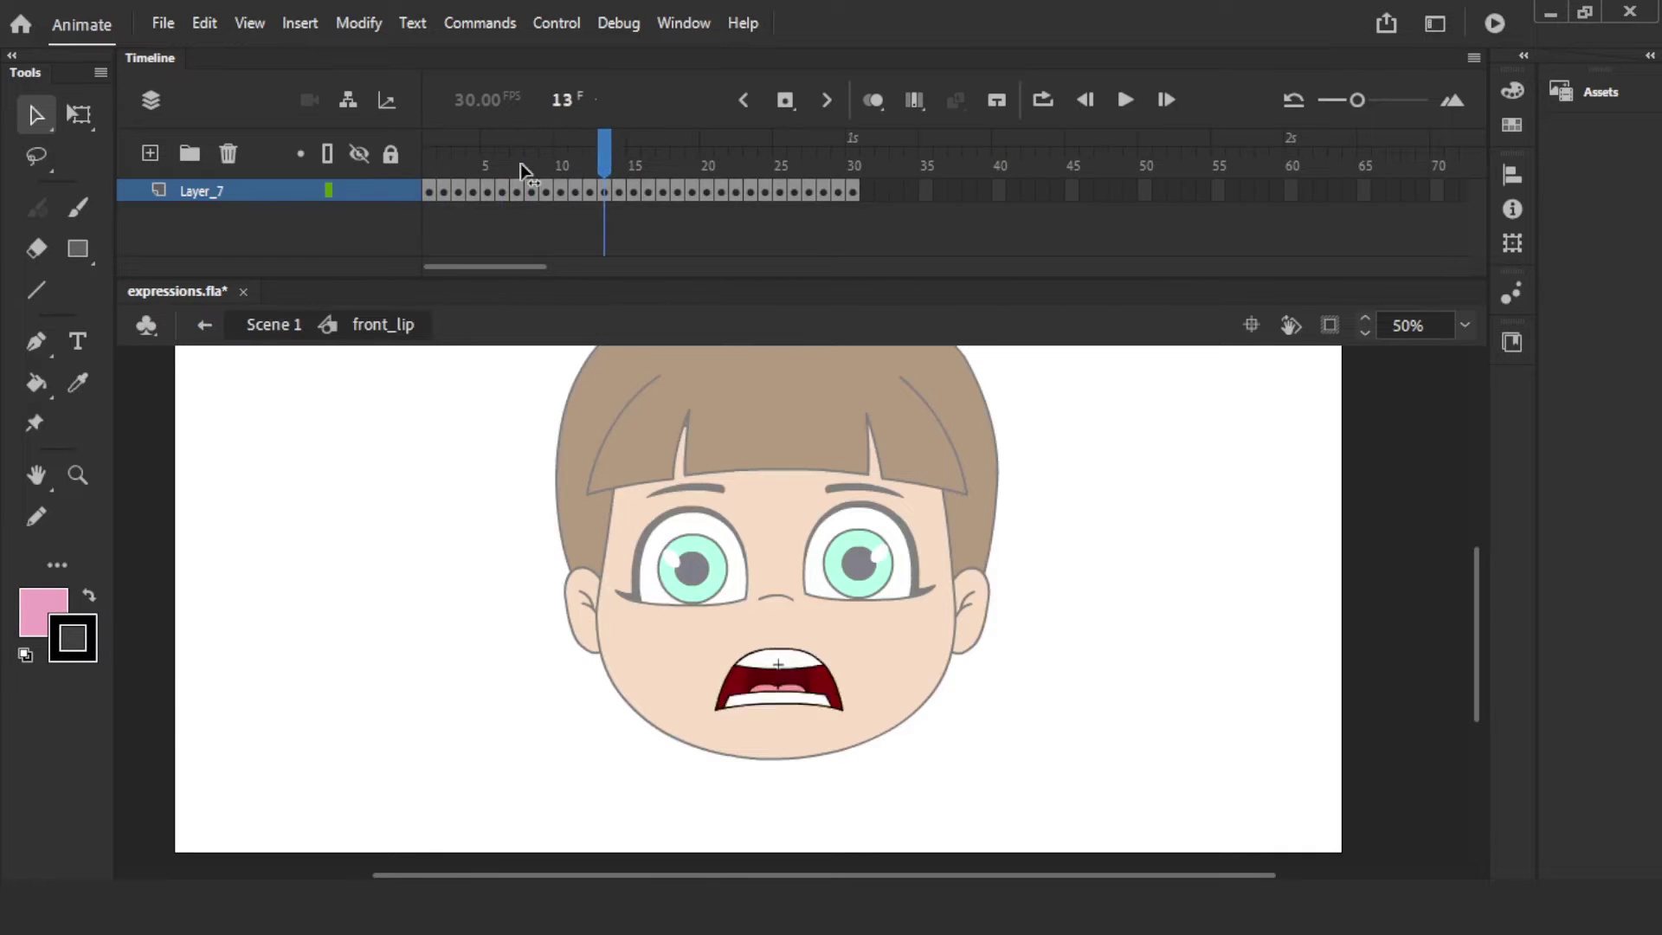
pyautogui.click(274, 325)
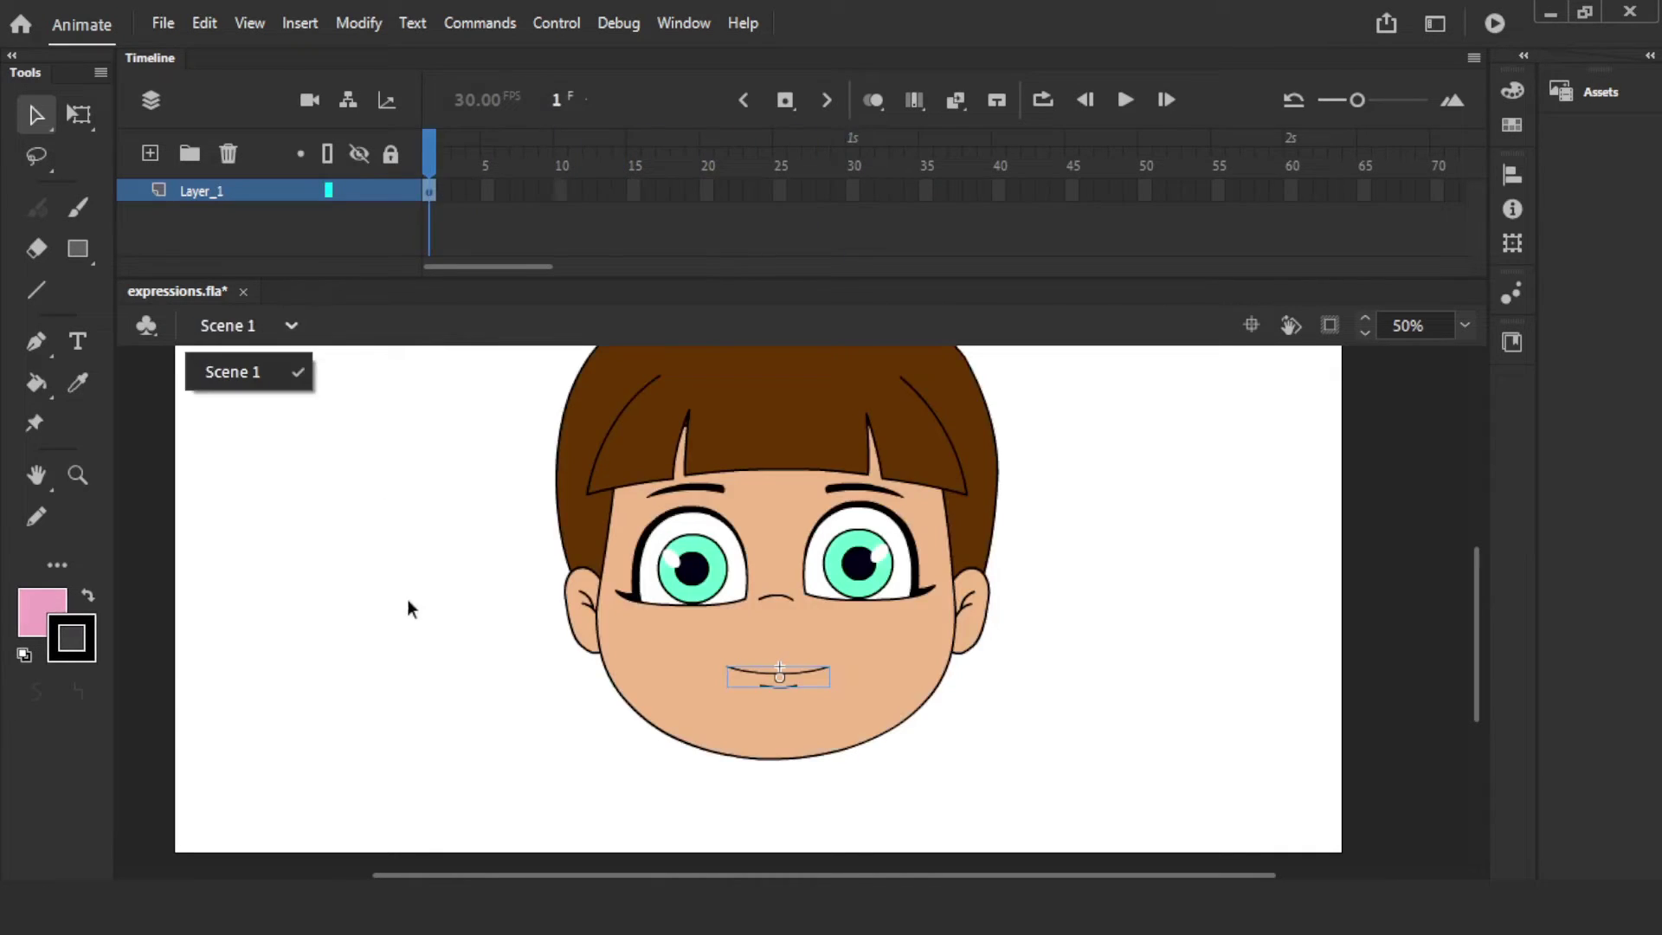
pyautogui.click(426, 616)
pyautogui.press('space')
pyautogui.moveTo(913, 497); pyautogui.dragTo(909, 527)
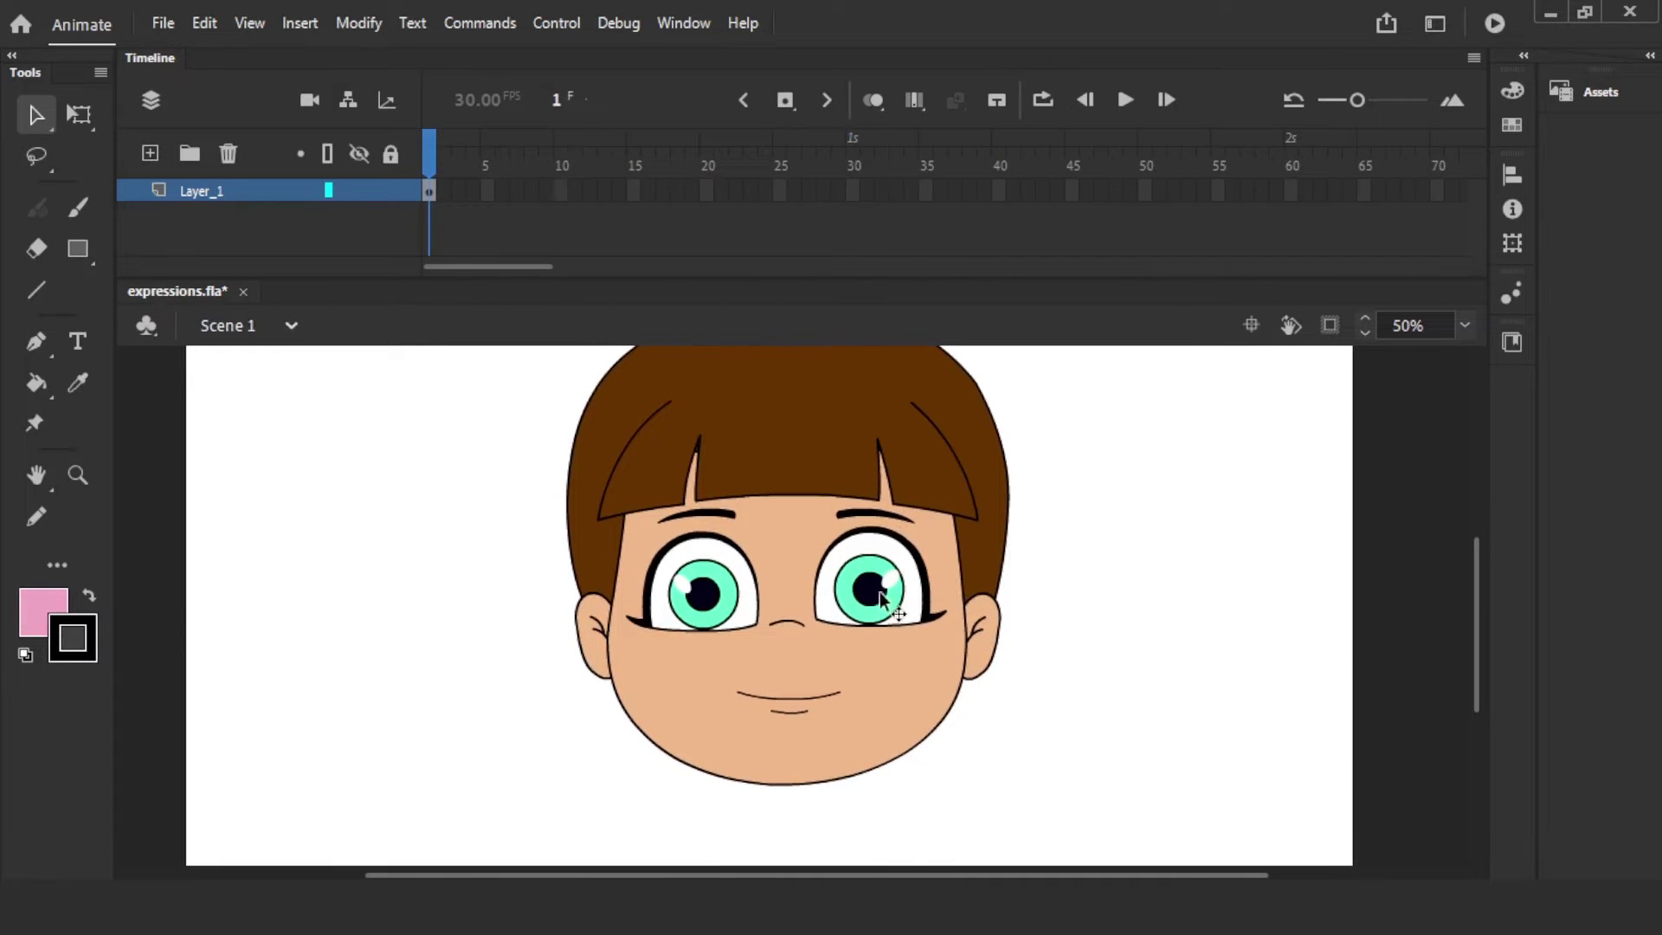
# - Select the lips, both eyebrows and one eye in turn to examine the face's separate parts
pyautogui.click(819, 703)
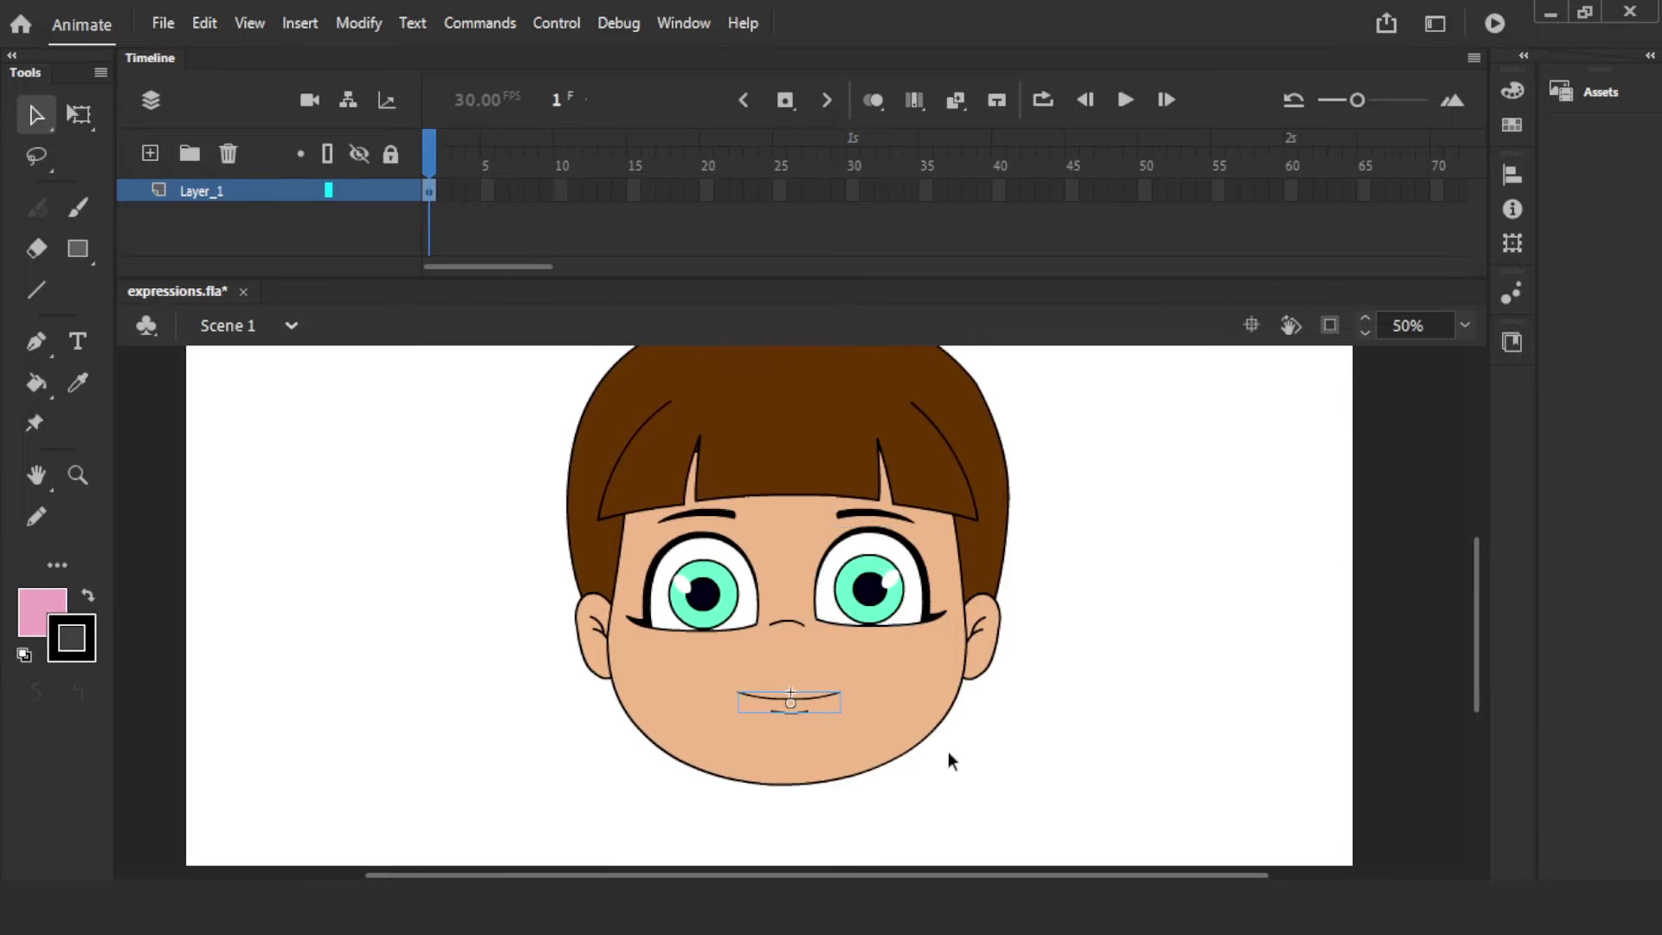
pyautogui.click(1033, 646)
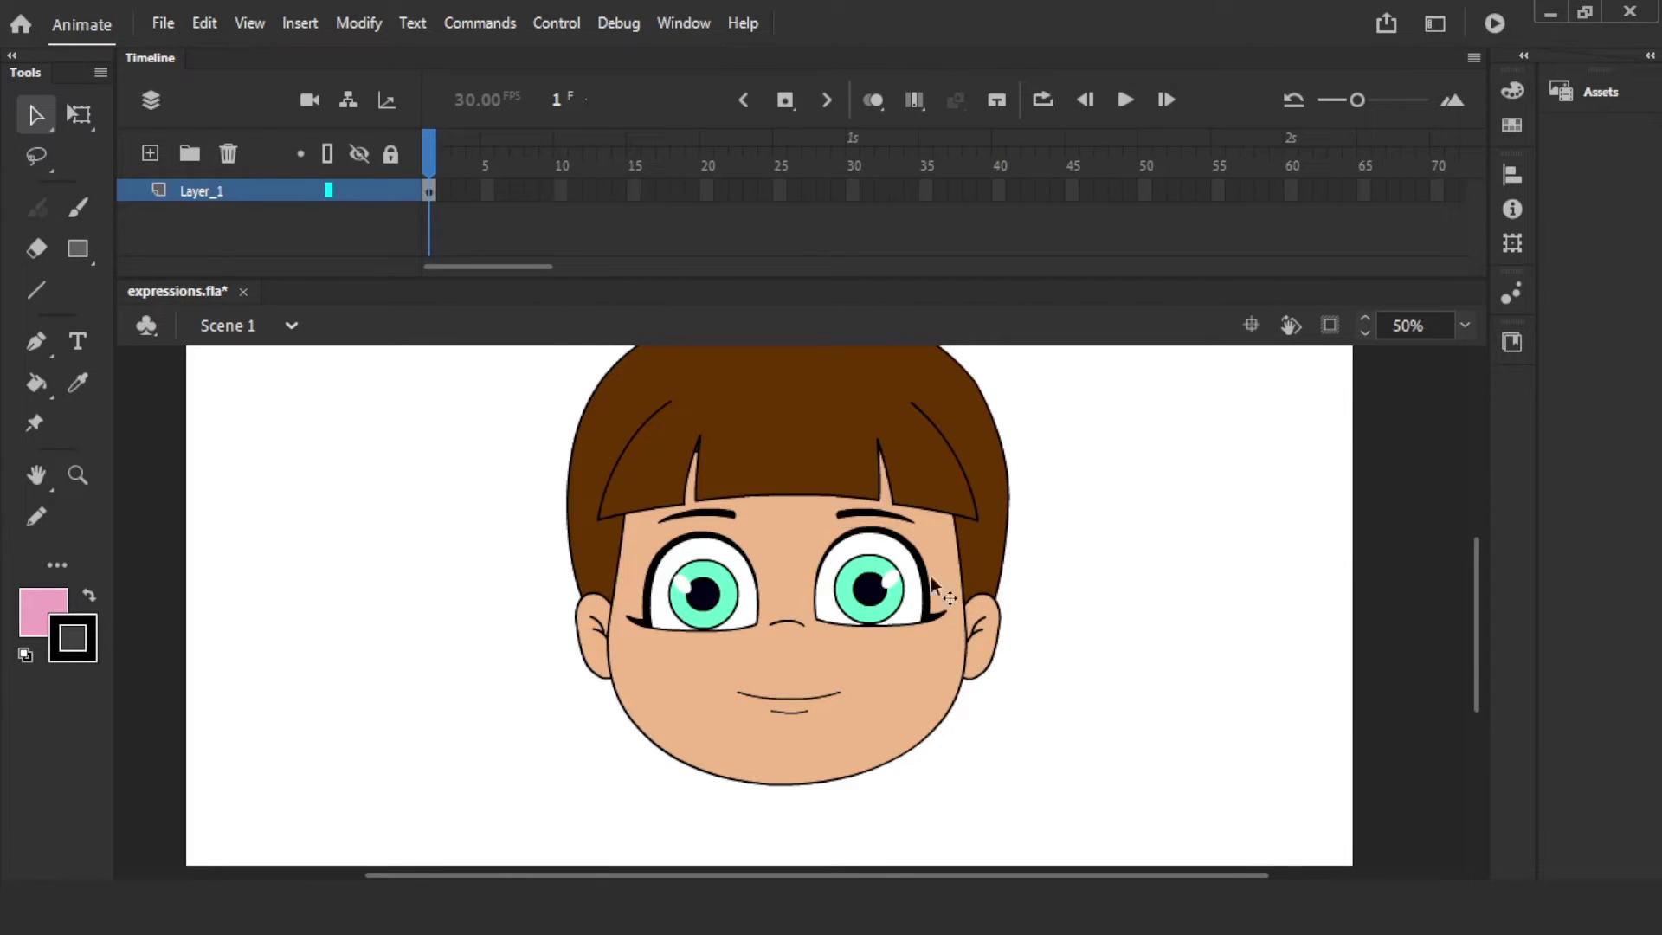
pyautogui.click(724, 513)
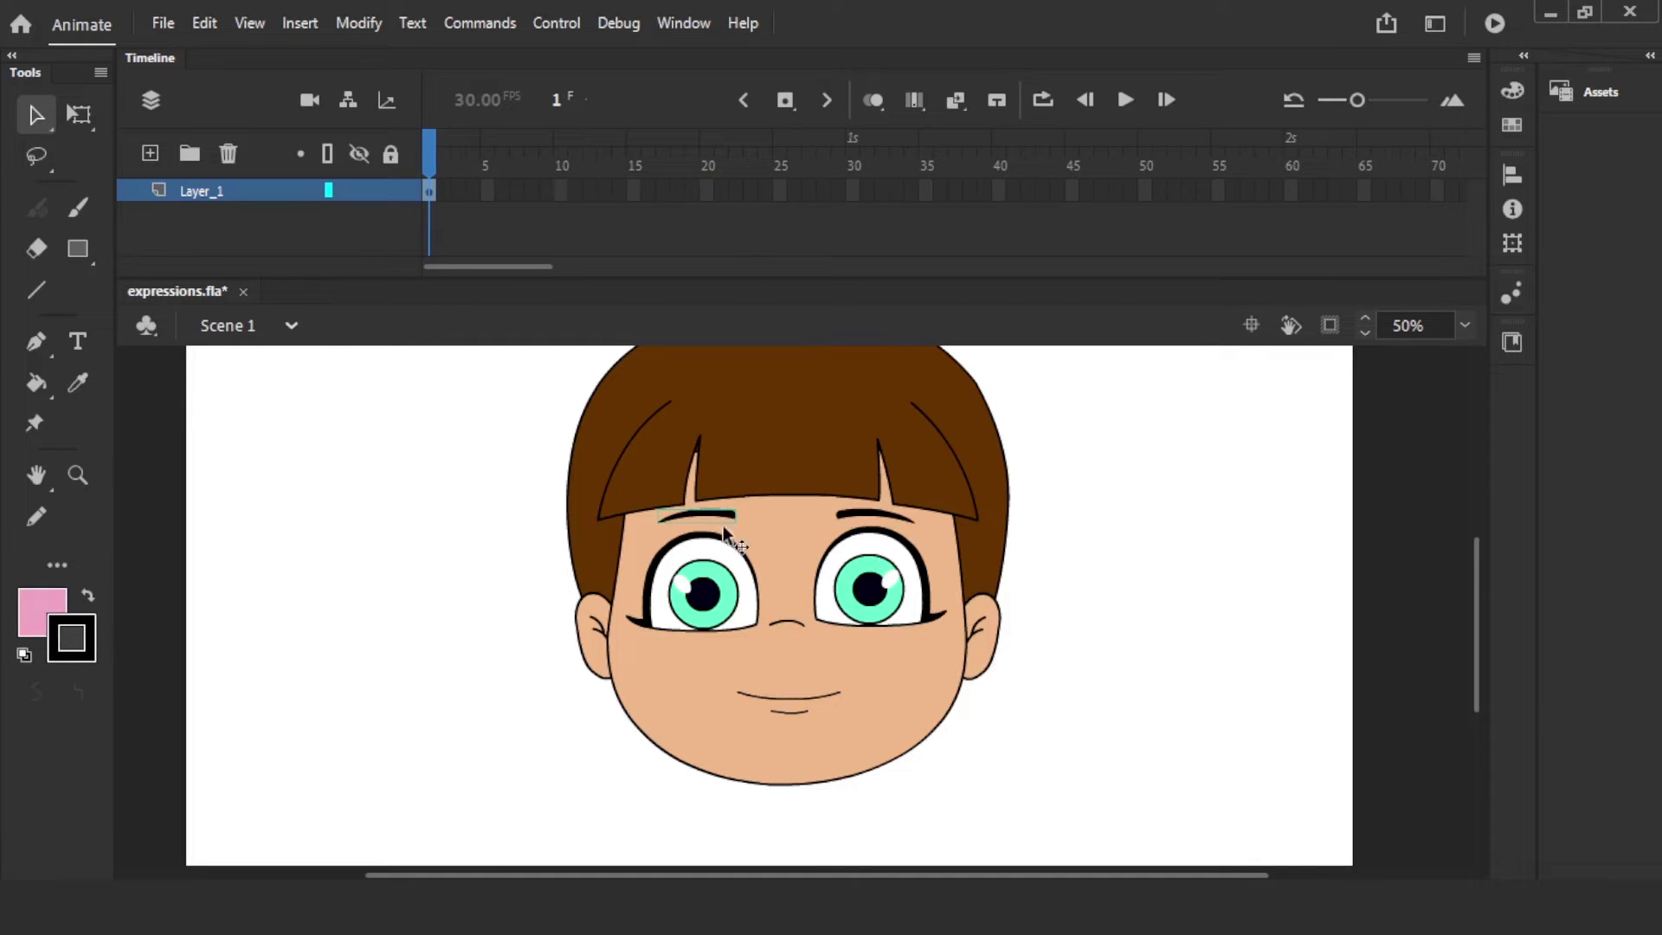
pyautogui.click(851, 514)
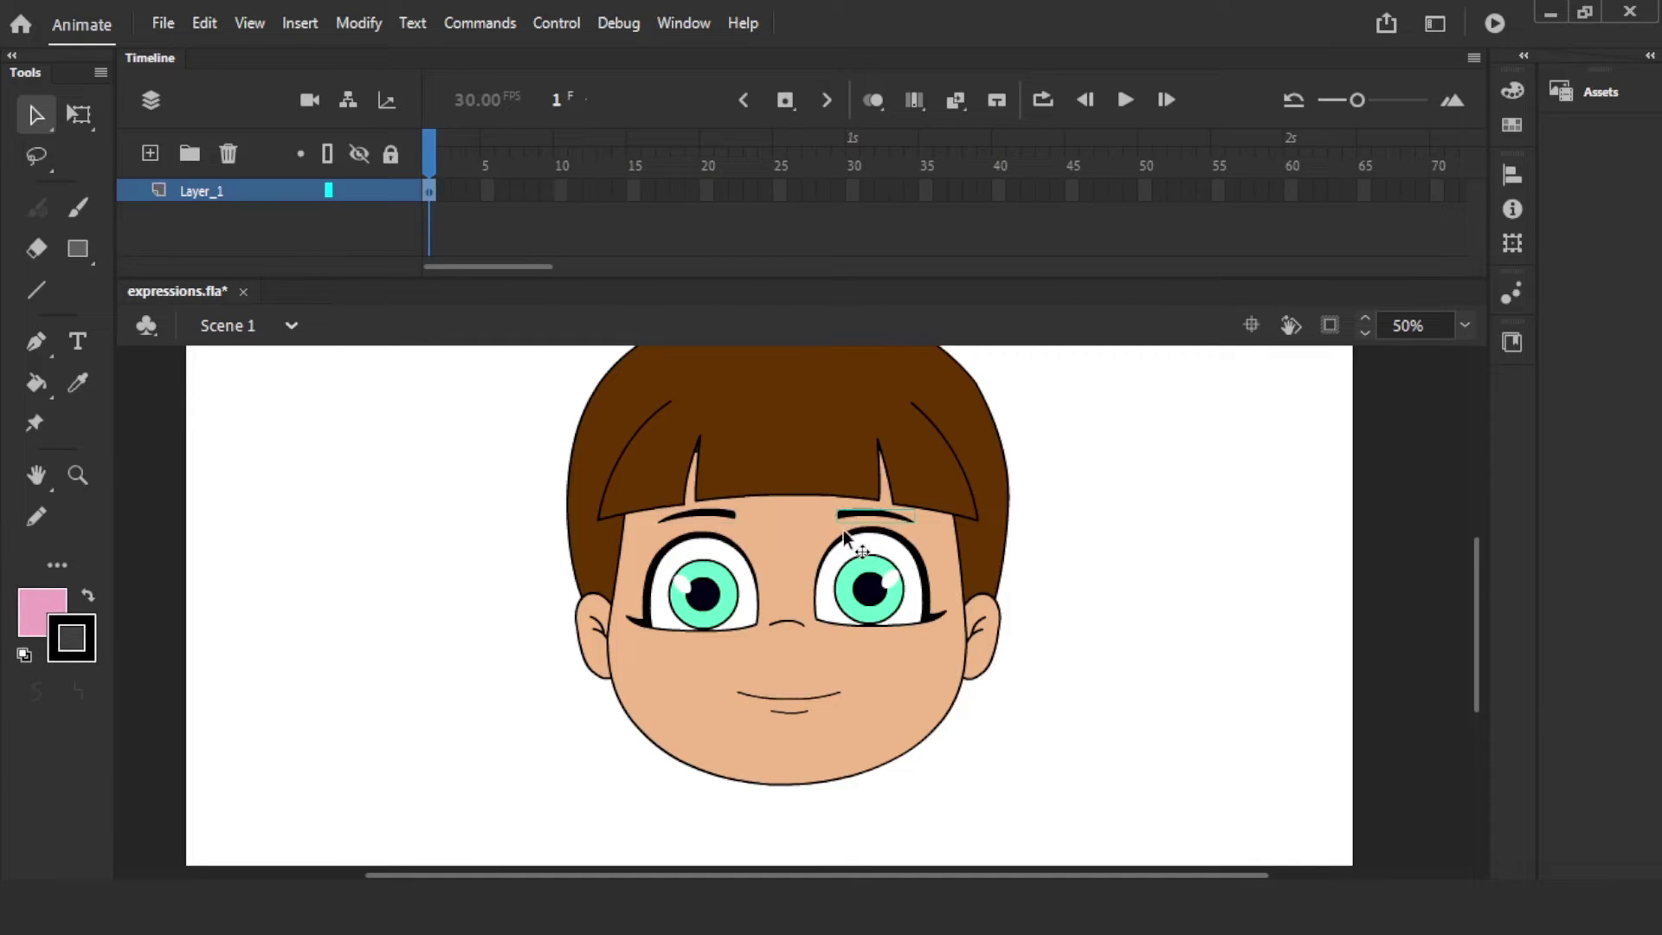
pyautogui.click(1056, 556)
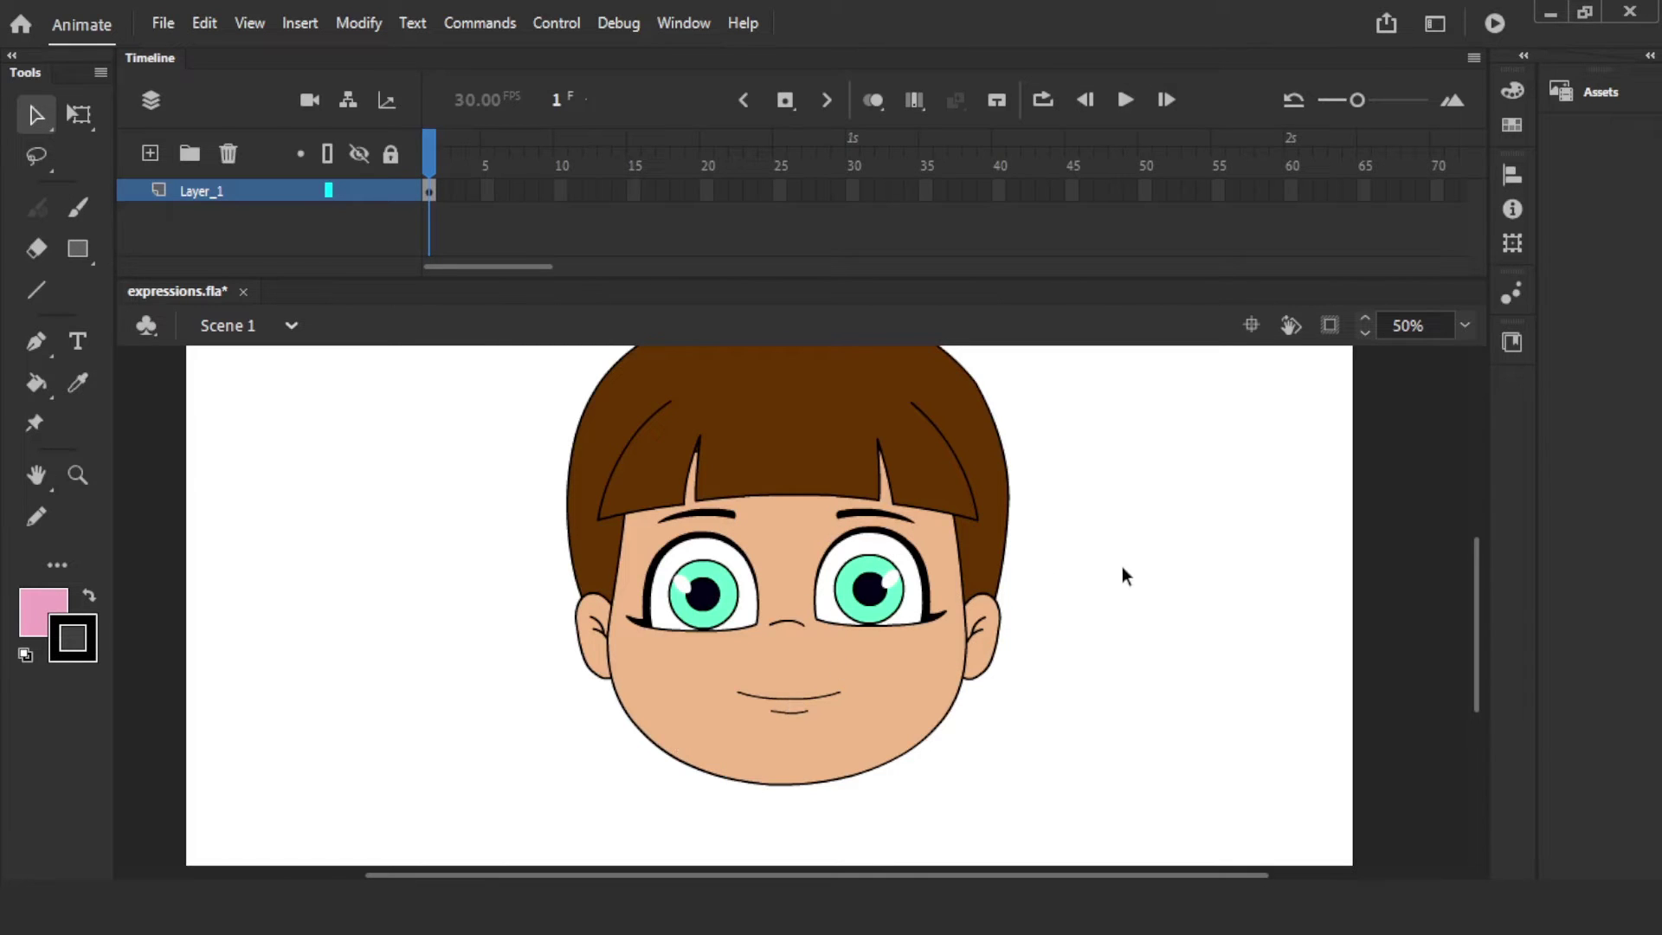
pyautogui.moveTo(1121, 495); pyautogui.dragTo(1103, 508)
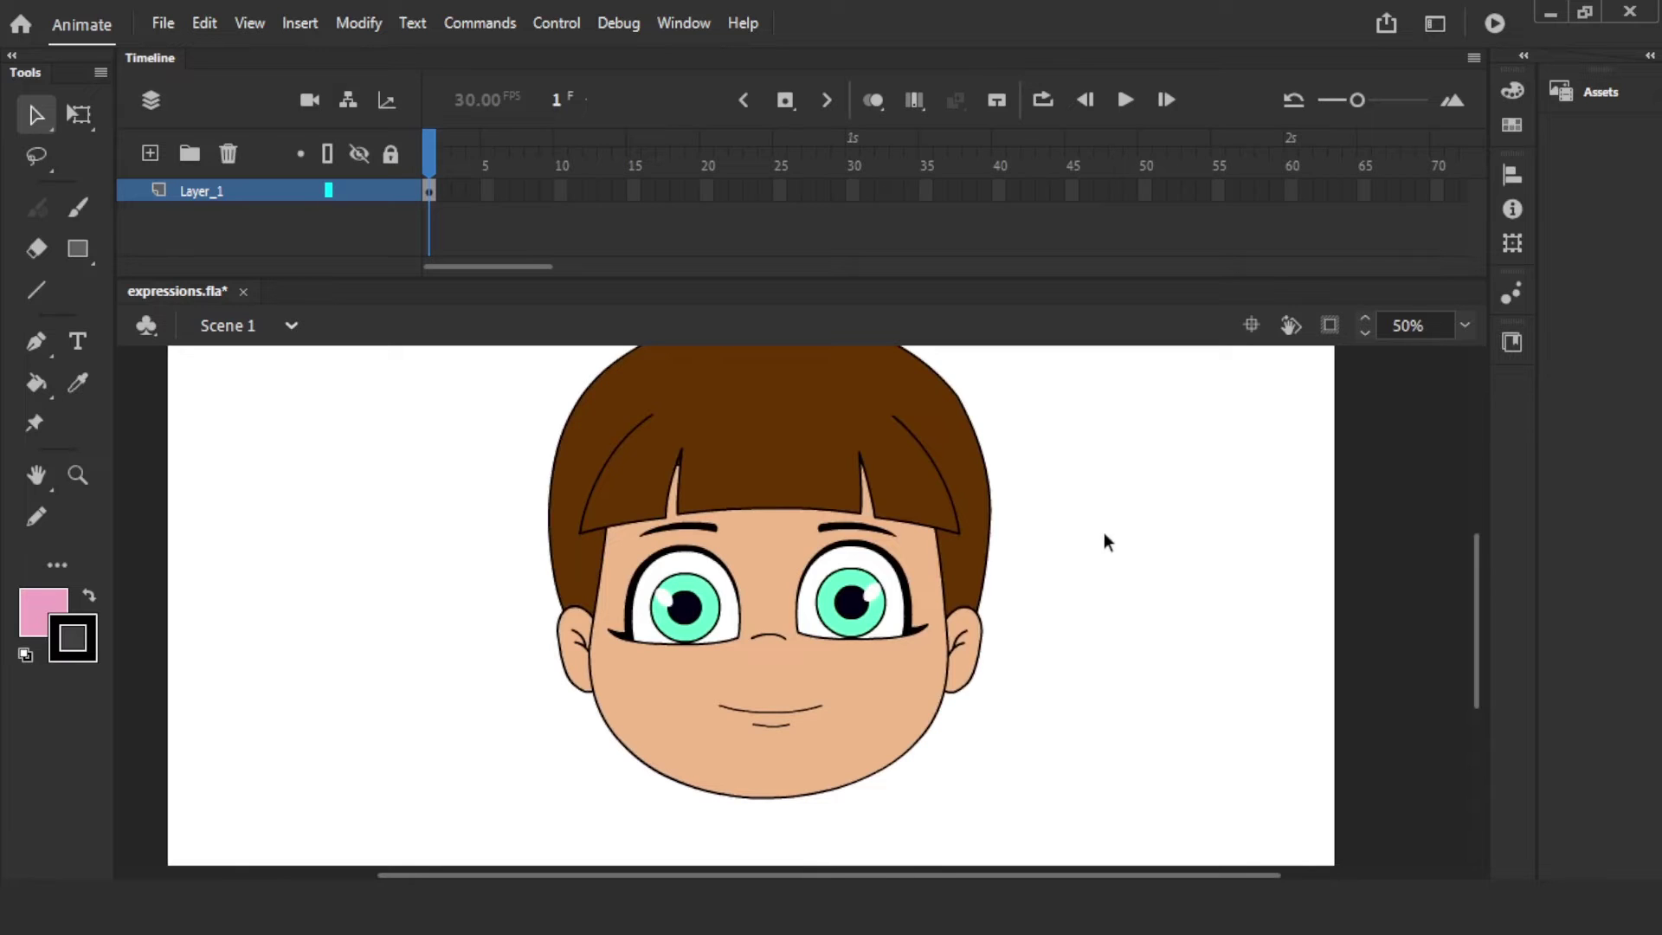
pyautogui.click(854, 612)
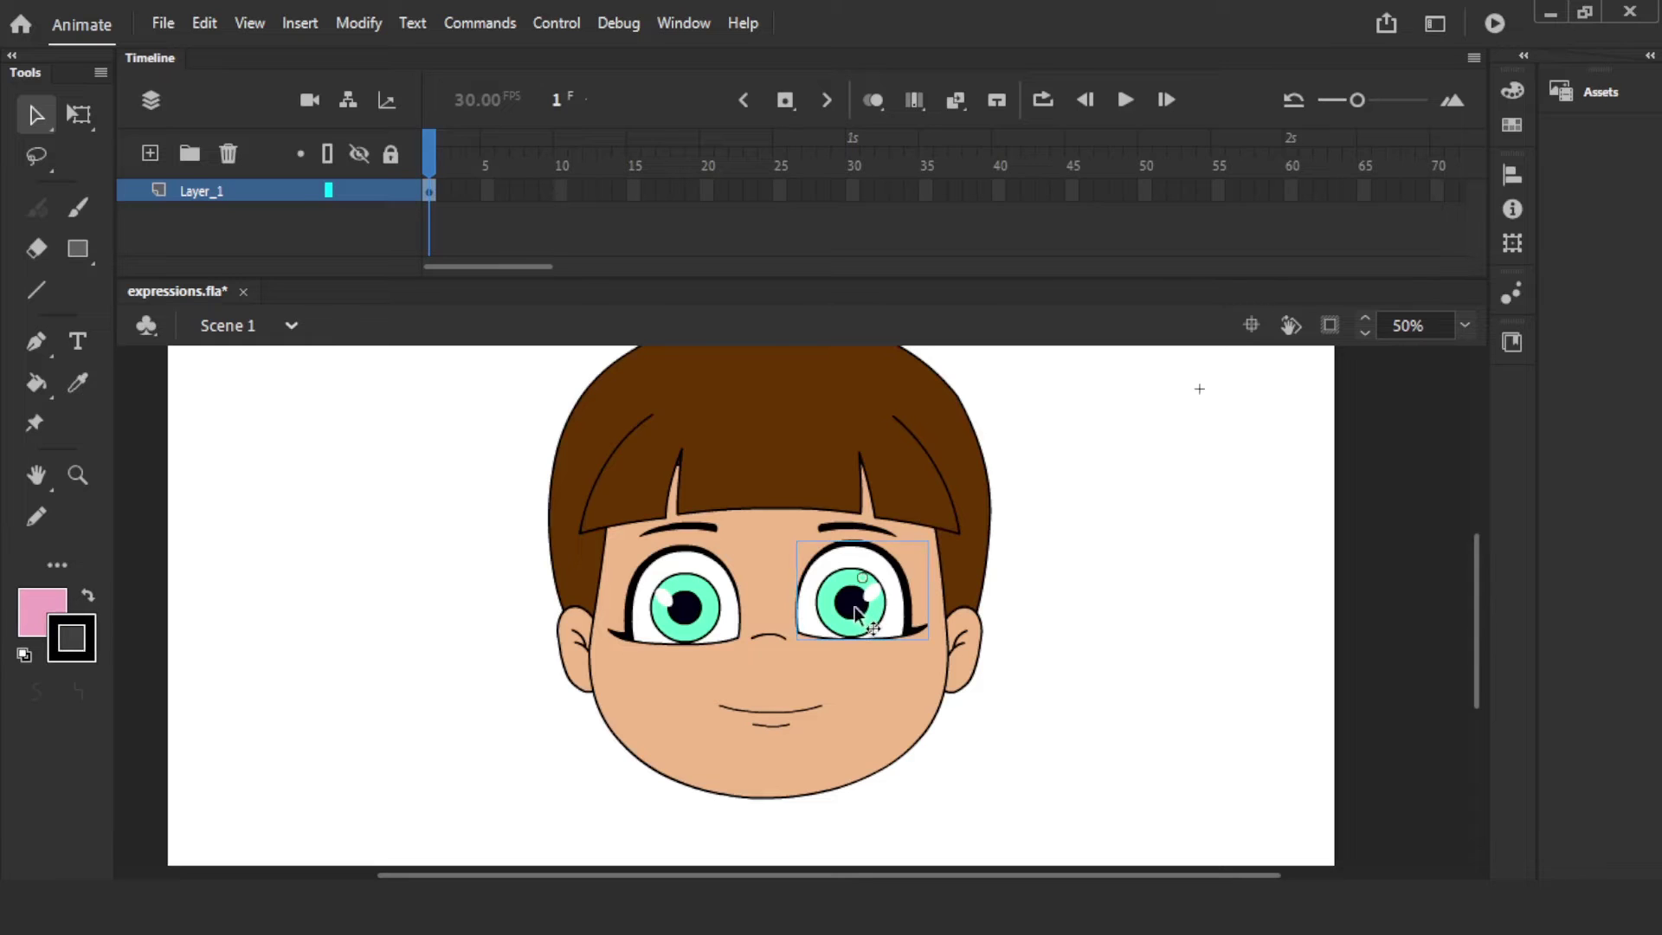
pyautogui.click(1076, 552)
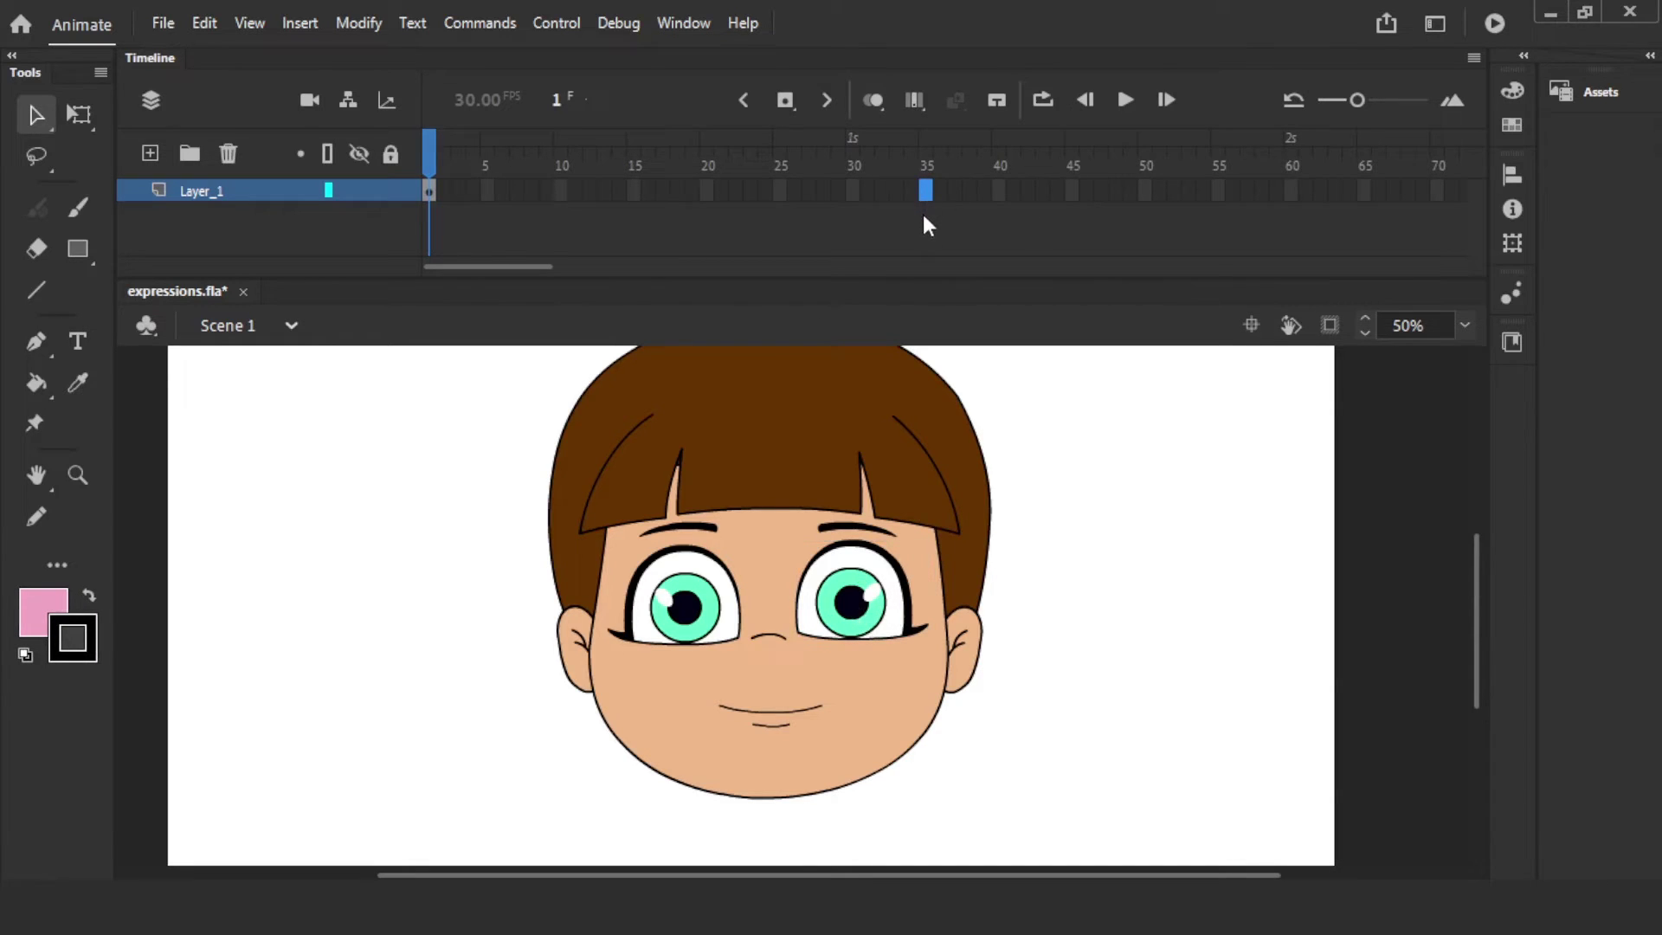
# - Extend Layer_1 in Scene 1 to frame 30 and display the document properties with the playhead at frame 1
pyautogui.click(853, 192)
pyautogui.press('F6')
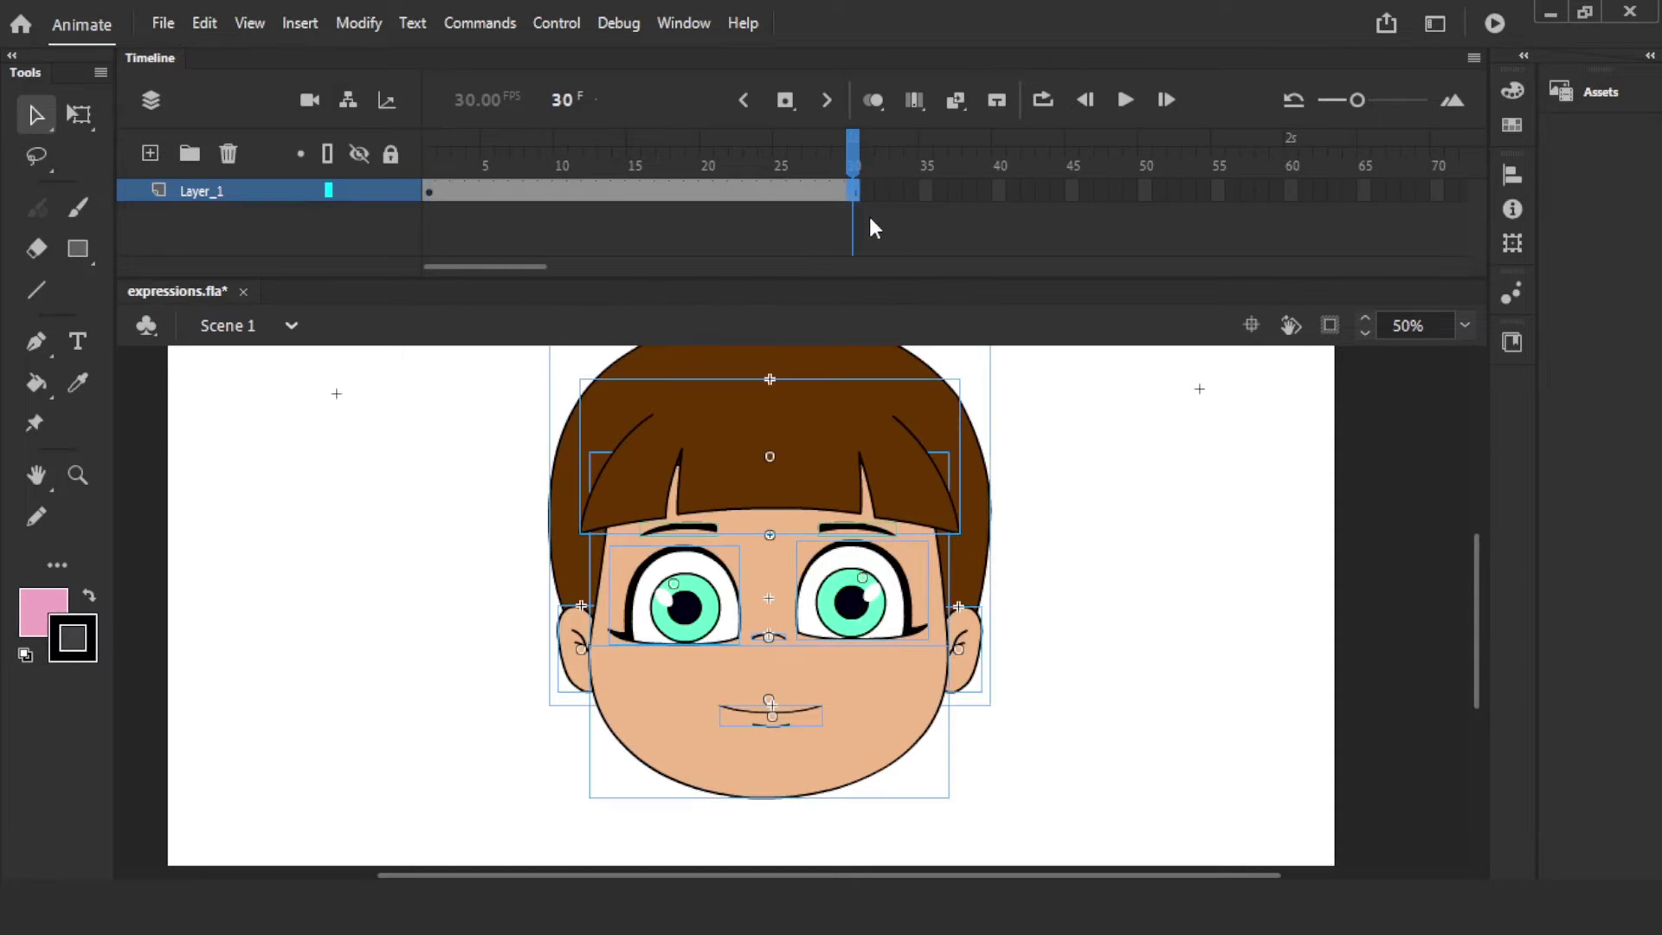
pyautogui.hotkey('shift', ',')
pyautogui.click(680, 23)
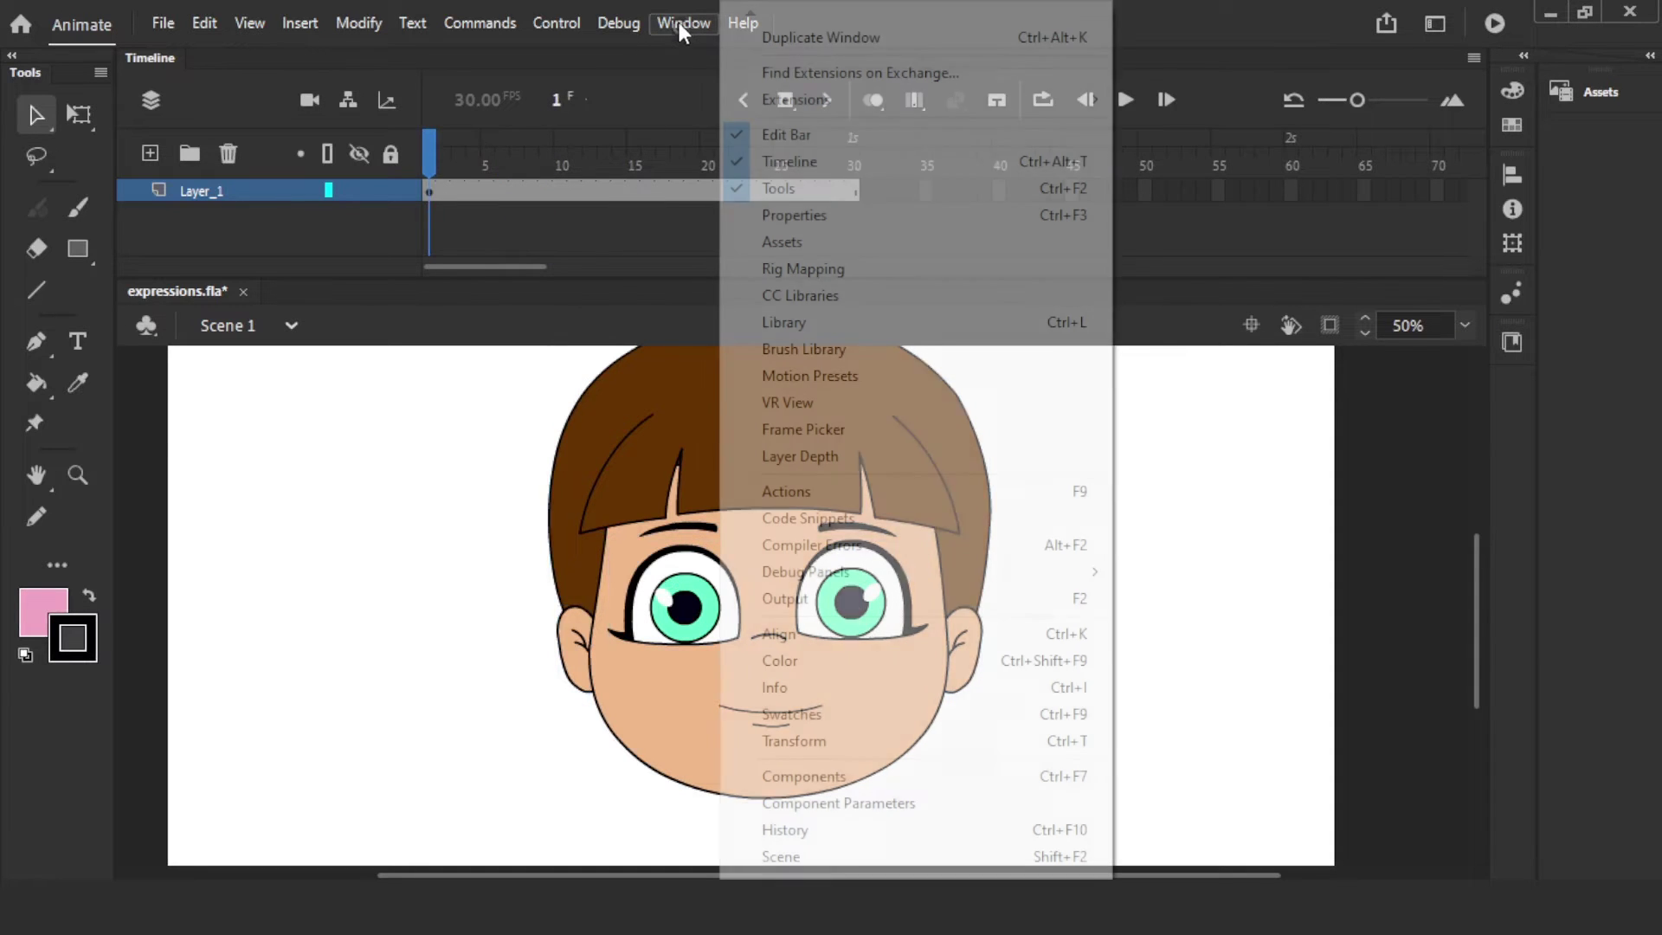
pyautogui.click(919, 216)
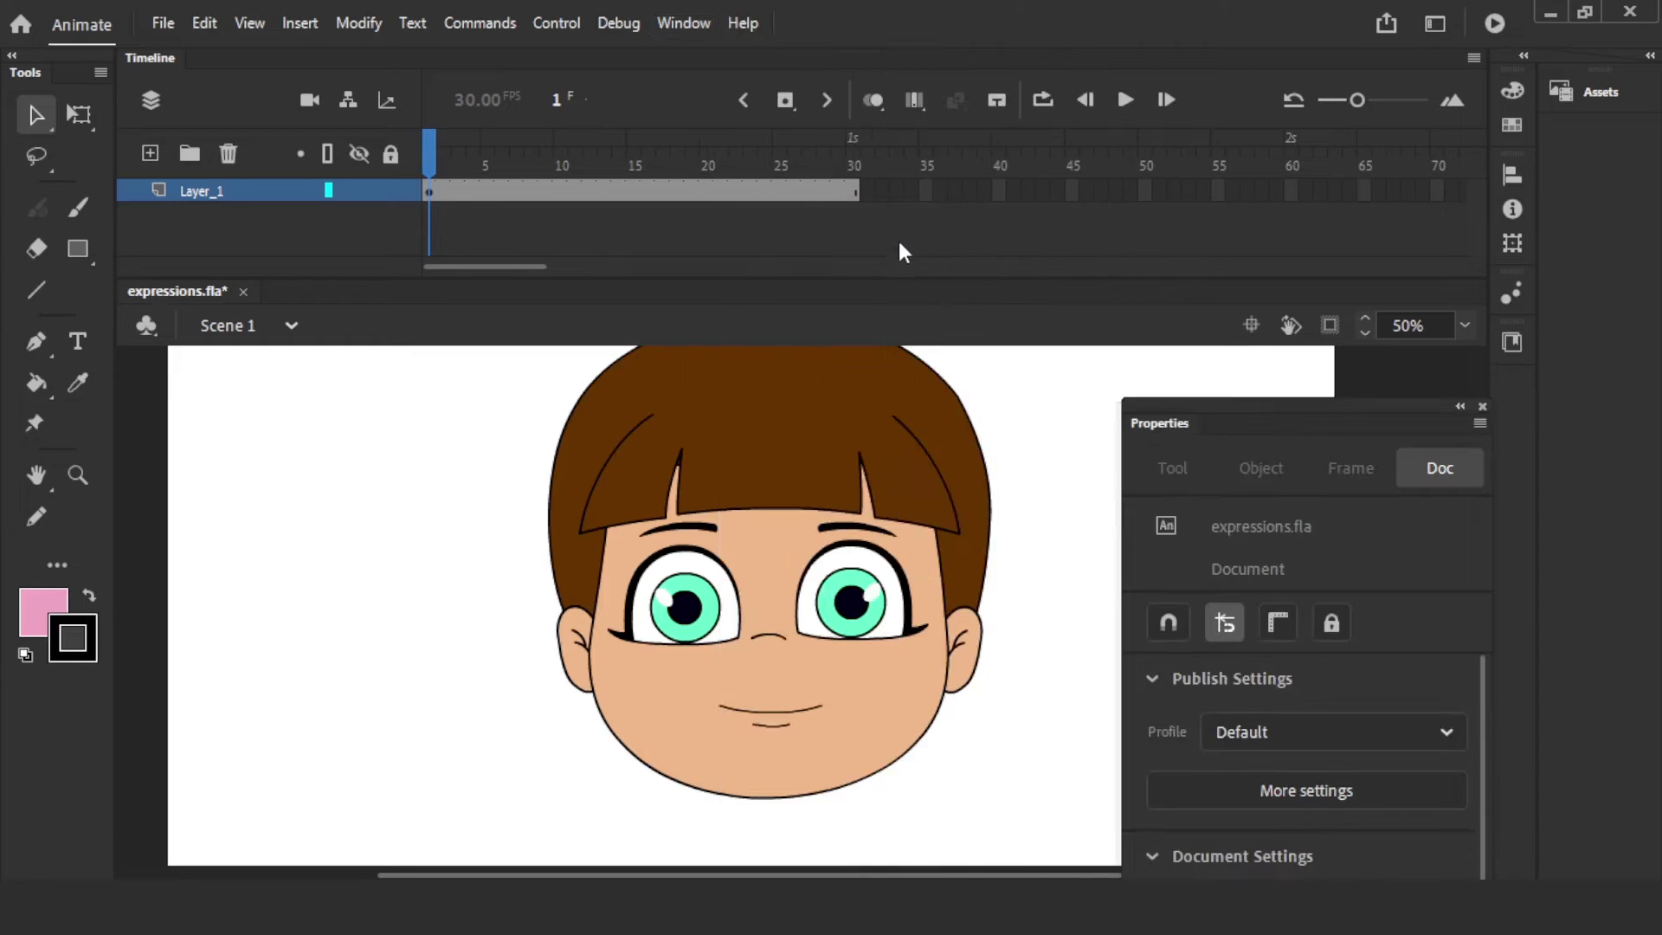
# - Reposition the floating properties so they fit on screen, collapse Document Settings, and display the looping options of one eye
pyautogui.moveTo(1137, 398); pyautogui.dragTo(1123, 117)
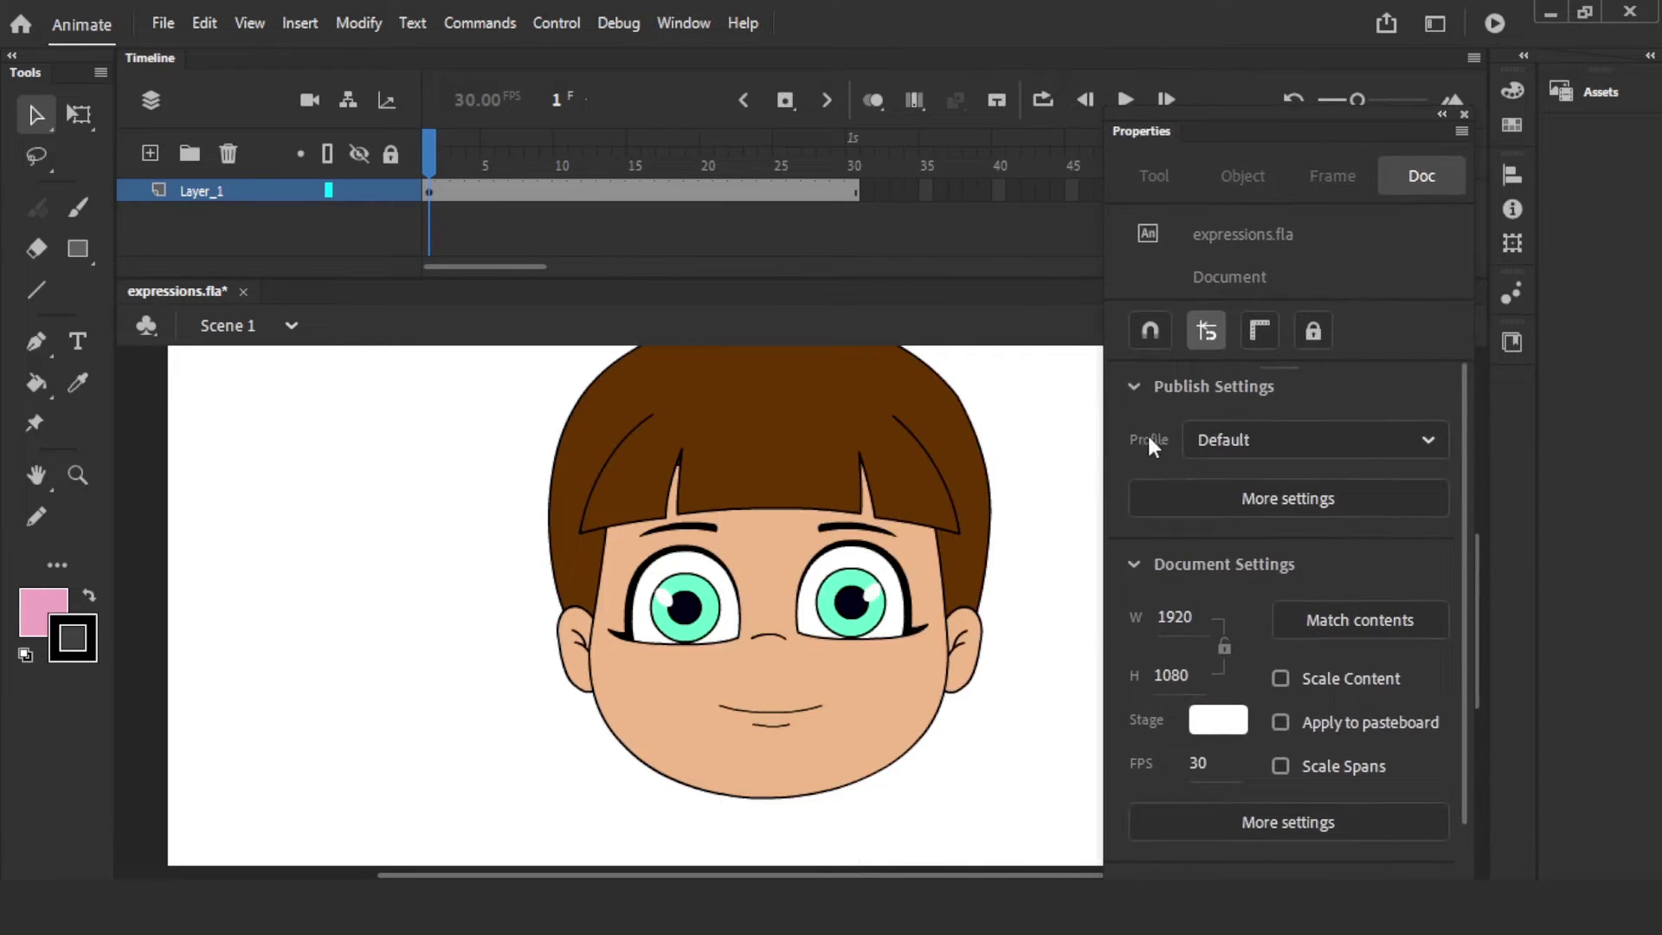
pyautogui.click(1133, 567)
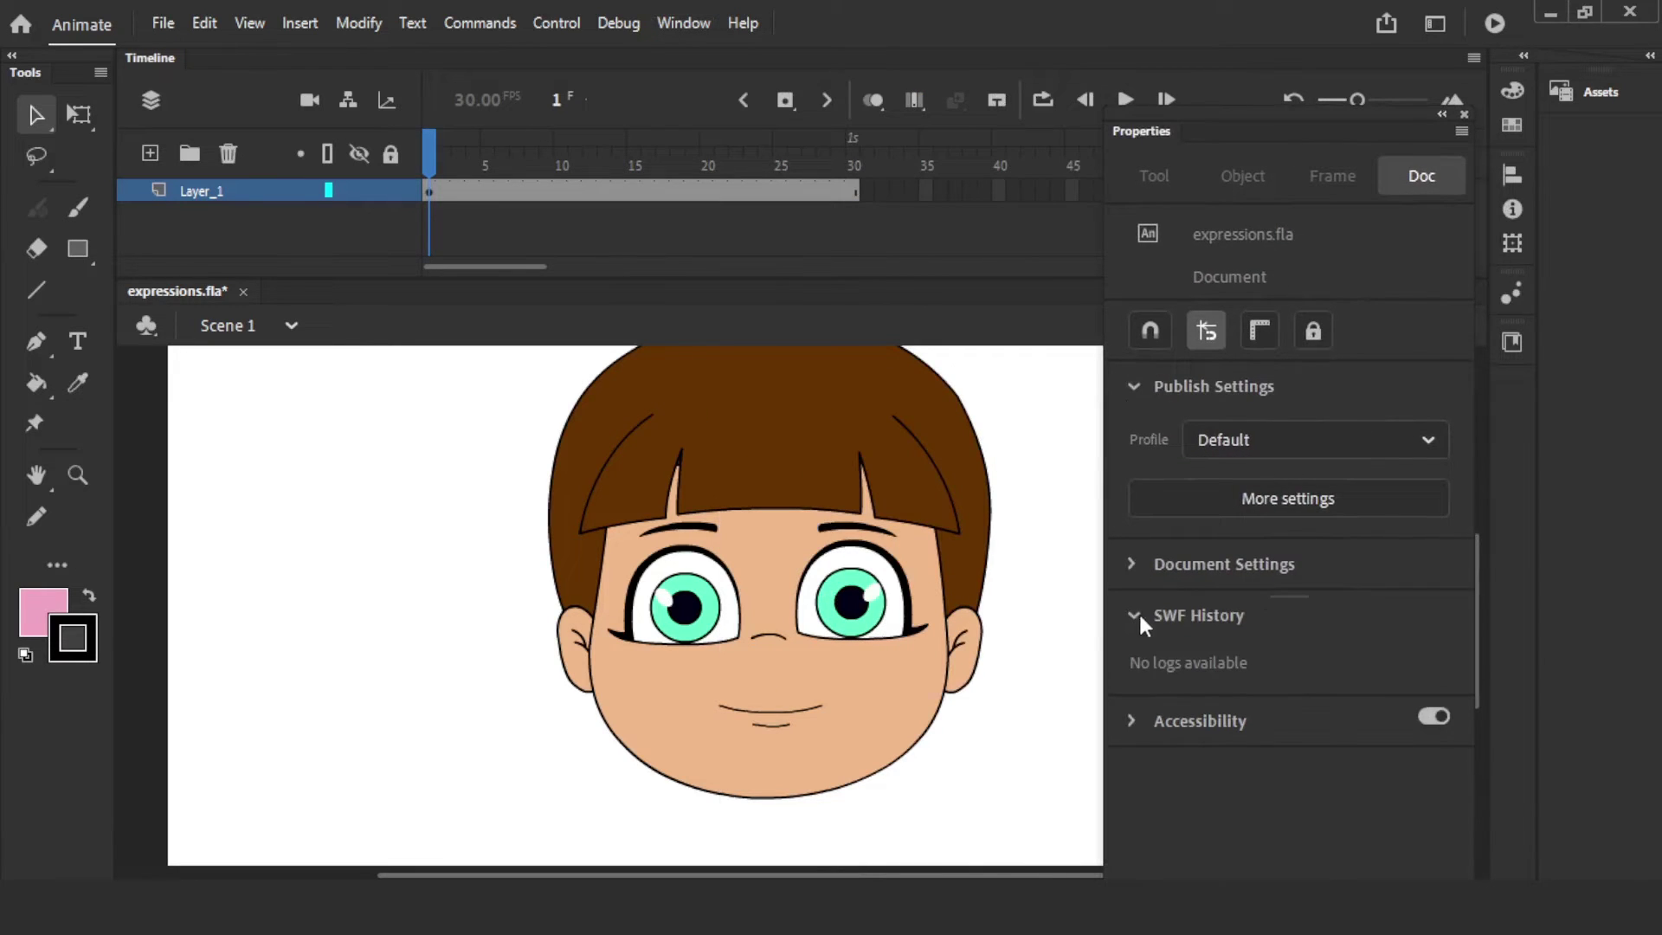
pyautogui.click(883, 597)
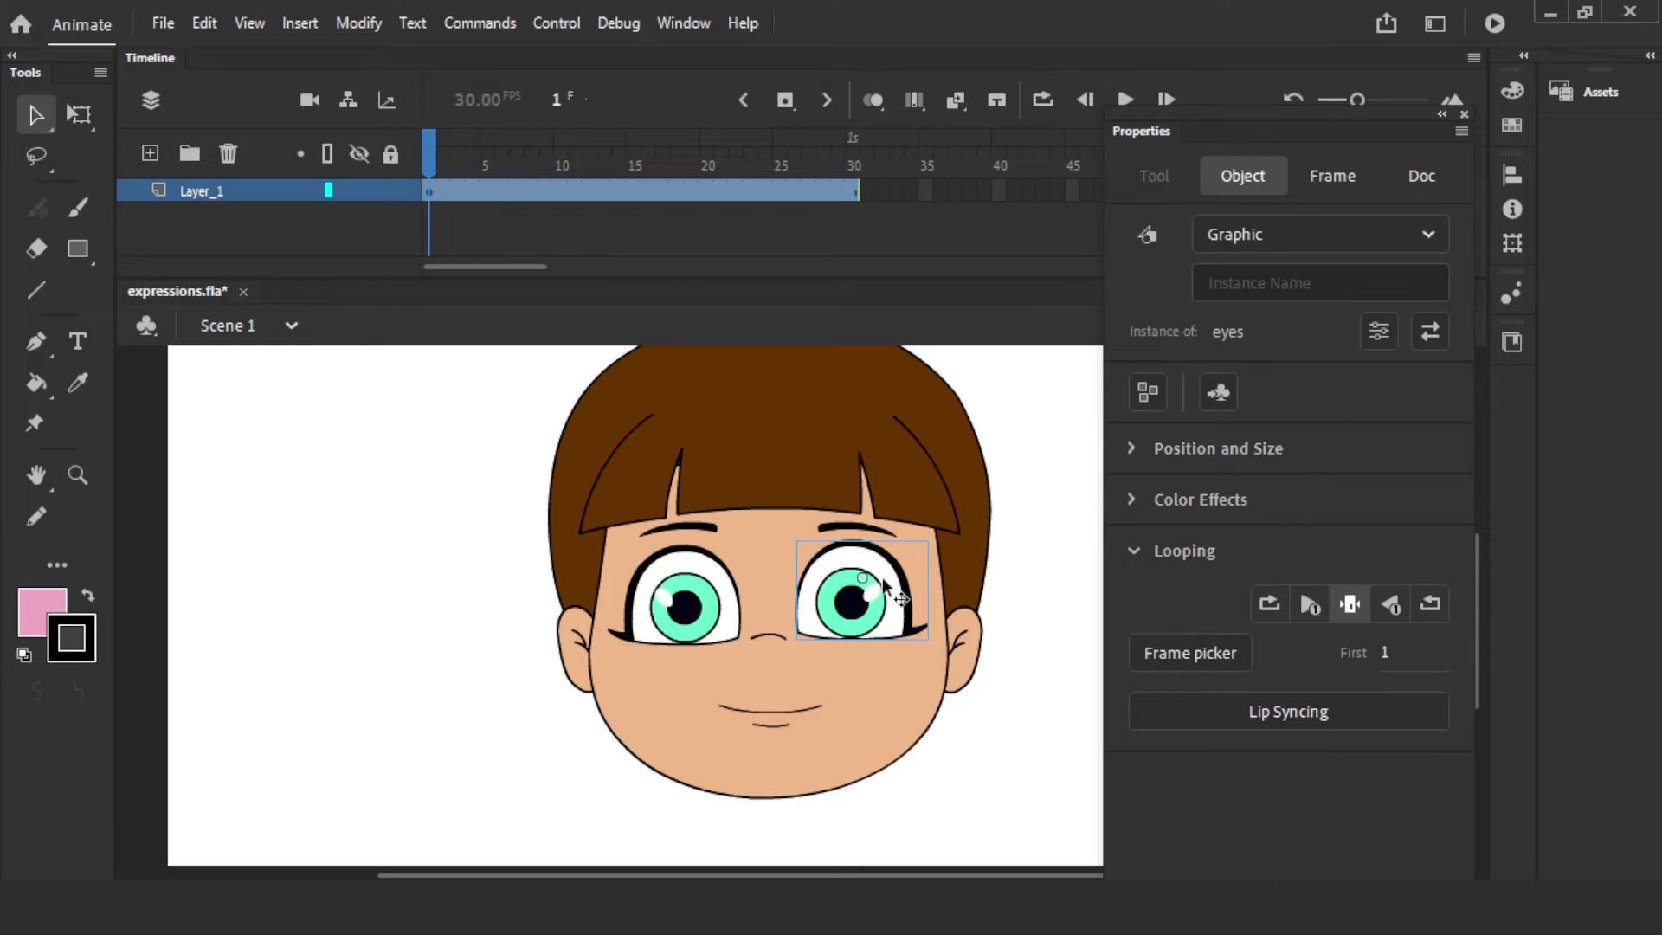
# - Detach that eye from the face and shift the rest of the head, including both ears, across the stage's left edge
pyautogui.moveTo(874, 616); pyautogui.dragTo(1066, 671)
pyautogui.moveTo(459, 415); pyautogui.dragTo(891, 668)
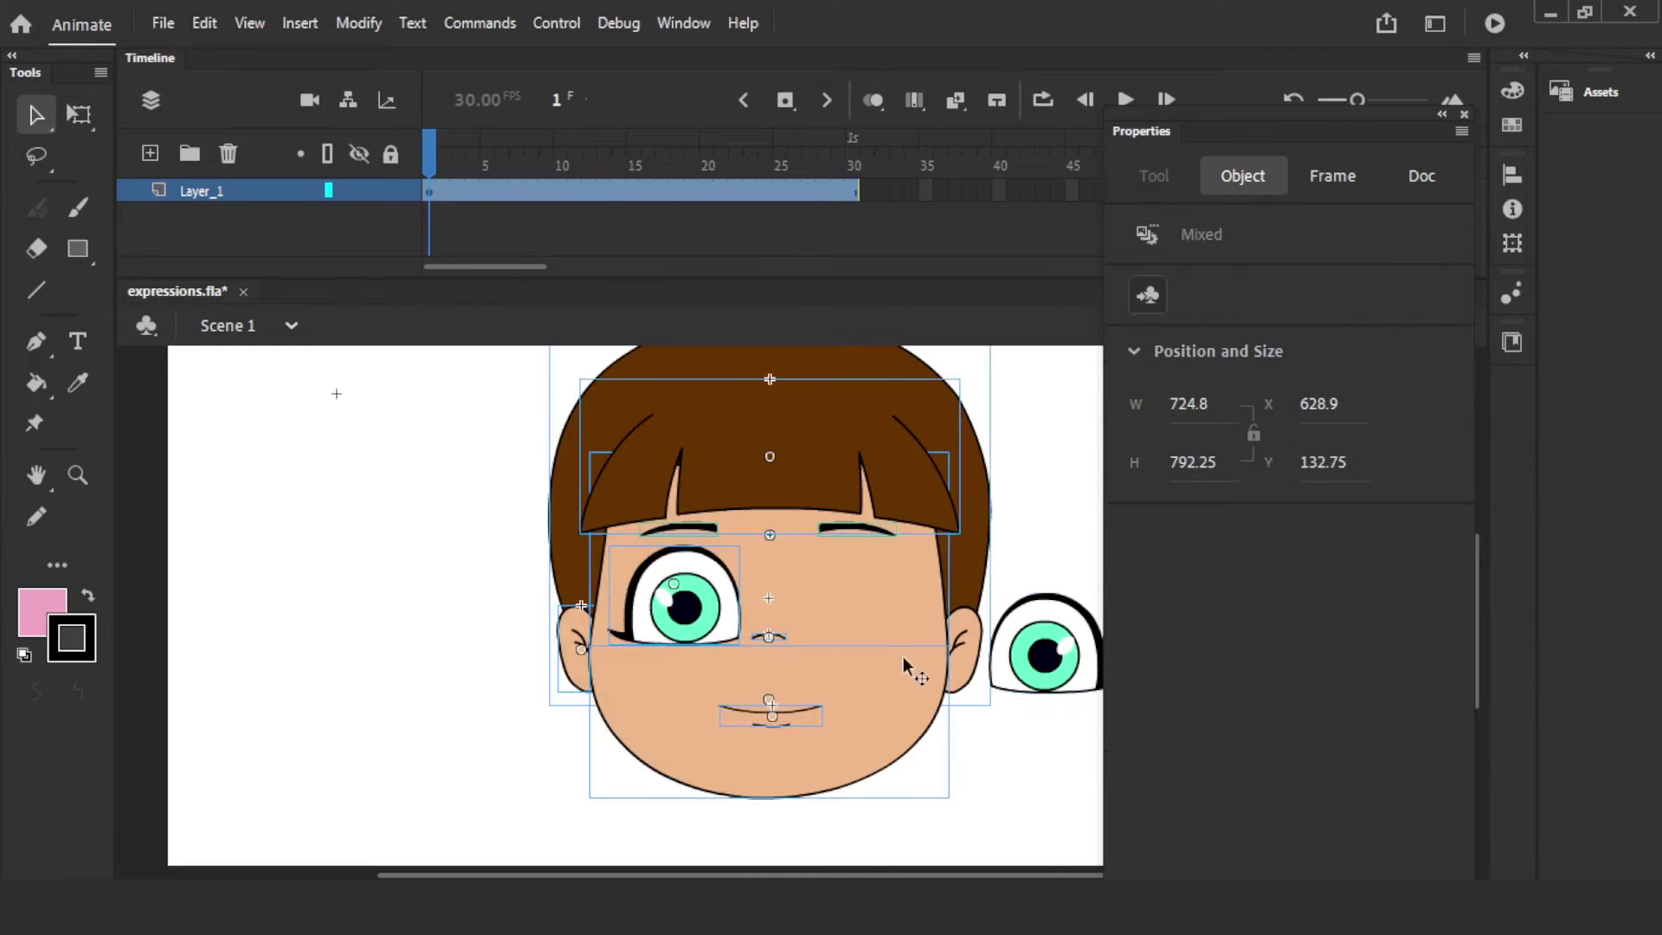
pyautogui.moveTo(955, 581); pyautogui.dragTo(431, 598)
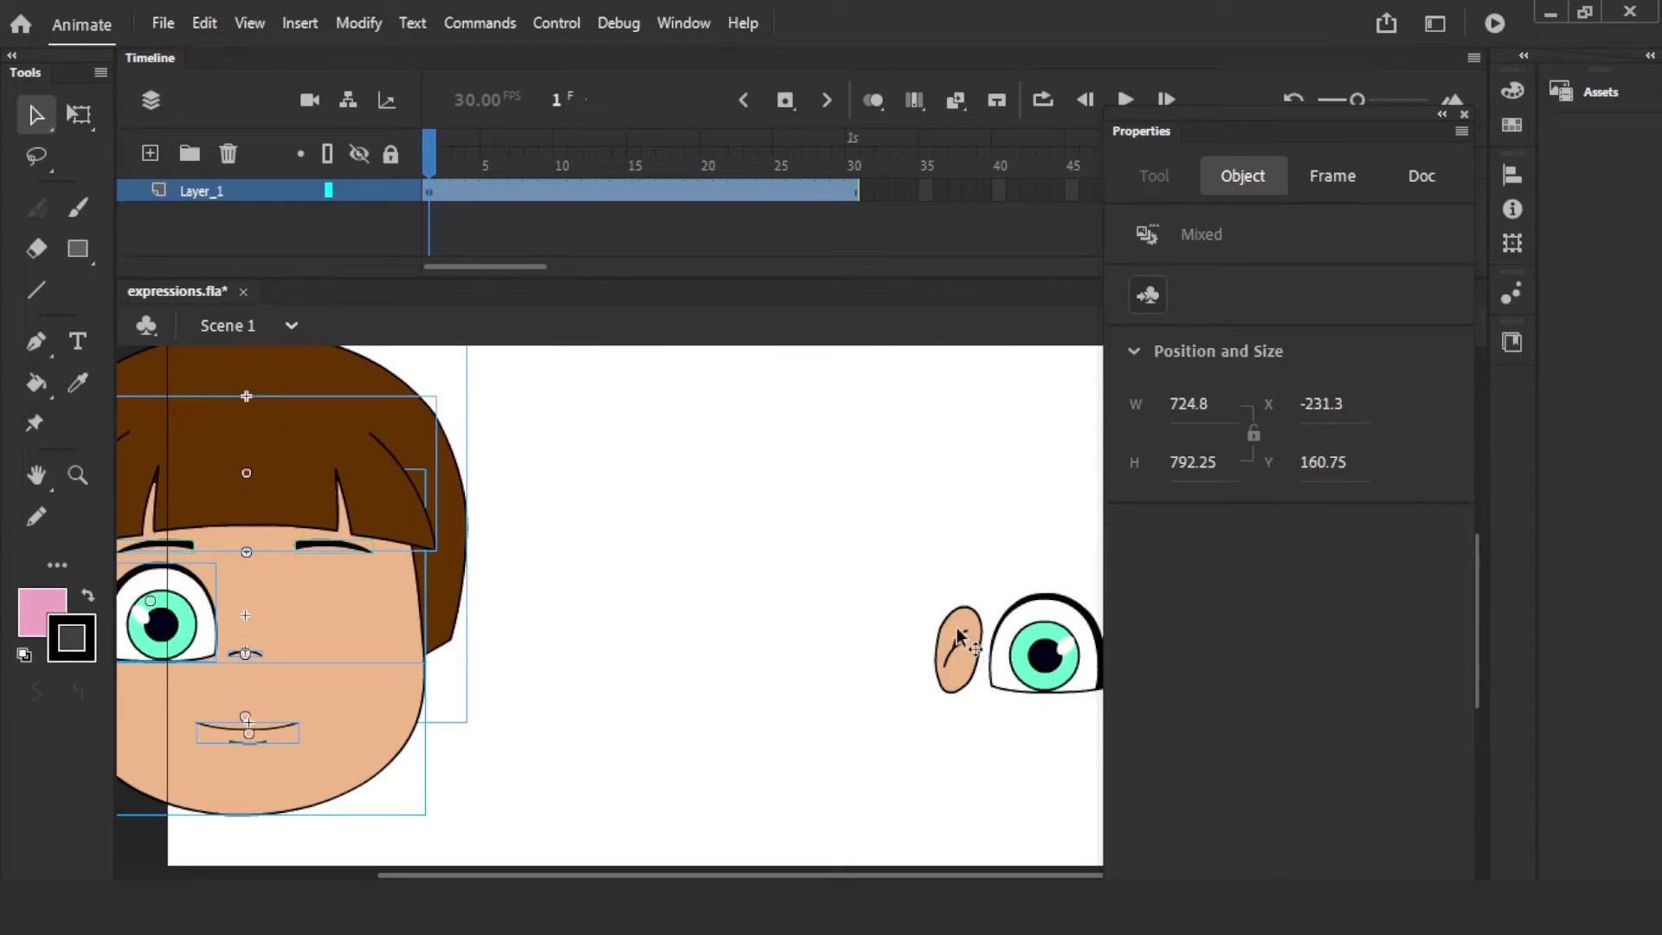
pyautogui.hotkey('ctrl', 'z')
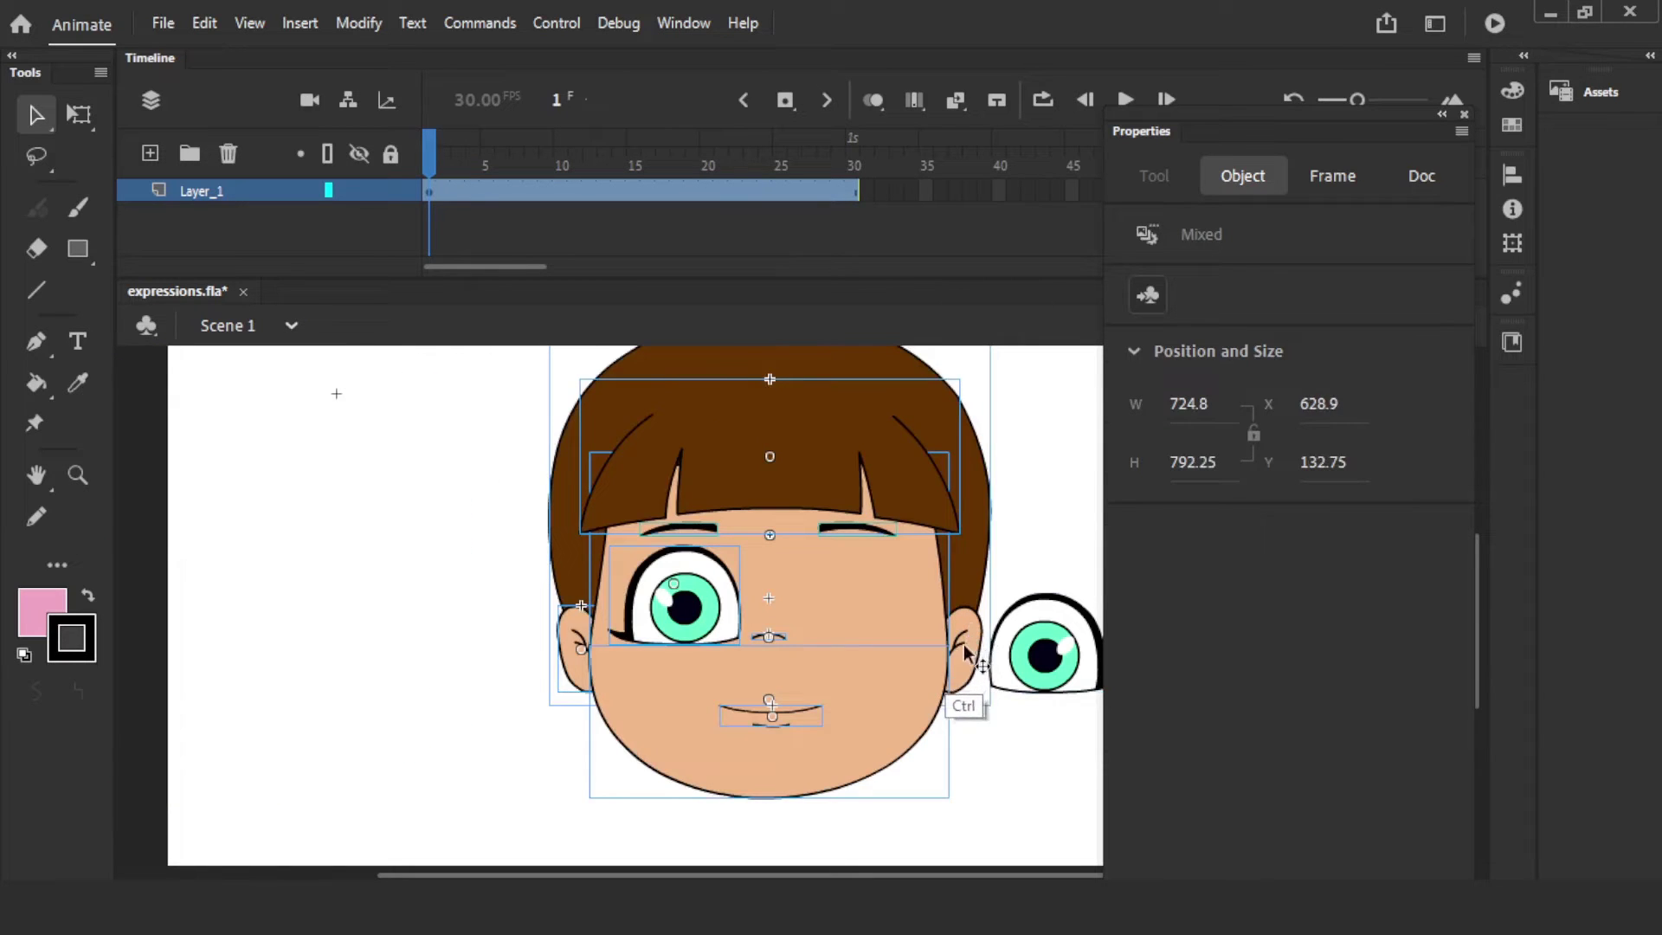
pyautogui.keyDown('shift'); pyautogui.click(966, 631); pyautogui.keyUp('shift')
pyautogui.moveTo(969, 548); pyautogui.dragTo(491, 604)
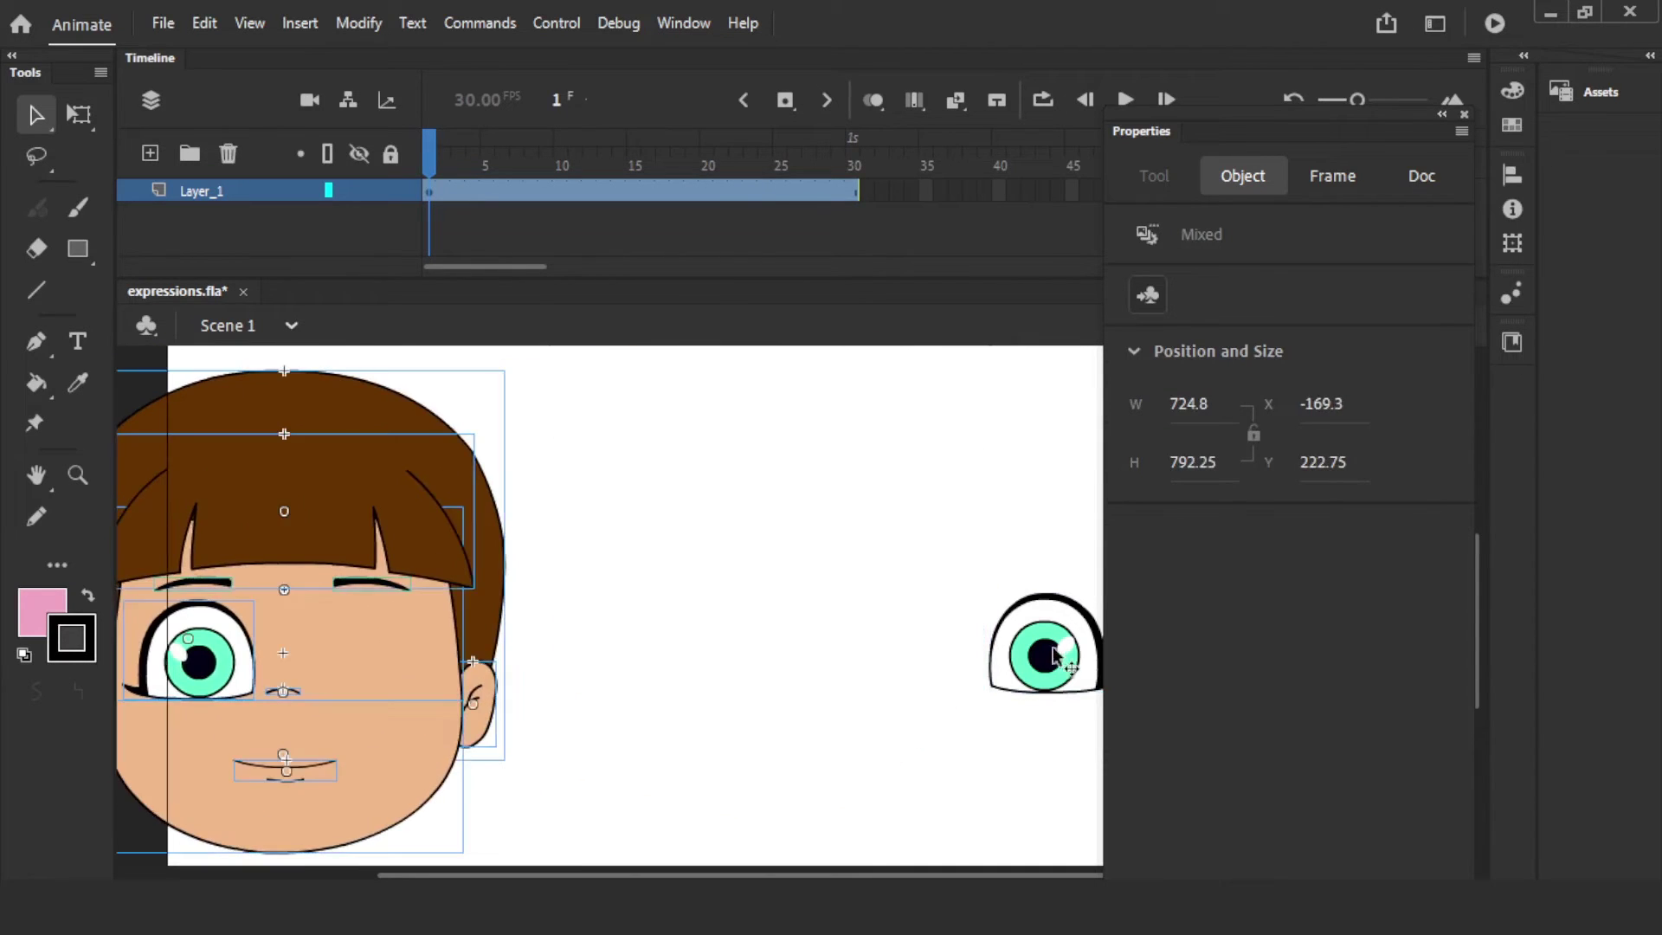
# - Move the detached eye to the open middle of the stage and enlarge it with Free Transform
pyautogui.moveTo(1048, 647); pyautogui.dragTo(736, 641)
pyautogui.press('q')
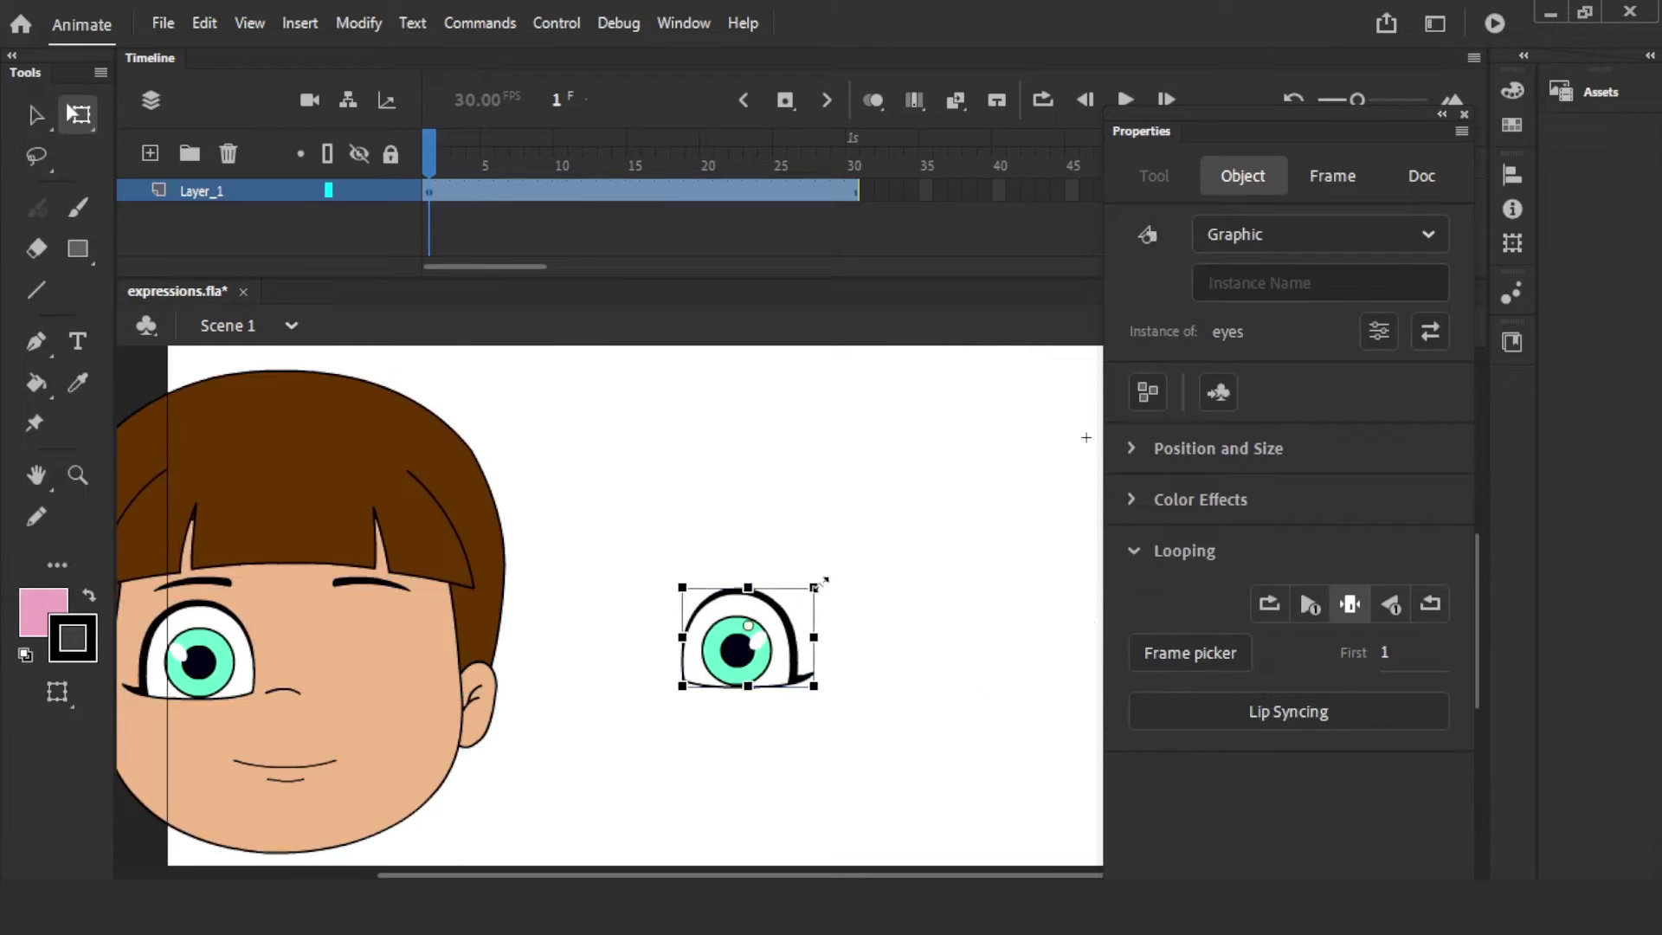
pyautogui.moveTo(812, 591); pyautogui.dragTo(862, 541)
pyautogui.click(891, 512)
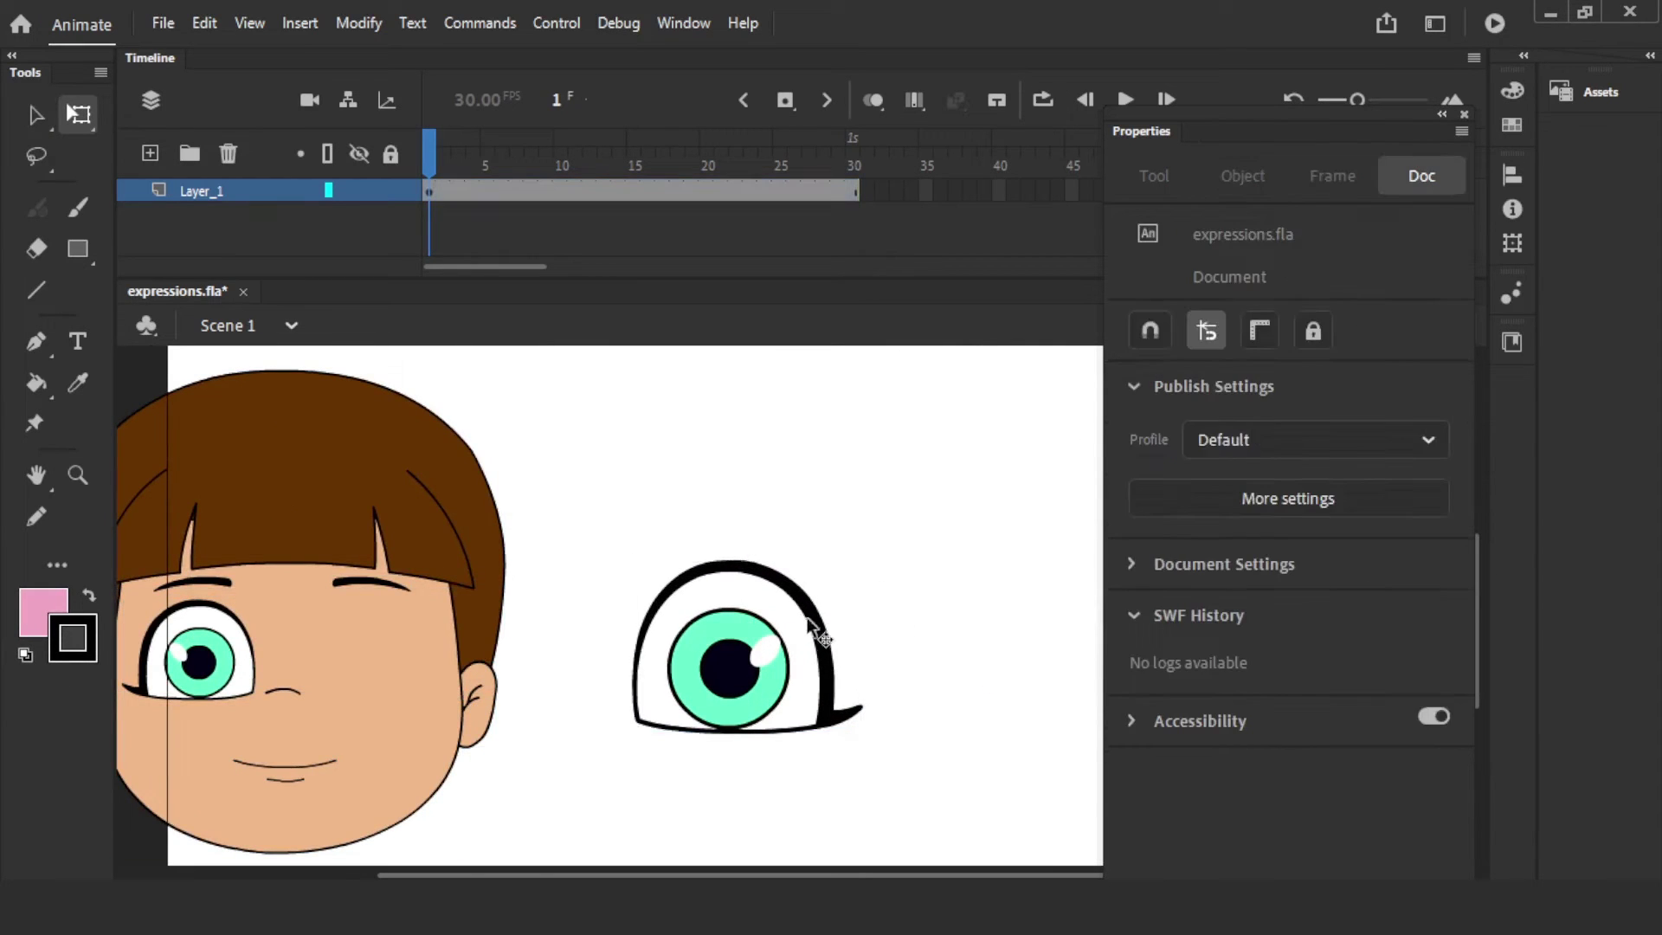
# - Open the enlarged eye's symbol, play it and step through its eyelid frames to frame 10, and return to Scene 1
pyautogui.click(813, 631)
pyautogui.doubleClick(802, 642)
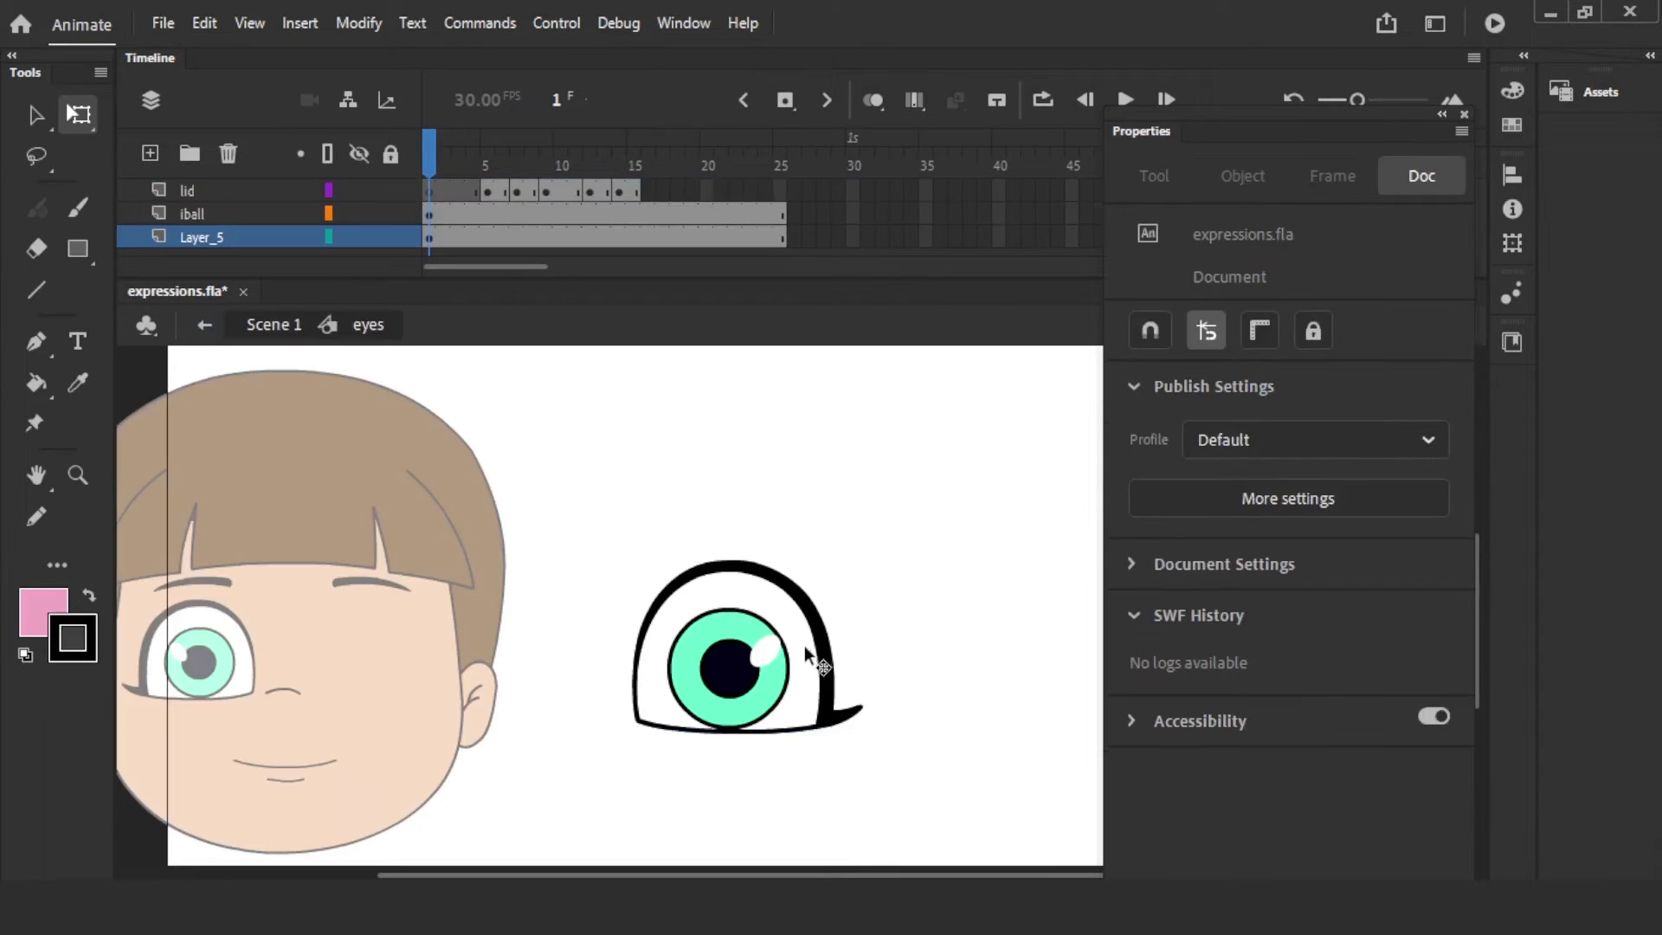
pyautogui.press('Return')
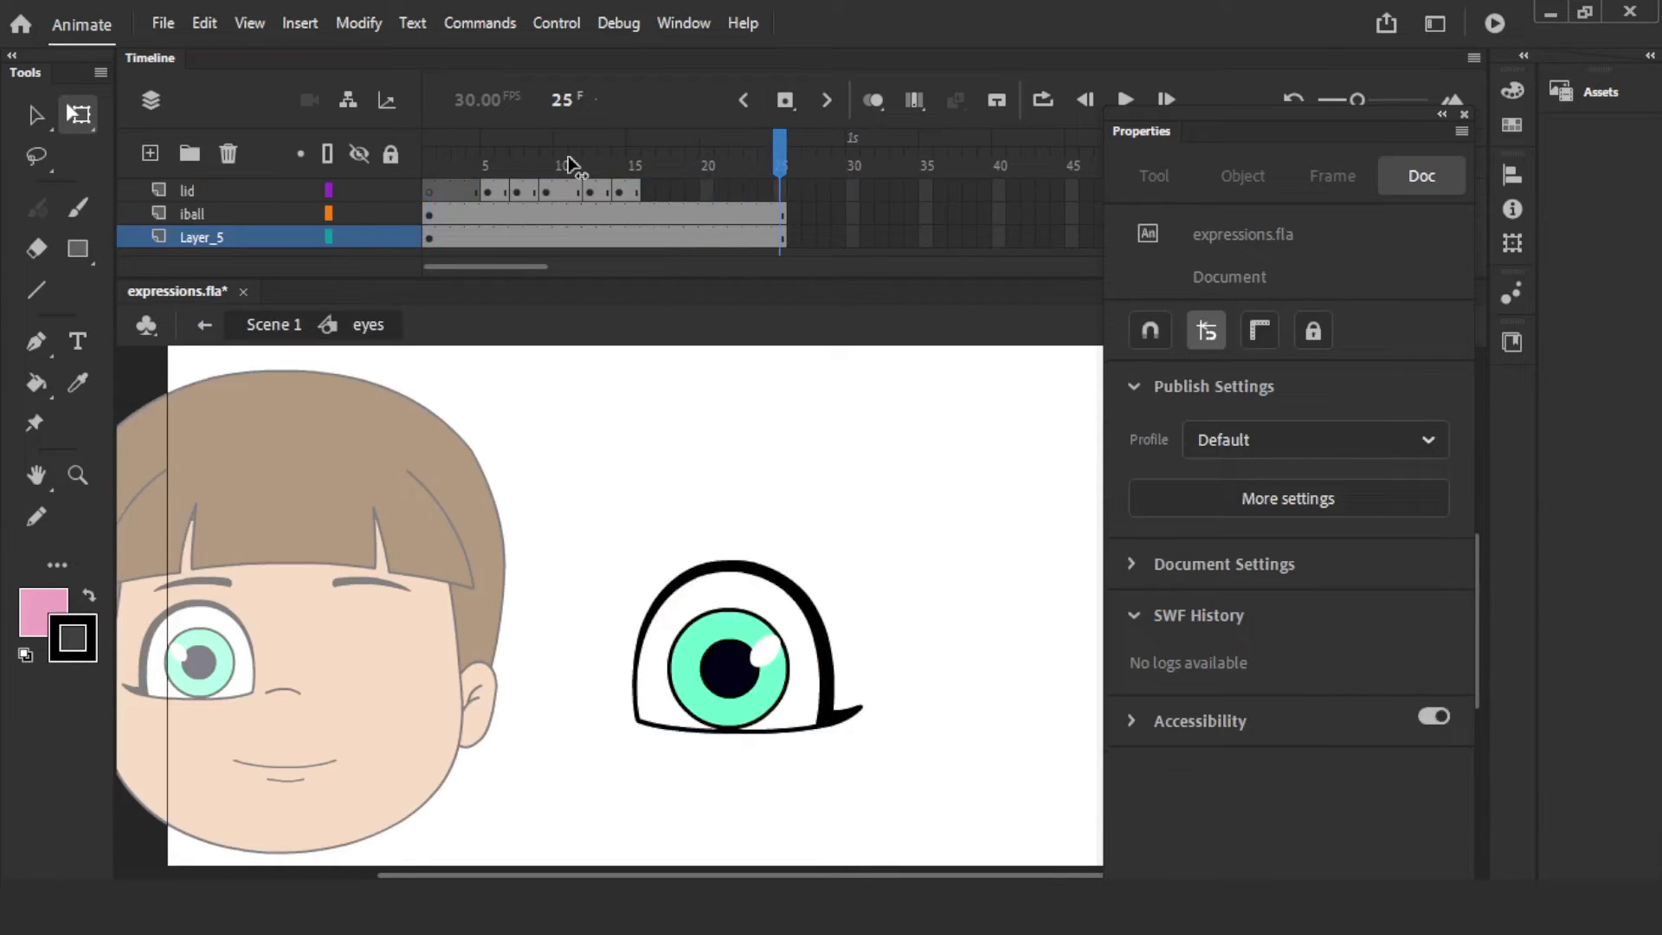
pyautogui.press('.')
pyautogui.press('.')
pyautogui.press('.')
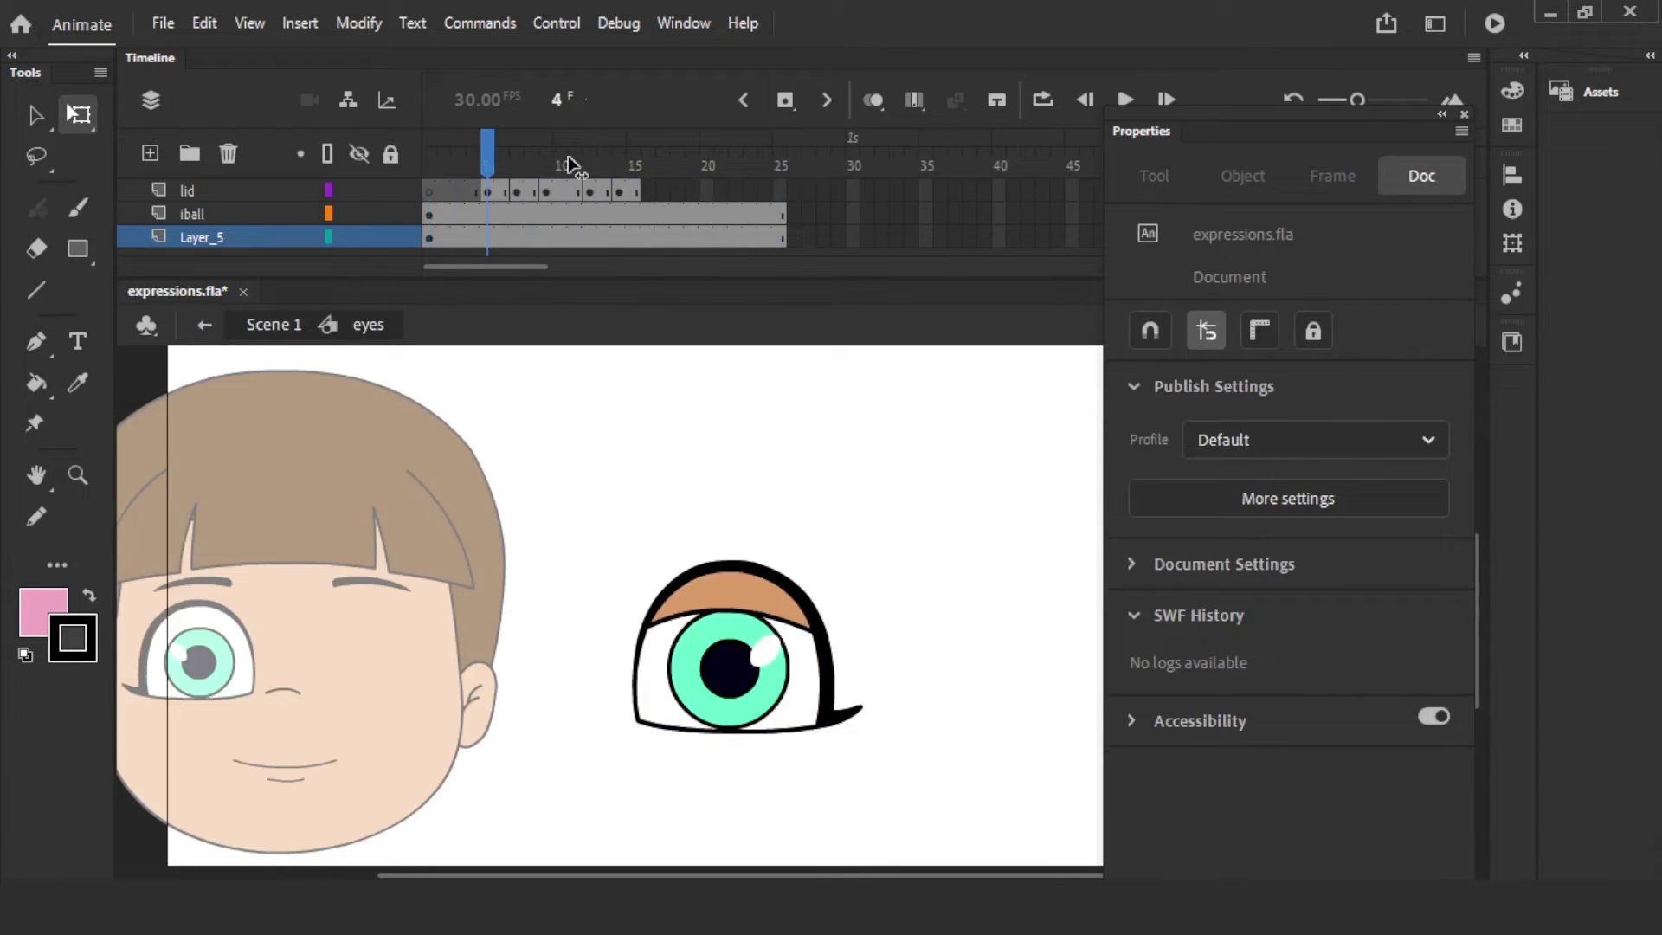
pyautogui.press('.')
pyautogui.press('.')
pyautogui.press('.')
pyautogui.press('.')
pyautogui.press('.')
pyautogui.press('.')
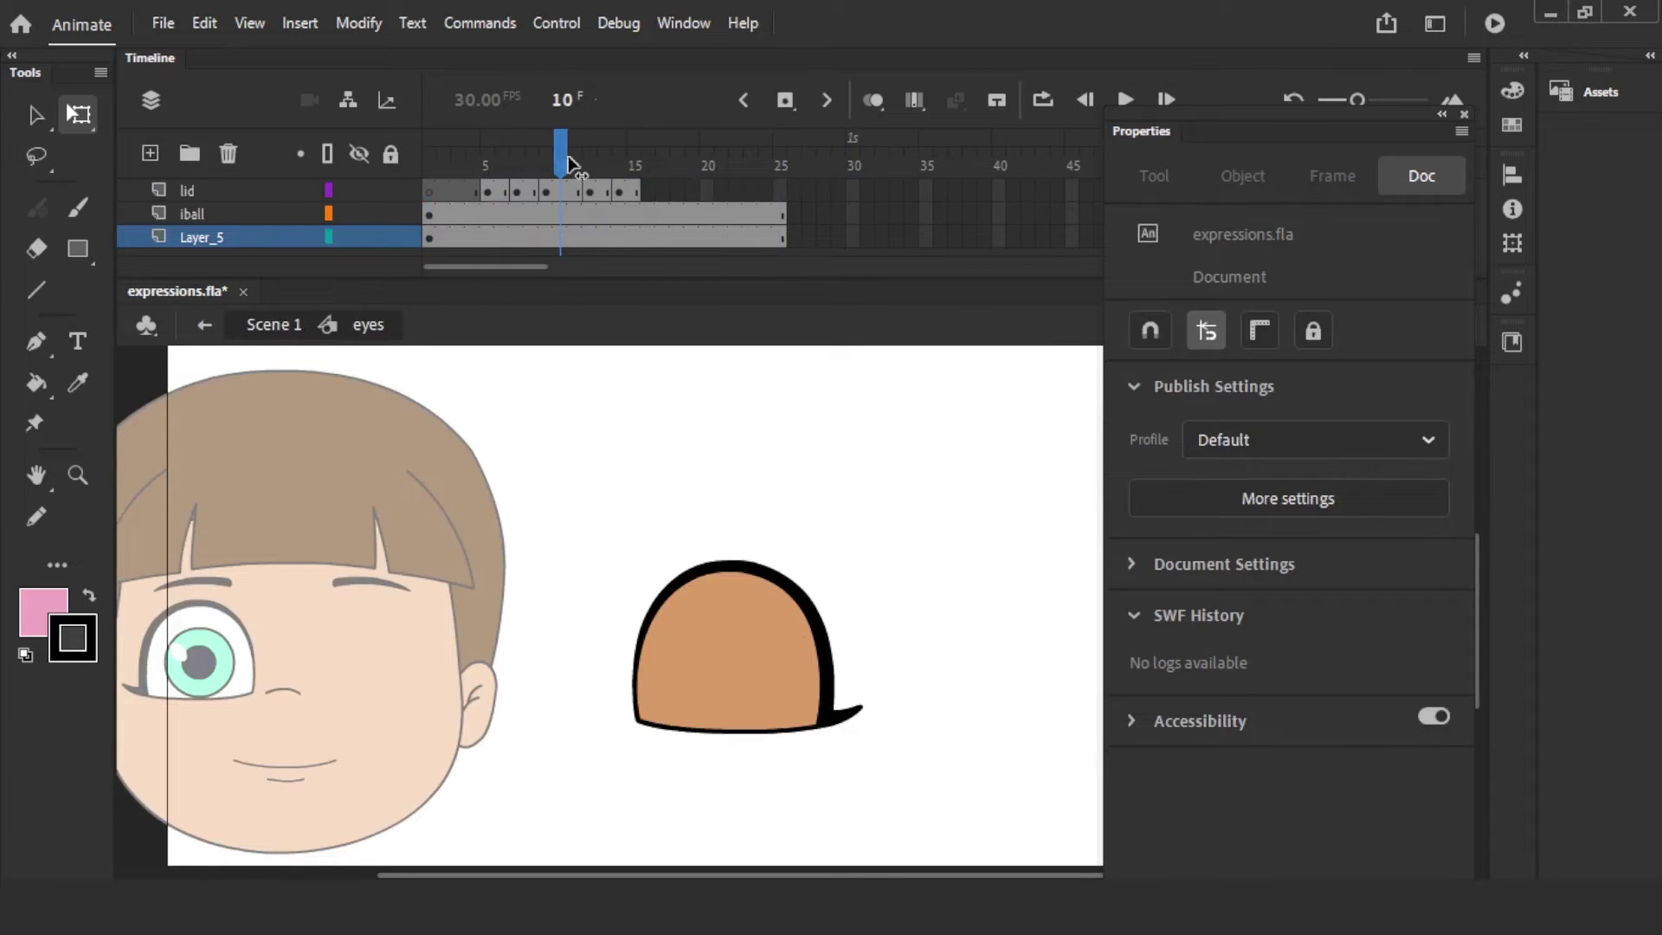
pyautogui.press('Return')
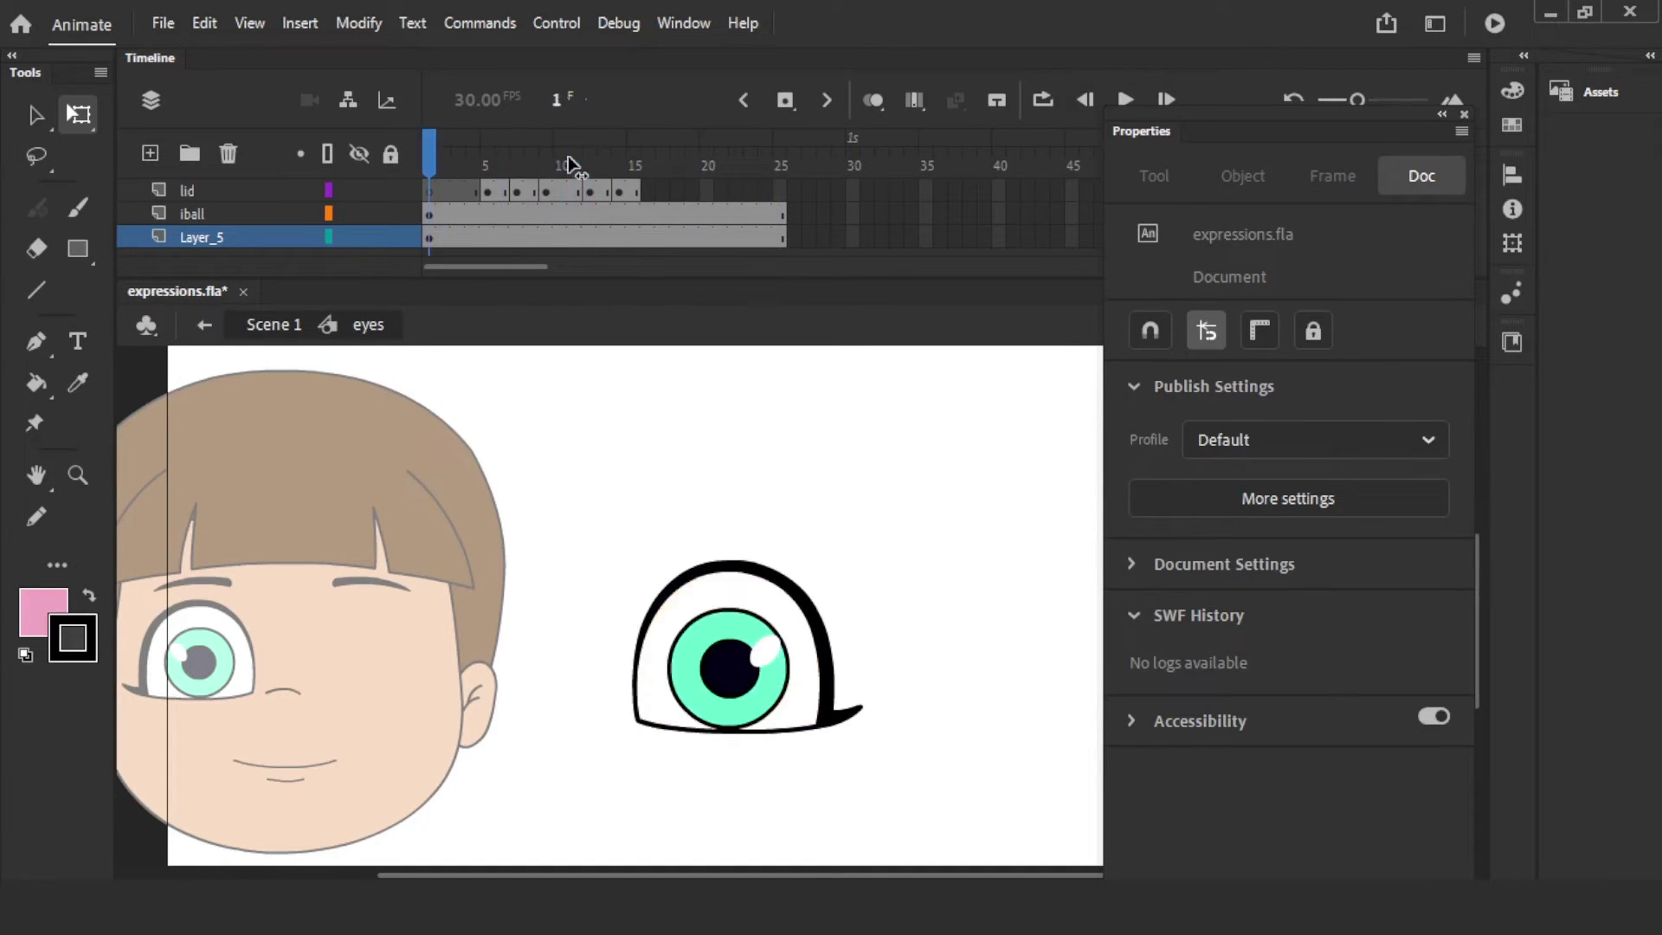
pyautogui.click(282, 326)
# - Set the enlarged eye's looping to play the graphic in loop and place the playhead at frame 1
pyautogui.click(891, 507)
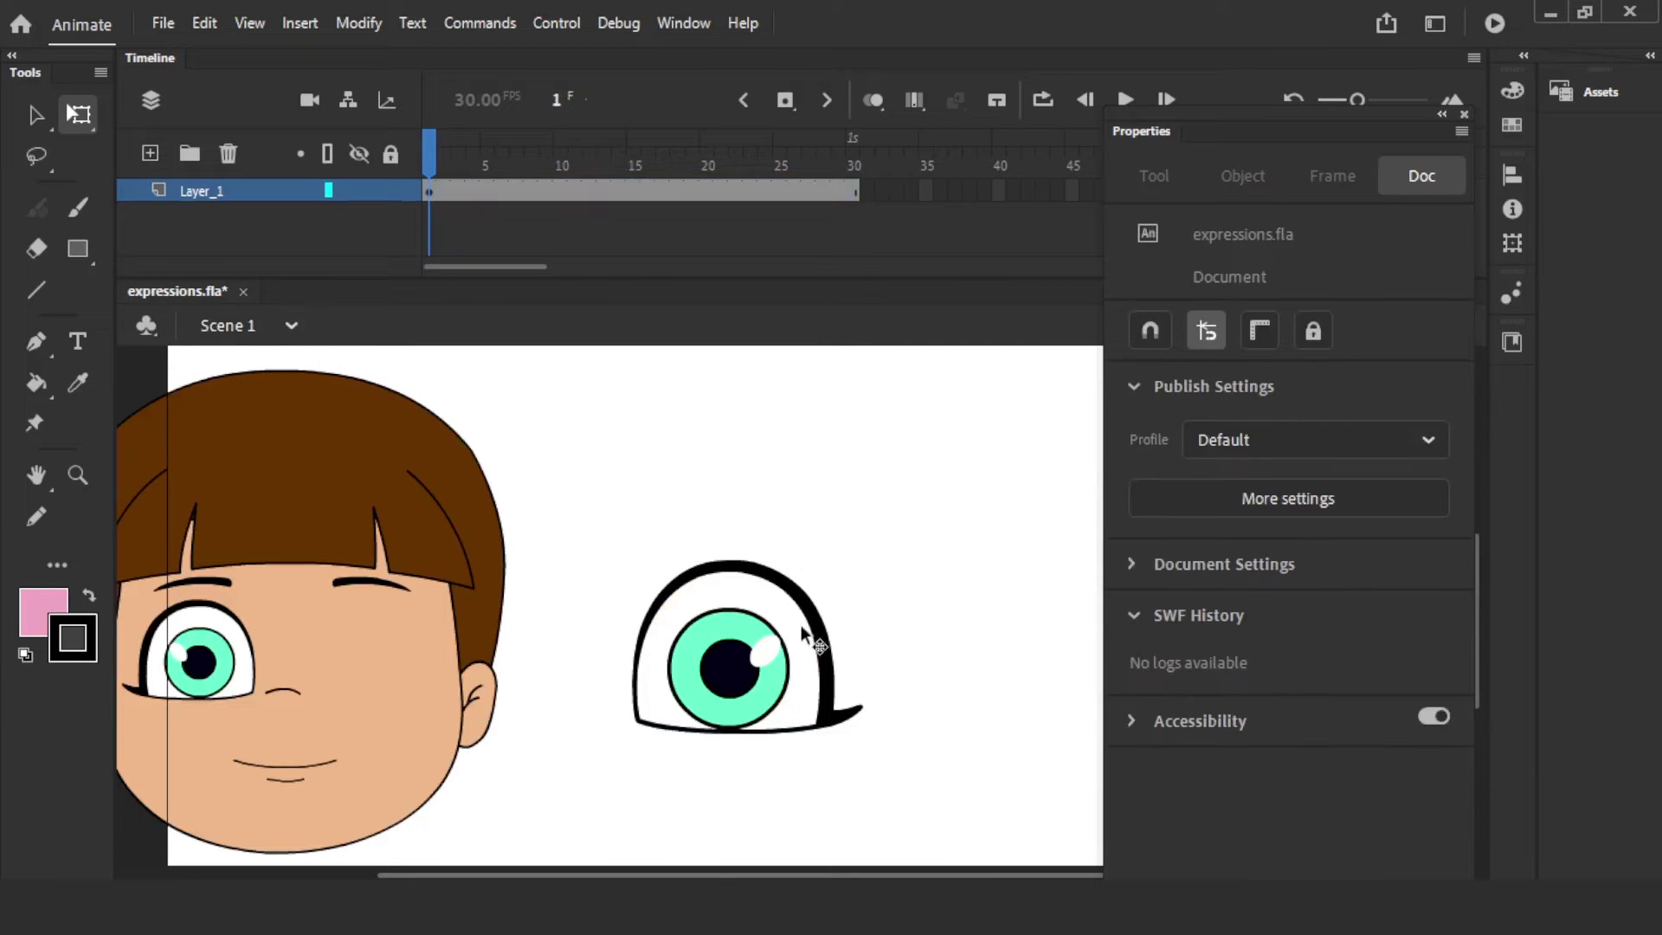
pyautogui.click(784, 637)
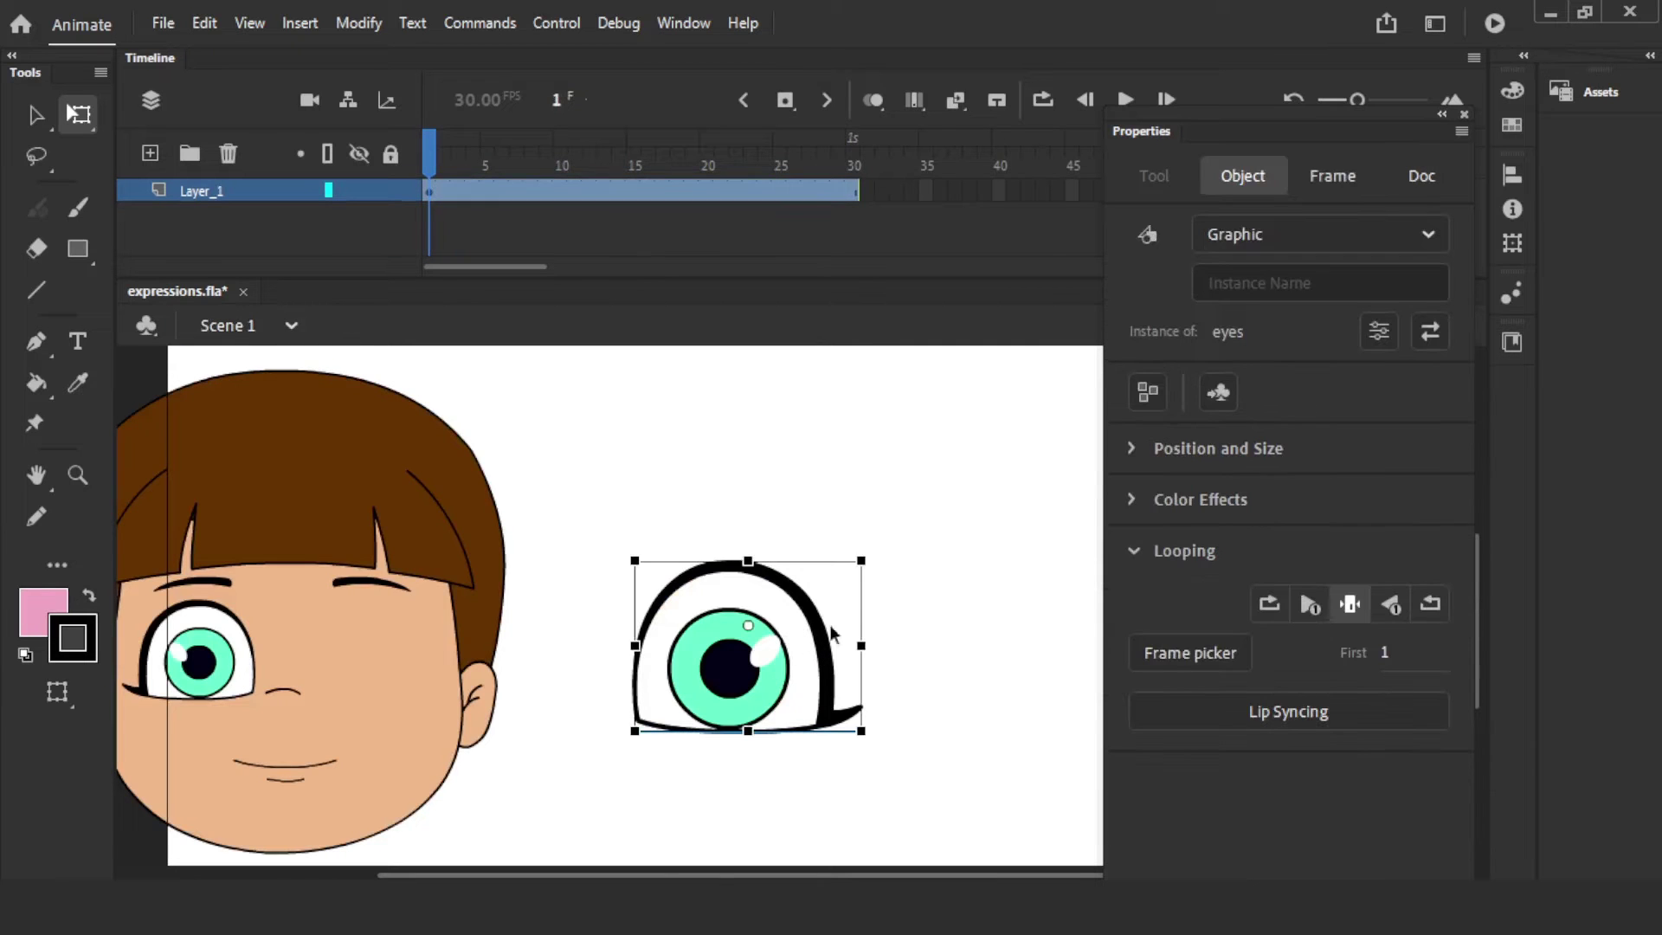
pyautogui.click(1268, 606)
pyautogui.moveTo(539, 164); pyautogui.dragTo(428, 165)
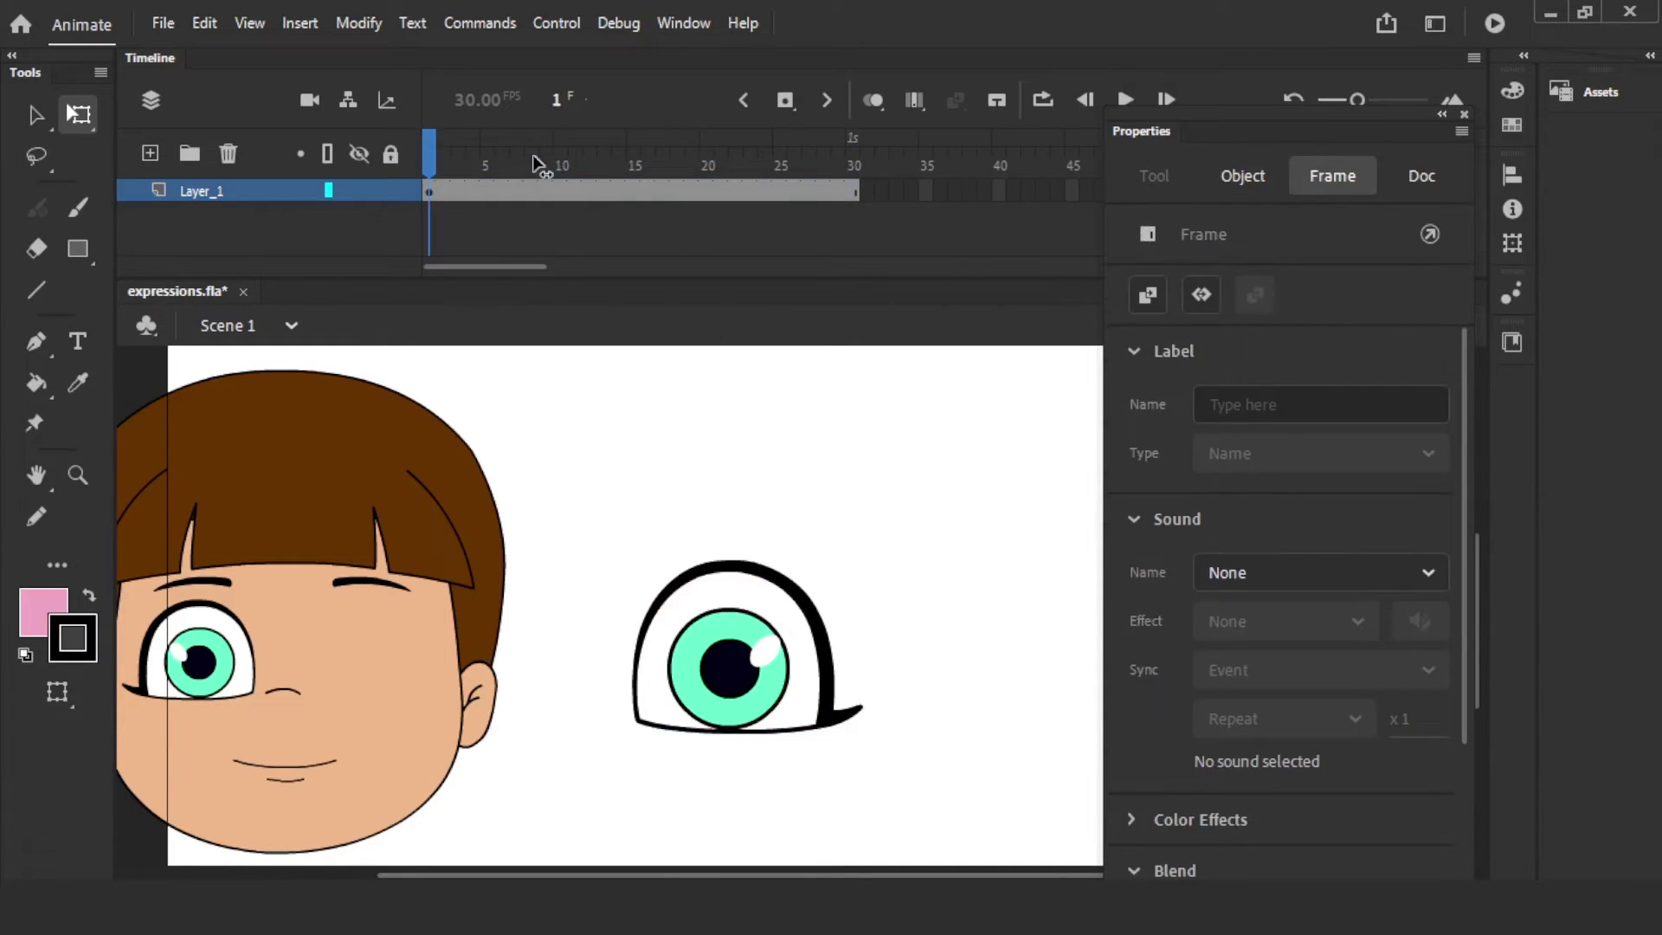
# - Select all parts of the head and move them off the stage to its left, leaving only the enlarged eye on it
pyautogui.click(573, 403)
pyautogui.moveTo(573, 389); pyautogui.dragTo(156, 810)
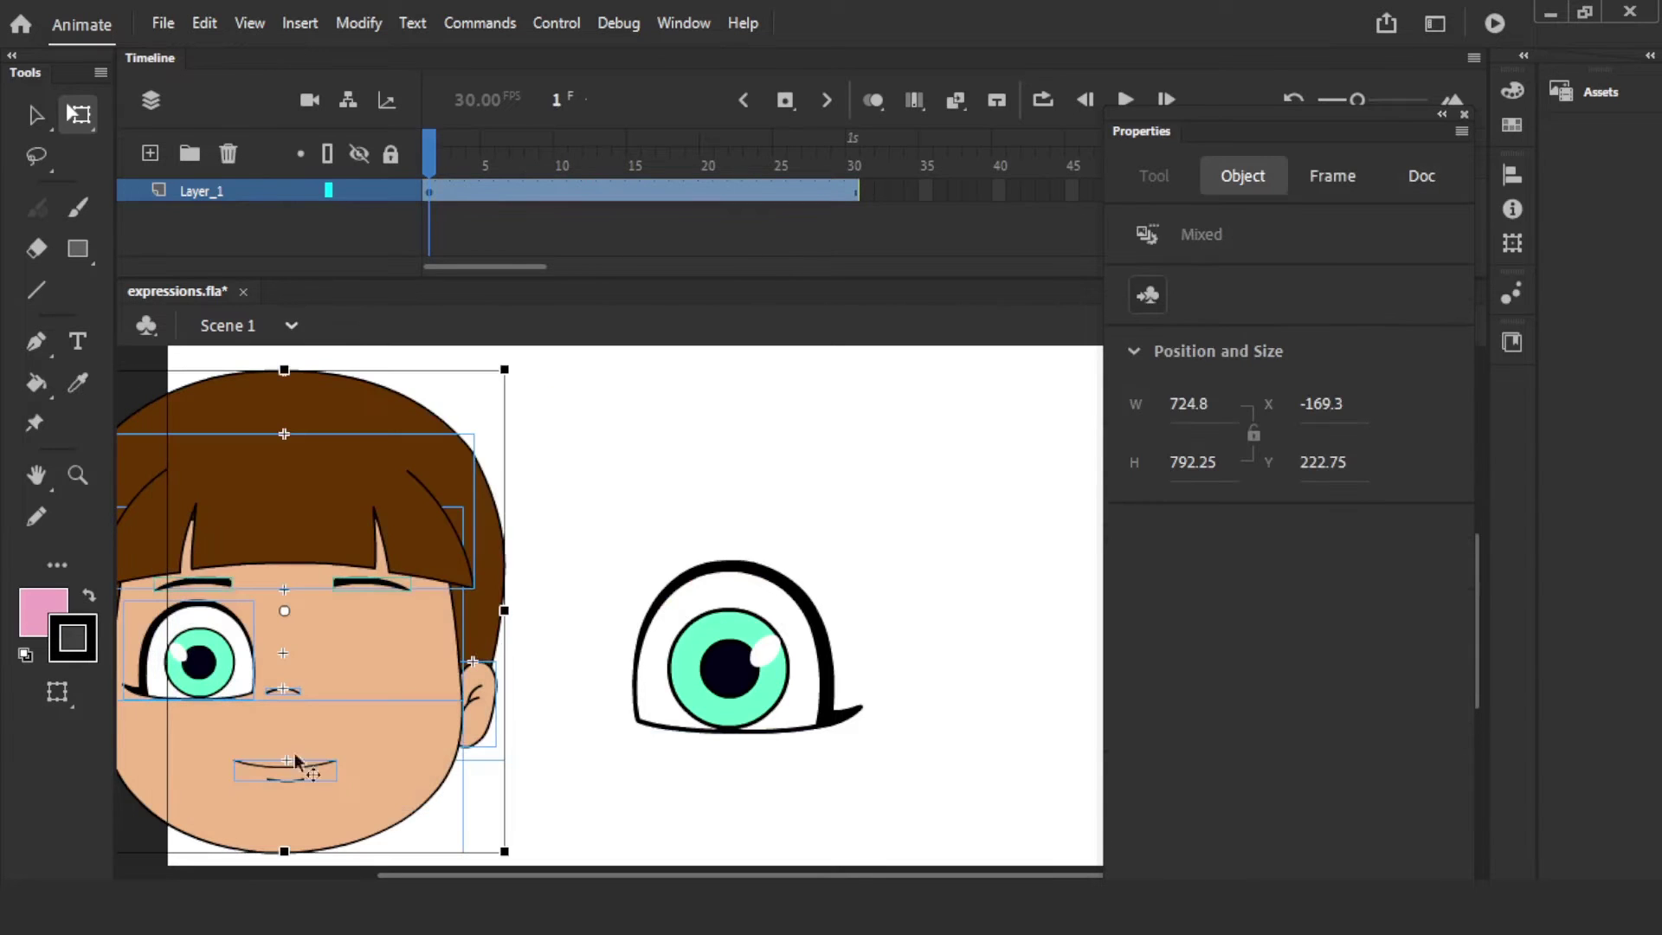
pyautogui.hotkey('ctrl', '-')
pyautogui.moveTo(349, 430); pyautogui.dragTo(859, 777)
pyautogui.click(714, 475)
pyautogui.moveTo(713, 475); pyautogui.dragTo(399, 793)
pyautogui.moveTo(680, 658); pyautogui.dragTo(476, 680)
pyautogui.hotkey('ctrl', '=')
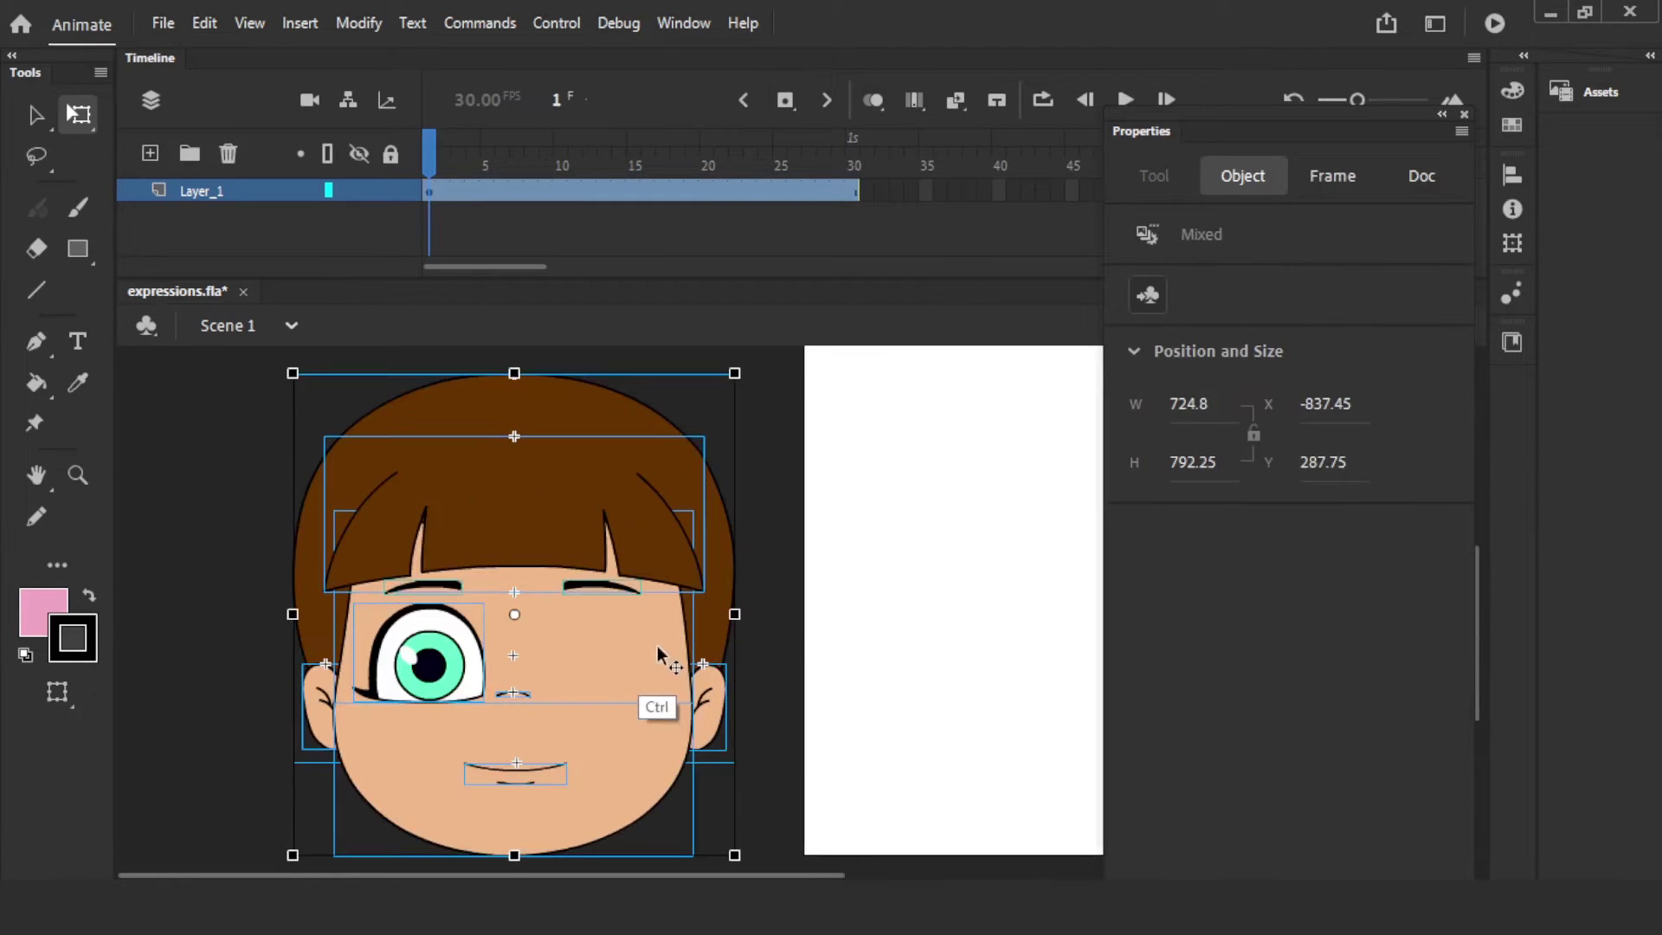
pyautogui.moveTo(979, 566); pyautogui.dragTo(346, 612)
pyautogui.moveTo(791, 636); pyautogui.dragTo(753, 571)
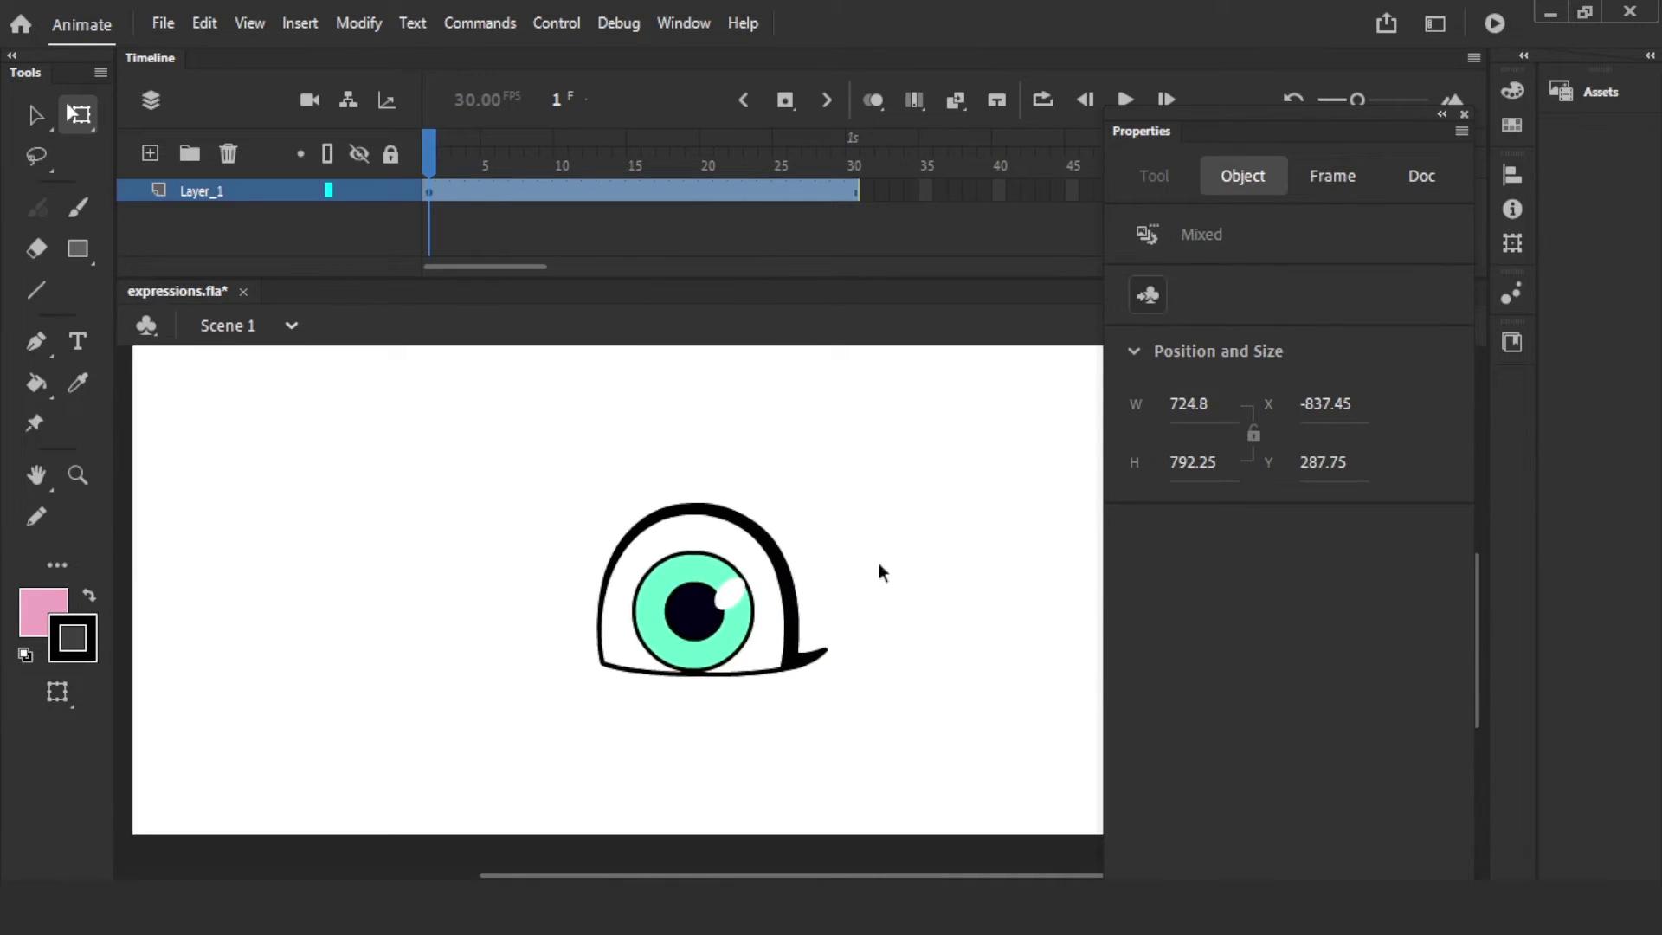
# - Play the Scene 1 timeline to preview the eye's looped blinking, and return the playhead to frame 1
pyautogui.click(879, 552)
pyautogui.click(724, 571)
pyautogui.click(724, 570)
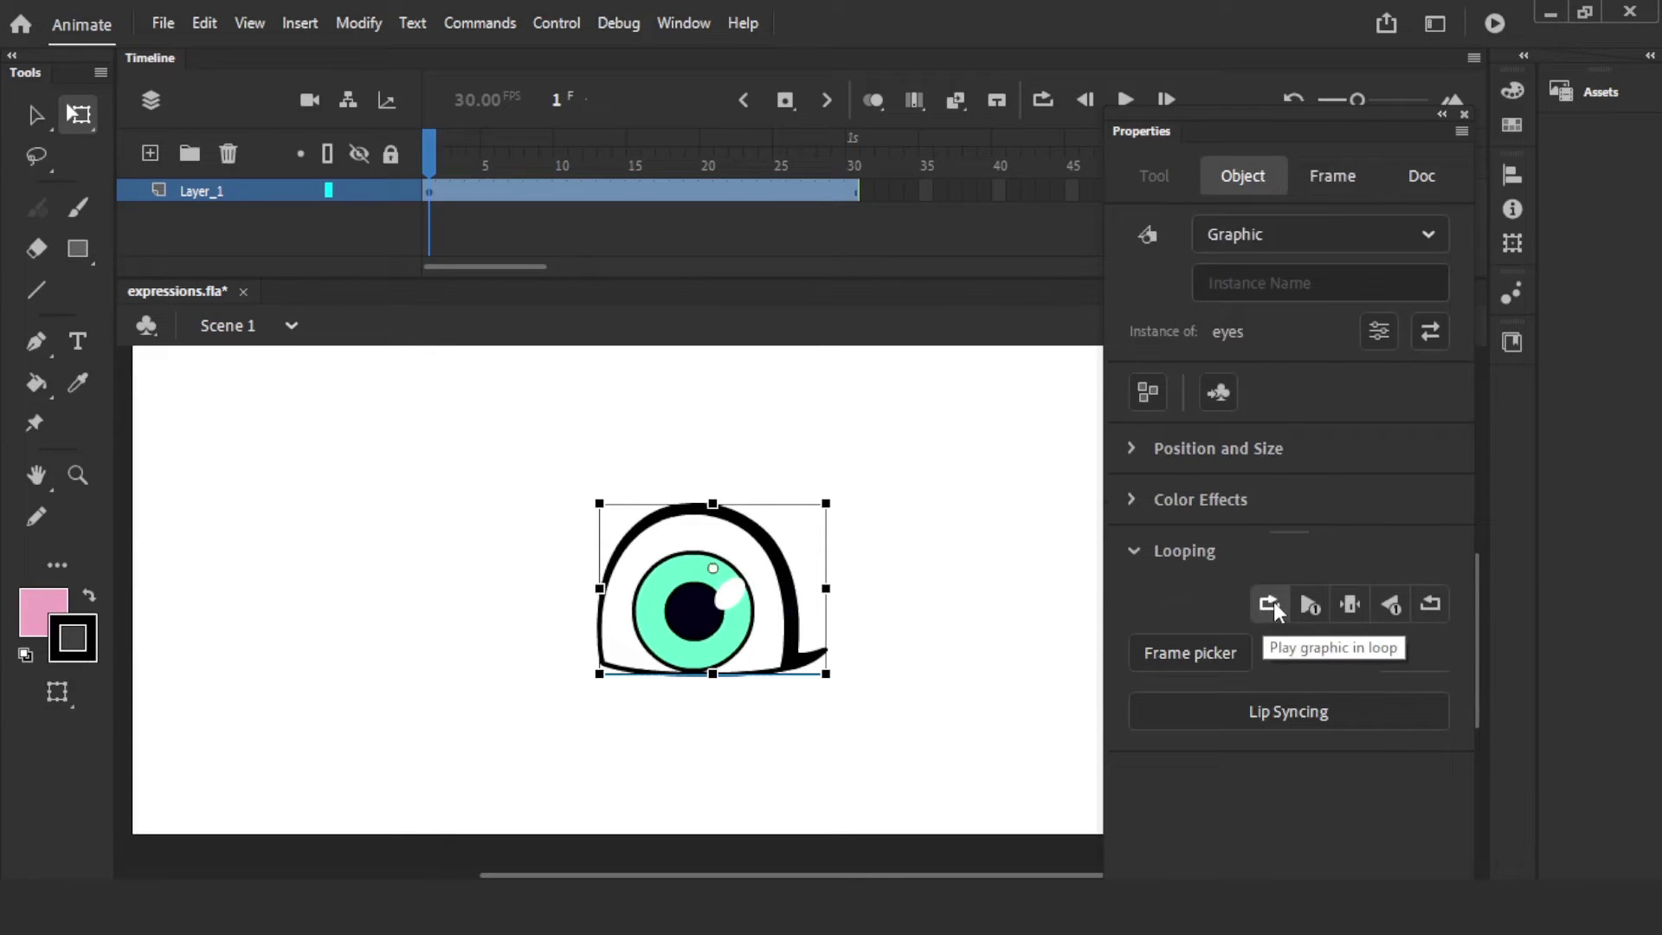
pyautogui.click(357, 218)
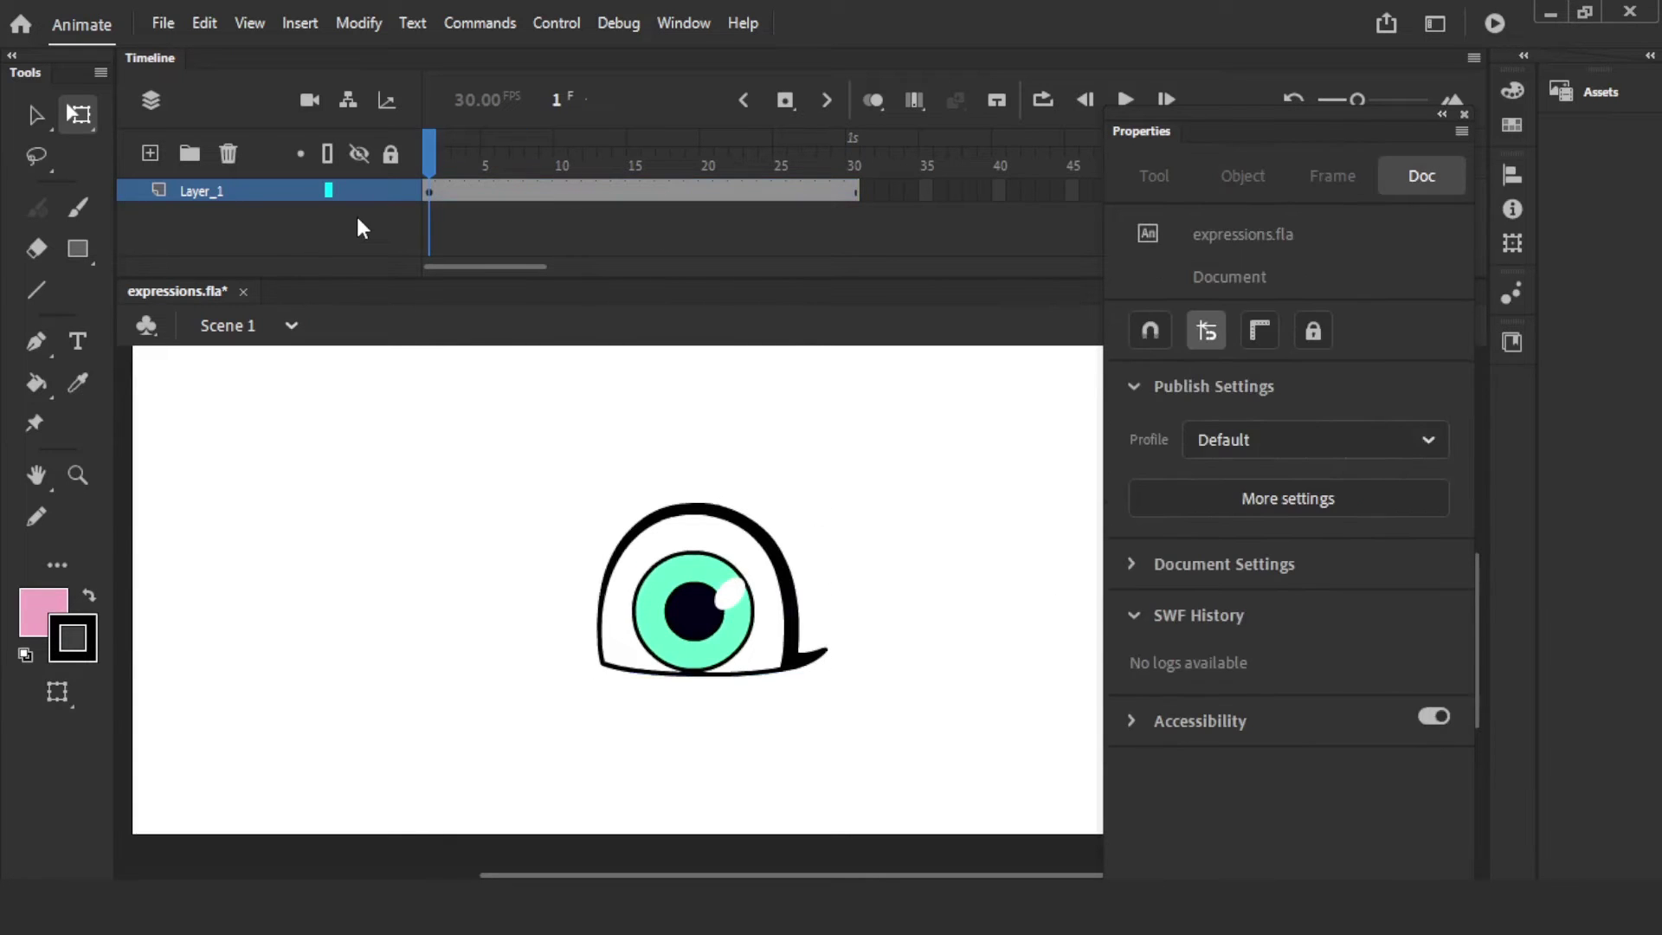
pyautogui.press('Return')
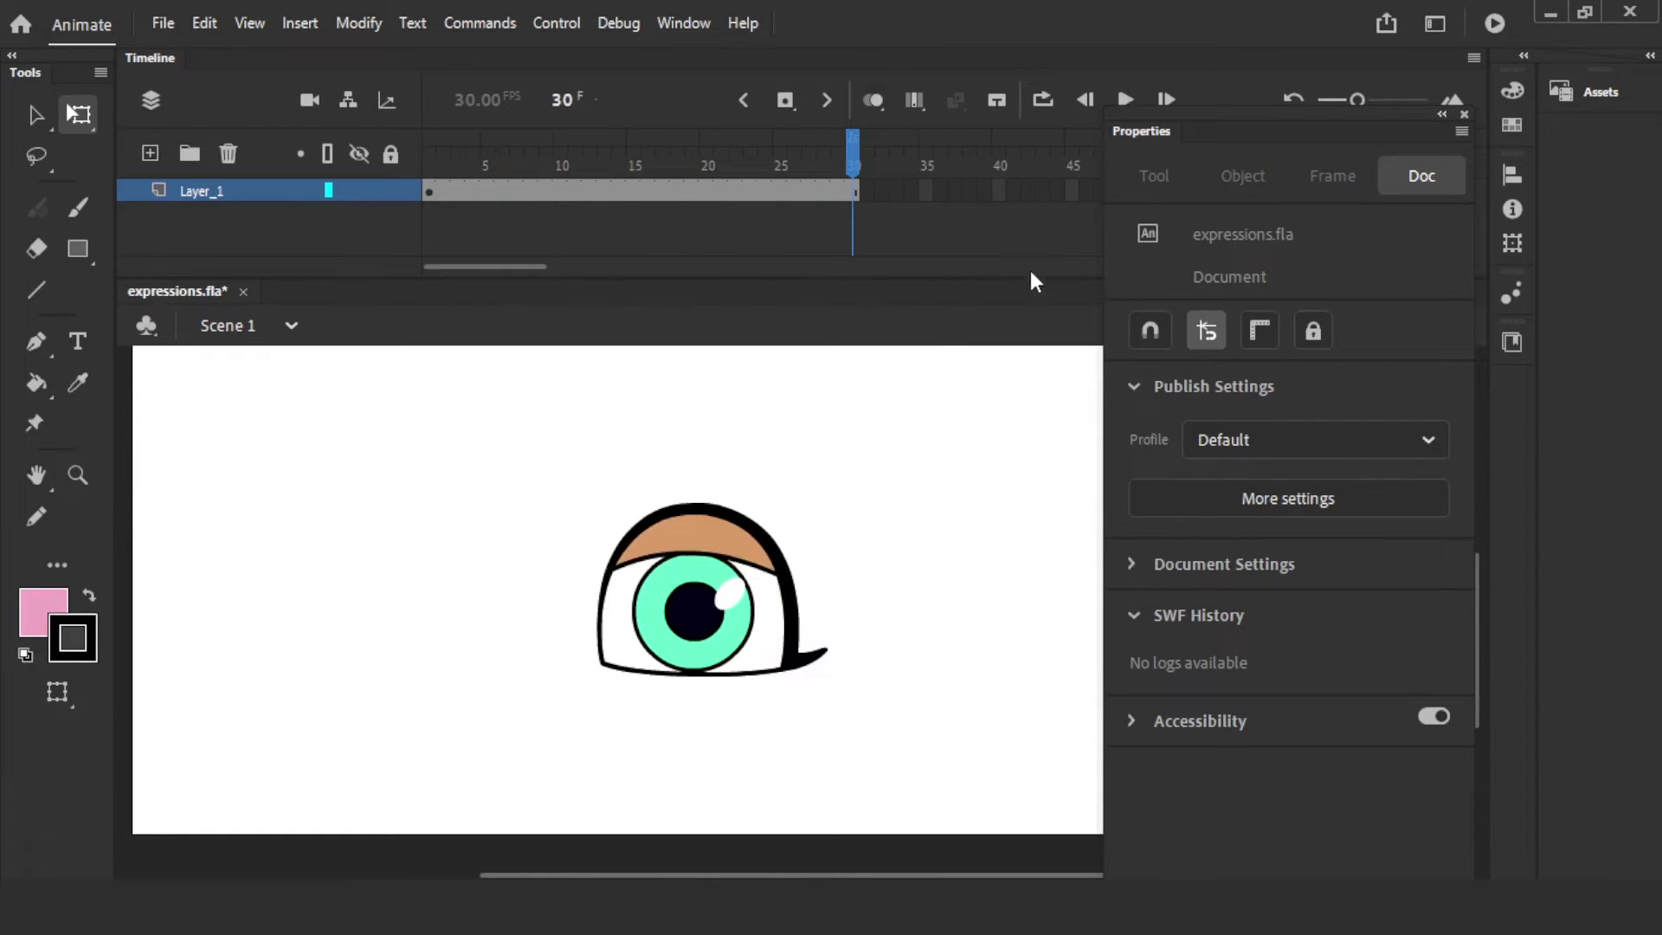
pyautogui.hotkey('shift', ',')
# - Set the enlarged eye's looping to play the graphic once and preview it over the Scene 1 timeline
pyautogui.click(727, 572)
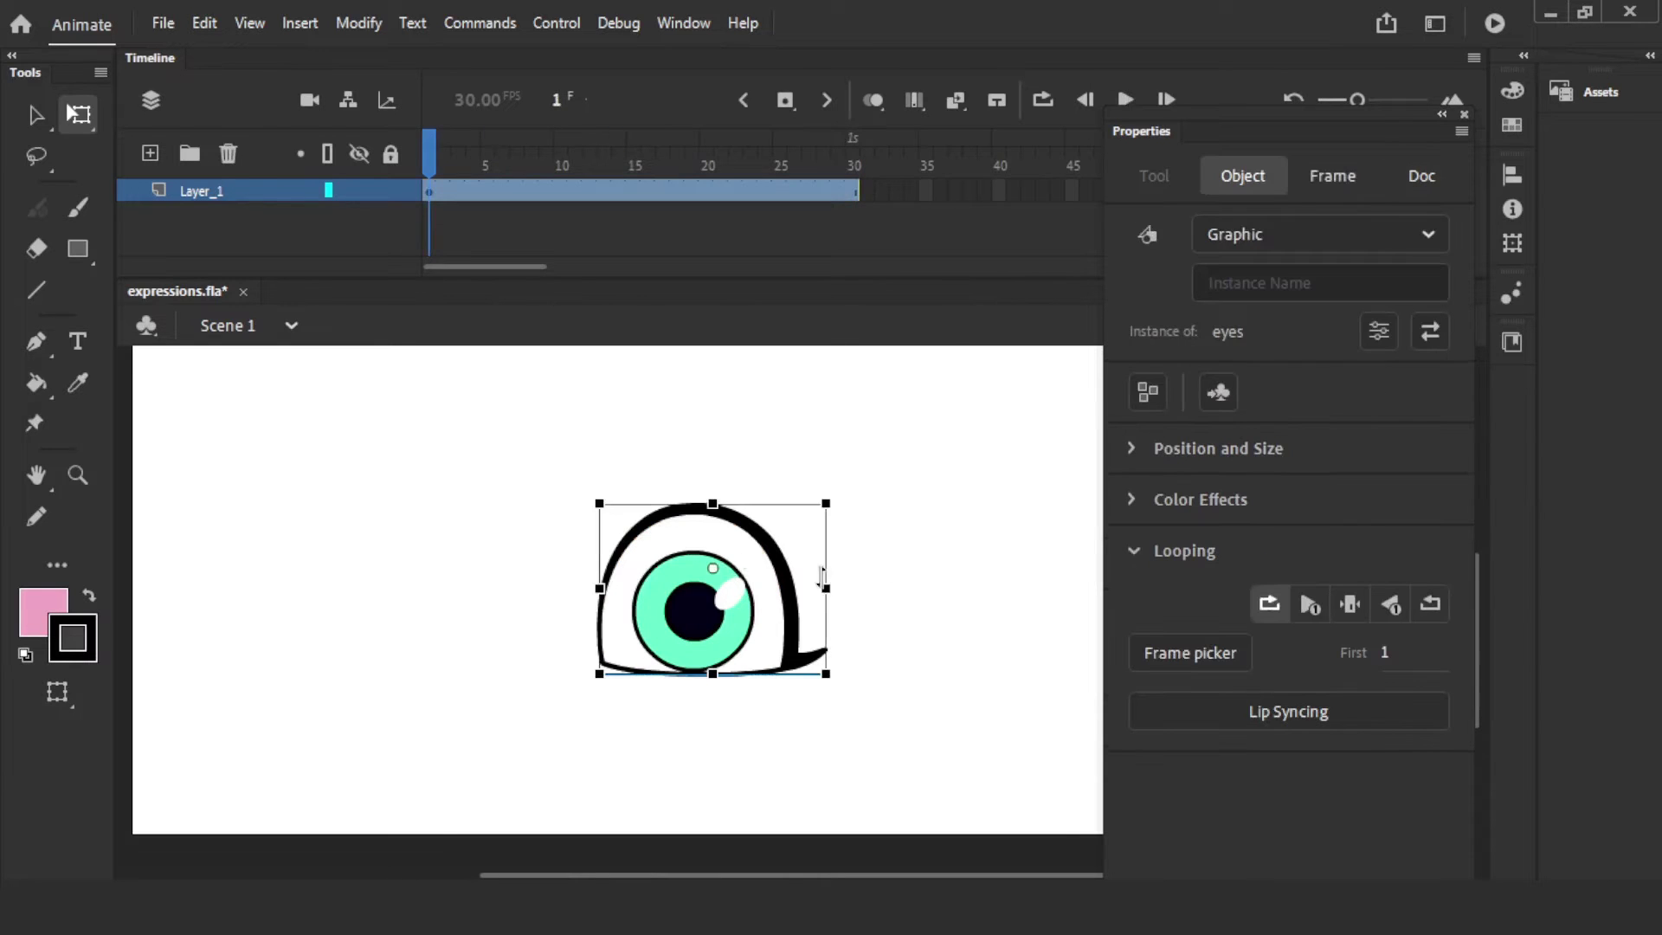
pyautogui.click(1309, 605)
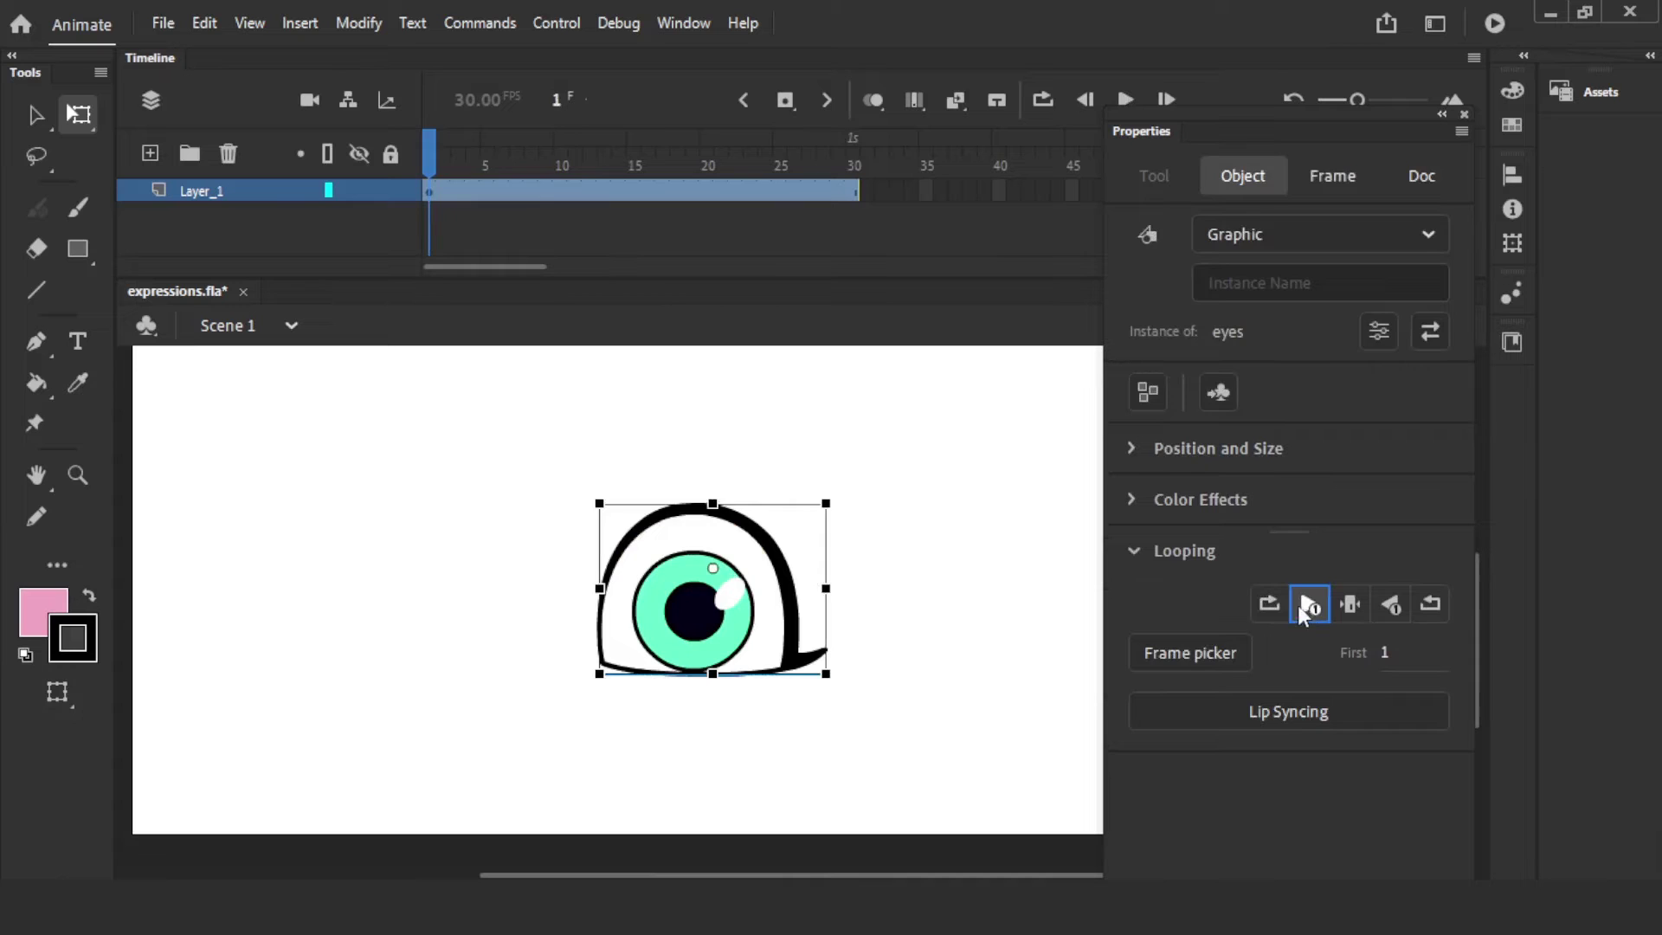
pyautogui.click(541, 176)
pyautogui.click(626, 458)
pyautogui.press('Return')
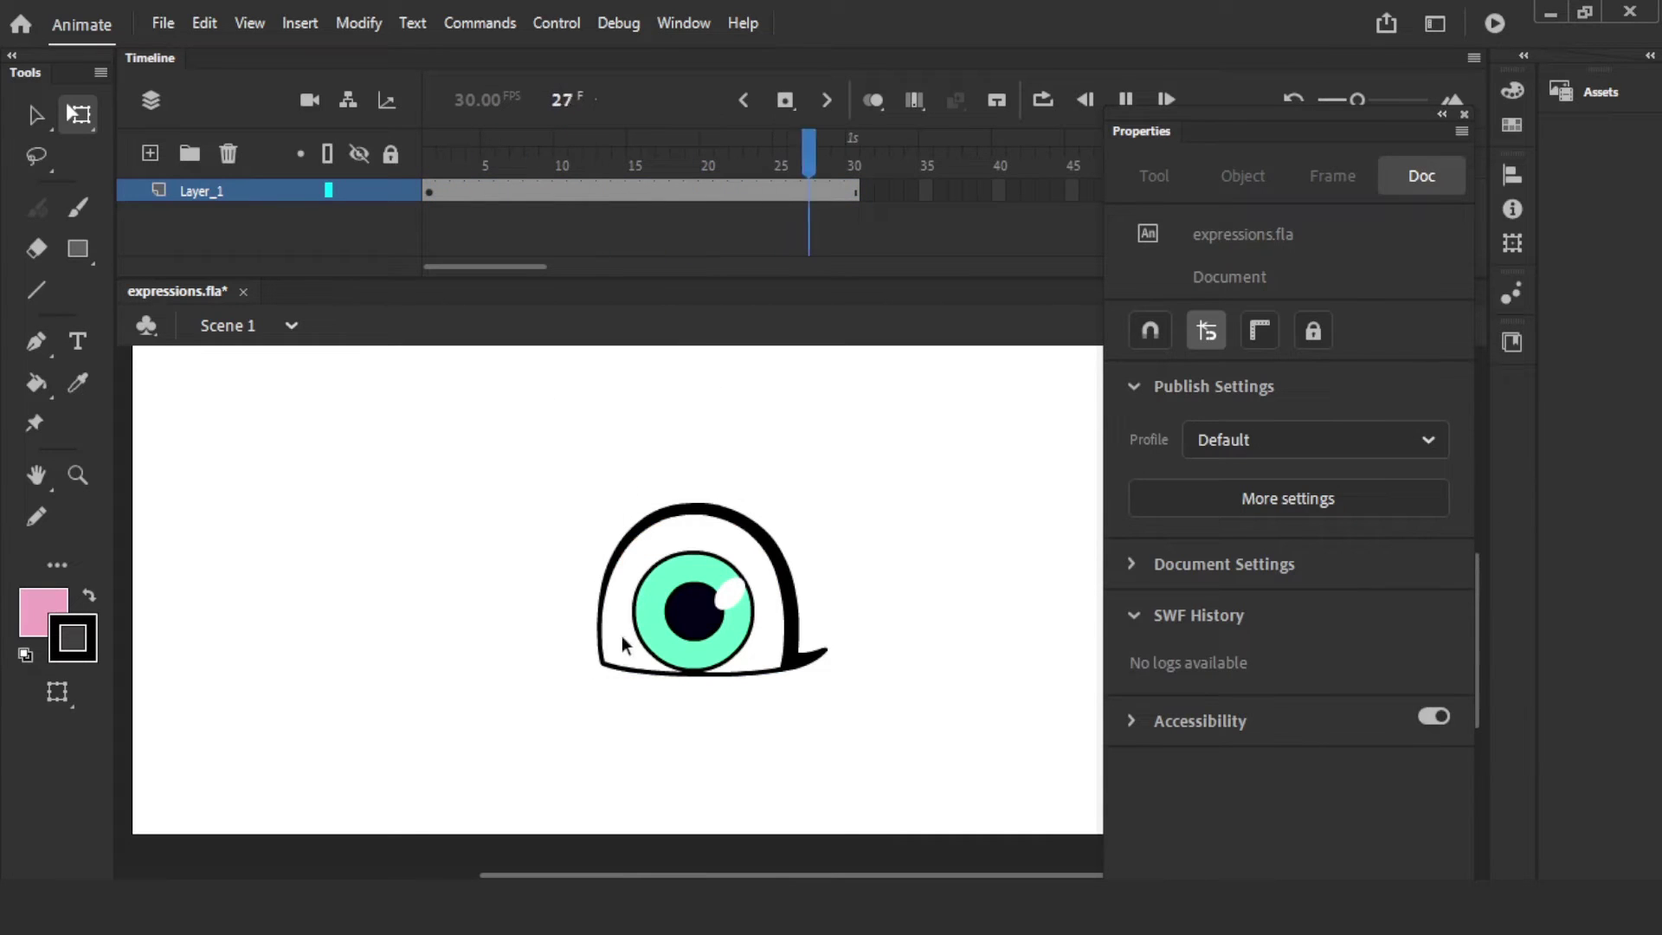
pyautogui.press('Return')
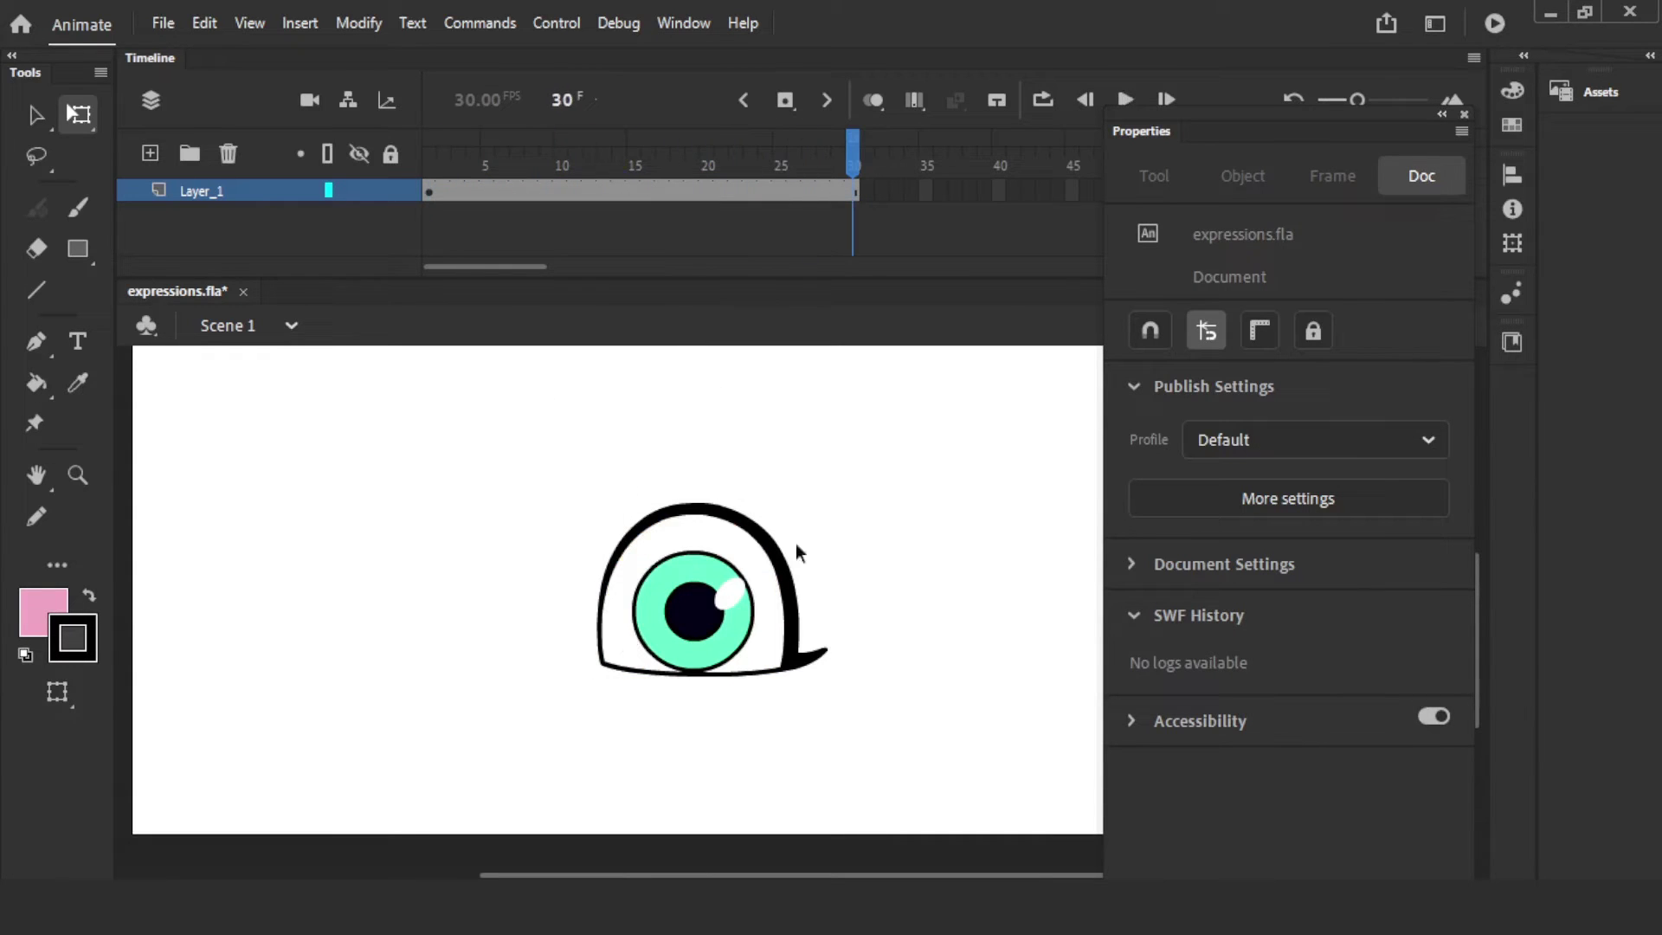
# - Set the enlarged eye's looping to play a single frame for the graphic
pyautogui.click(765, 563)
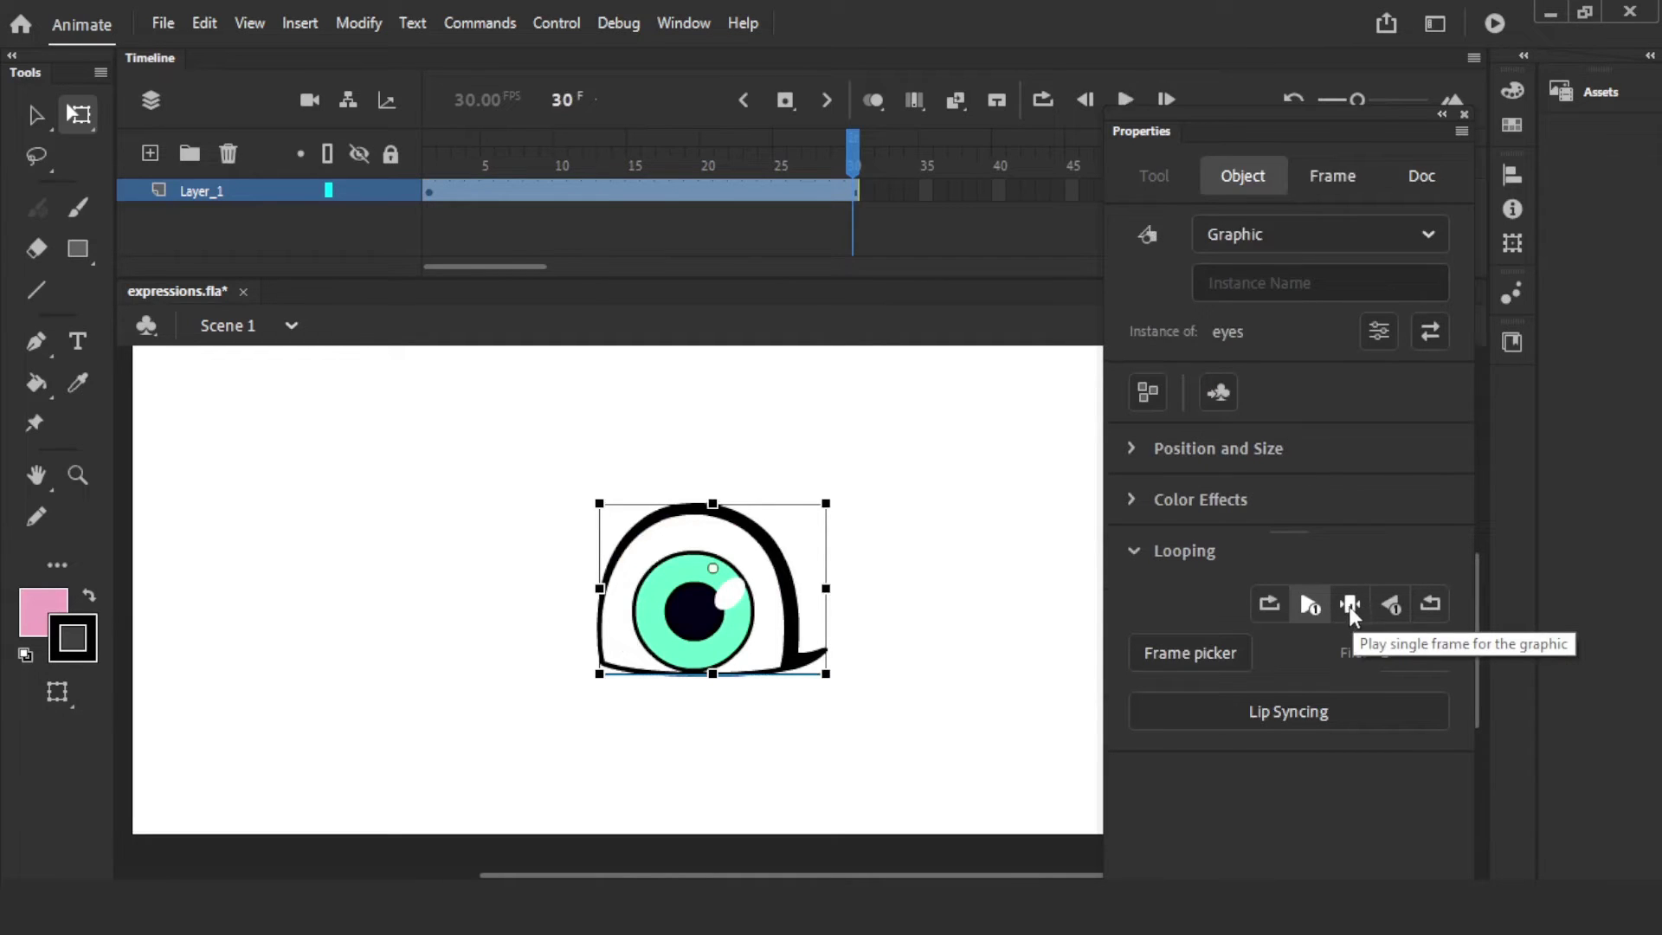
pyautogui.click(1350, 605)
pyautogui.click(985, 578)
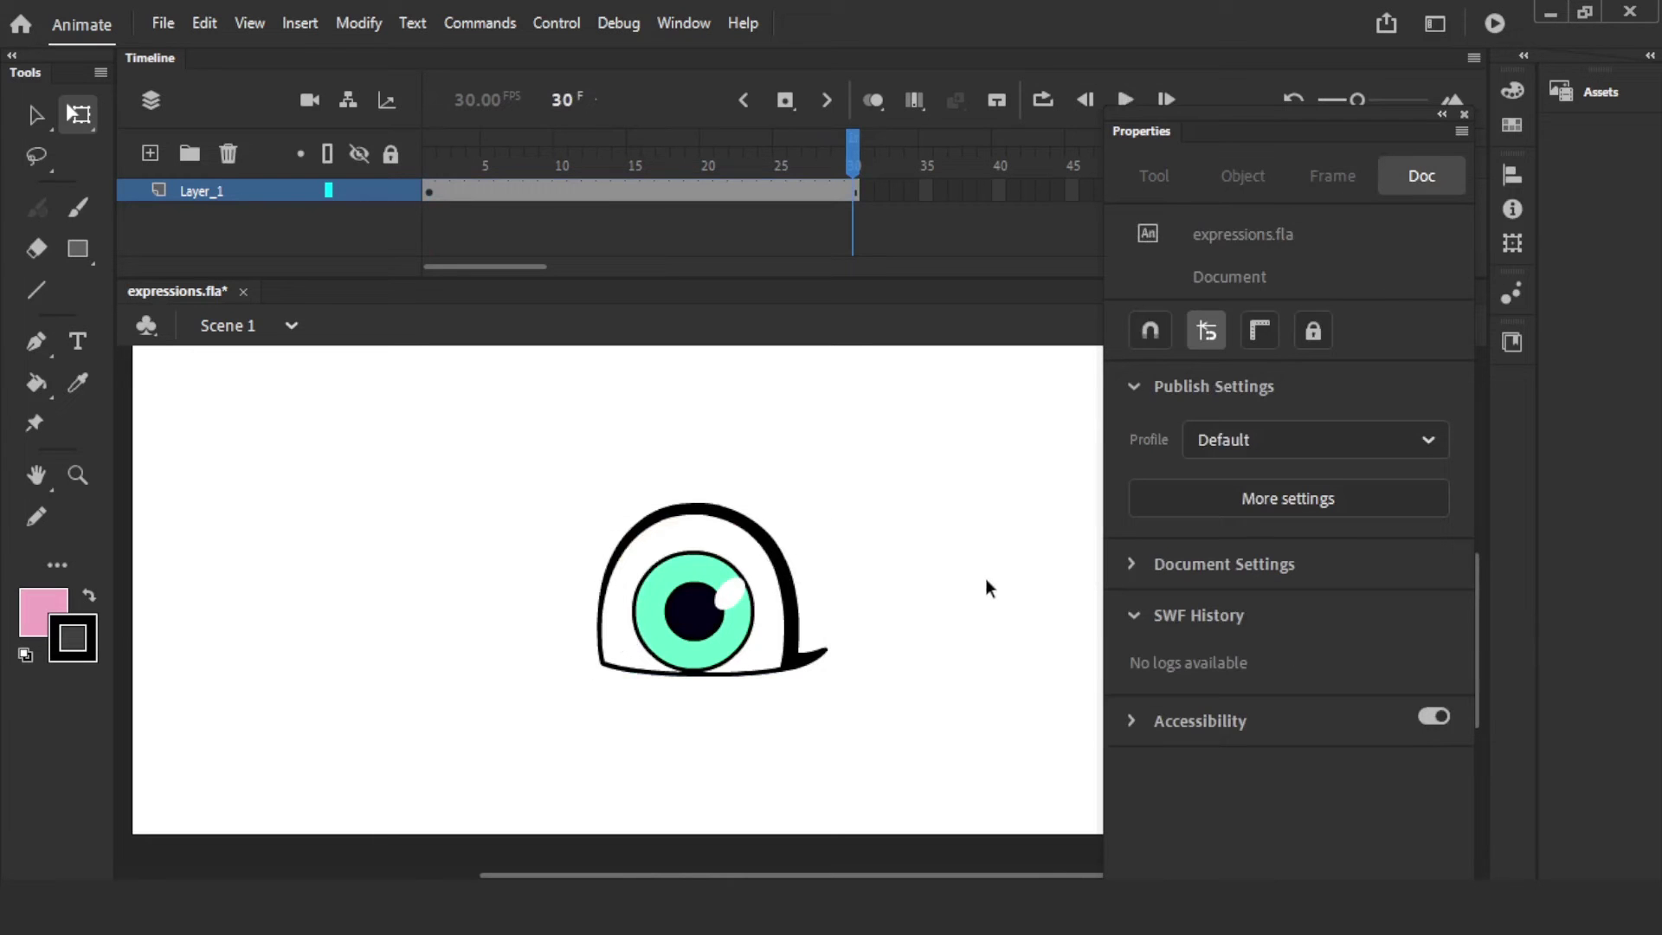
# - Reopen the eye's symbol, step forward to frame 14 and back through the eyelid frames, and return to Scene 1
pyautogui.click(699, 521)
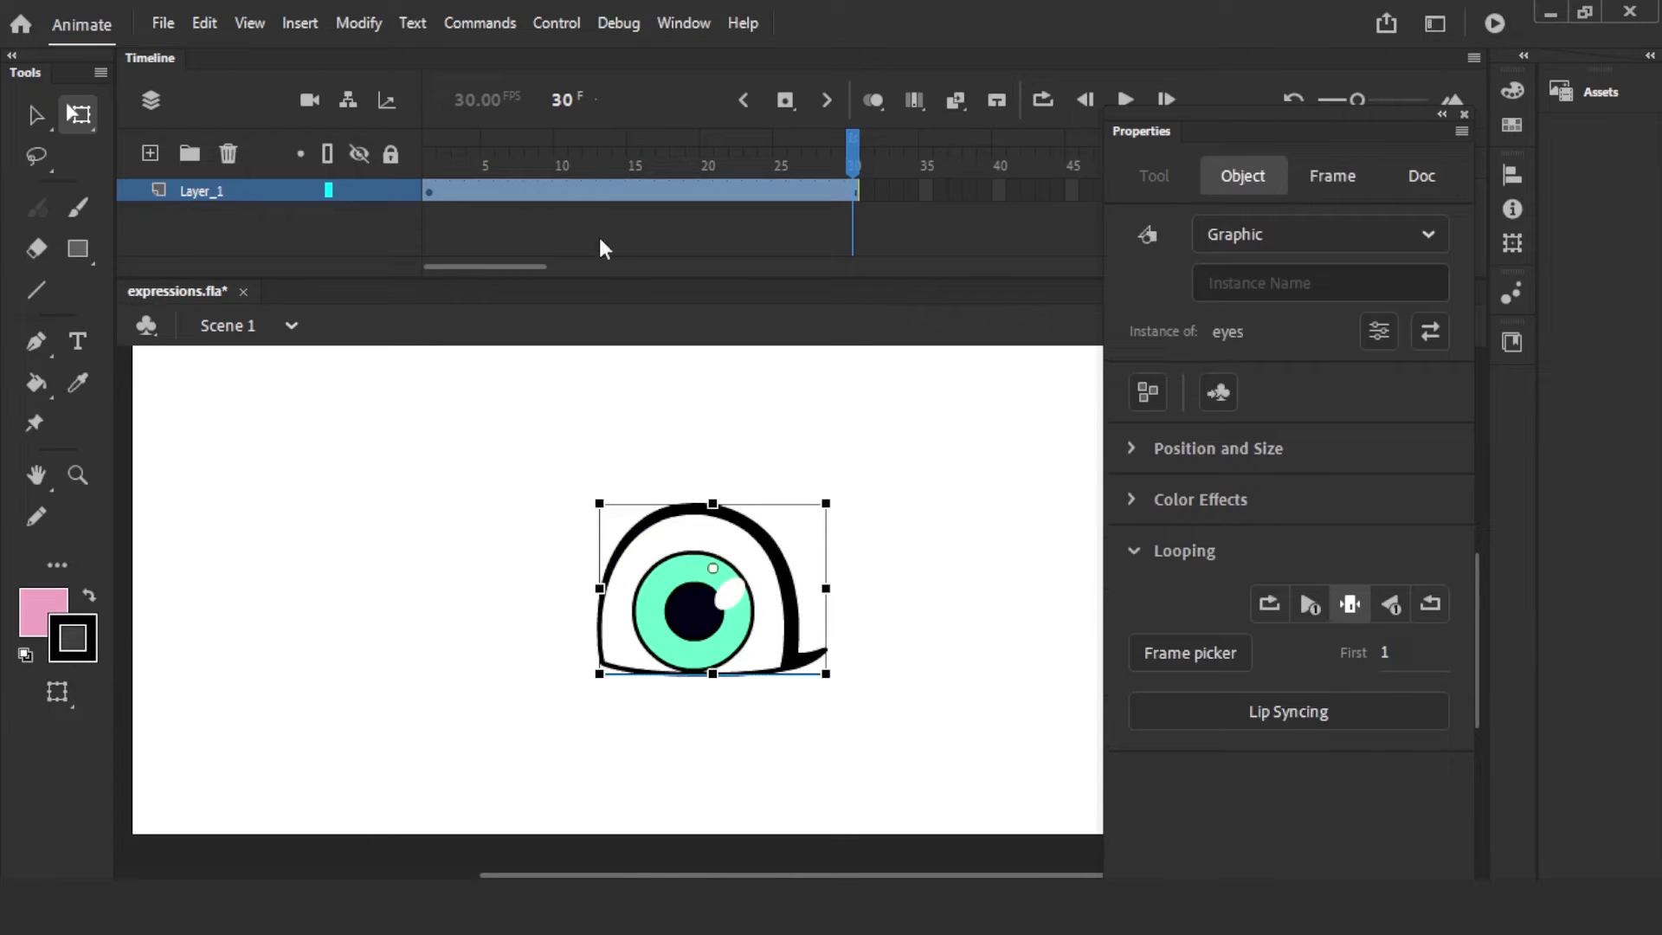
pyautogui.doubleClick(712, 581)
pyautogui.moveTo(463, 164)
pyautogui.mouseDown()
pyautogui.moveTo(586, 164)
pyautogui.moveTo(471, 168)
pyautogui.mouseUp()
pyautogui.press('.')
pyautogui.press('.')
pyautogui.press('.')
pyautogui.press('.')
pyautogui.press('.')
pyautogui.press('.')
pyautogui.press('.')
pyautogui.press('.')
pyautogui.press('.')
pyautogui.press('.')
pyautogui.press('.')
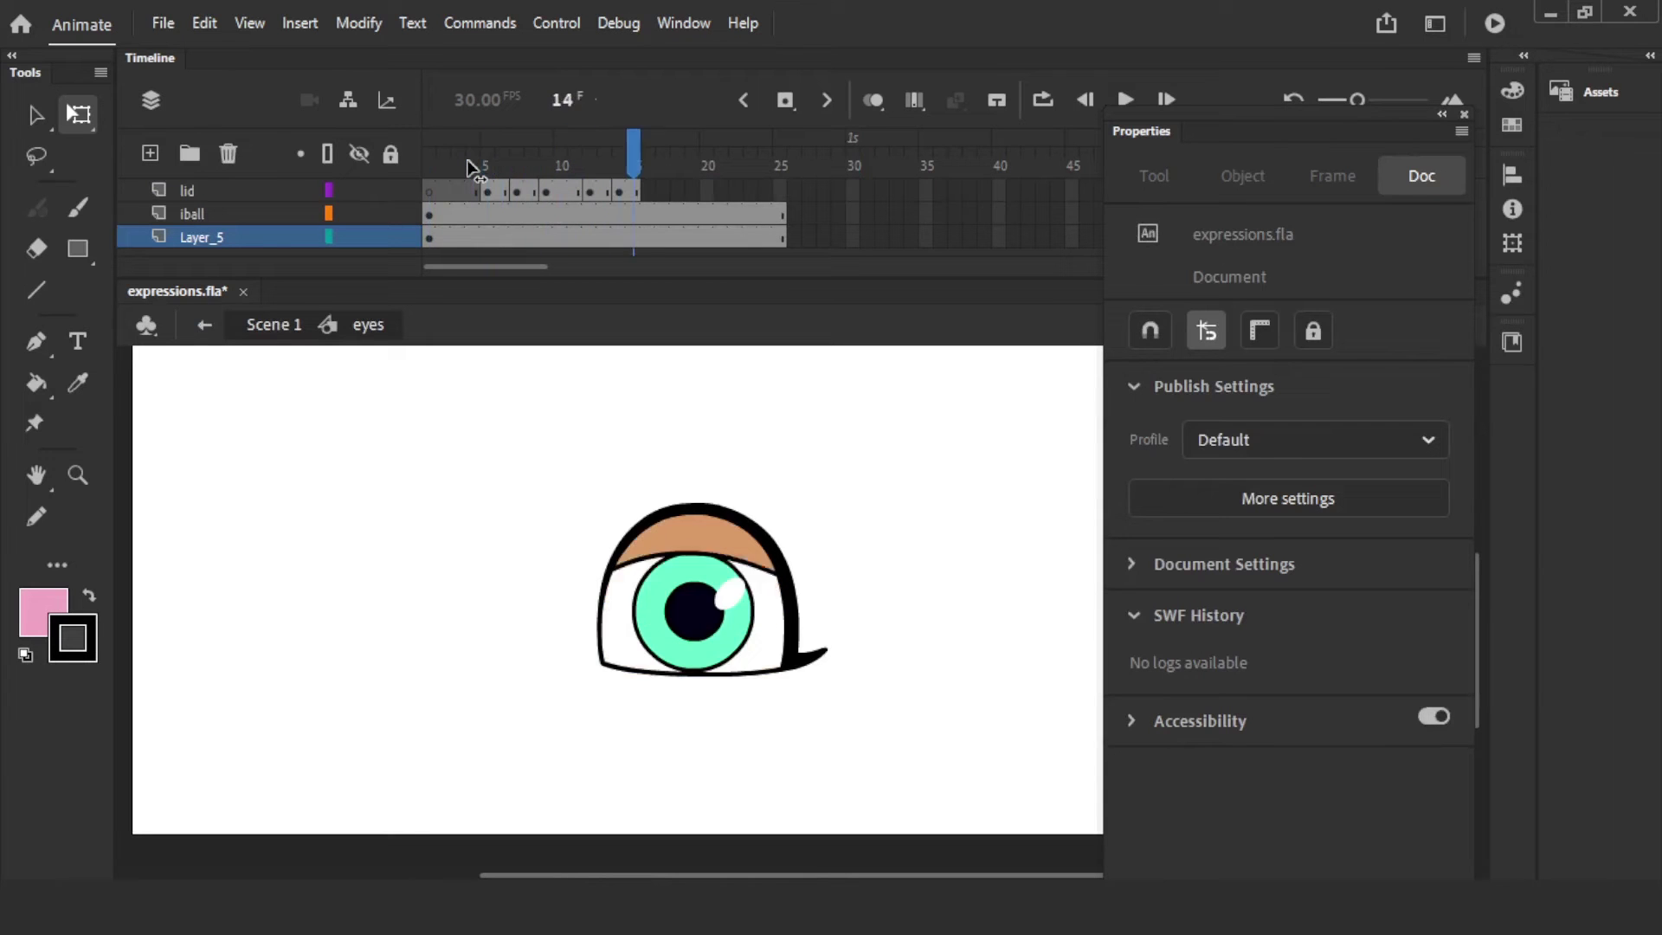
pyautogui.press(',')
pyautogui.press(',')
pyautogui.press(',')
pyautogui.press(',')
pyautogui.press(',')
pyautogui.press(',')
pyautogui.press(',')
pyautogui.press(',')
pyautogui.press(',')
pyautogui.press(',')
pyautogui.press(',')
pyautogui.press(',')
pyautogui.press(',')
pyautogui.press(',')
pyautogui.press(',')
pyautogui.click(275, 327)
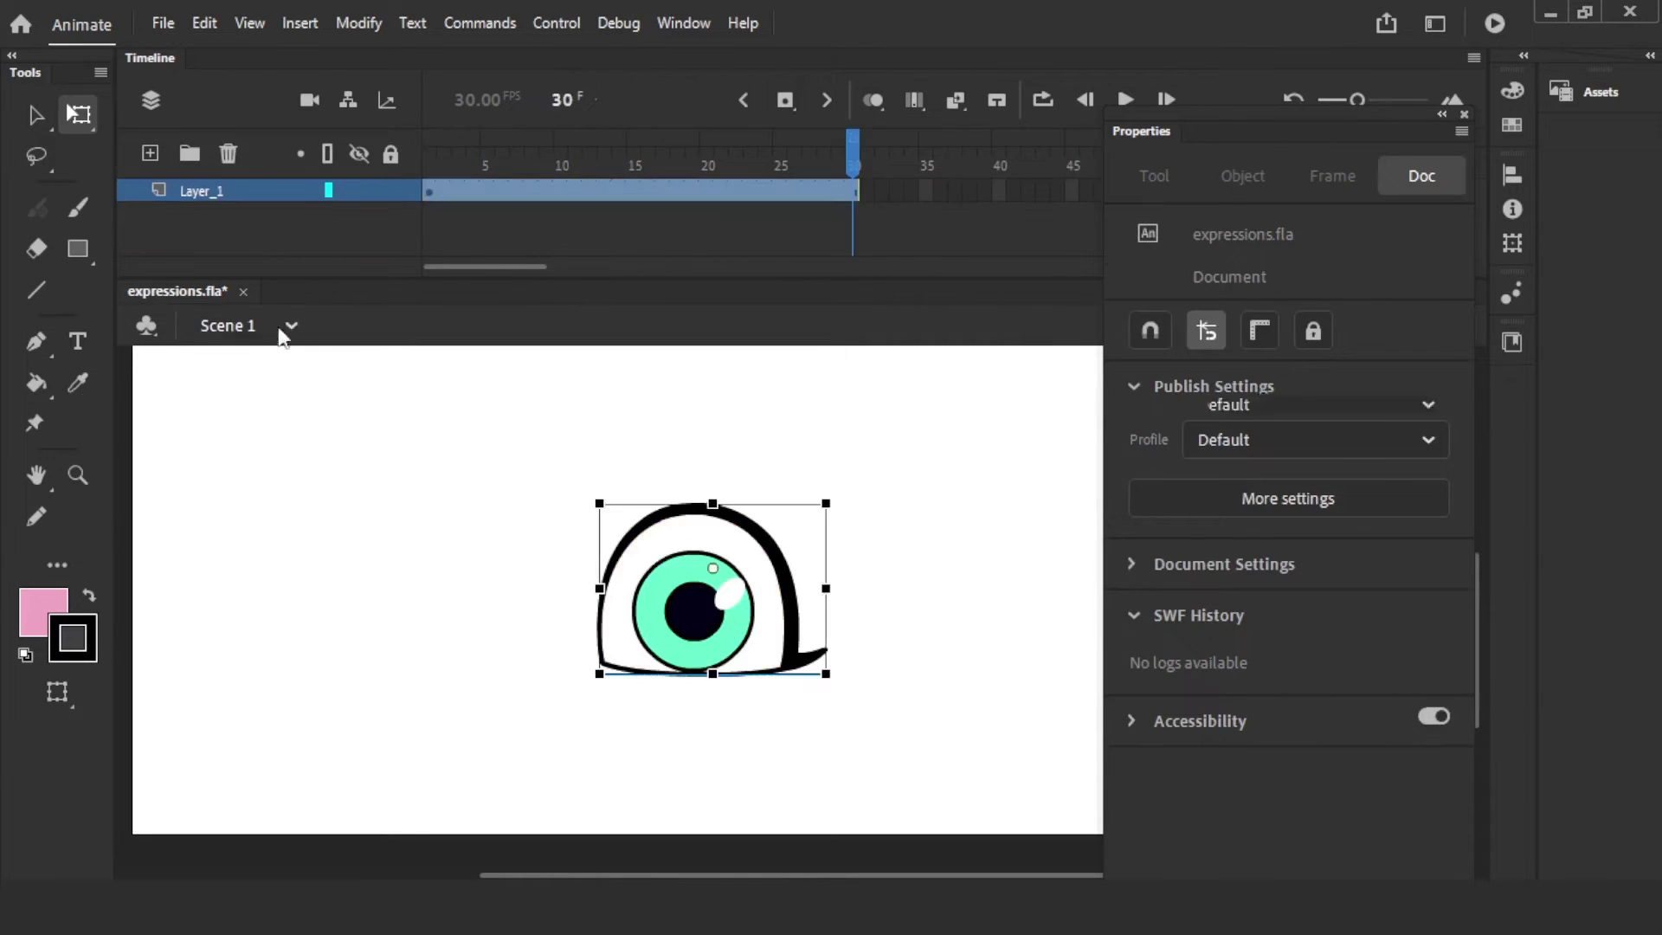
pyautogui.click(286, 327)
# - Play Scene 1 from frame 1 to check the eye's single-frame playback, and select the eye again
pyautogui.click(772, 580)
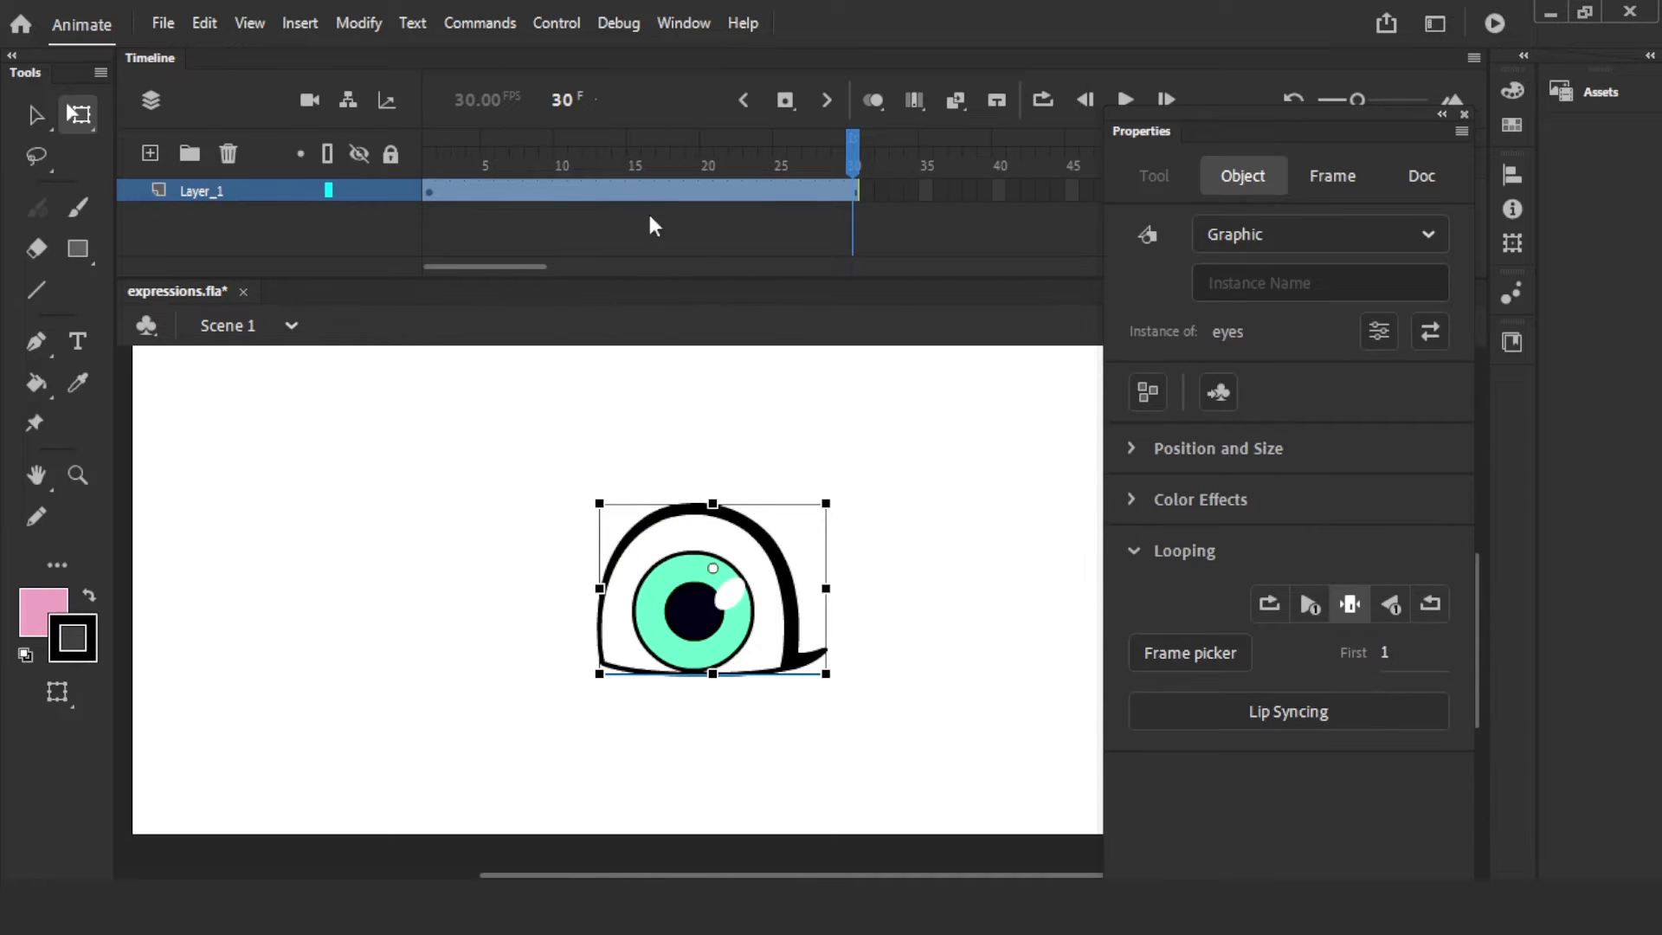
pyautogui.moveTo(547, 166); pyautogui.dragTo(429, 167)
pyautogui.press('Return')
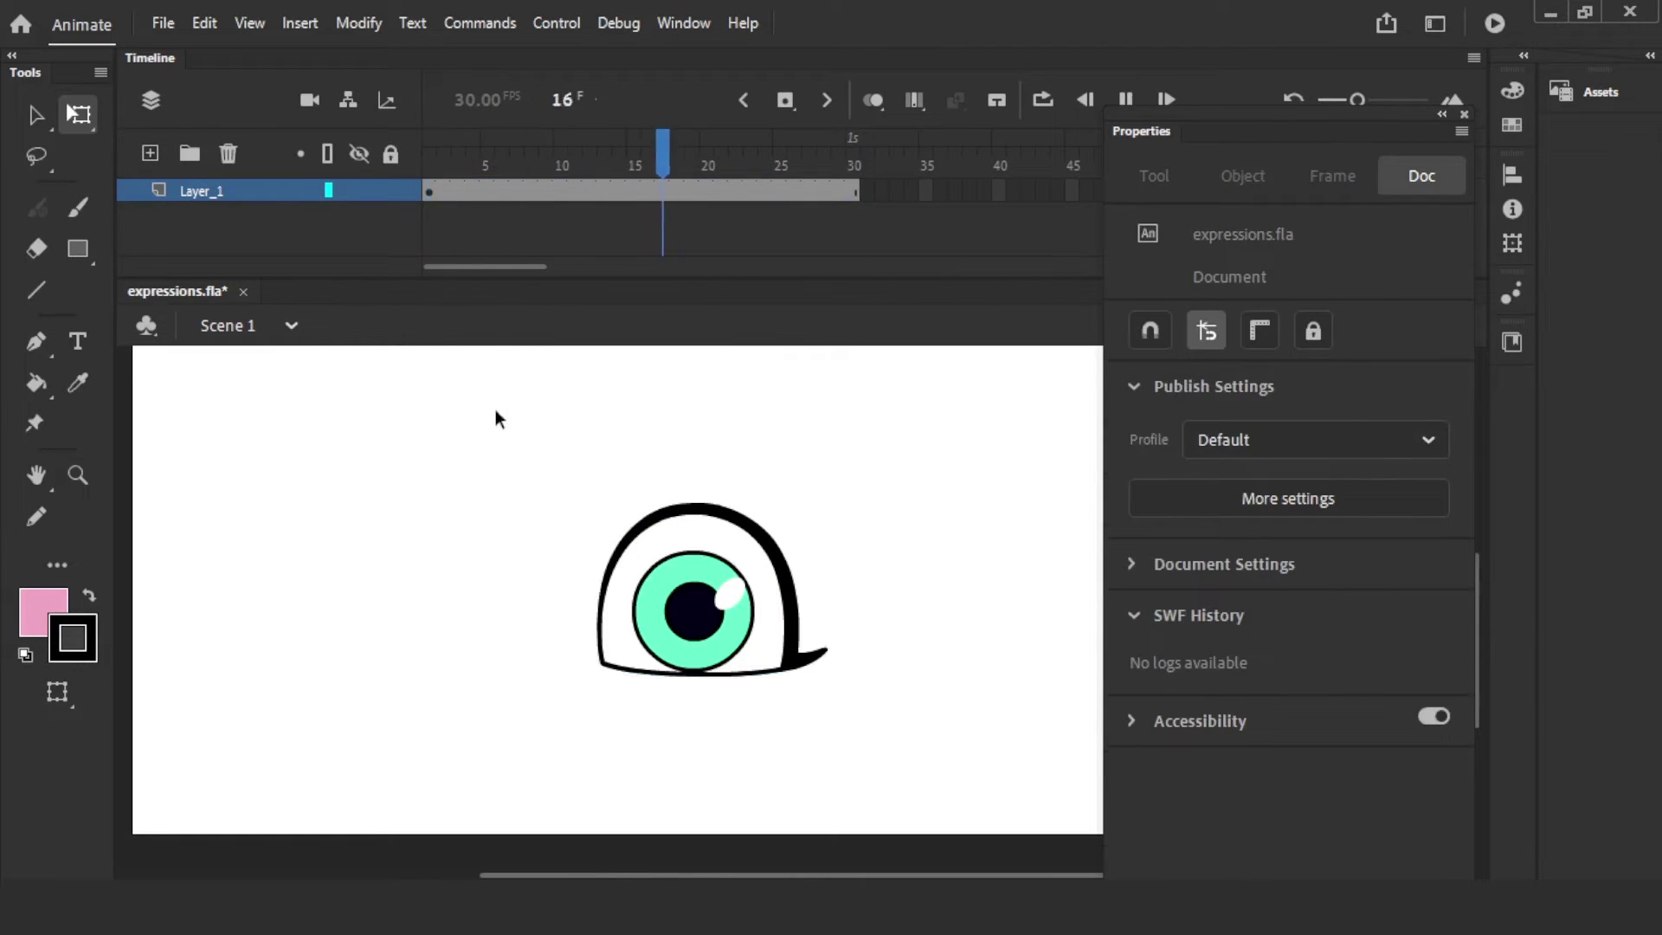
pyautogui.click(785, 532)
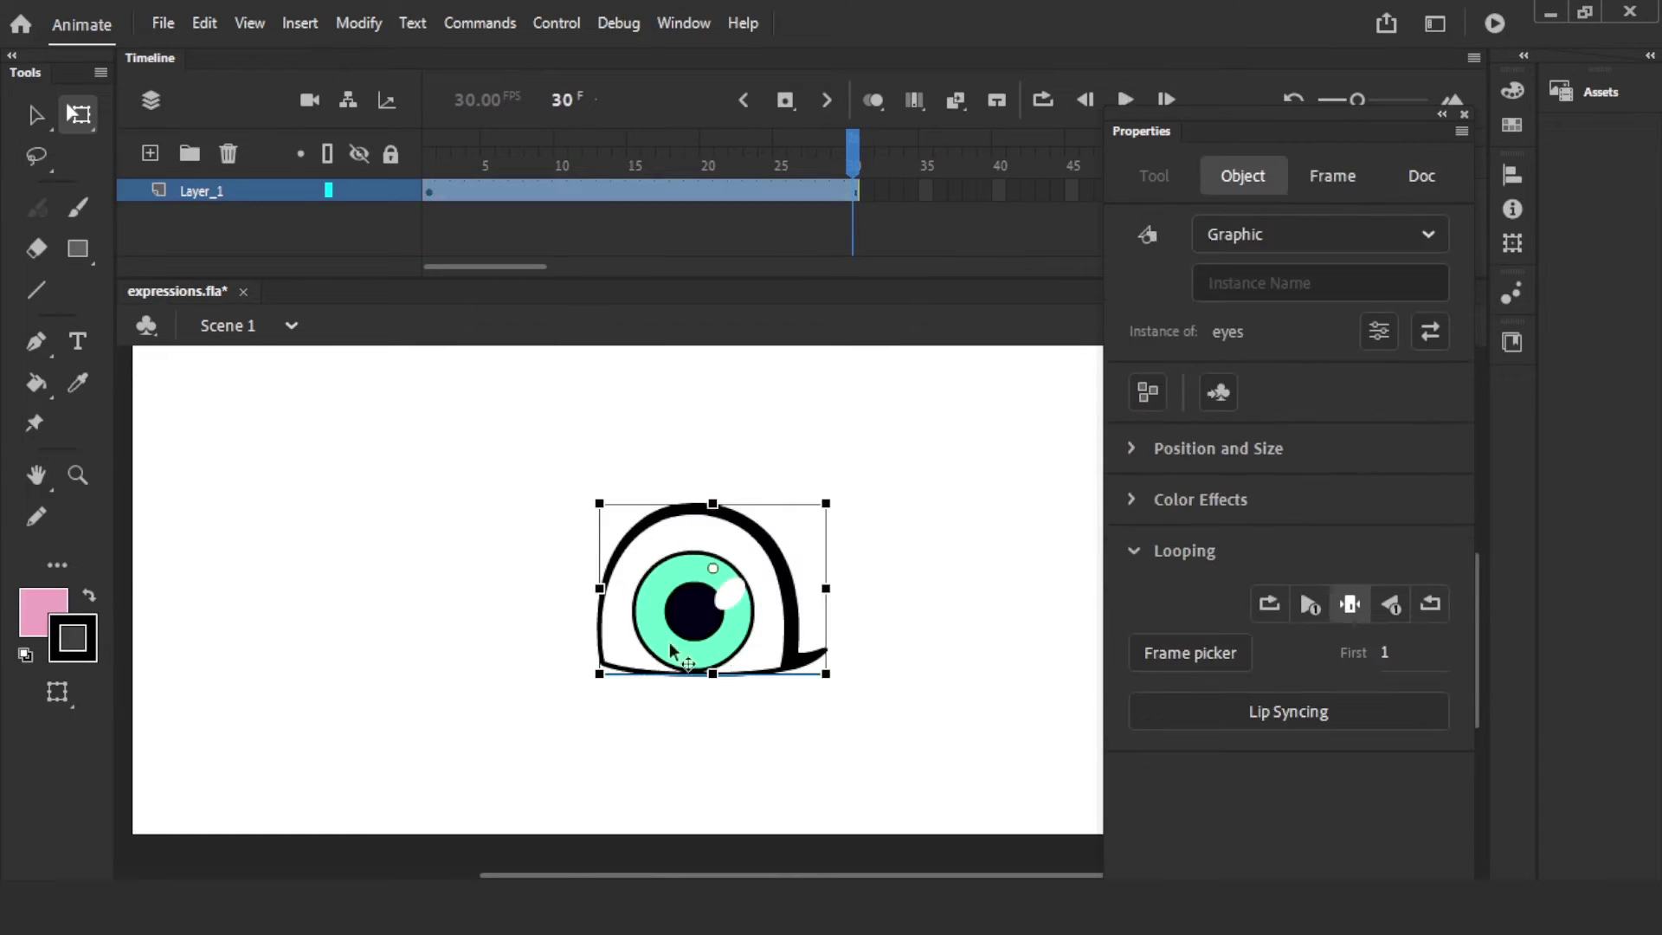
# - Keep the eye's looping on single frame, set its first frame to 5, and play Scene 1 to preview it
pyautogui.click(1351, 606)
pyautogui.click(928, 542)
pyautogui.click(1386, 652)
pyautogui.write('5')
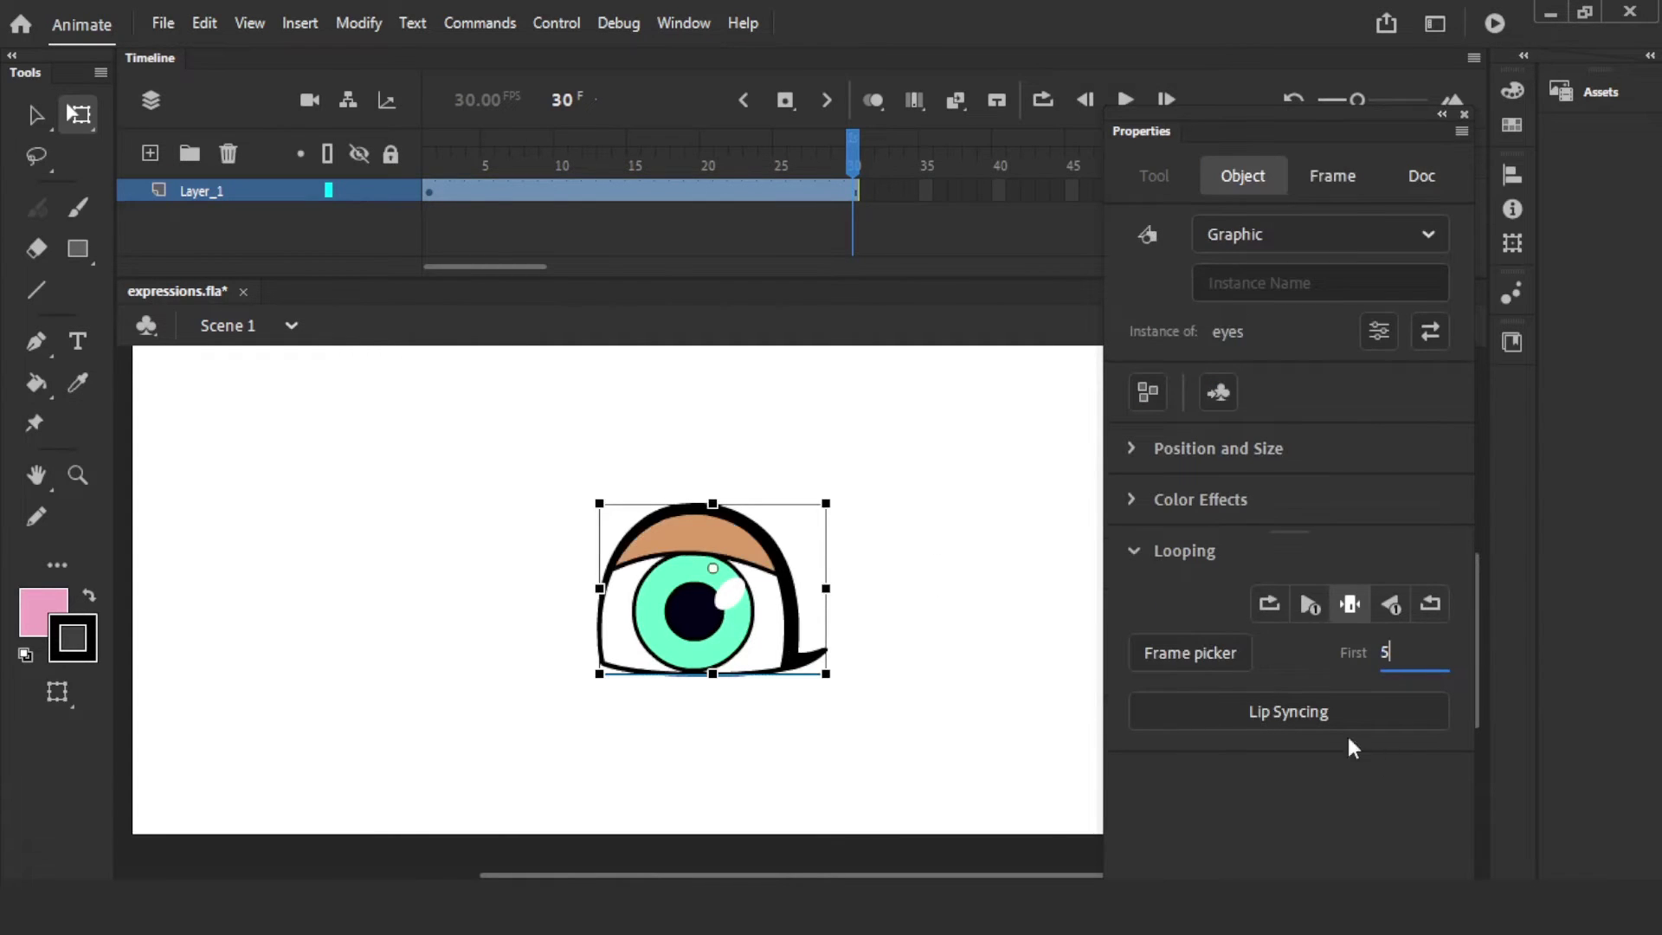
pyautogui.click(942, 520)
pyautogui.press('Return')
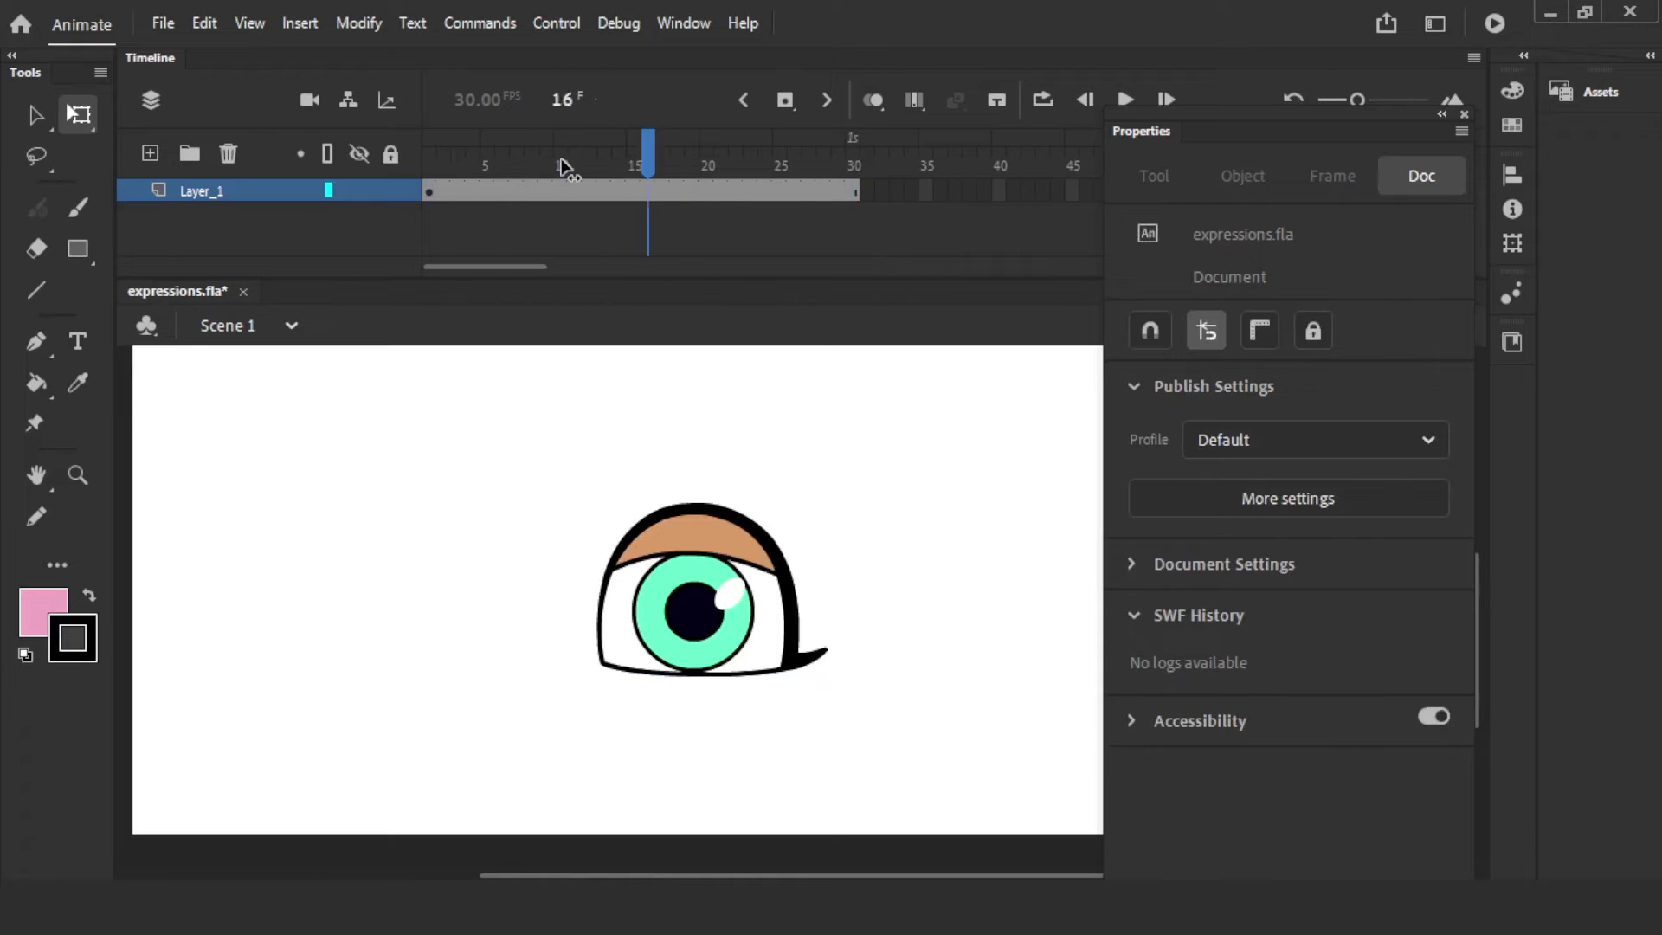
pyautogui.press('Return')
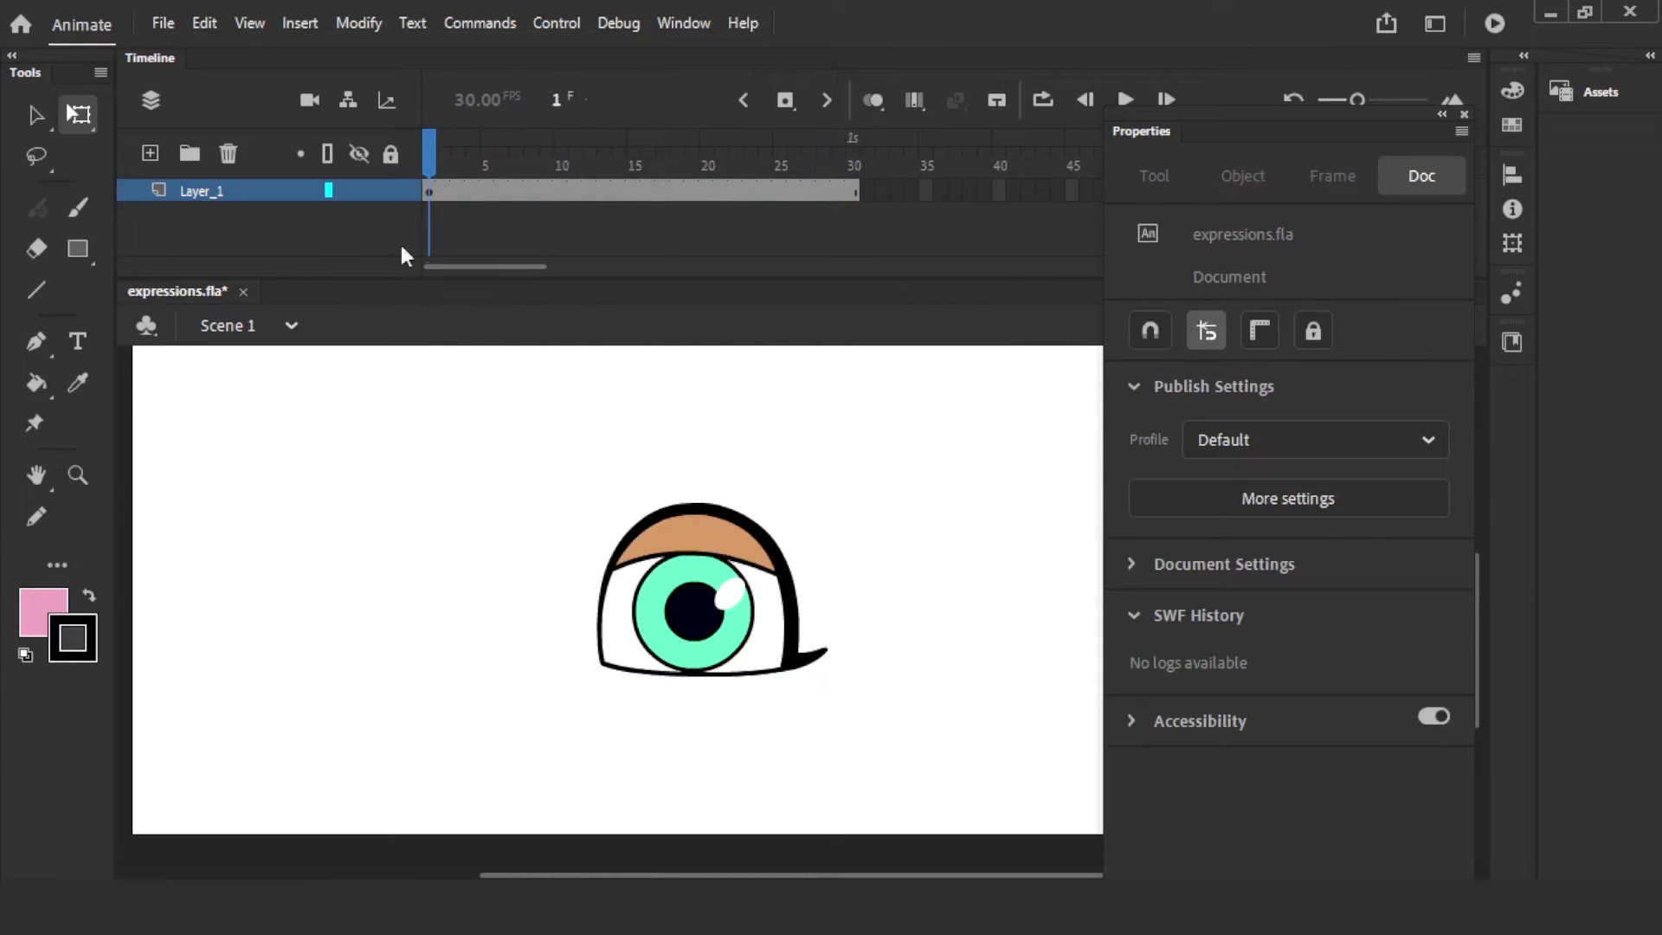
# - Open the eye's symbol, check the eyelid pose at frame 10, and return to Scene 1
pyautogui.click(749, 587)
pyautogui.doubleClick(758, 582)
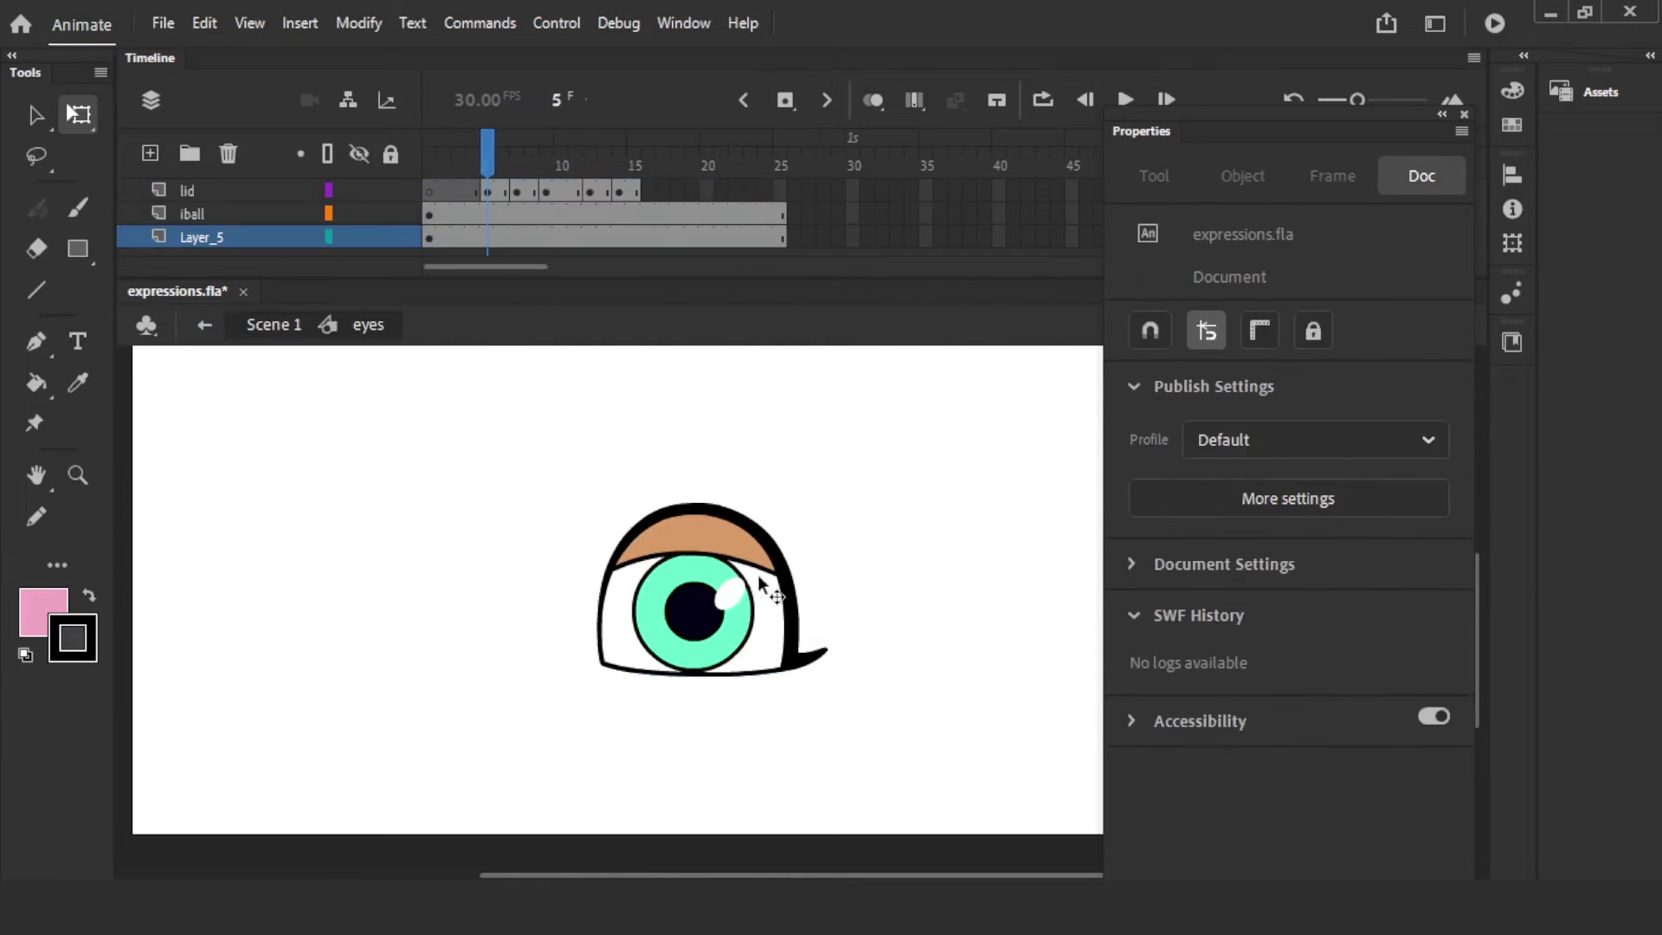
pyautogui.click(563, 166)
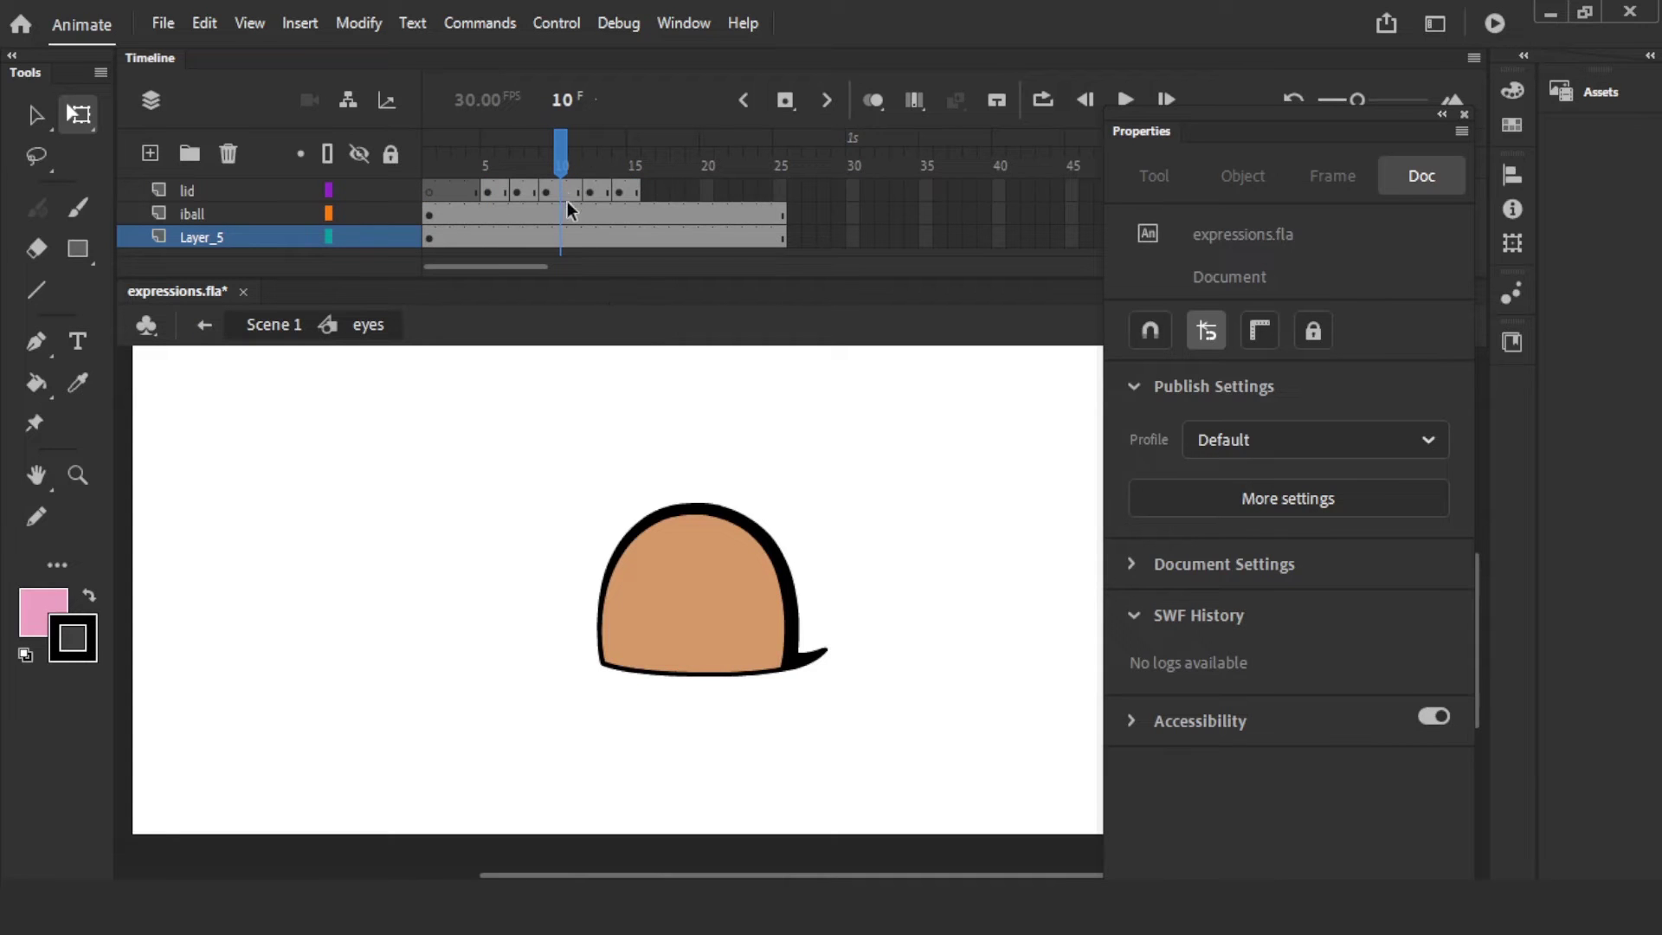
pyautogui.click(273, 325)
pyautogui.click(711, 400)
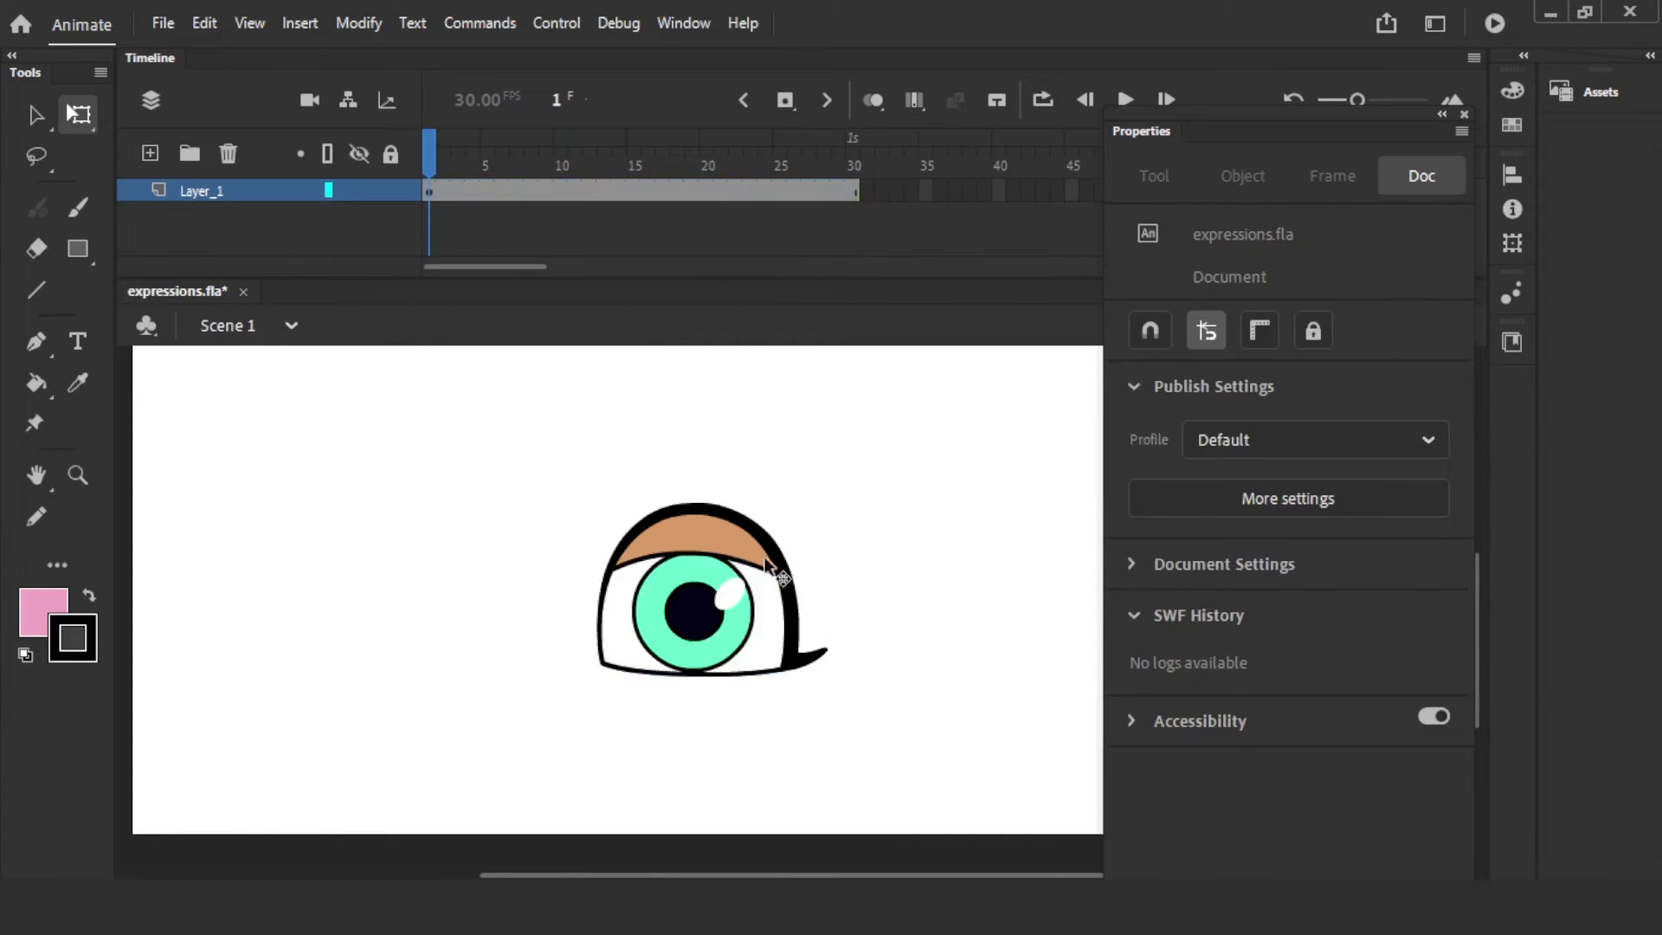
# - Set the eye's first frame to 10 and play Scene 1 to preview the held pose
pyautogui.click(766, 567)
pyautogui.click(1384, 653)
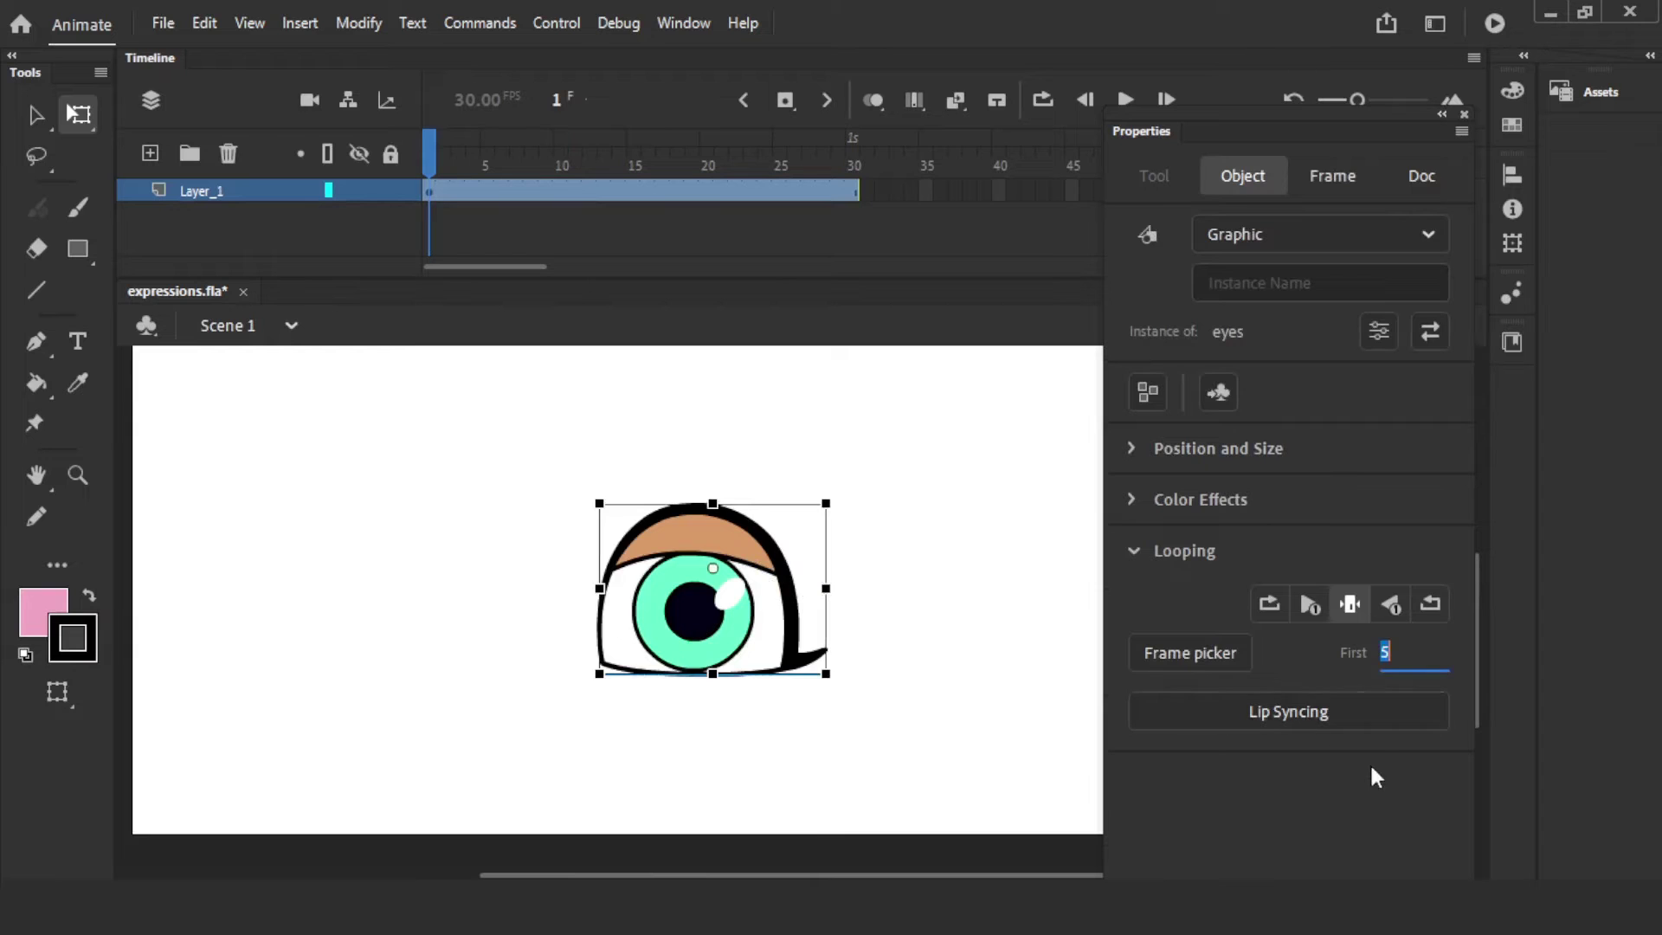
pyautogui.write('10')
pyautogui.press('Return')
pyautogui.click(958, 530)
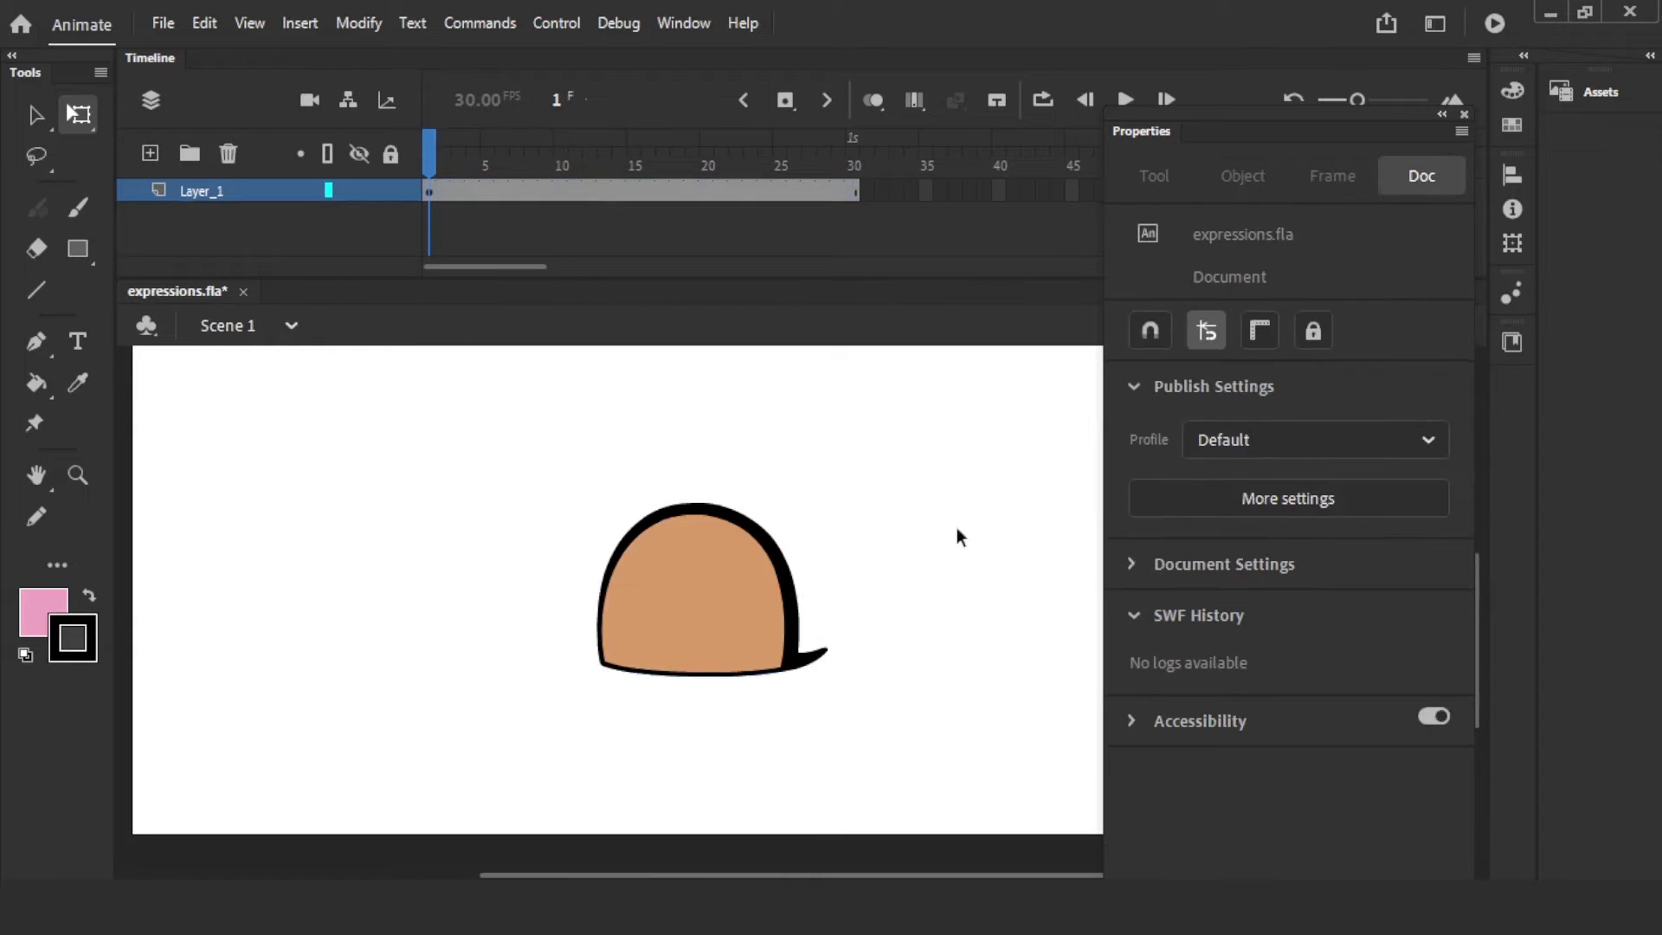
pyautogui.press('Return')
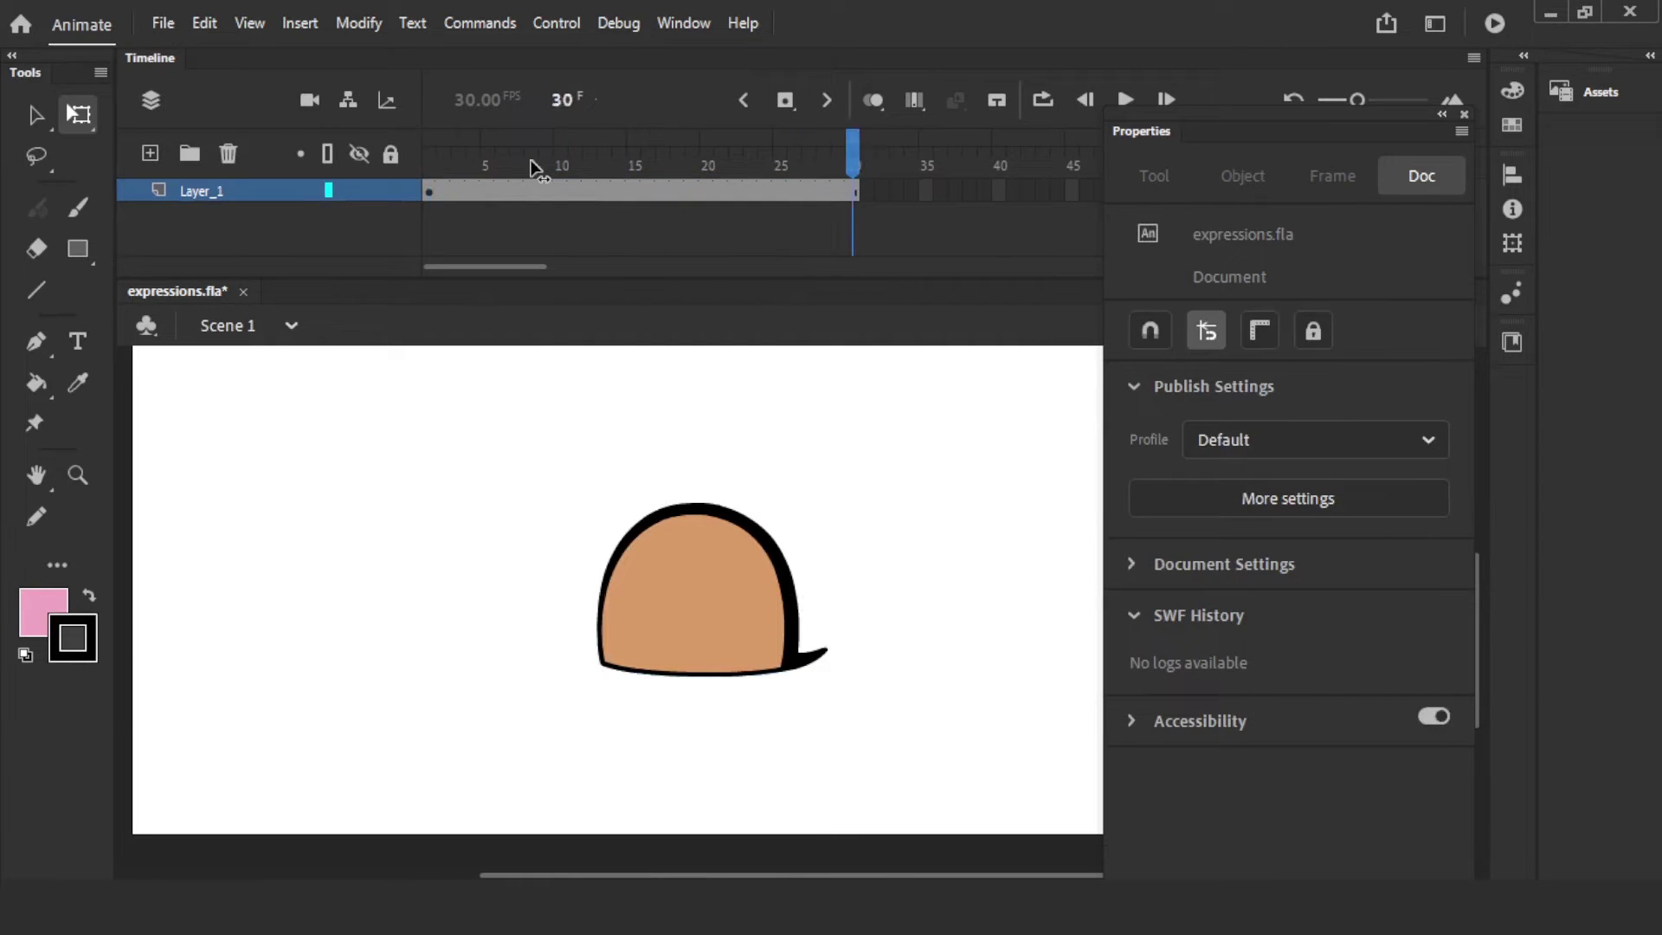
pyautogui.press('Return')
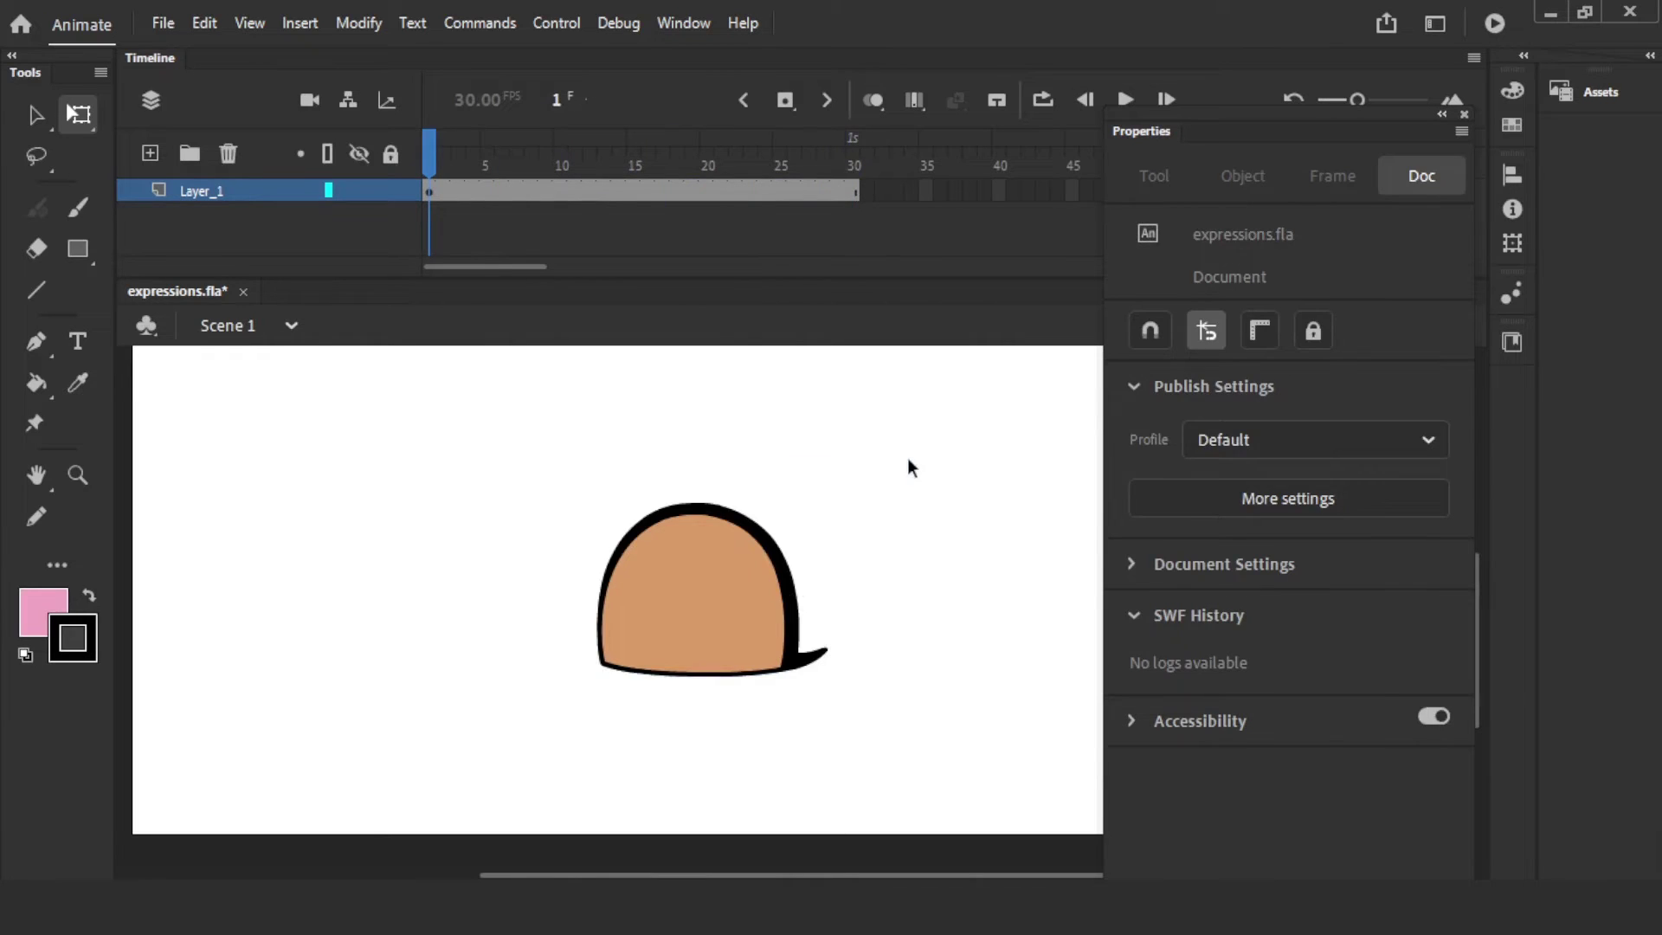
# - Set the eye to loop the graphic with first frame 1, preview Scene 1, and return to frame 1
pyautogui.click(761, 562)
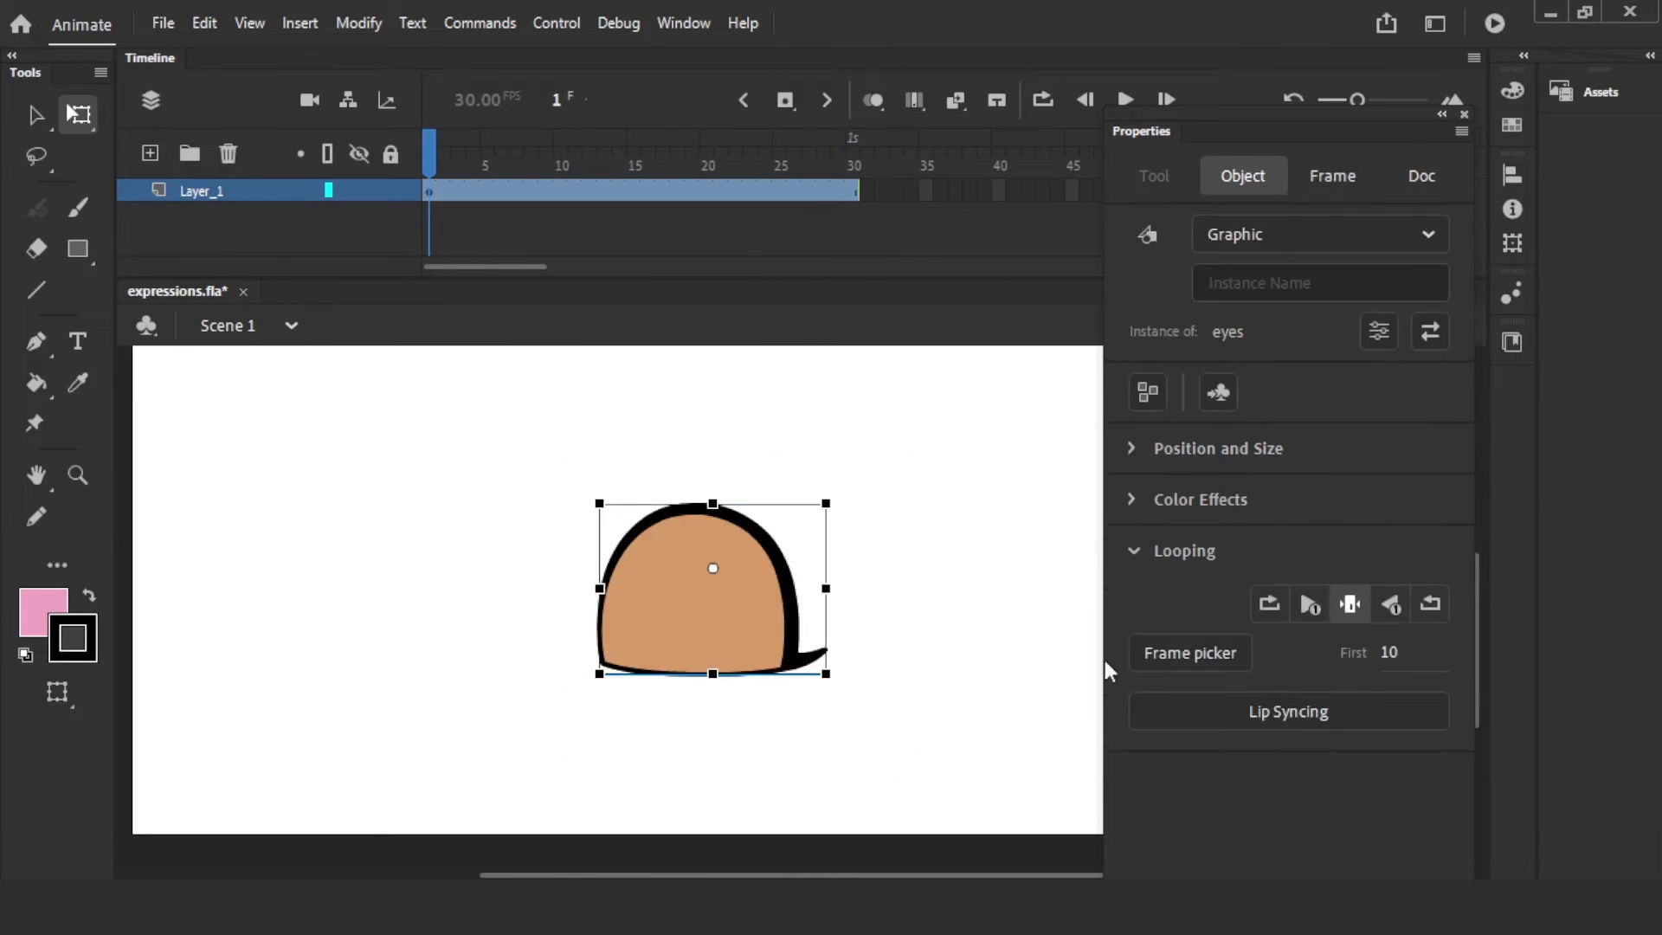
pyautogui.click(1357, 606)
pyautogui.click(1269, 605)
pyautogui.click(1391, 652)
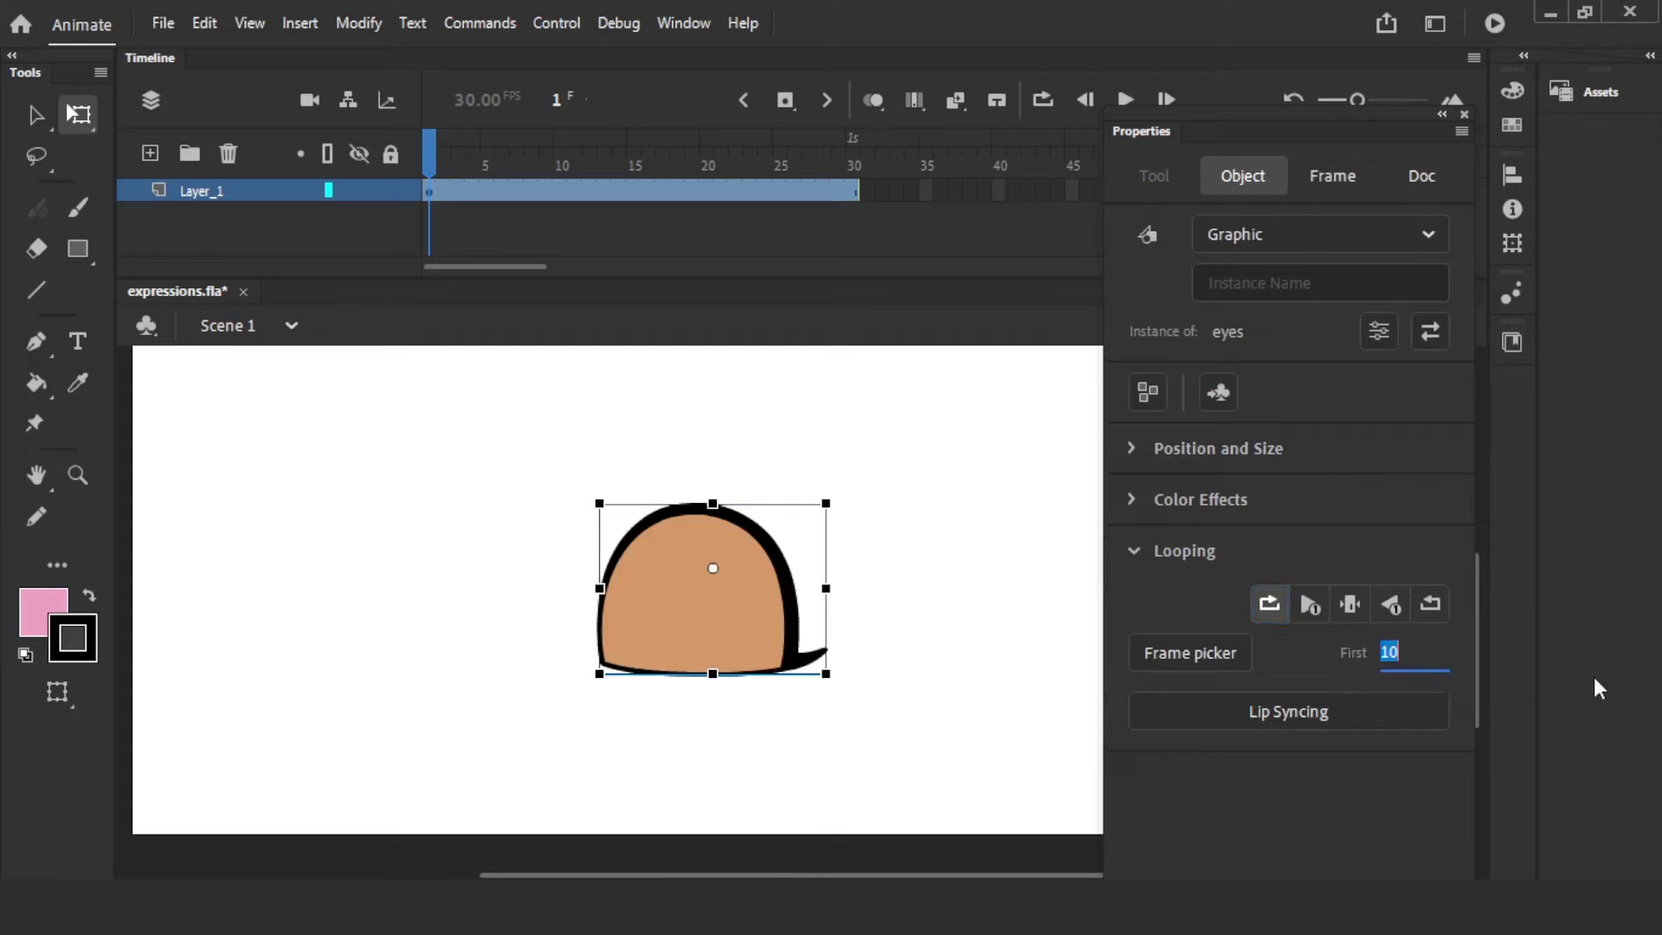
pyautogui.write('1')
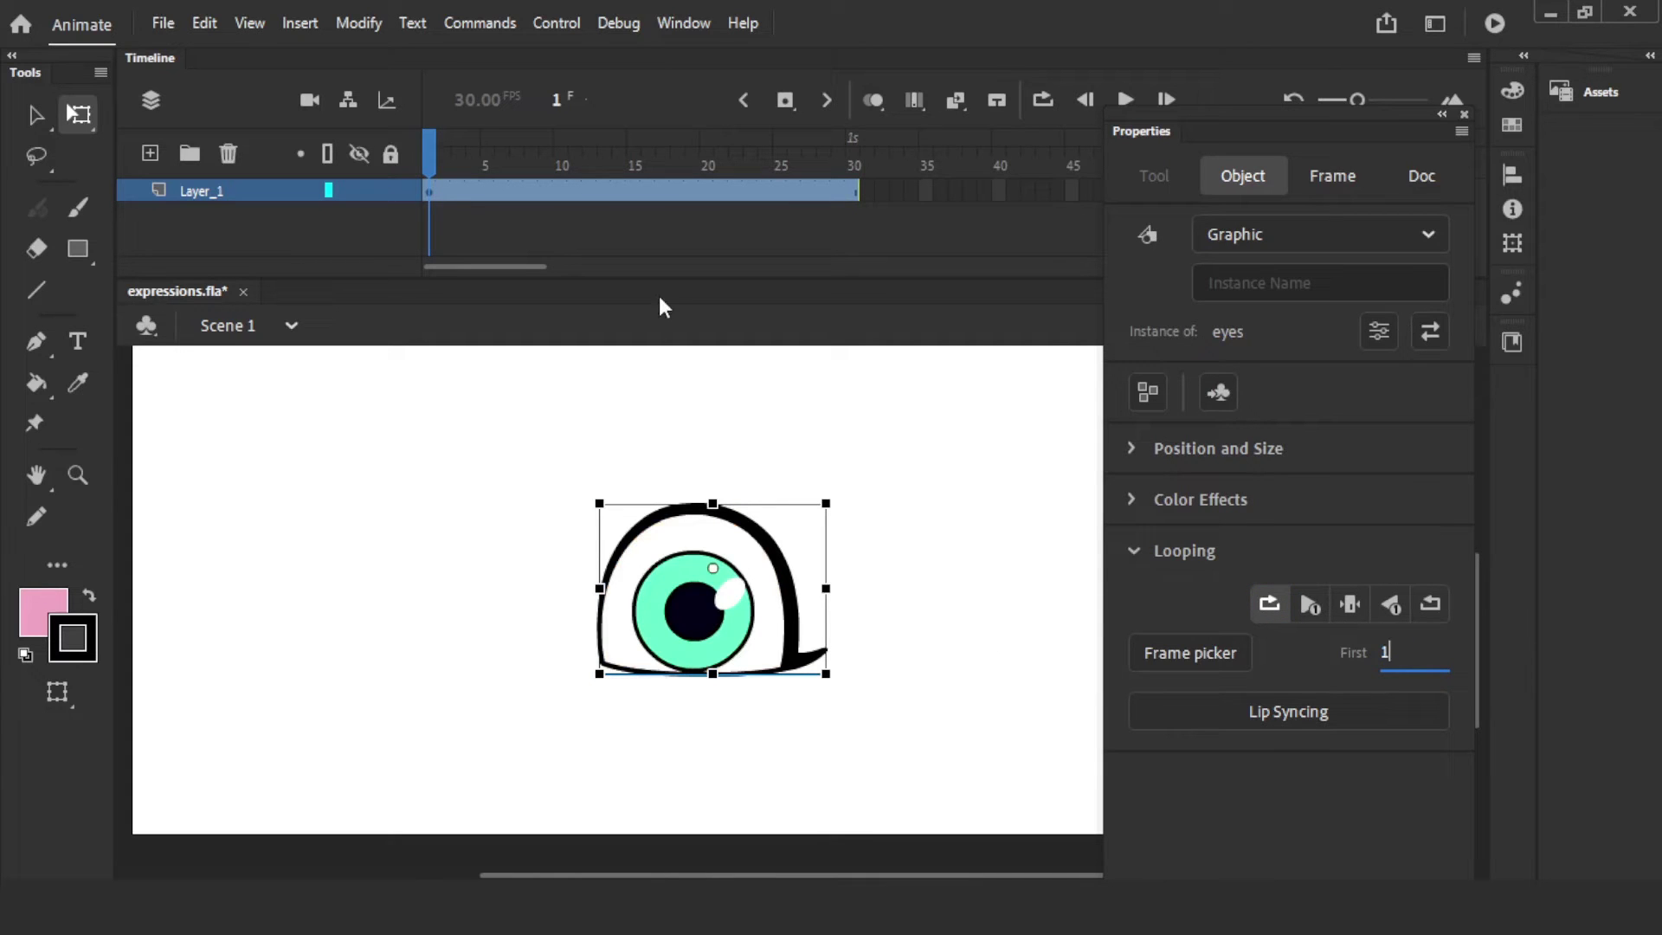
pyautogui.click(990, 638)
pyautogui.press('Return')
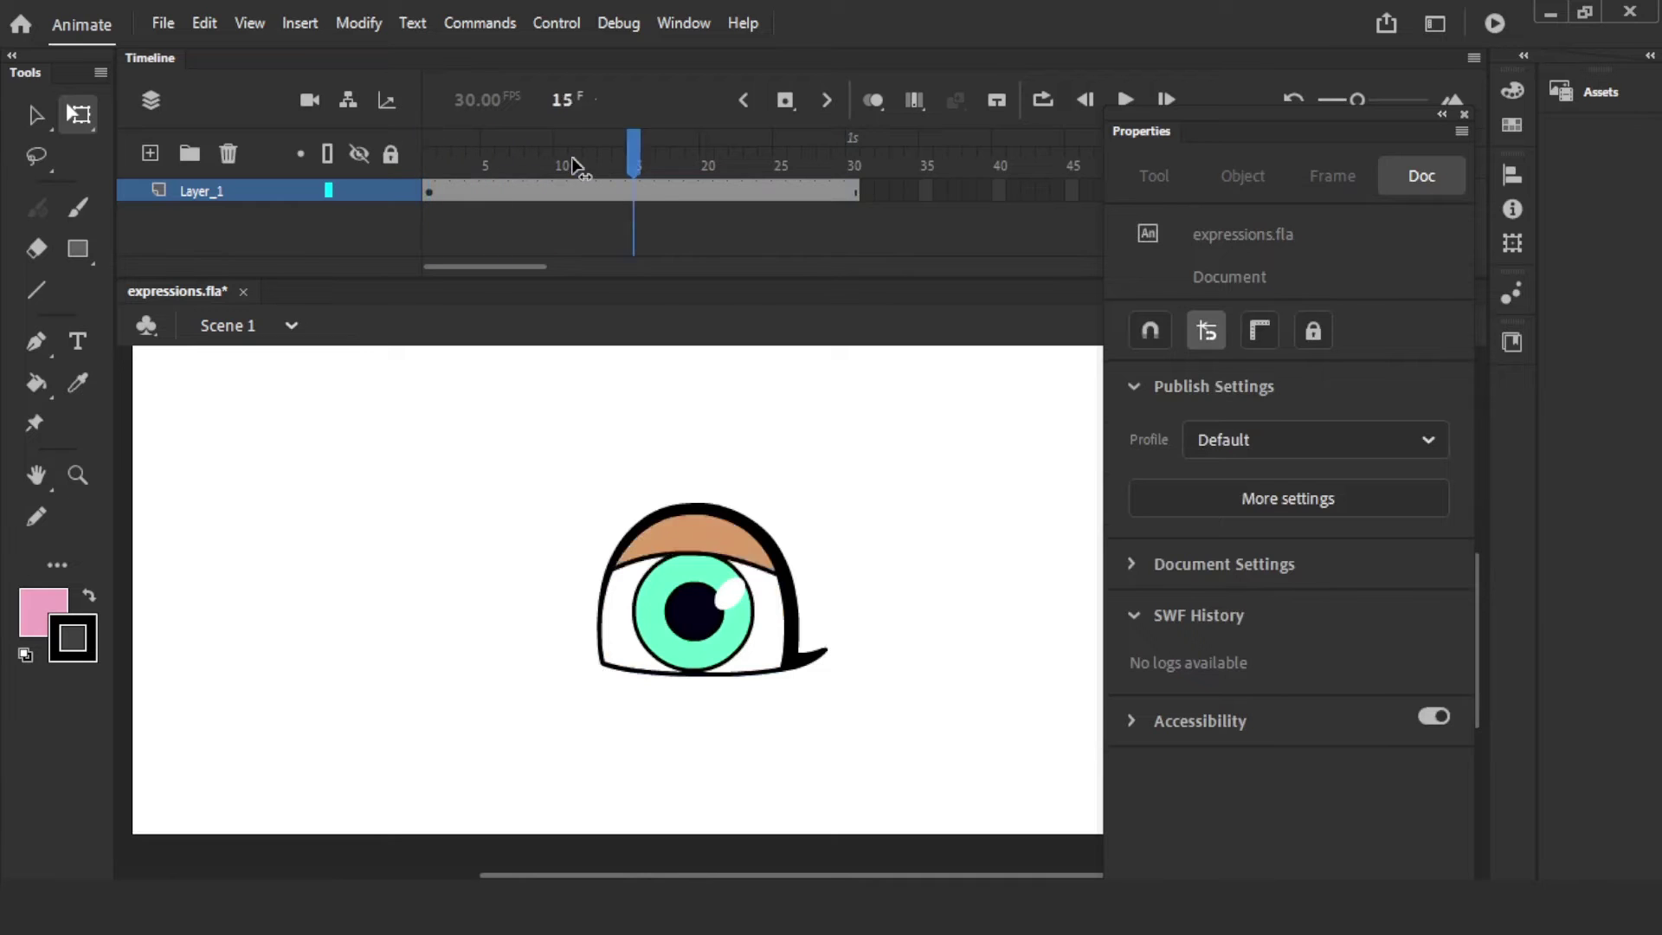
pyautogui.moveTo(572, 158); pyautogui.dragTo(429, 158)
# - Set the selected eye's looping to play a single frame for the graphic
pyautogui.moveTo(563, 767); pyautogui.dragTo(971, 478)
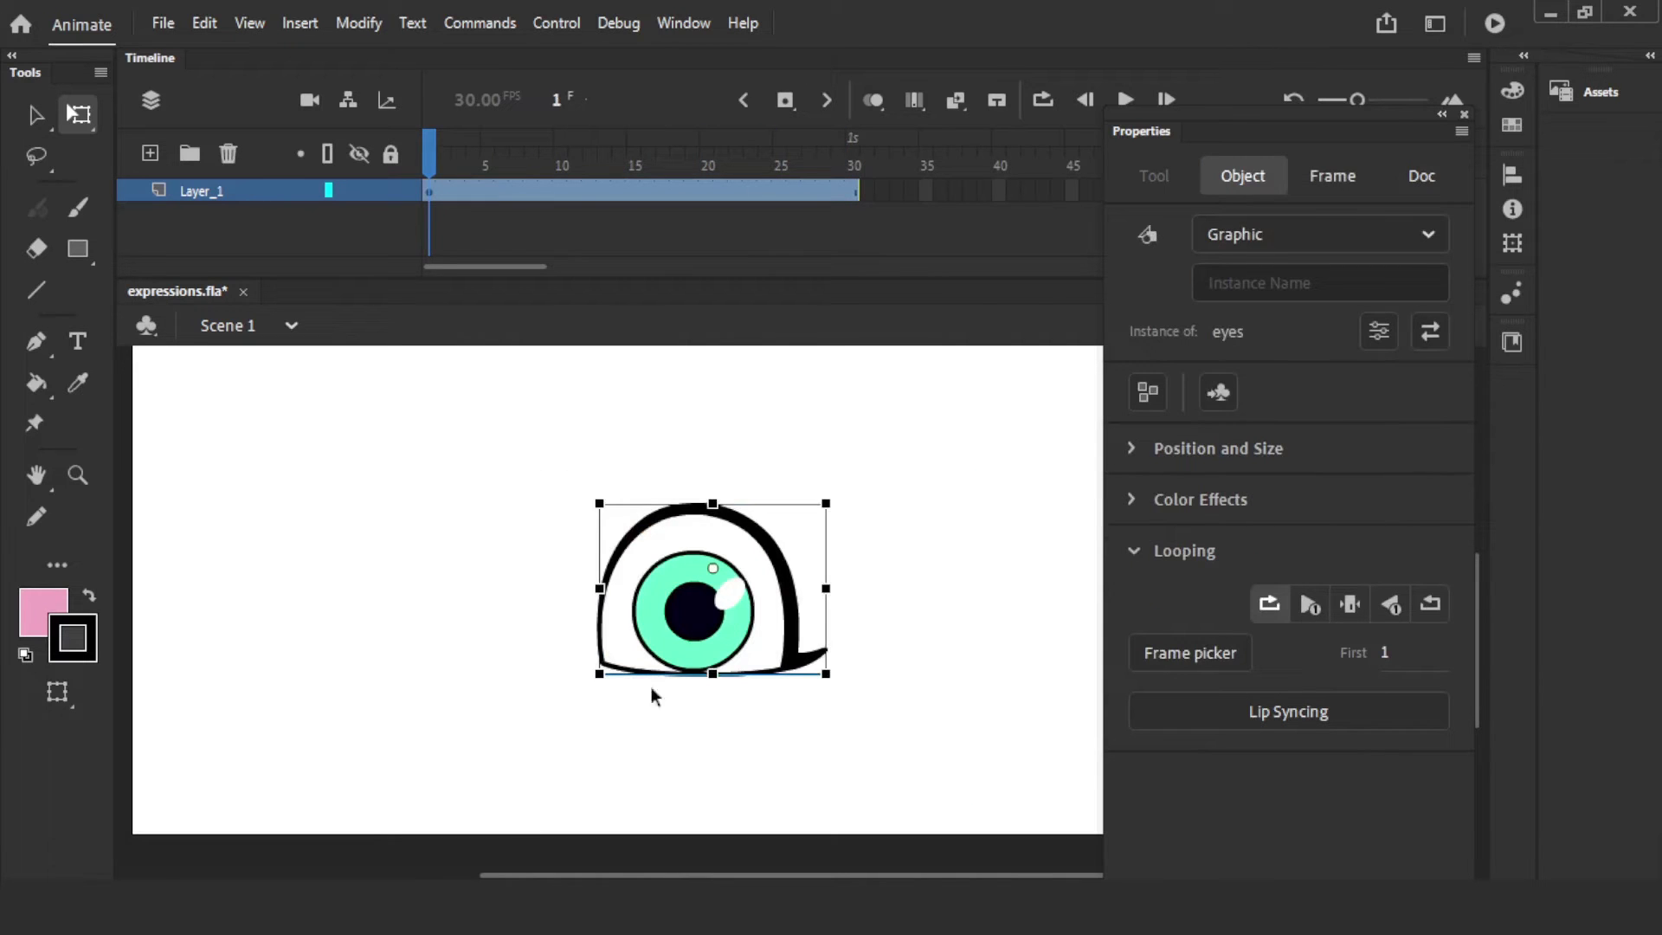
pyautogui.click(1350, 603)
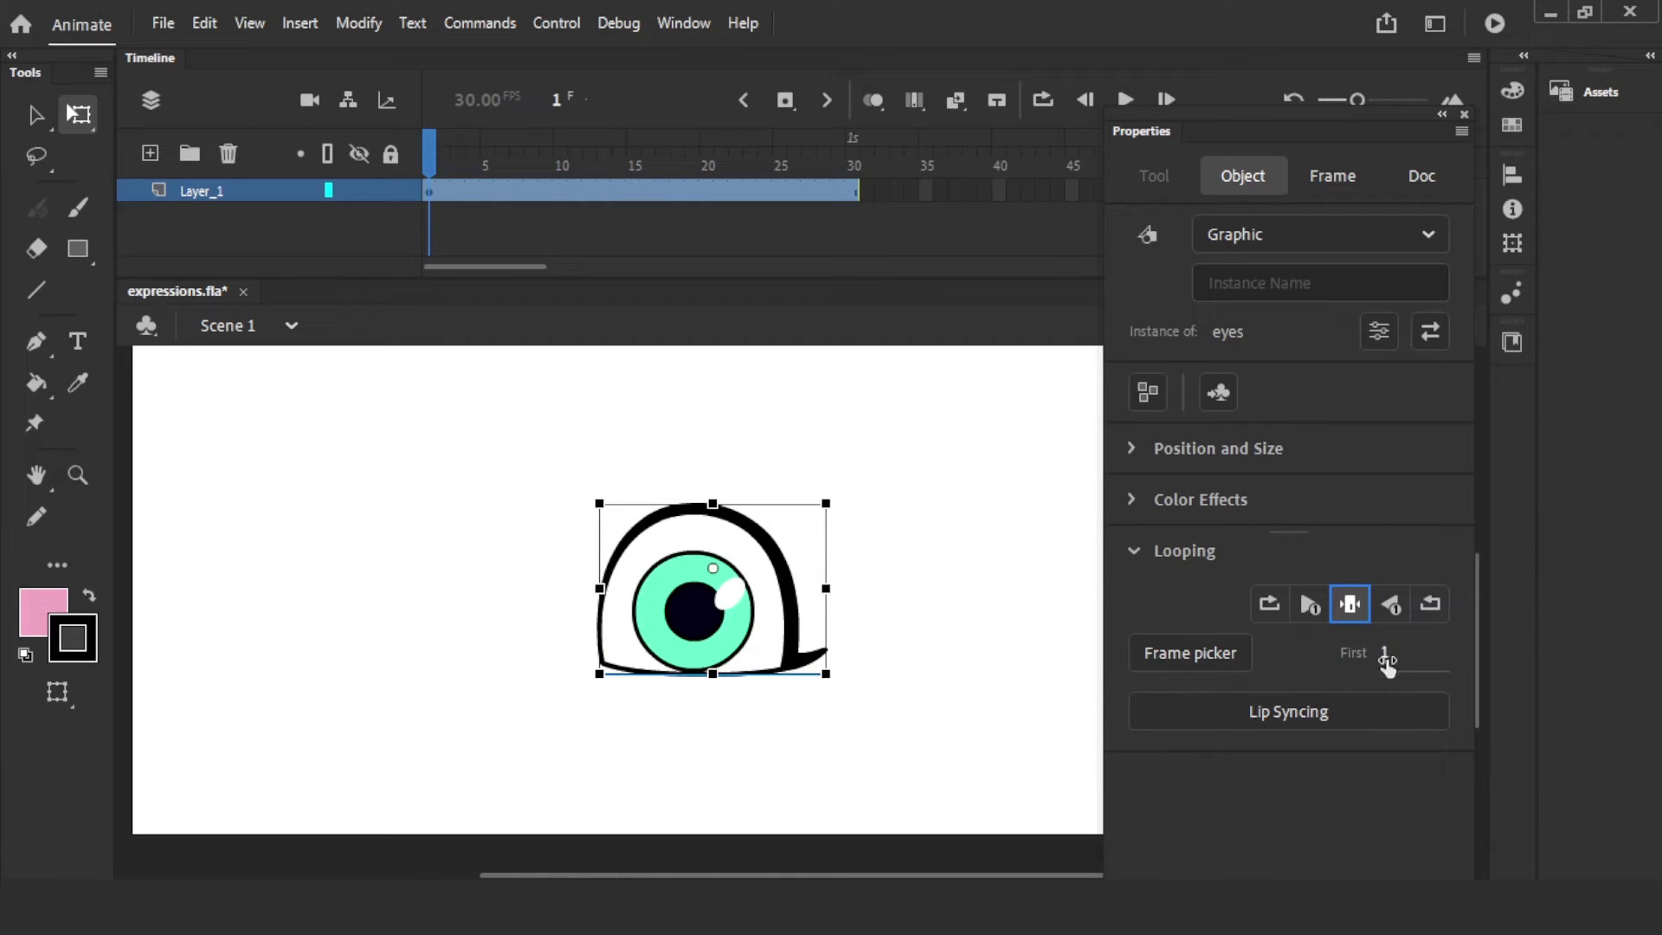
pyautogui.click(949, 502)
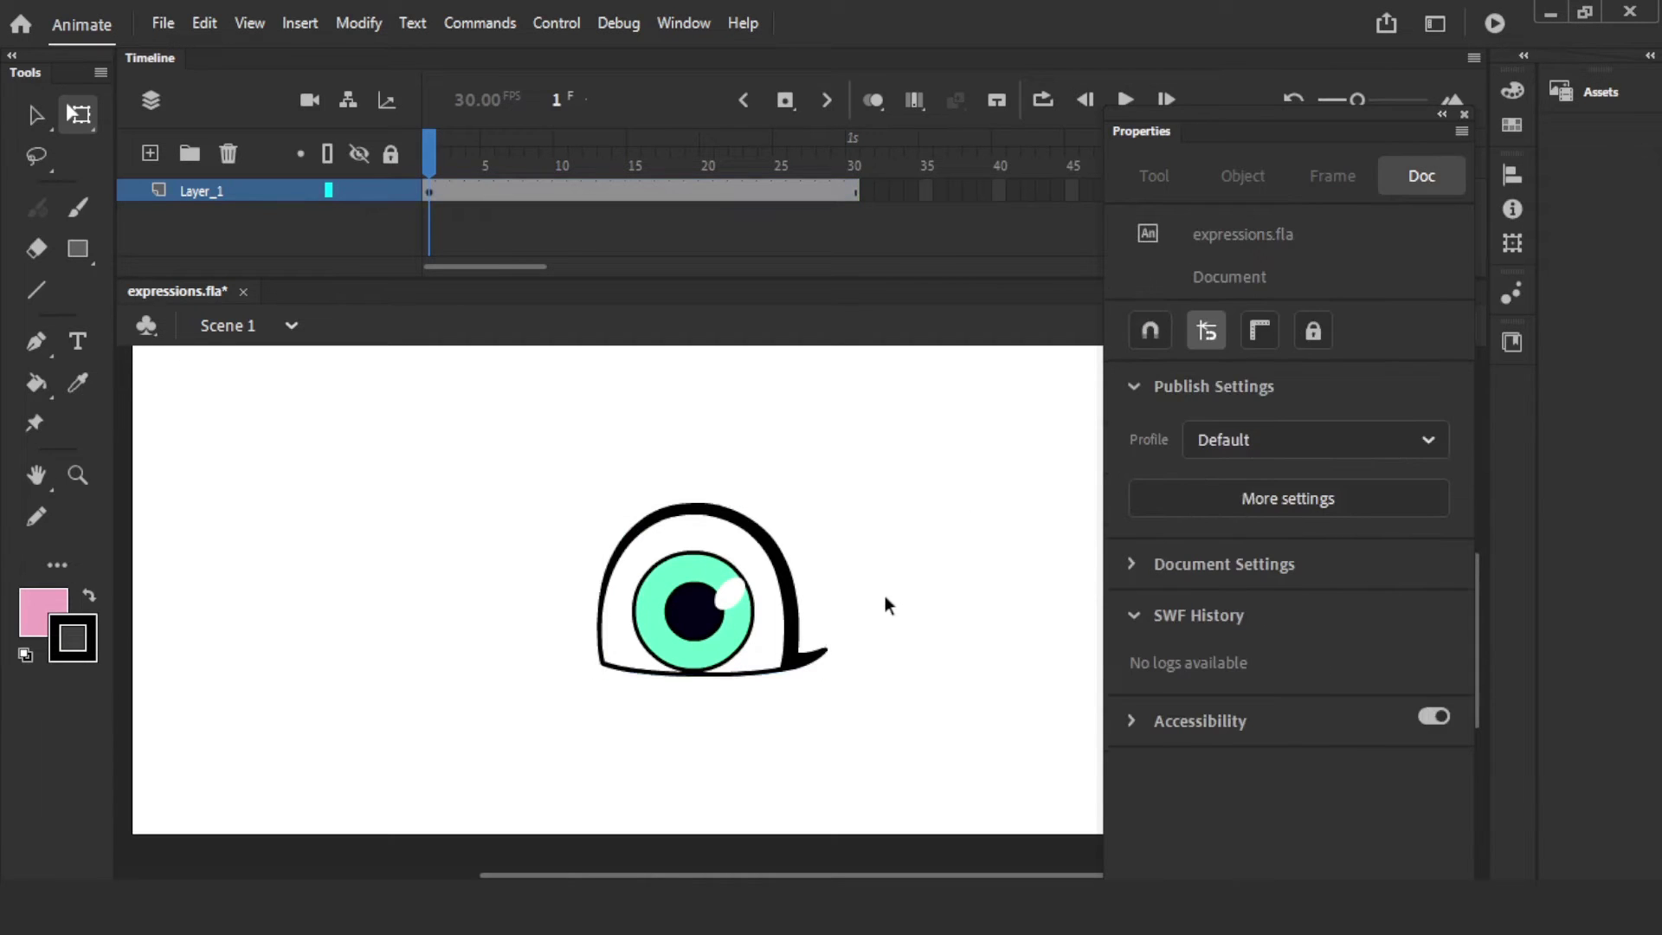
# - Move the enlarged eye back onto the character's face and scale it down proportionally over its original eye position
pyautogui.moveTo(693, 589); pyautogui.dragTo(591, 579)
pyautogui.moveTo(195, 593); pyautogui.dragTo(588, 580)
pyautogui.moveTo(1033, 586); pyautogui.dragTo(979, 587)
pyautogui.hotkey('ctrl', 'z')
pyautogui.hotkey('ctrl', '=')
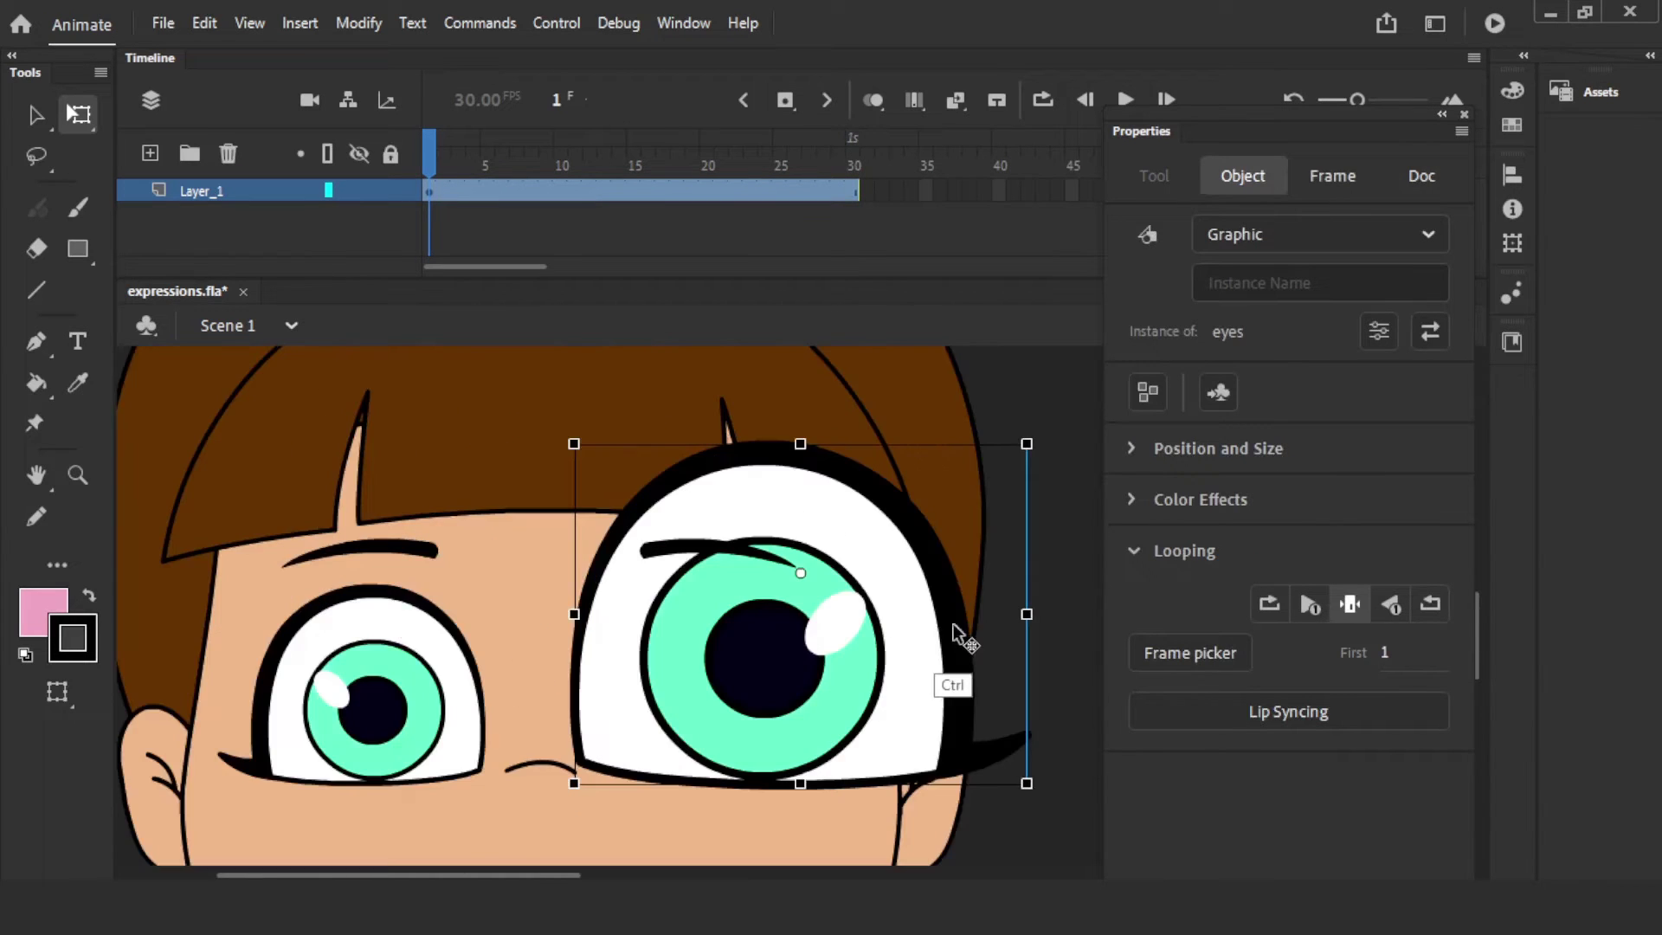
pyautogui.keyDown('shift'); pyautogui.moveTo(1028, 445); pyautogui.dragTo(969, 495); pyautogui.keyUp('shift')
pyautogui.moveTo(888, 571); pyautogui.dragTo(803, 639)
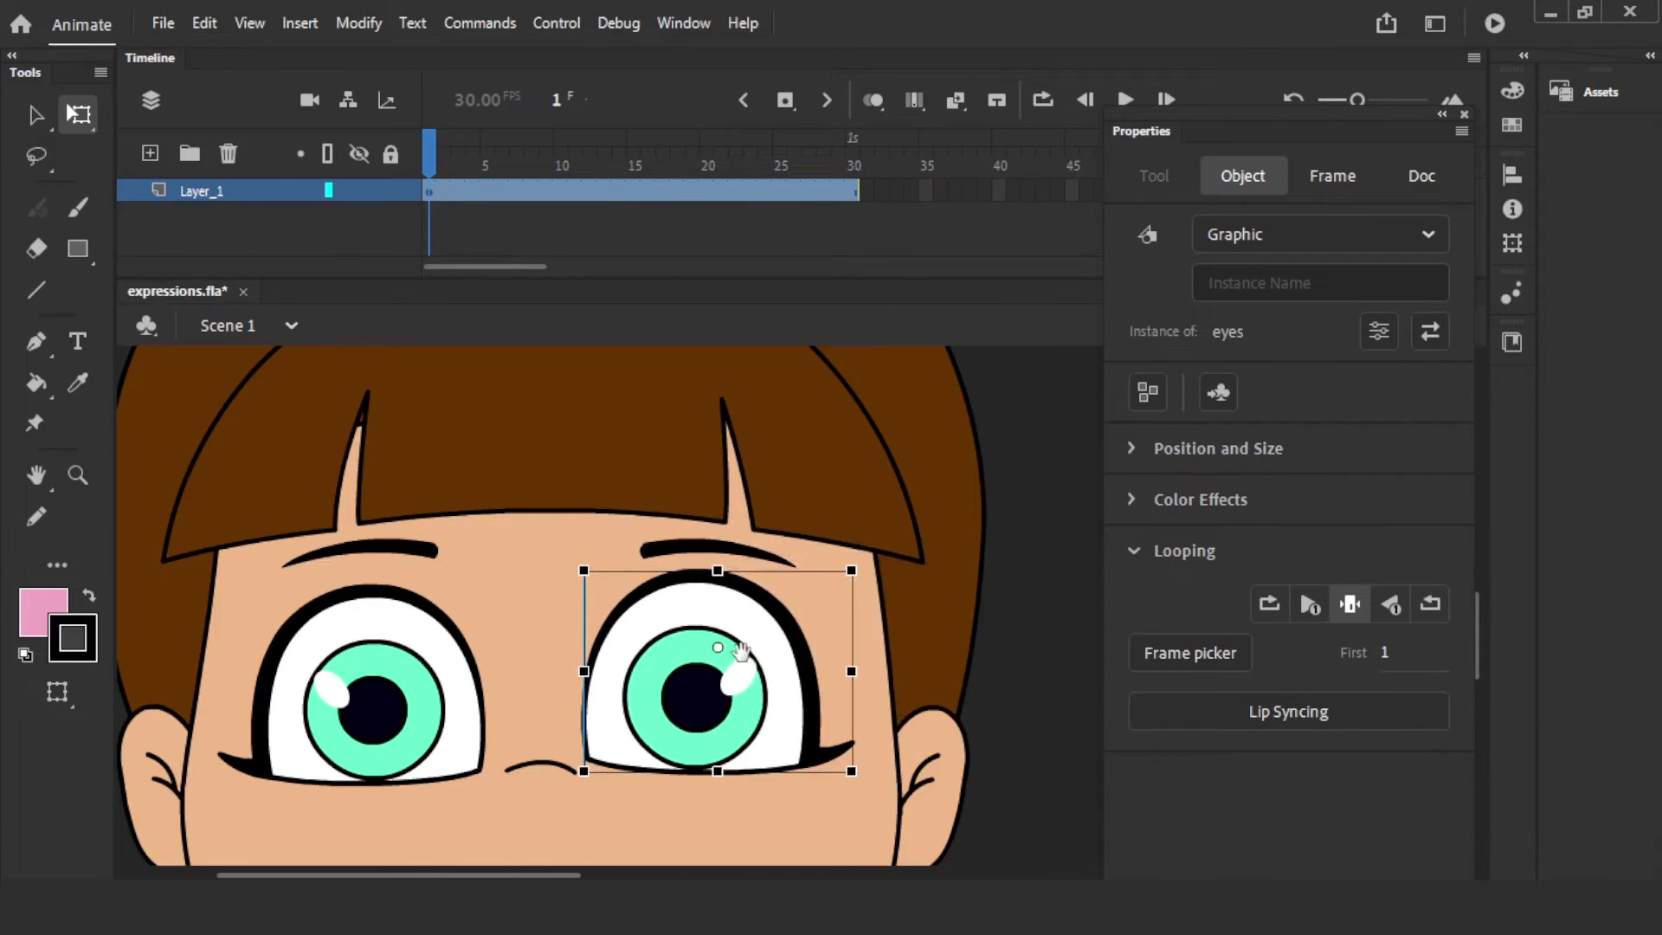
# - Shrink the replaced eye slightly more and nudge it down to line up with the other eye
pyautogui.moveTo(634, 754); pyautogui.dragTo(749, 653)
pyautogui.moveTo(967, 468); pyautogui.dragTo(953, 476)
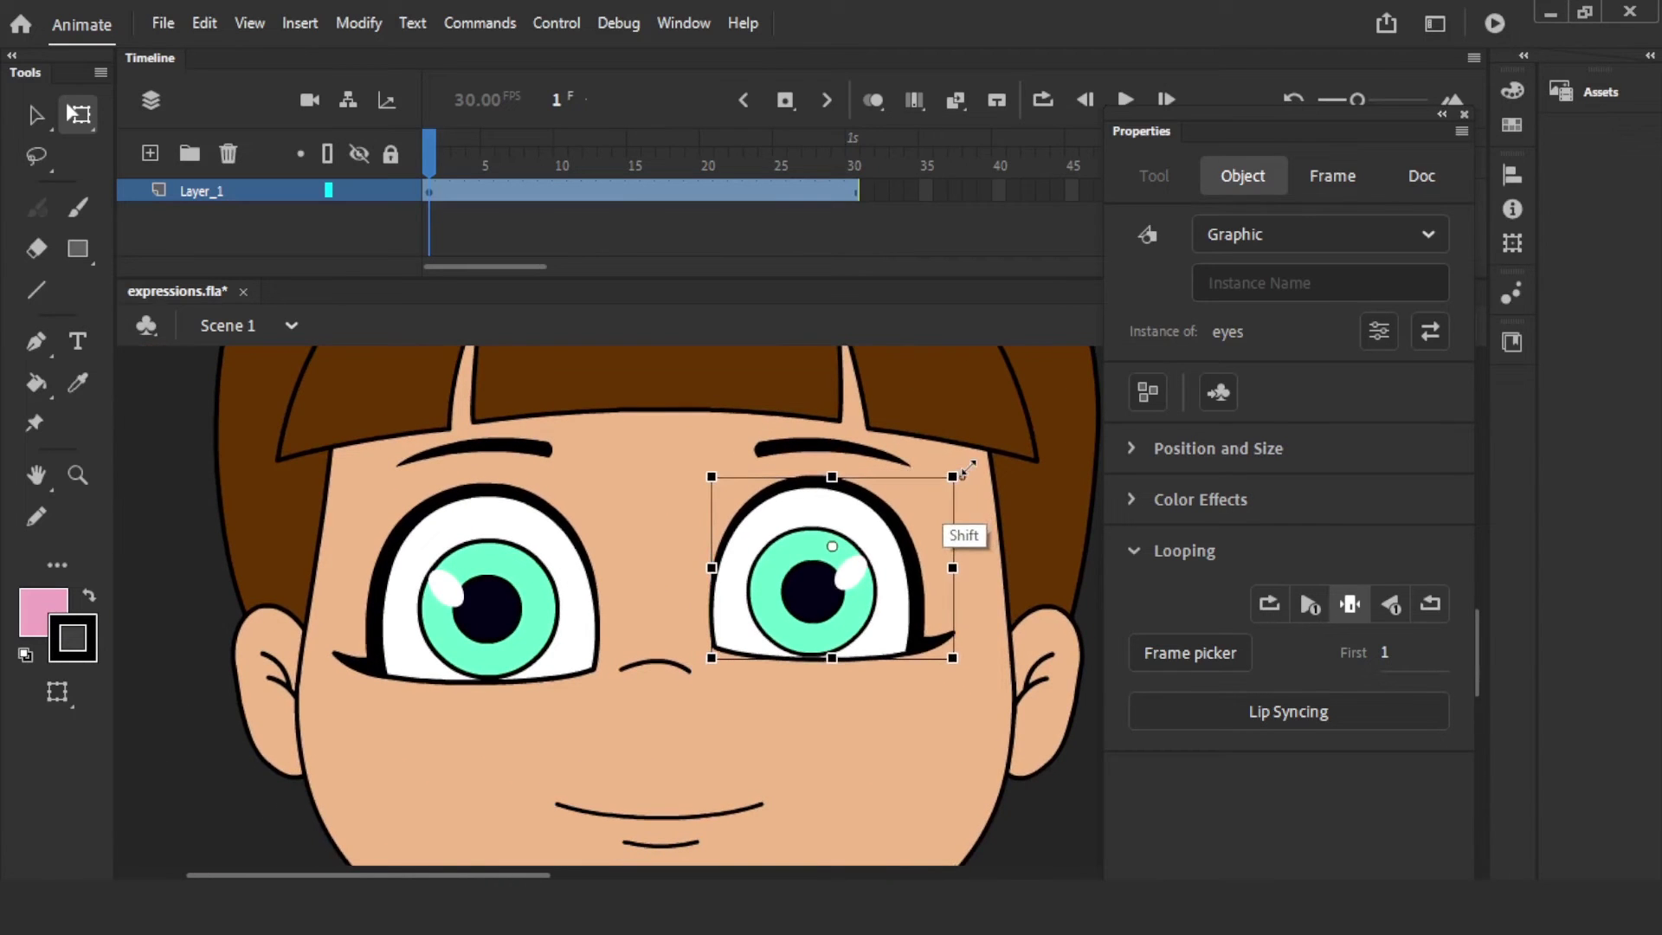
pyautogui.moveTo(871, 587); pyautogui.dragTo(870, 594)
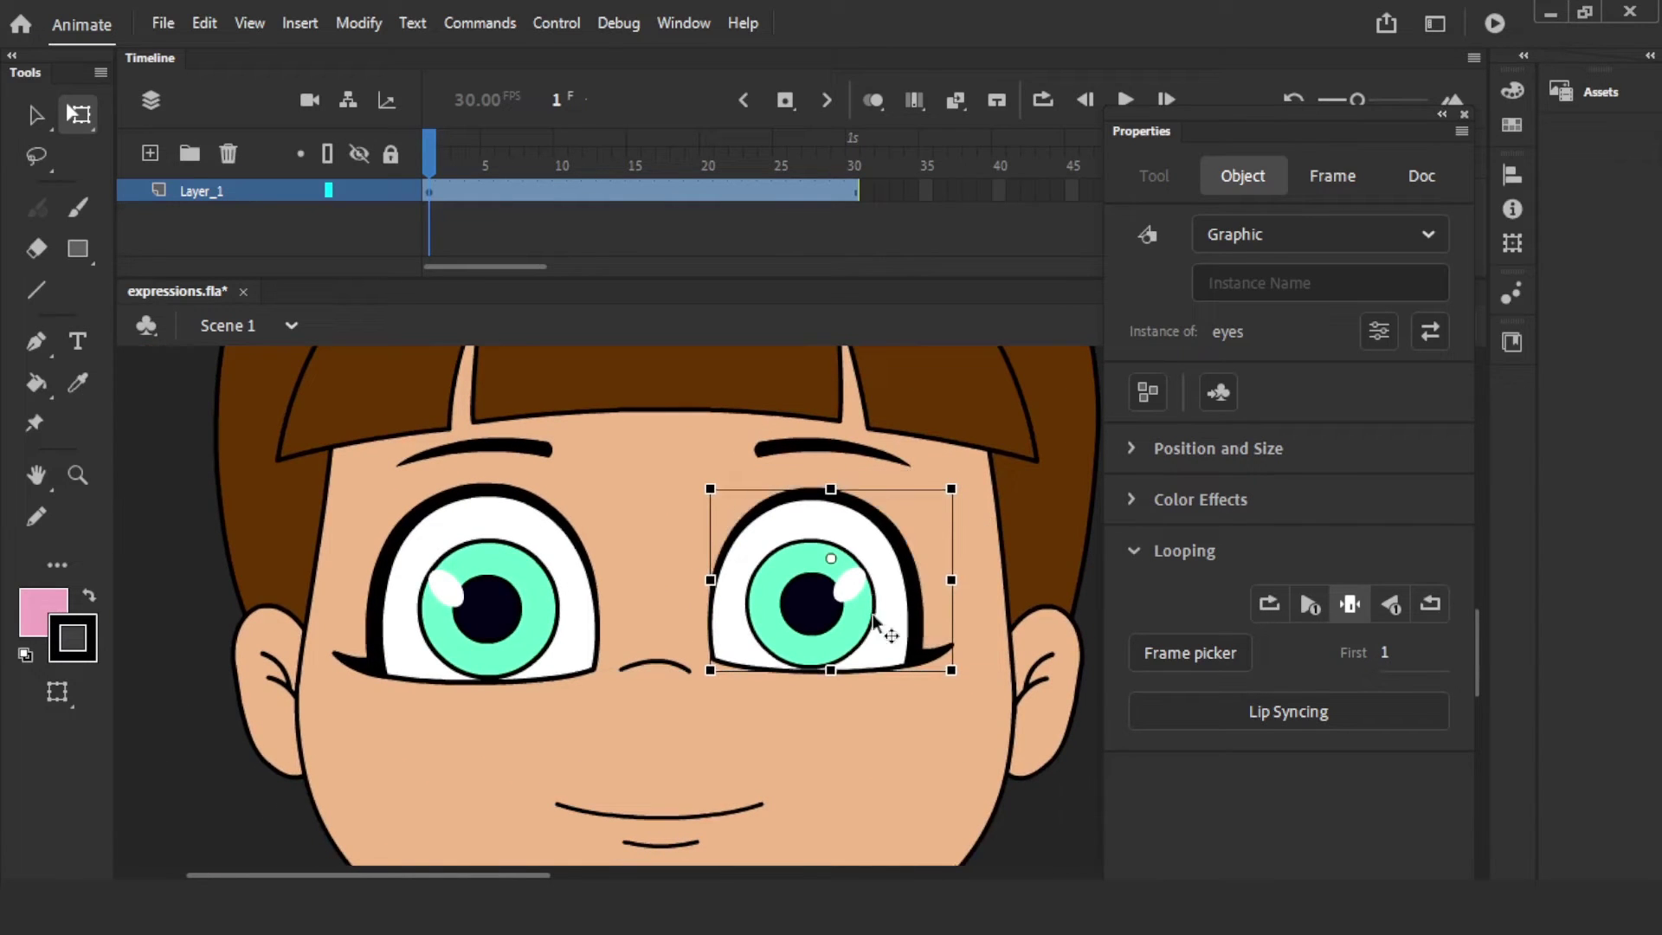
pyautogui.click(1020, 790)
# - Move the front_lip graphic off the face onto an empty area of the white stage
pyautogui.click(691, 812)
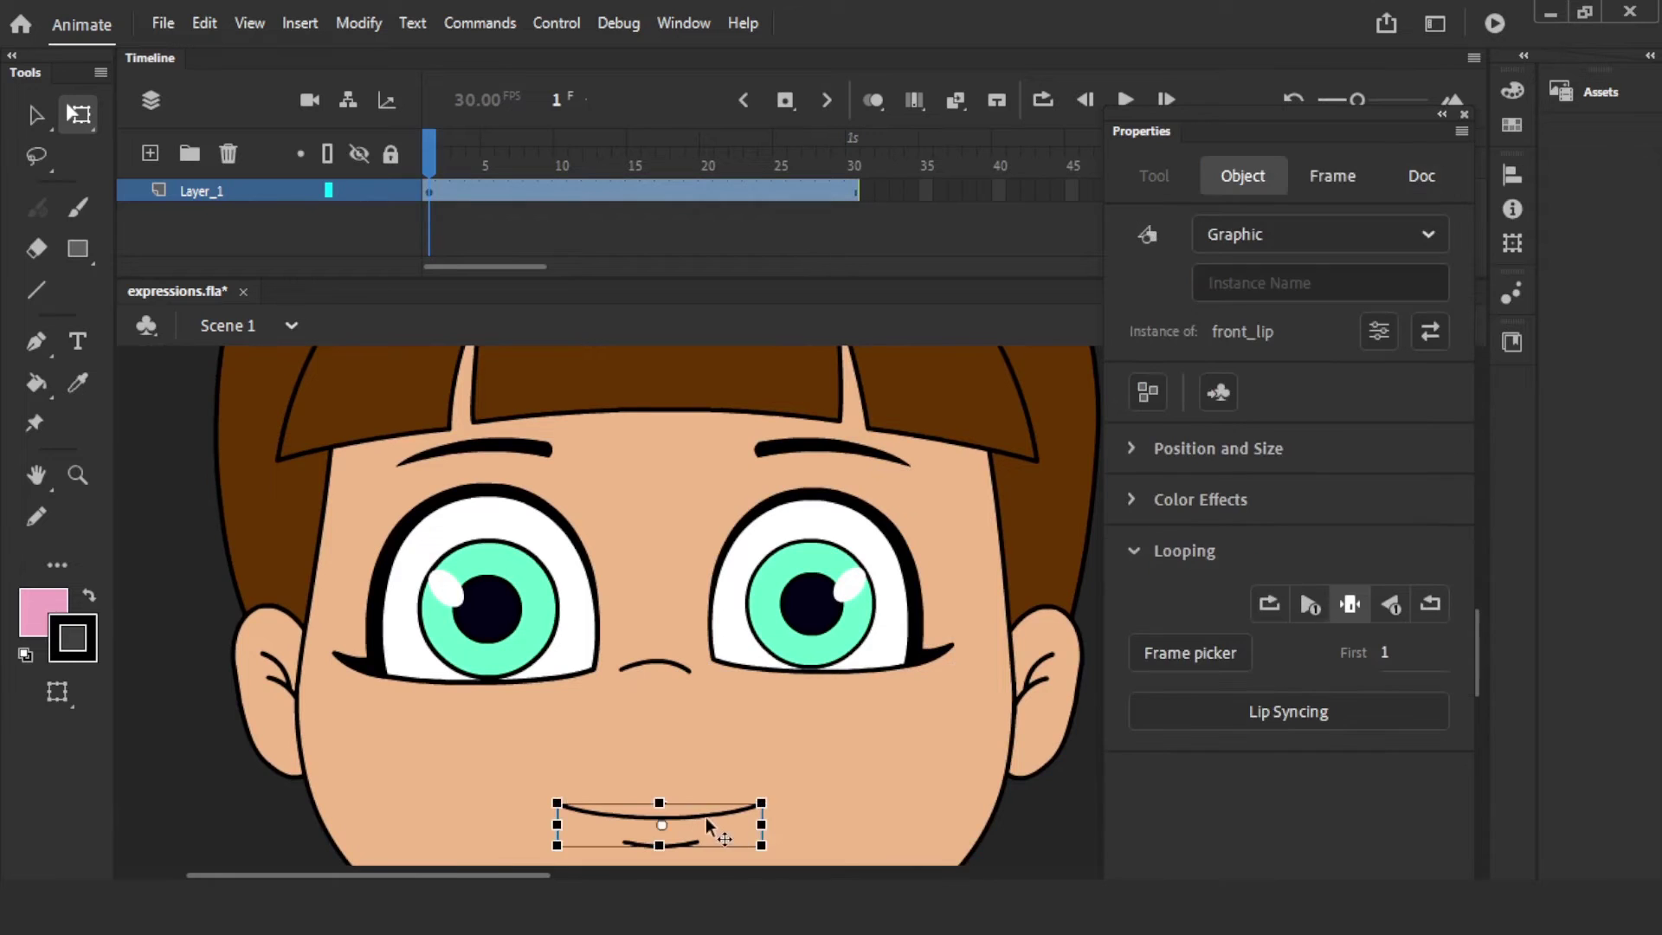
pyautogui.moveTo(700, 817); pyautogui.dragTo(908, 728)
pyautogui.moveTo(952, 504); pyautogui.dragTo(461, 480)
pyautogui.hscroll(1, 952, 503)
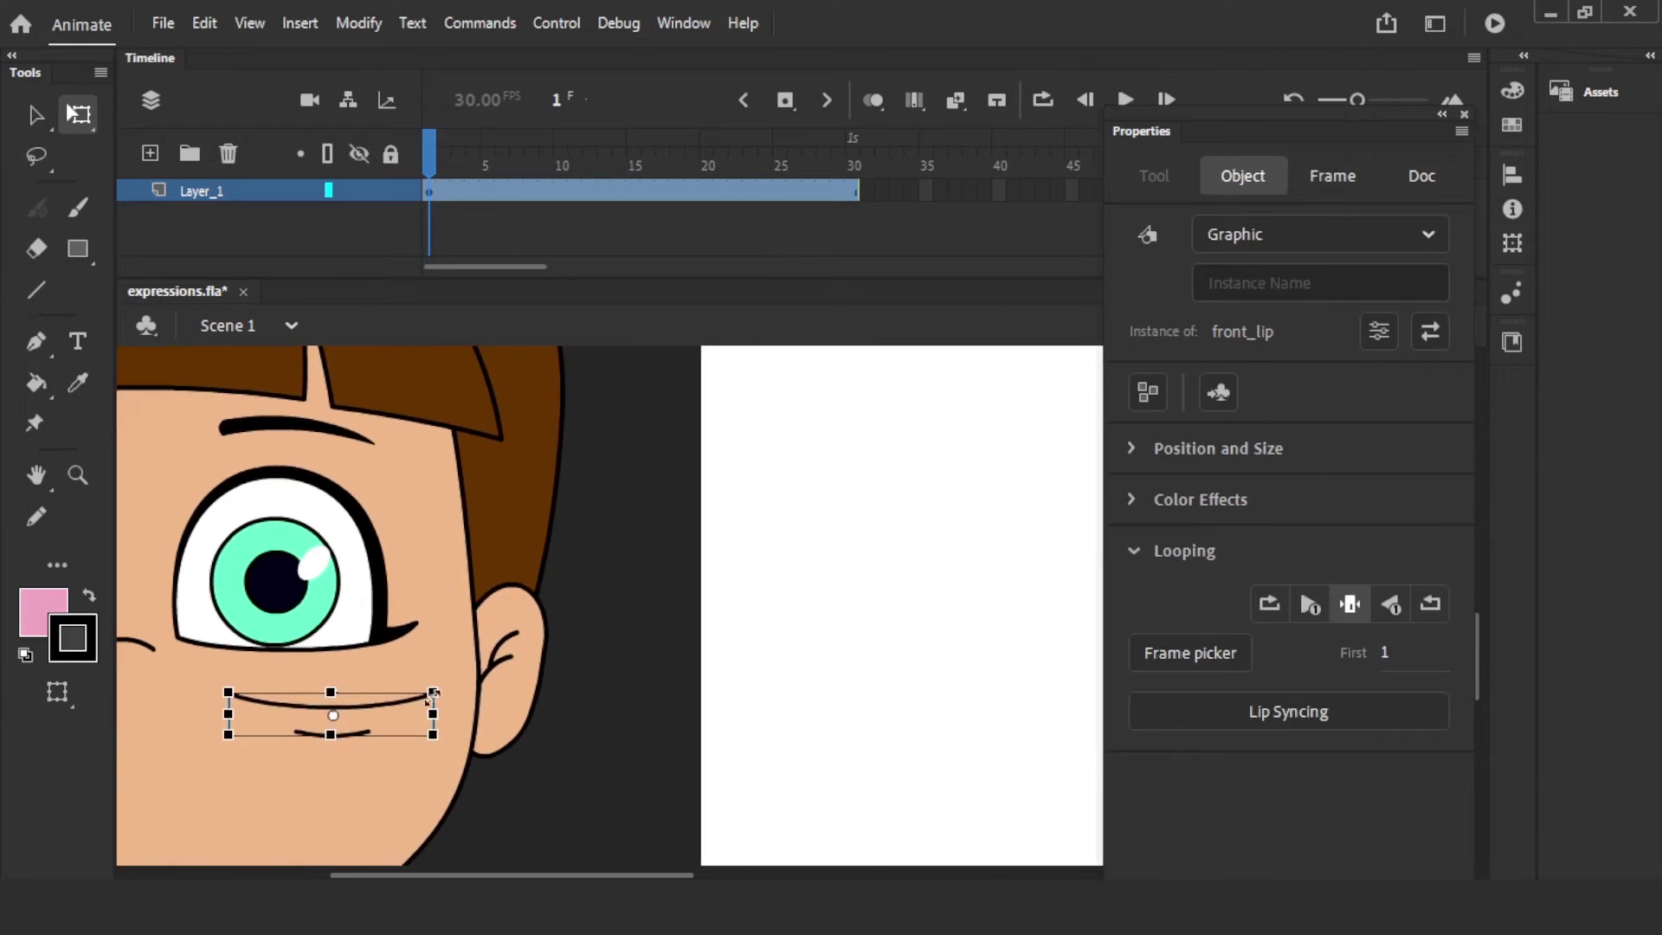
pyautogui.moveTo(388, 703); pyautogui.dragTo(939, 576)
pyautogui.moveTo(934, 478); pyautogui.dragTo(431, 511)
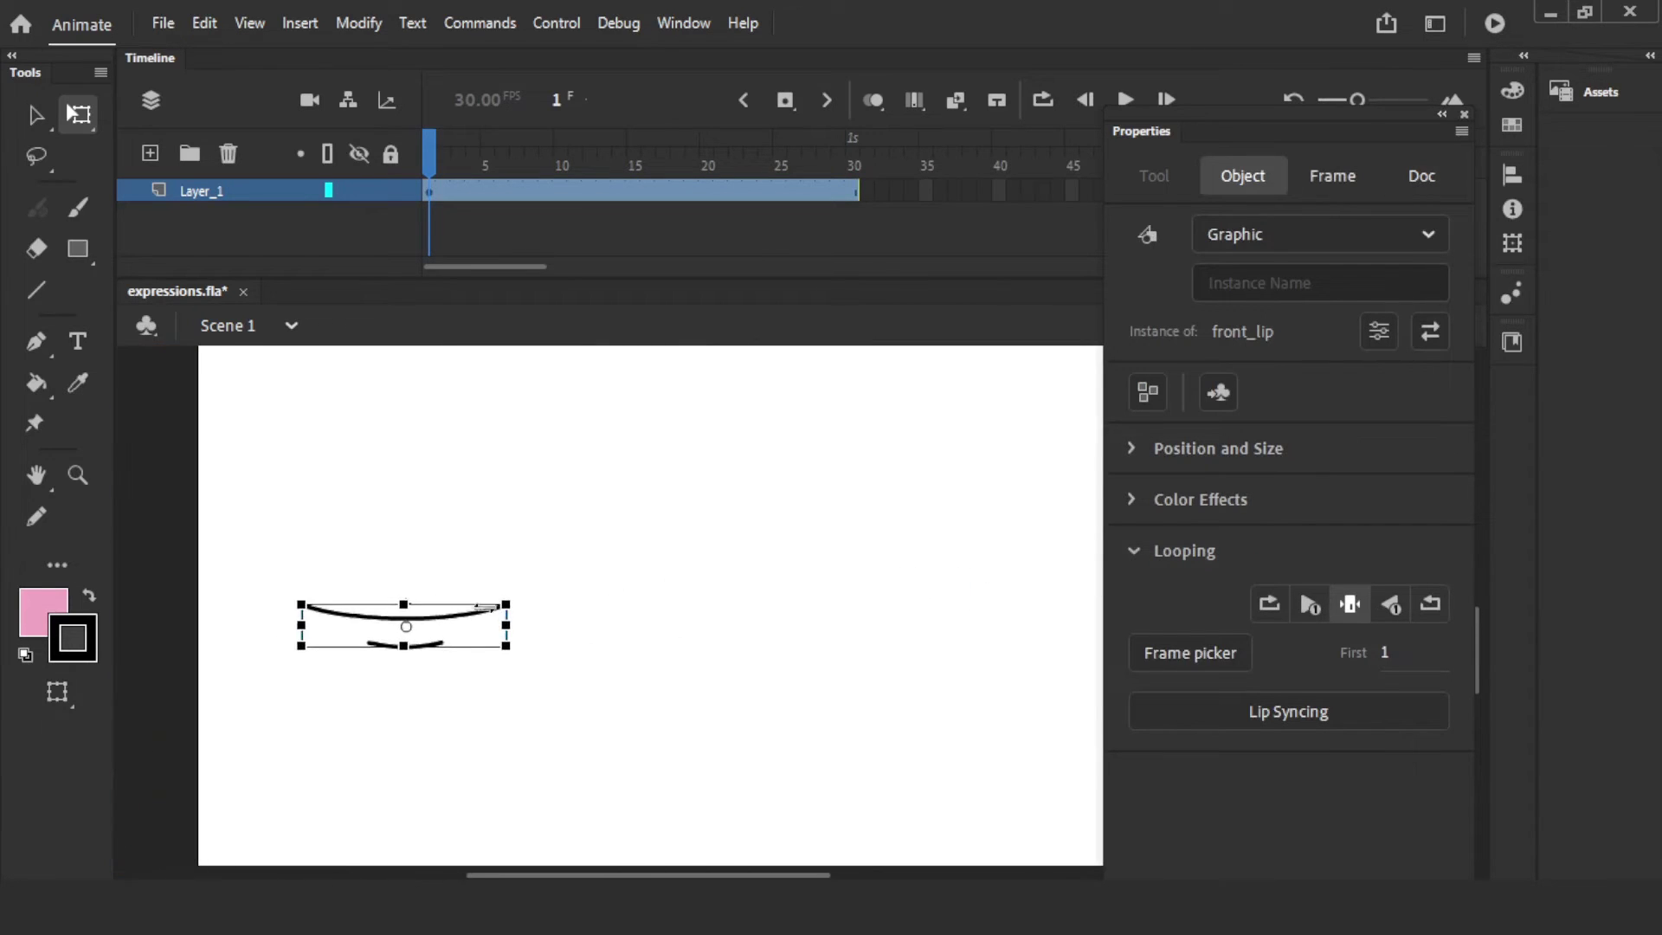
pyautogui.moveTo(460, 617); pyautogui.dragTo(863, 577)
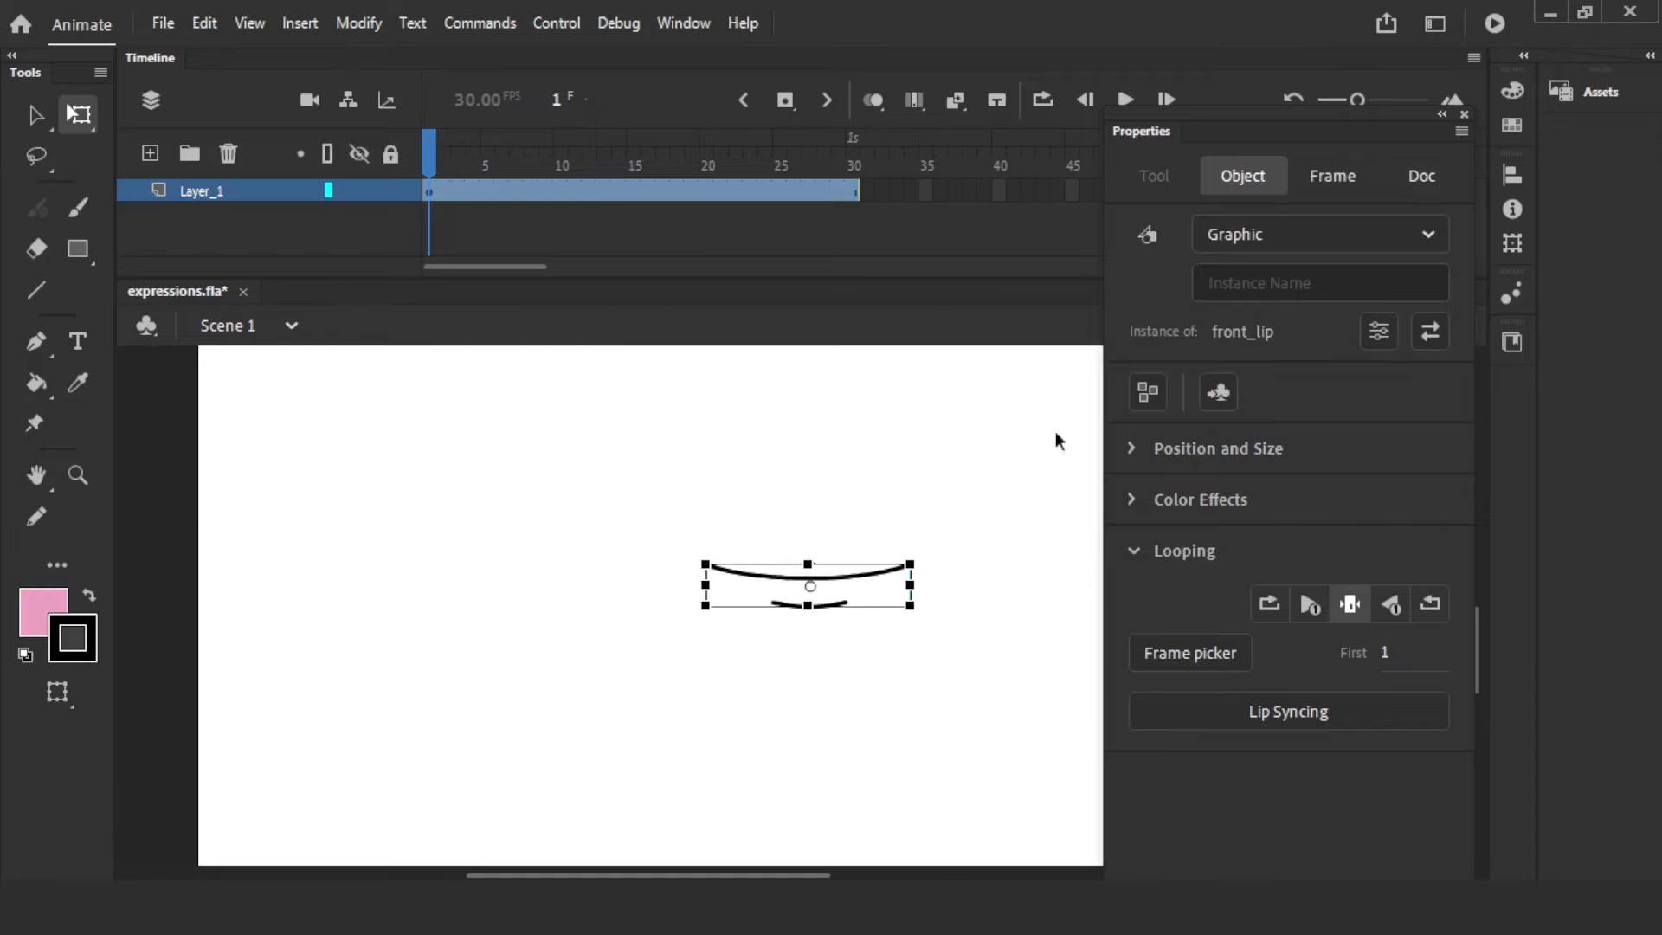
# - Open the front_lip symbol, step forward and back through its mouth-shape frames, and return to Scene 1
pyautogui.doubleClick(864, 584)
pyautogui.press('.')
pyautogui.press('.')
pyautogui.press('.')
pyautogui.press('.')
pyautogui.press('.')
pyautogui.press('.')
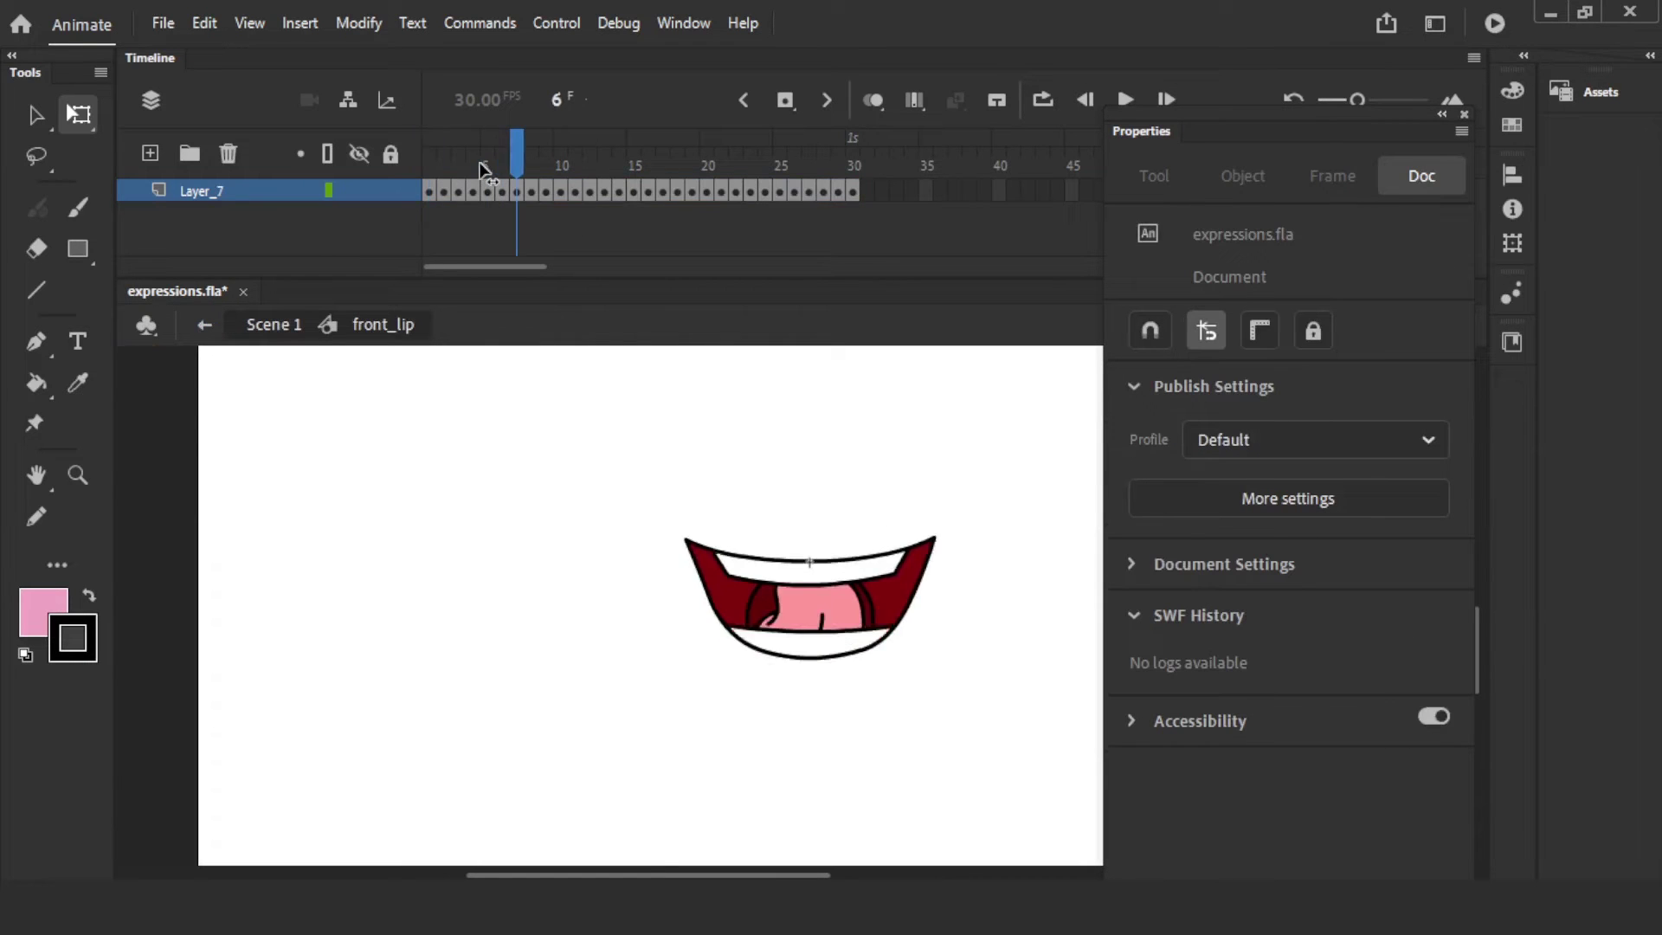
pyautogui.press(',')
pyautogui.press(',')
pyautogui.press(',')
pyautogui.press(',')
pyautogui.press(',')
pyautogui.press(',')
pyautogui.press('.')
pyautogui.press('.')
pyautogui.press('.')
pyautogui.press('.')
pyautogui.press('.')
pyautogui.press('.')
pyautogui.press('.')
pyautogui.press('.')
pyautogui.press('.')
pyautogui.press('.')
pyautogui.press('.')
pyautogui.press('.')
pyautogui.press('.')
pyautogui.press('.')
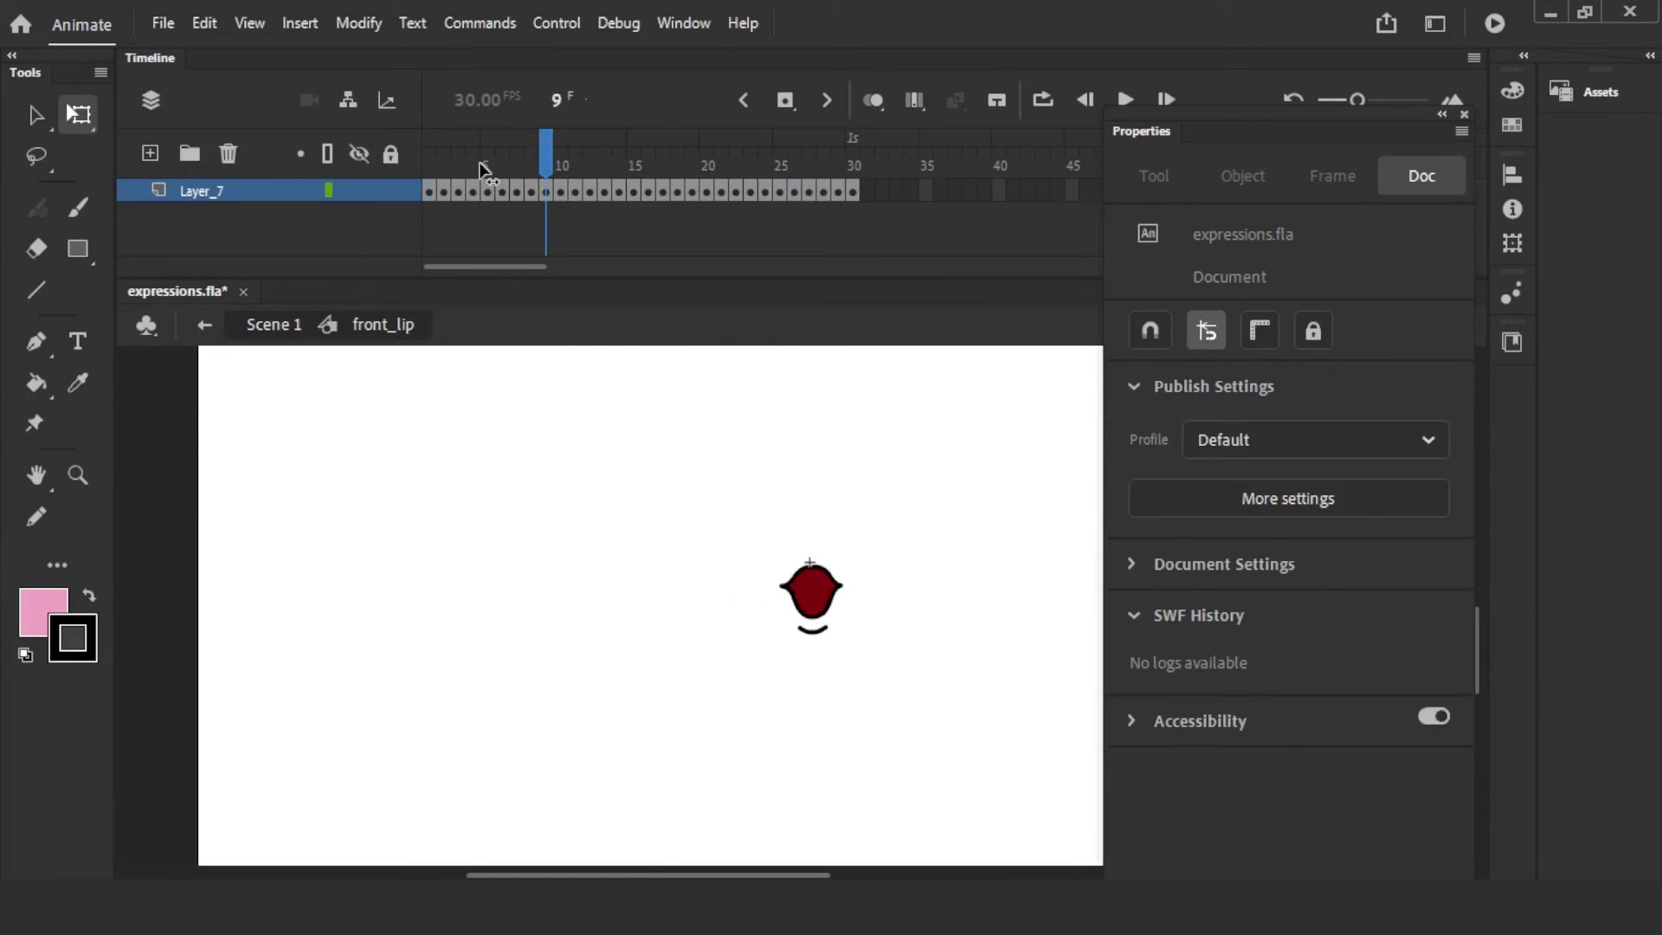
pyautogui.press(',')
pyautogui.press(',')
pyautogui.press(',')
pyautogui.press(',')
pyautogui.press(',')
pyautogui.press(',')
pyautogui.press(',')
pyautogui.press(',')
pyautogui.press(',')
pyautogui.press(',')
pyautogui.press(',')
pyautogui.press(',')
pyautogui.press(',')
pyautogui.press(',')
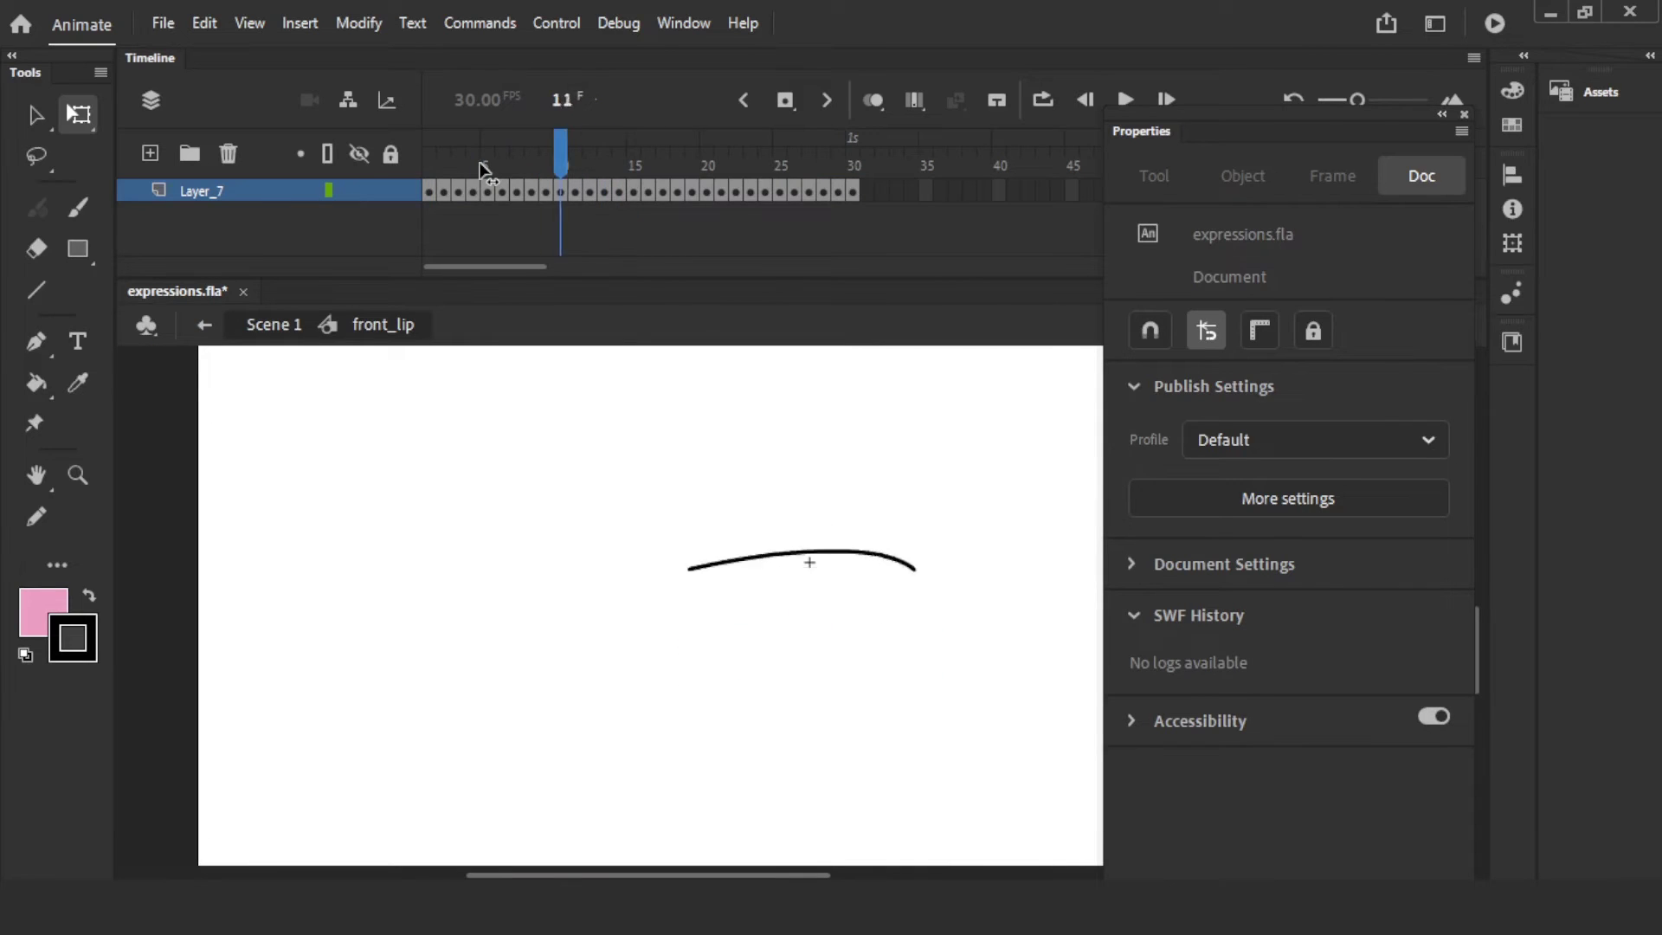
pyautogui.click(271, 325)
pyautogui.click(883, 457)
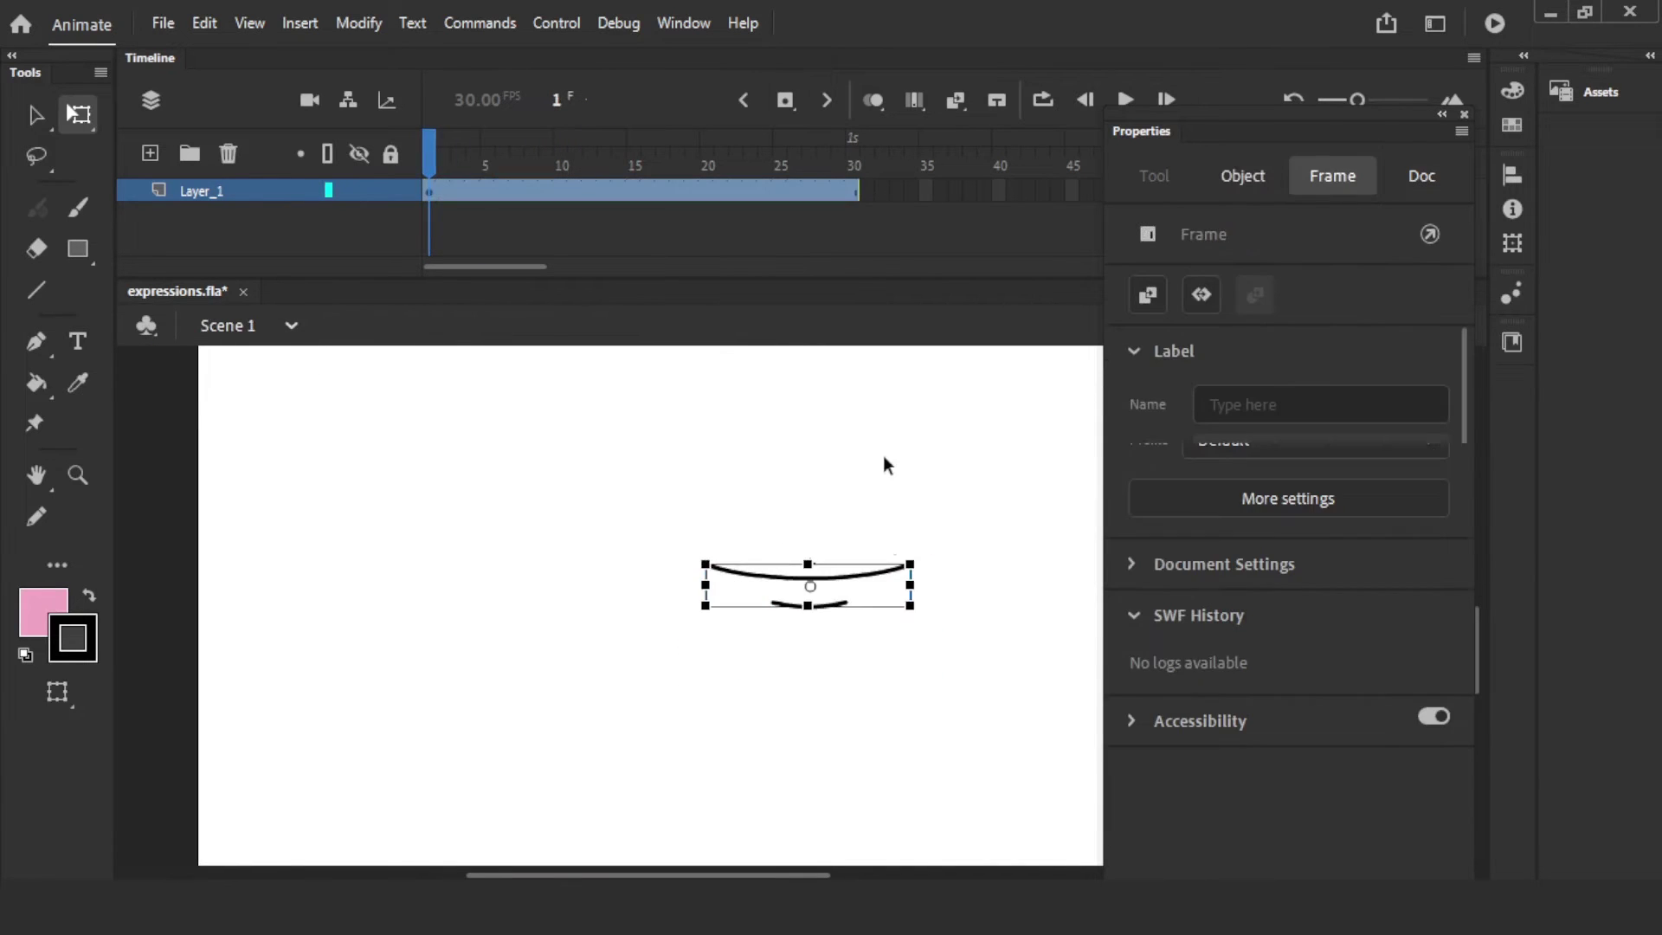
# - Set the front_lip graphic's looping to loop continuously and play Scene 1 to preview the mouth shapes
pyautogui.moveTo(940, 519); pyautogui.dragTo(696, 701)
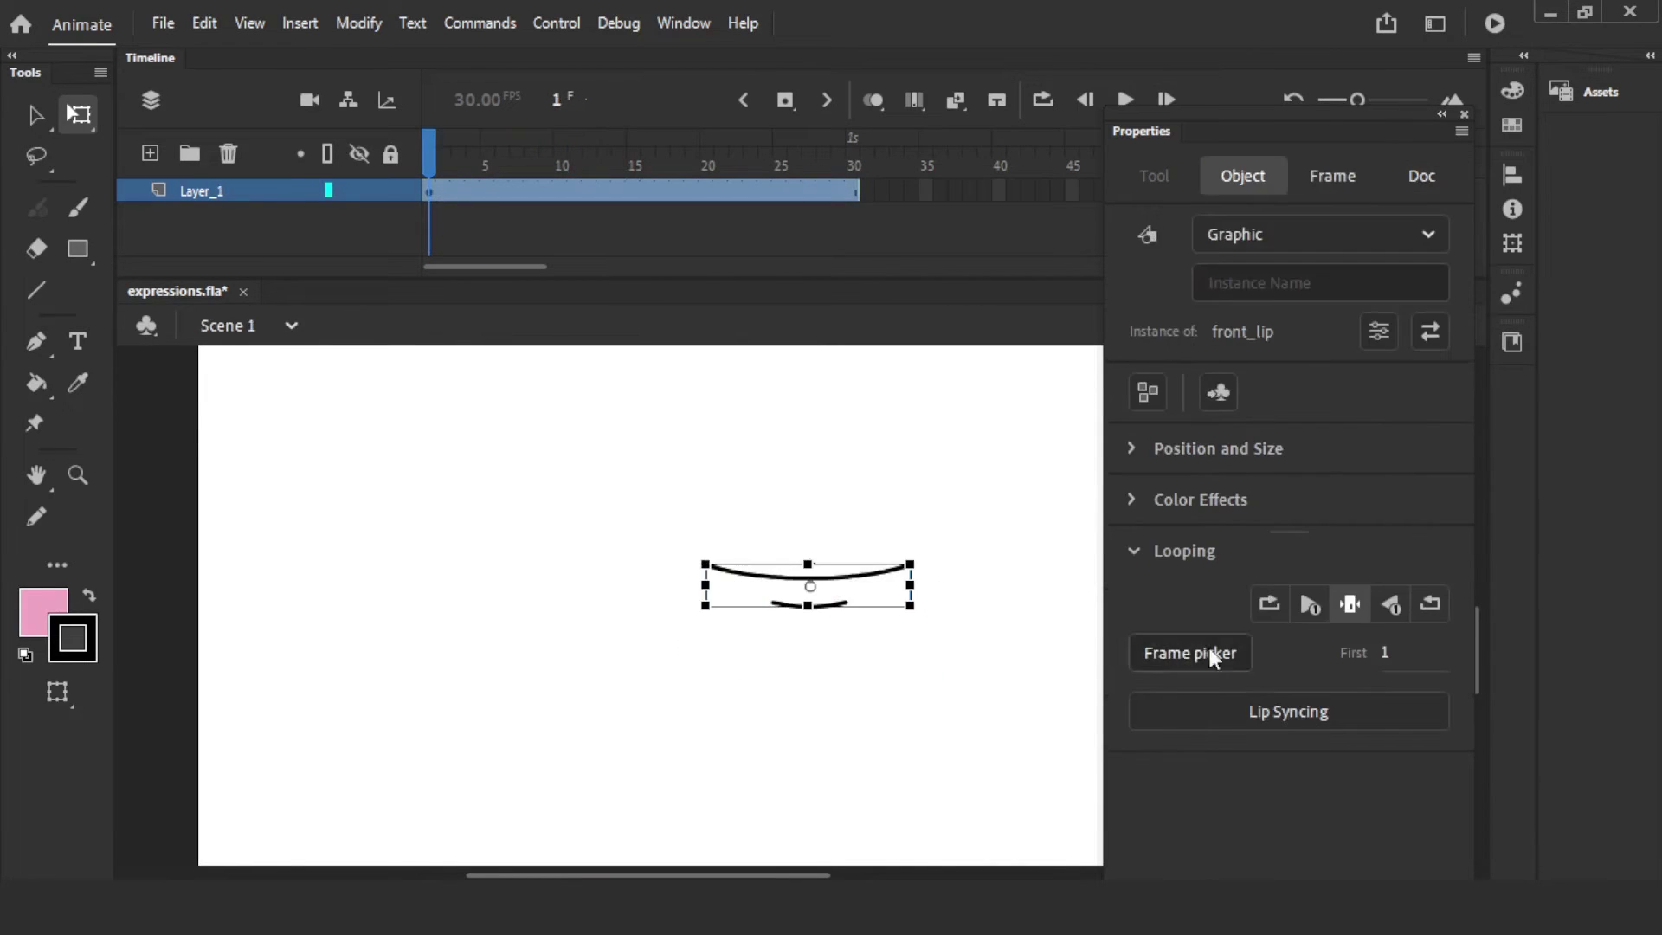
pyautogui.click(1270, 601)
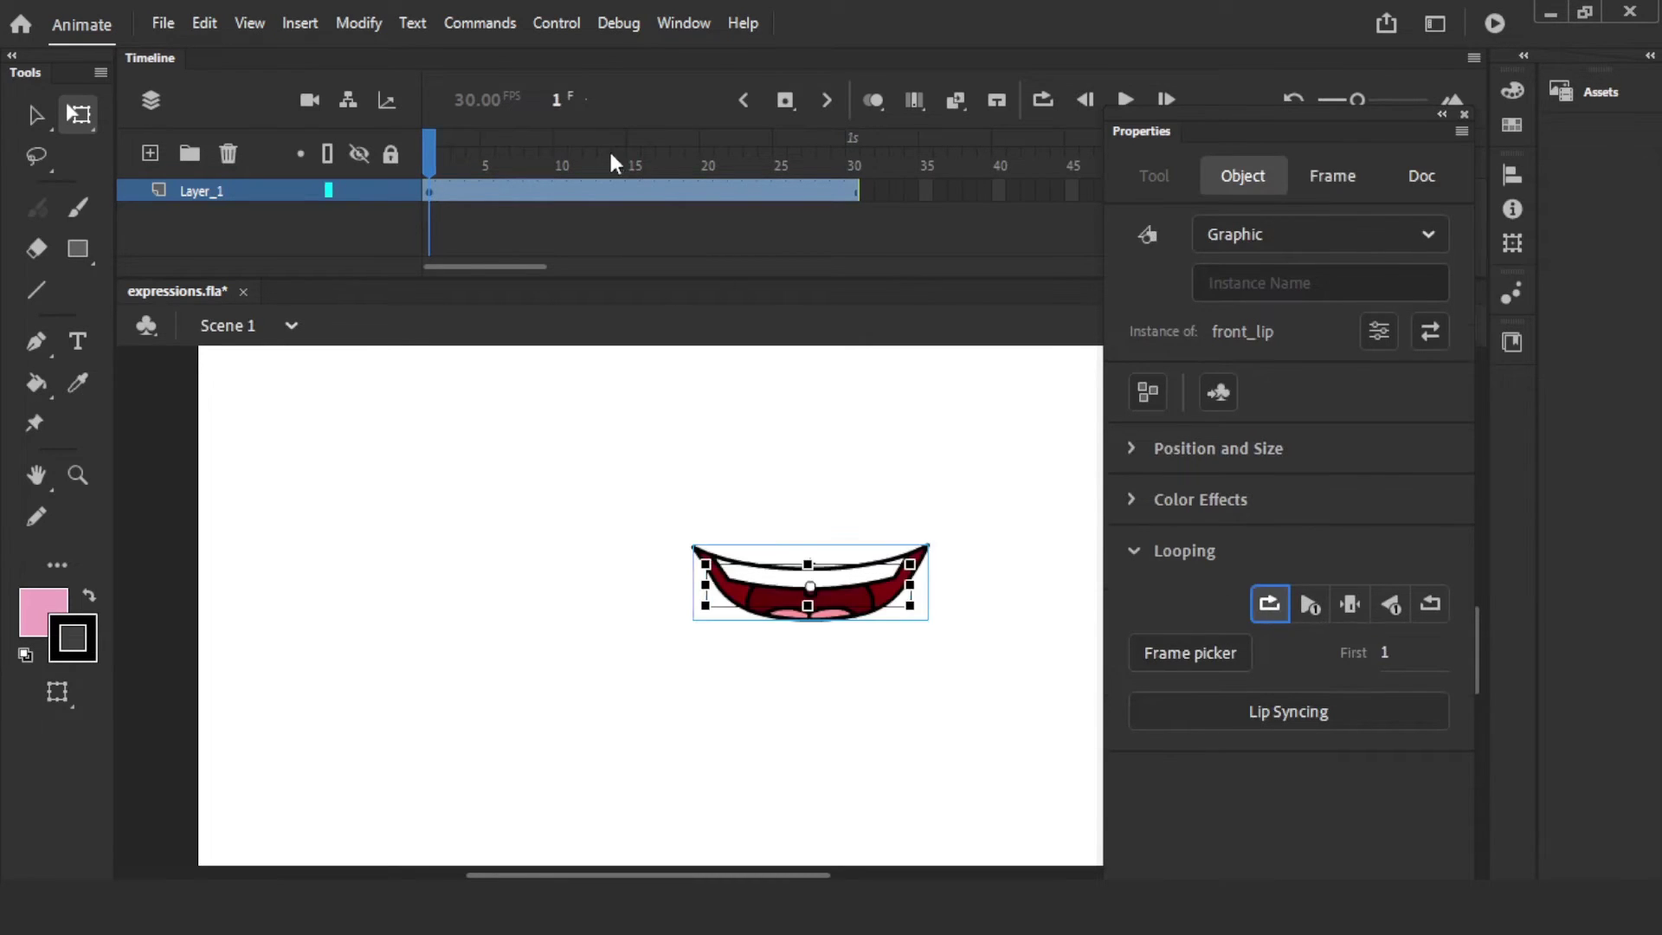
pyautogui.click(199, 273)
pyautogui.click(220, 253)
pyautogui.press('Return')
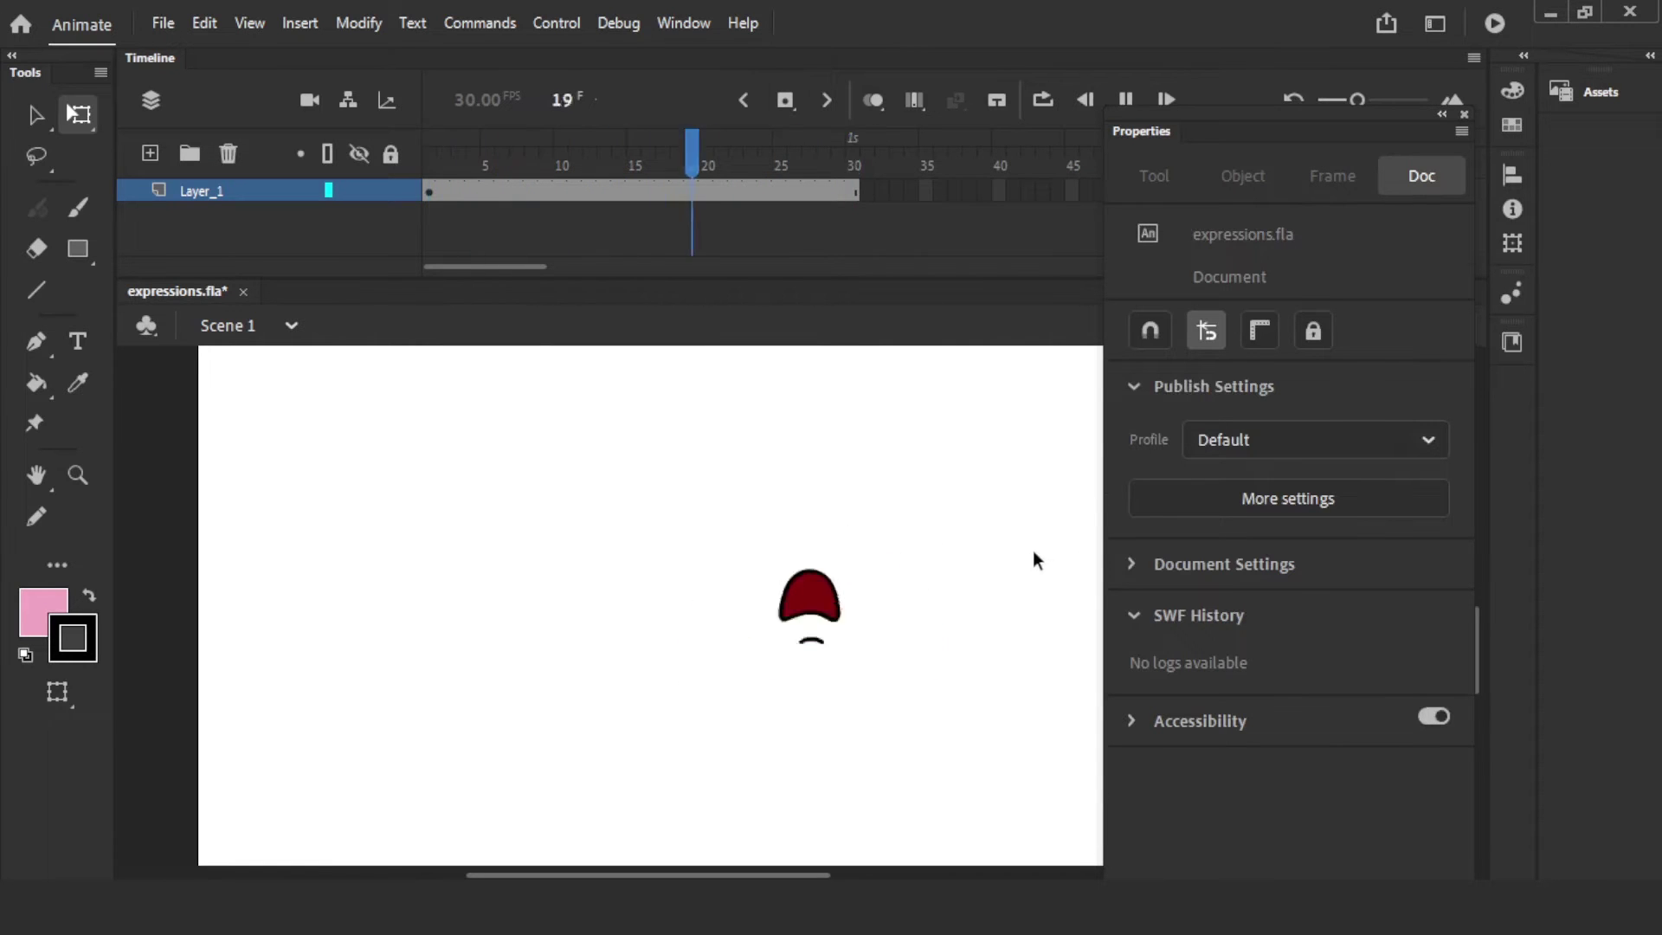
# - Go to frame 21, reselect the front_lip graphic, and set its looping to a single frame
pyautogui.click(720, 194)
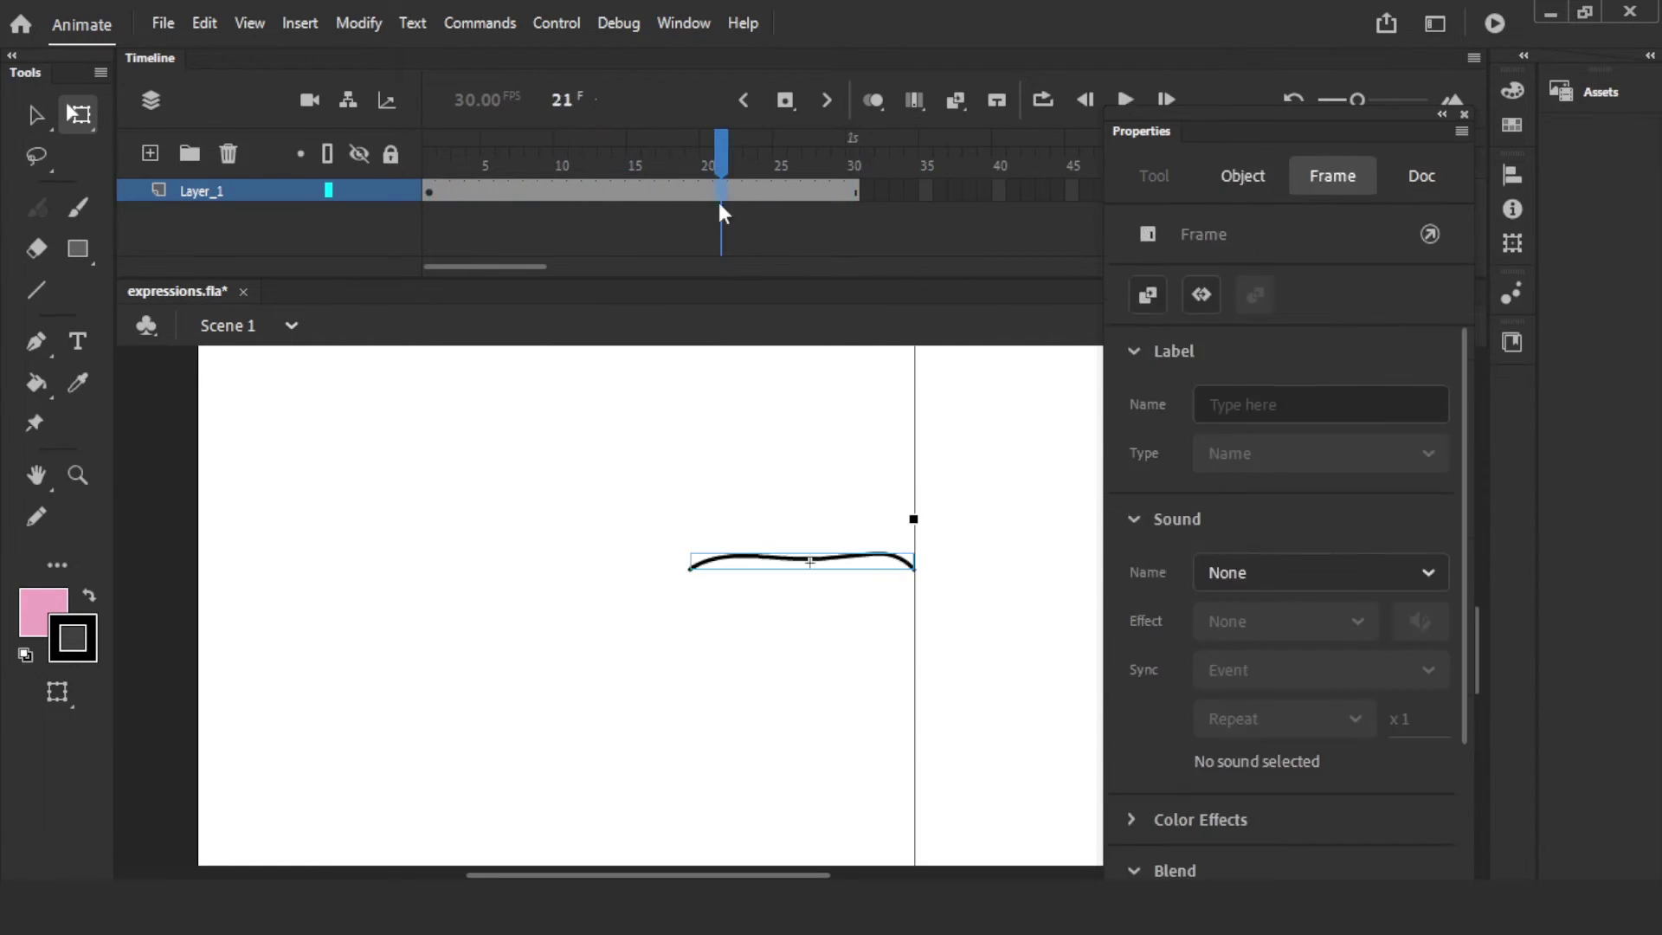
pyautogui.moveTo(831, 578); pyautogui.dragTo(944, 459)
pyautogui.click(959, 532)
pyautogui.moveTo(961, 541); pyautogui.dragTo(805, 582)
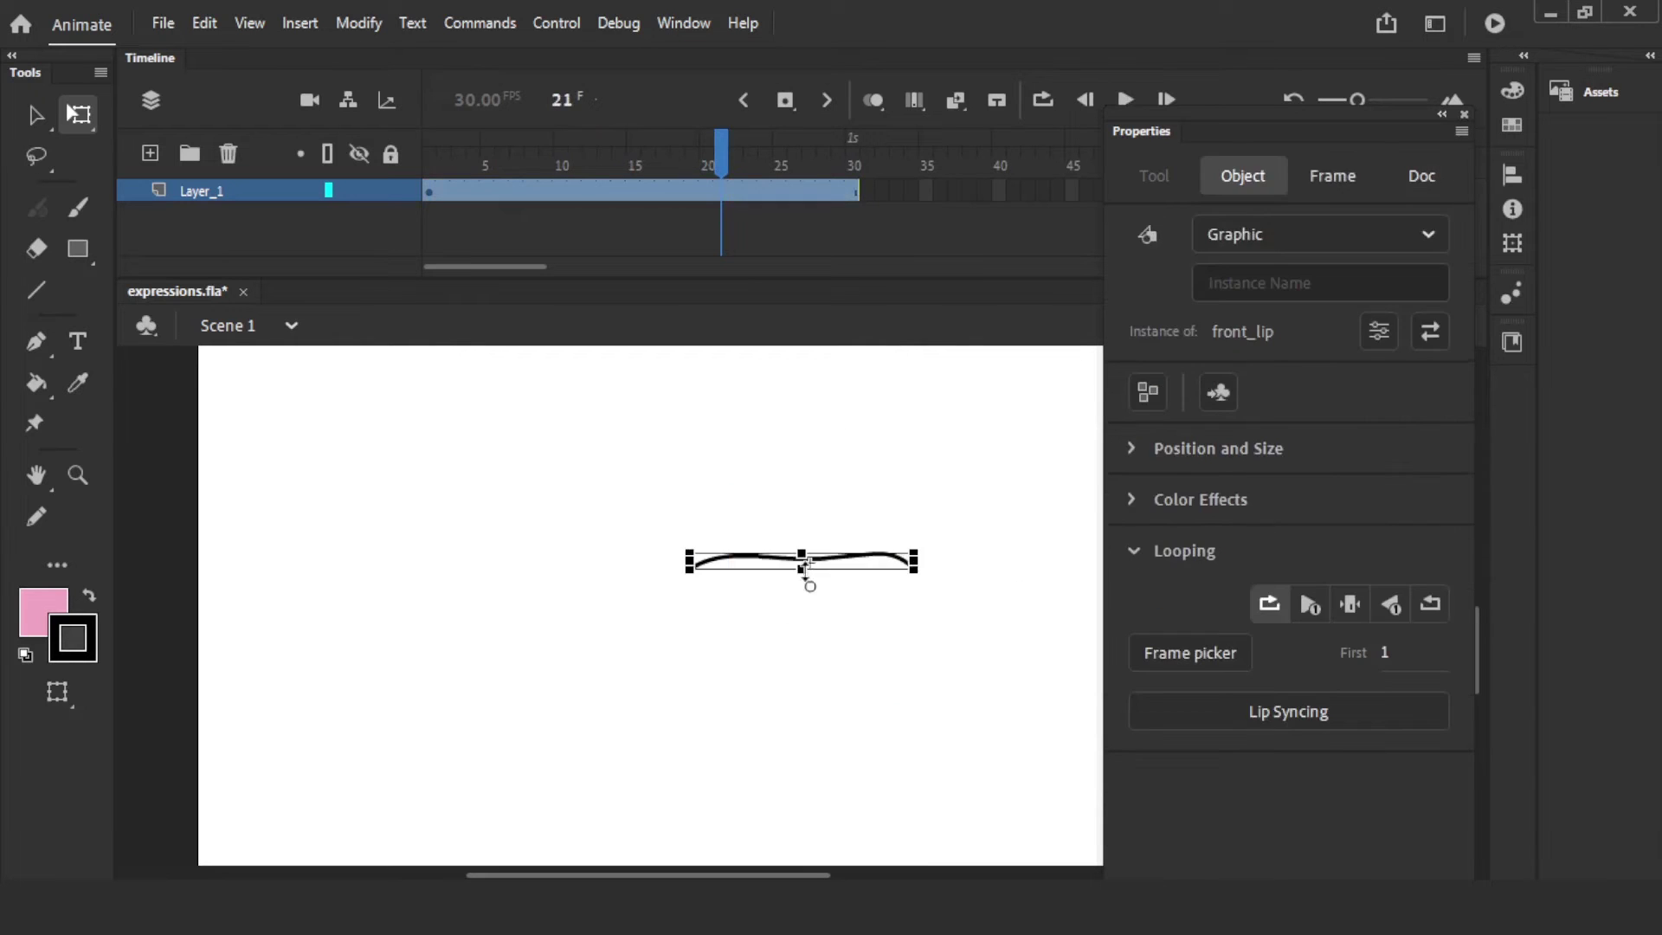
pyautogui.click(714, 567)
pyautogui.moveTo(929, 636); pyautogui.dragTo(611, 486)
pyautogui.click(1350, 604)
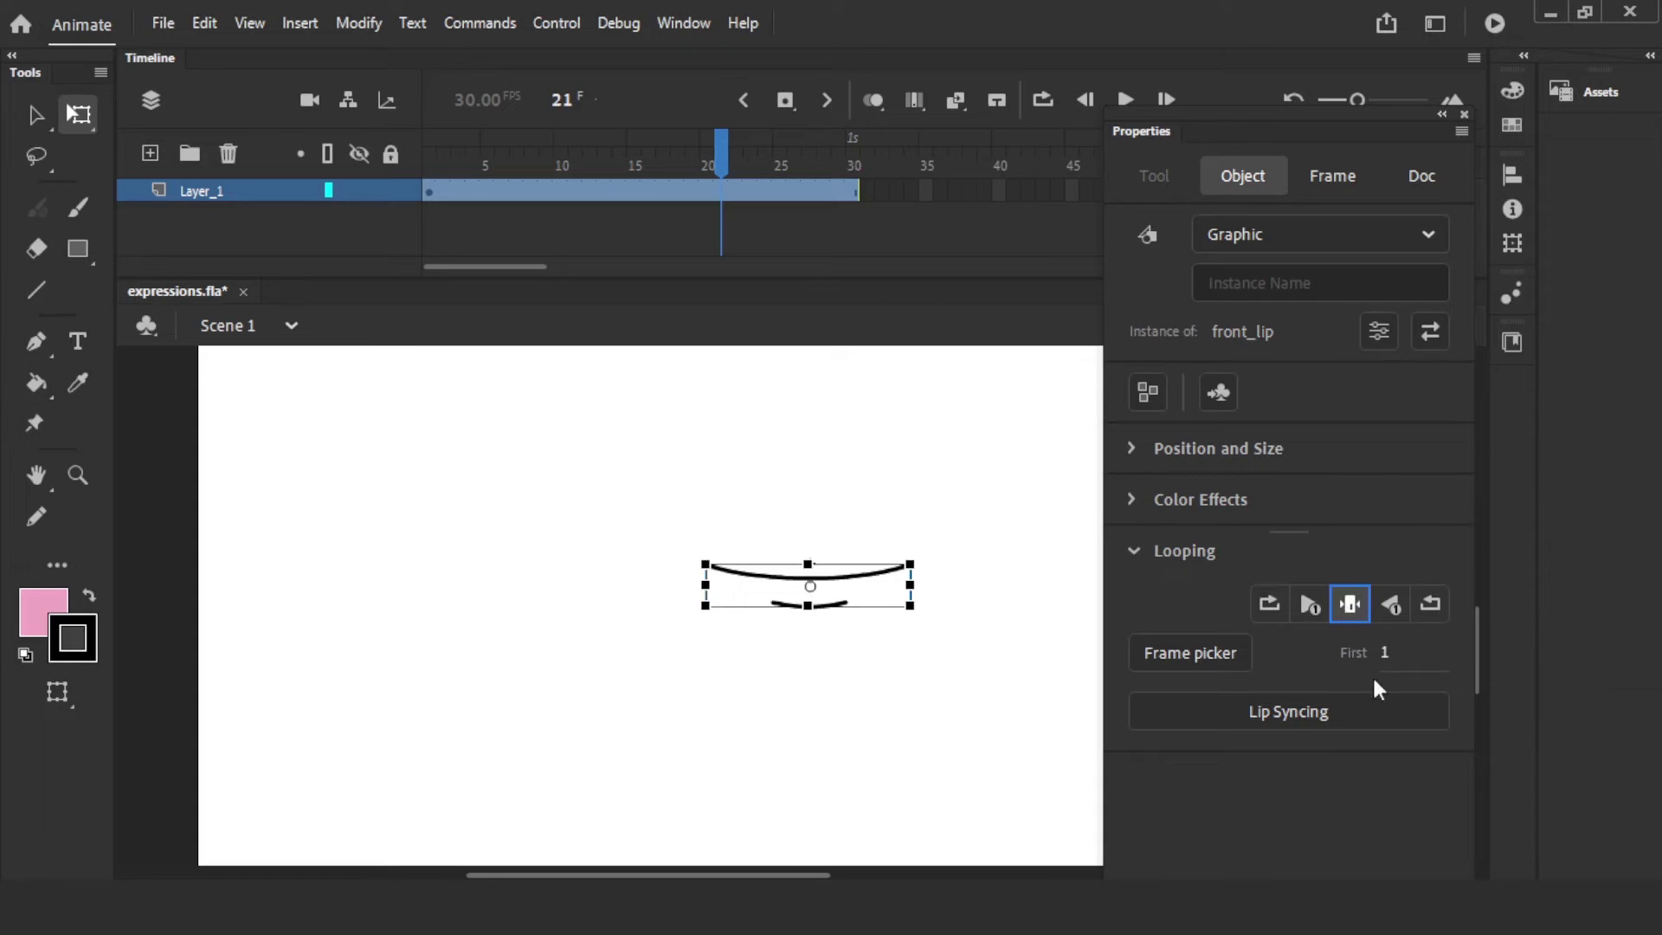
# - Play Scene 1 from frame 1 to preview the front_lip graphic's single-frame looping, stopping at frame 15
pyautogui.click(926, 509)
pyautogui.hotkey('shift', ',')
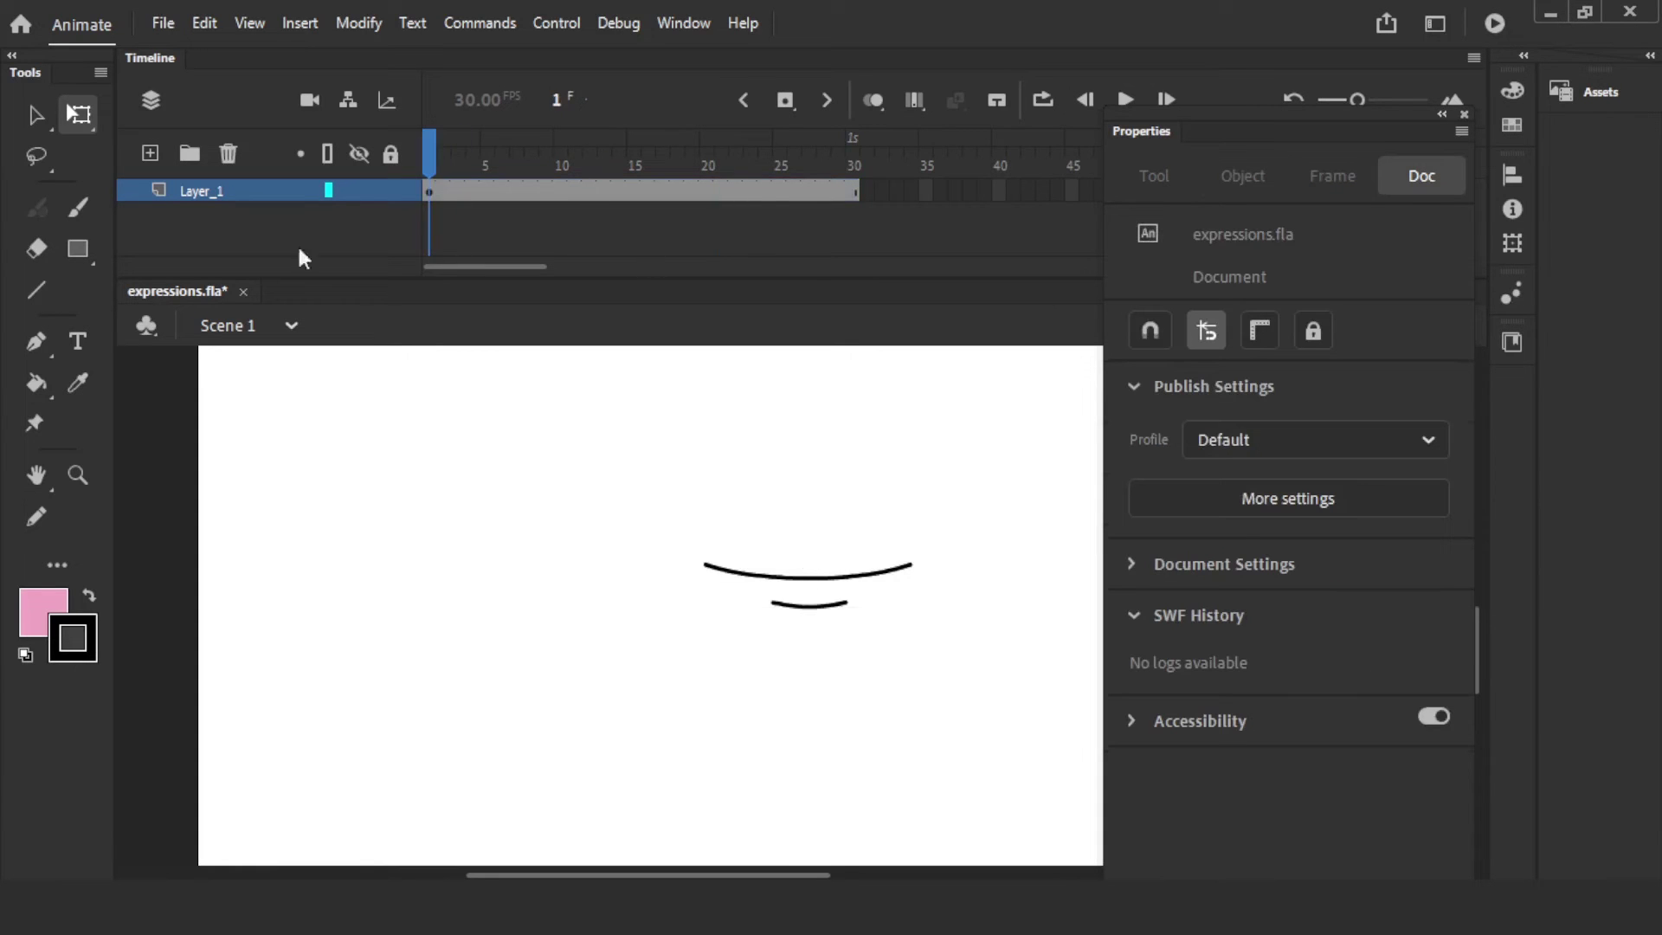
pyautogui.press('Return')
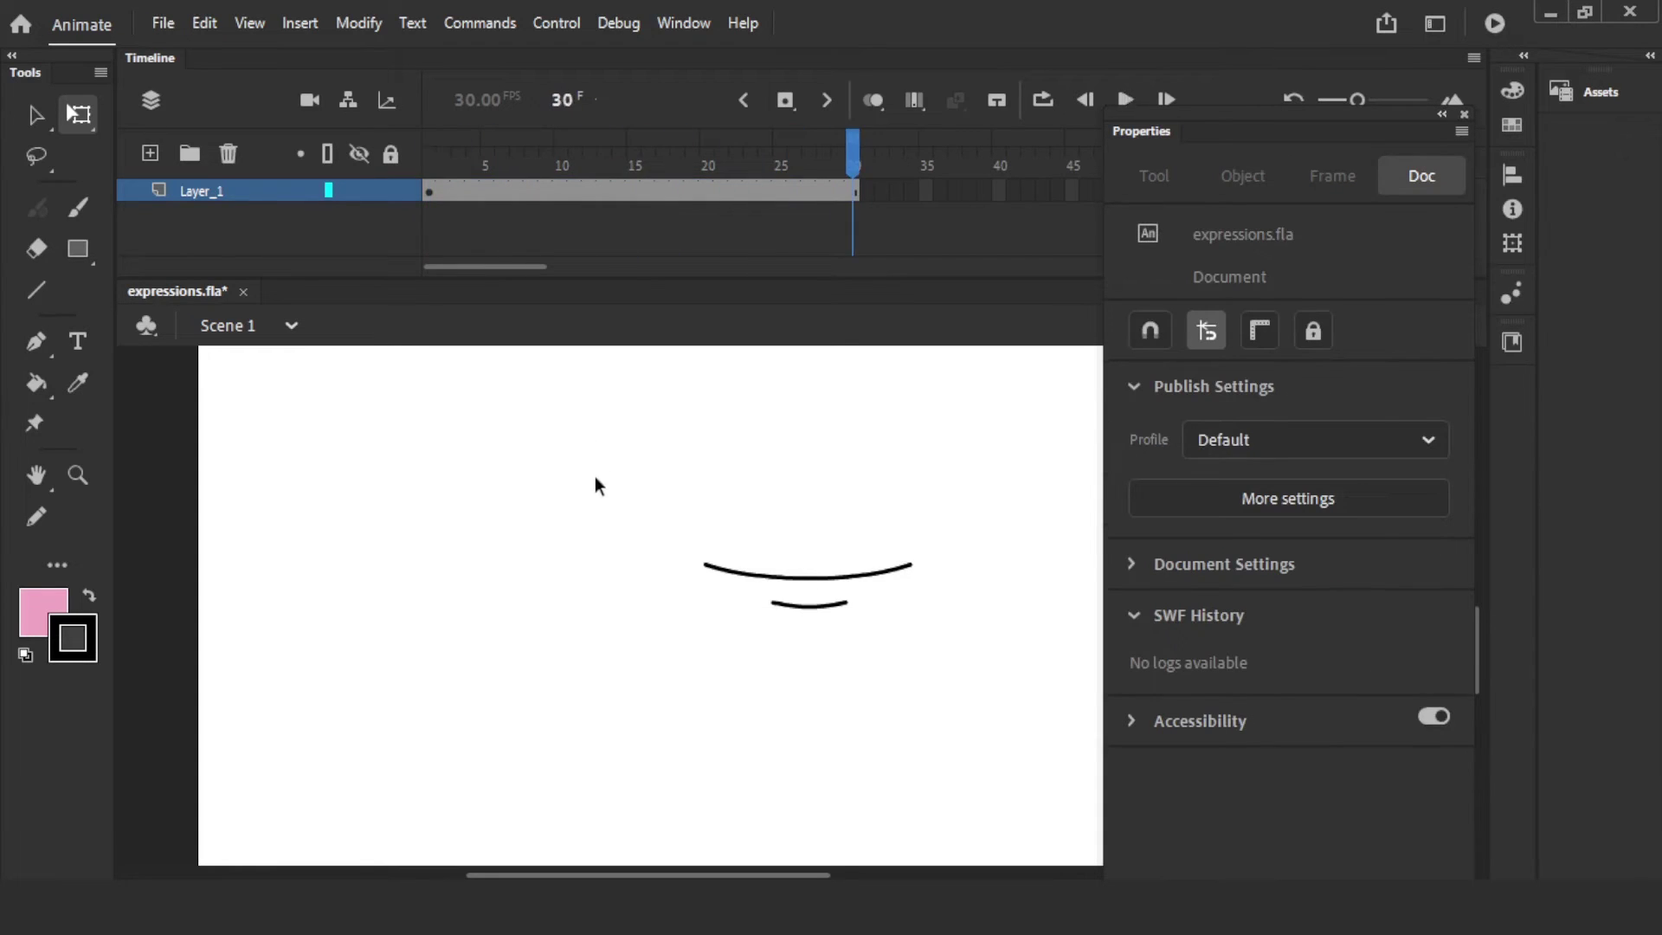
pyautogui.click(809, 576)
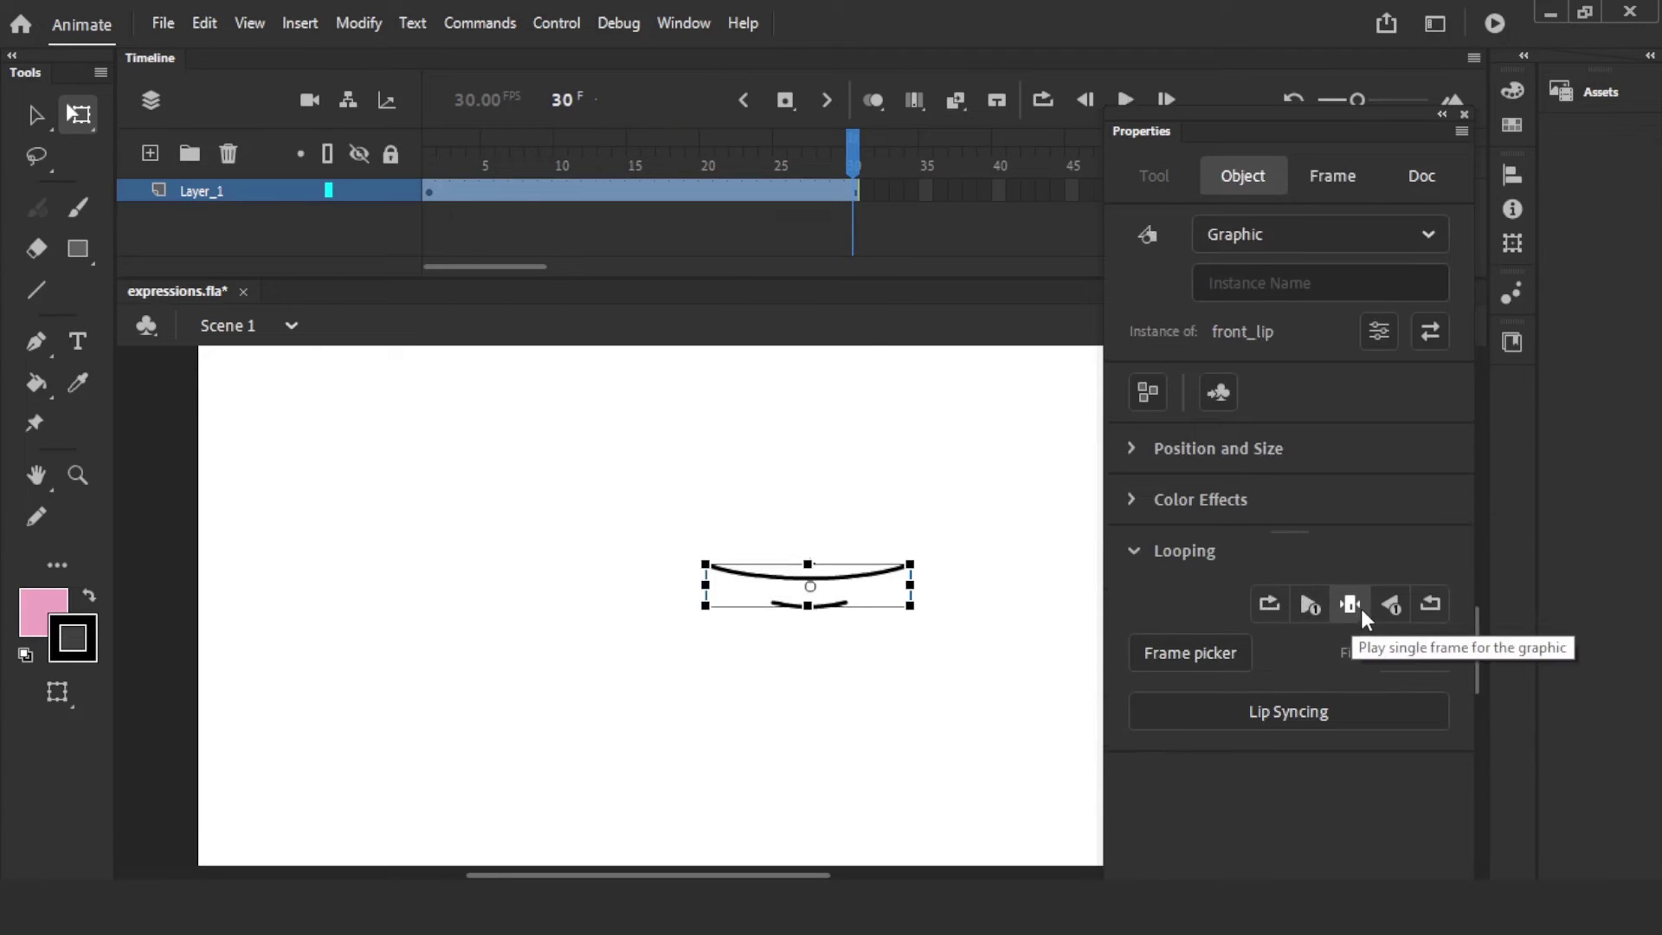
pyautogui.click(588, 222)
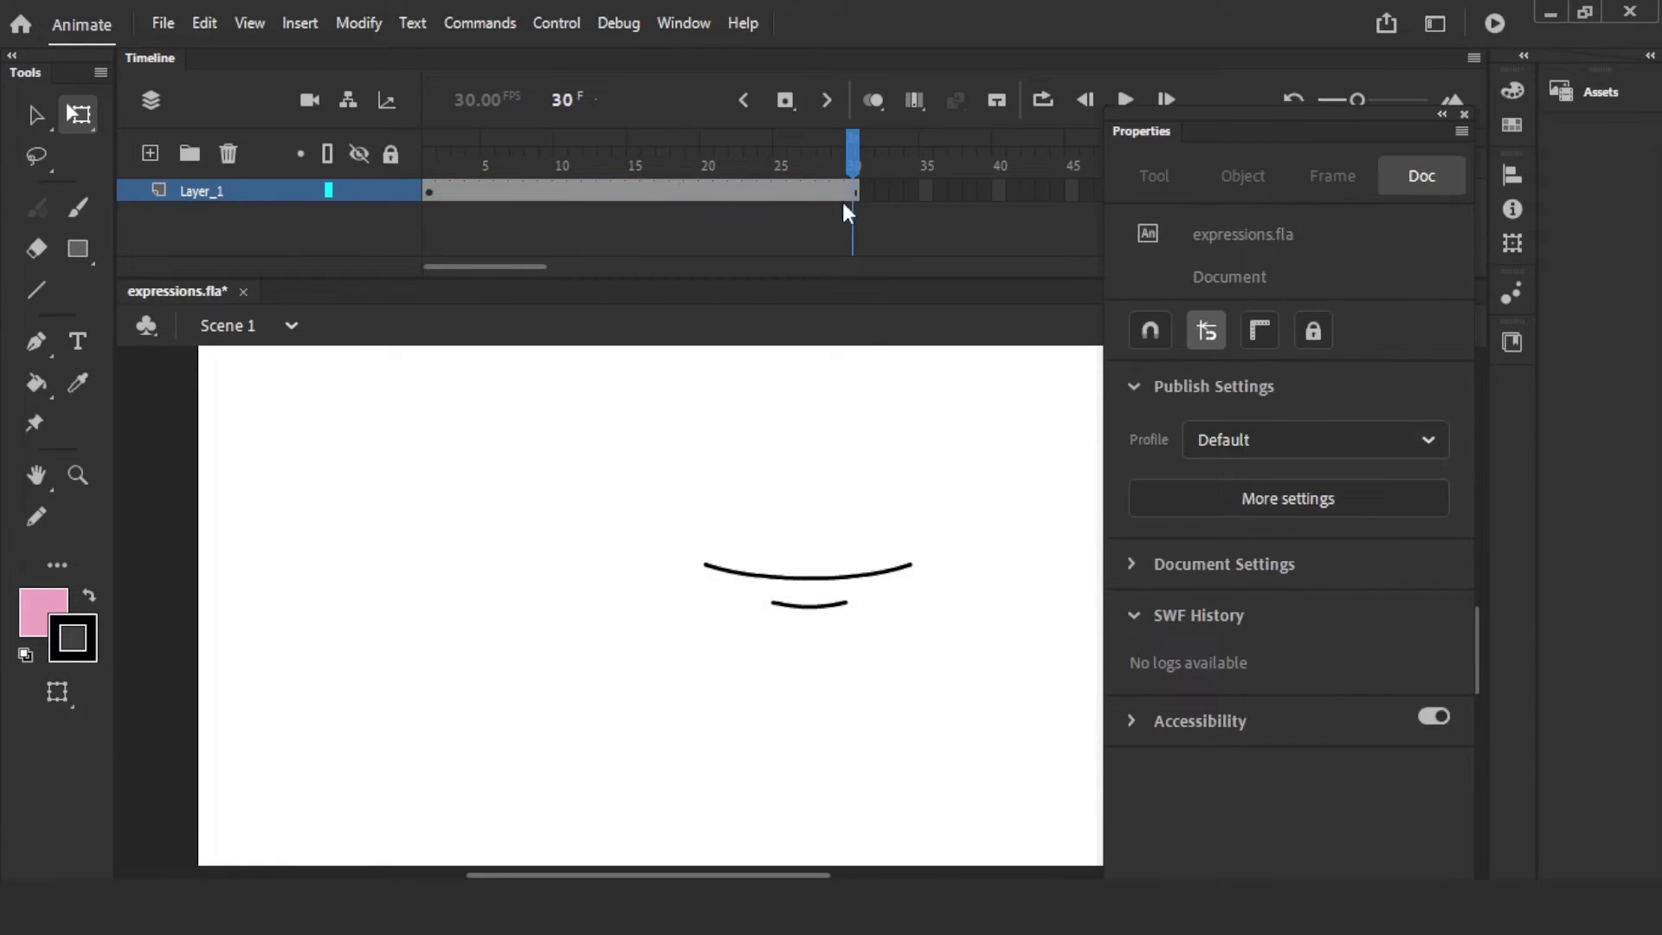
pyautogui.press('Return')
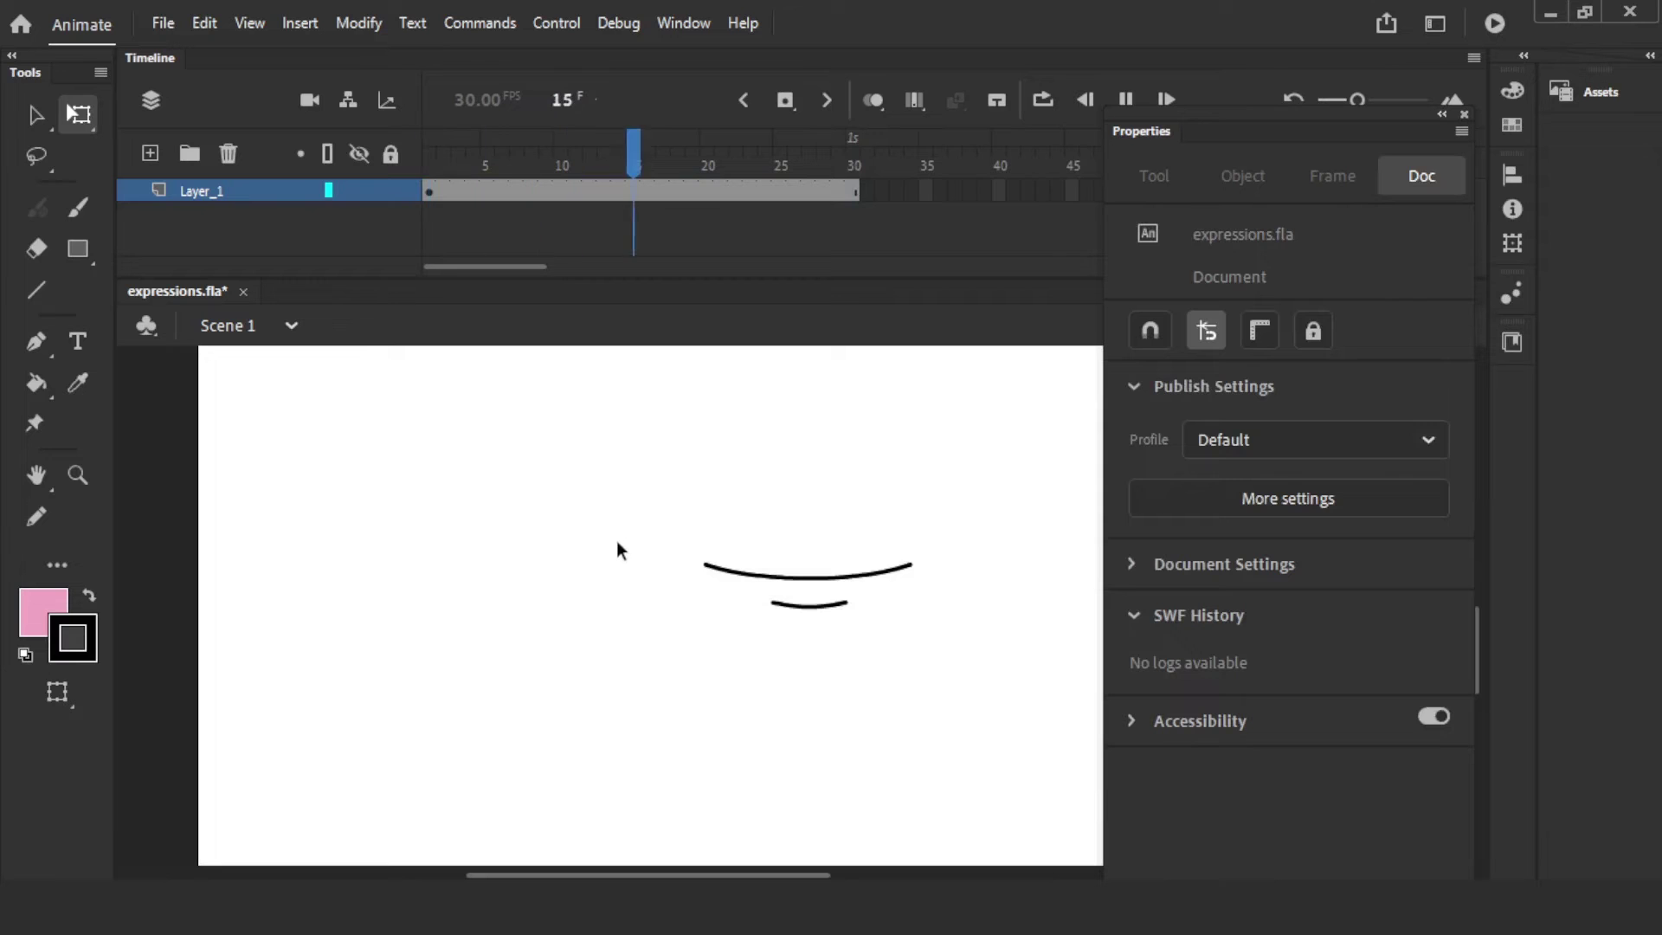
# - Insert a keyframe at frame 15 and set the front_lip graphic's looping there to loop continuously
pyautogui.click(635, 185)
pyautogui.click(782, 478)
pyautogui.click(635, 194)
pyautogui.click(649, 438)
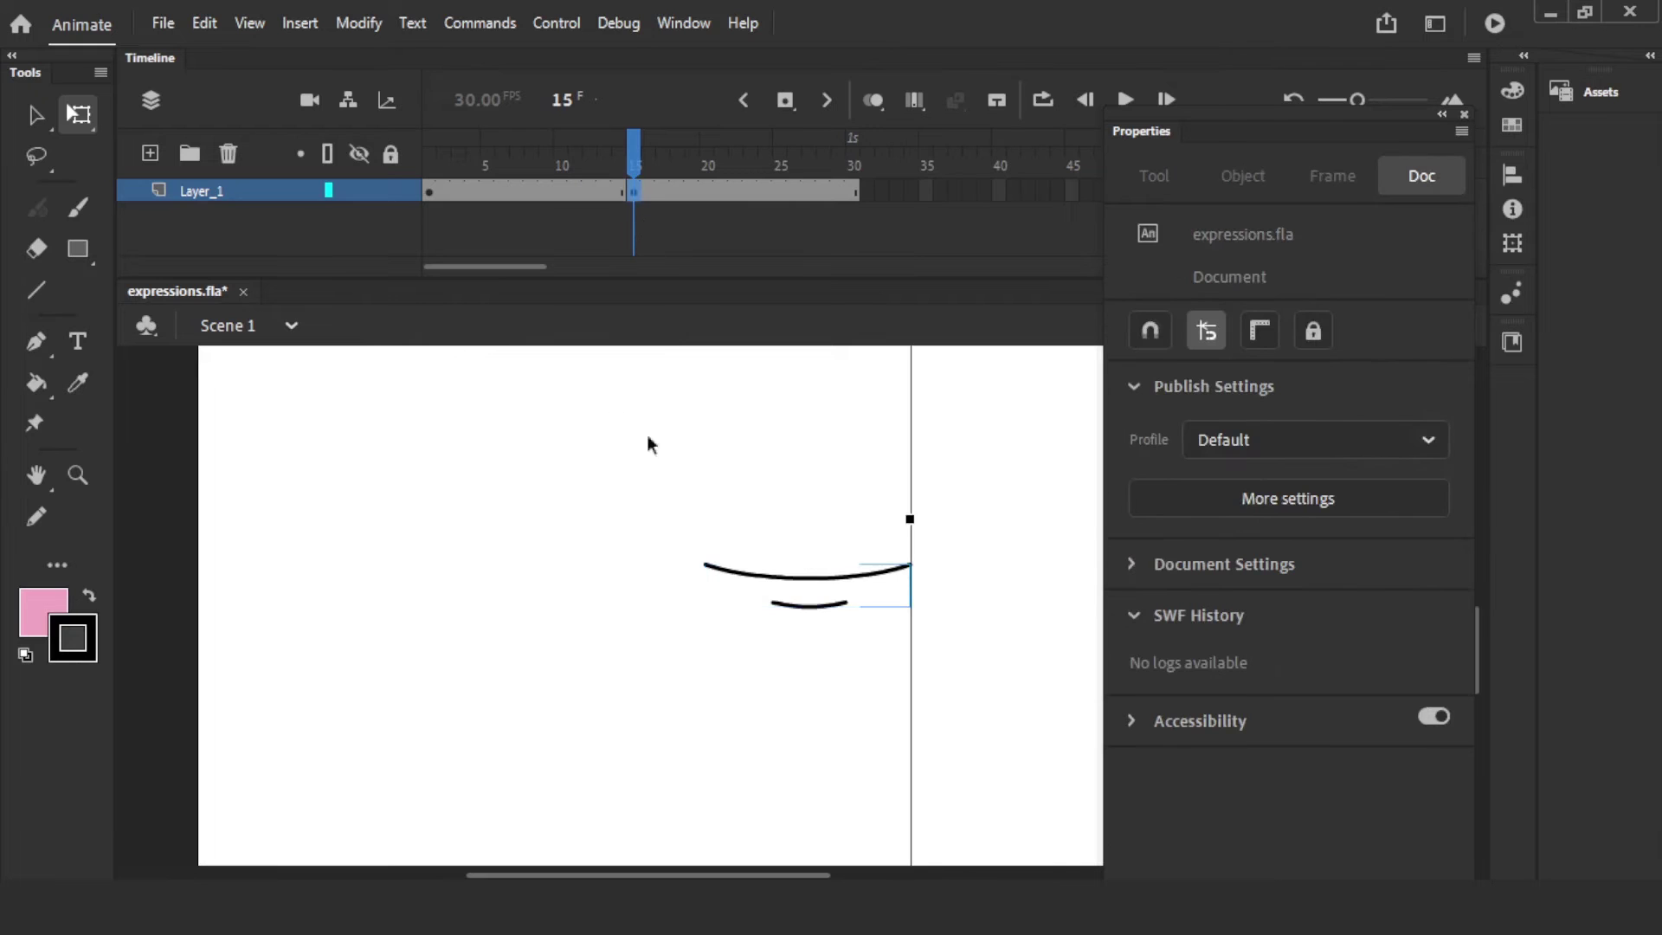
pyautogui.moveTo(972, 504); pyautogui.dragTo(805, 624)
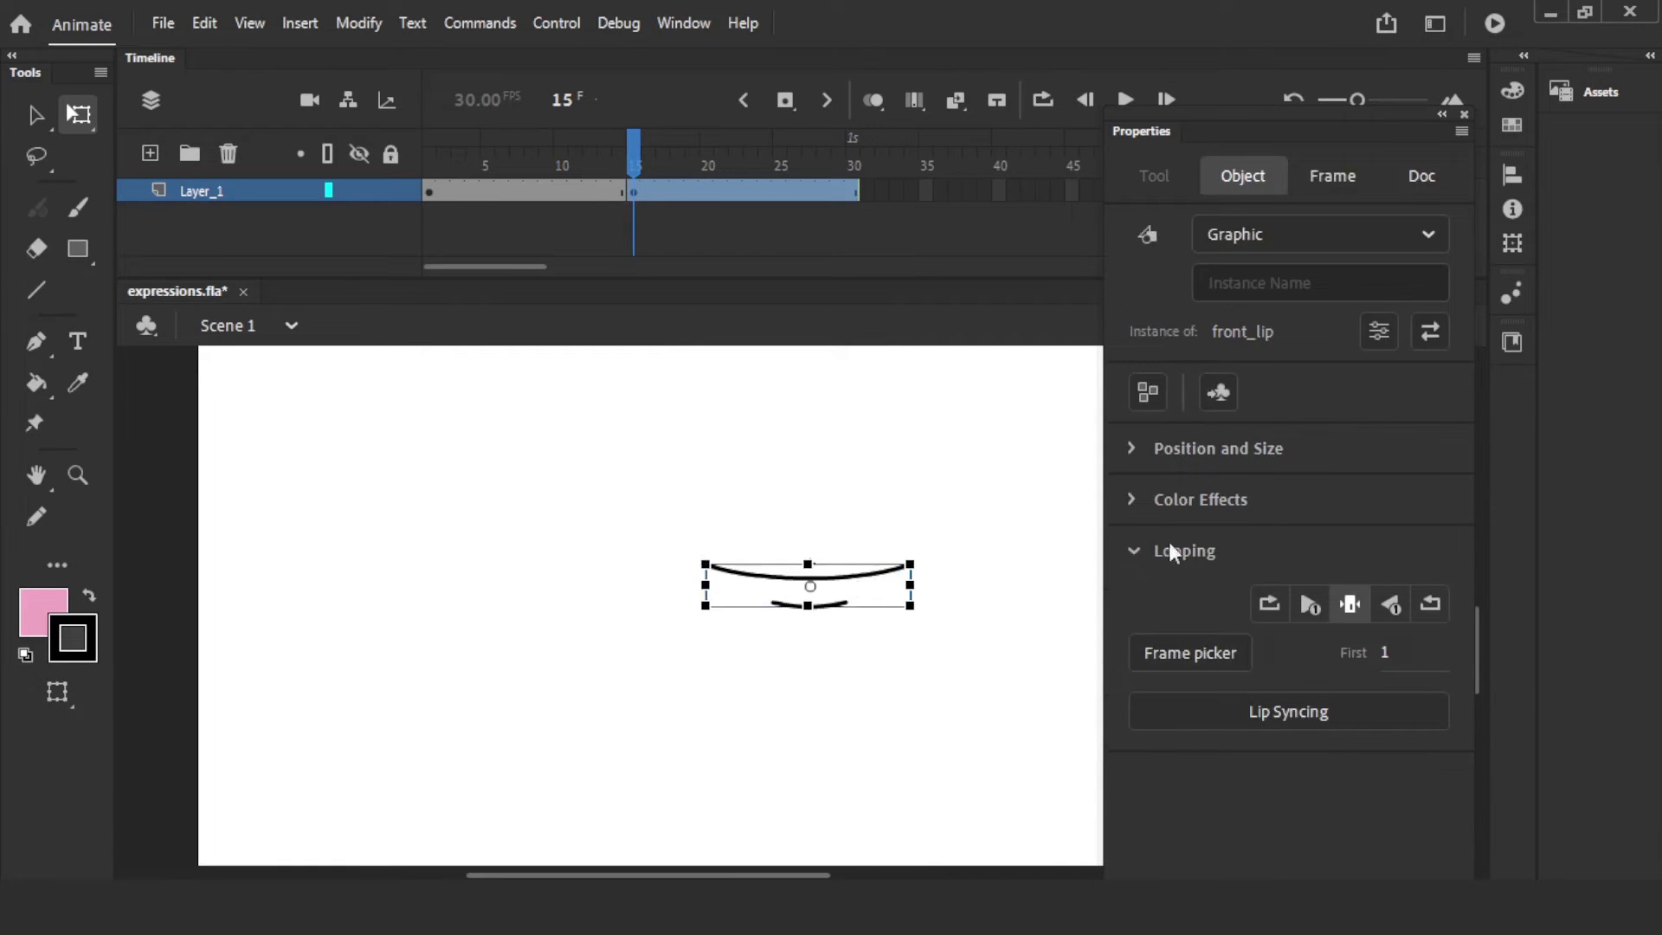
pyautogui.click(1267, 602)
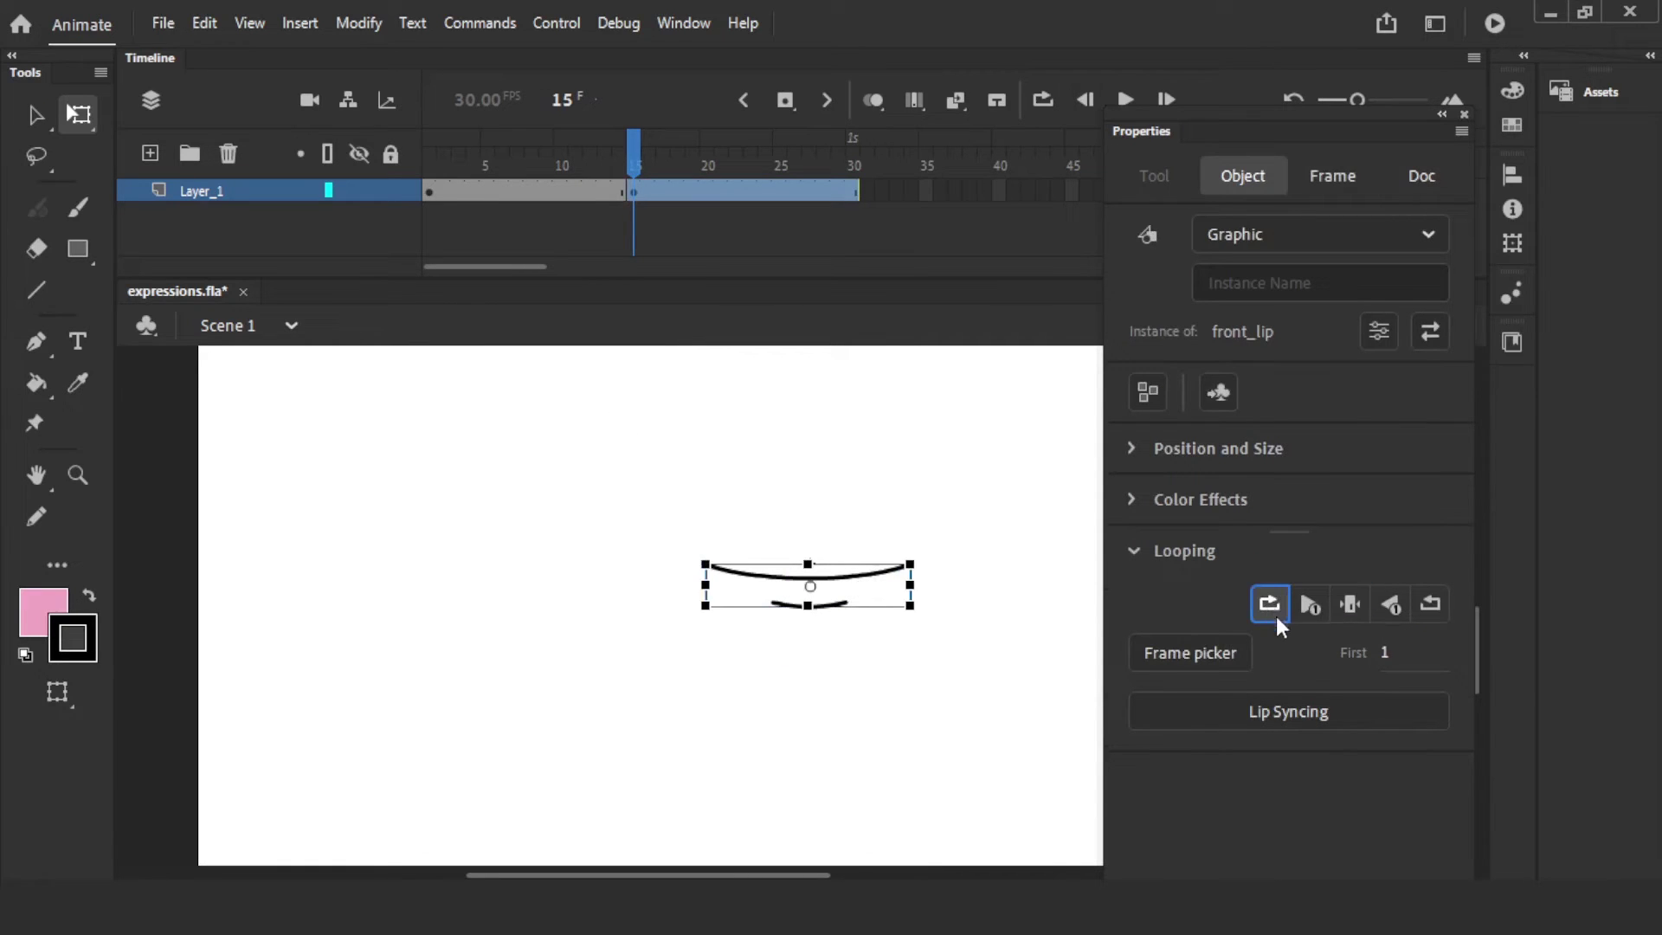
# - Play the timeline from frame 1 to preview both keyframes, then return to frame 15 and check the front_lip graphic's looping
pyautogui.moveTo(578, 154); pyautogui.dragTo(429, 164)
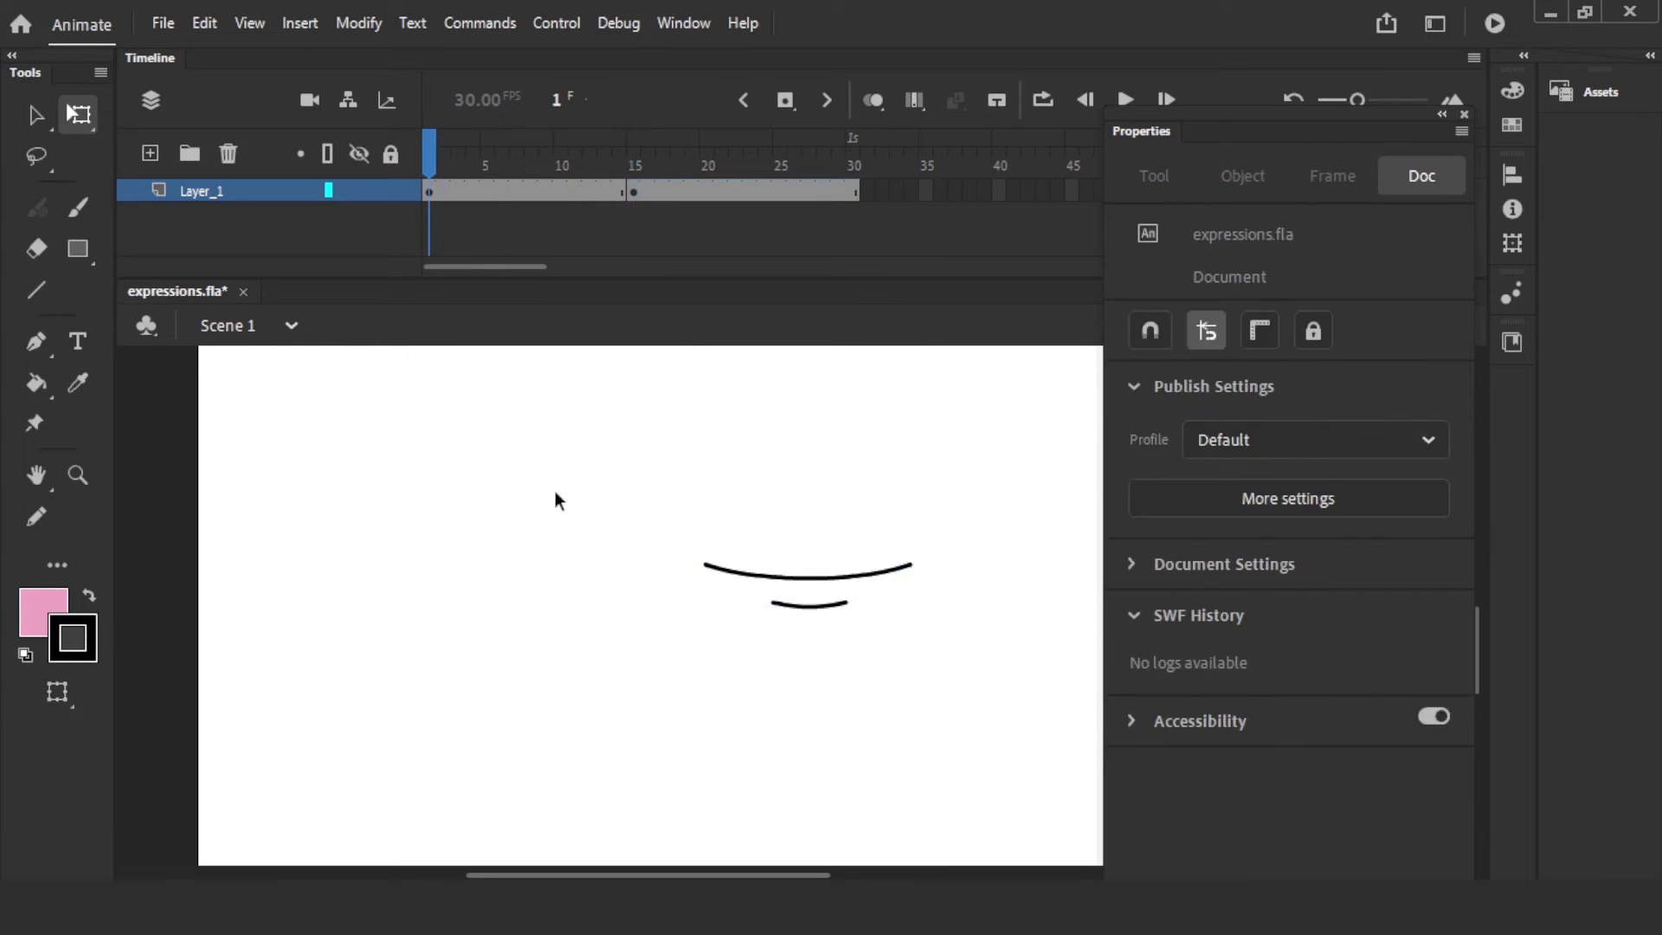
pyautogui.press('Return')
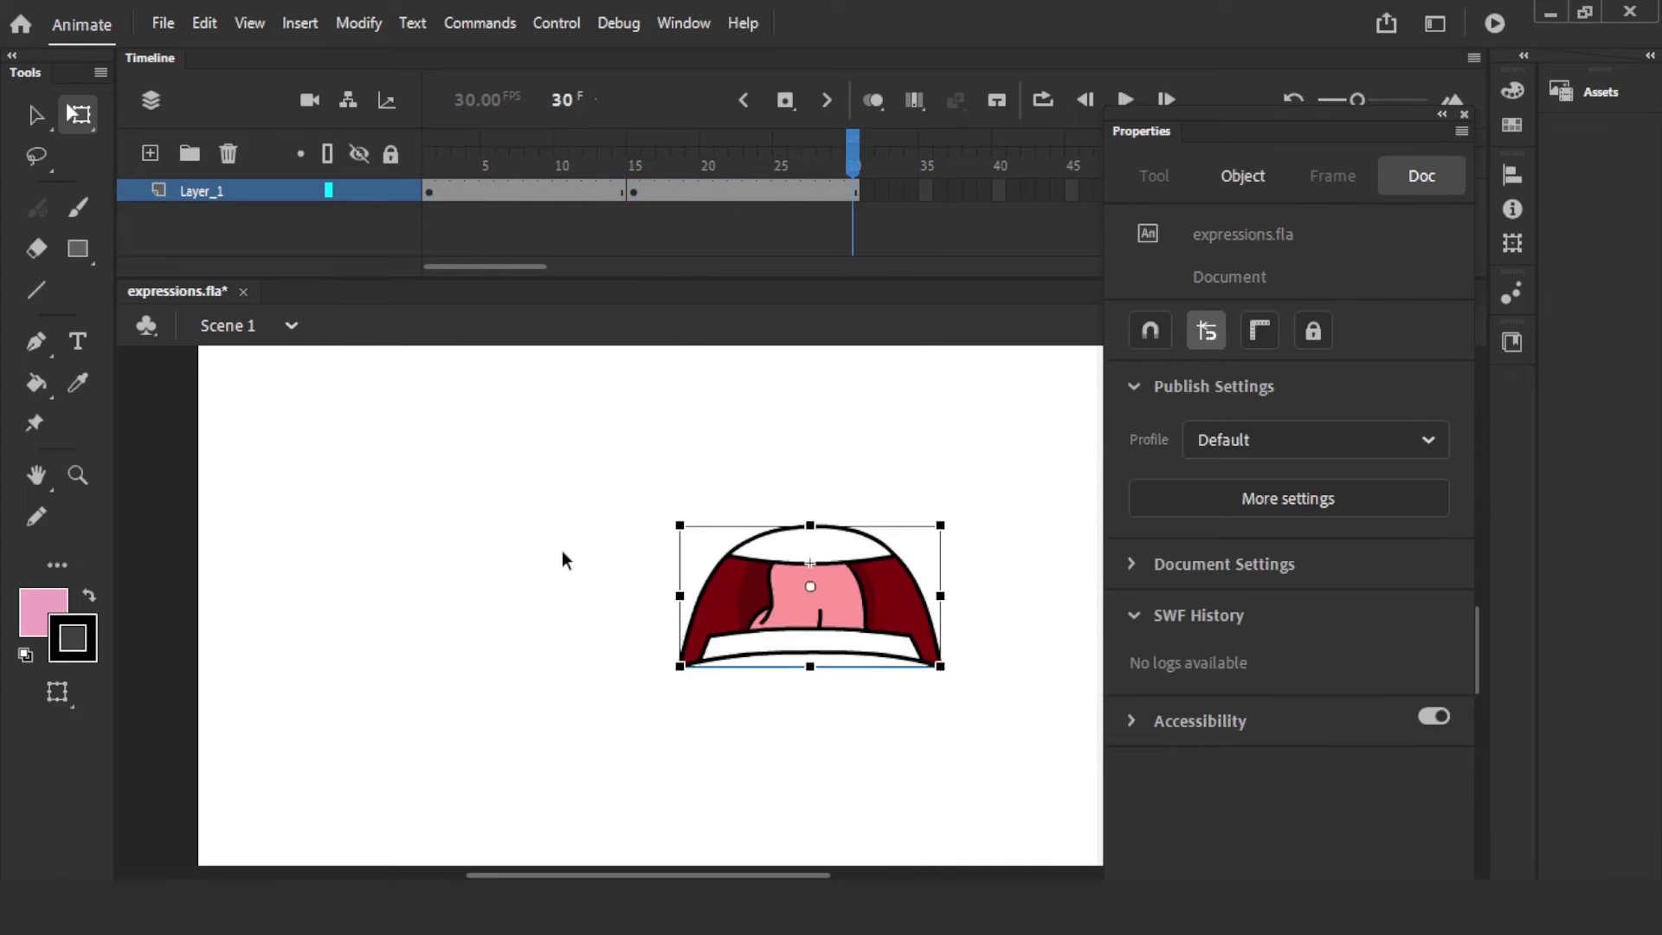
pyautogui.click(634, 190)
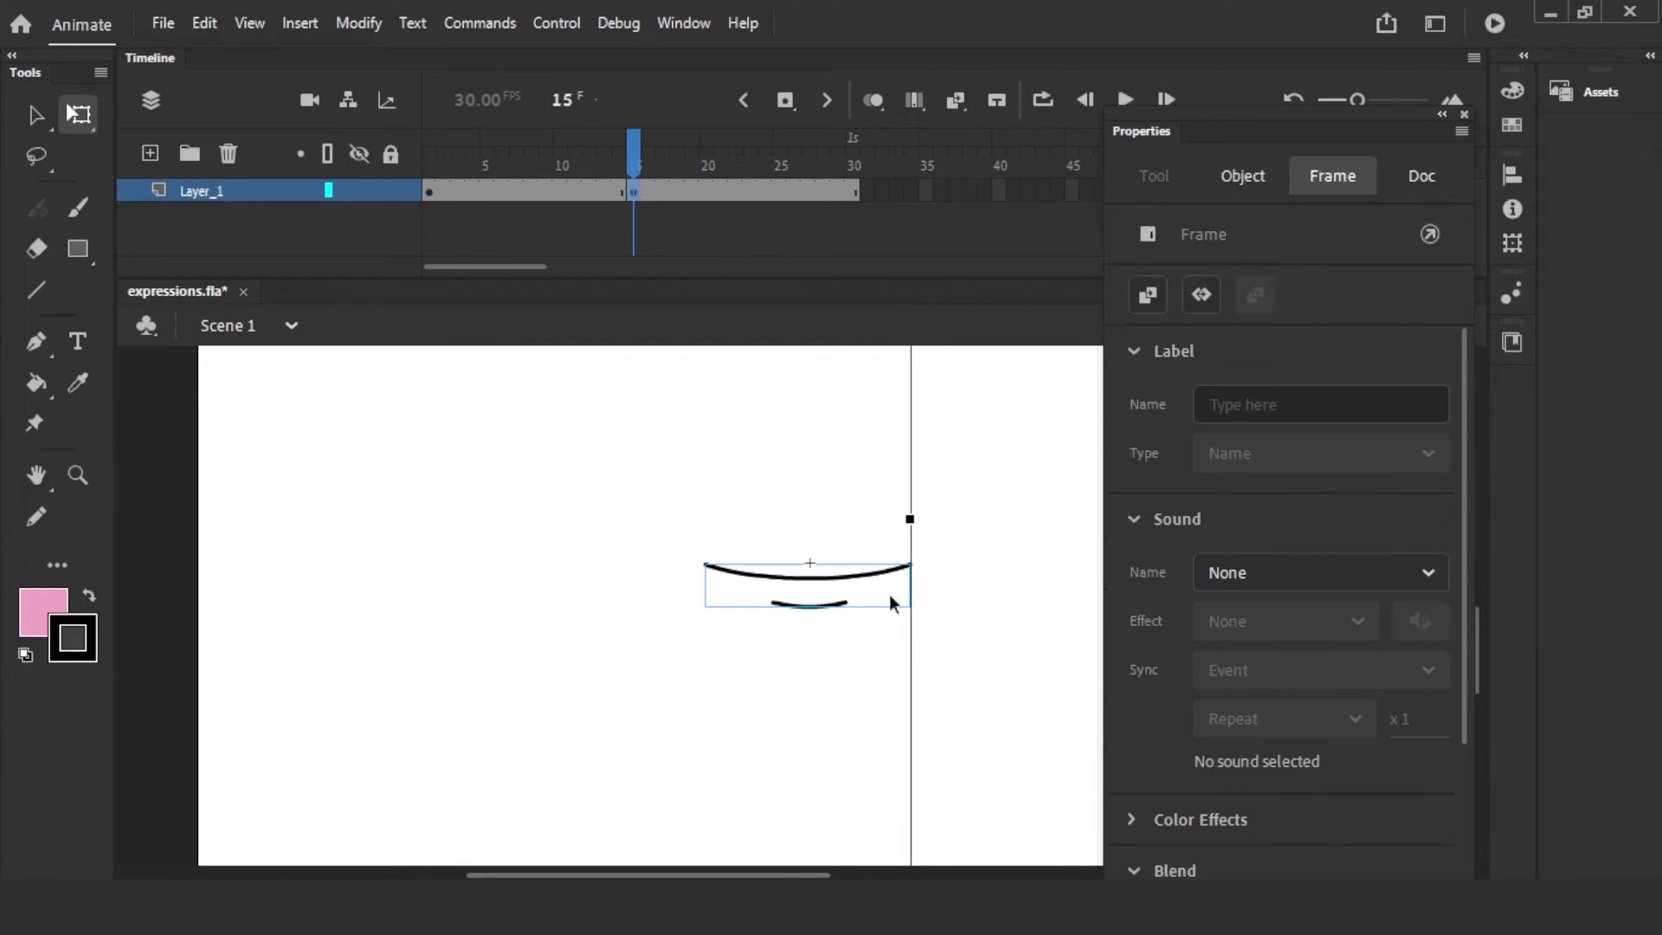
pyautogui.click(969, 528)
pyautogui.click(718, 567)
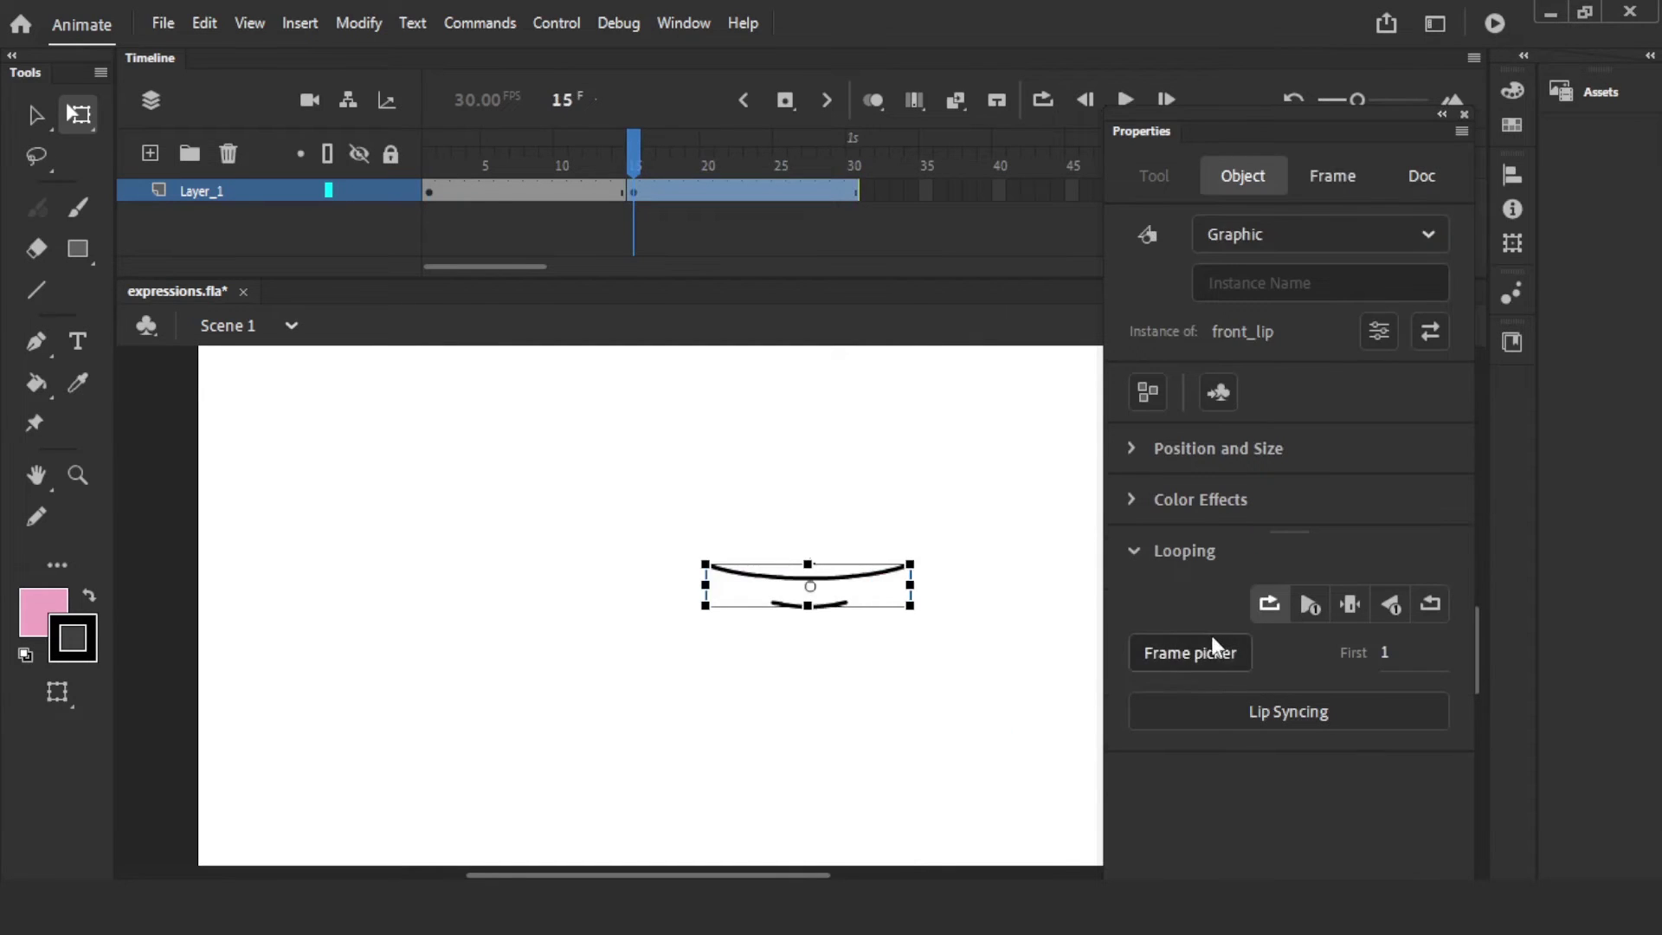
pyautogui.click(878, 589)
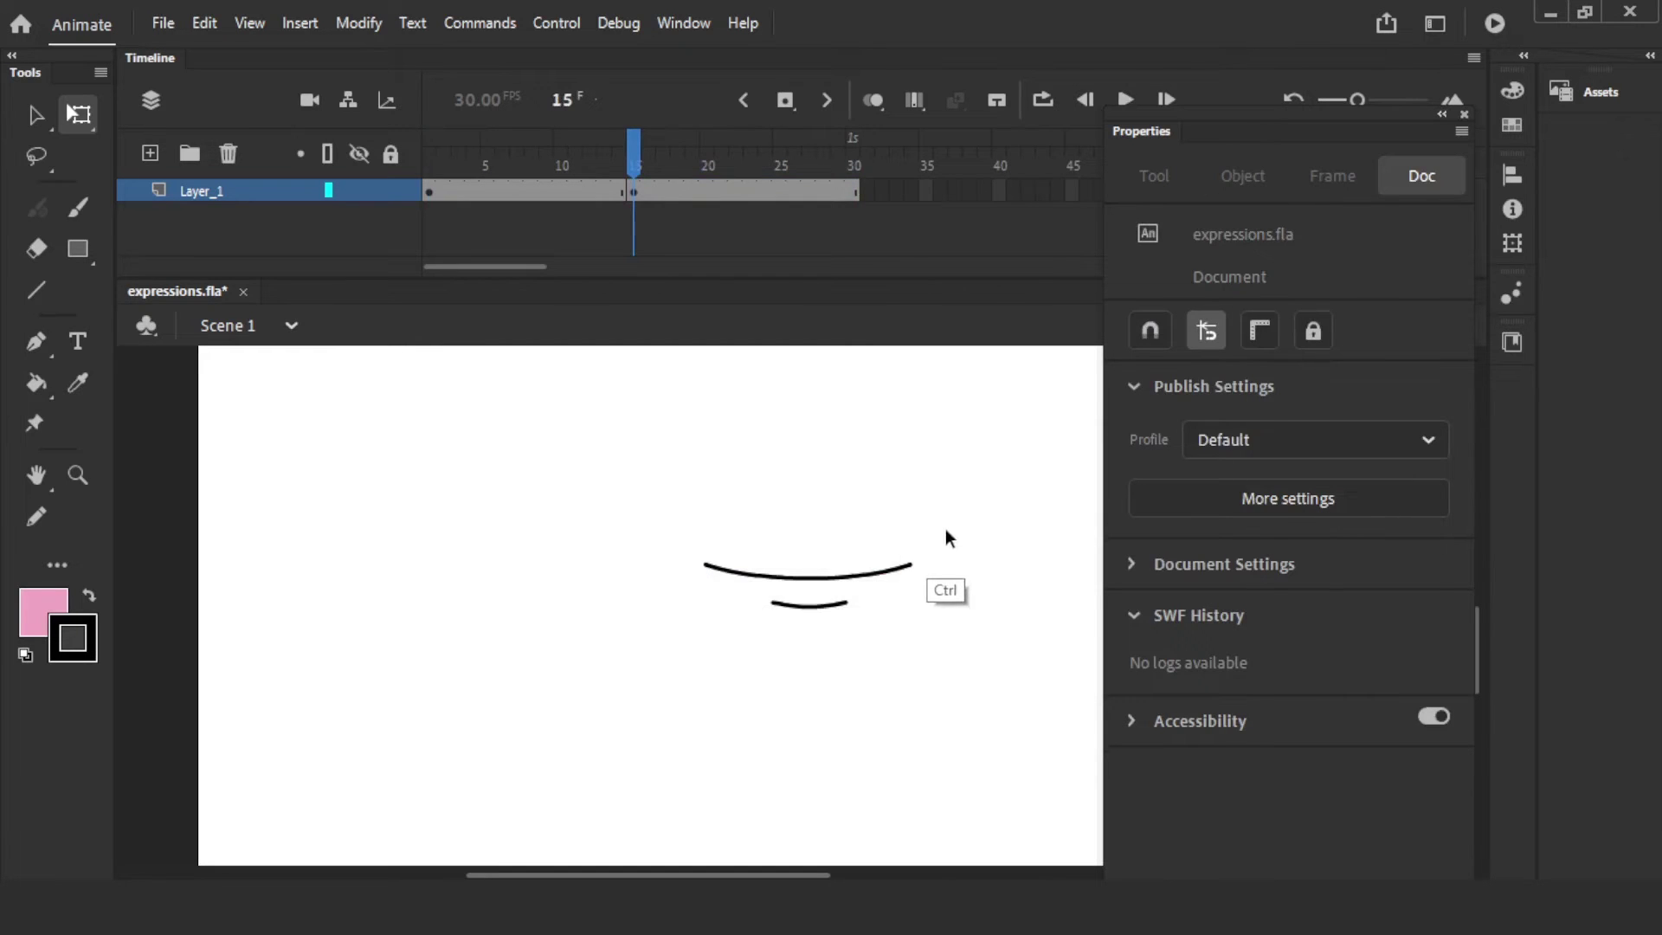
# - Undo the looping change and the keyframe at frame 15, and check the front_lip graphic's looping setting
pyautogui.hotkey('ctrl', 'z')
pyautogui.hotkey('ctrl', 'z')
pyautogui.hotkey('ctrl', 'z')
pyautogui.hotkey('ctrl', 'z')
pyautogui.hotkey('ctrl', 'z')
pyautogui.hotkey('ctrl', 'z')
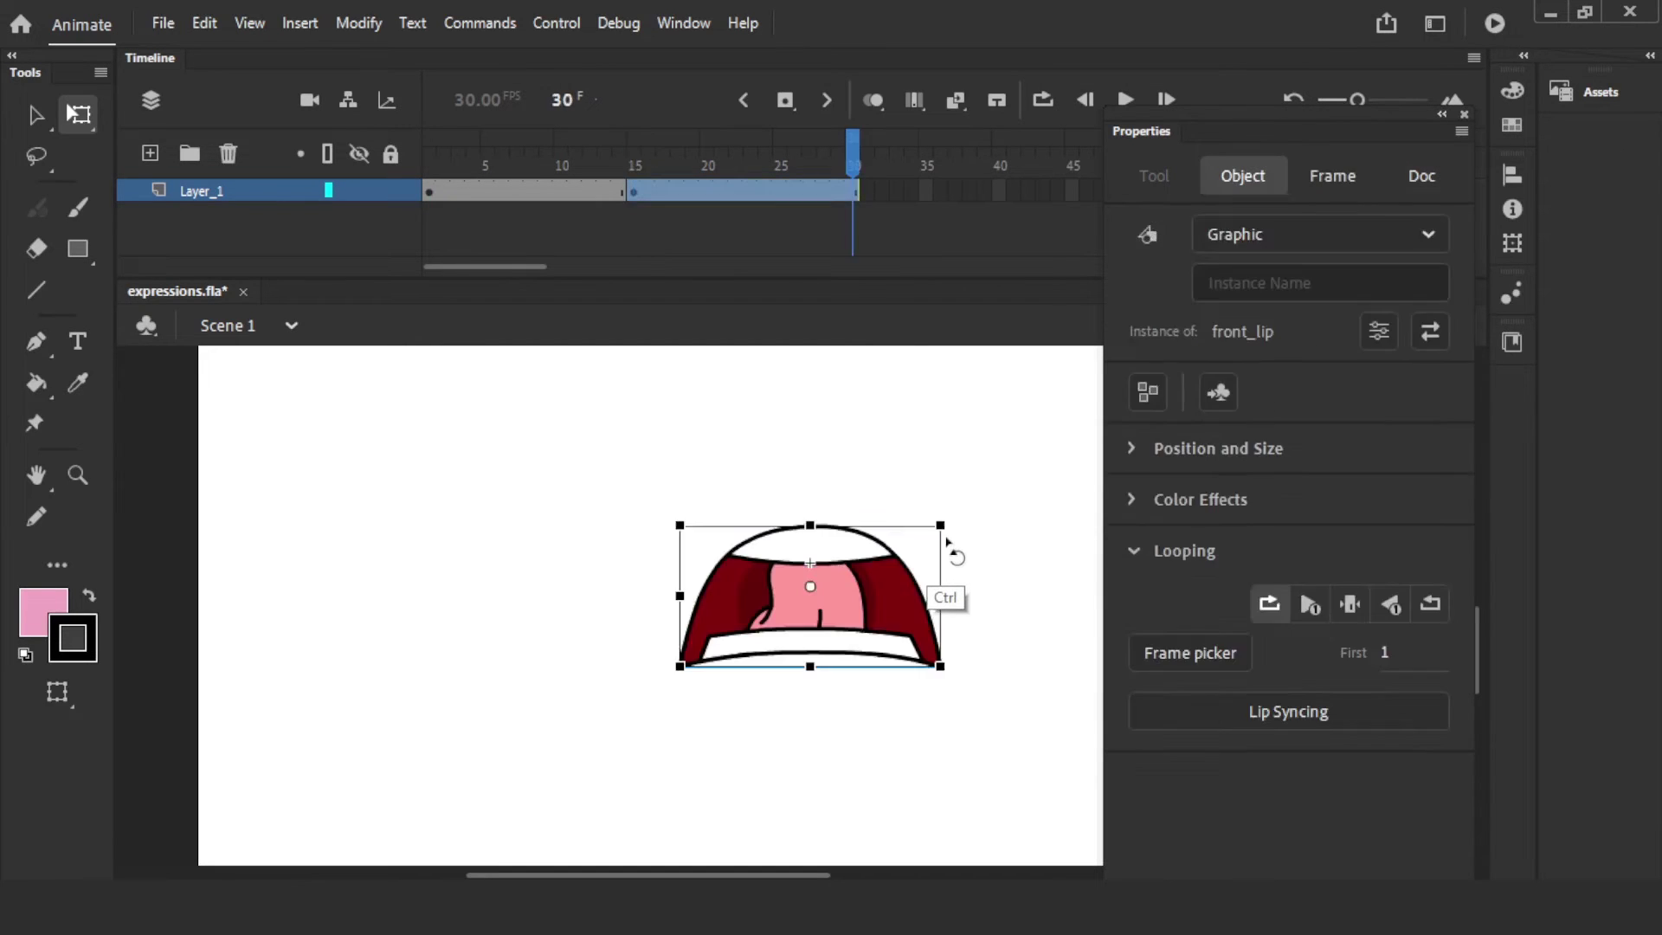
pyautogui.hotkey('ctrl', 'z')
pyautogui.hotkey('ctrl', 'z')
pyautogui.hotkey('ctrl', 'z')
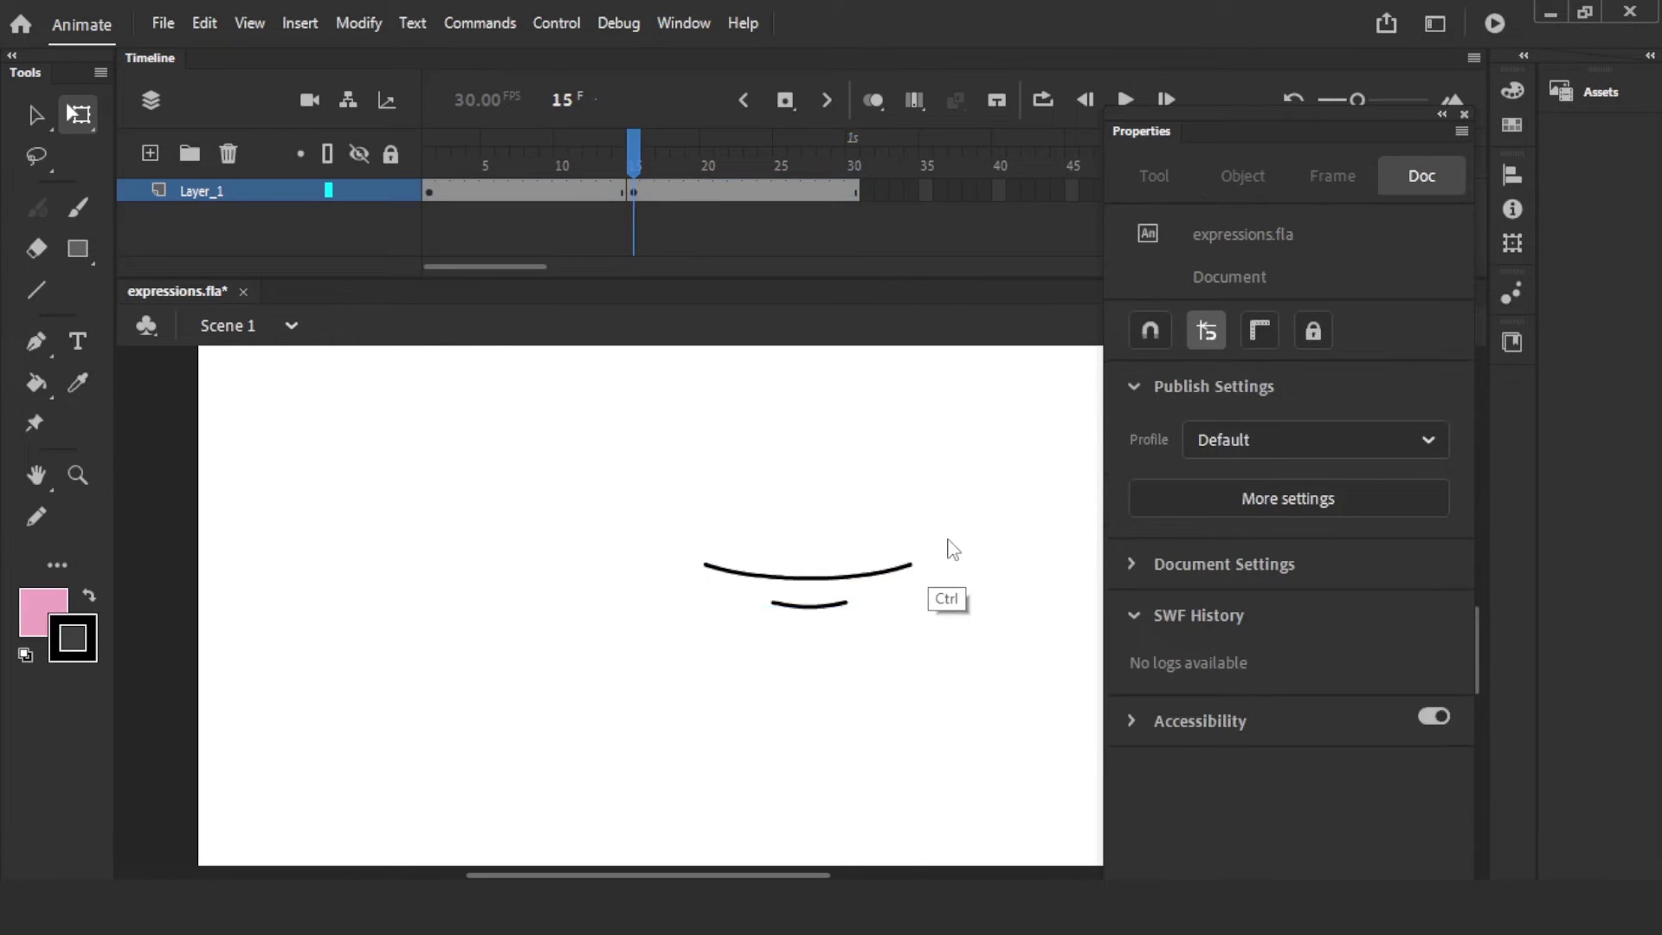
pyautogui.hotkey('ctrl', 'z')
pyautogui.moveTo(985, 474); pyautogui.dragTo(620, 682)
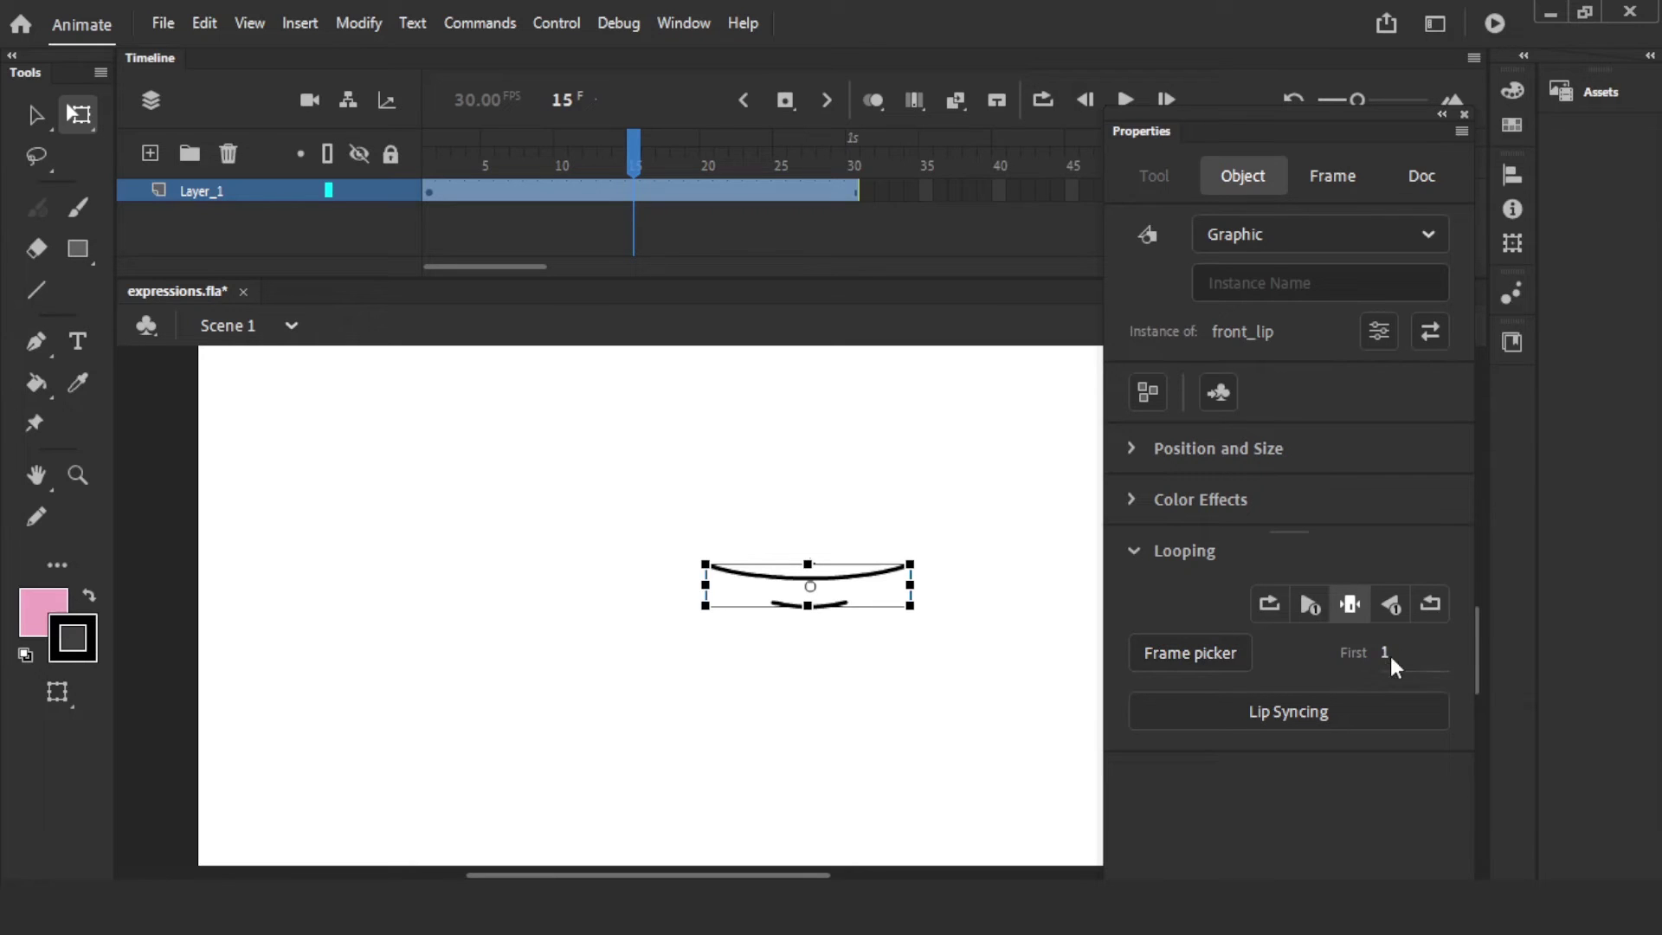
pyautogui.click(924, 438)
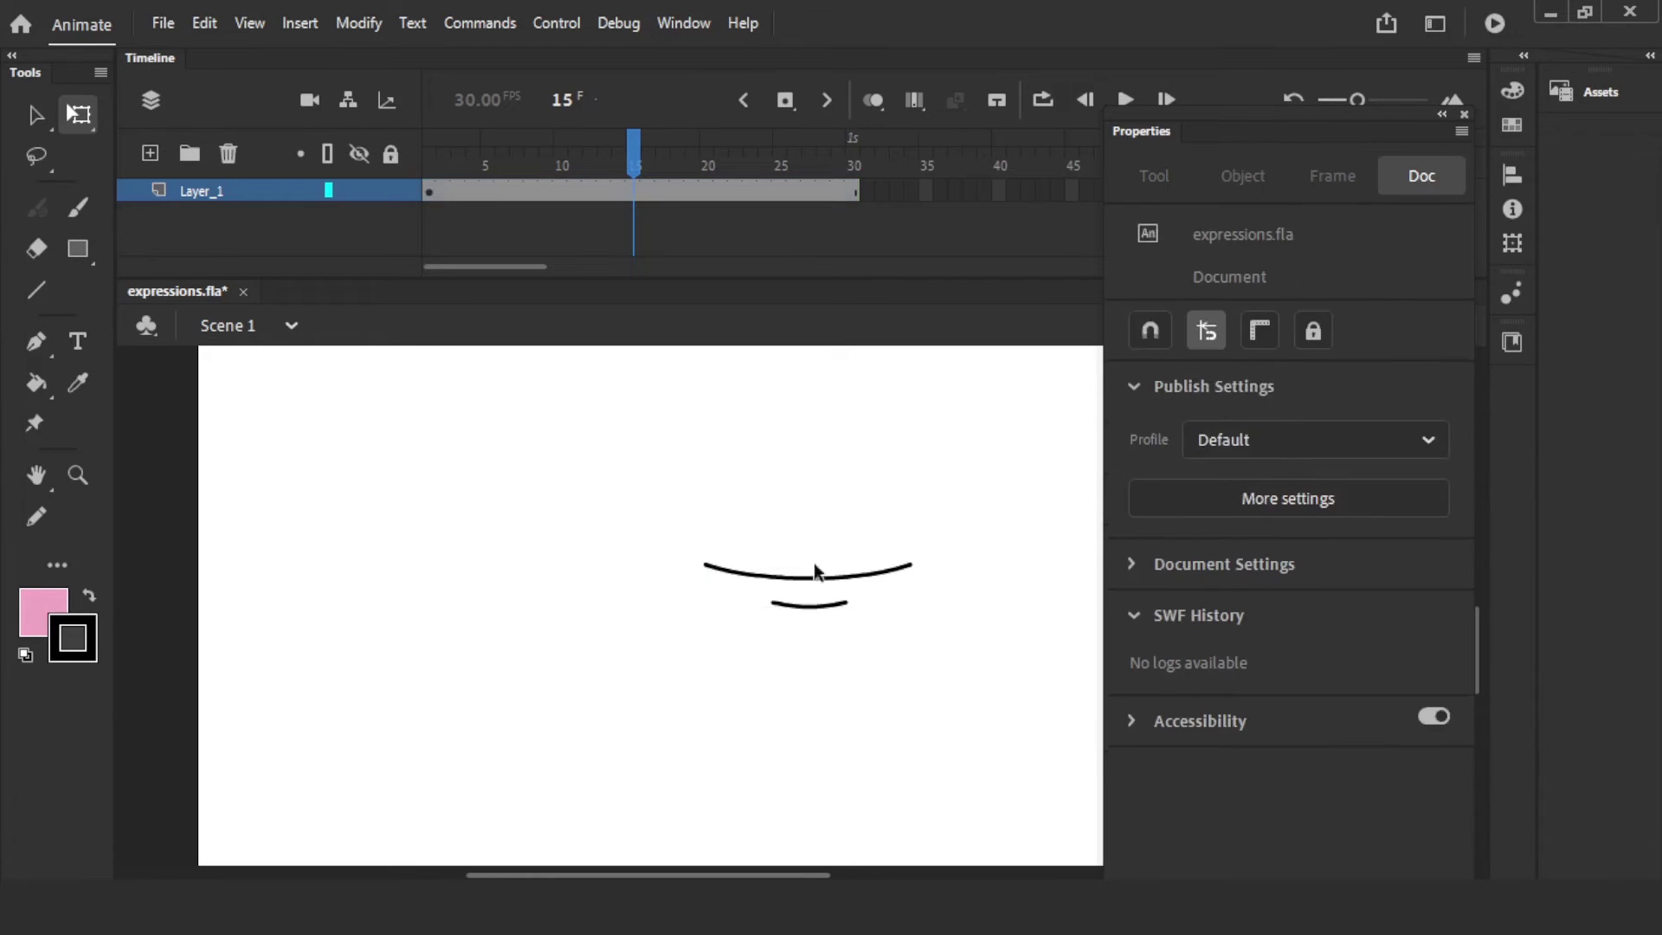
# - Open the front_lip symbol, step through its mouth shapes up to frame 11, and step back to frame 1
pyautogui.doubleClick(841, 587)
pyautogui.click(469, 165)
pyautogui.press('.')
pyautogui.press('.')
pyautogui.press('.')
pyautogui.press('.')
pyautogui.press('.')
pyautogui.press('.')
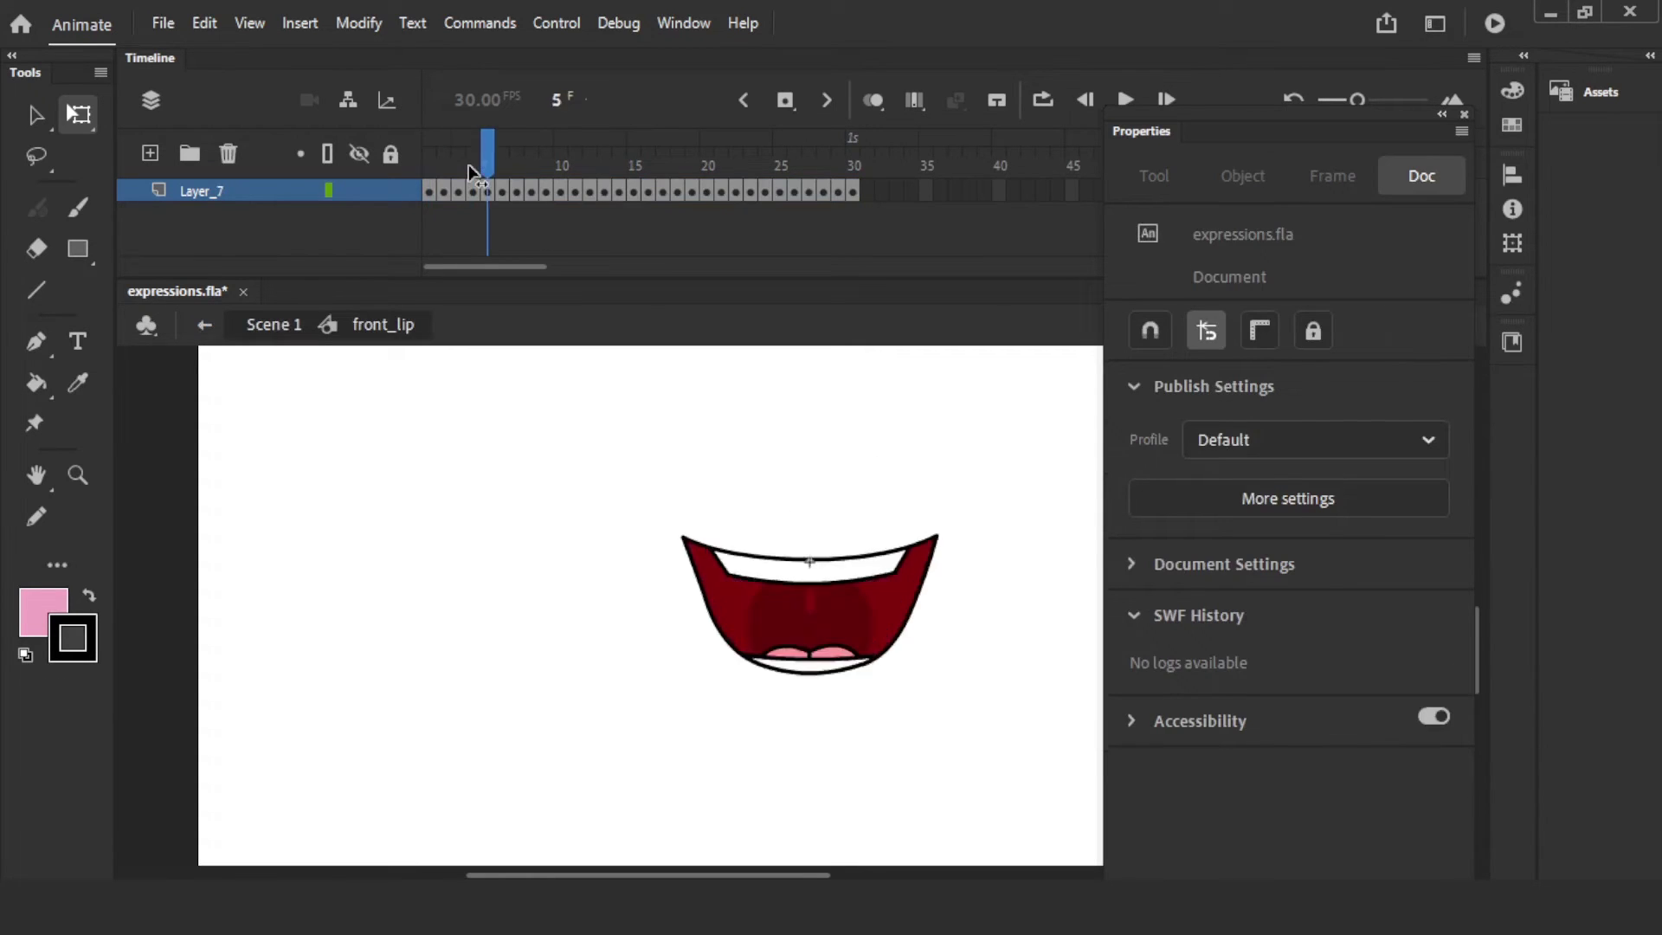
pyautogui.press('.')
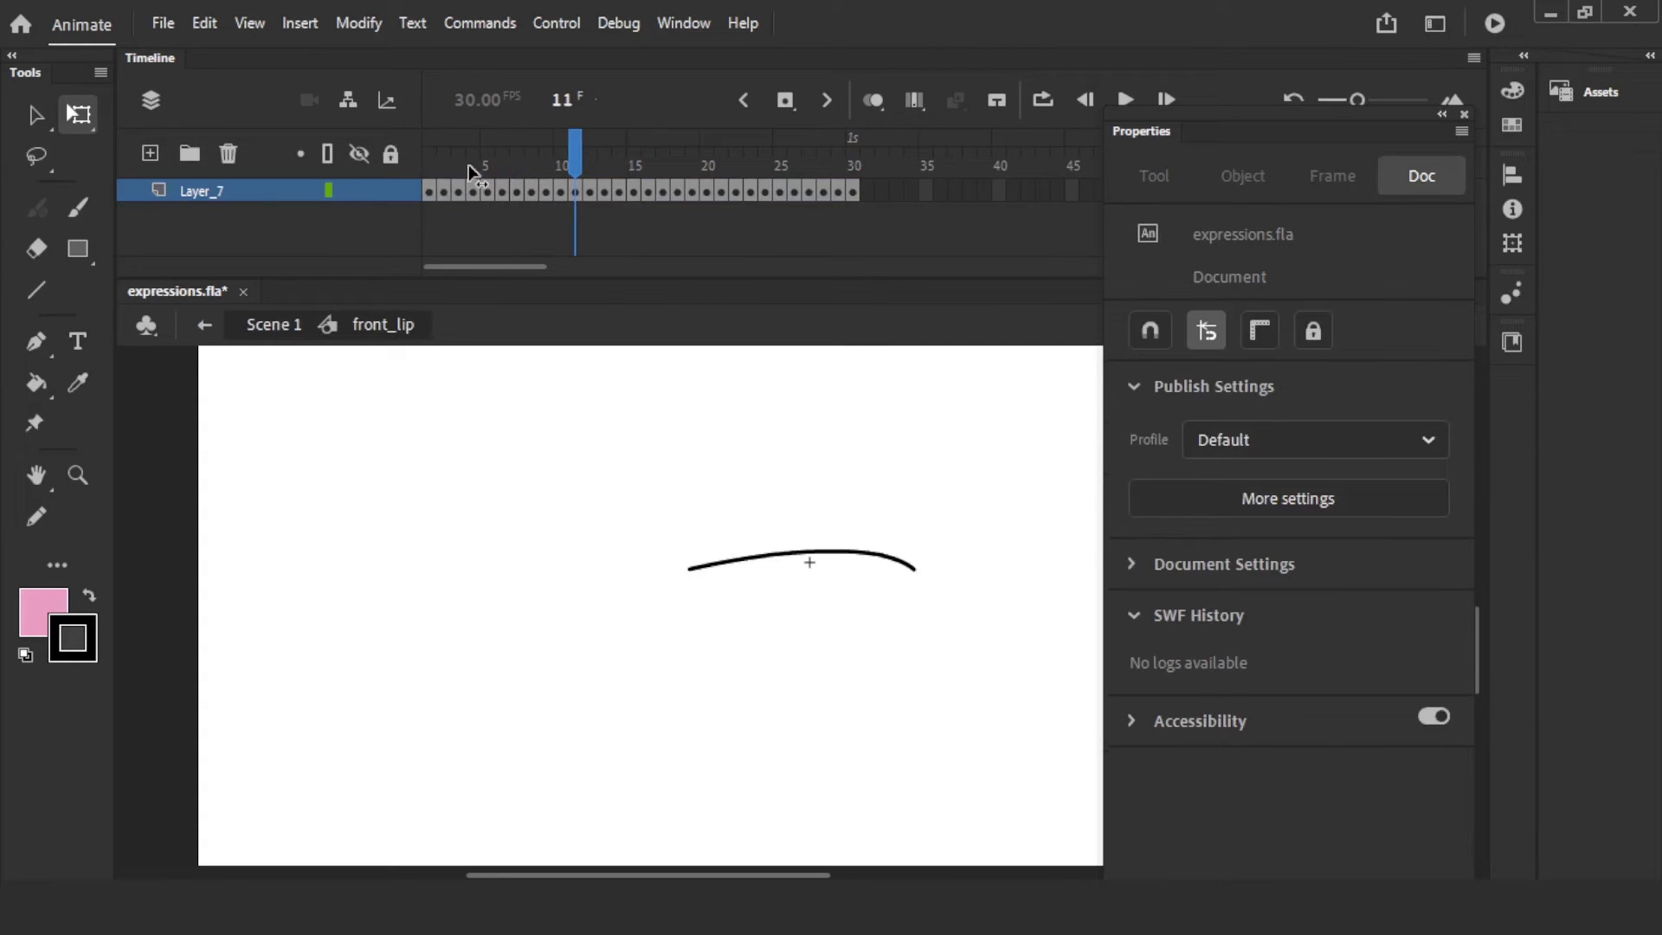
pyautogui.press(',')
pyautogui.press(',')
pyautogui.press(',')
pyautogui.press(',')
pyautogui.press(',')
pyautogui.press(',')
pyautogui.press(',')
pyautogui.press(',')
pyautogui.press(',')
pyautogui.press(',')
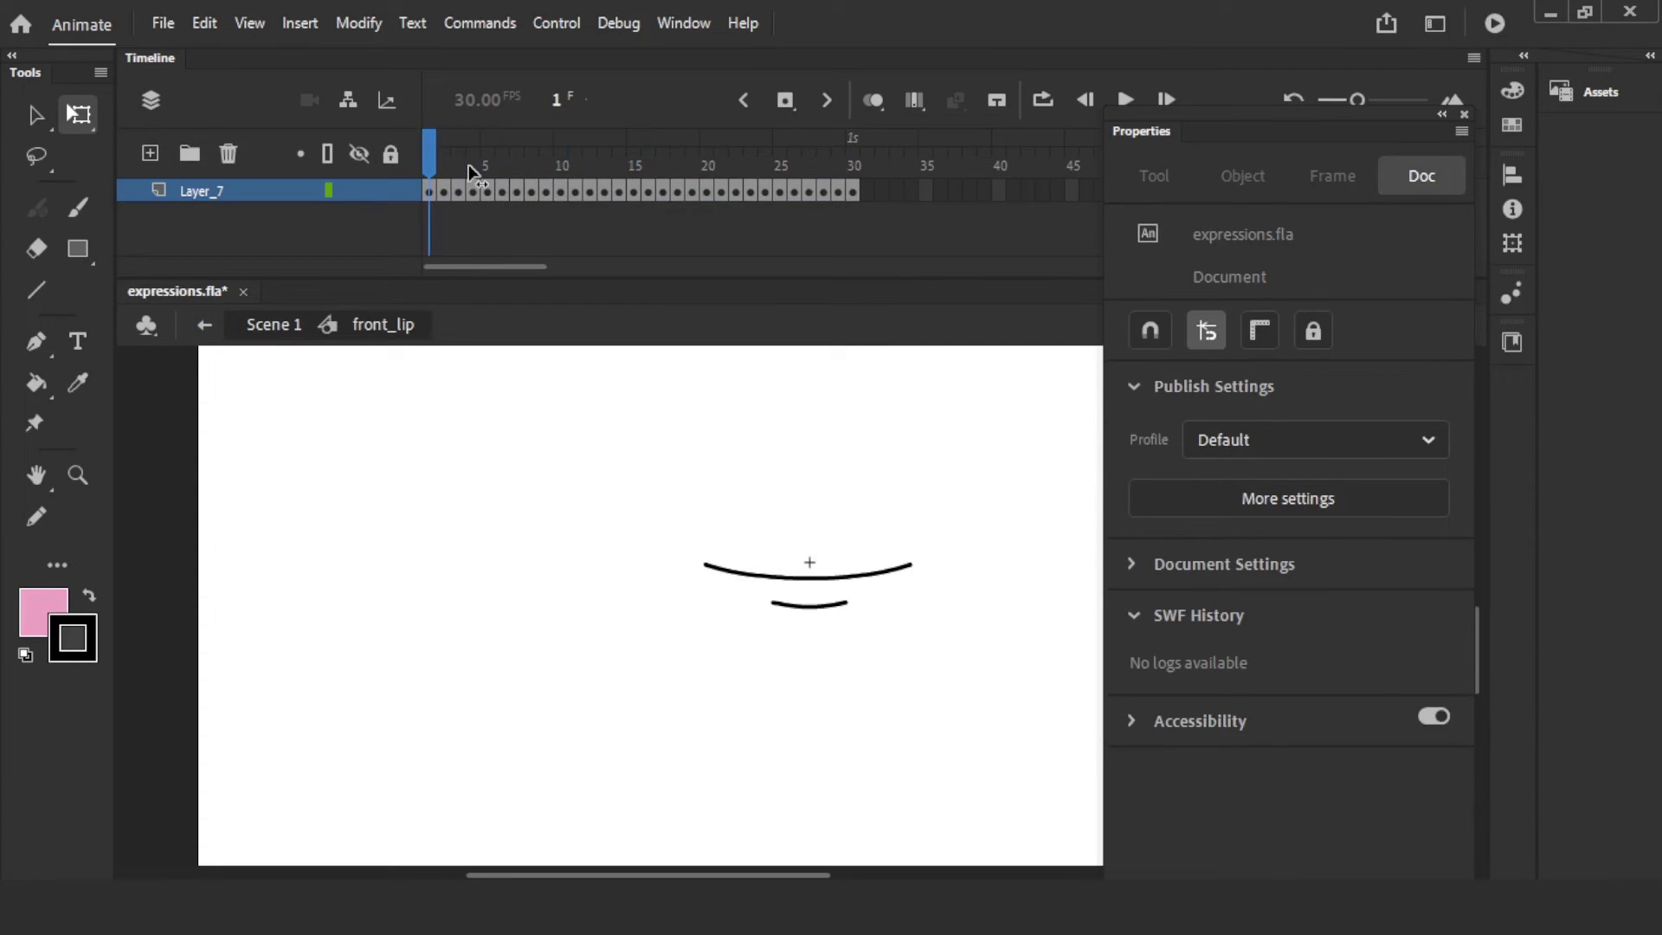
# - Step forward through the remaining mouth-shape frames of the front_lip symbol and back again
pyautogui.press('.')
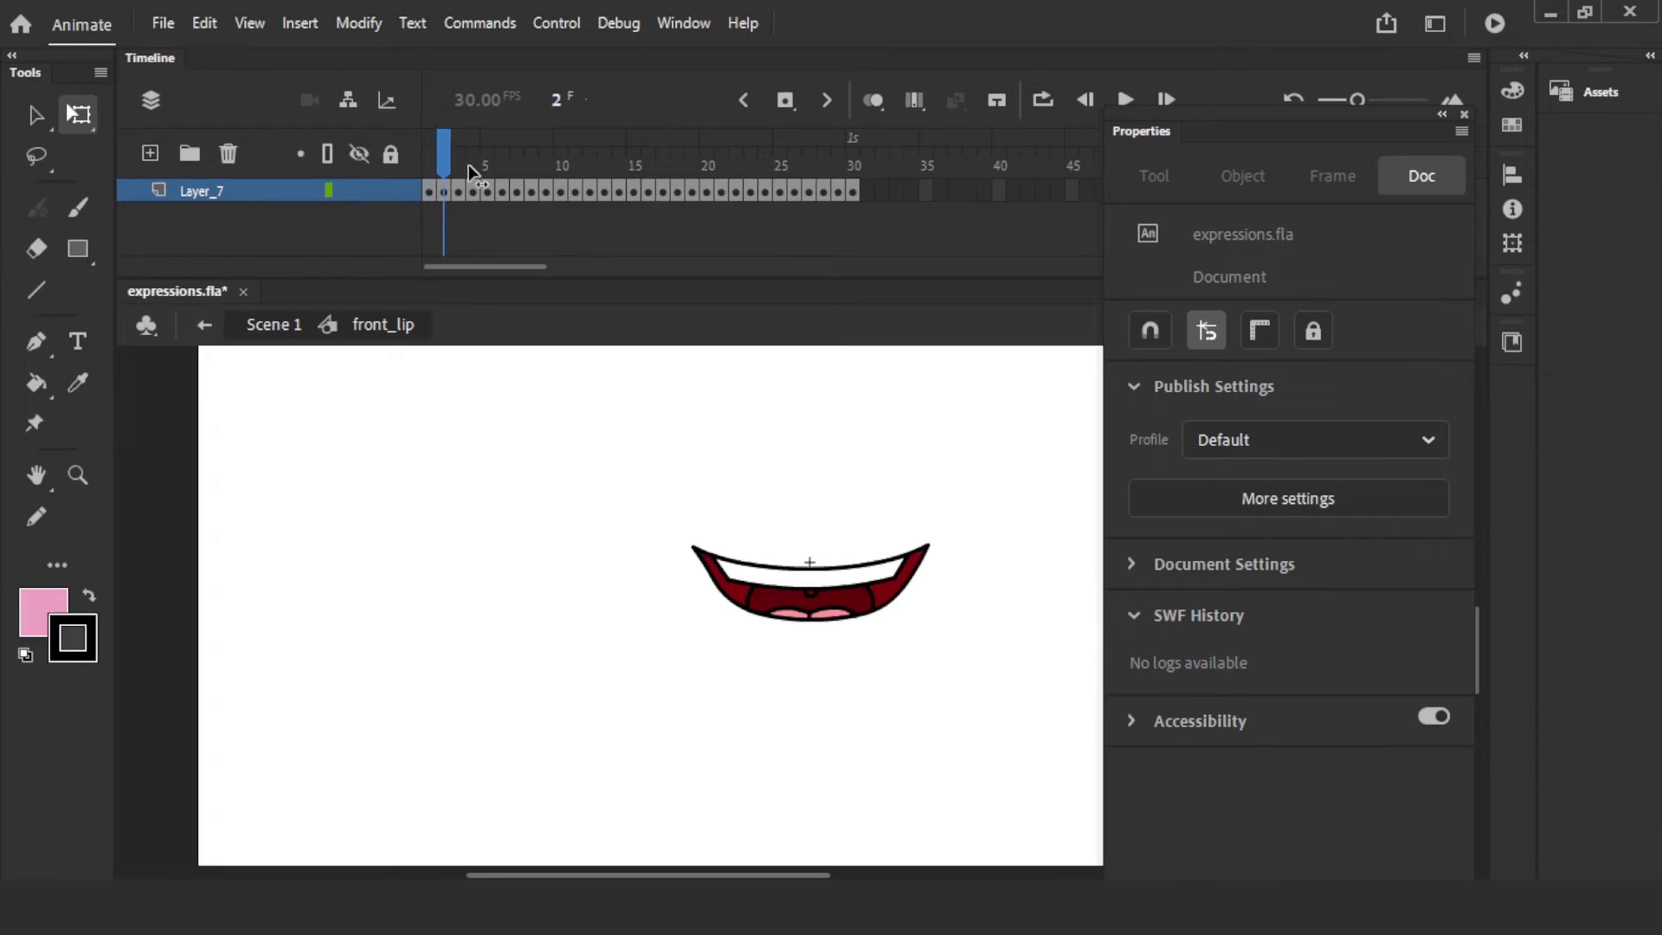
pyautogui.press('.')
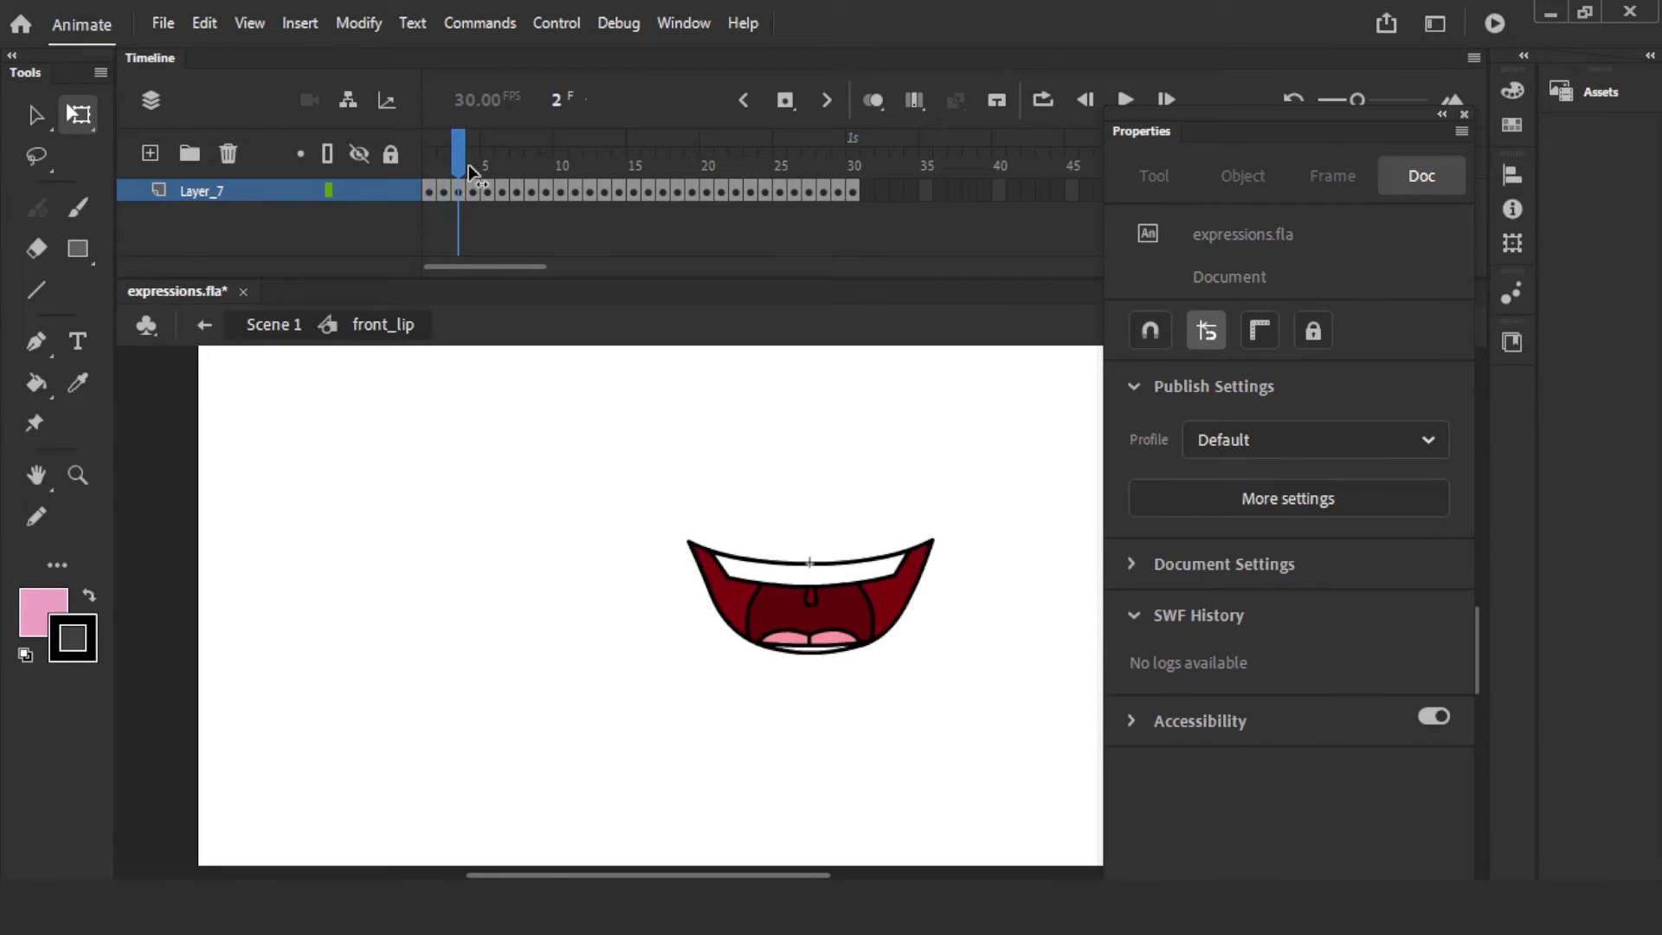
pyautogui.press('.')
pyautogui.press('.')
pyautogui.press('.')
pyautogui.press('.')
pyautogui.press('.')
pyautogui.press('.')
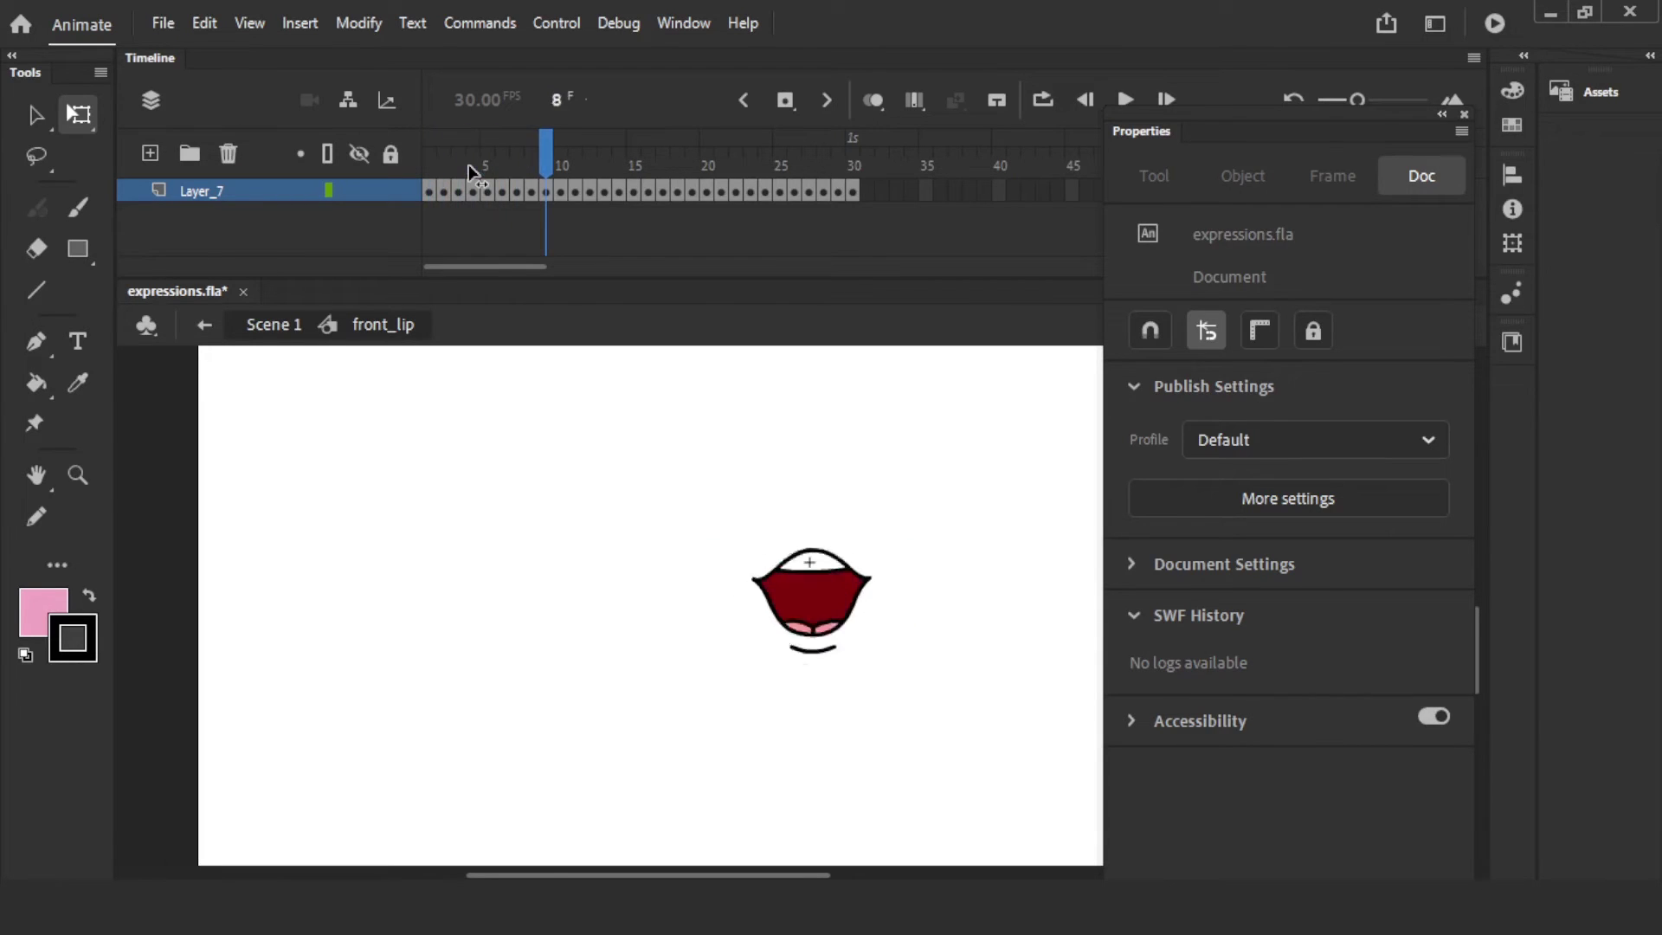
pyautogui.press('.')
pyautogui.press('.')
pyautogui.press('.')
pyautogui.press('.')
pyautogui.press('.')
pyautogui.press('.')
pyautogui.press('.')
pyautogui.press('.')
pyautogui.press('.')
pyautogui.press('.')
pyautogui.press('.')
pyautogui.press('.')
pyautogui.press('.')
pyautogui.press('.')
pyautogui.press('.')
pyautogui.press('.')
pyautogui.press('.')
pyautogui.press('.')
pyautogui.press('.')
pyautogui.press('.')
pyautogui.press(',')
pyautogui.press(',')
pyautogui.press(',')
pyautogui.press(',')
pyautogui.press(',')
pyautogui.press(',')
pyautogui.press(',')
pyautogui.press(',')
pyautogui.press(',')
pyautogui.press(',')
pyautogui.press(',')
pyautogui.press(',')
pyautogui.press(',')
pyautogui.press(',')
pyautogui.press(',')
pyautogui.press(',')
pyautogui.press(',')
pyautogui.press(',')
pyautogui.press(',')
pyautogui.press(',')
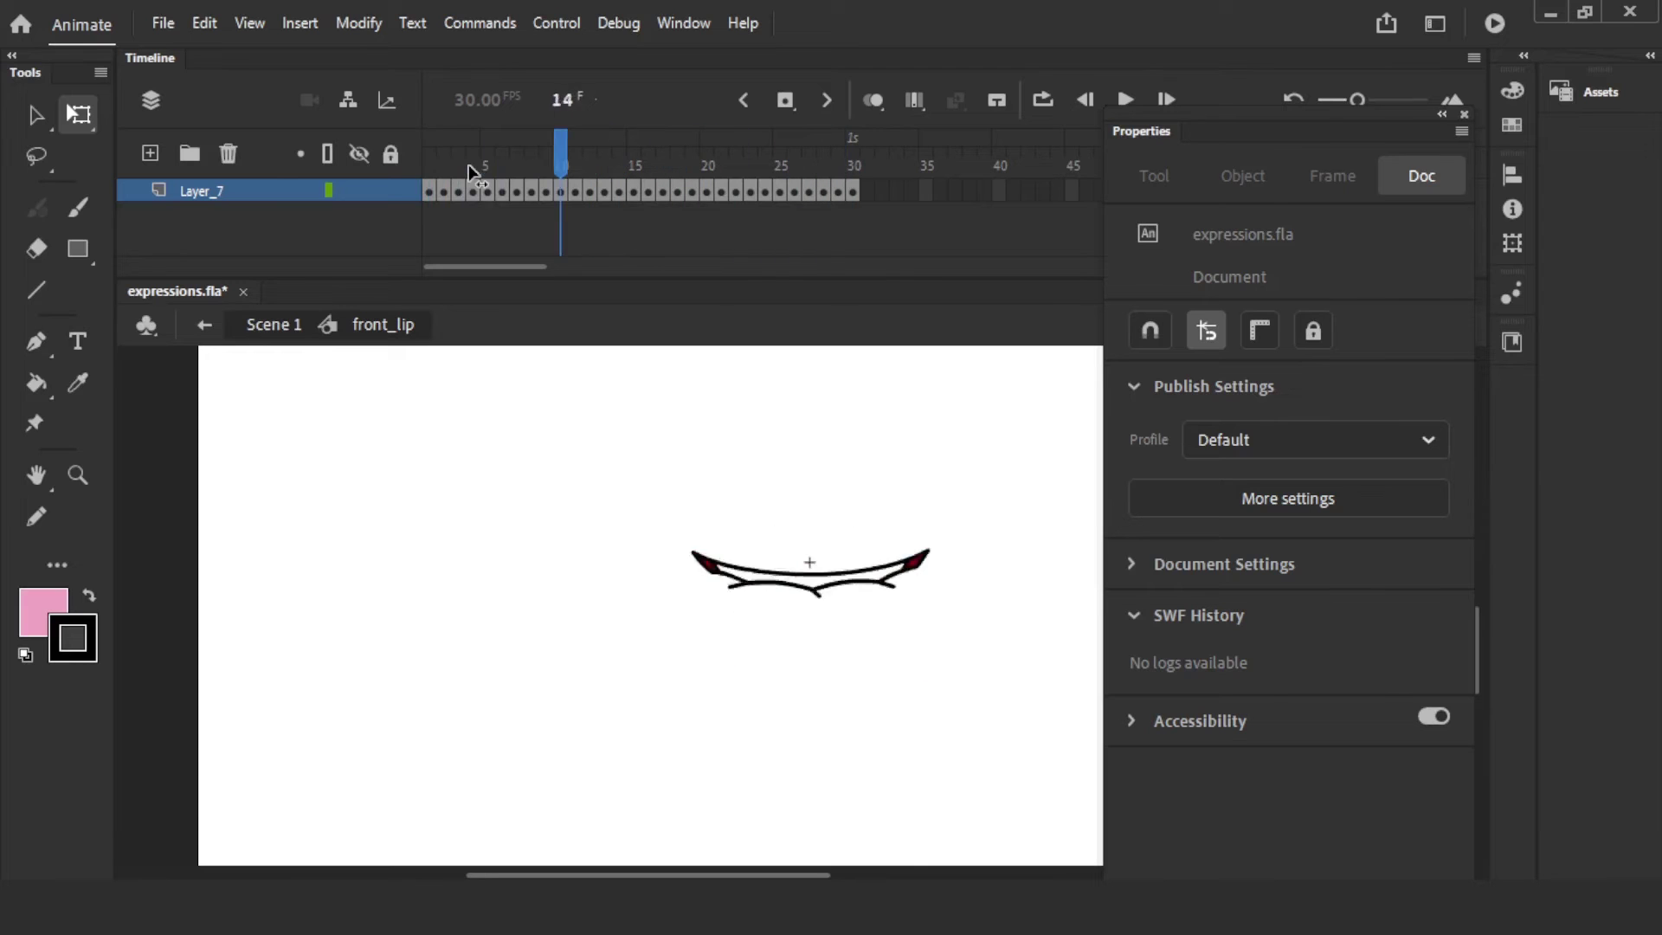
# - Return to Scene 1, open the Frame Picker for the front_lip graphic, and move it clear of the window's corner
pyautogui.click(269, 325)
pyautogui.click(770, 545)
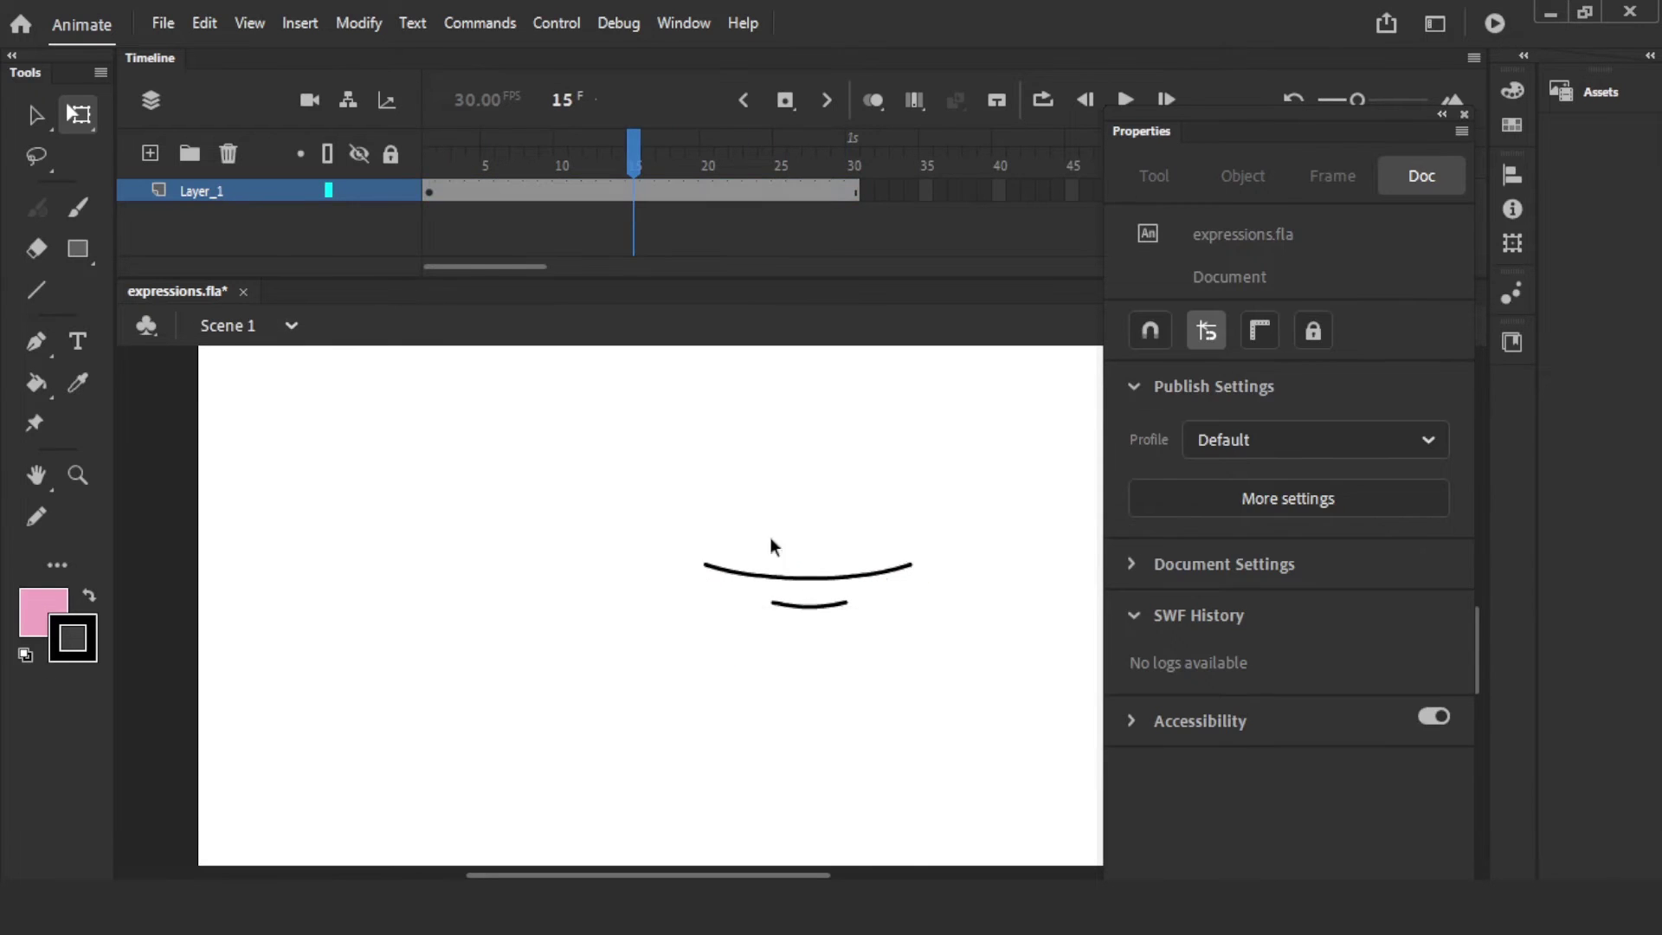
pyautogui.click(891, 570)
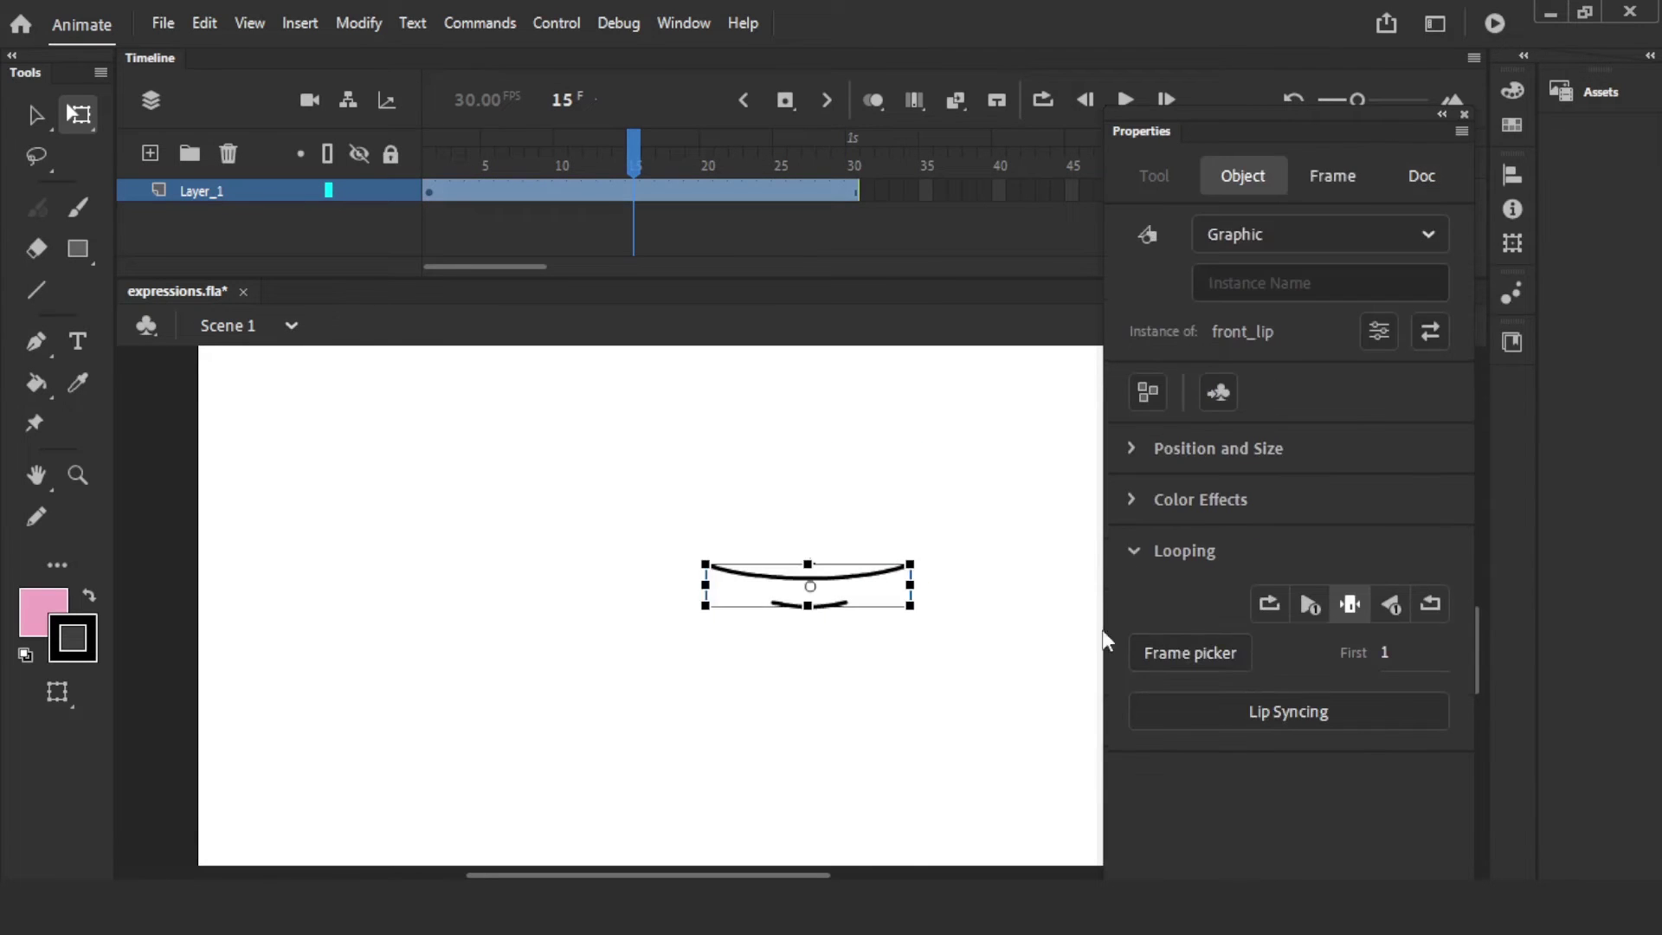
pyautogui.click(1208, 654)
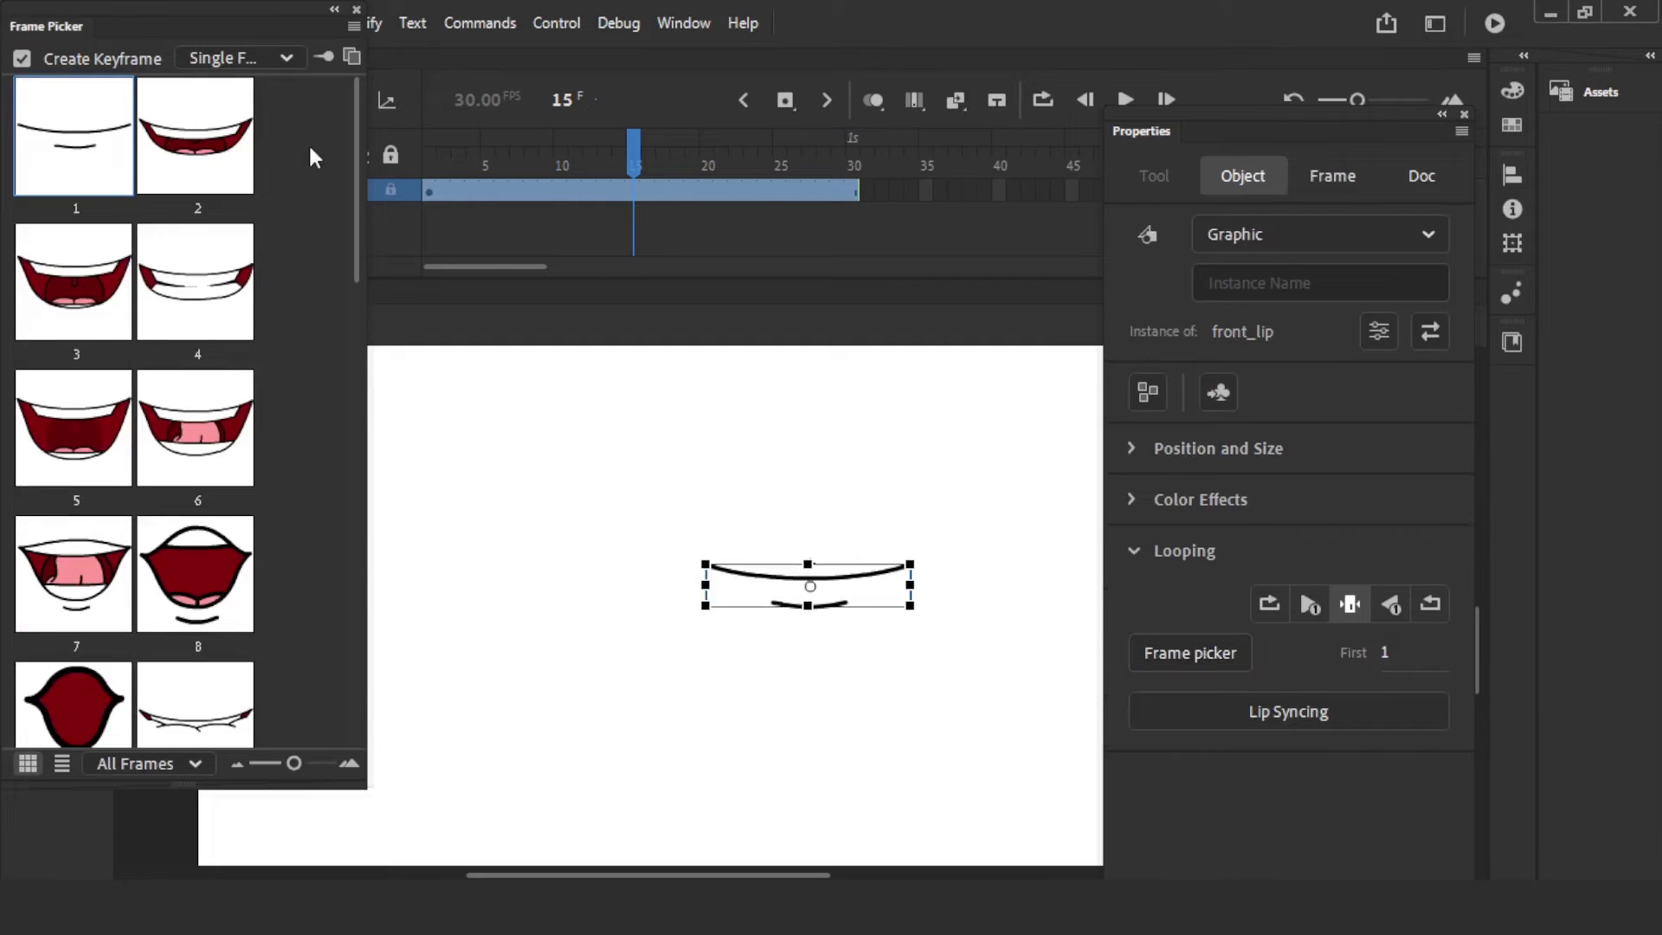
pyautogui.moveTo(121, 21); pyautogui.dragTo(234, 69)
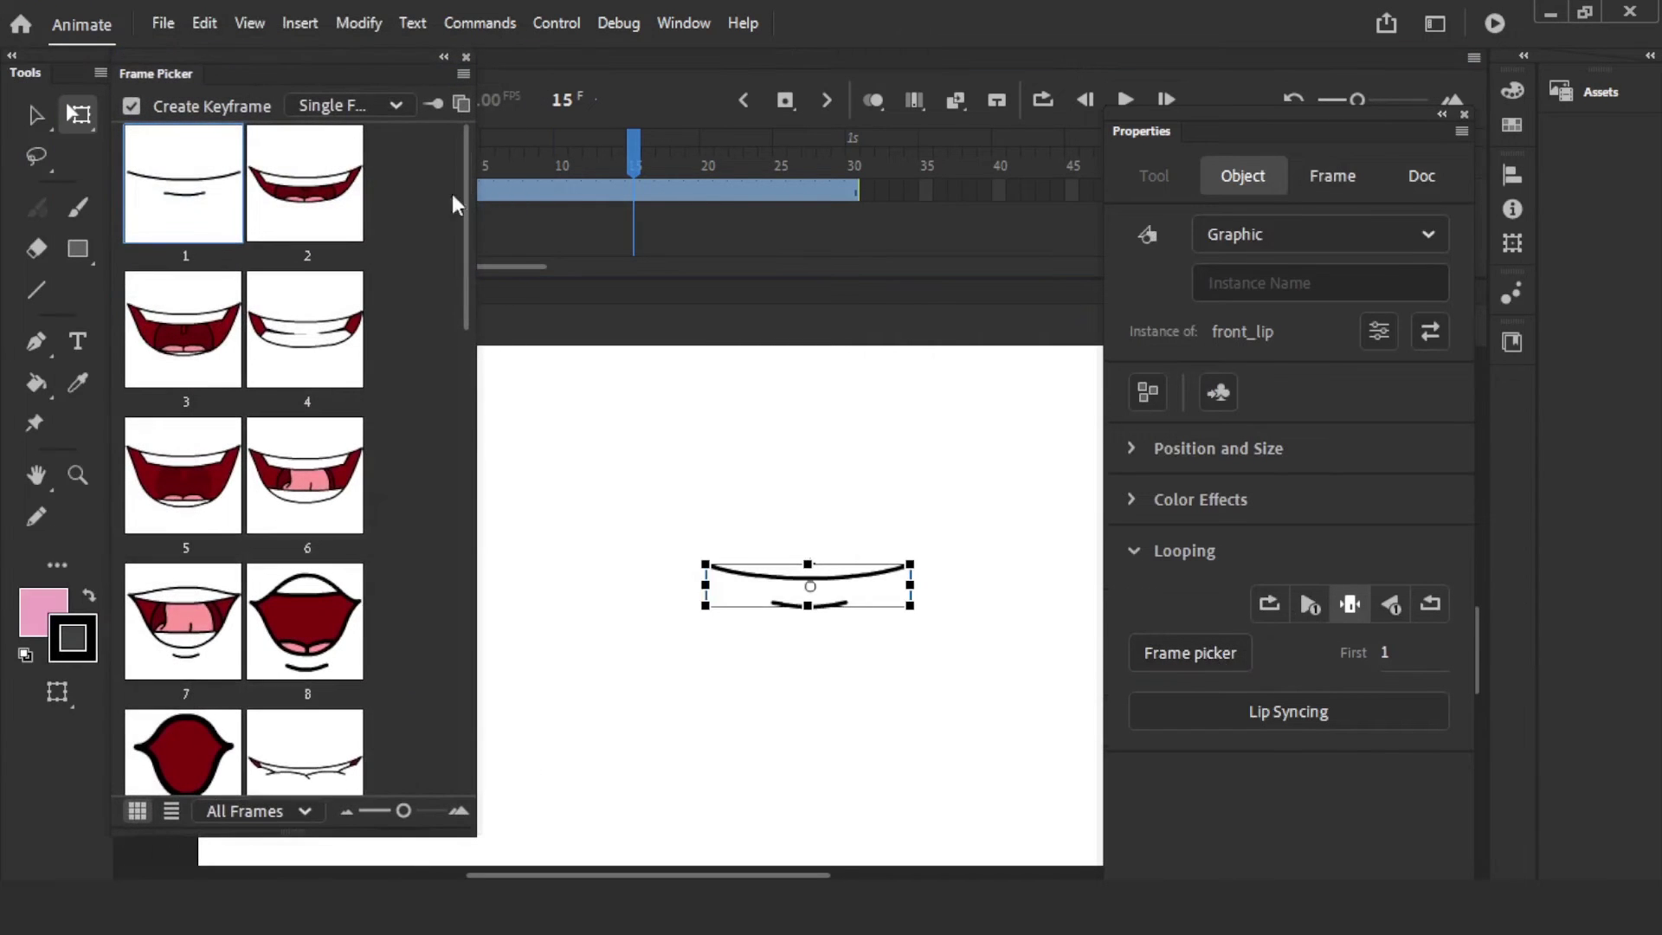
# - Browse the mouth thumbnails, try frame 13, and apply mouth frame 16 to front_lip in a new keyframe at frame 15
pyautogui.scroll(-5, 467, 196)
pyautogui.scroll(-3, 467, 195)
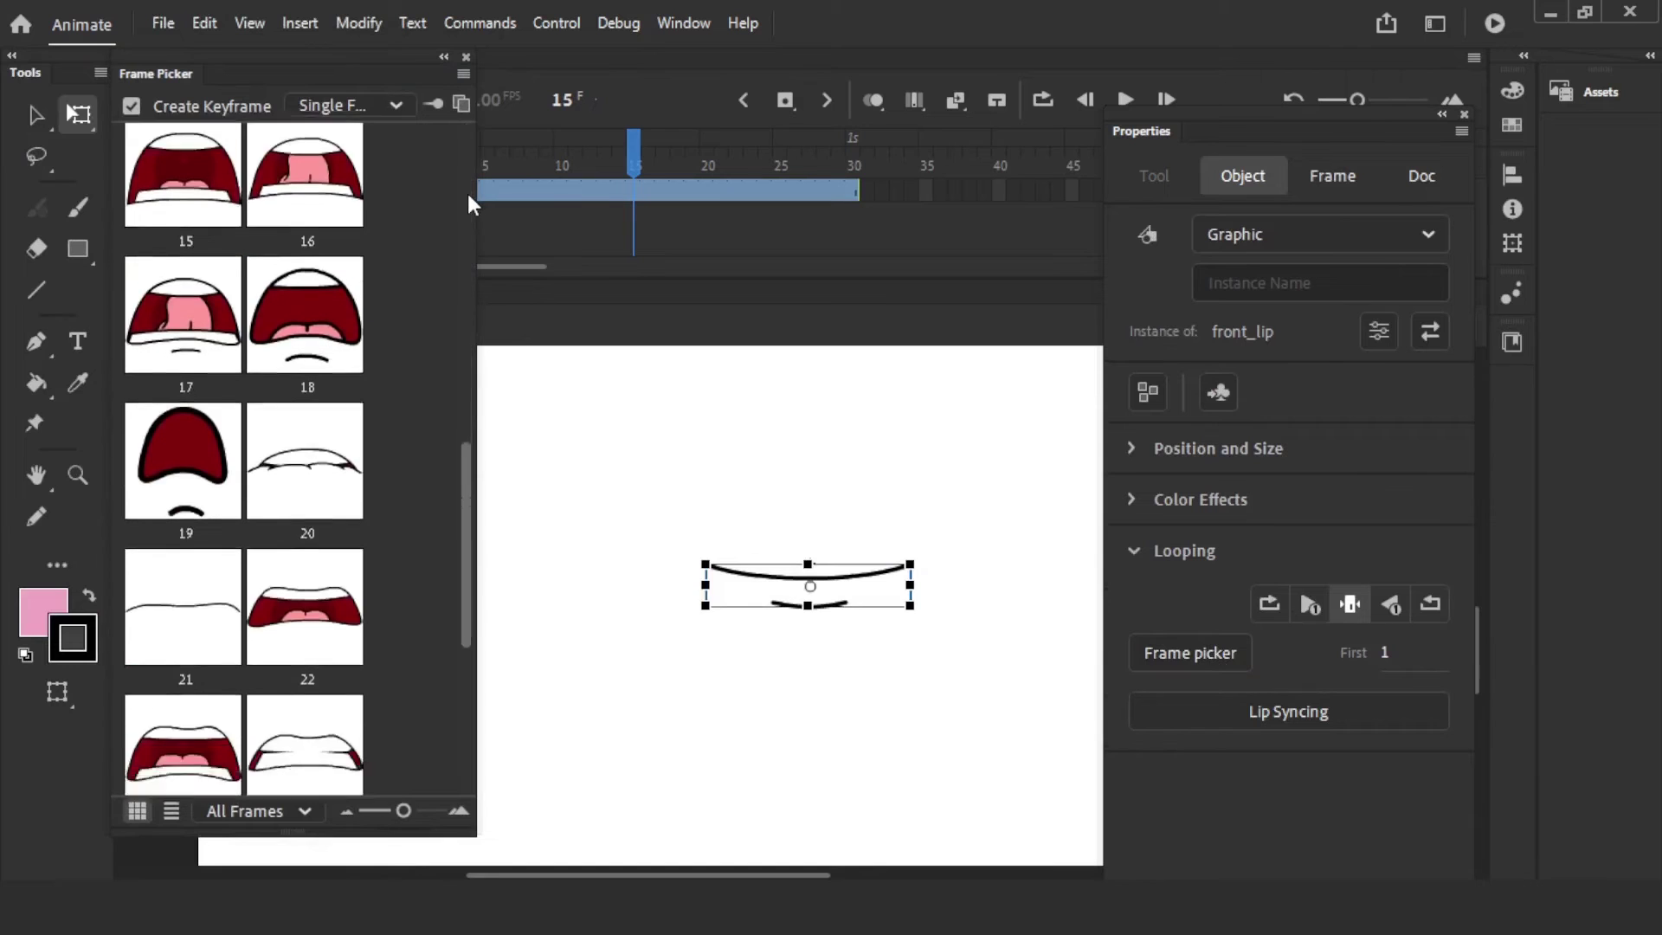
pyautogui.scroll(3, 468, 196)
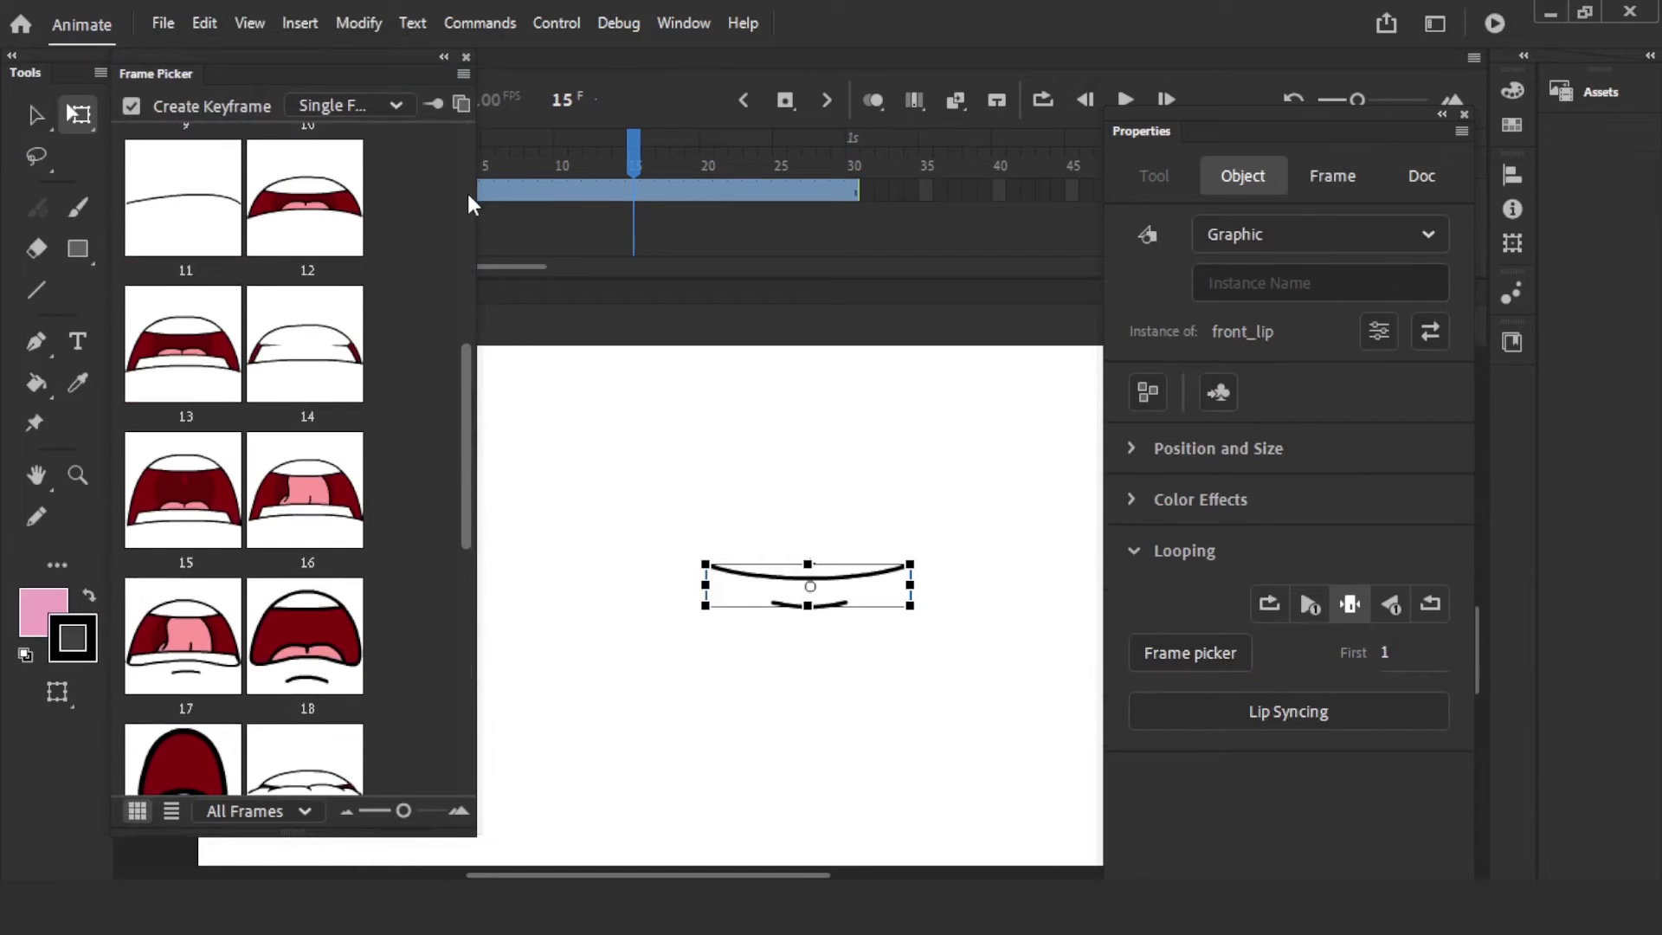
pyautogui.click(313, 545)
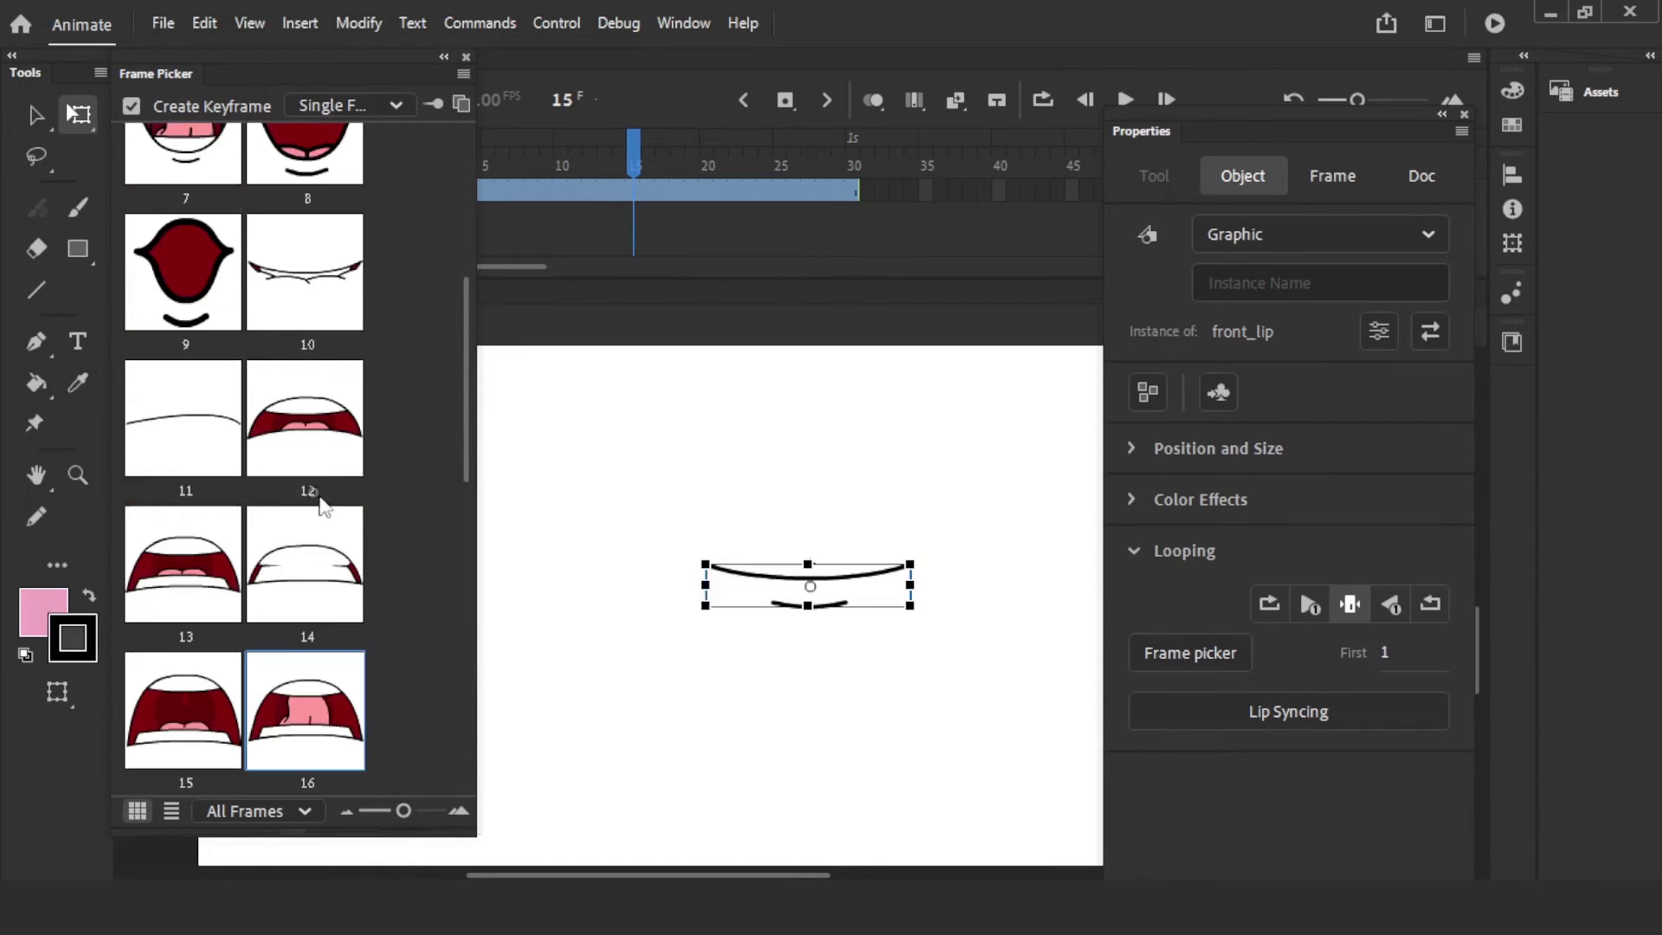
pyautogui.click(198, 575)
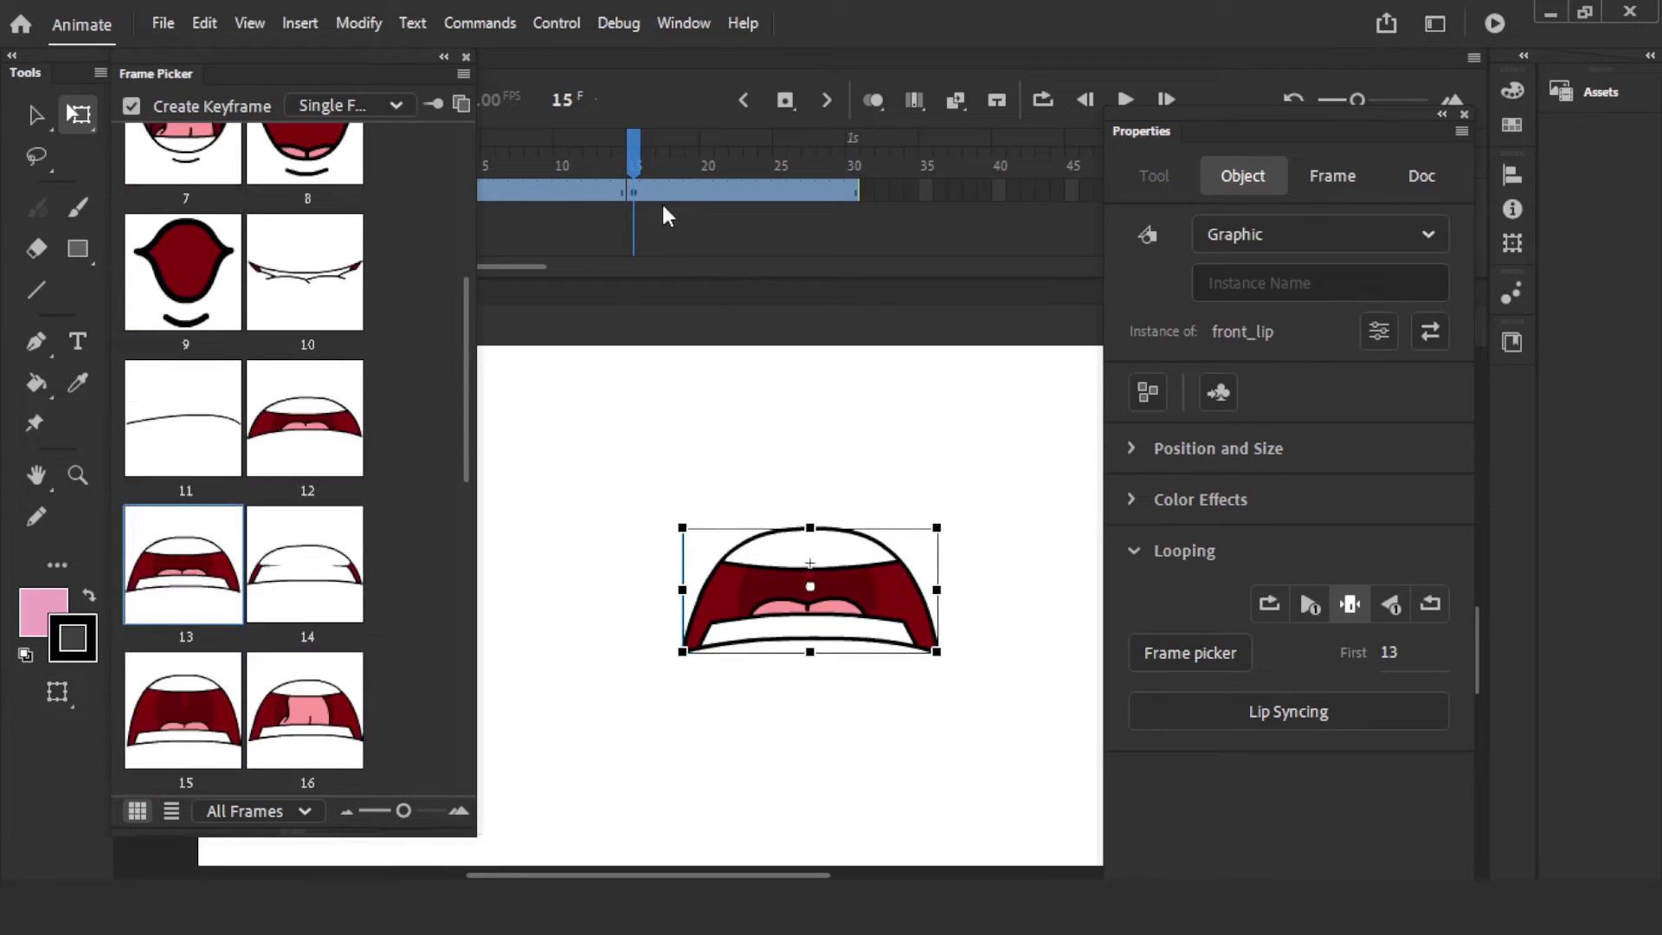
pyautogui.click(316, 722)
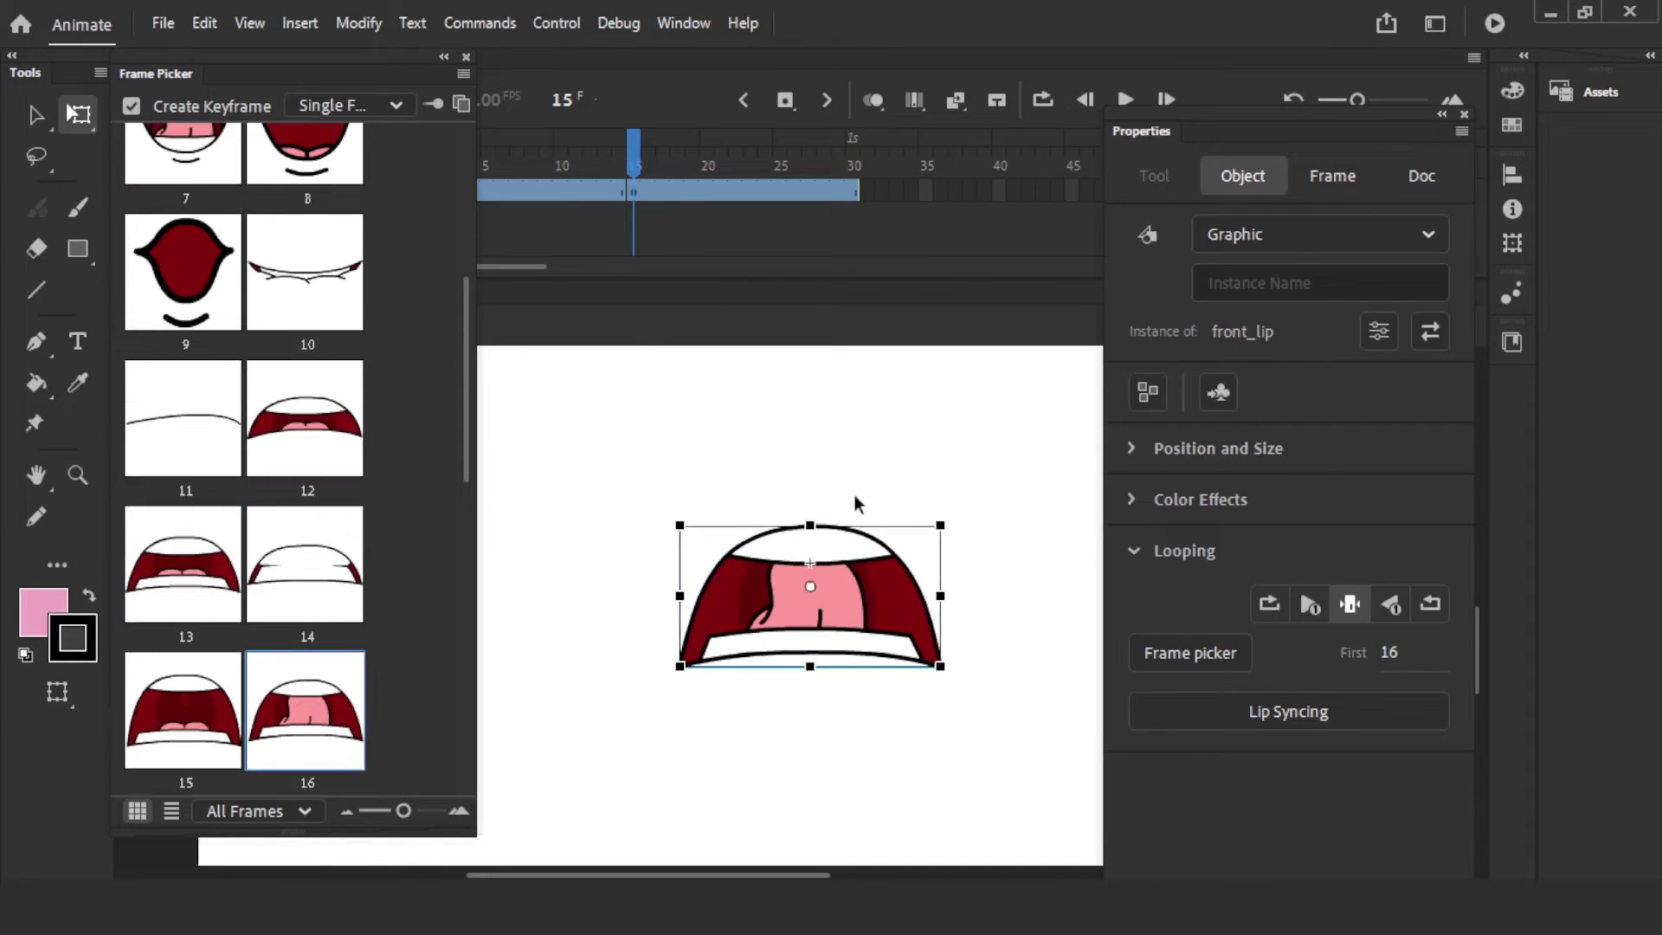
pyautogui.scroll(5, 475, 372)
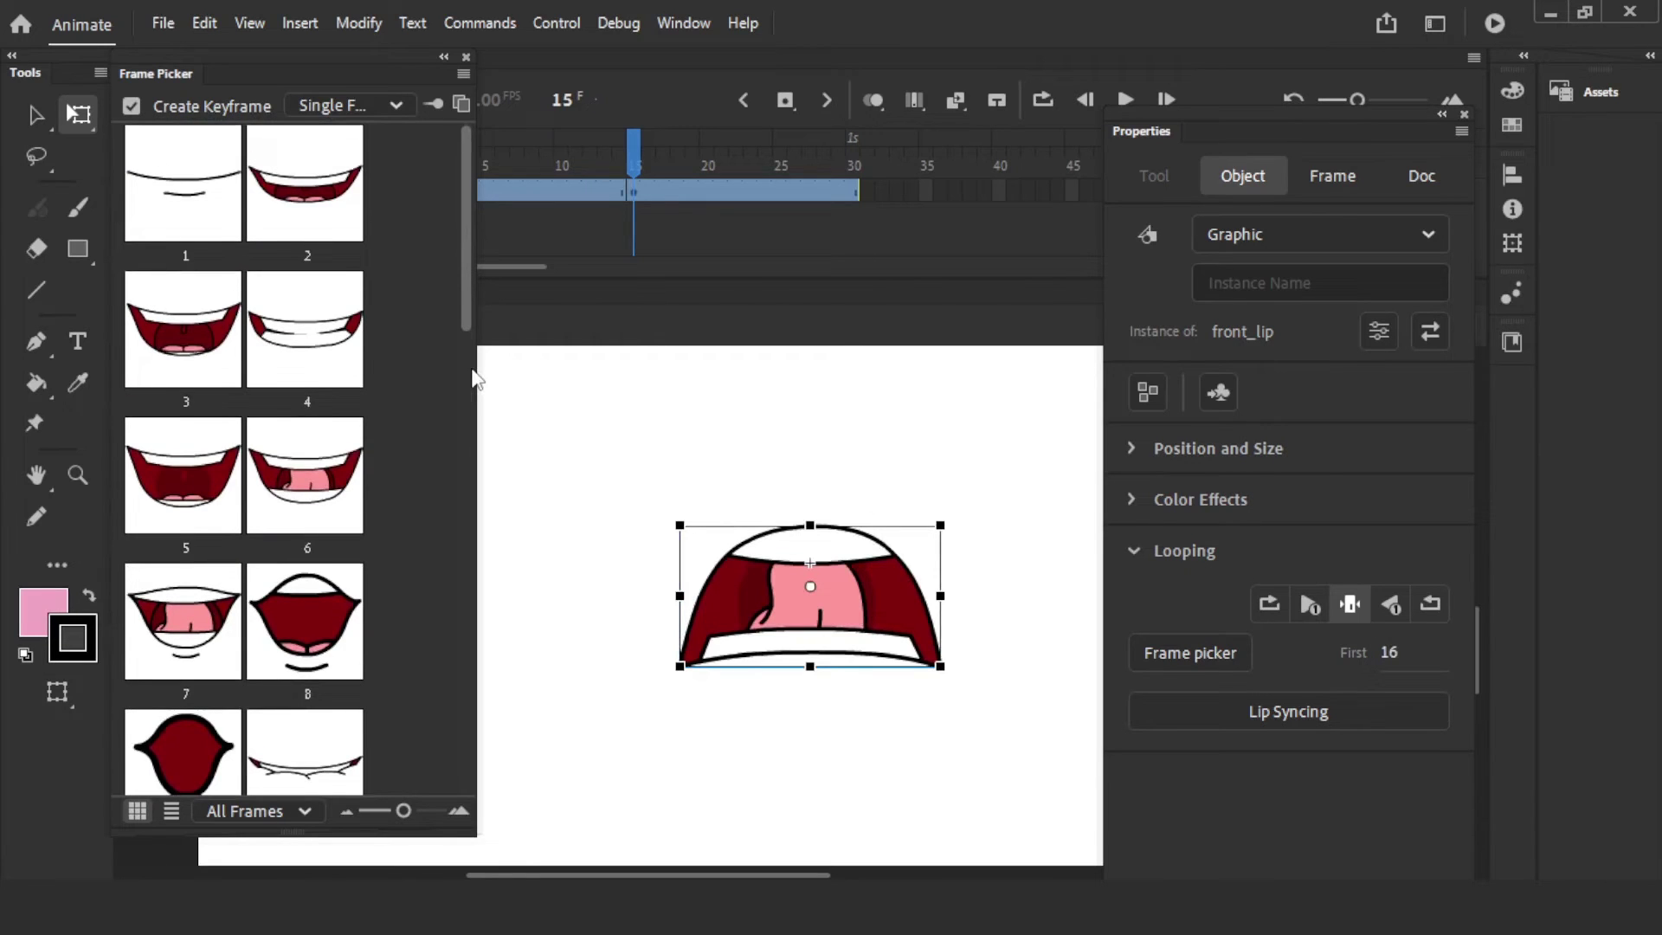
pyautogui.scroll(-1, 475, 373)
pyautogui.scroll(1, 474, 378)
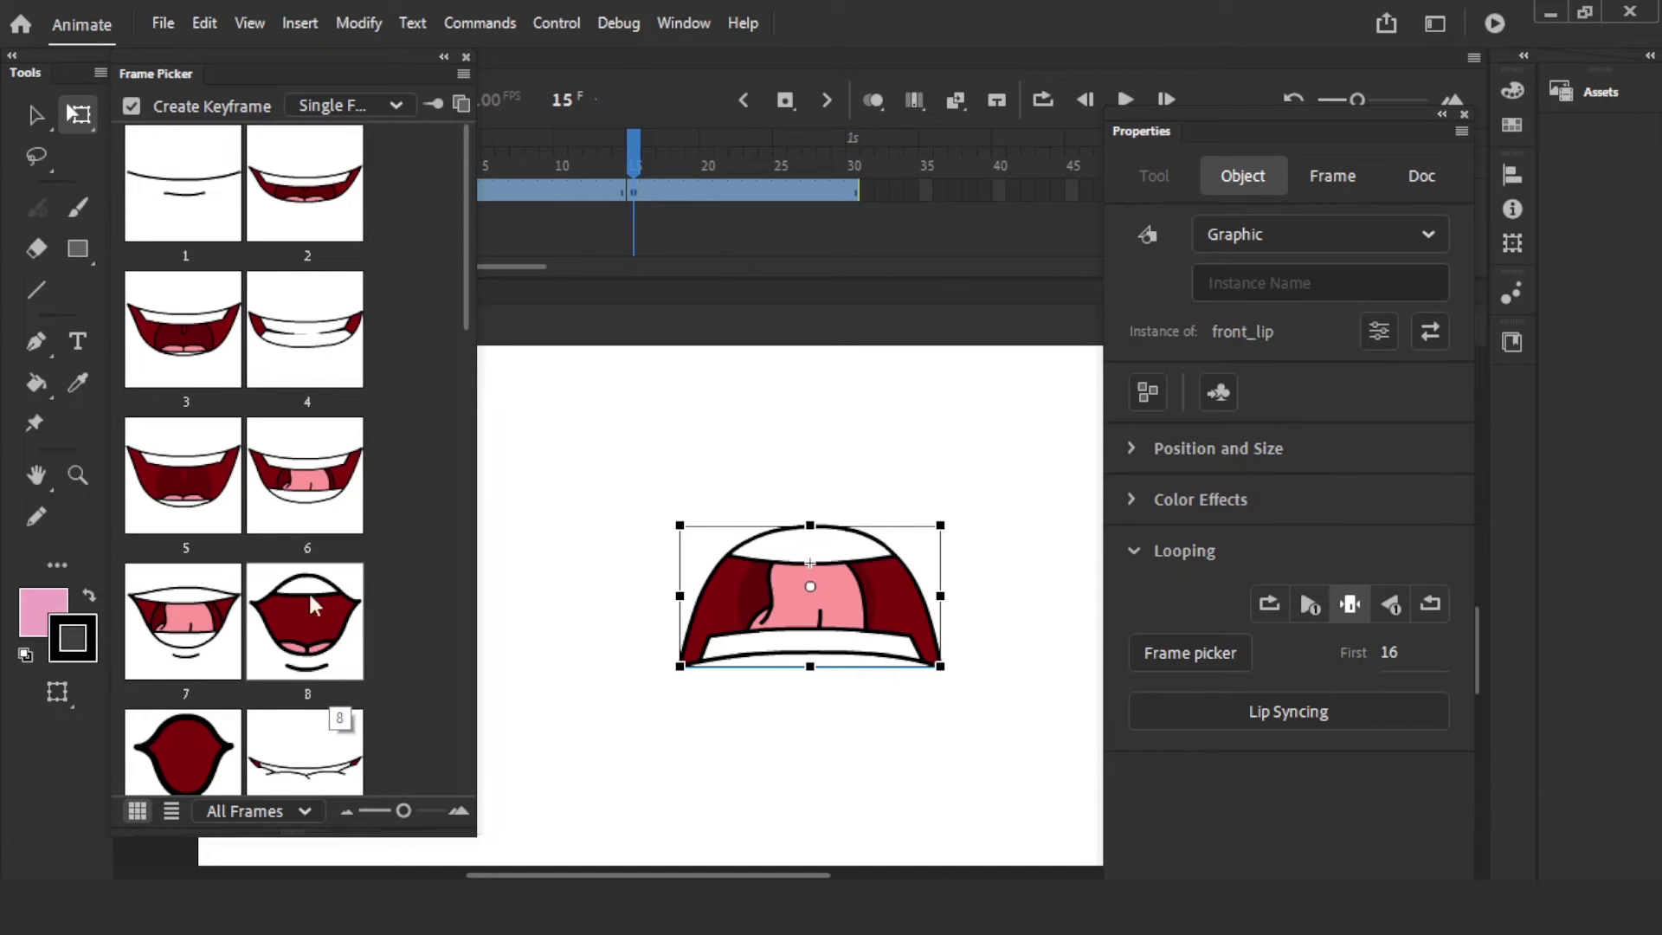
# - Look through the remaining front_lip mouth thumbnails and close the Frame Picker
pyautogui.scroll(-4, 468, 284)
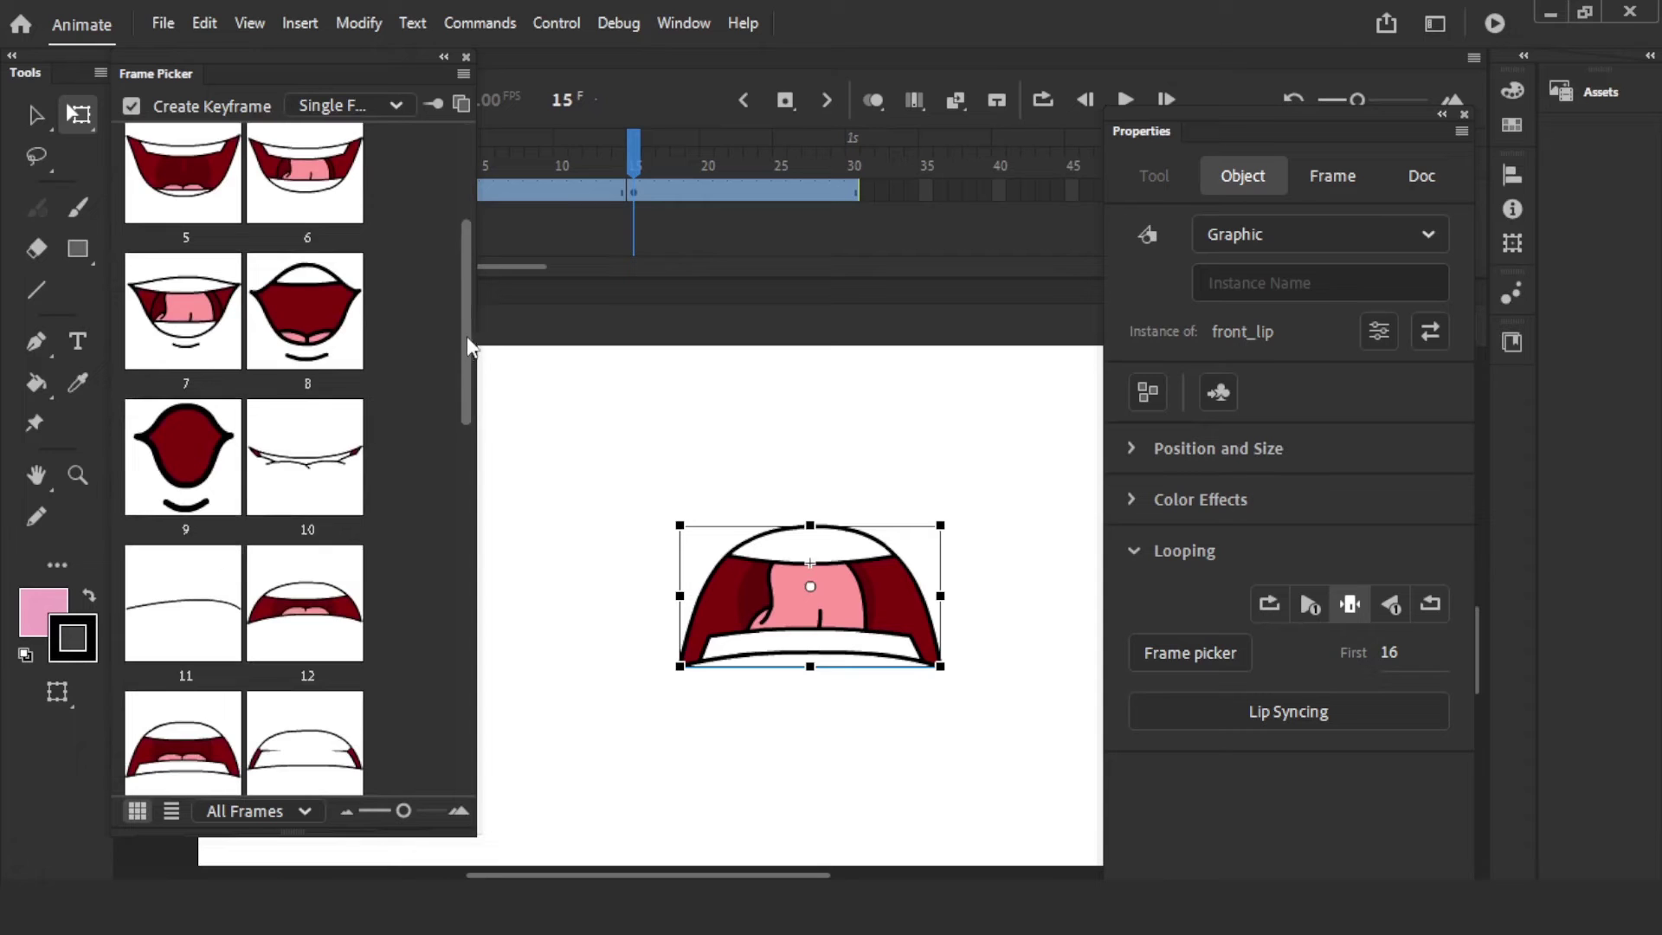
pyautogui.scroll(2, 464, 344)
pyautogui.moveTo(464, 344); pyautogui.dragTo(464, 69)
pyautogui.click(466, 57)
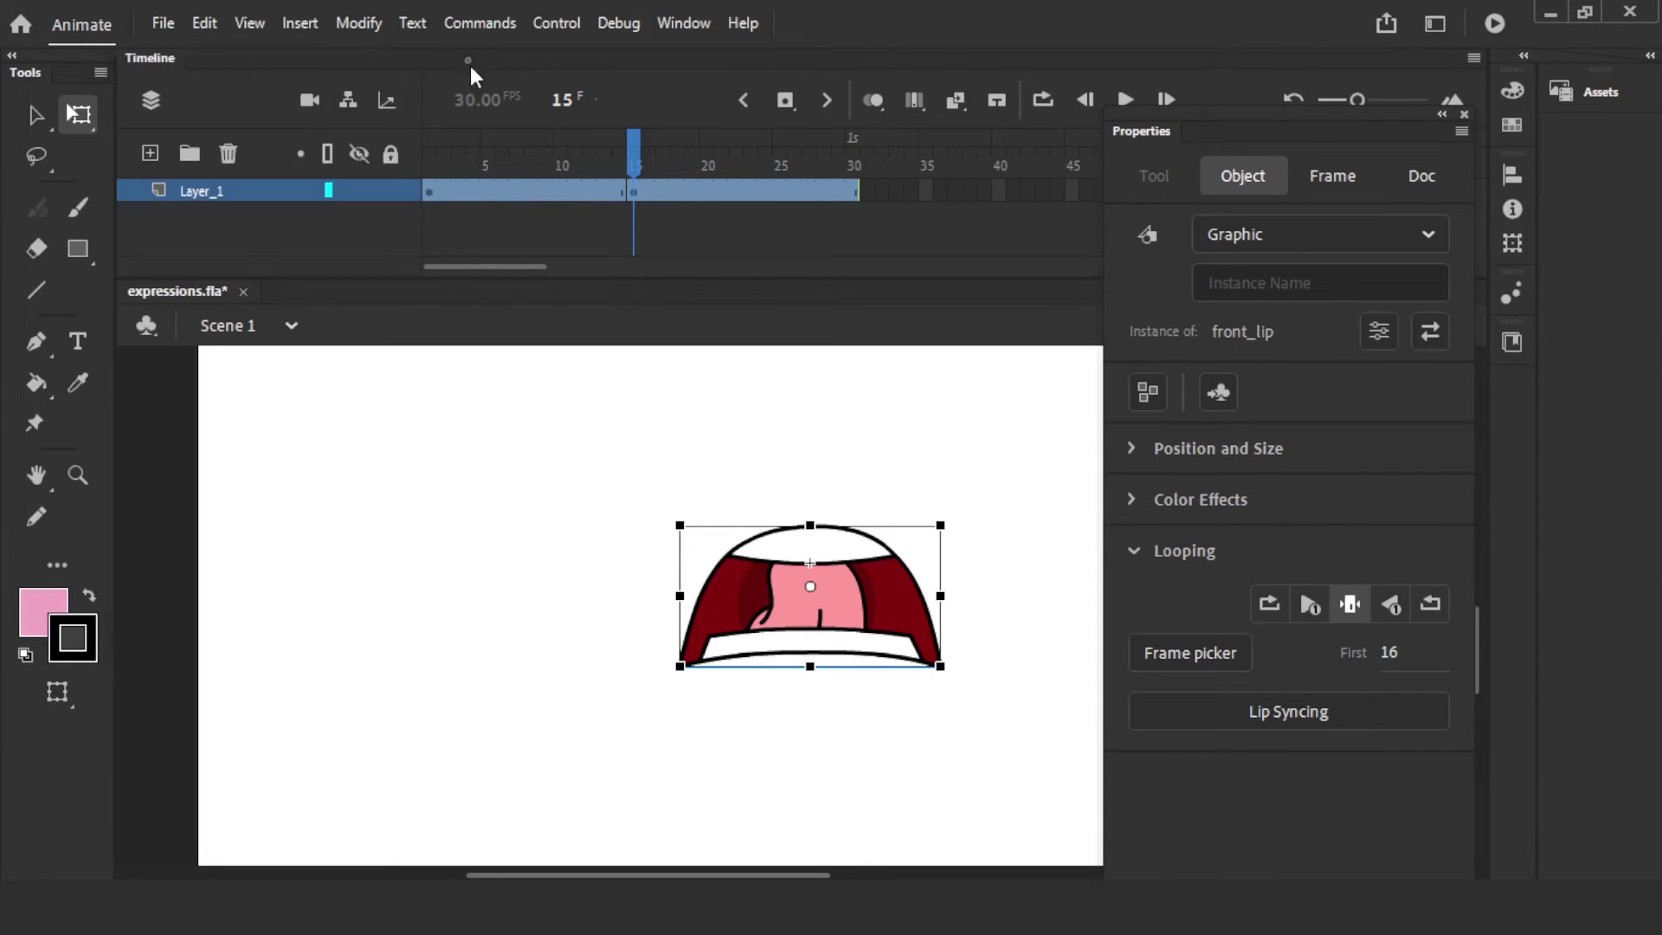
# - Remove frames 15 through 30 from Layer_1
pyautogui.click(547, 467)
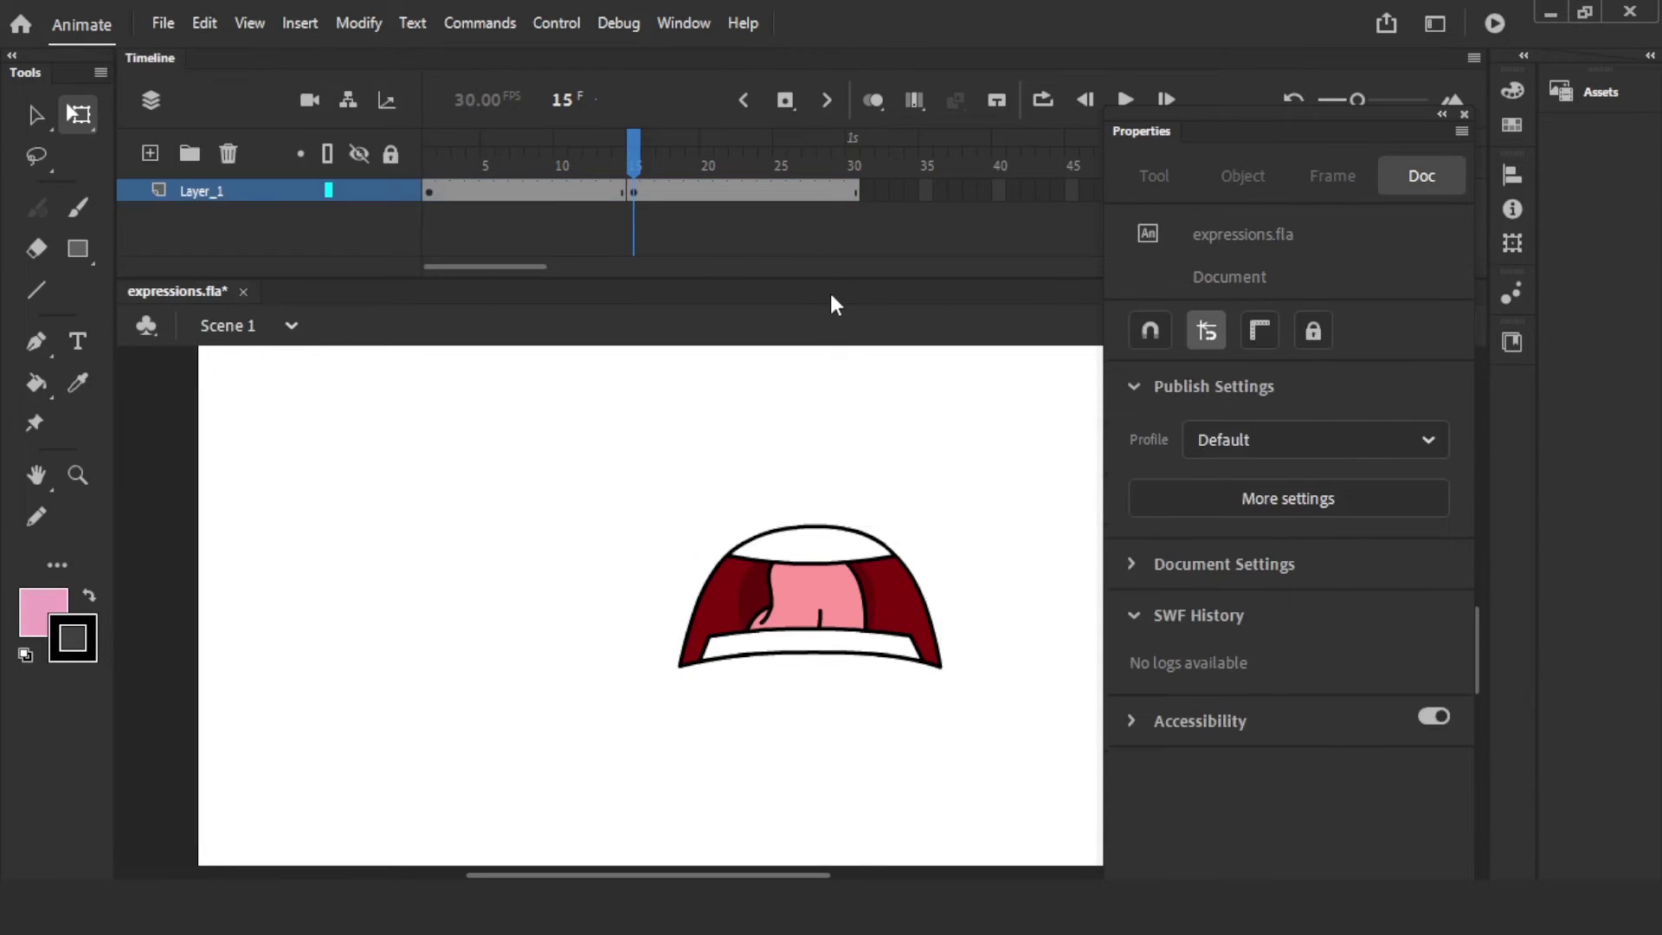
pyautogui.moveTo(855, 190); pyautogui.dragTo(642, 191)
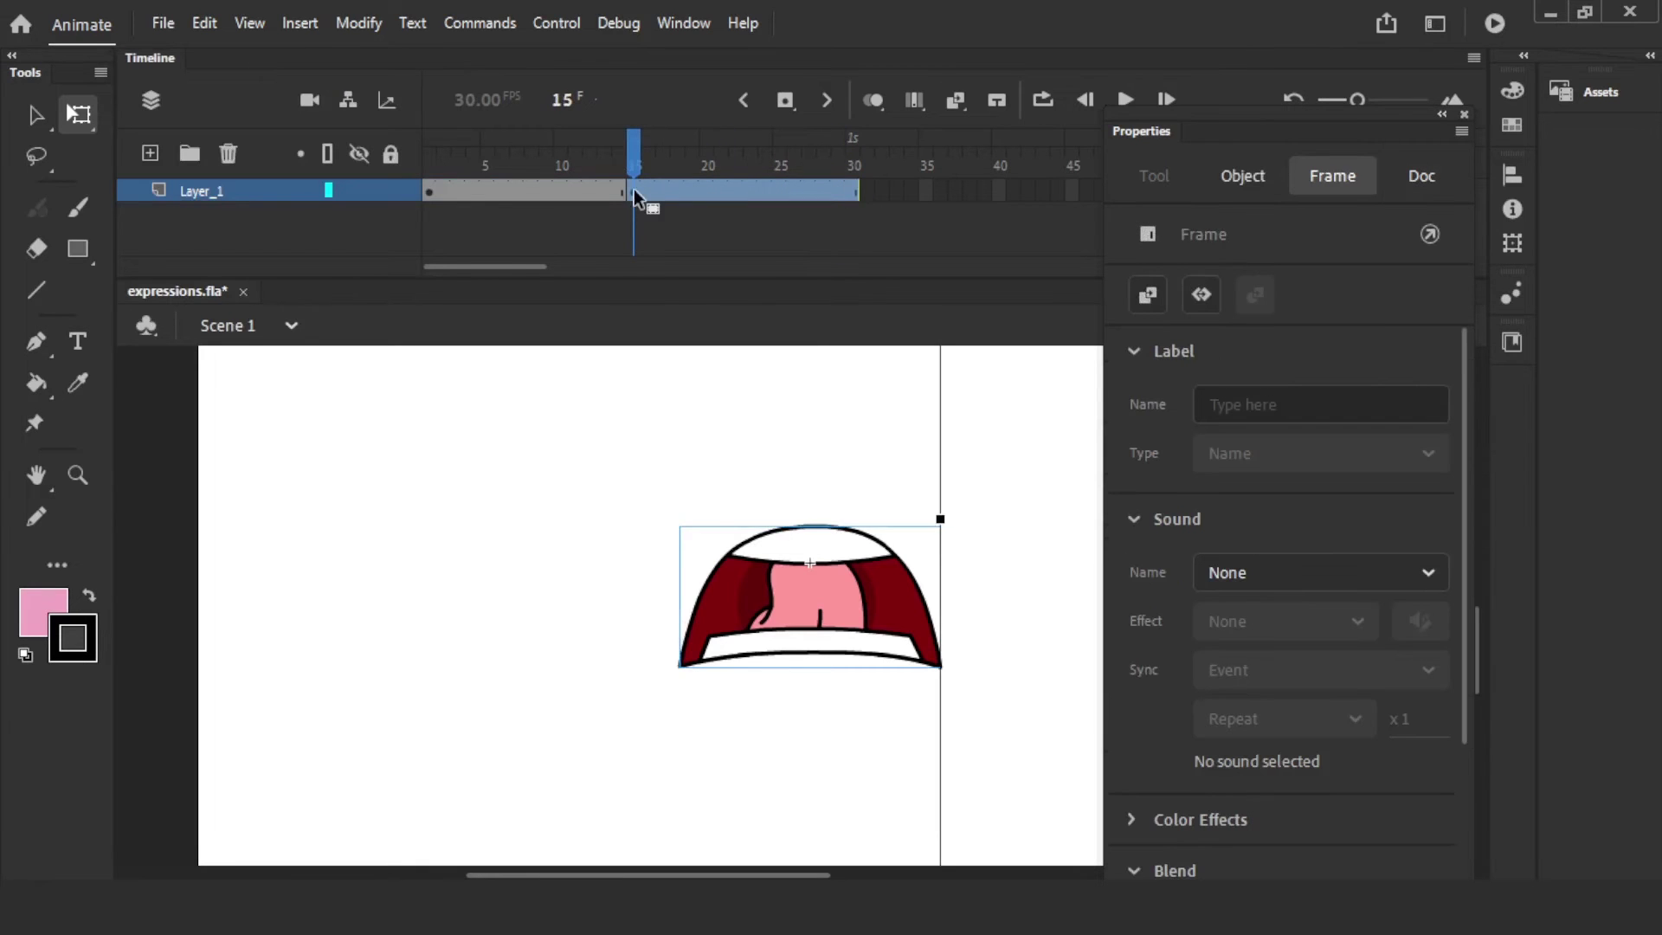
pyautogui.rightClick(636, 191)
pyautogui.click(667, 315)
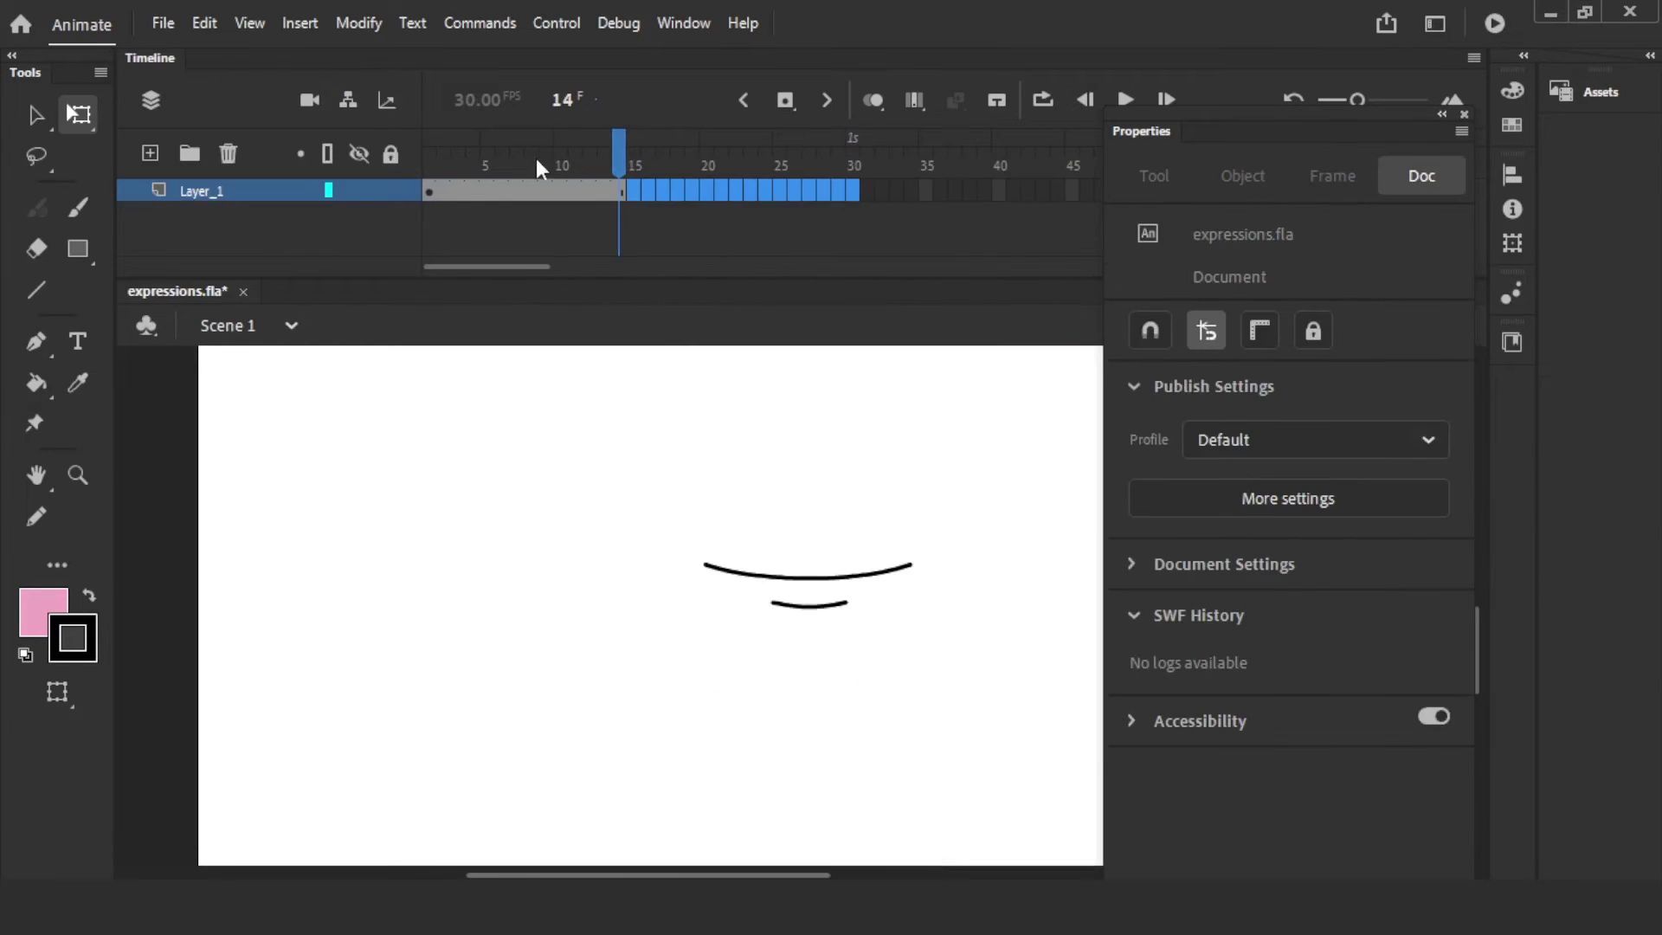
# - At frame 1, move the front_lip graphic onto the character's face, centred below the nose
pyautogui.click(431, 164)
pyautogui.hotkey('ctrl', '-')
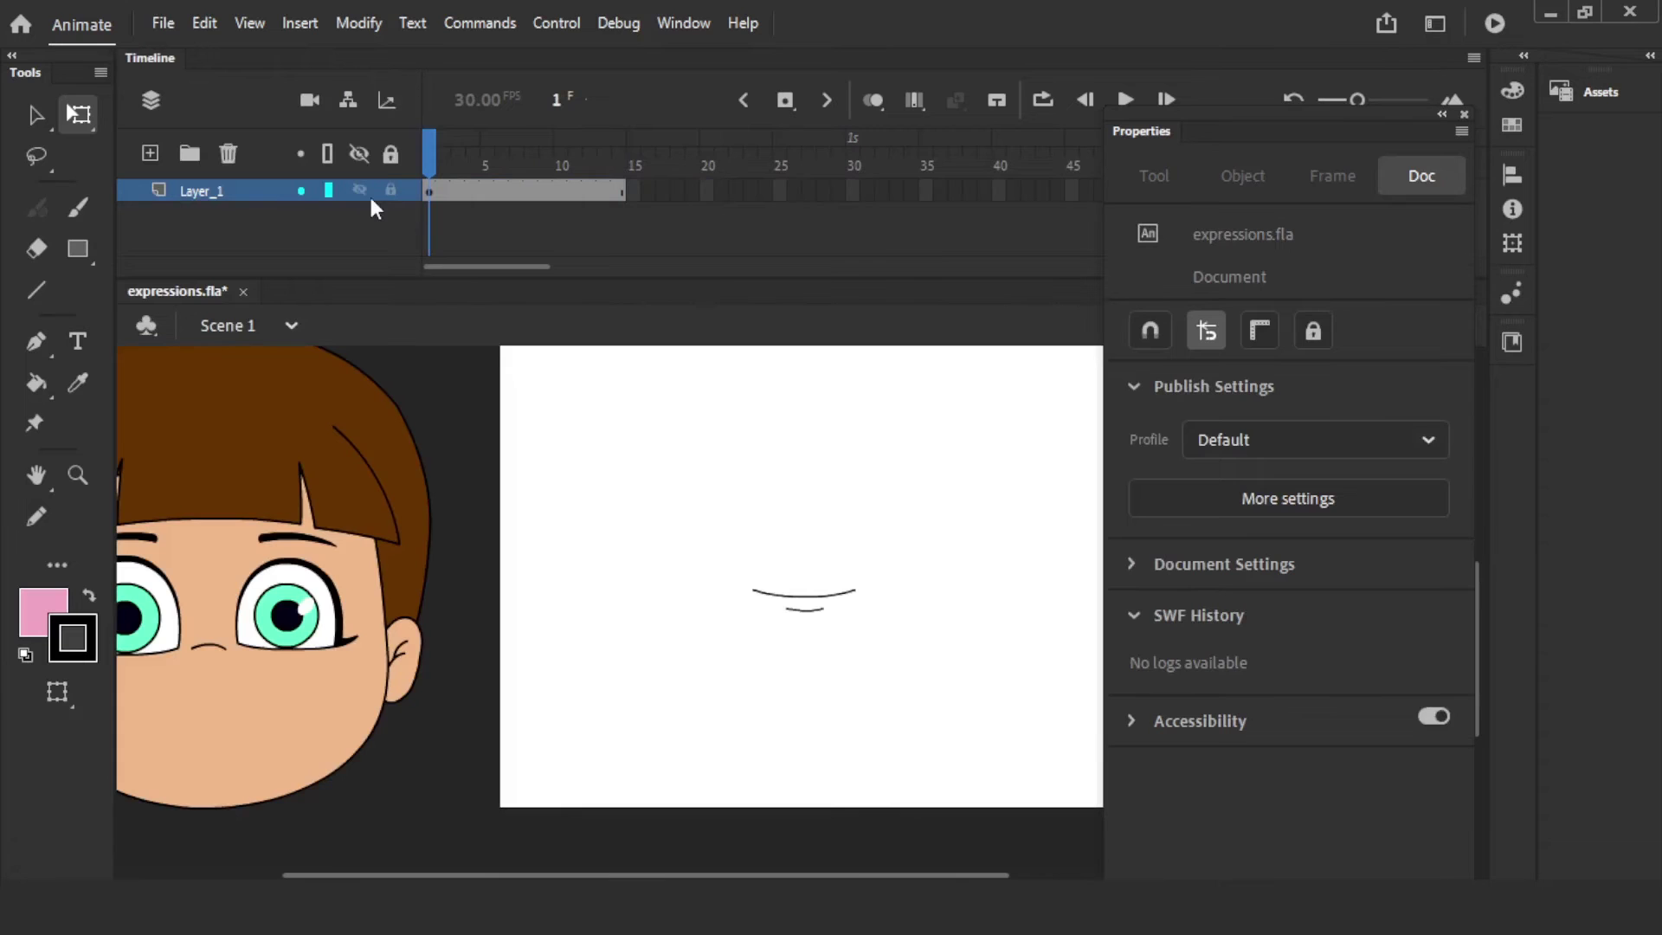
pyautogui.click(819, 586)
pyautogui.hscroll(-5, 778, 644)
pyautogui.scroll(-1, 779, 645)
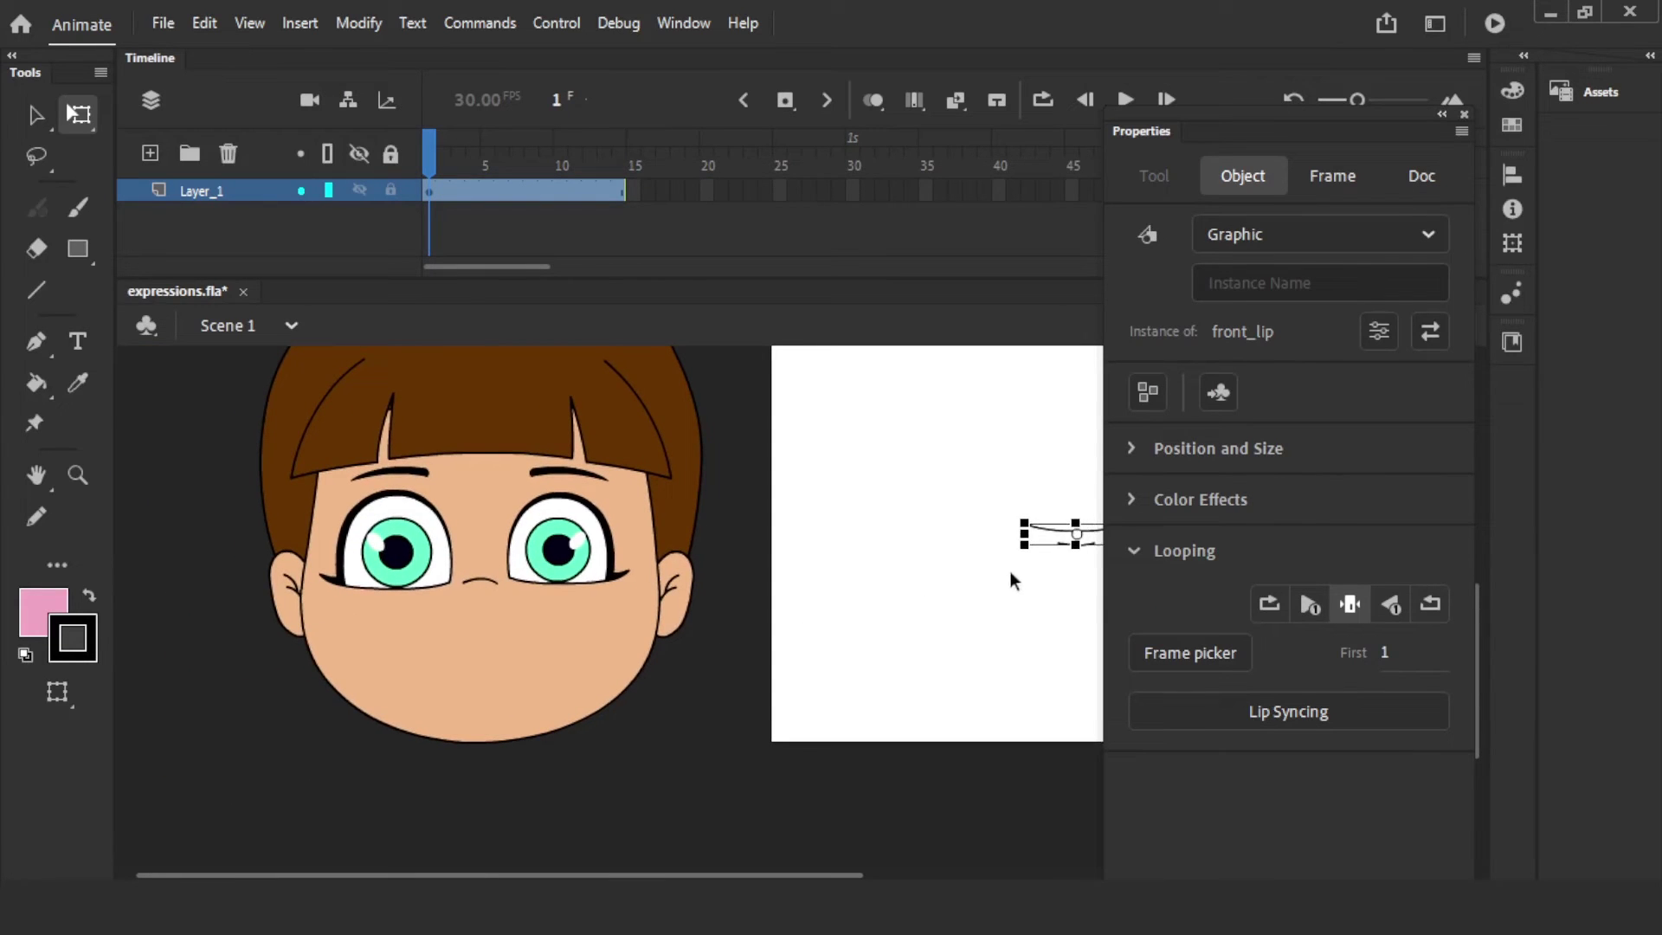
pyautogui.press('v')
pyautogui.moveTo(1029, 532); pyautogui.dragTo(486, 662)
# - Move the complete head with its eyes and lips onto the middle of the white stage
pyautogui.hotkey('ctrl', '-')
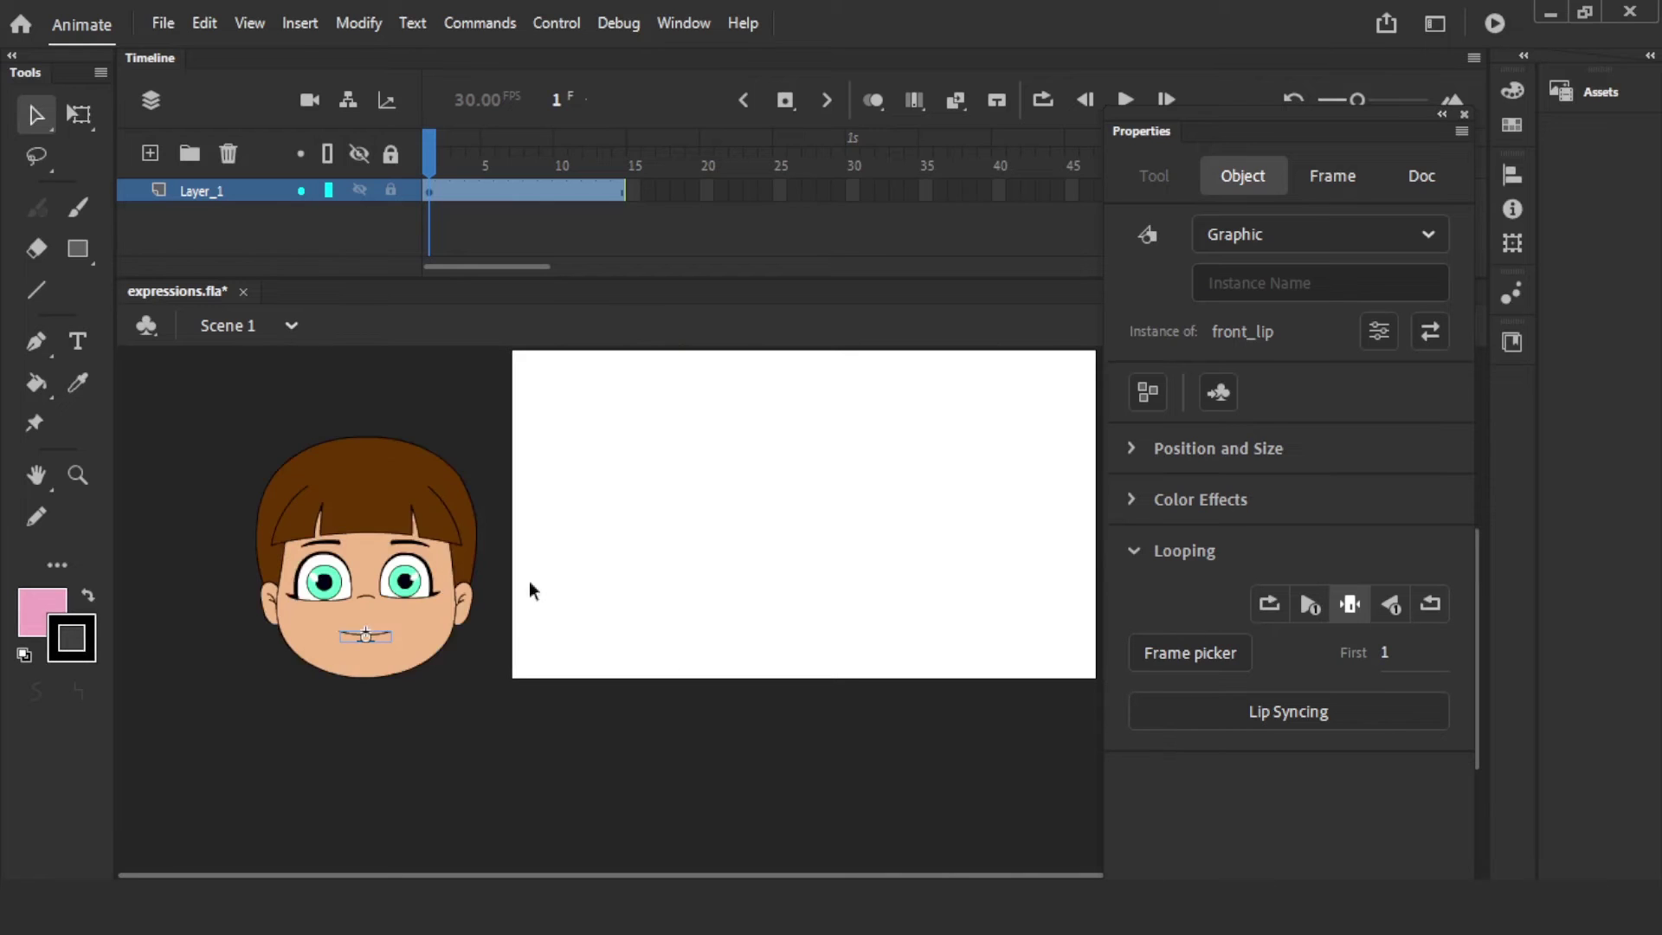
pyautogui.moveTo(197, 415); pyautogui.dragTo(613, 733)
pyautogui.moveTo(355, 513); pyautogui.dragTo(728, 560)
pyautogui.press('space')
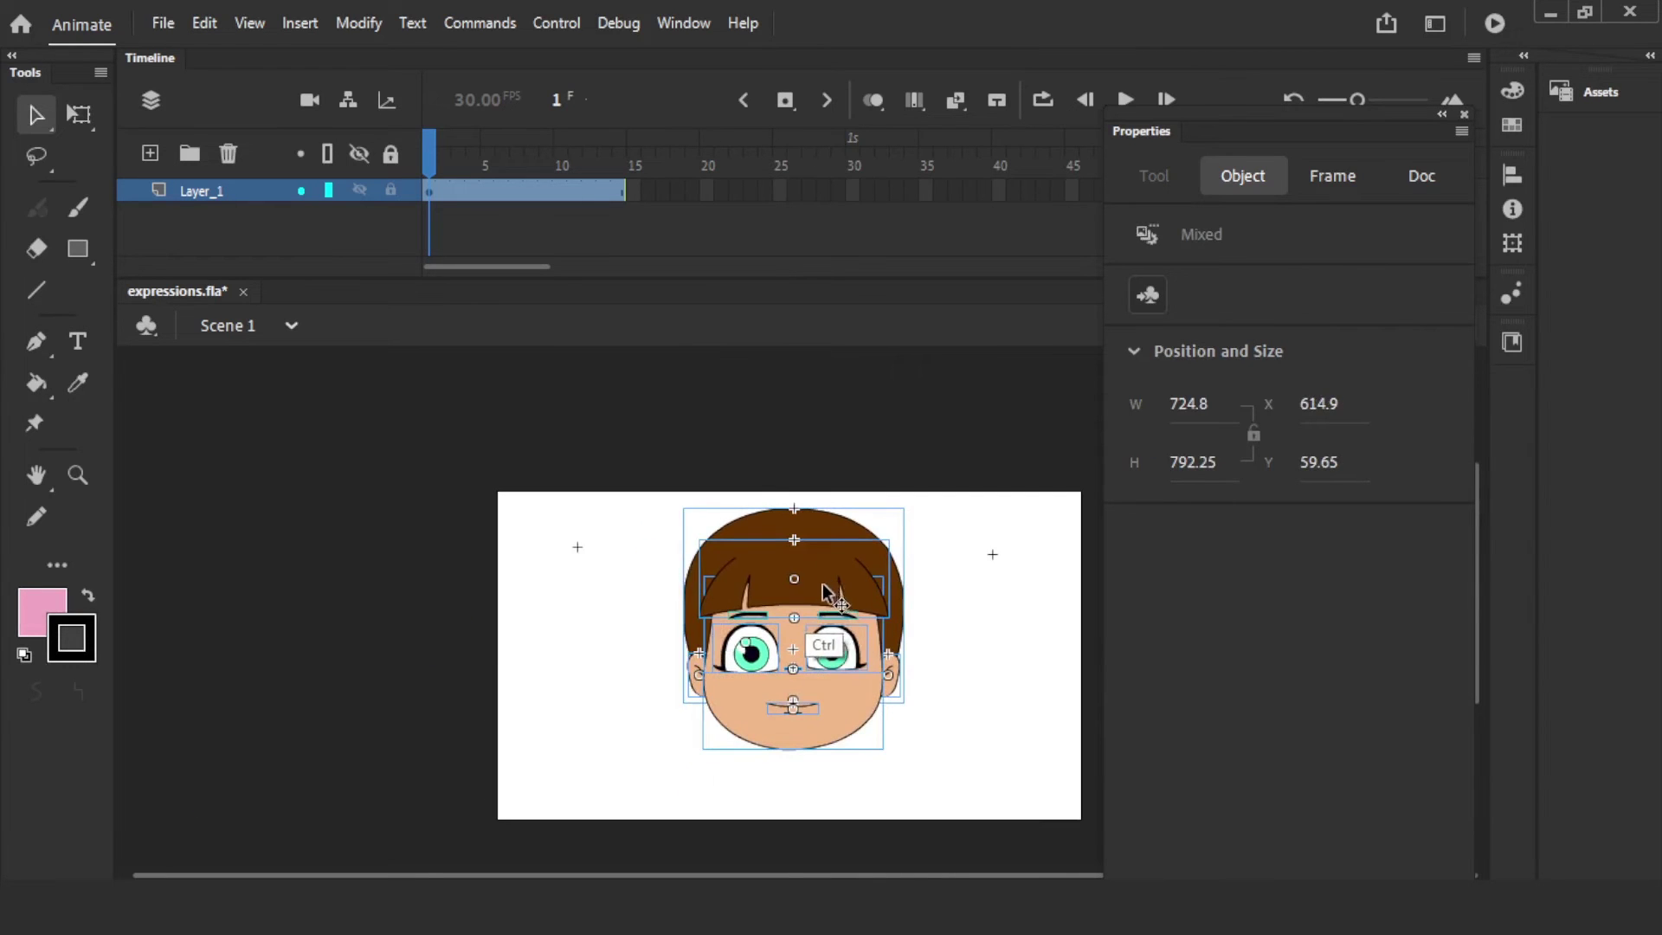
pyautogui.hotkey('ctrl', '=')
pyautogui.moveTo(894, 564); pyautogui.dragTo(918, 525)
pyautogui.click(985, 422)
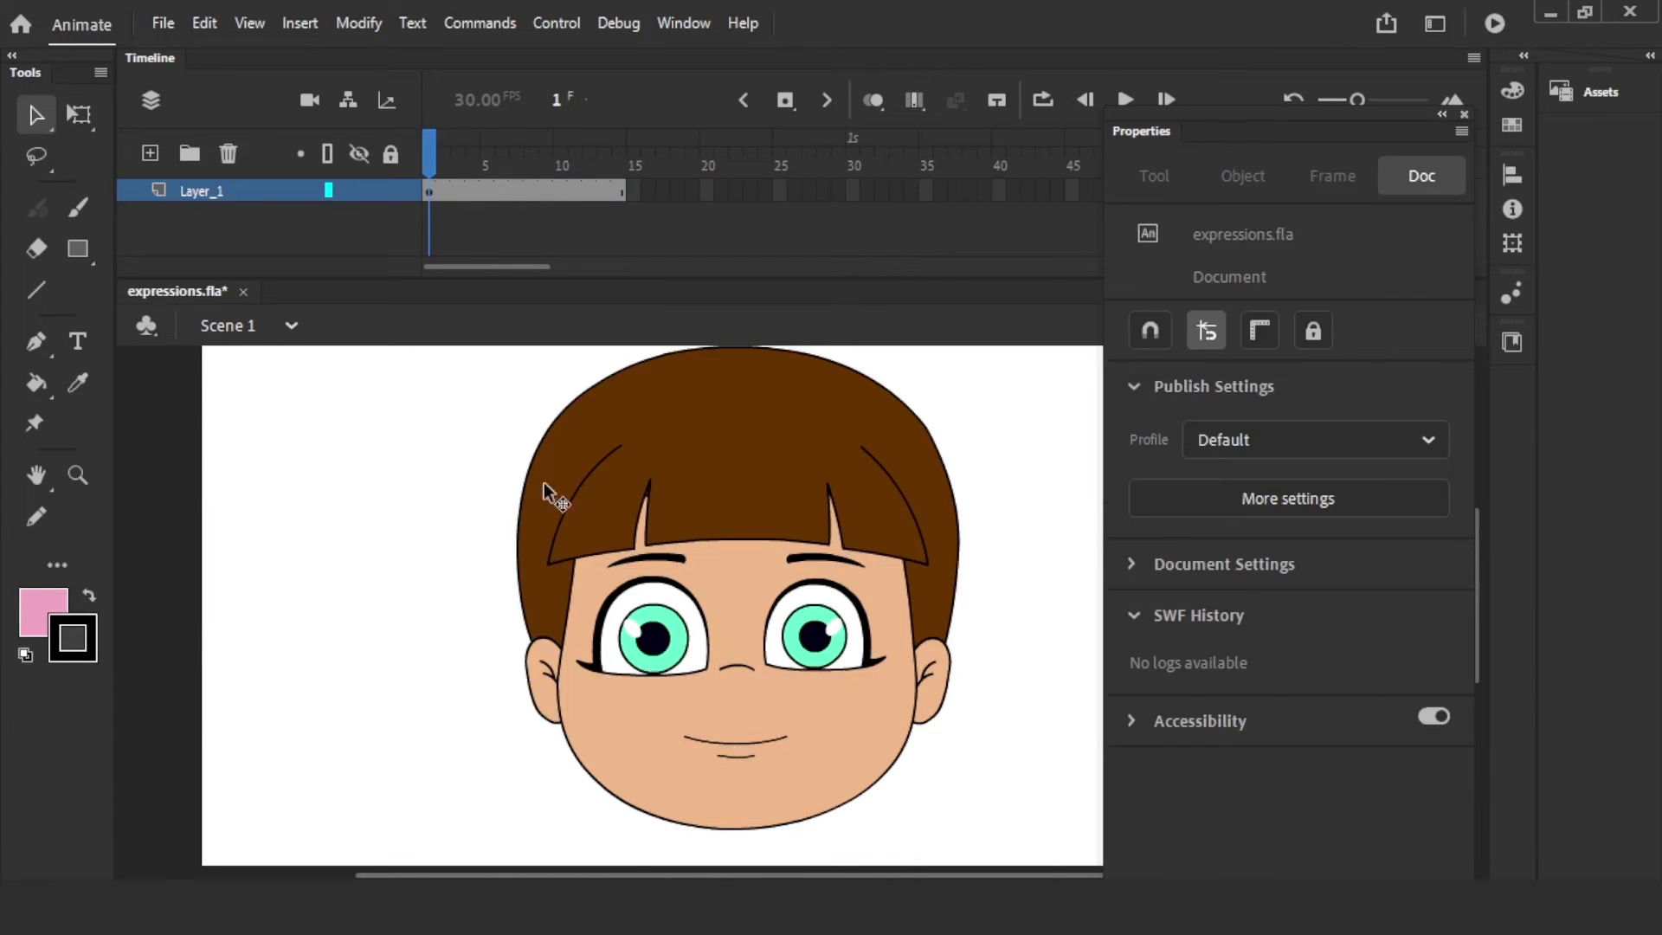
# - Inspect the looping settings of the left eye, the front_lip graphic and the right eye
pyautogui.click(692, 656)
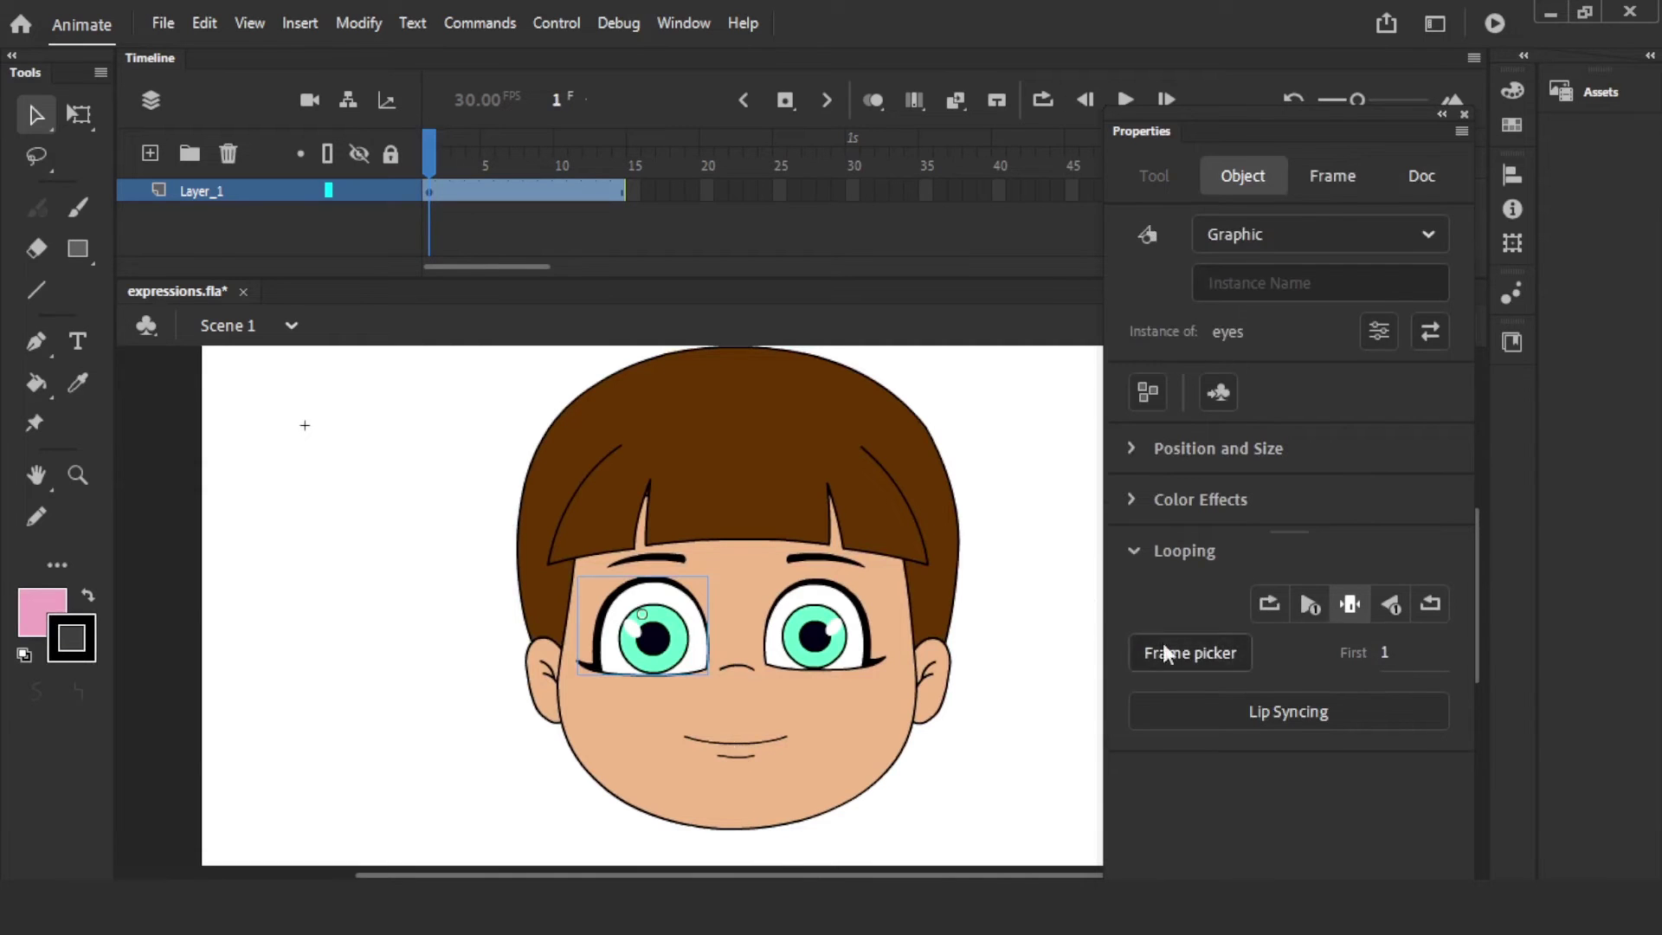
pyautogui.click(1003, 681)
pyautogui.click(766, 746)
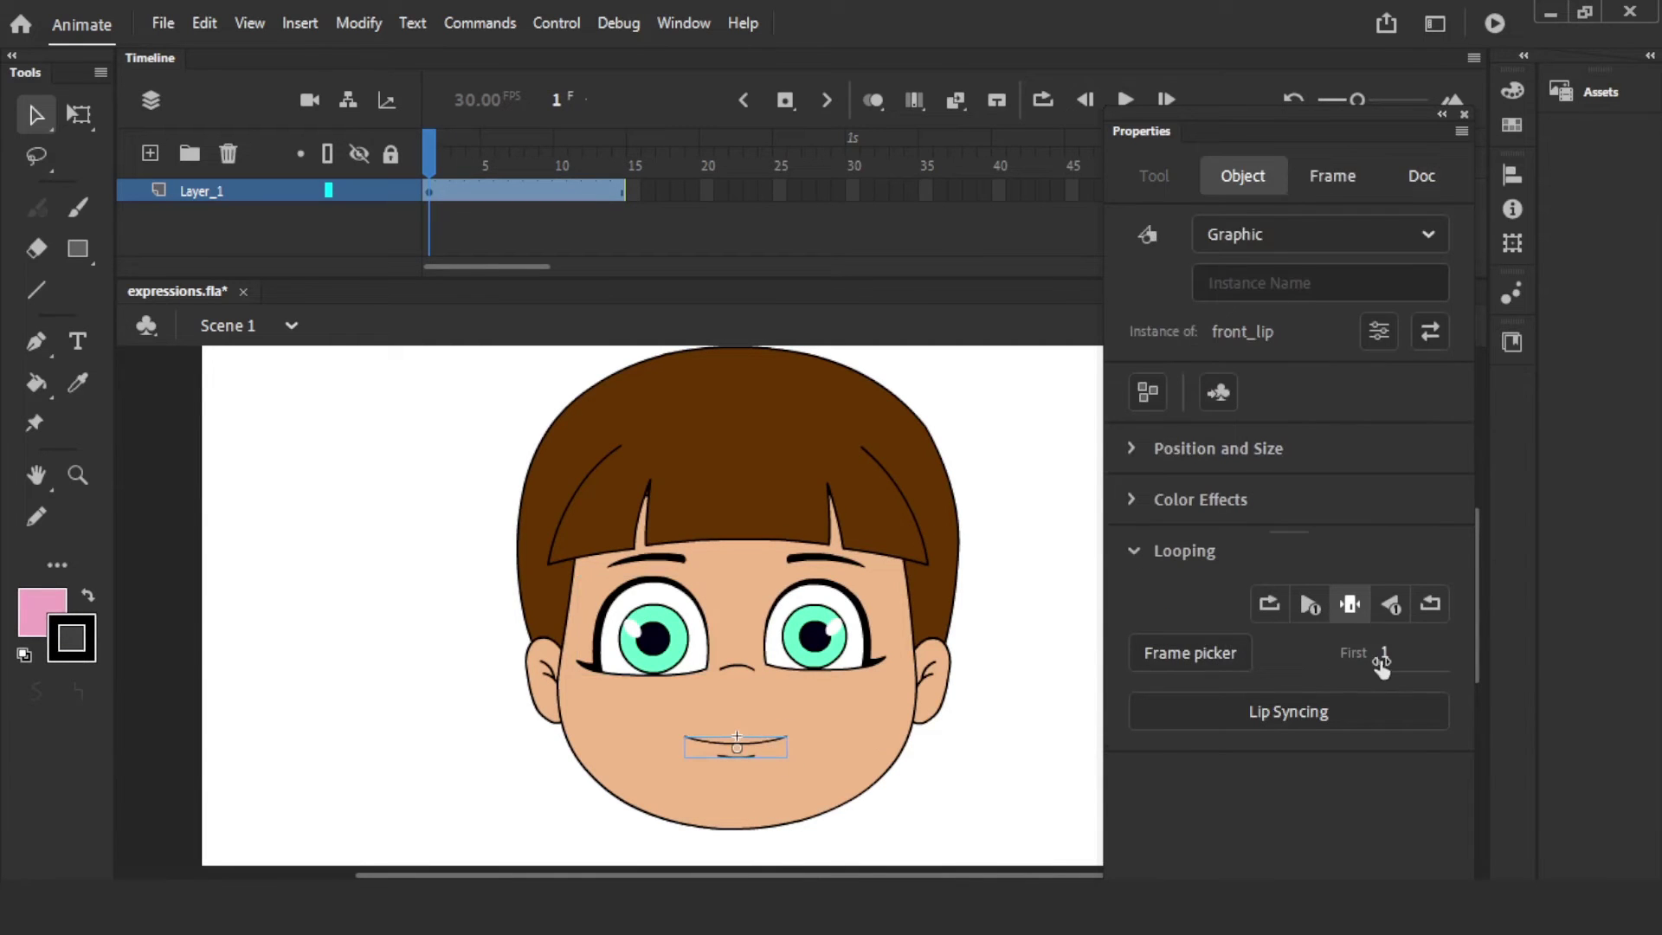
pyautogui.click(1002, 736)
pyautogui.click(829, 644)
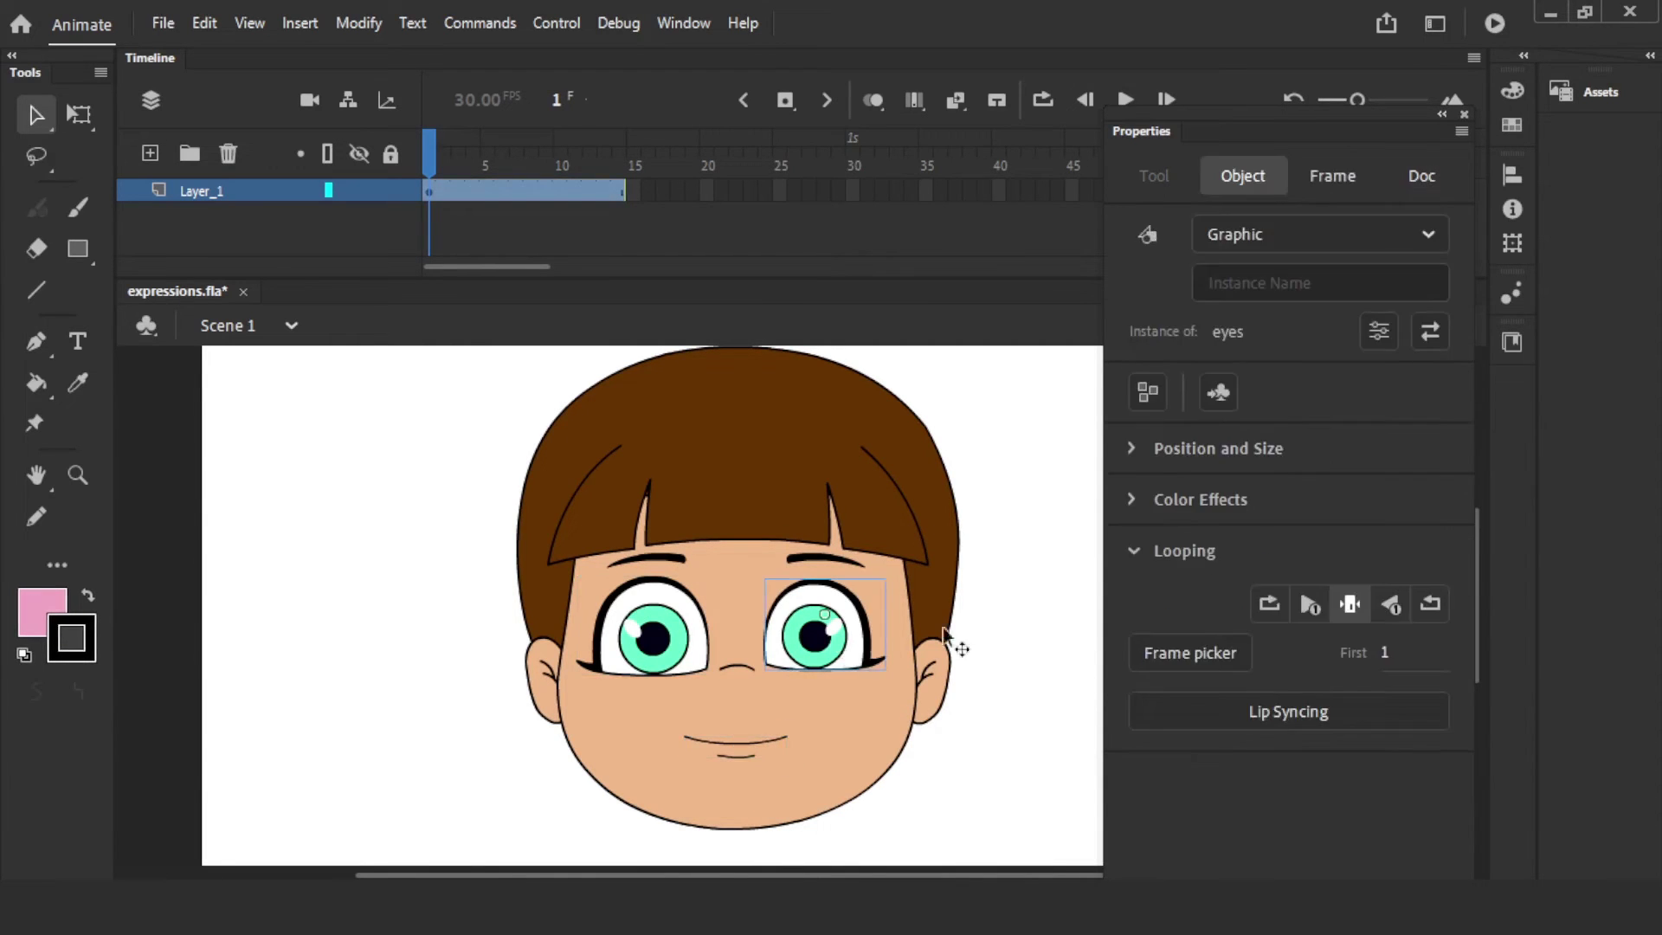
pyautogui.click(1030, 704)
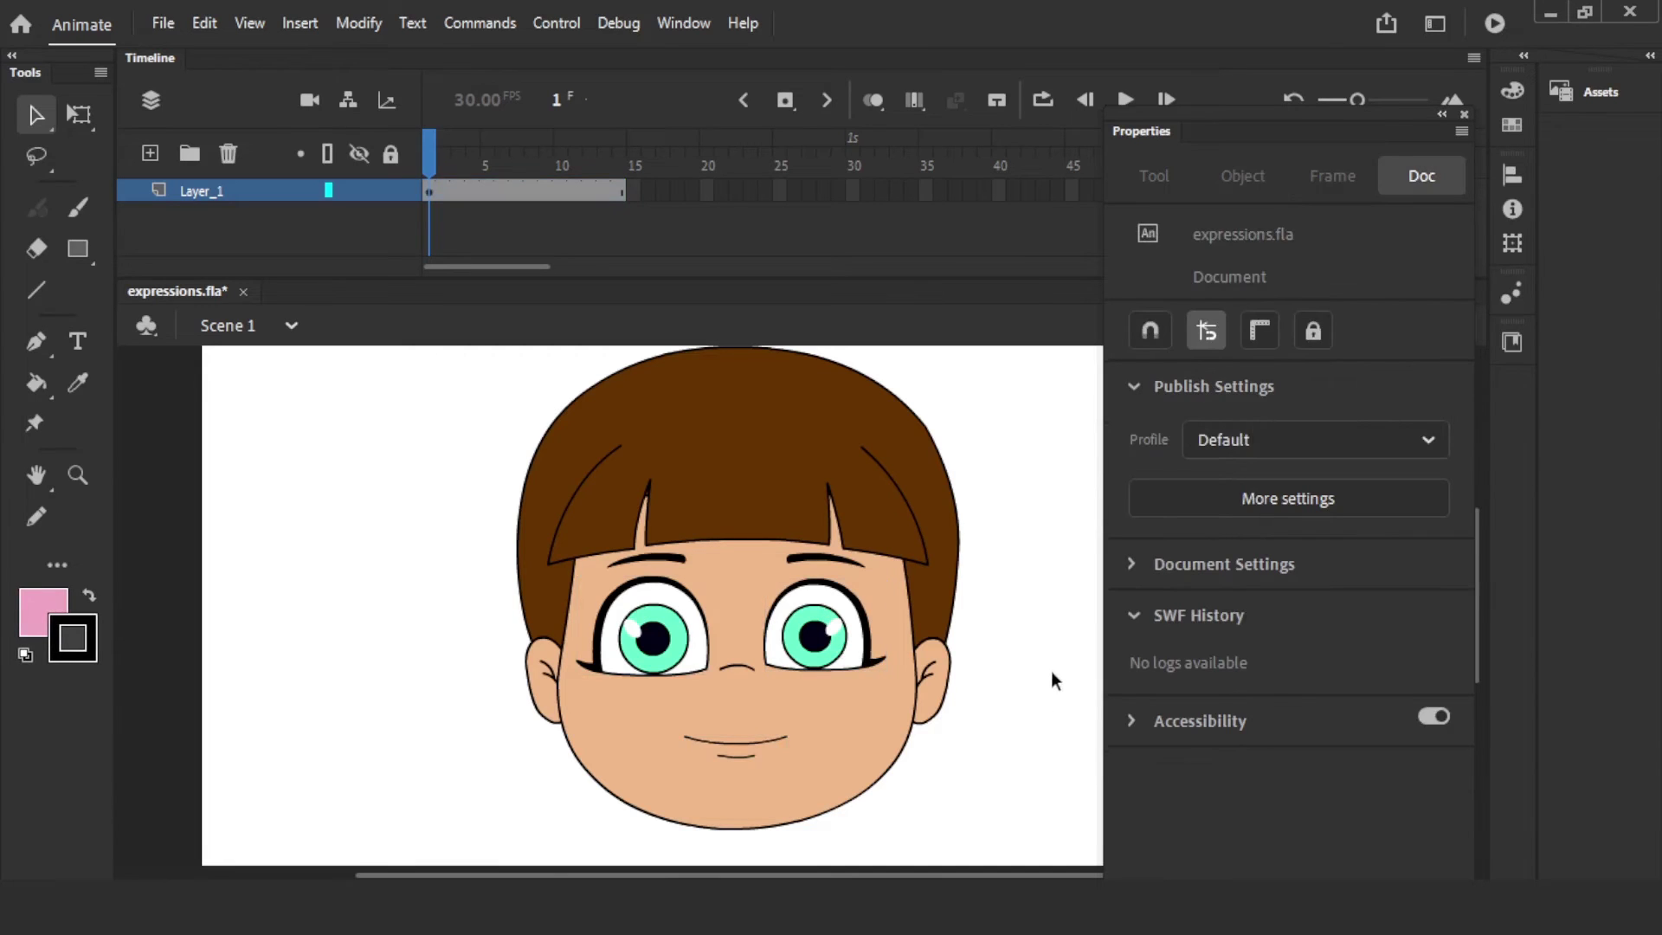
# - Set the looping option of both eyes graphics to Loop and play the timeline
pyautogui.click(705, 666)
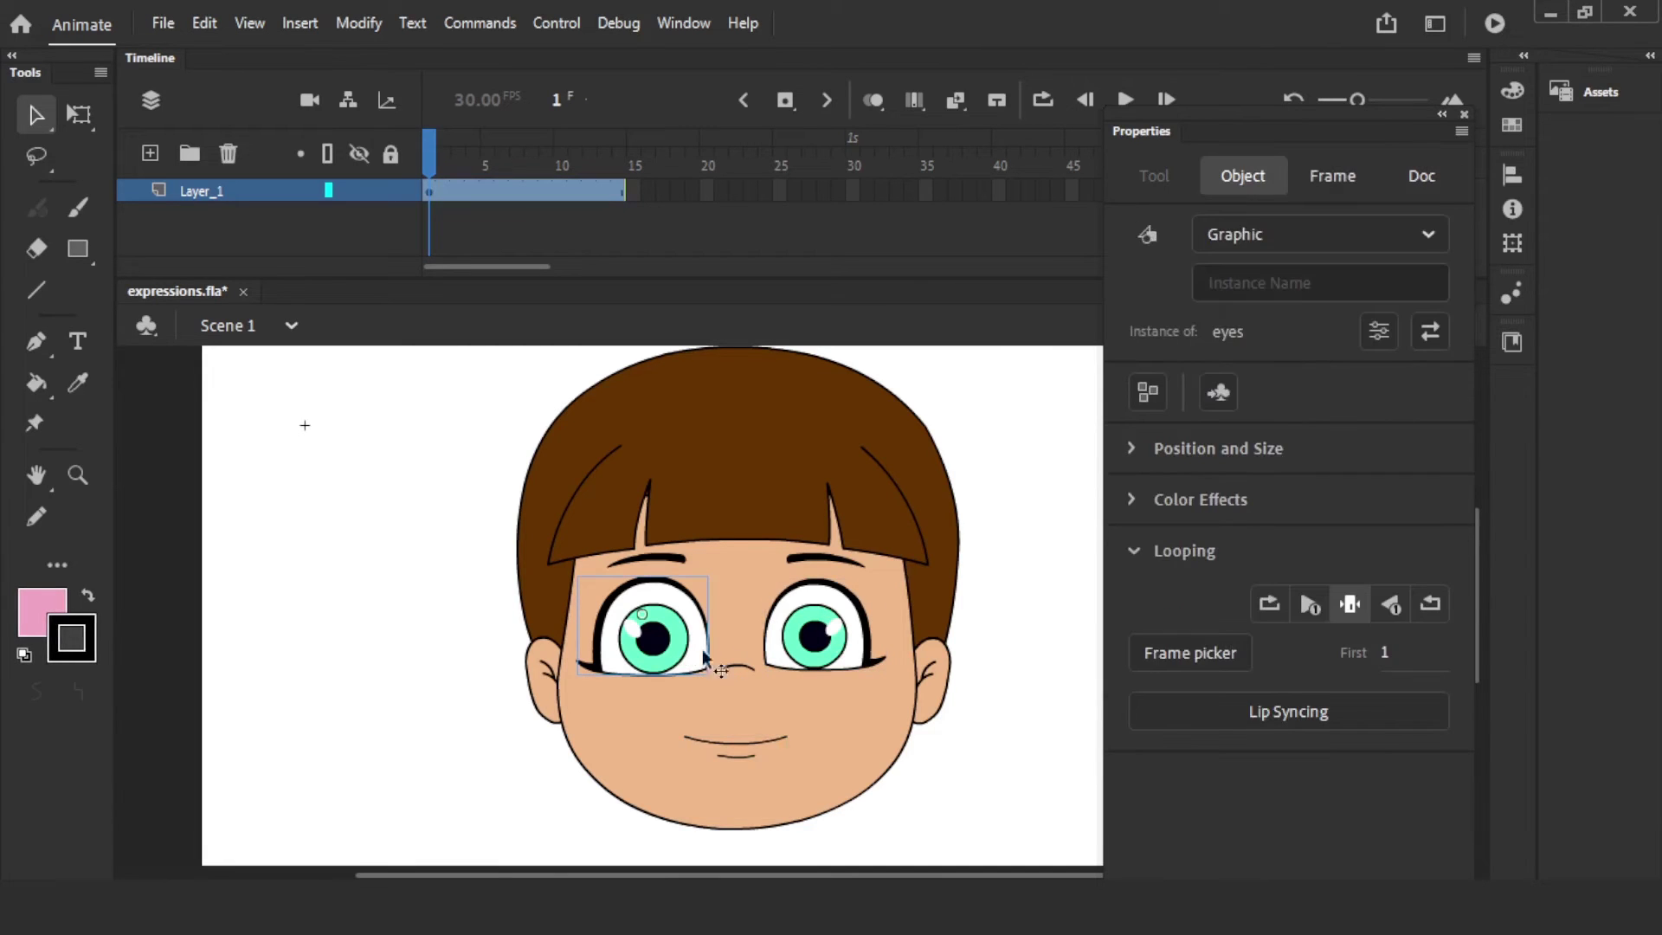
pyautogui.click(1266, 614)
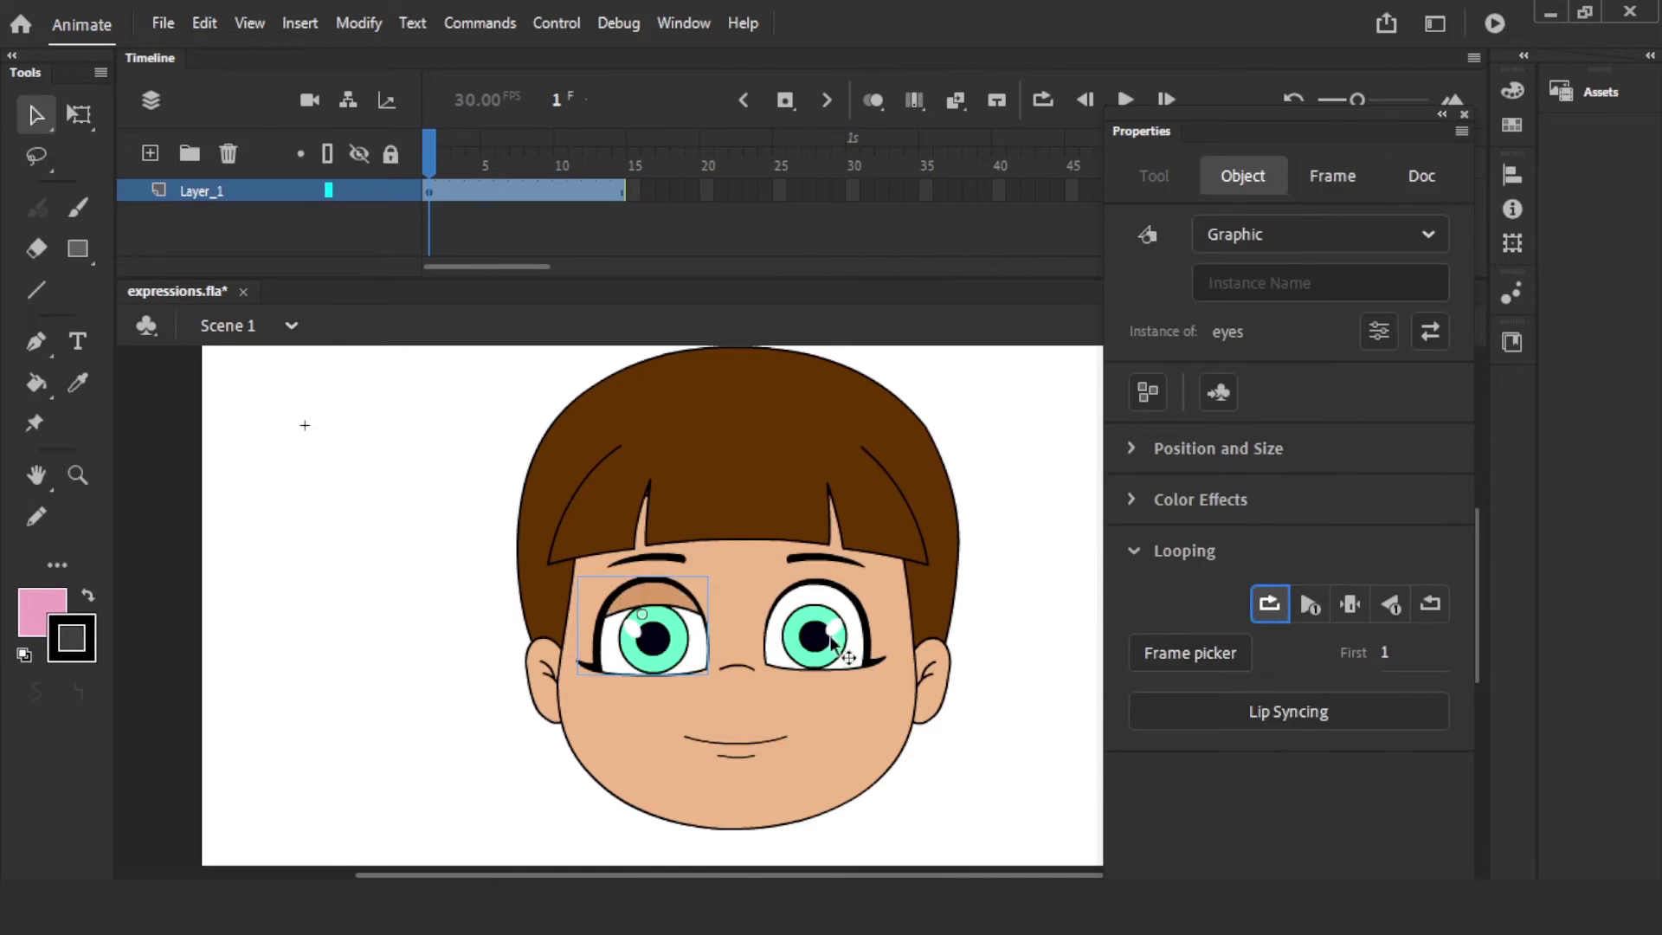
pyautogui.click(823, 635)
pyautogui.click(1270, 605)
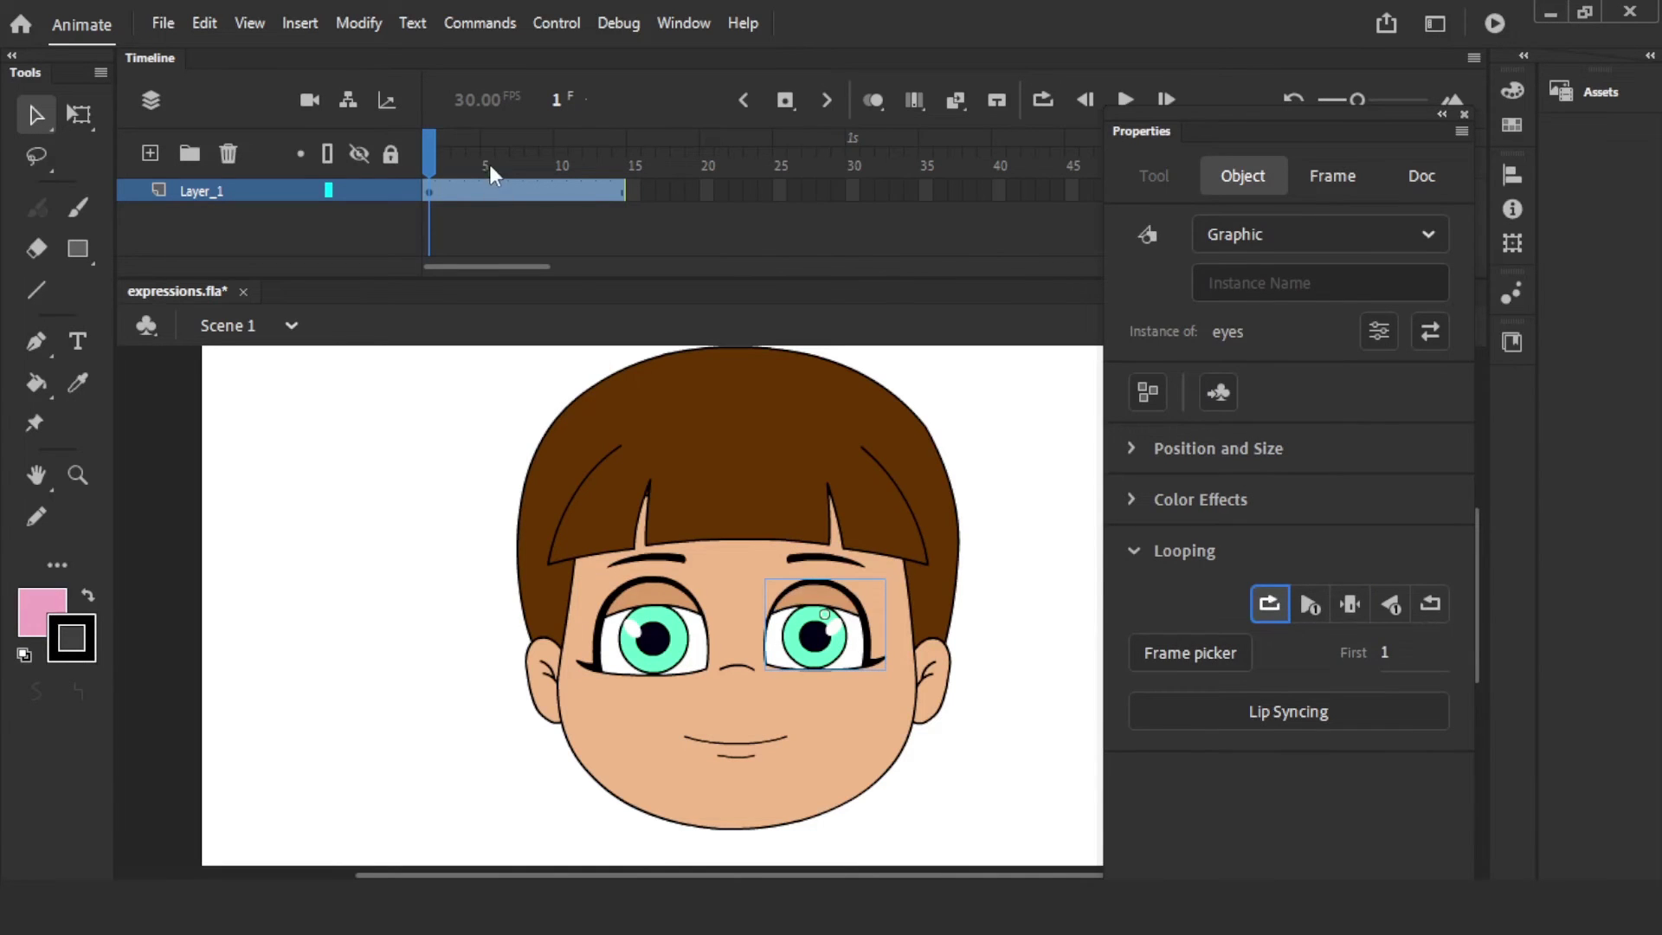
pyautogui.press('Return')
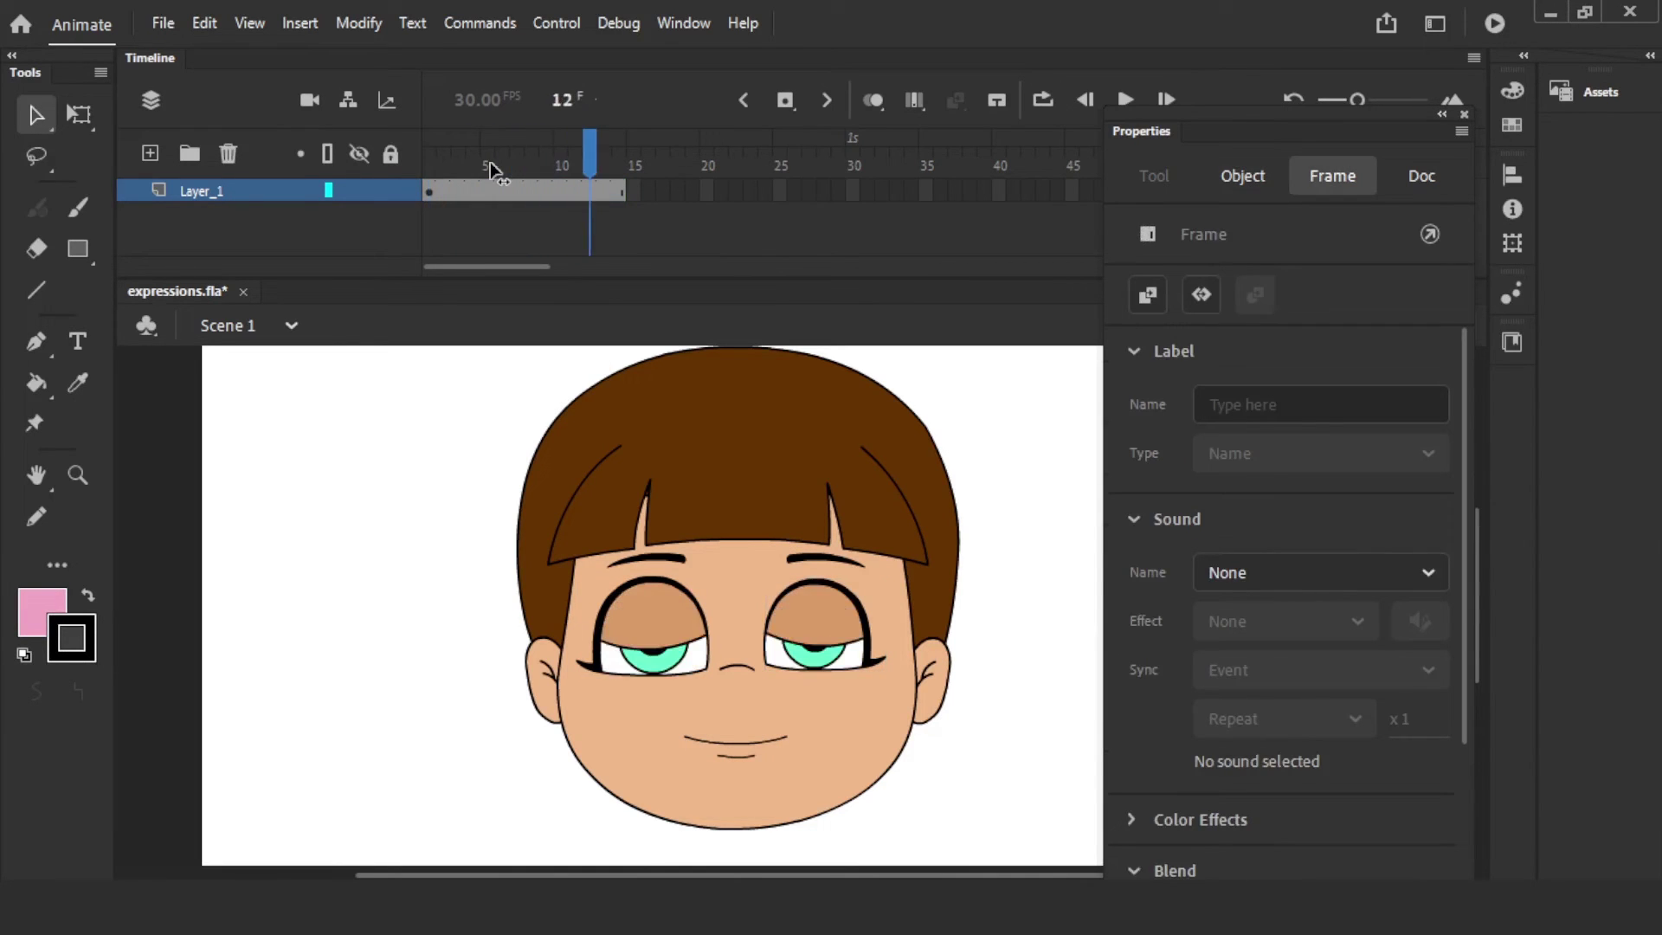
# - Extend Layer_1 to frame 40 and play back the blinking animation
pyautogui.click(839, 221)
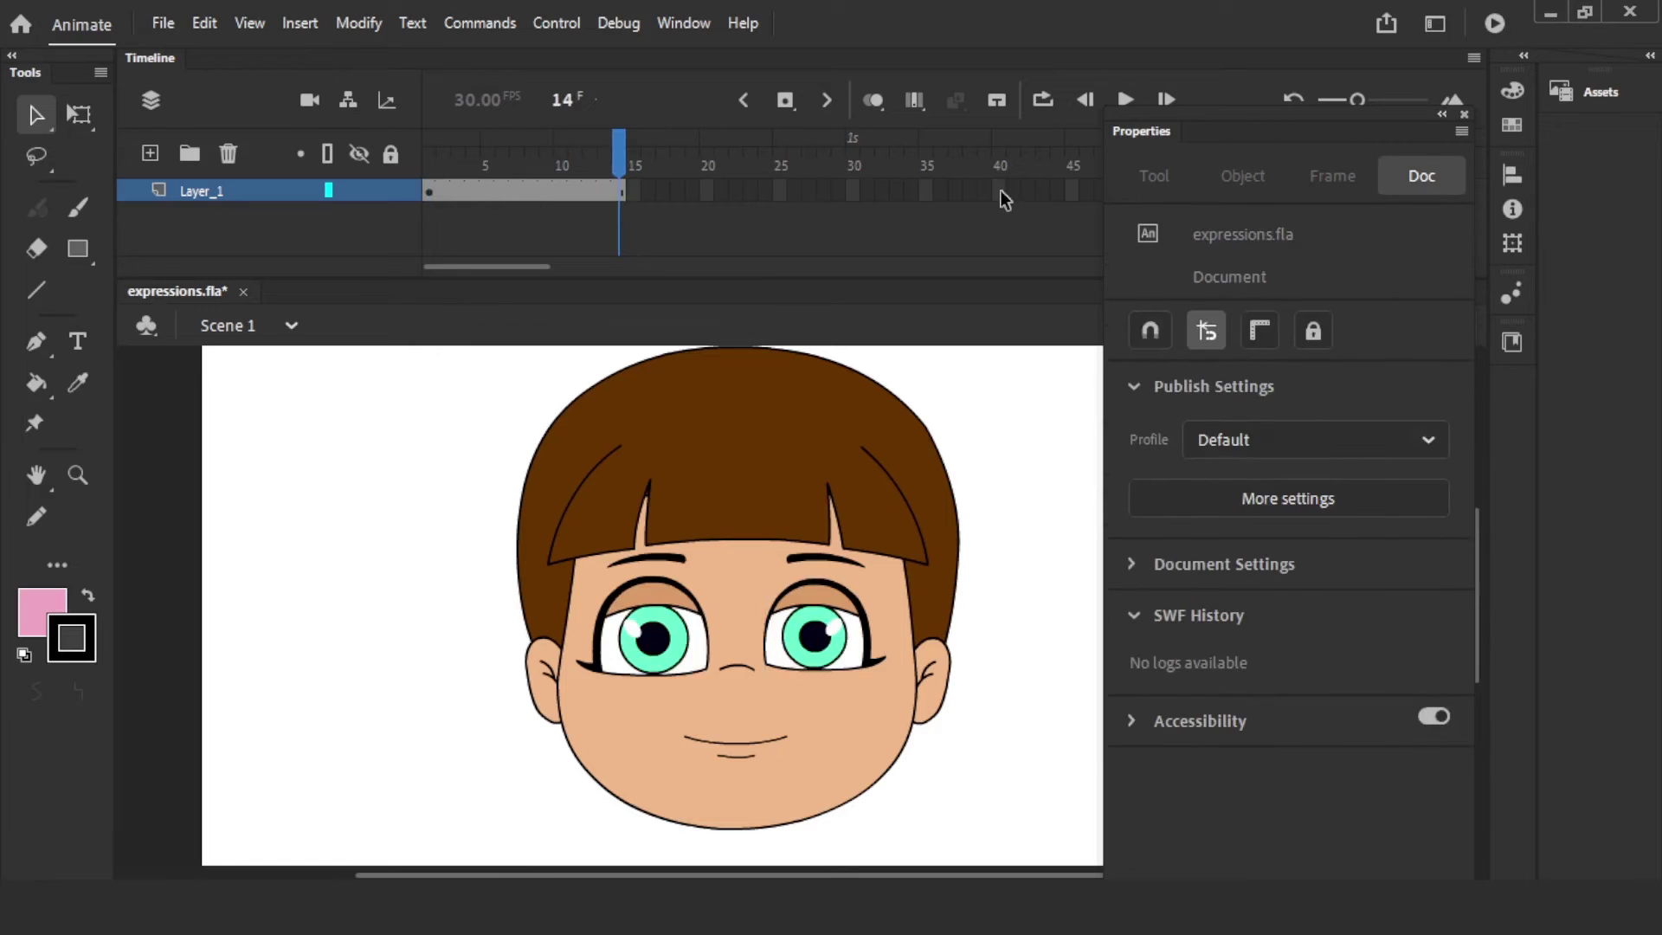
pyautogui.press('F5')
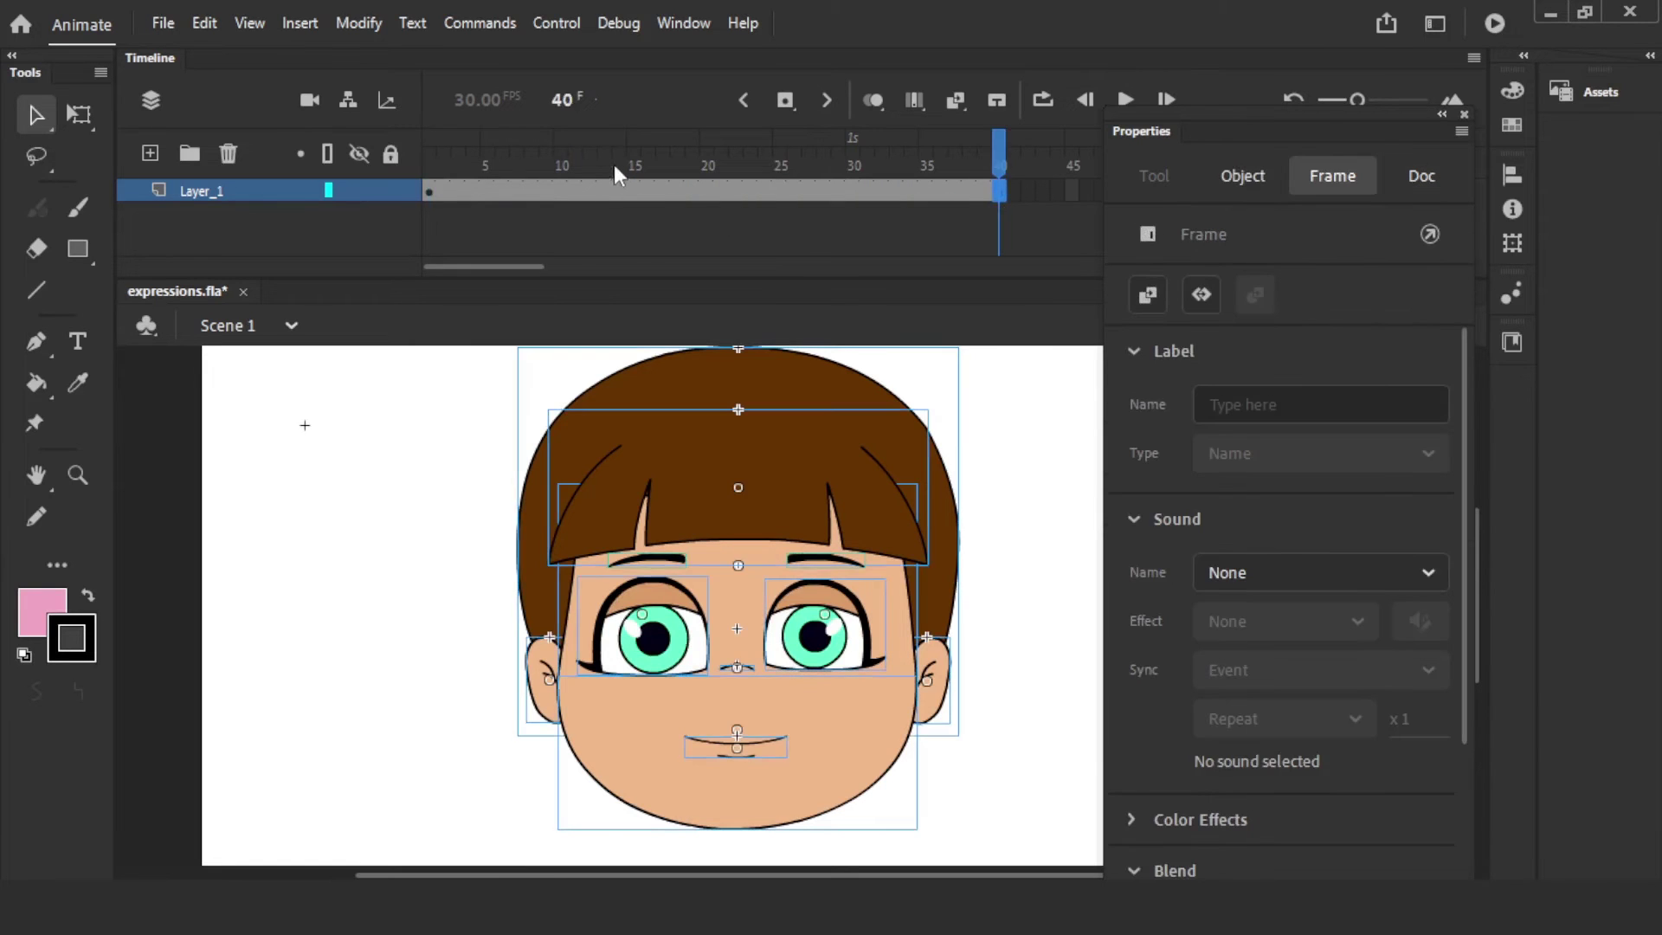
pyautogui.press('Return')
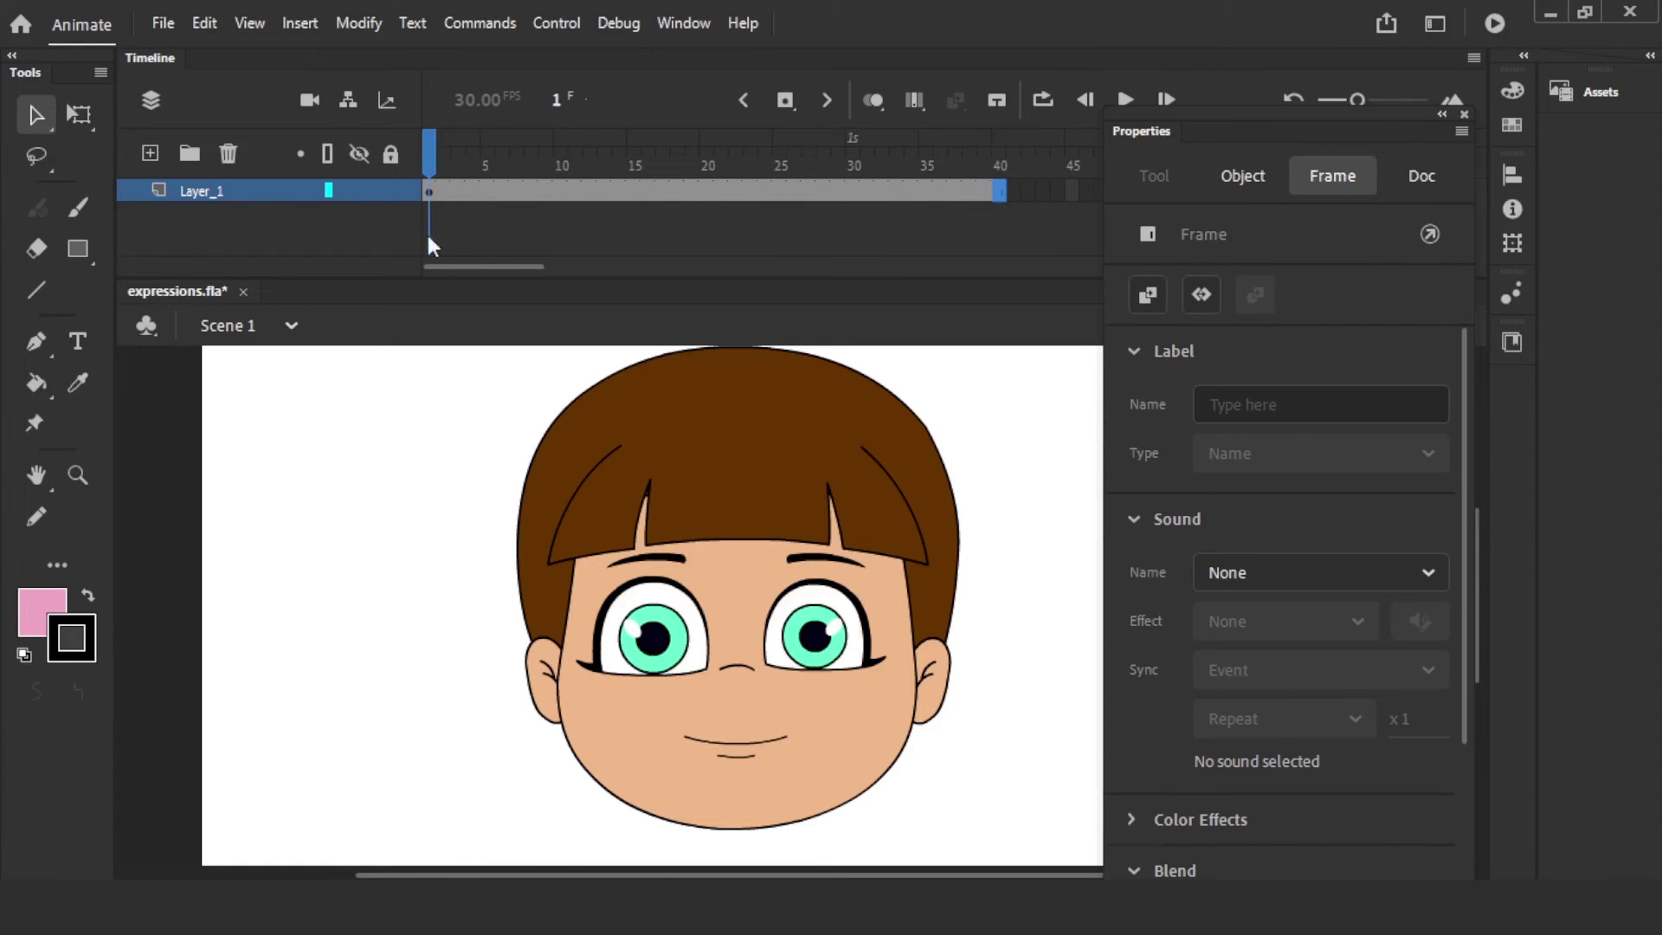
# - At frame 1, use the Frame Picker to apply mouth frame 6 to the front_lip graphic
pyautogui.click(1050, 418)
pyautogui.click(757, 742)
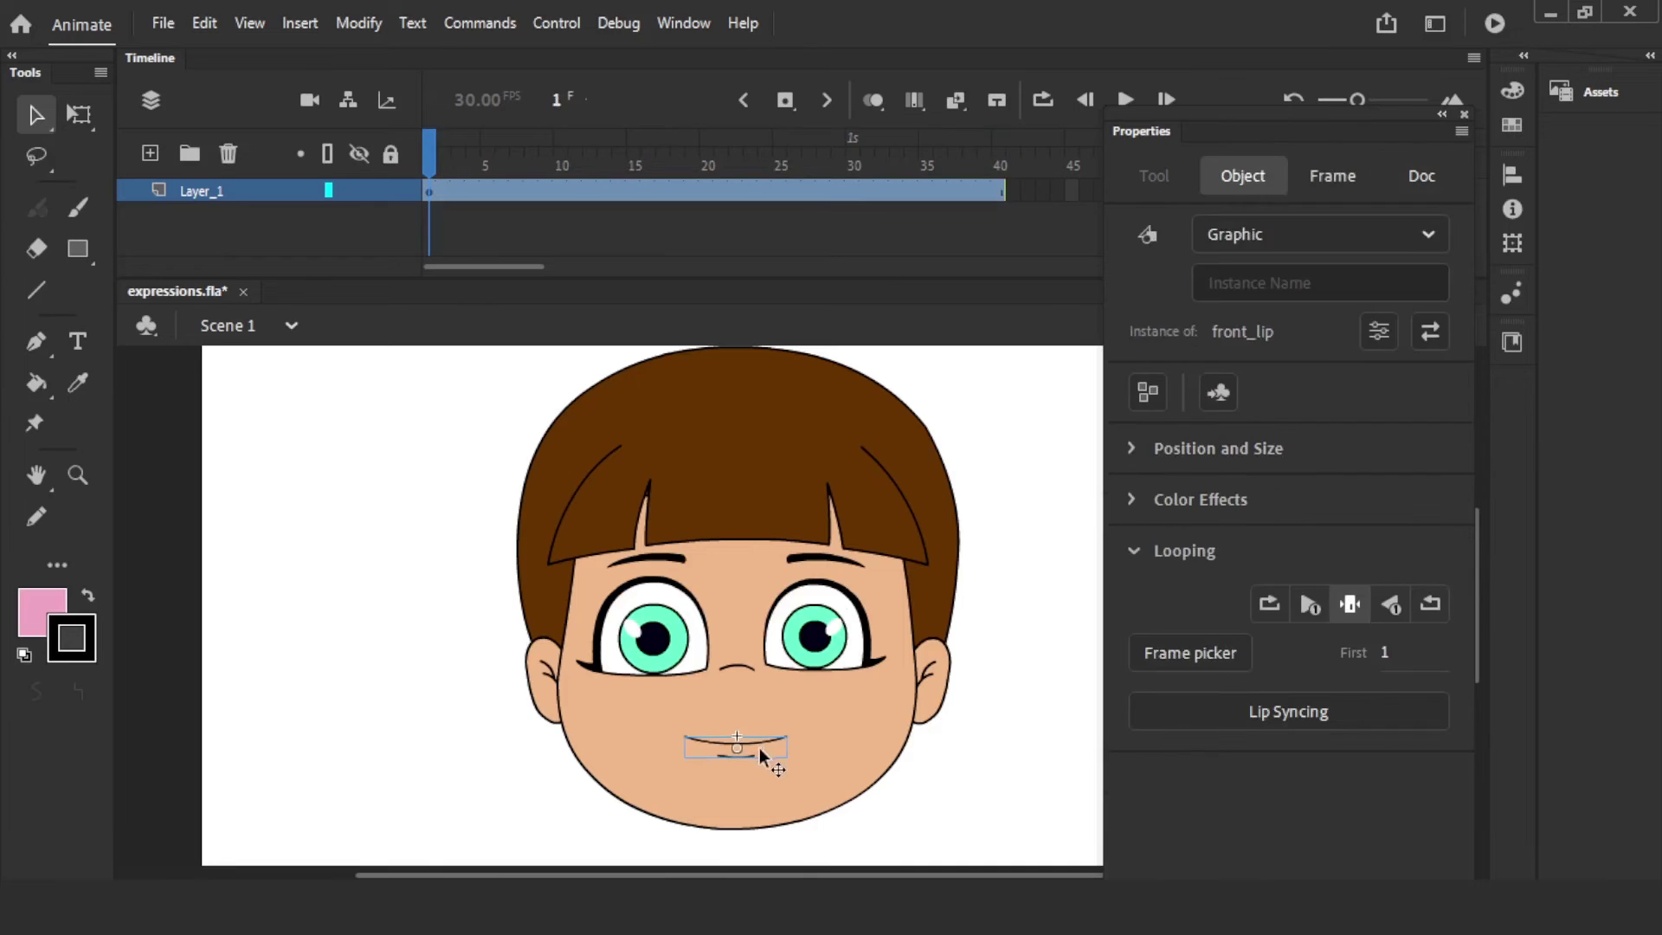
pyautogui.click(1202, 655)
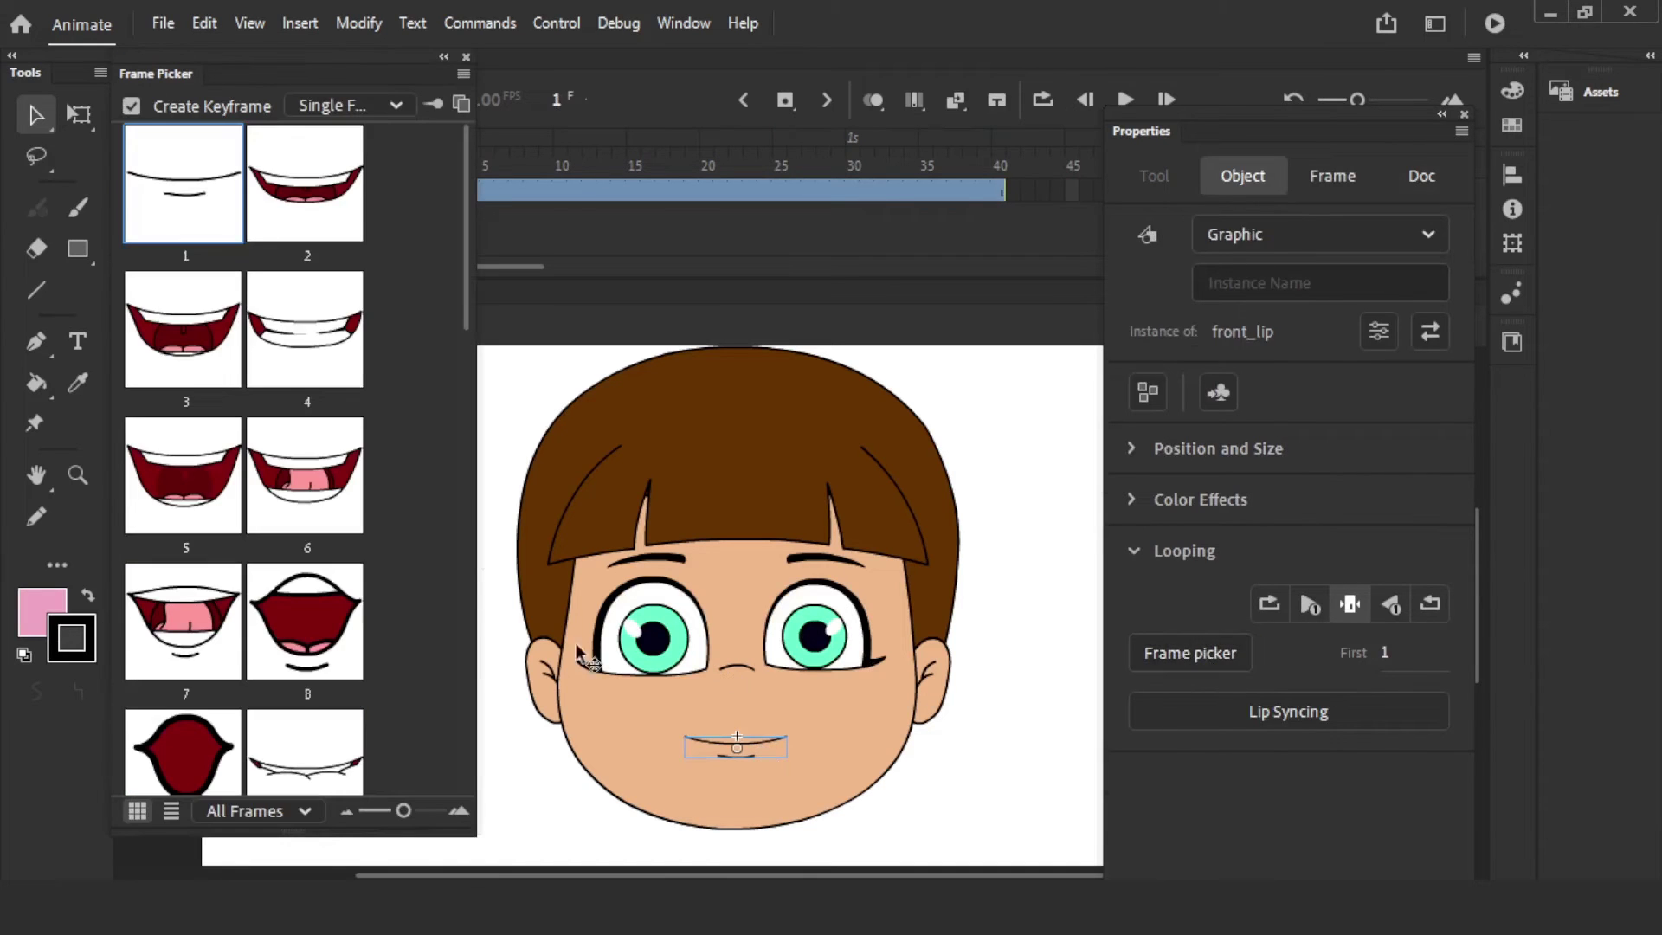
pyautogui.click(314, 481)
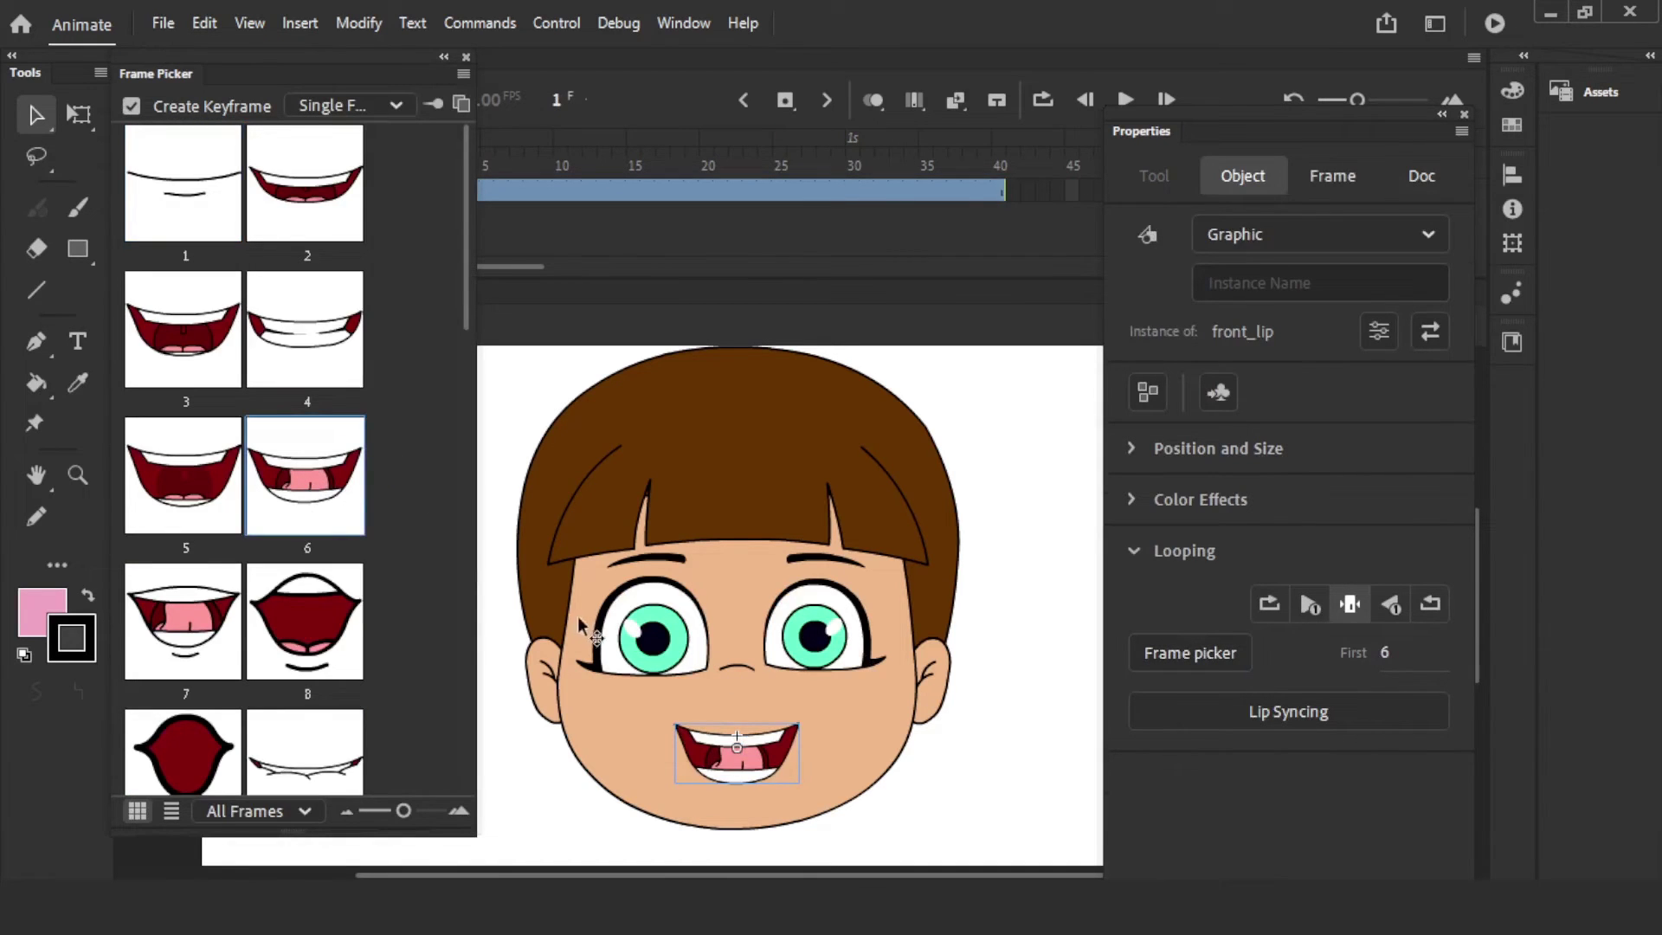
# - Move the Frame Picker clear of the timeline and insert a keyframe at frame 21 of Layer_1
pyautogui.moveTo(272, 66); pyautogui.dragTo(260, 435)
pyautogui.moveTo(430, 163); pyautogui.dragTo(722, 204)
pyautogui.click(714, 190)
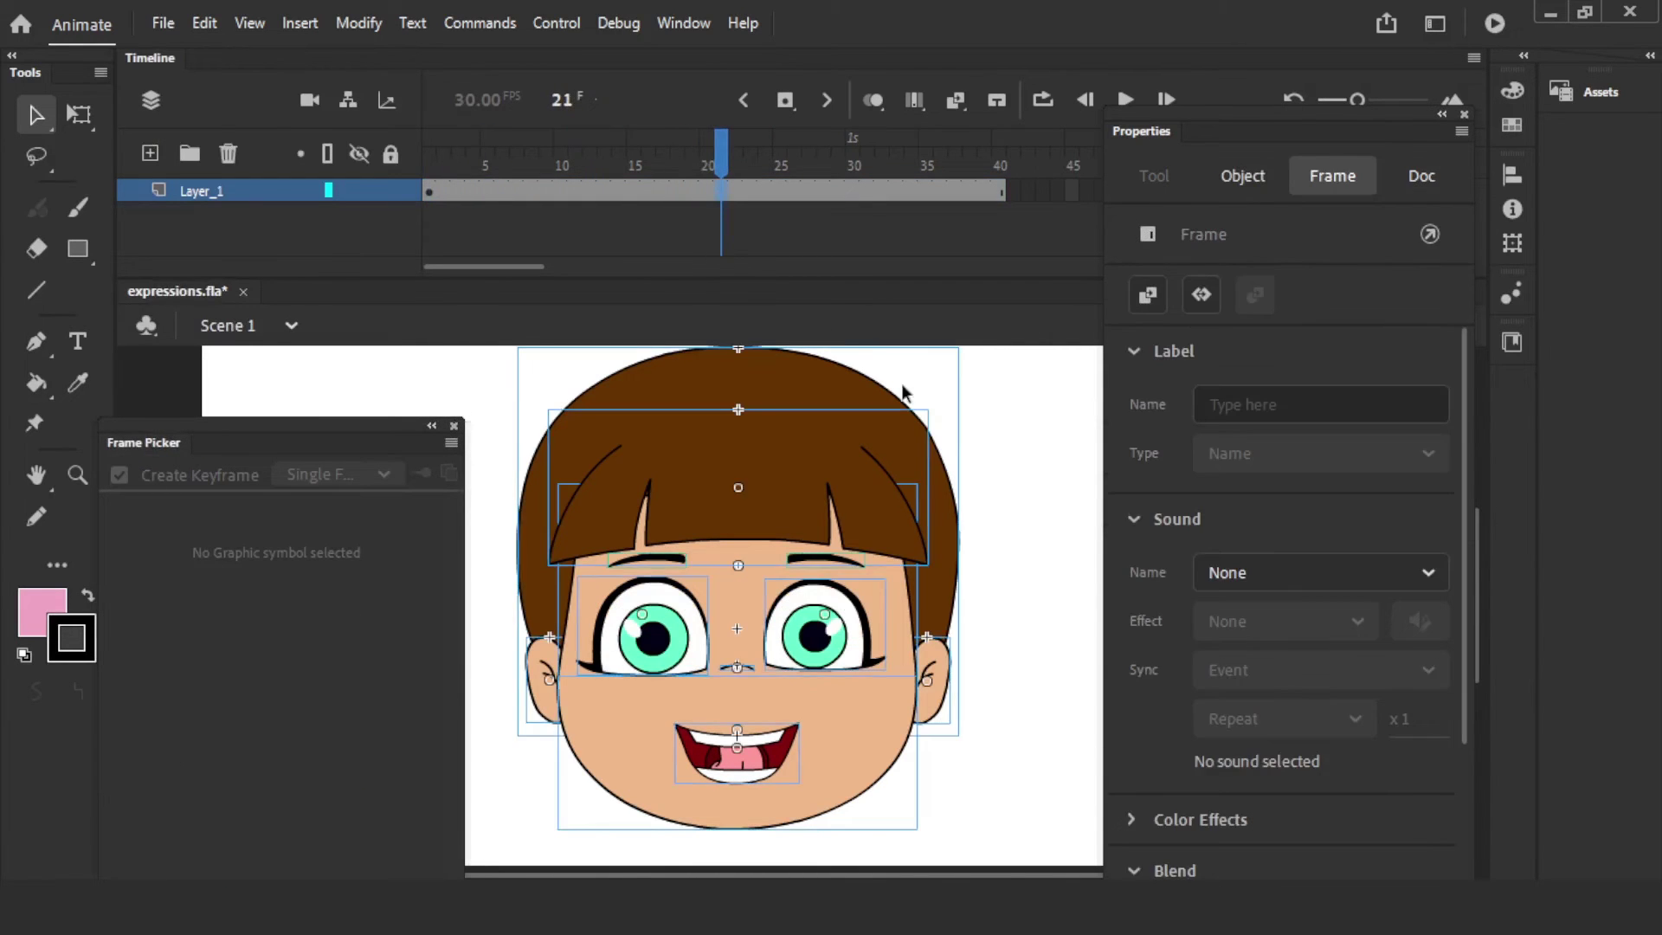
pyautogui.press('F6')
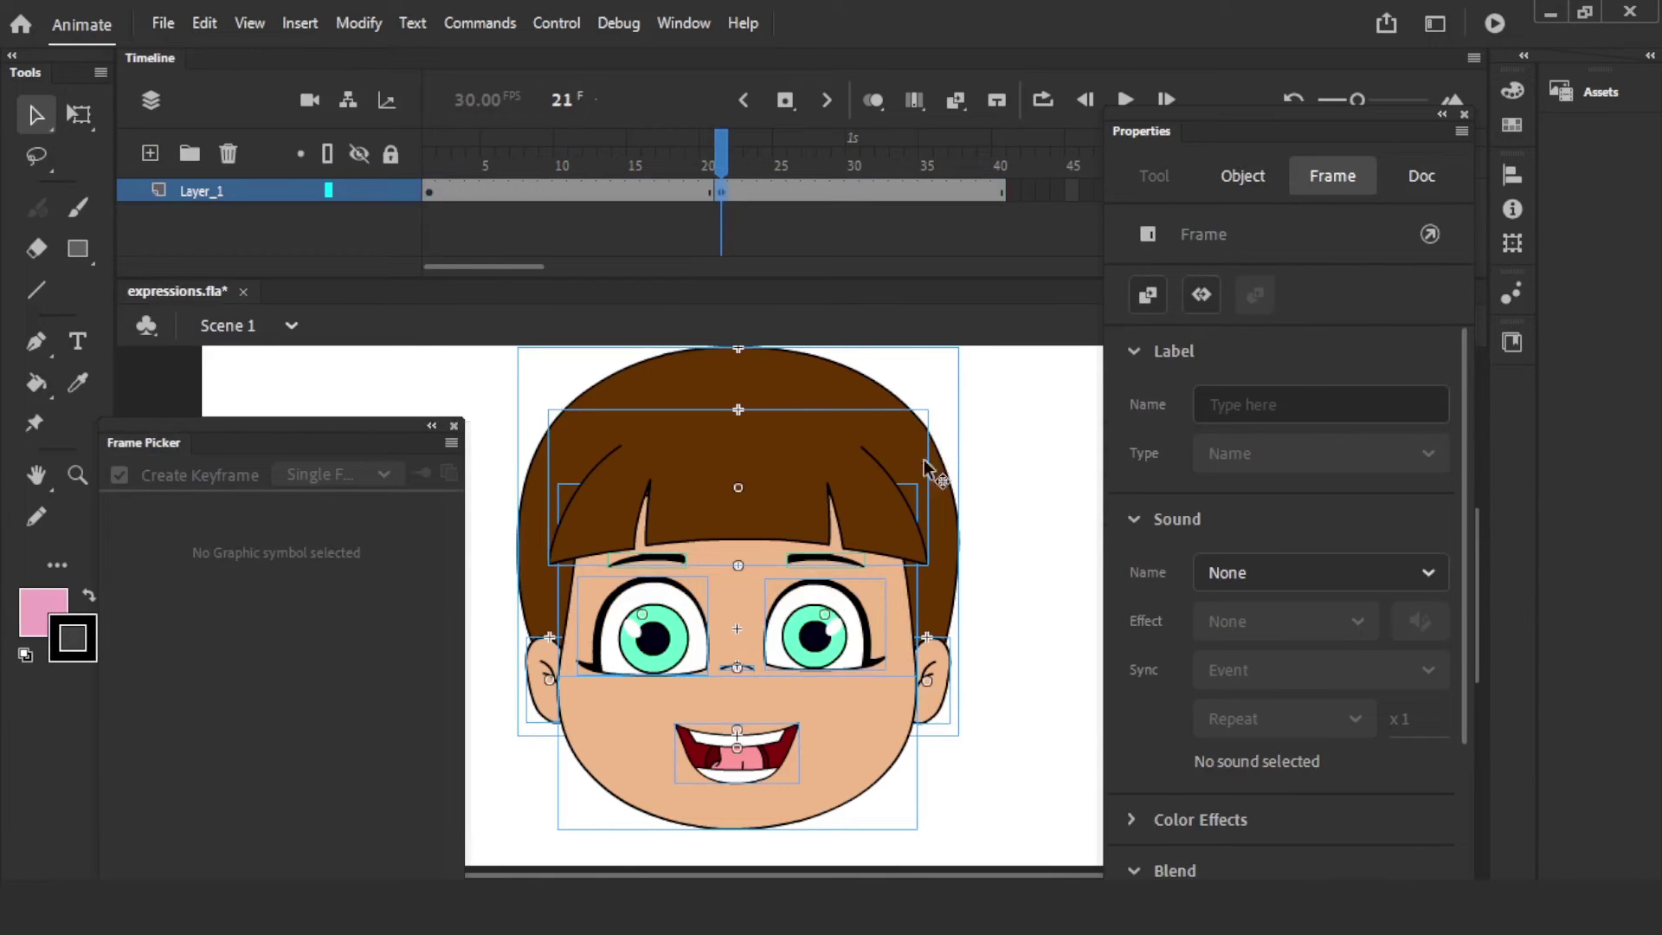
# - Apply mouth frame 8 to the front_lip graphic at frame 21 using the Frame Picker
pyautogui.click(1008, 509)
pyautogui.click(754, 718)
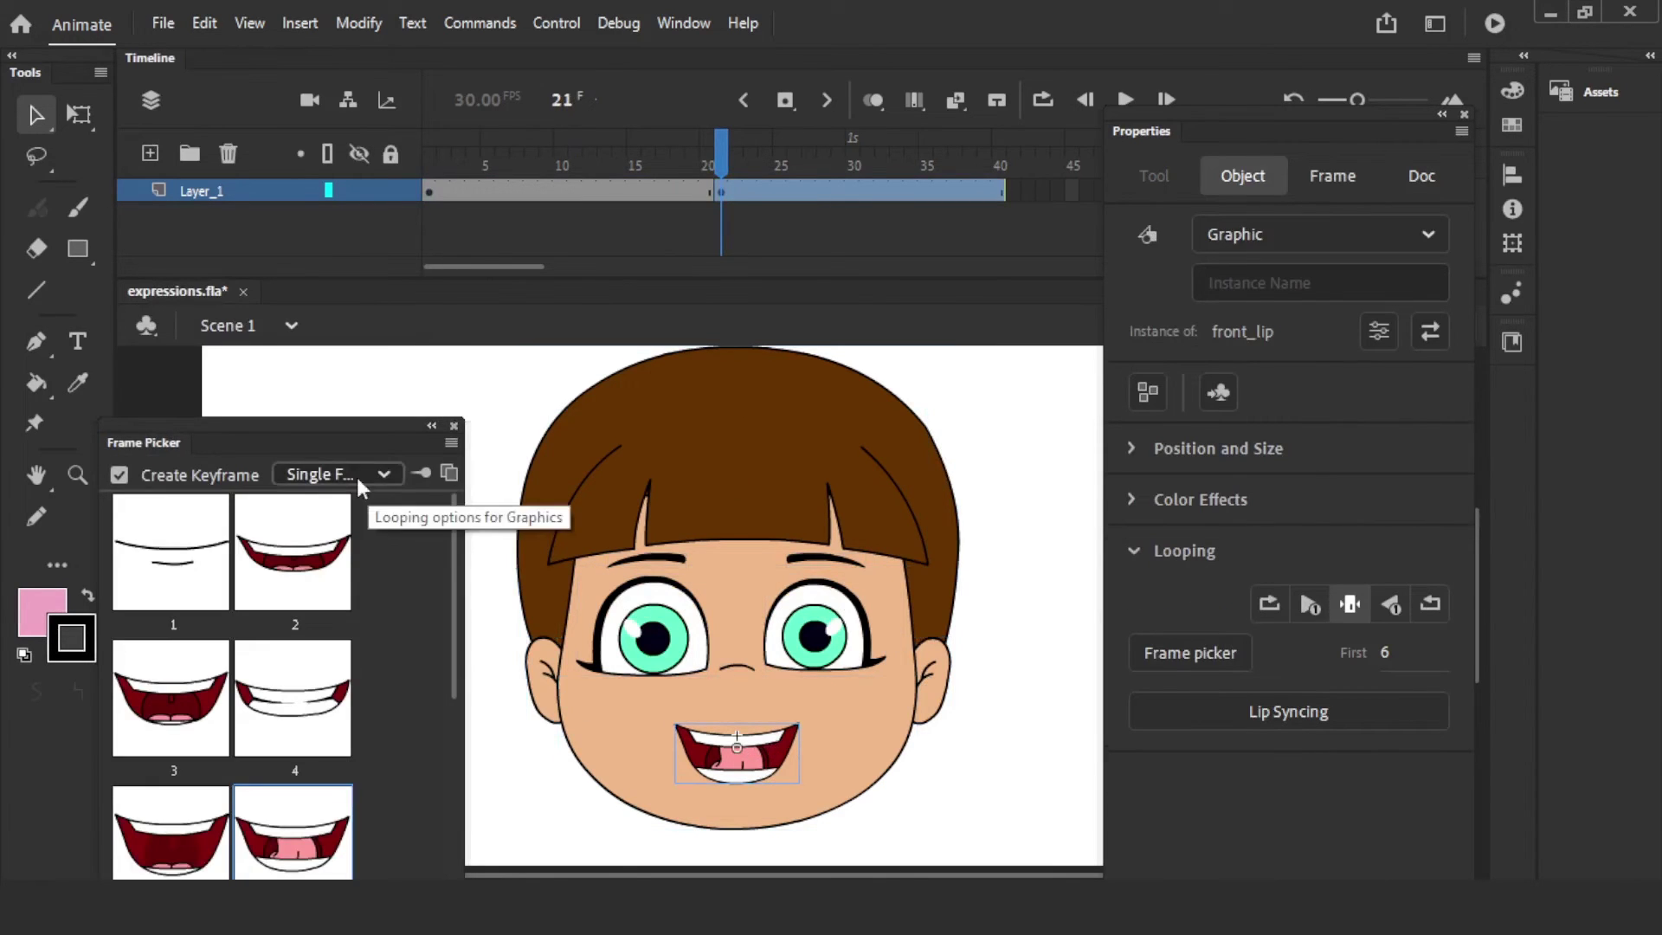
pyautogui.moveTo(316, 433); pyautogui.dragTo(325, 274)
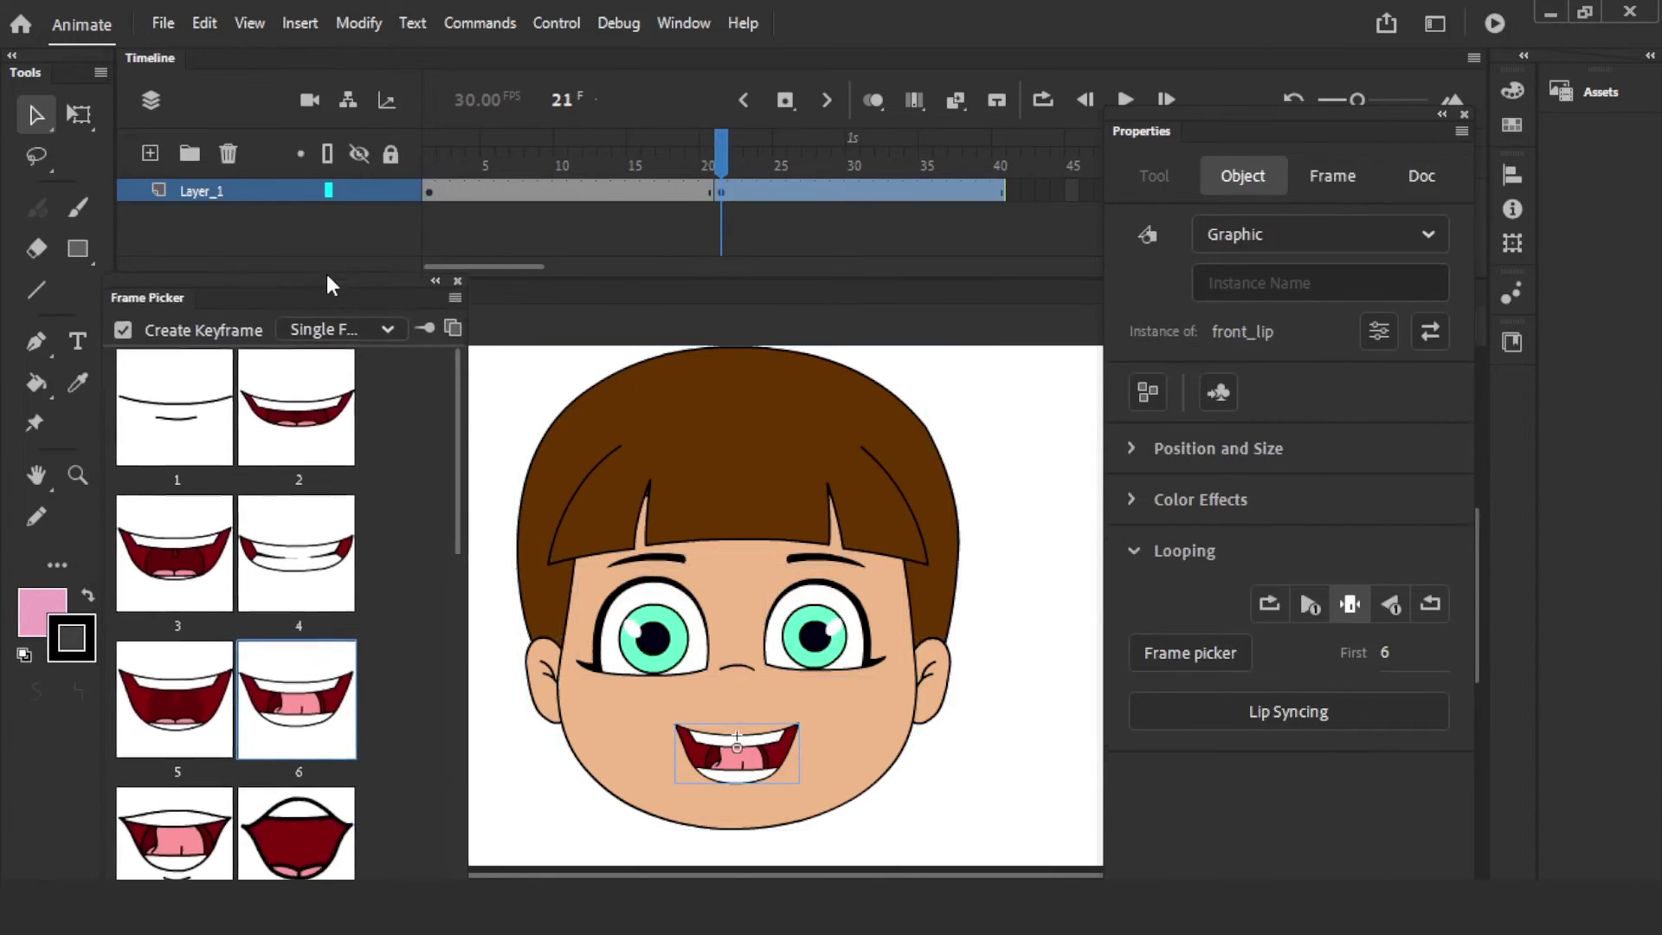
pyautogui.click(312, 837)
pyautogui.click(1030, 426)
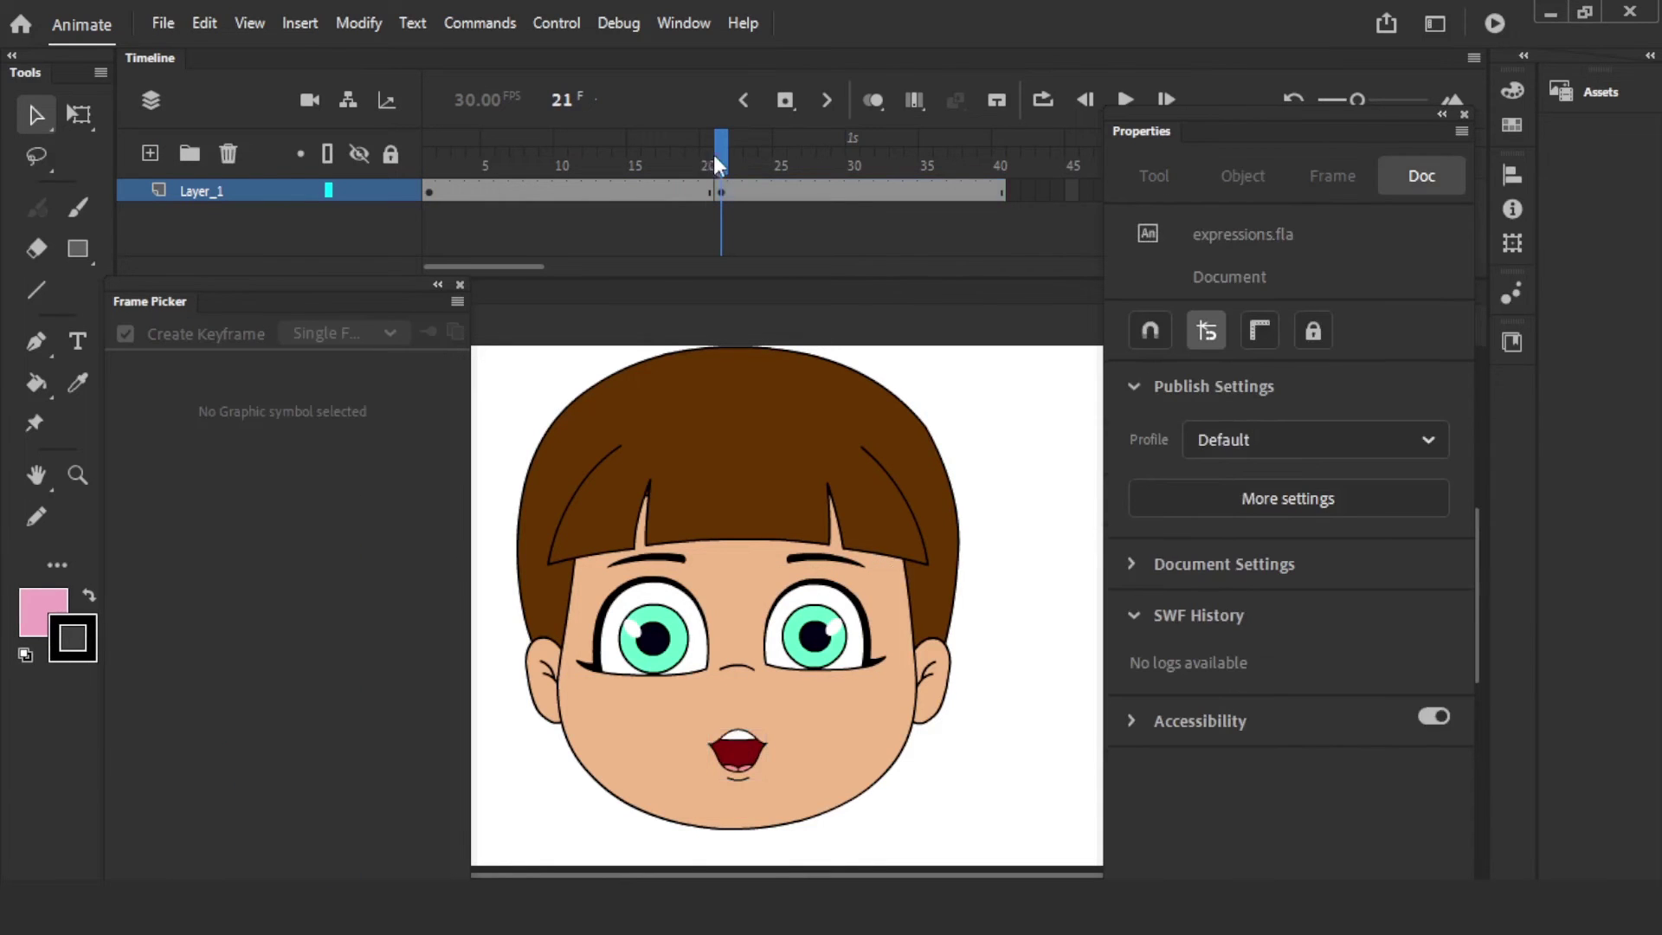
# - Step through the frames around the keyframe at frame 21 to review the mouth and eye changes
pyautogui.moveTo(715, 162); pyautogui.dragTo(715, 163)
pyautogui.press('.')
pyautogui.press('.')
pyautogui.press('.')
pyautogui.press('.')
pyautogui.press('.')
pyautogui.press('.')
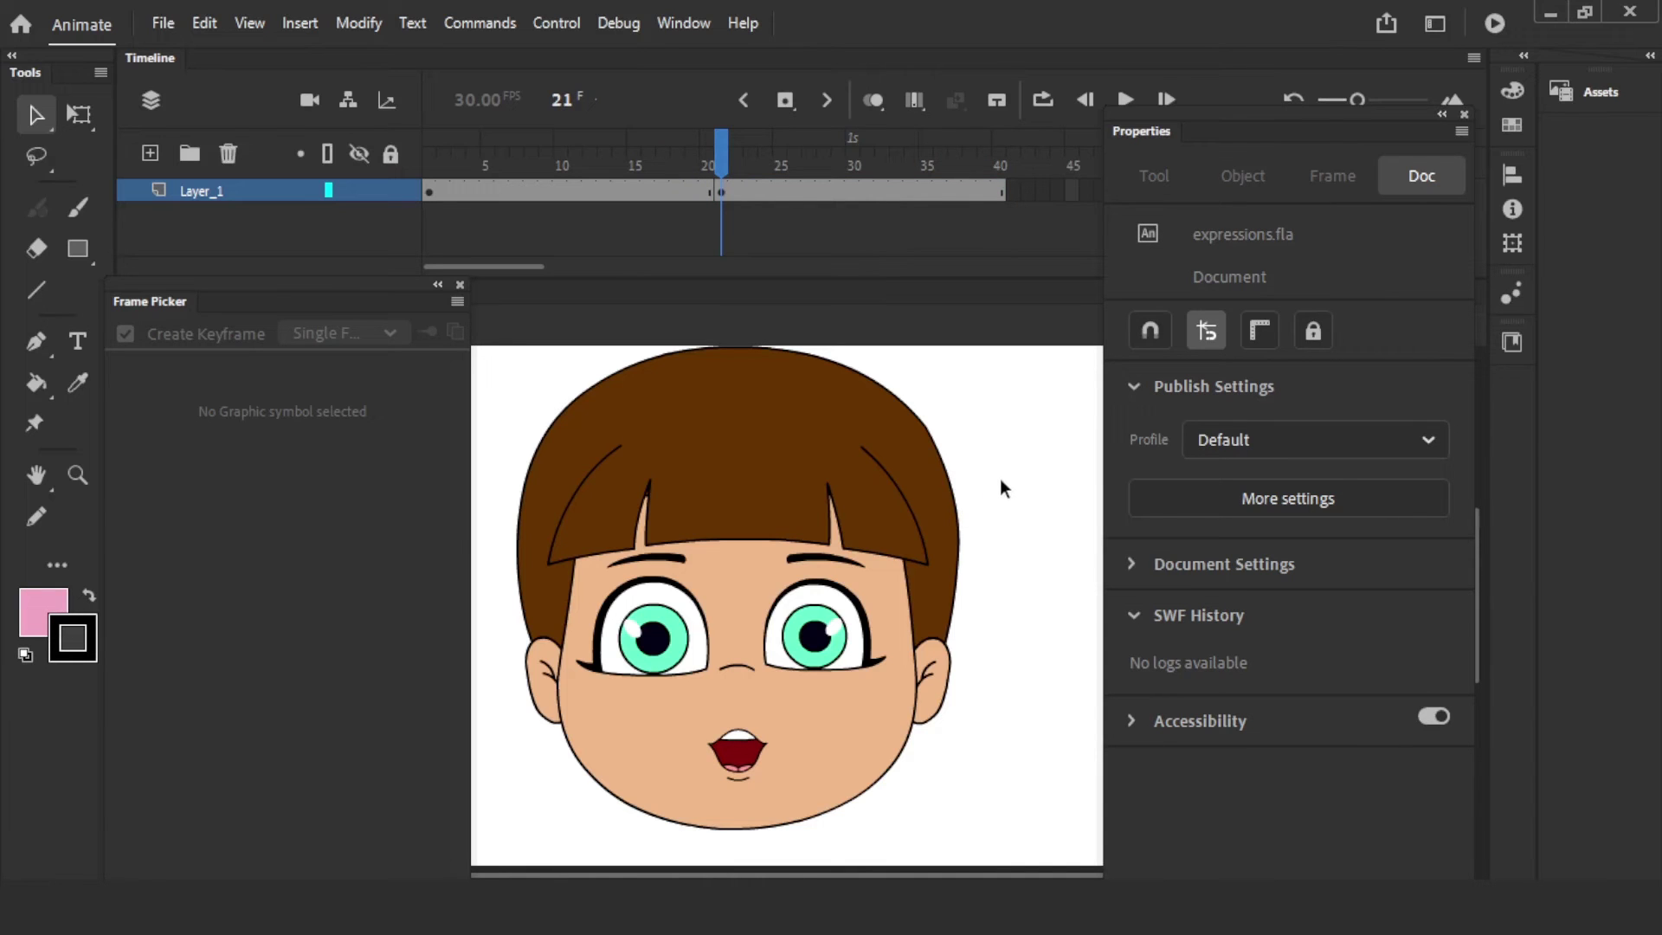
# - Select all the head parts at frame 21 and inspect the right eye's looping settings
pyautogui.moveTo(1021, 416); pyautogui.dragTo(524, 755)
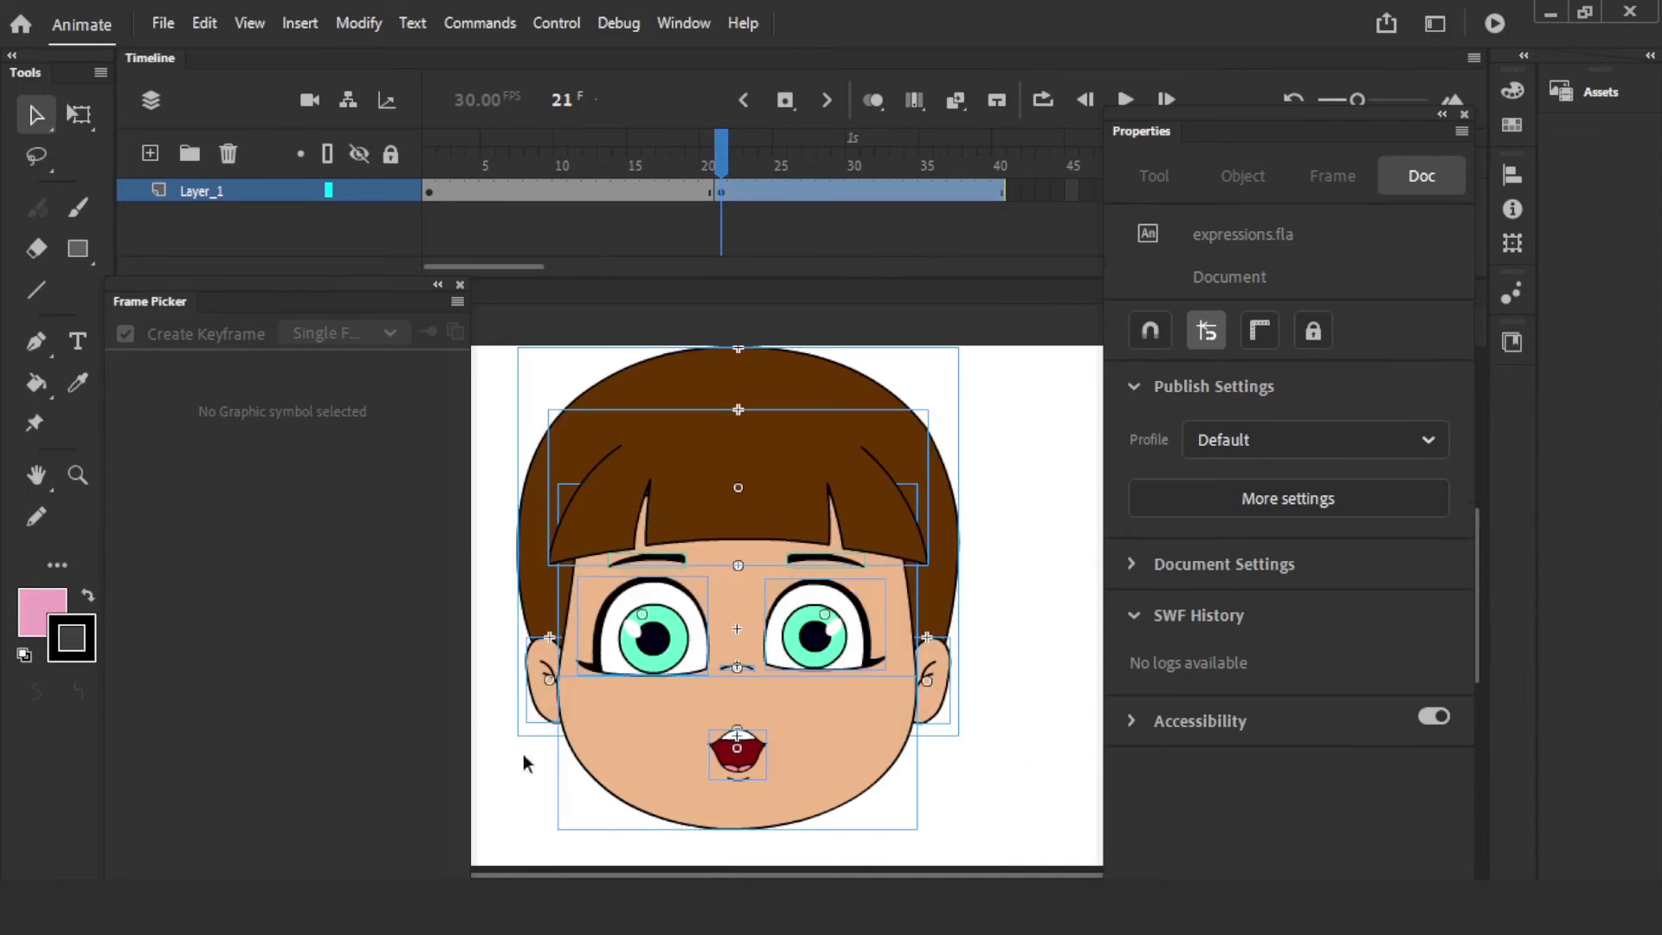
pyautogui.click(993, 675)
pyautogui.click(827, 645)
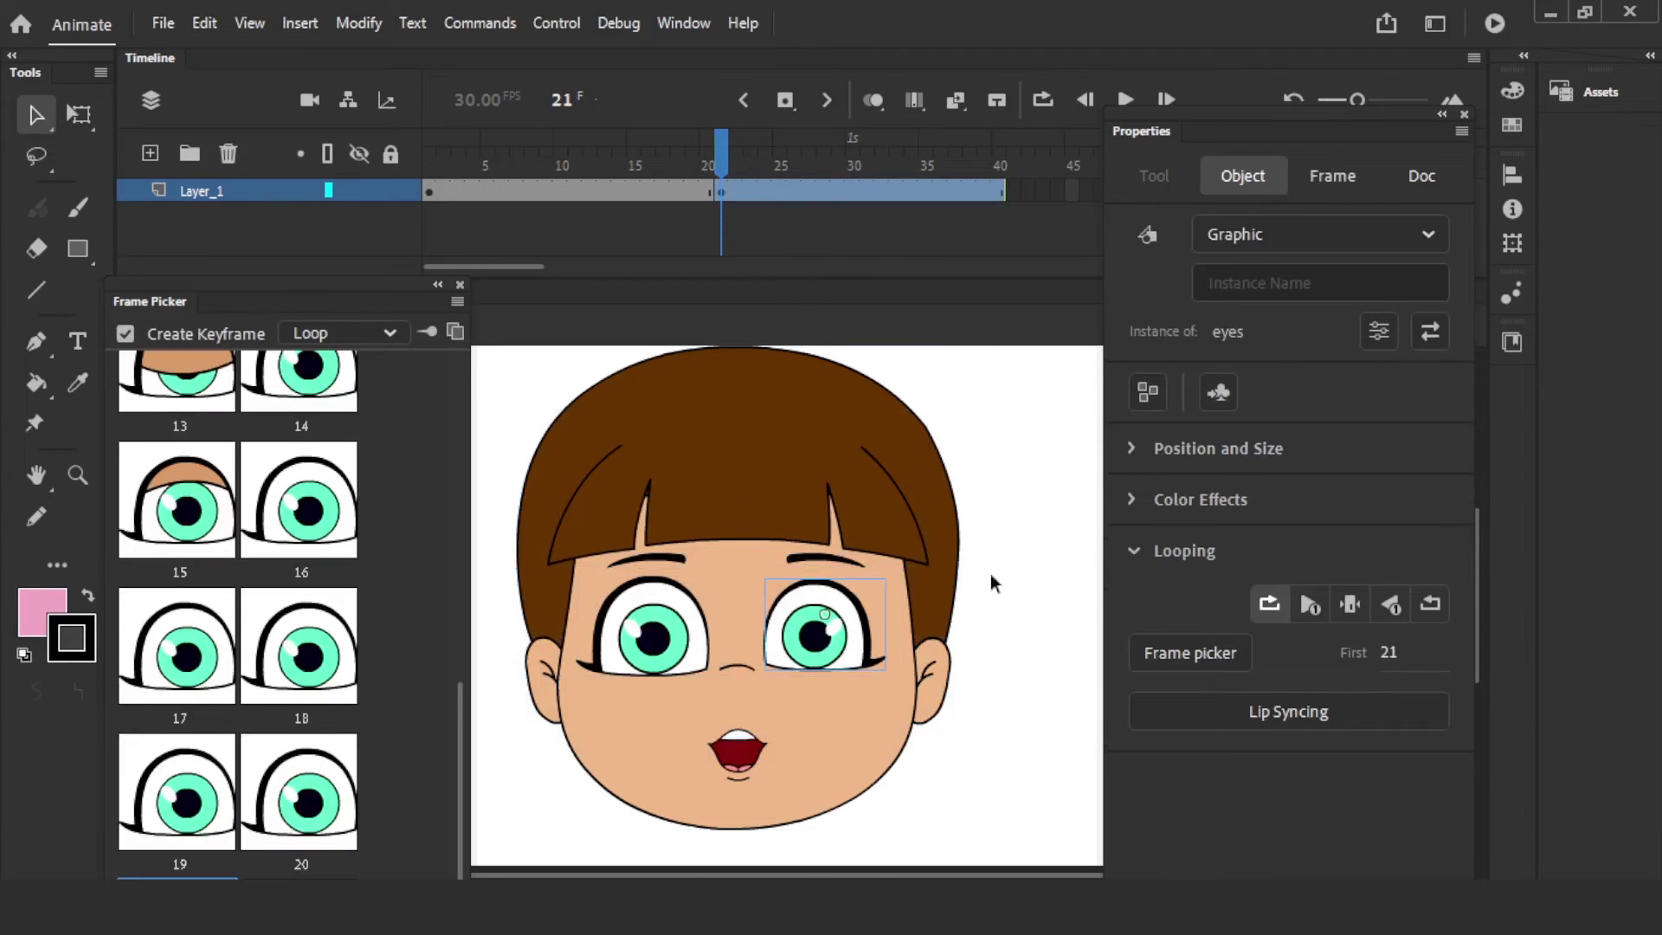
pyautogui.click(1002, 510)
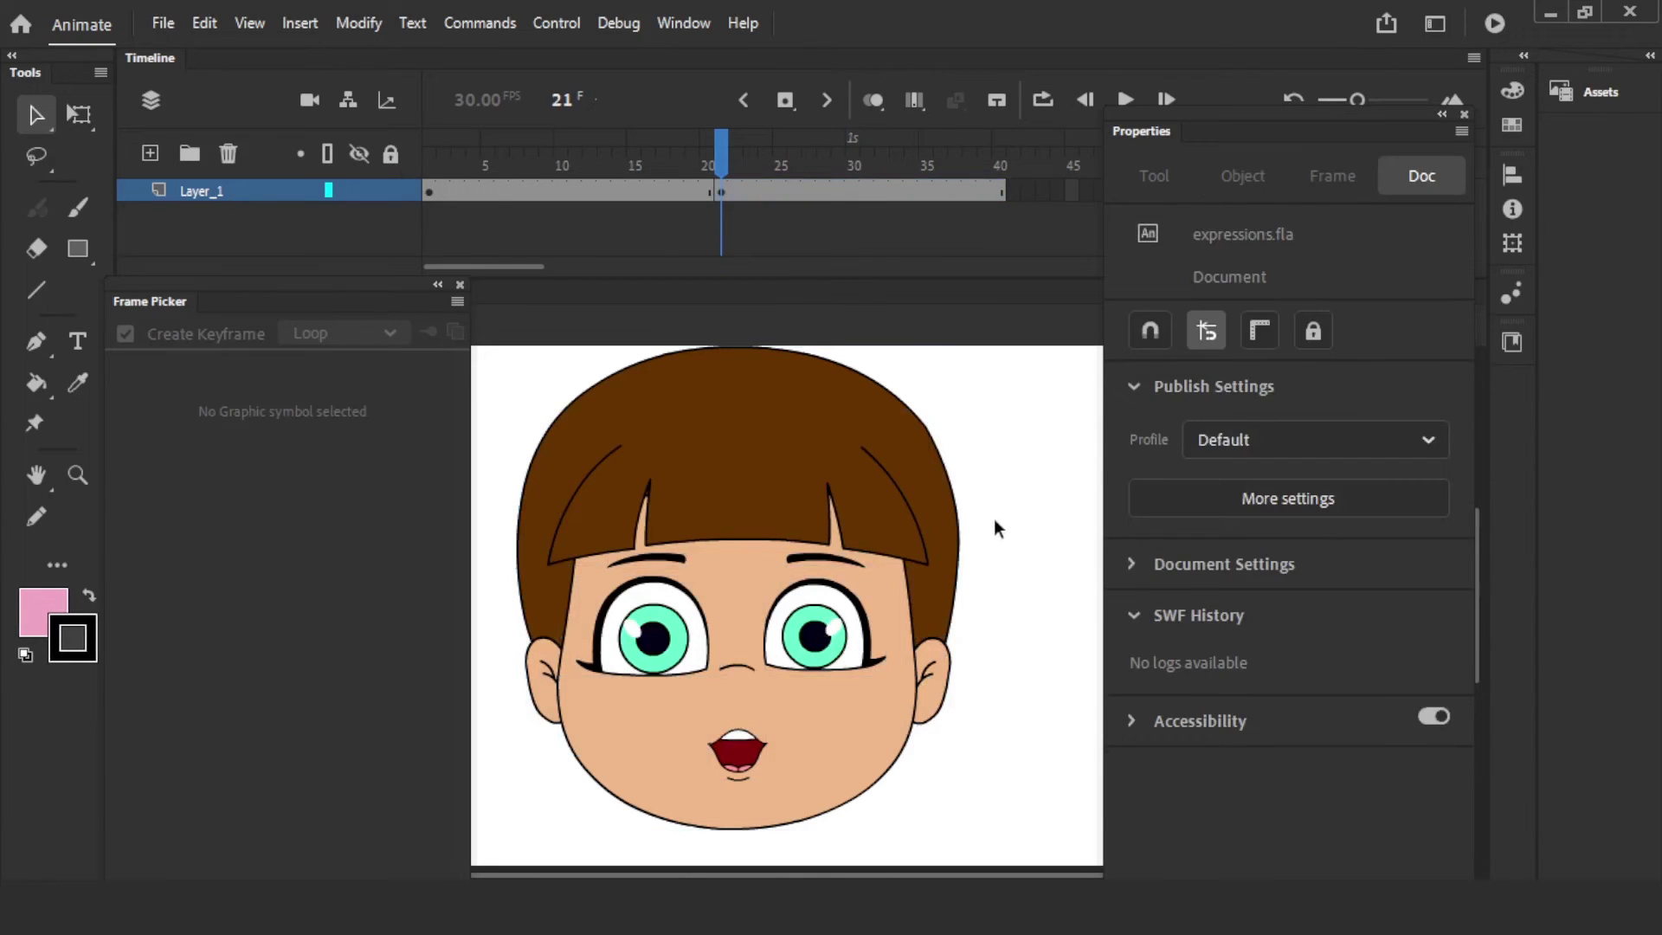
# - Select everything on the stage, and undo back through the mouth change at frame 21
pyautogui.hotkey('ctrl', 'a')
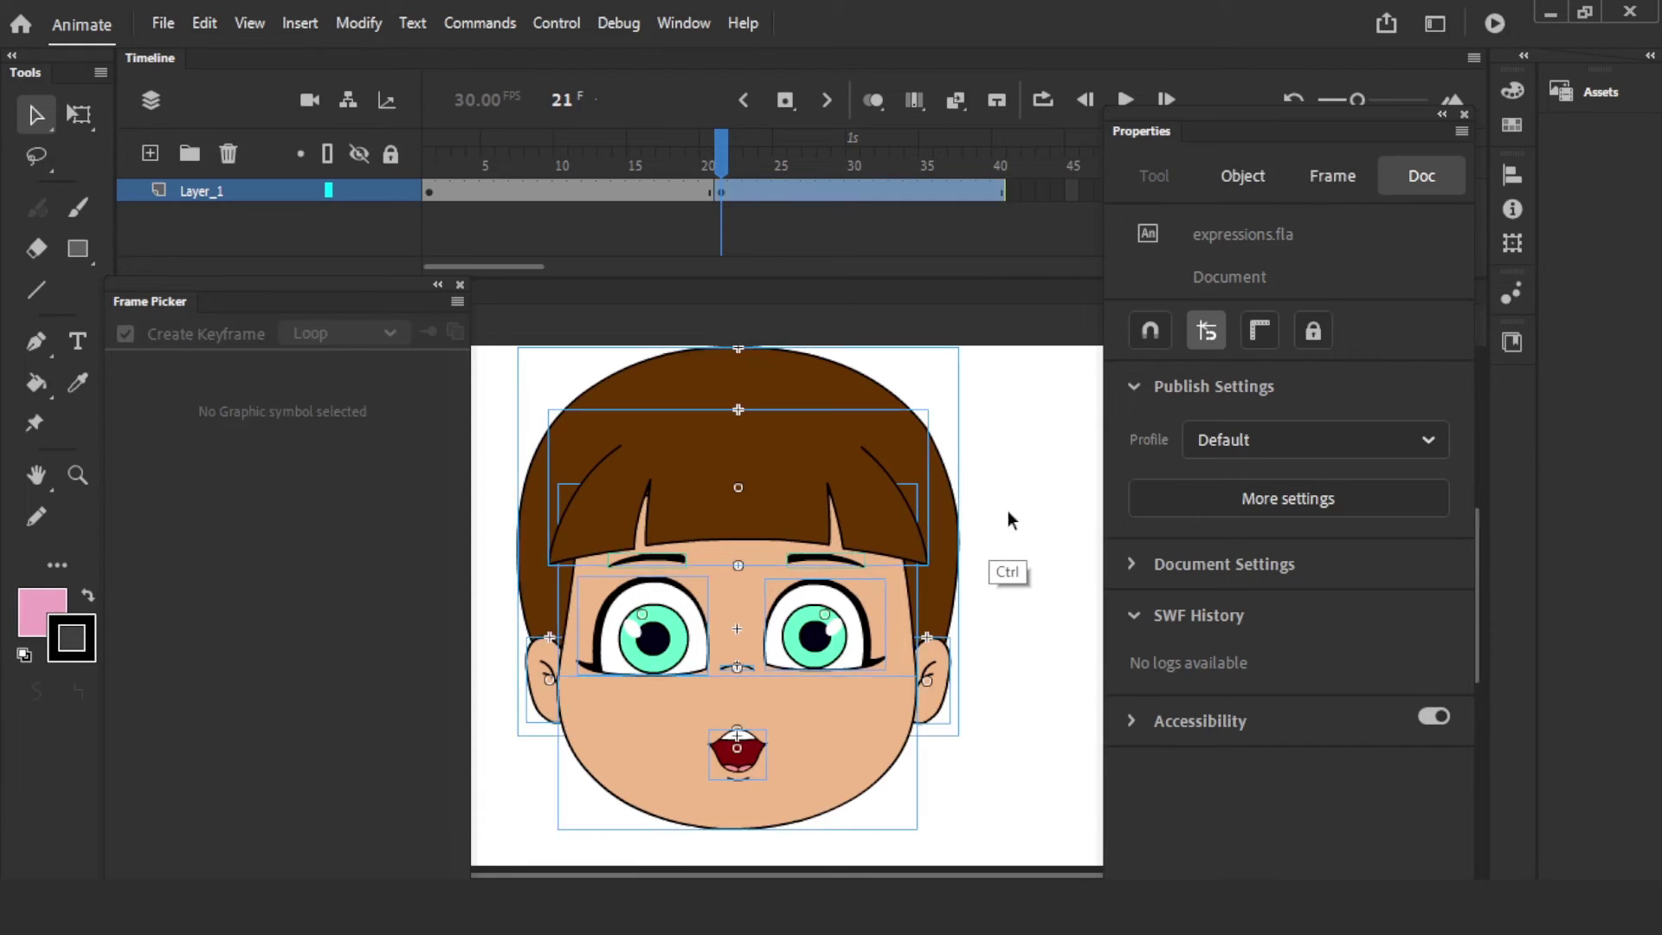
pyautogui.hotkey('ctrl', 'z')
pyautogui.hotkey('ctrl', 'z')
pyautogui.hotkey('ctrl', 'z')
pyautogui.hotkey('ctrl', 'z')
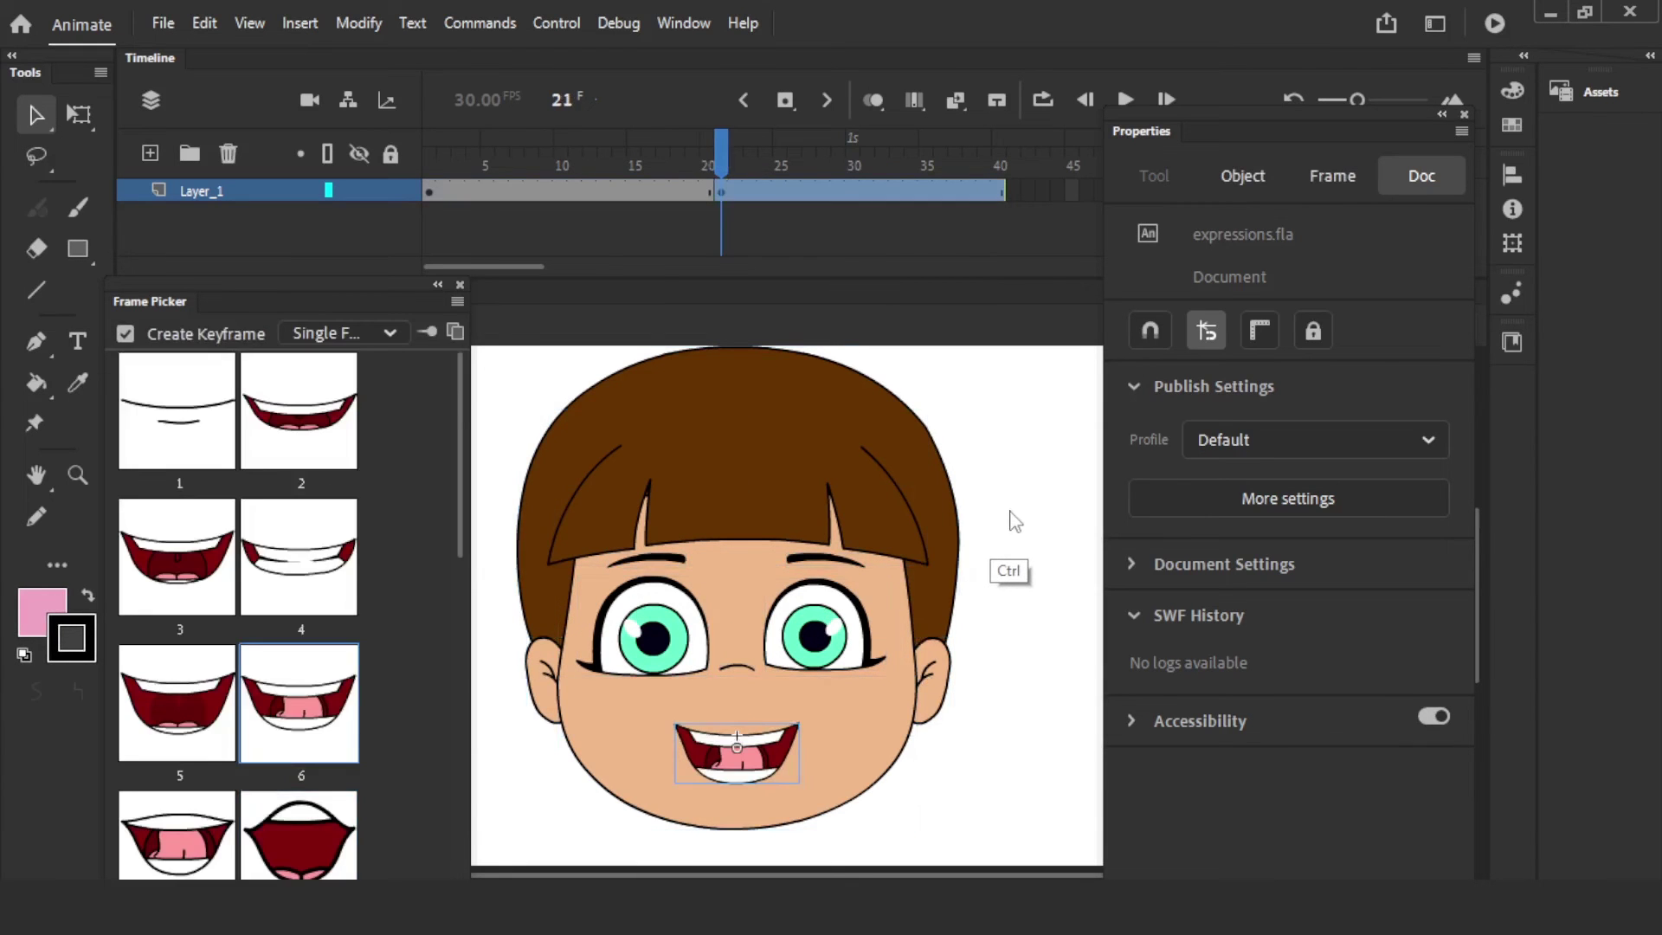
# - Undo back past the keyframe at frame 21 so Layer_1 is one continuous span
pyautogui.hotkey('ctrl', 'z')
pyautogui.hotkey('ctrl', 'z')
pyautogui.hotkey('ctrl', 'z')
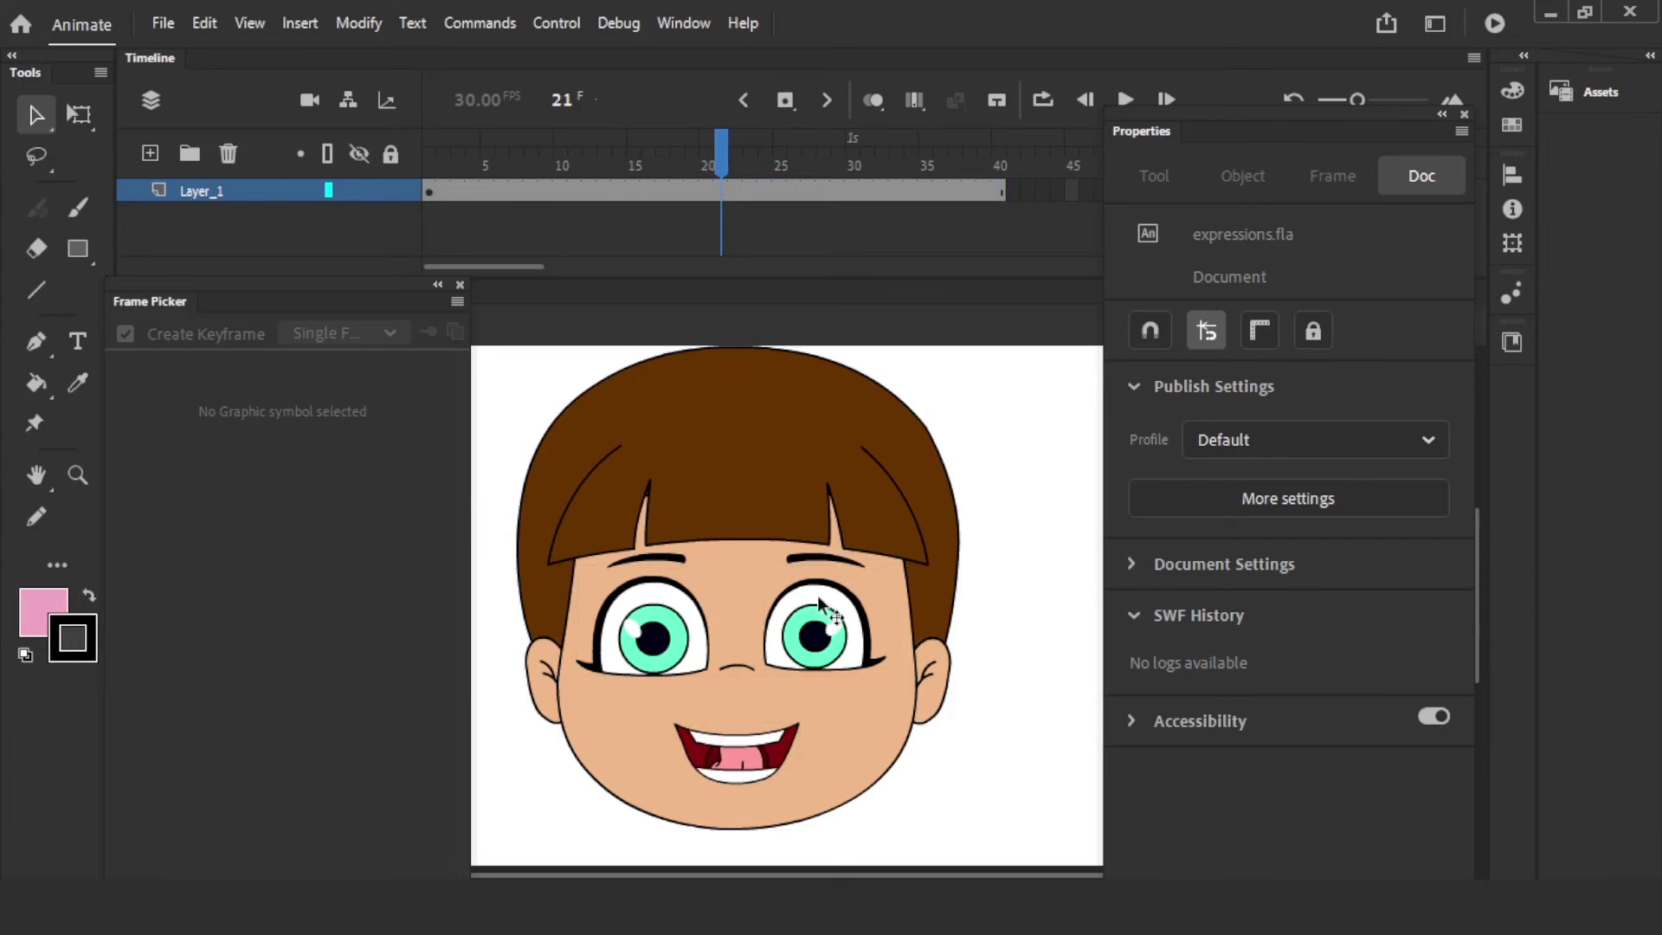
# - Select all the head parts, close the Frame Picker, and move the whole head to X 608.95, Y 113.65
pyautogui.hotkey('ctrl', '-')
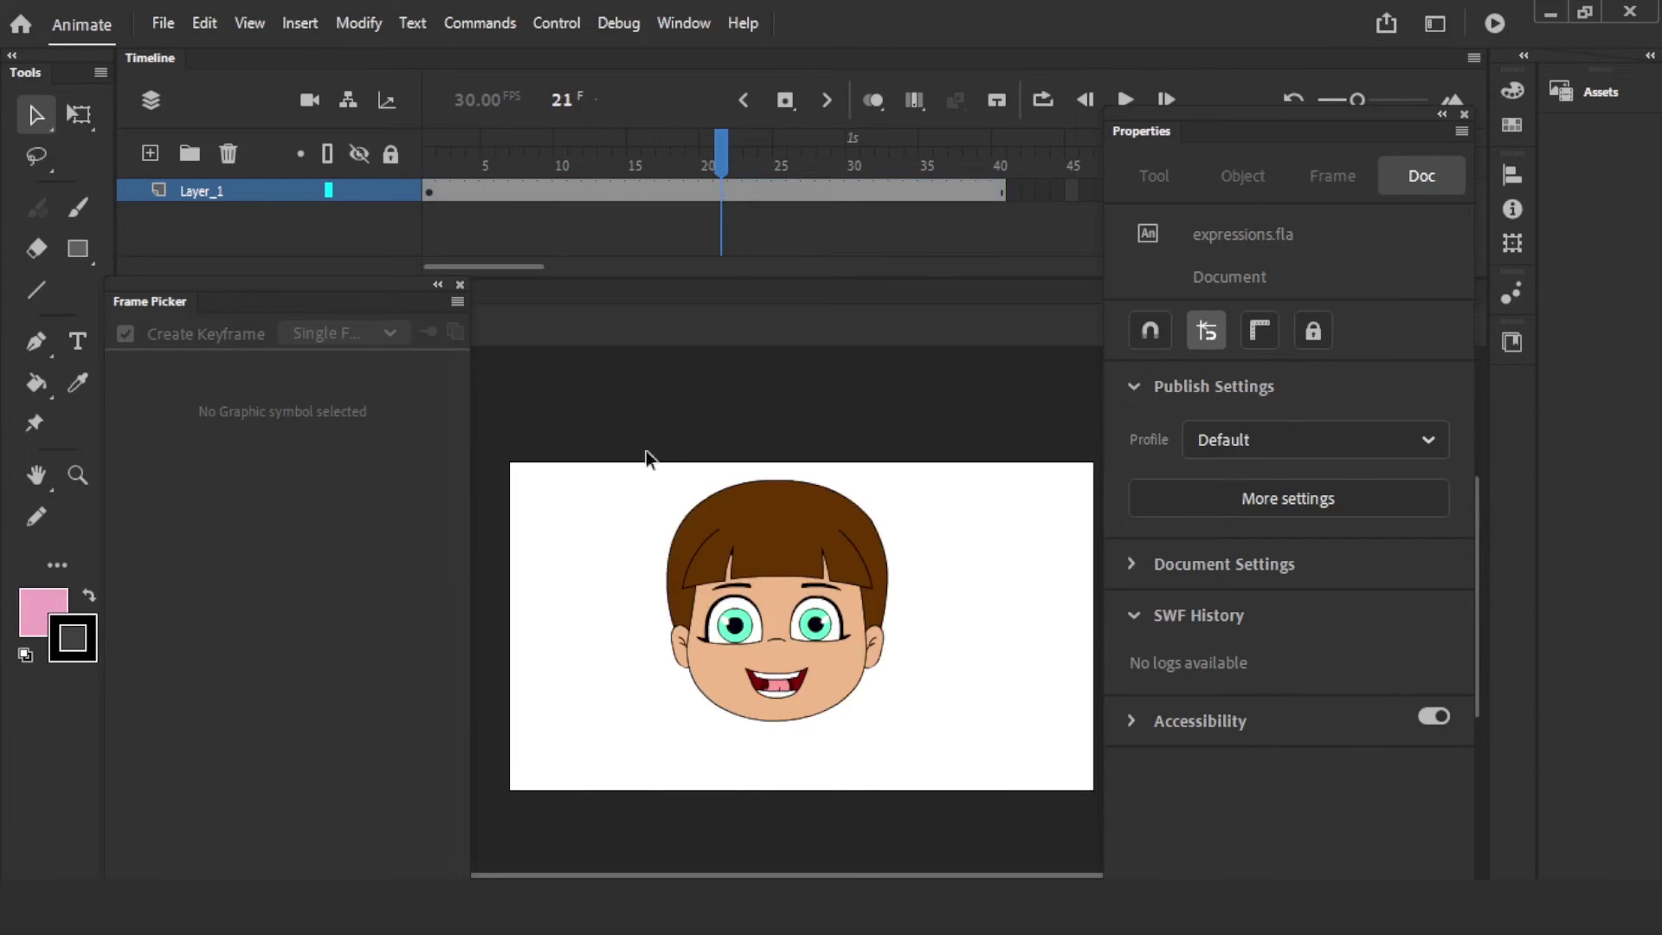
pyautogui.moveTo(612, 432); pyautogui.dragTo(1016, 803)
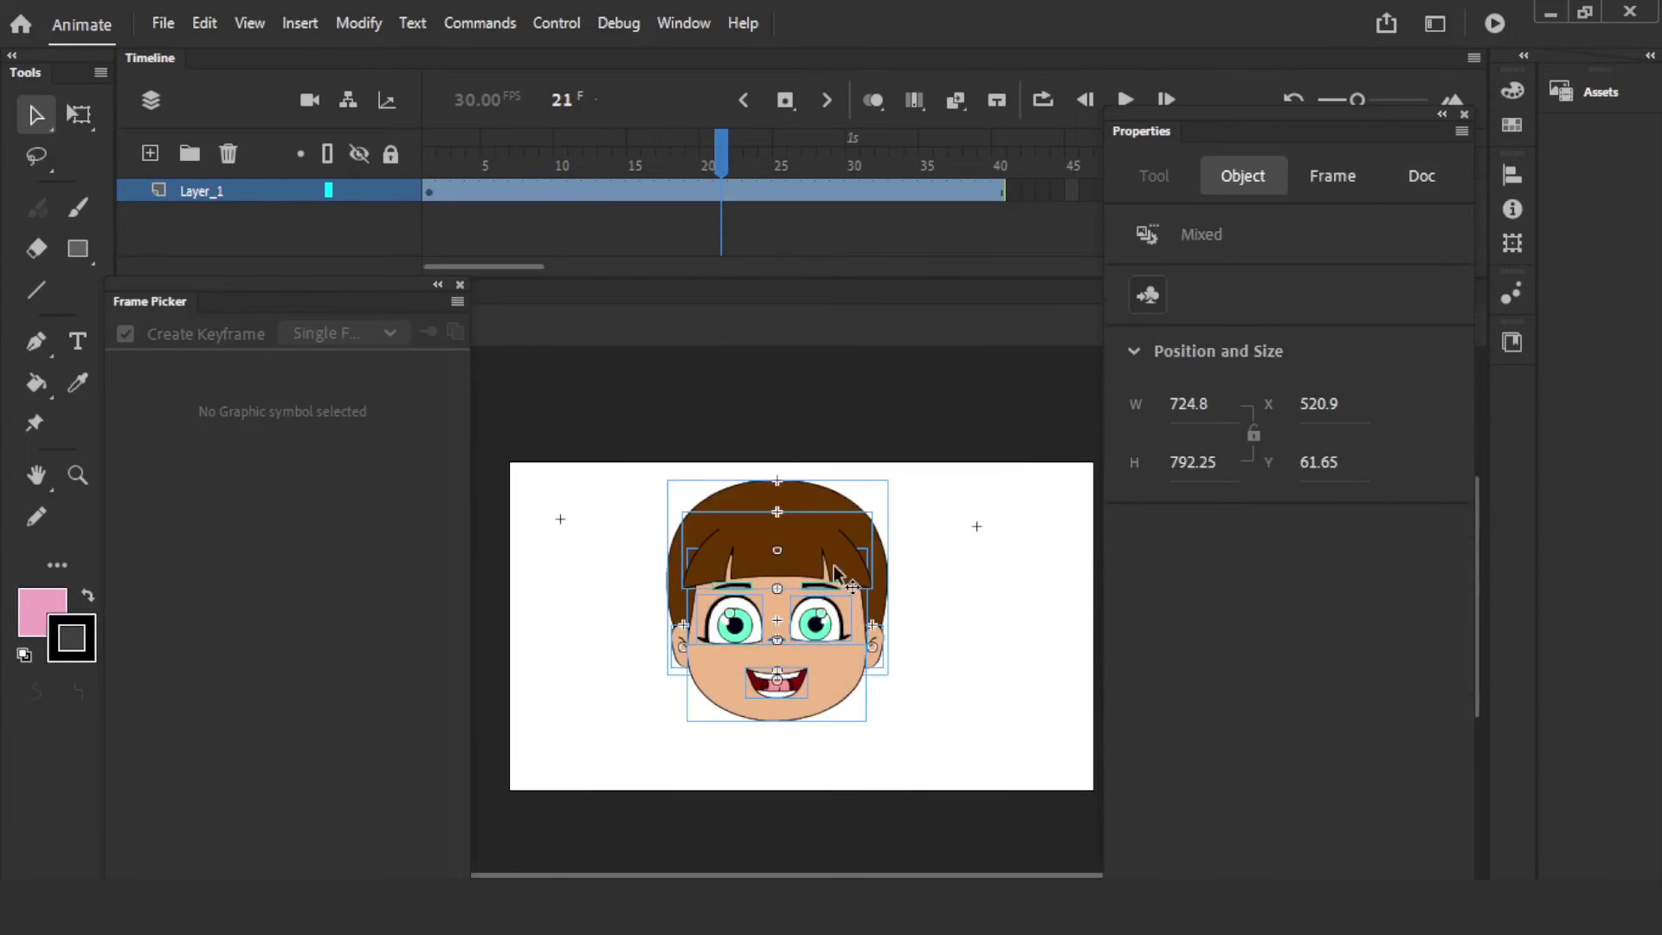
pyautogui.click(459, 286)
pyautogui.moveTo(834, 625); pyautogui.dragTo(861, 641)
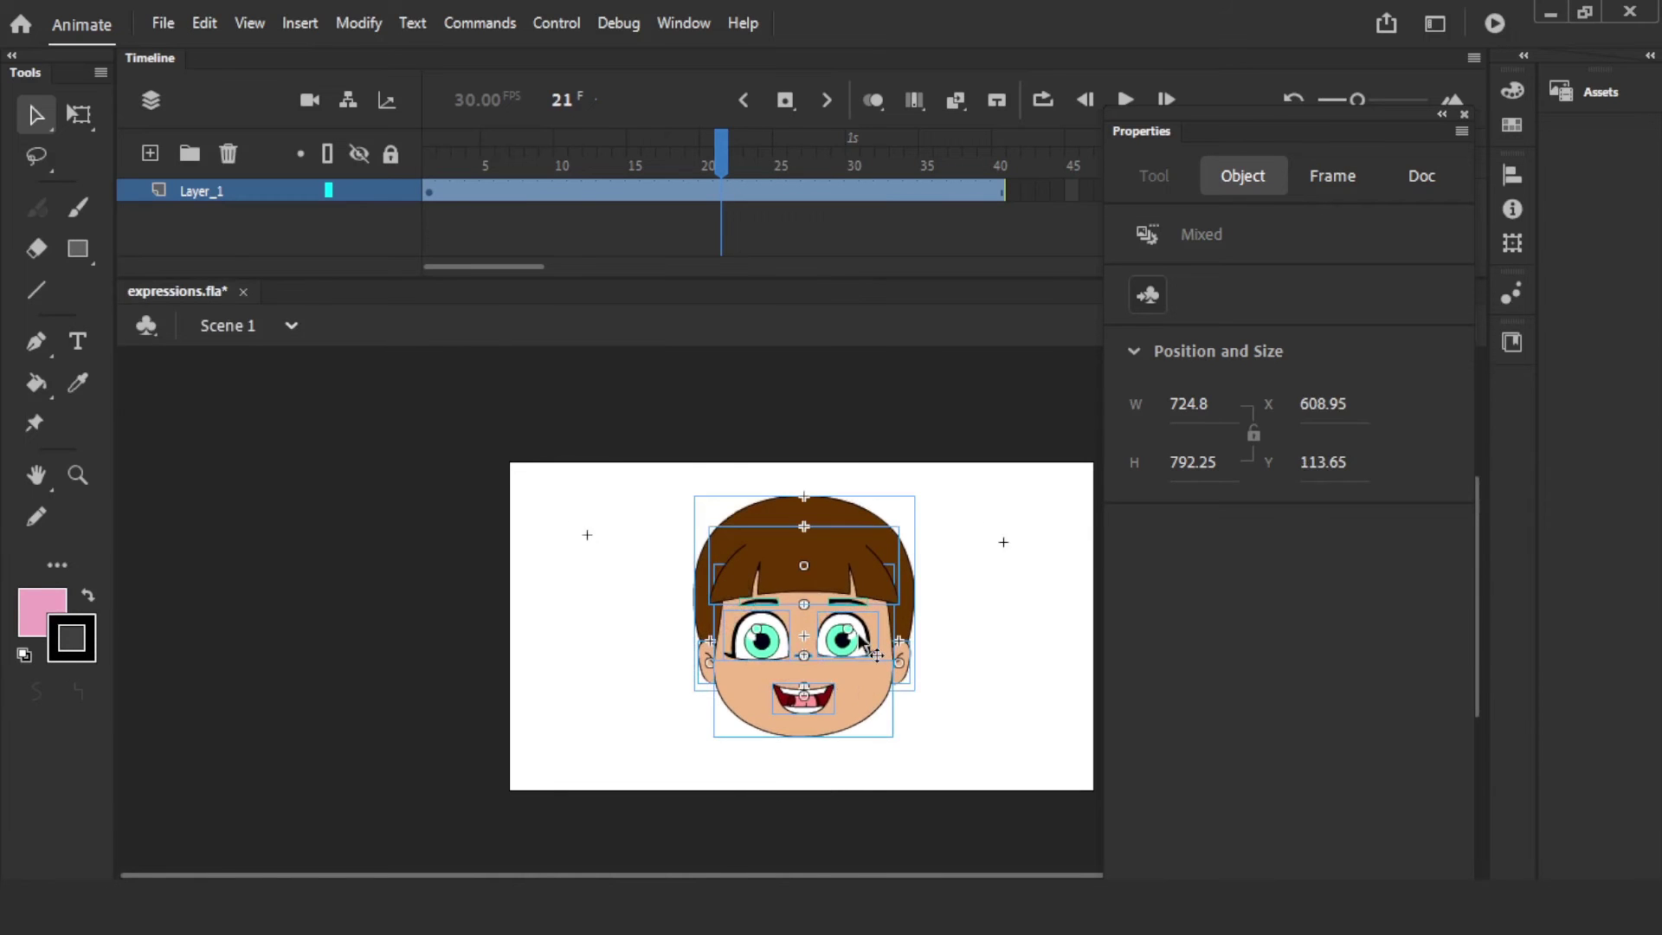
pyautogui.hotkey('ctrl', '=')
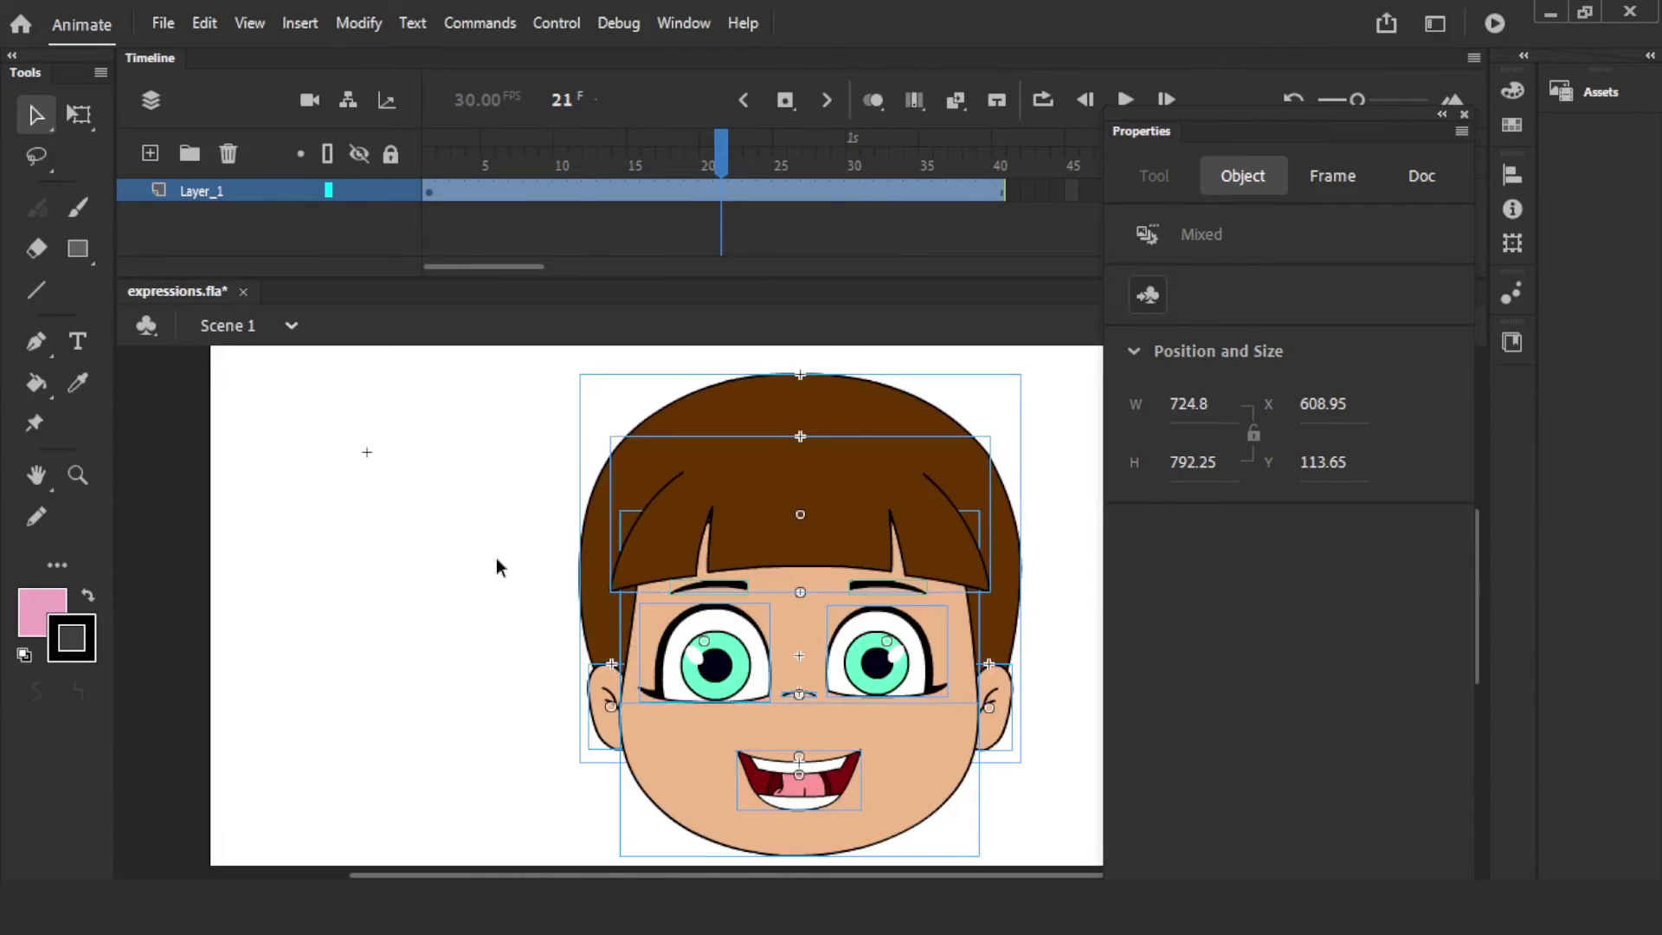
pyautogui.moveTo(862, 489); pyautogui.dragTo(844, 446)
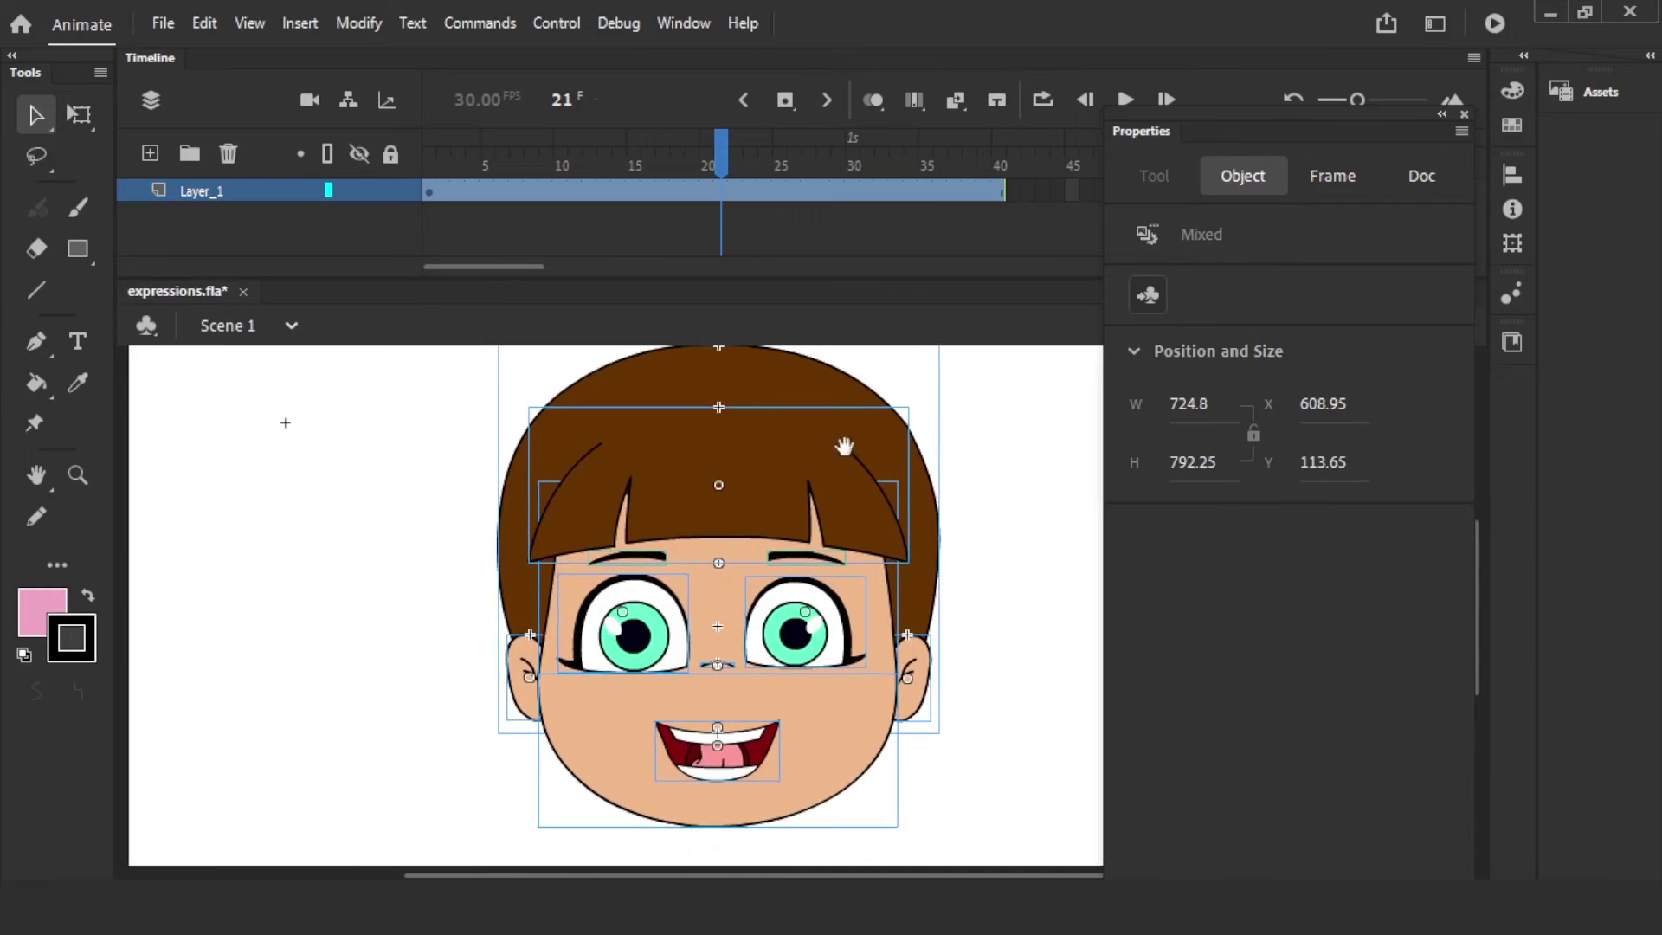
# - Shift the front hair slightly upward, try moving the ear away from the head, and undo the ear move
pyautogui.click(973, 460)
pyautogui.click(857, 489)
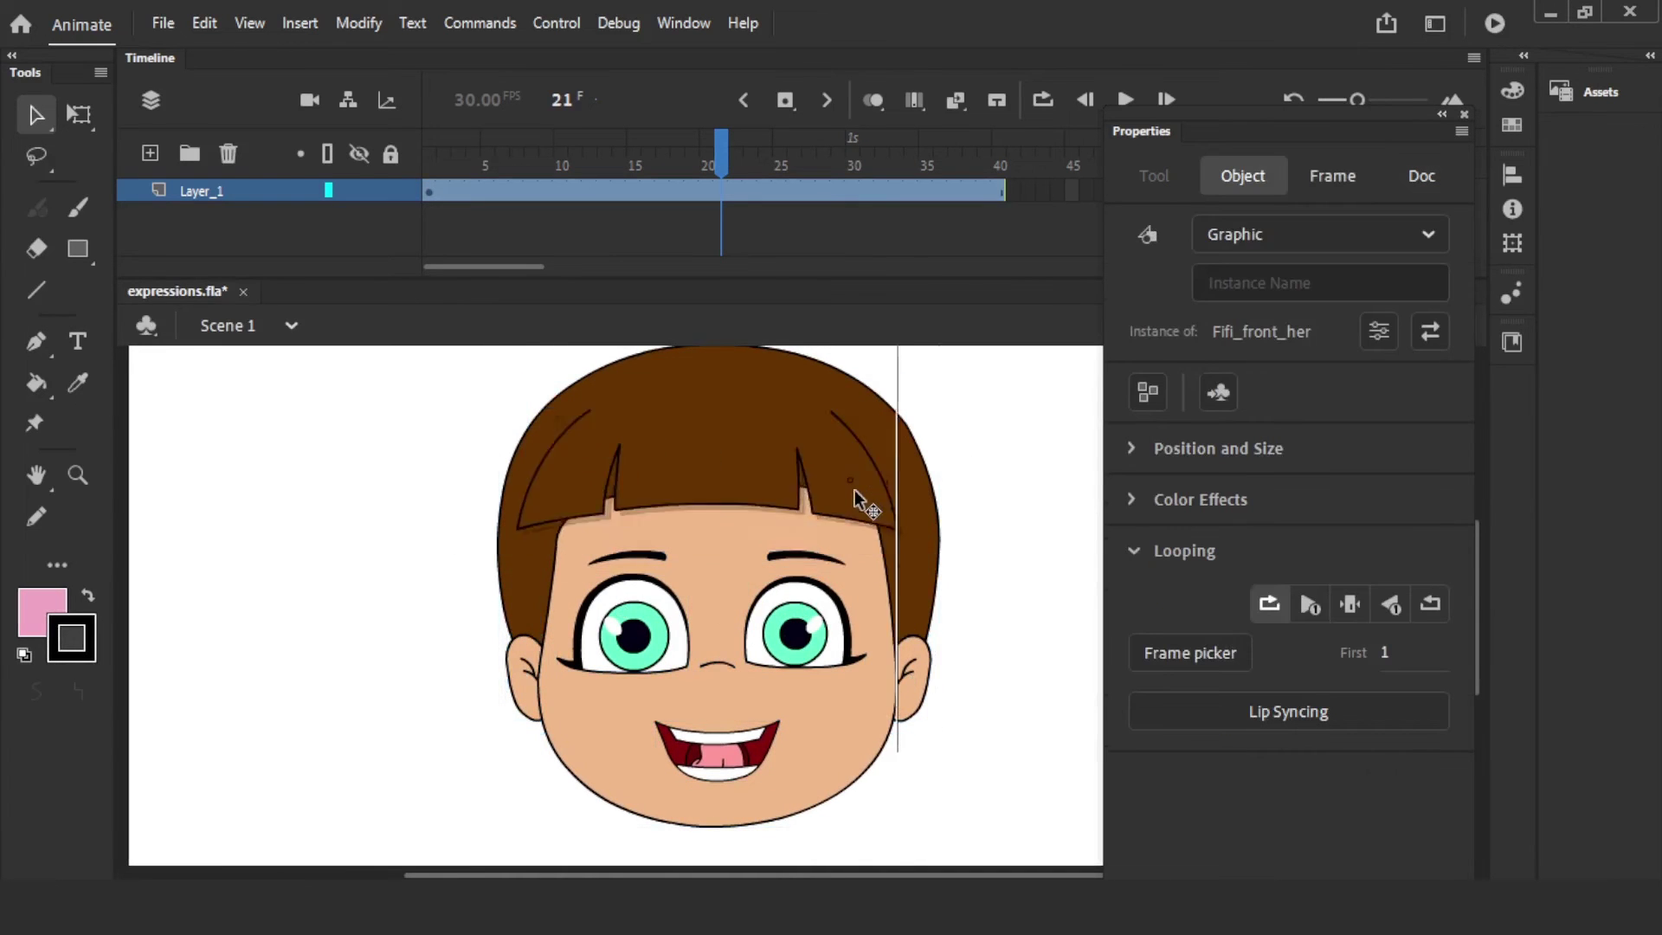
pyautogui.click(997, 522)
pyautogui.click(969, 657)
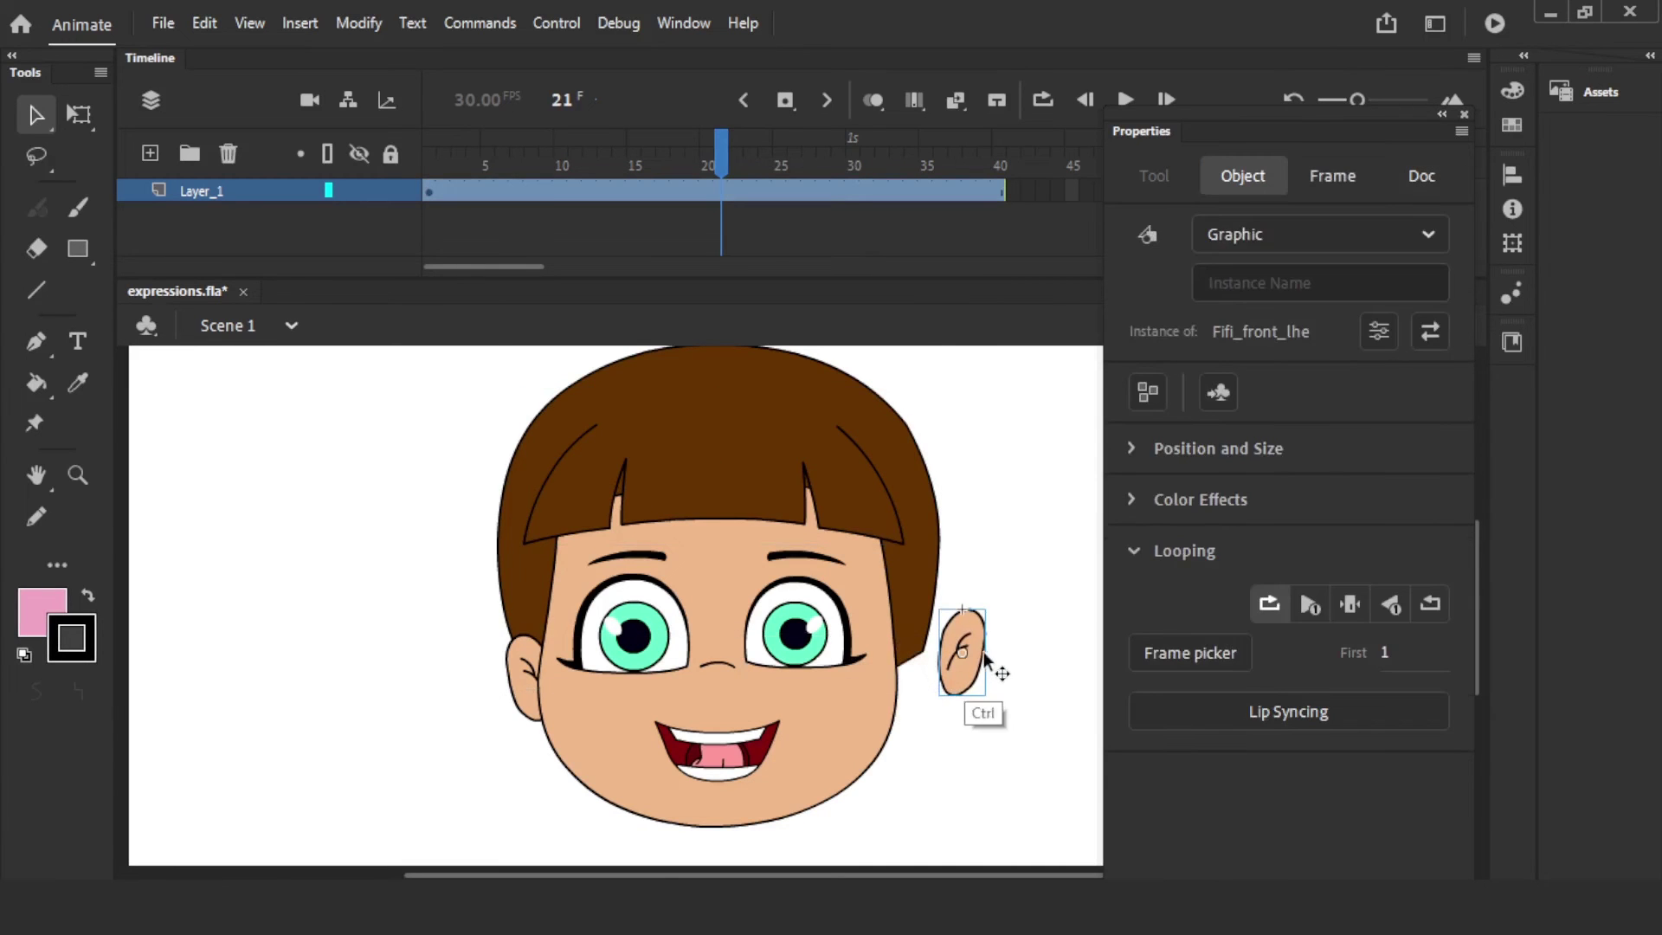
pyautogui.hotkey('ctrl', 'a')
pyautogui.hotkey('ctrl', 'z')
pyautogui.hotkey('ctrl', 'z')
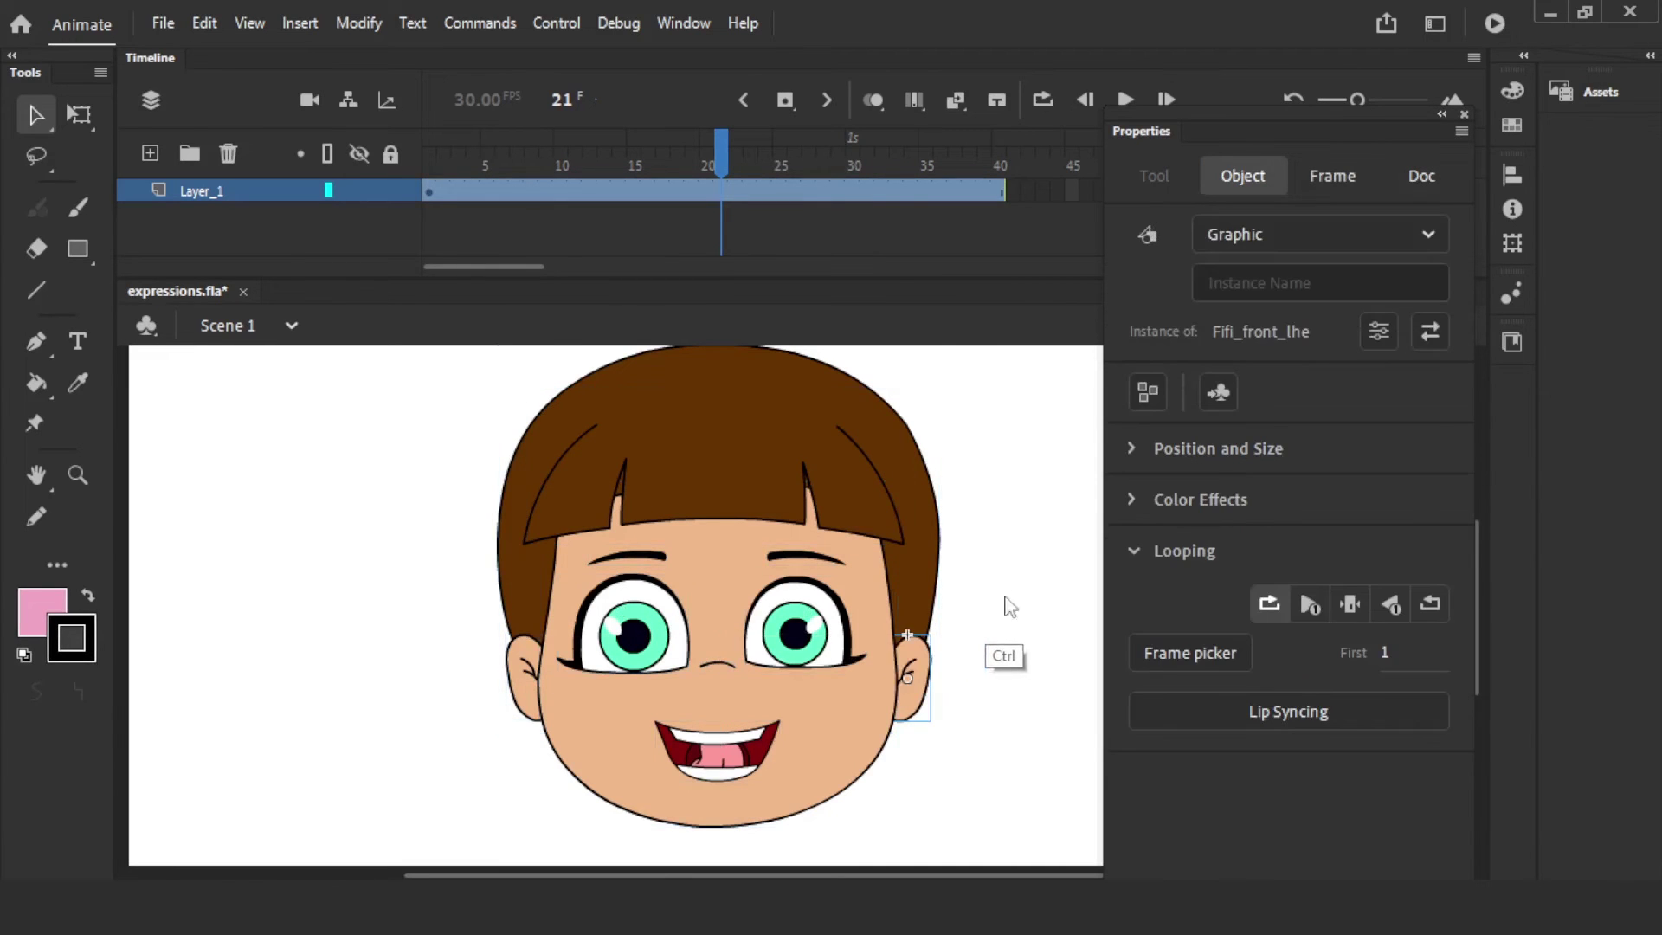
# - Select an eye, the mouth and an eyebrow in turn to check the separate facial parts
pyautogui.click(991, 598)
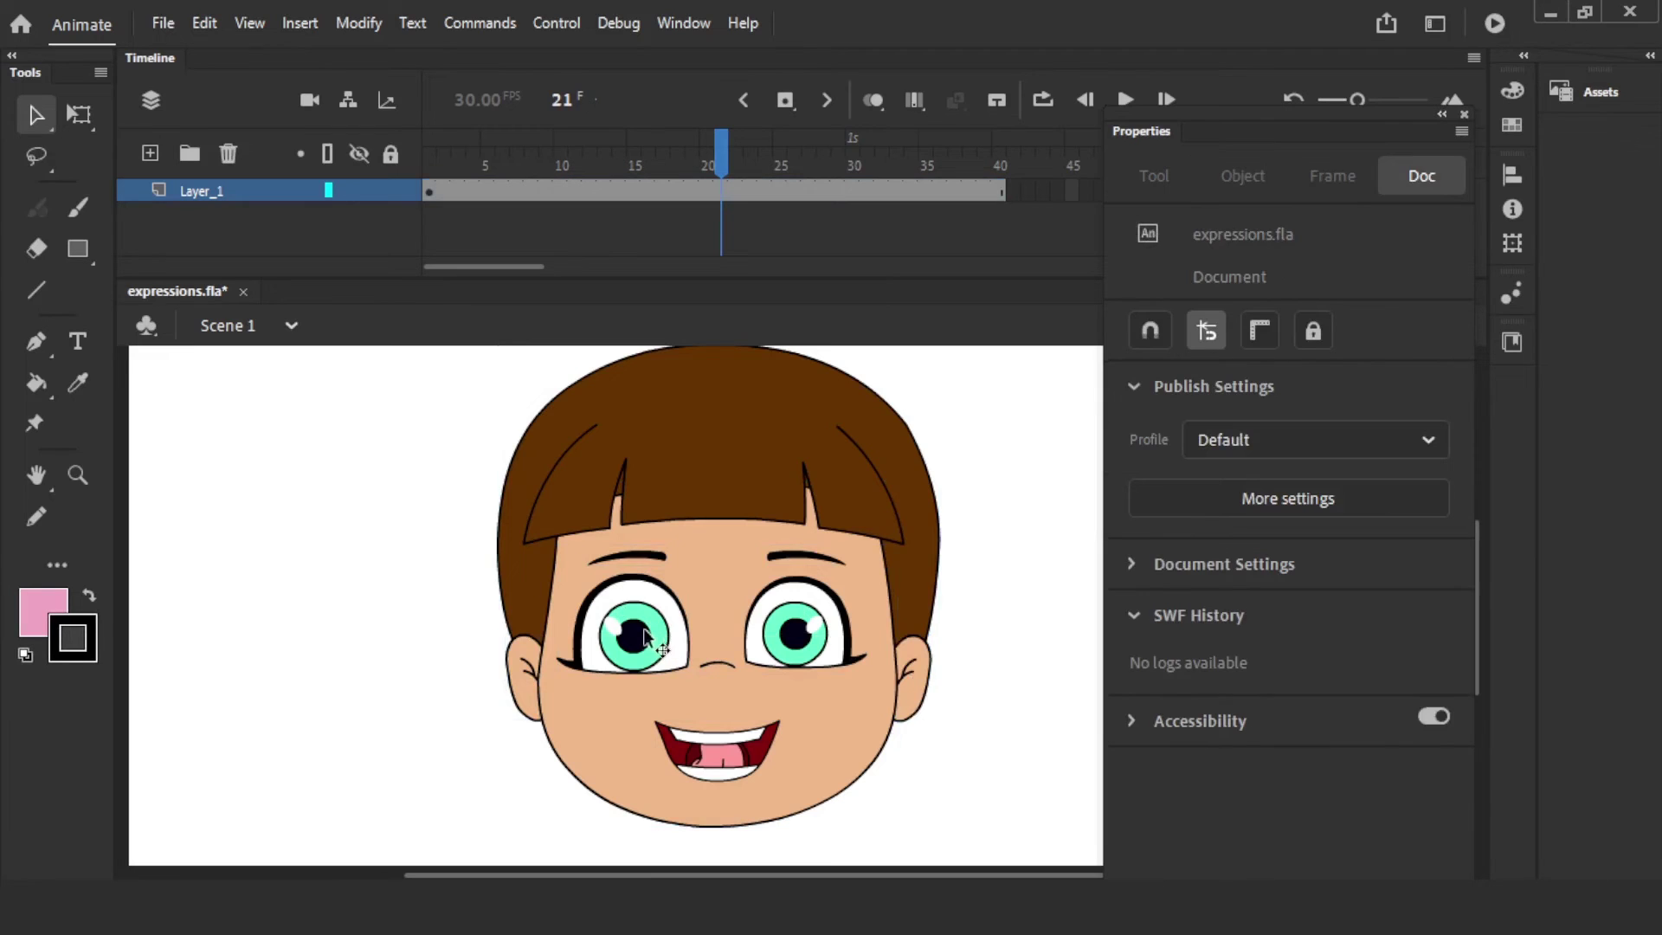
pyautogui.click(818, 645)
pyautogui.click(726, 735)
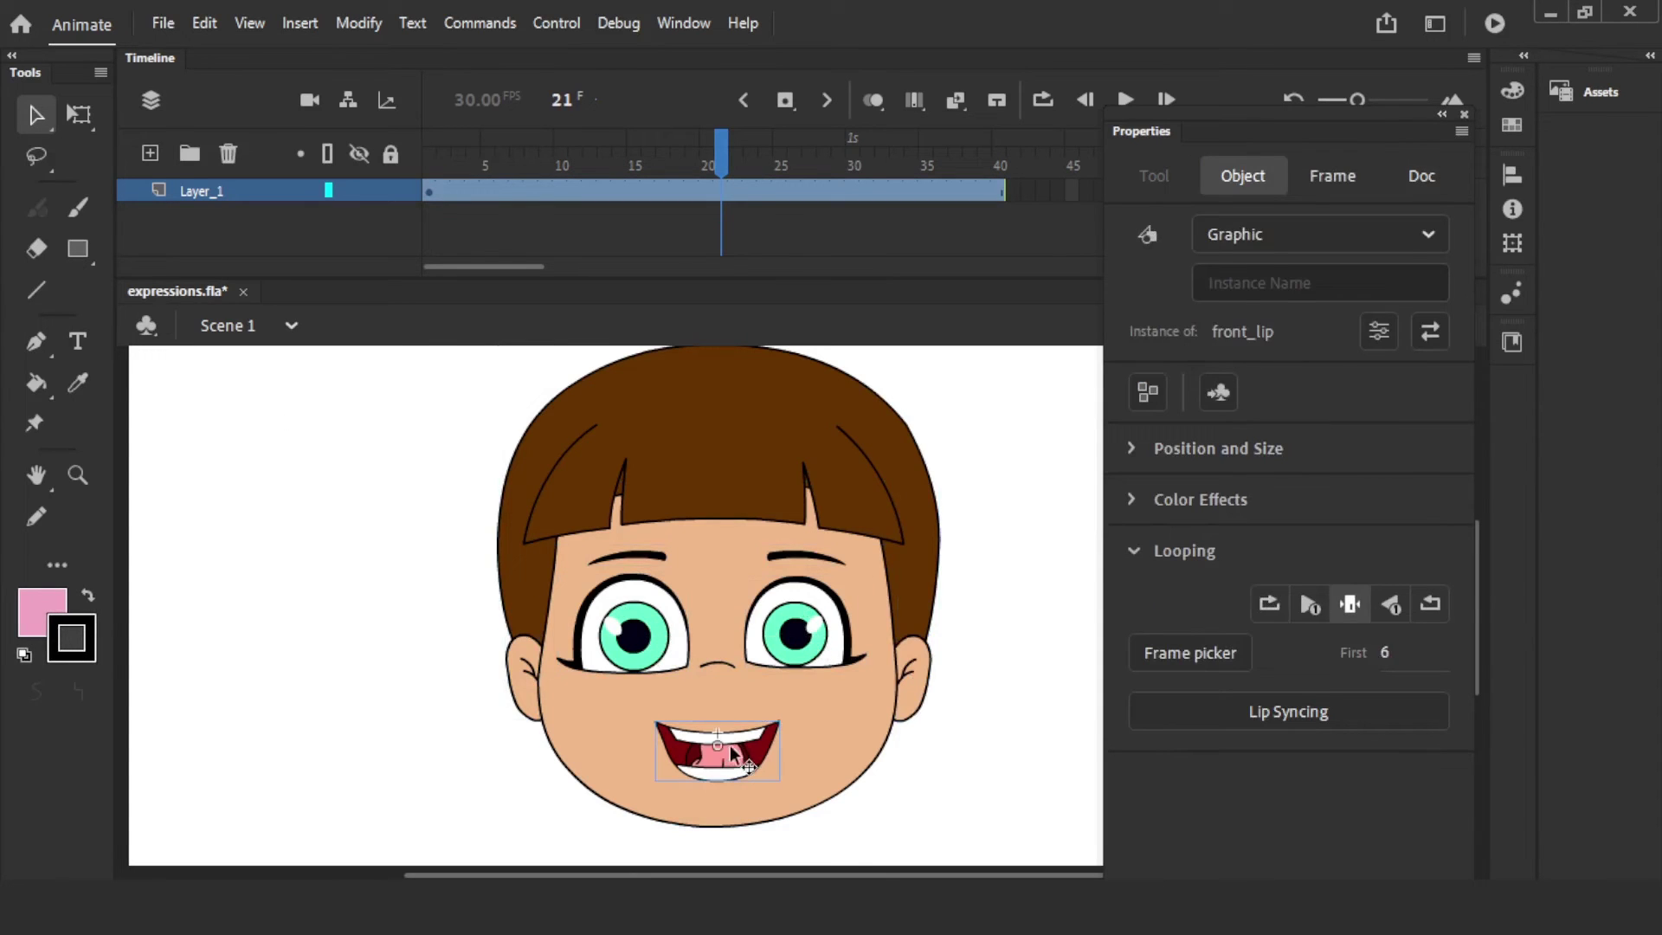
pyautogui.click(779, 554)
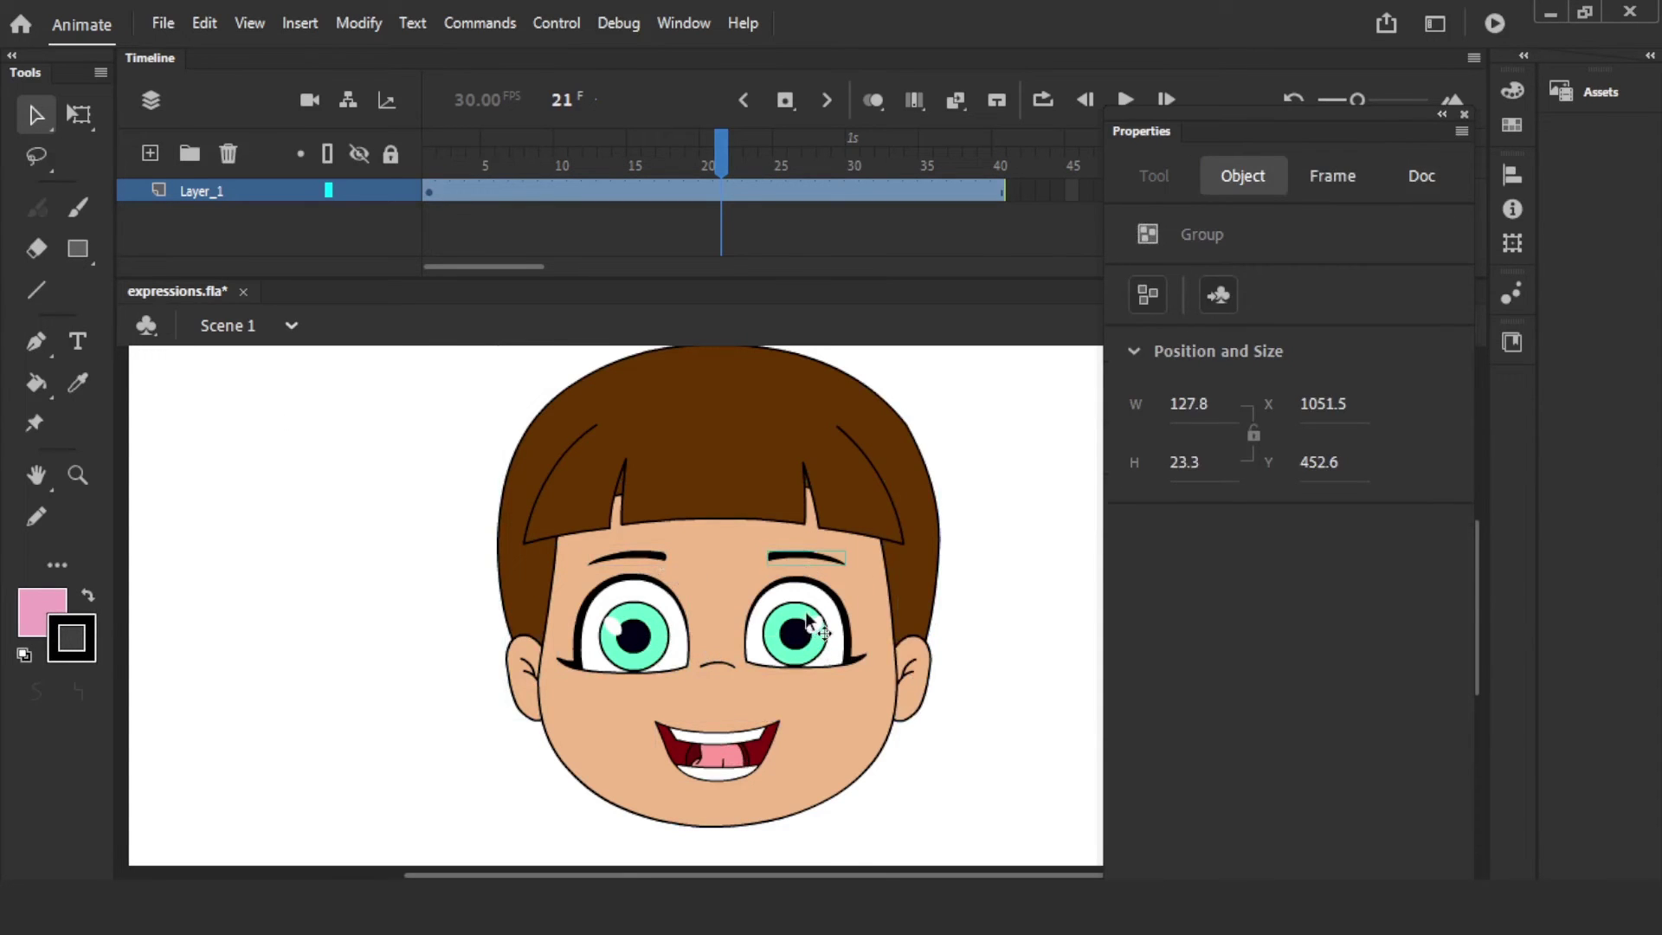
# - Group all the head parts except the eyes, mouth and eyebrows, and send the group behind them
pyautogui.moveTo(408, 370); pyautogui.dragTo(1016, 769)
pyautogui.click(1023, 777)
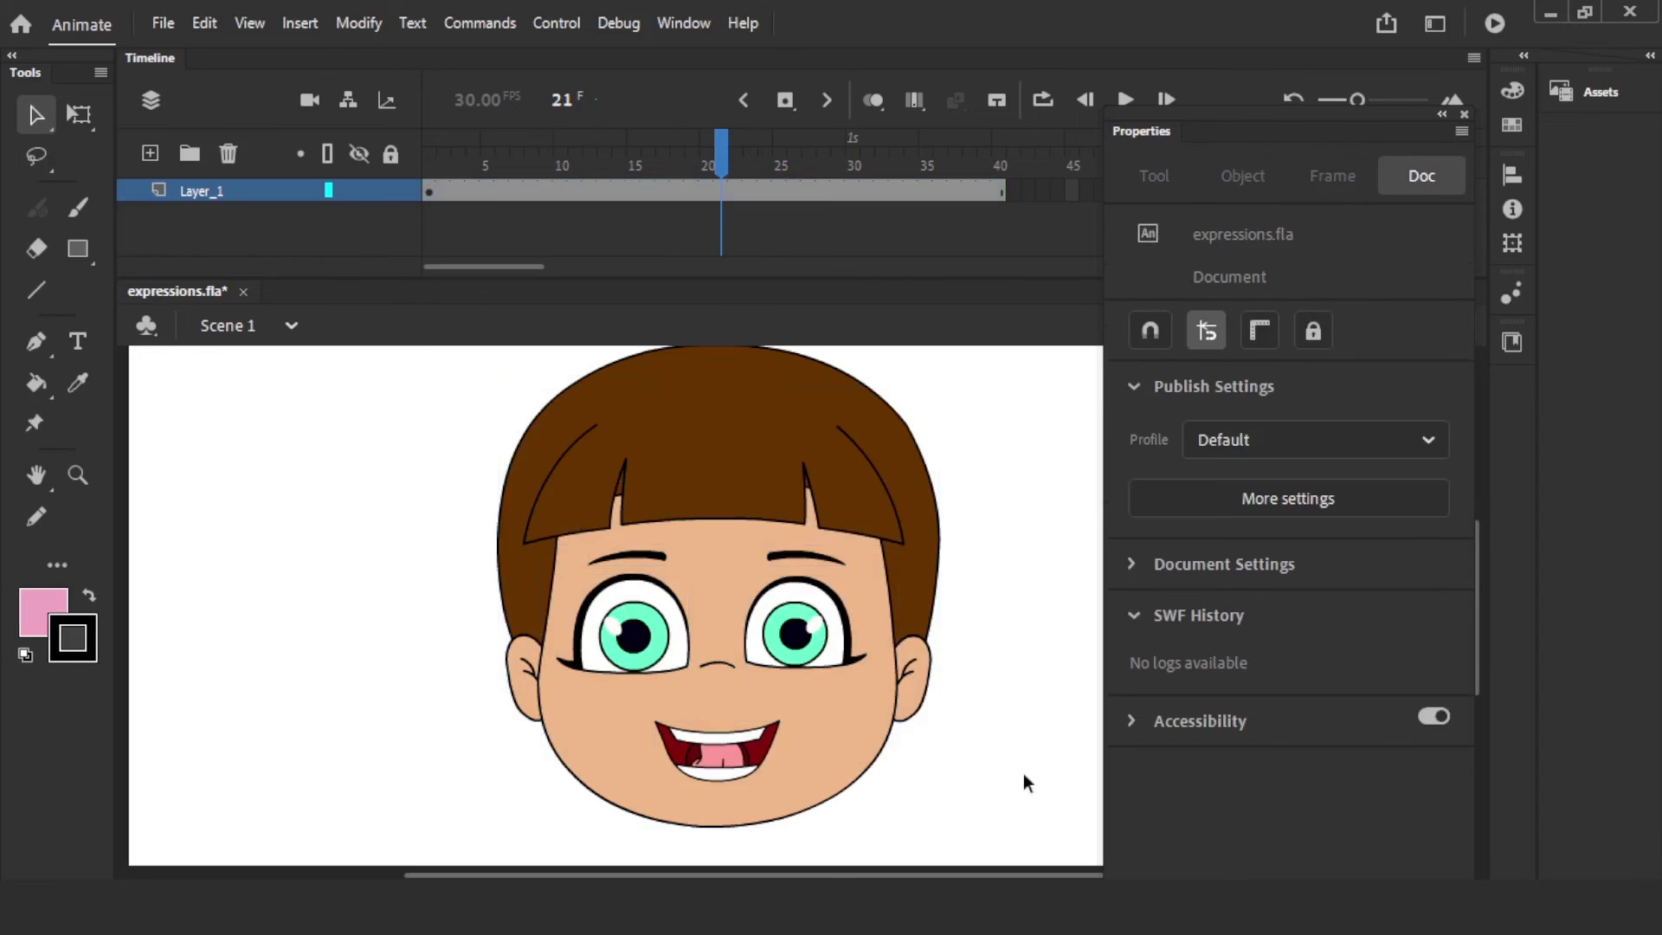
pyautogui.moveTo(408, 371); pyautogui.dragTo(1025, 801)
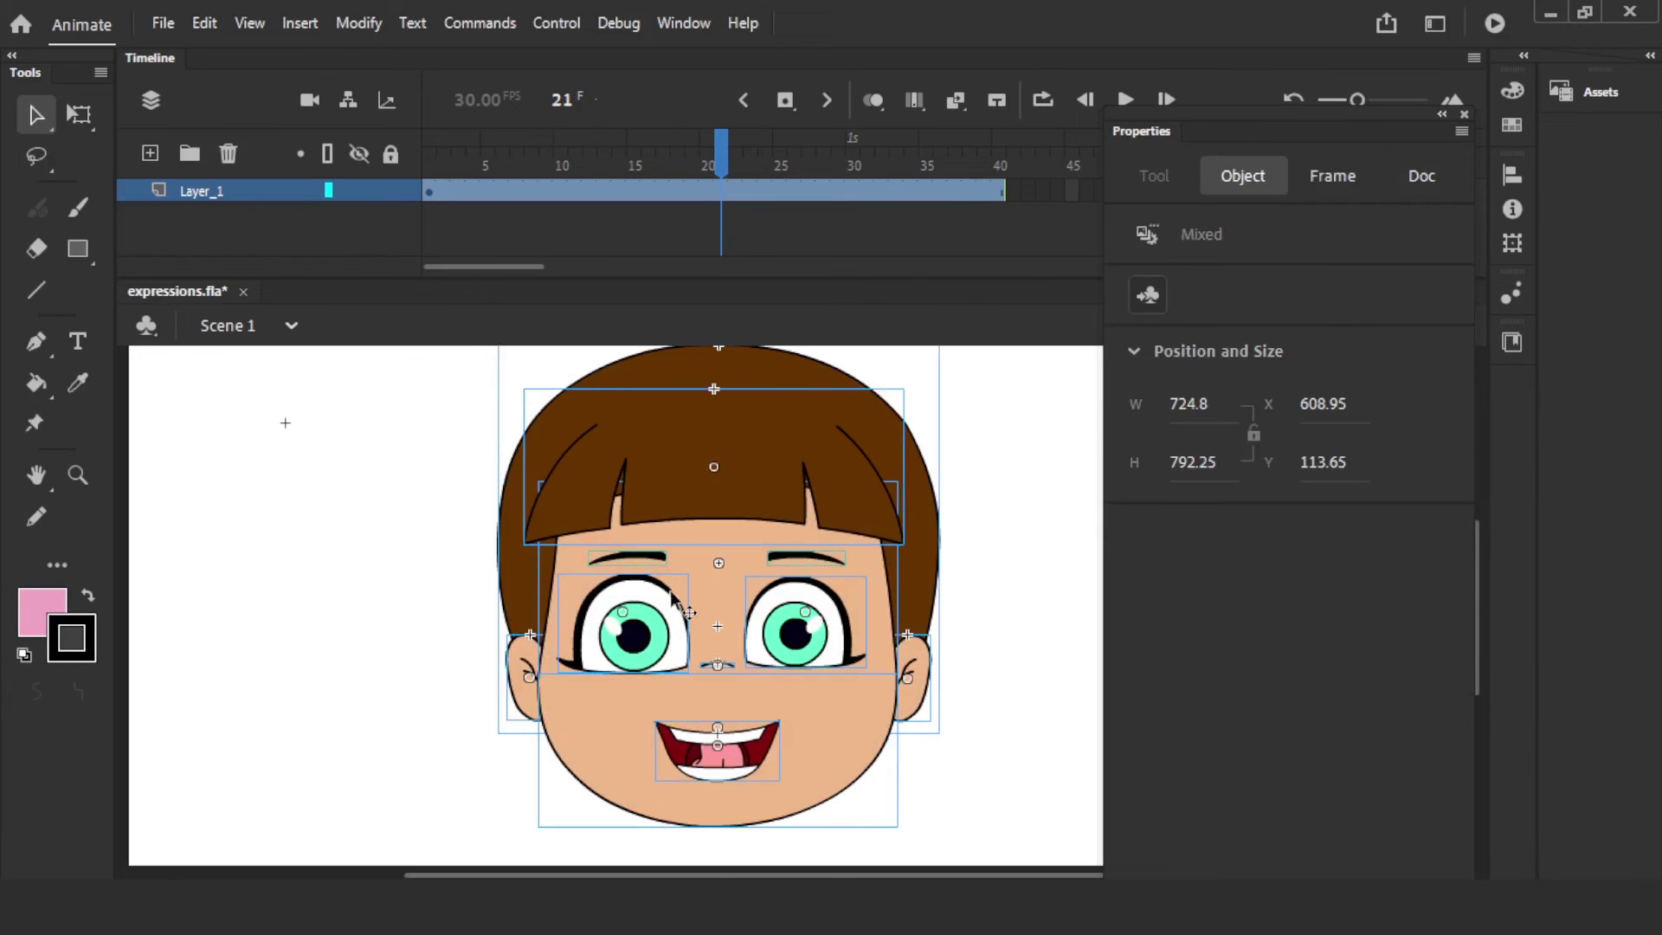
pyautogui.keyDown('shift'); pyautogui.click(645, 640); pyautogui.keyUp('shift')
pyautogui.keyDown('shift'); pyautogui.click(734, 746); pyautogui.keyUp('shift')
pyautogui.keyDown('shift'); pyautogui.click(805, 645); pyautogui.keyUp('shift')
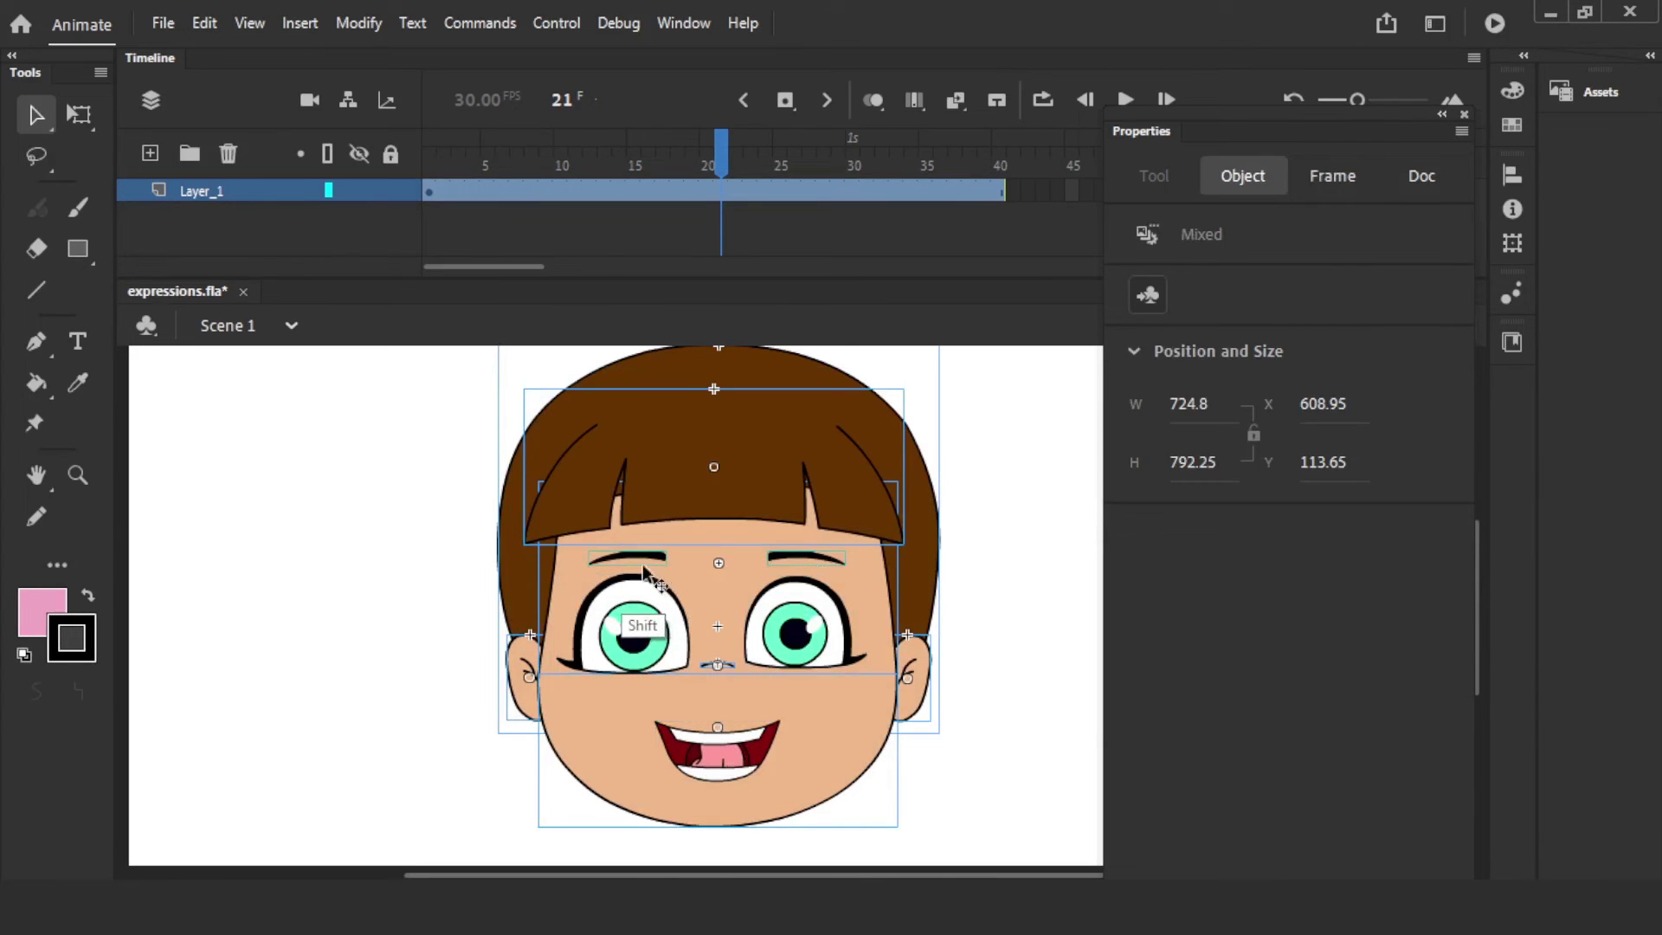
pyautogui.keyDown('shift'); pyautogui.click(643, 567); pyautogui.keyUp('shift')
pyautogui.keyDown('shift'); pyautogui.click(804, 561); pyautogui.keyUp('shift')
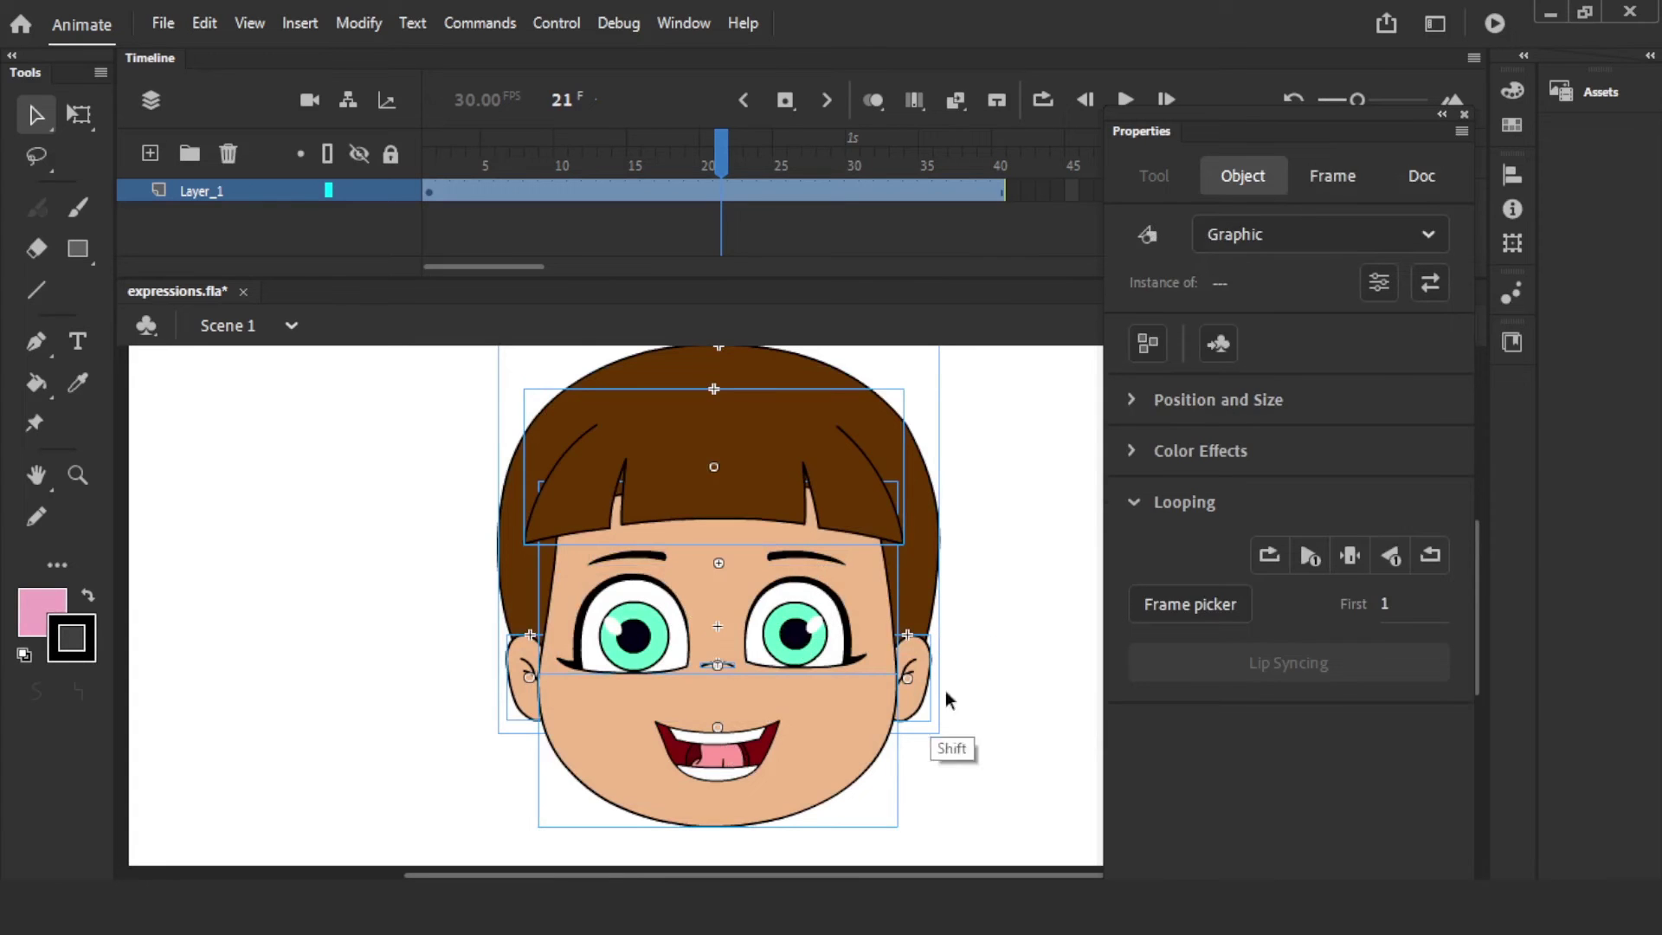
pyautogui.press('ctrl')
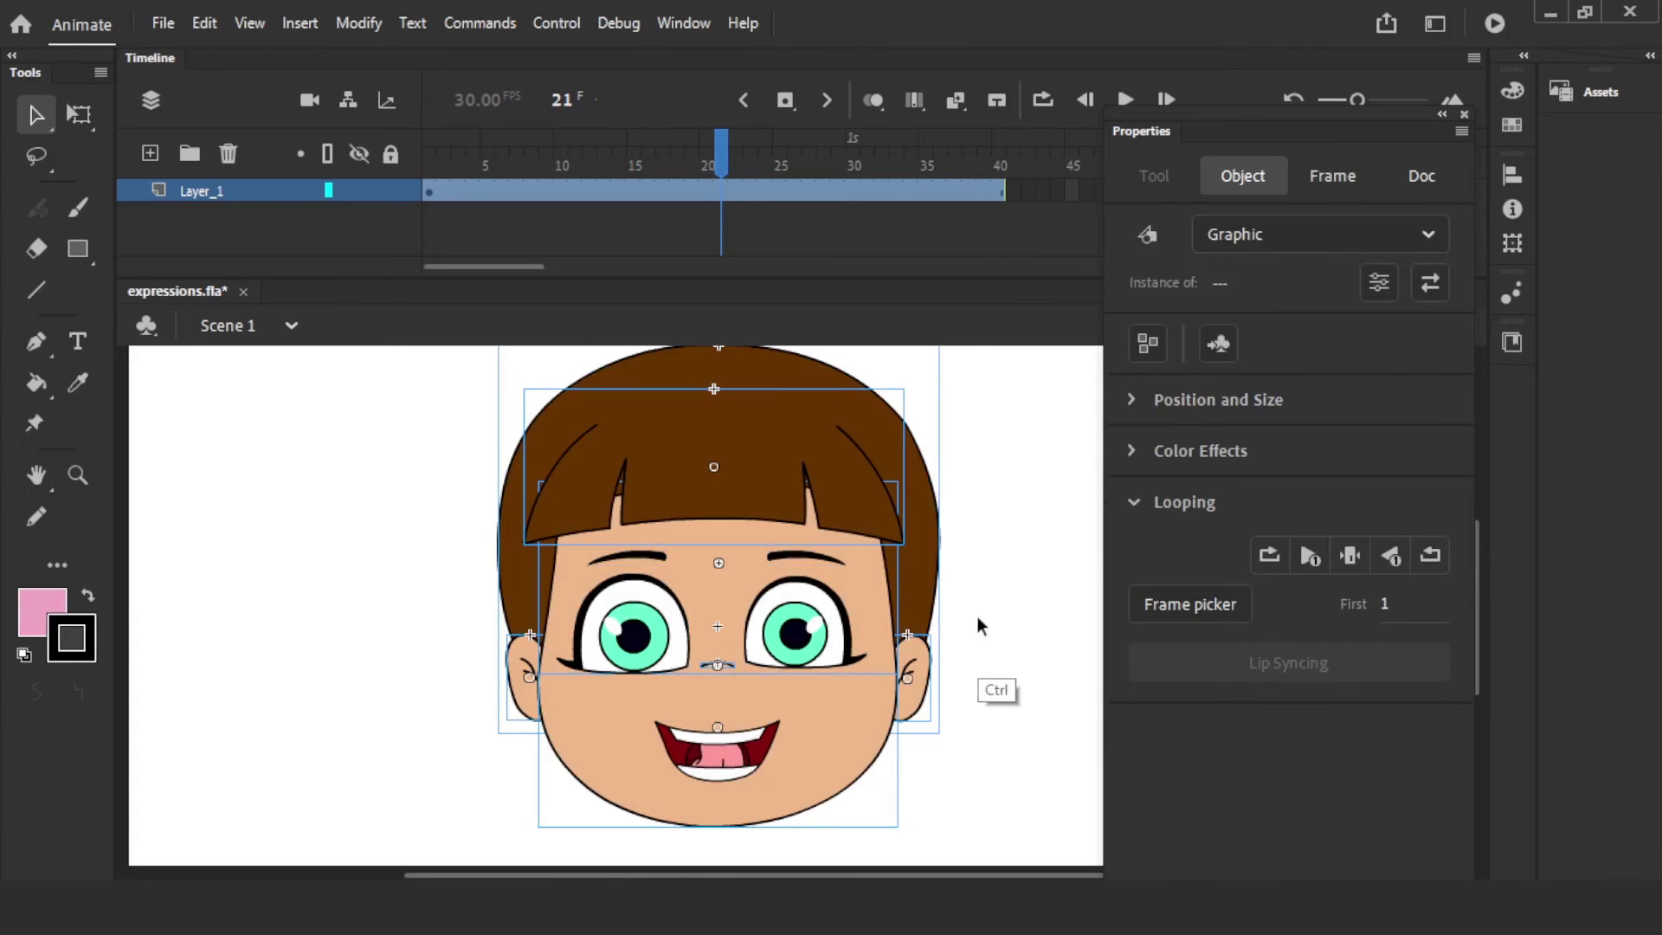
pyautogui.hotkey('ctrl', 'g')
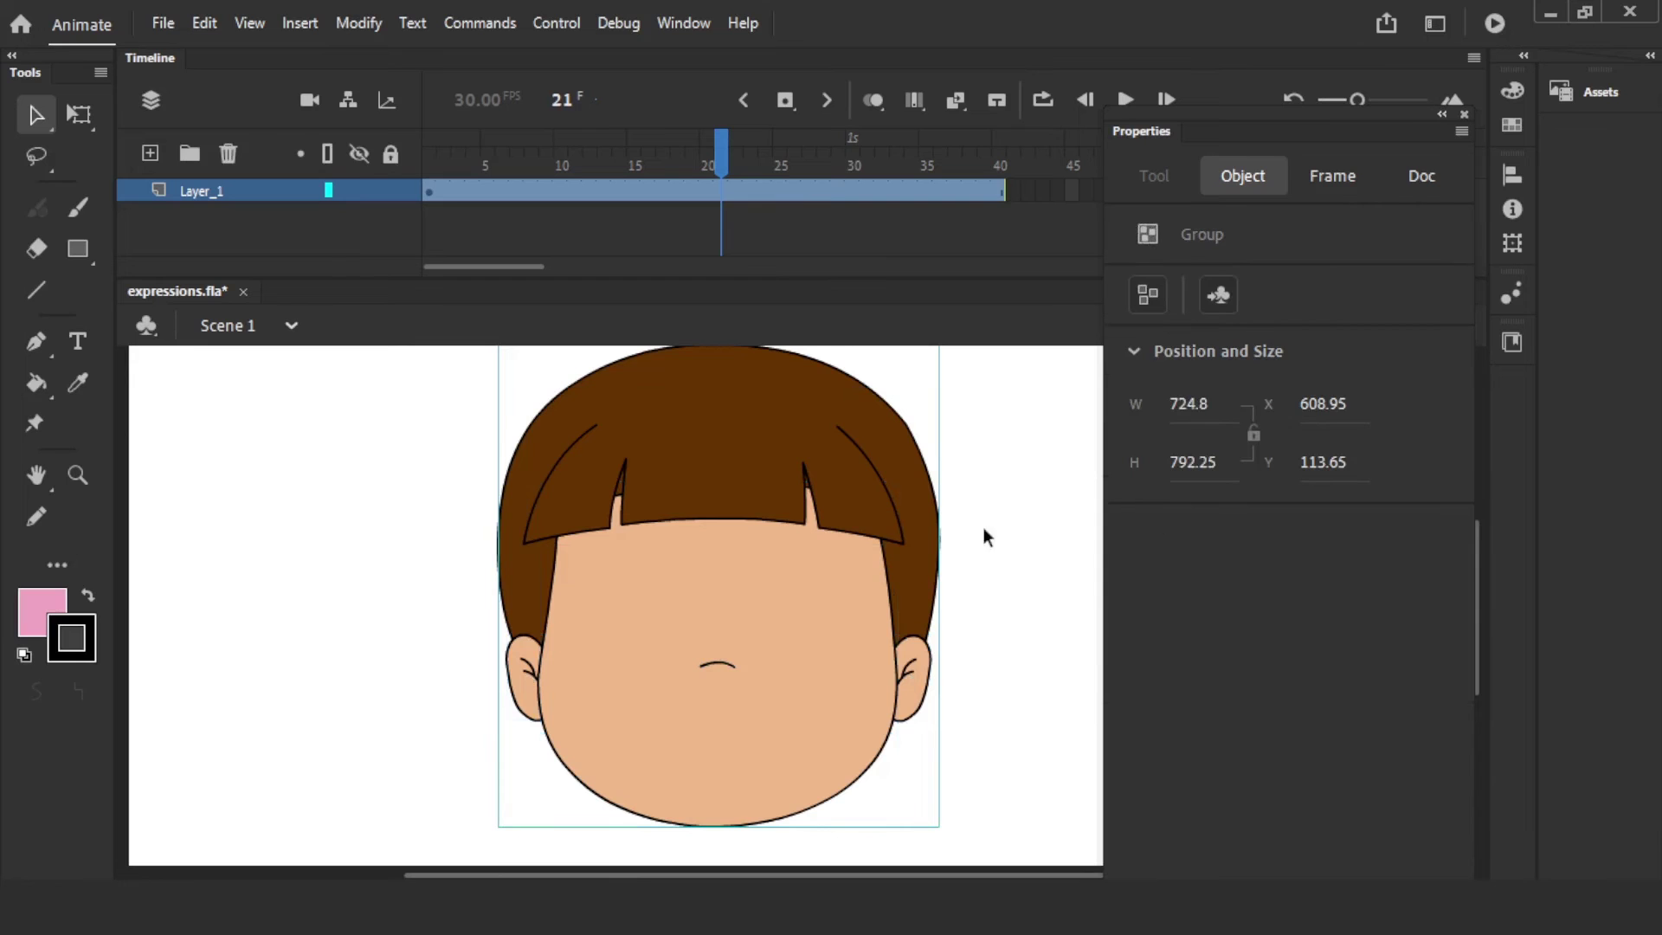
pyautogui.hotkey('ctrl', 'shift', 'Down')
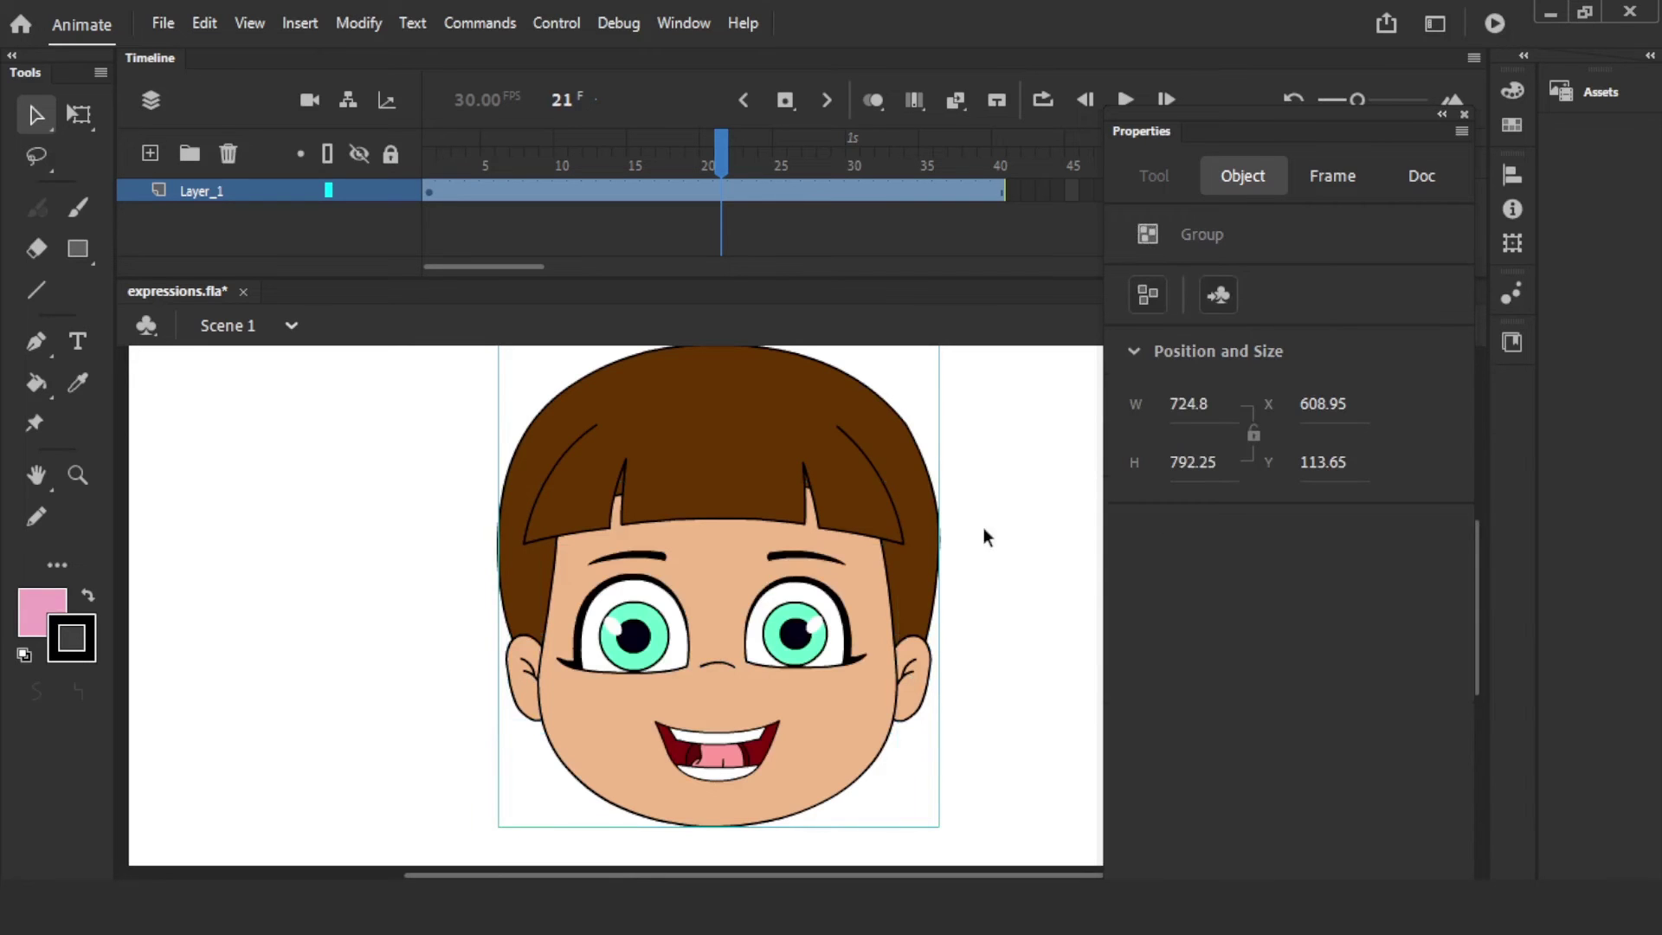
# - Try moving the head group aside and shifting the eyebrows, eyes and mouth separately
pyautogui.click(1010, 564)
pyautogui.moveTo(370, 438); pyautogui.dragTo(1092, 798)
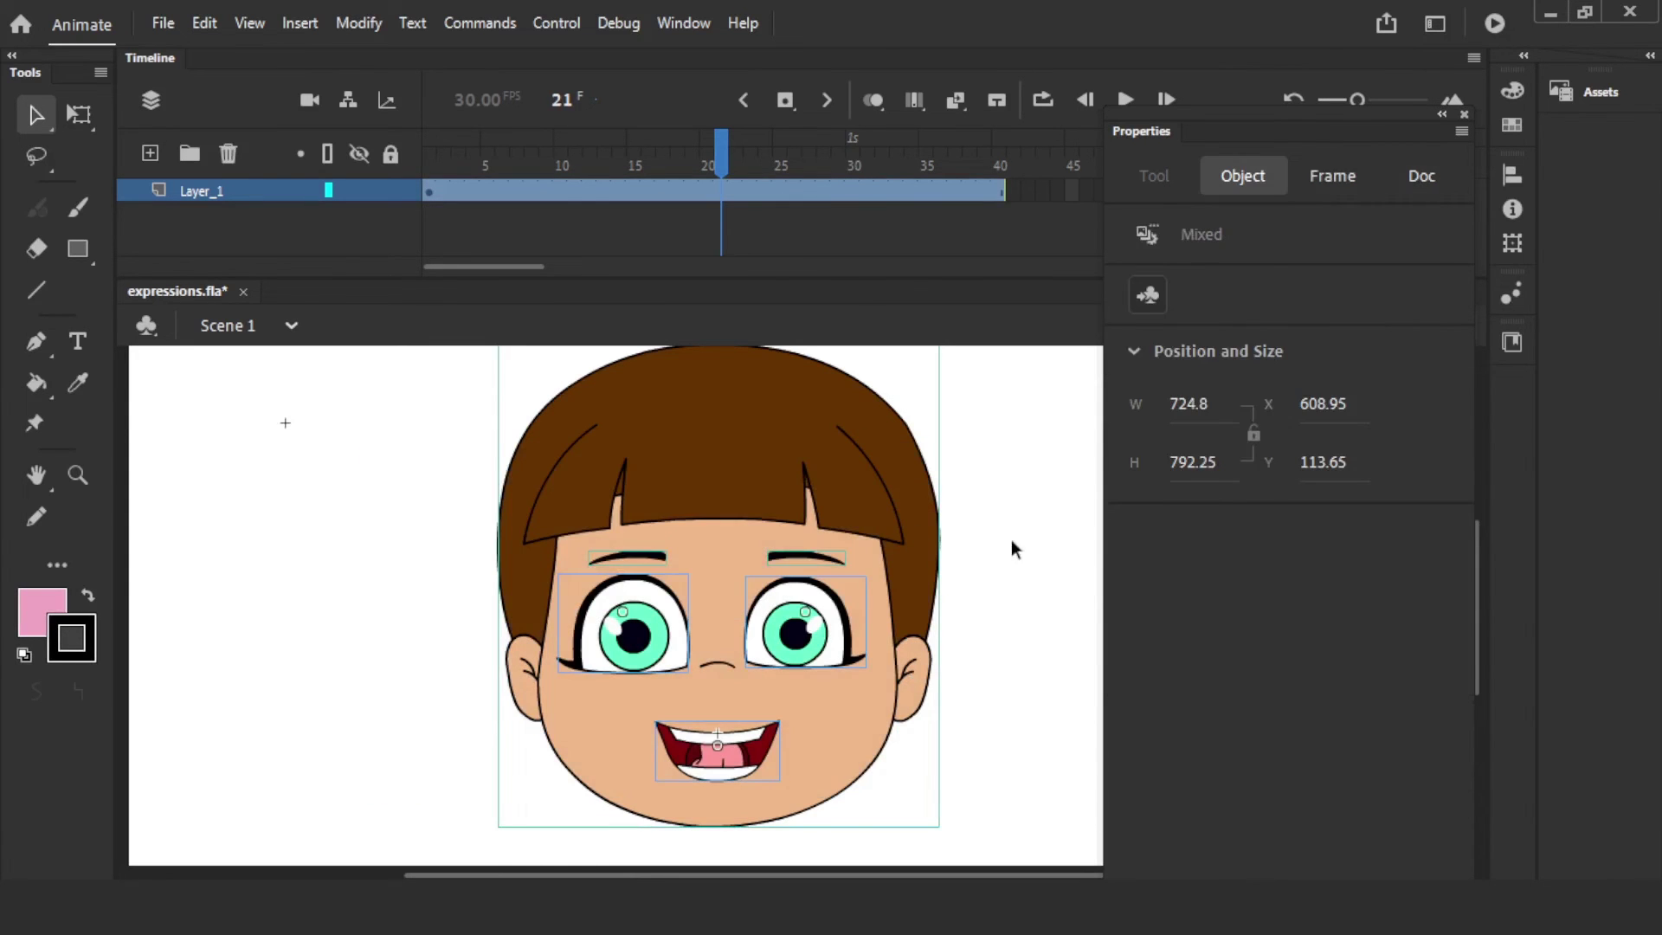
pyautogui.moveTo(879, 495); pyautogui.dragTo(395, 514)
pyautogui.moveTo(665, 558); pyautogui.dragTo(689, 524)
pyautogui.moveTo(792, 559); pyautogui.dragTo(803, 523)
pyautogui.moveTo(662, 653); pyautogui.dragTo(667, 633)
pyautogui.moveTo(793, 634); pyautogui.dragTo(800, 619)
pyautogui.moveTo(747, 736); pyautogui.dragTo(763, 732)
# - Undo the test moves of the head group and the facial parts
pyautogui.hotkey('ctrl', 'z')
pyautogui.hotkey('ctrl', 'z')
pyautogui.hotkey('ctrl', 'z')
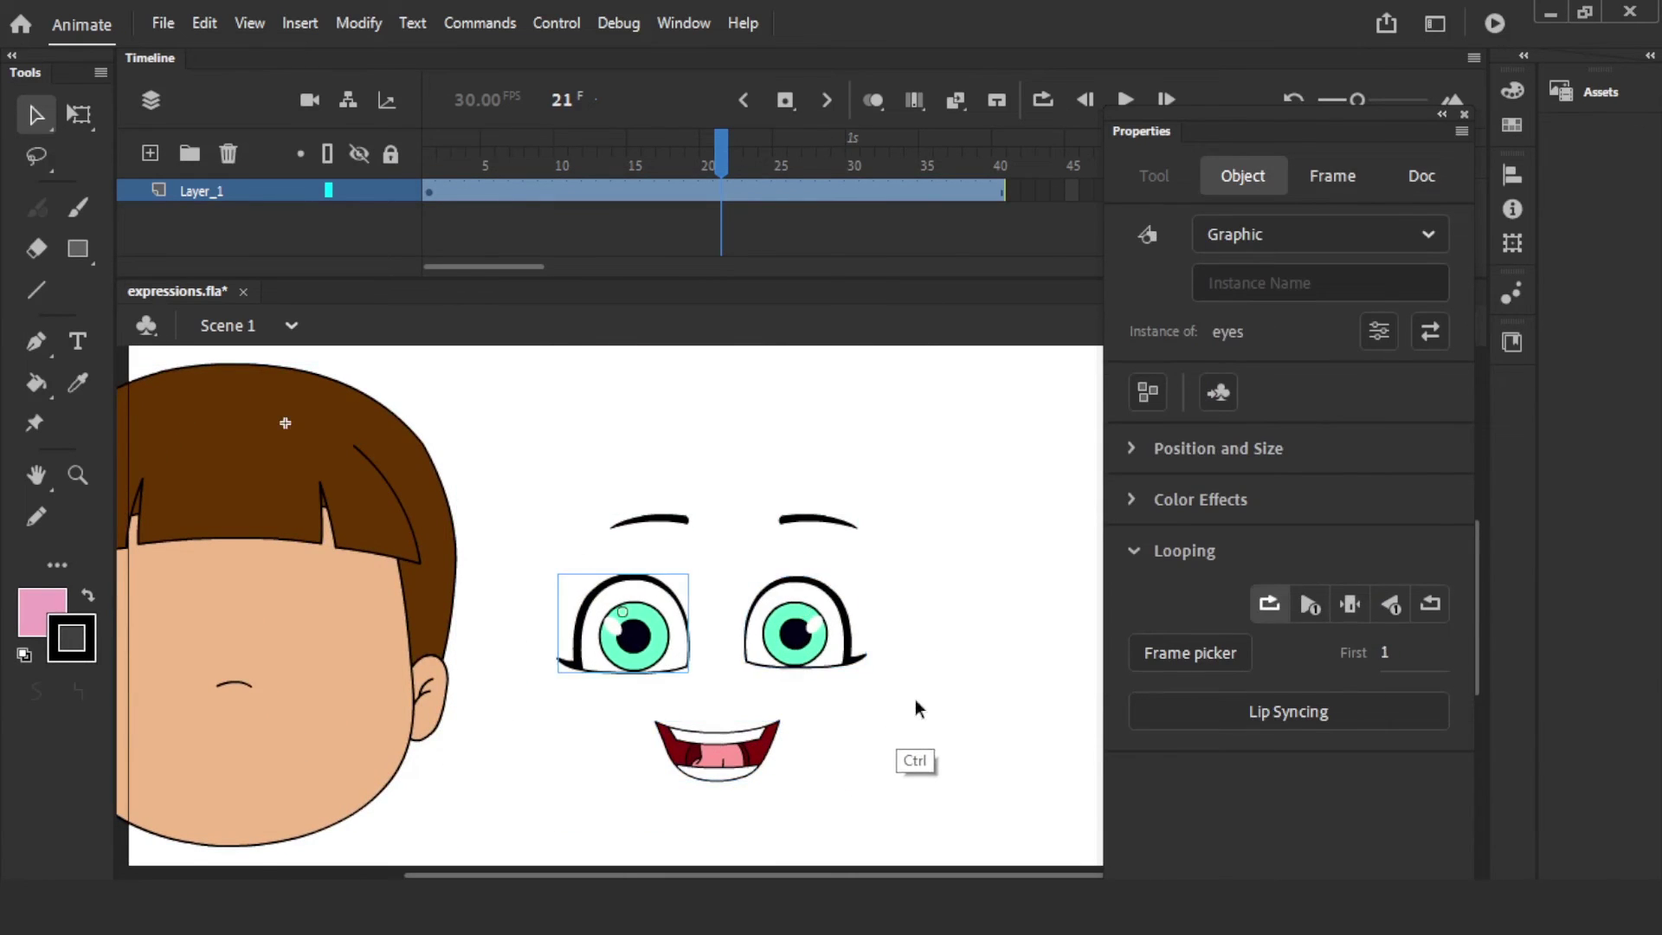
pyautogui.hotkey('ctrl', 'z')
pyautogui.hotkey('ctrl', 'z')
pyautogui.hotkey('ctrl', 'z')
pyautogui.hotkey('ctrl', 'z')
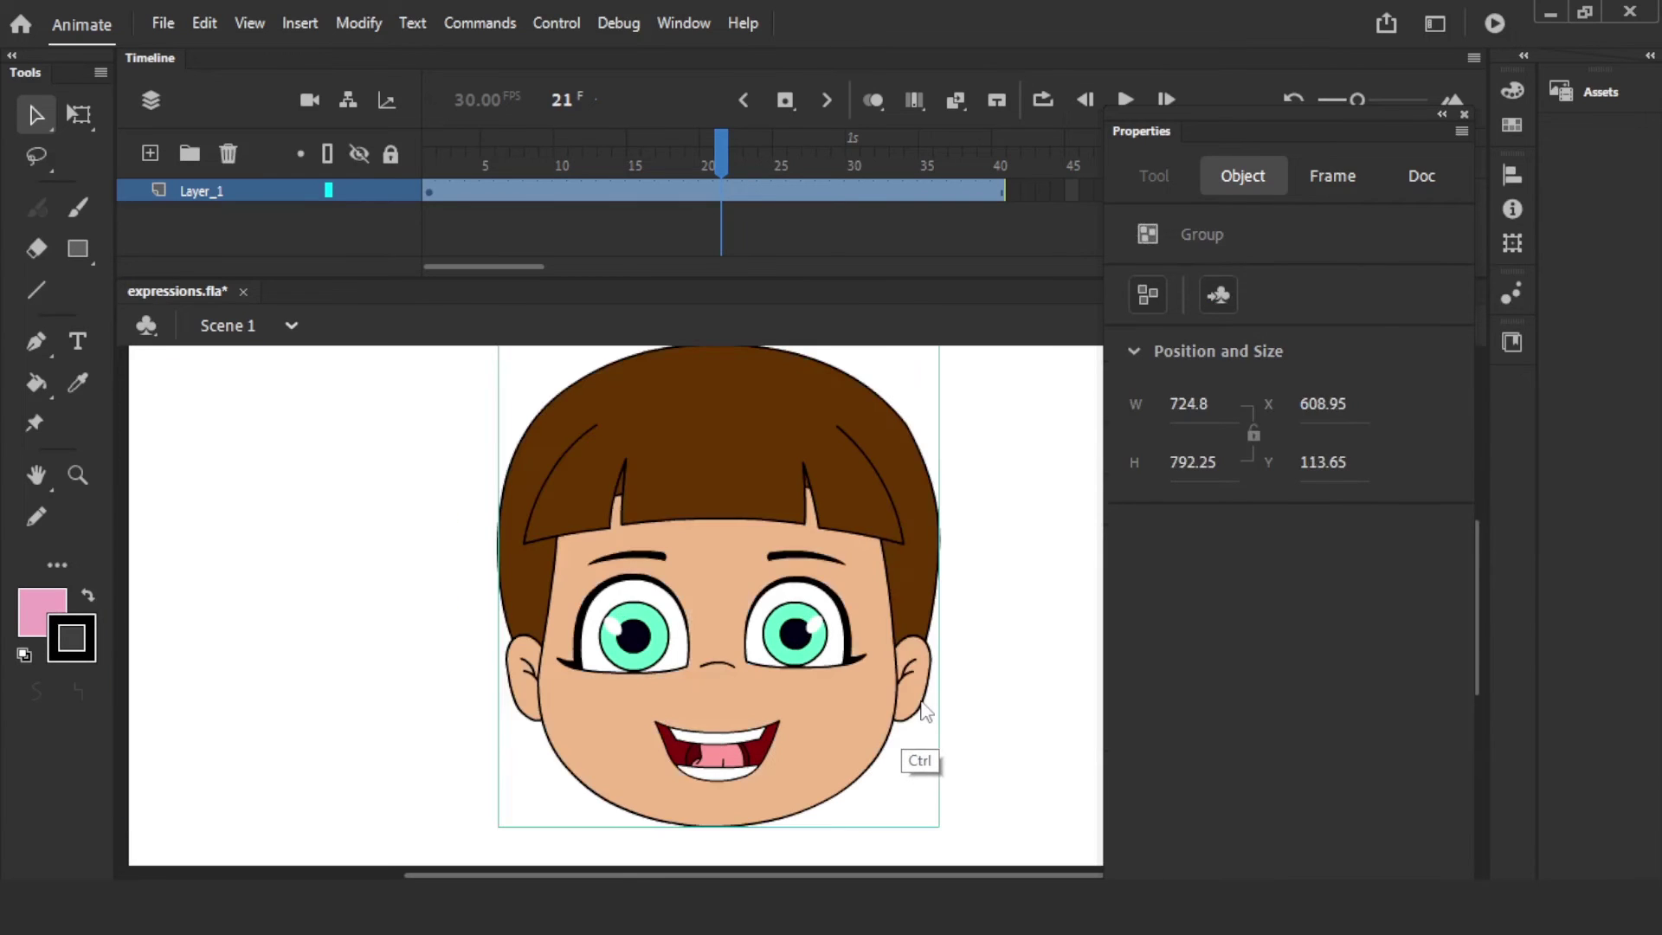
# - Distribute the head group, eyebrows, eyes and mouth to separate layers, and enlarge the timeline to show all the layers
pyautogui.click(975, 605)
pyautogui.moveTo(366, 418); pyautogui.dragTo(995, 821)
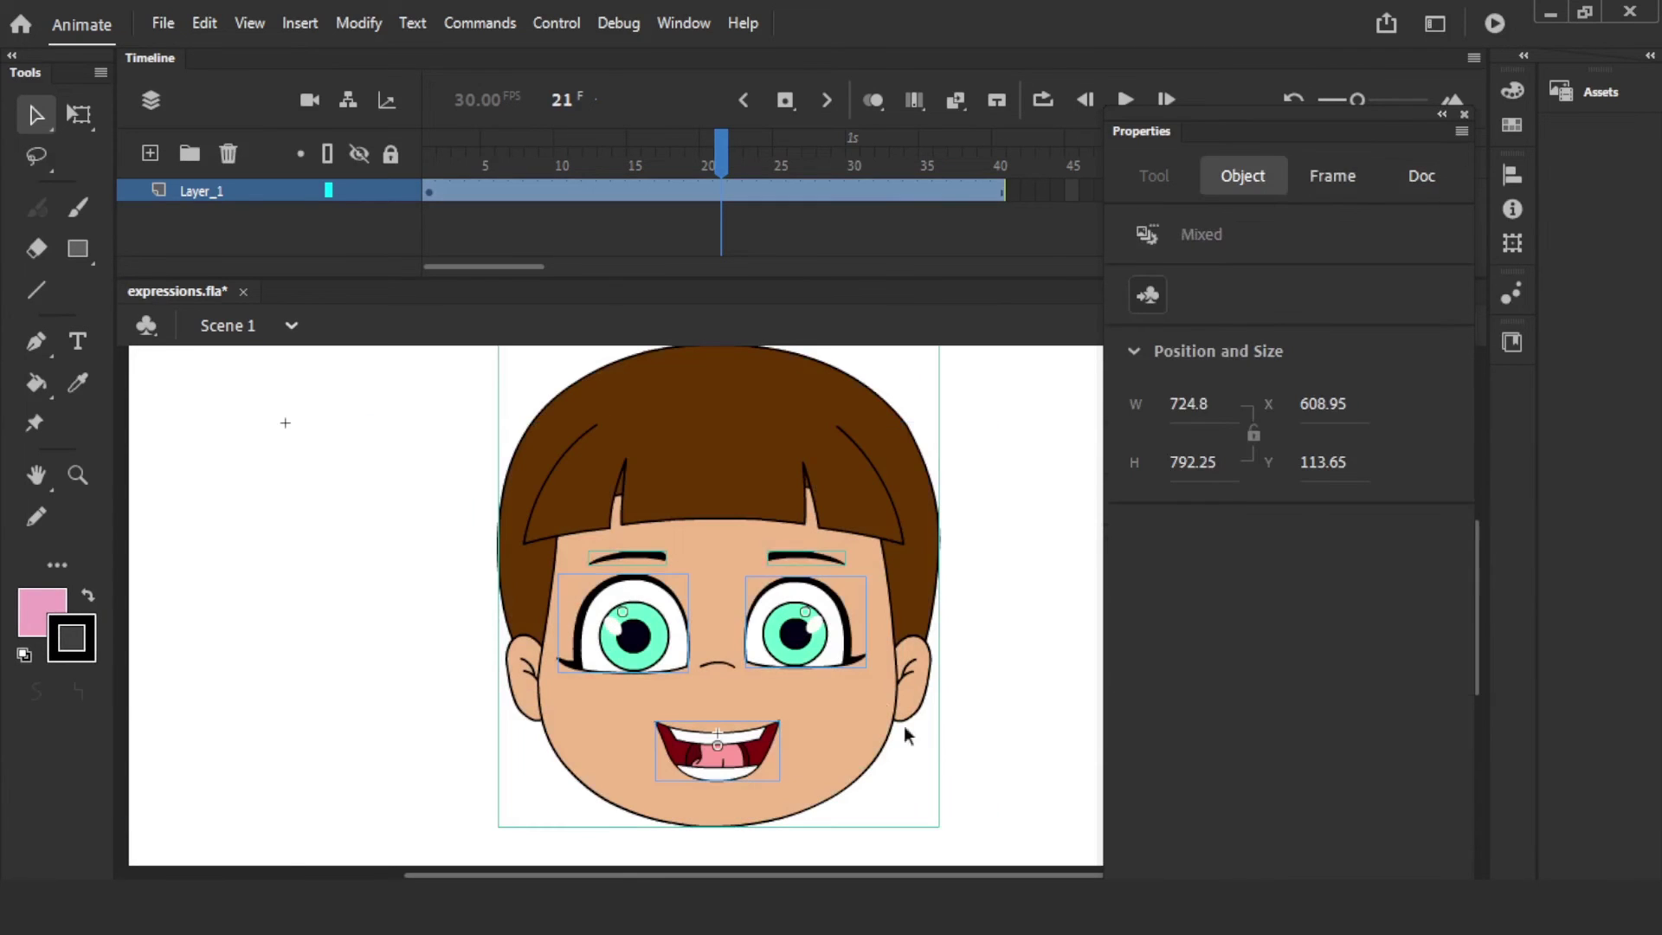
pyautogui.rightClick(738, 474)
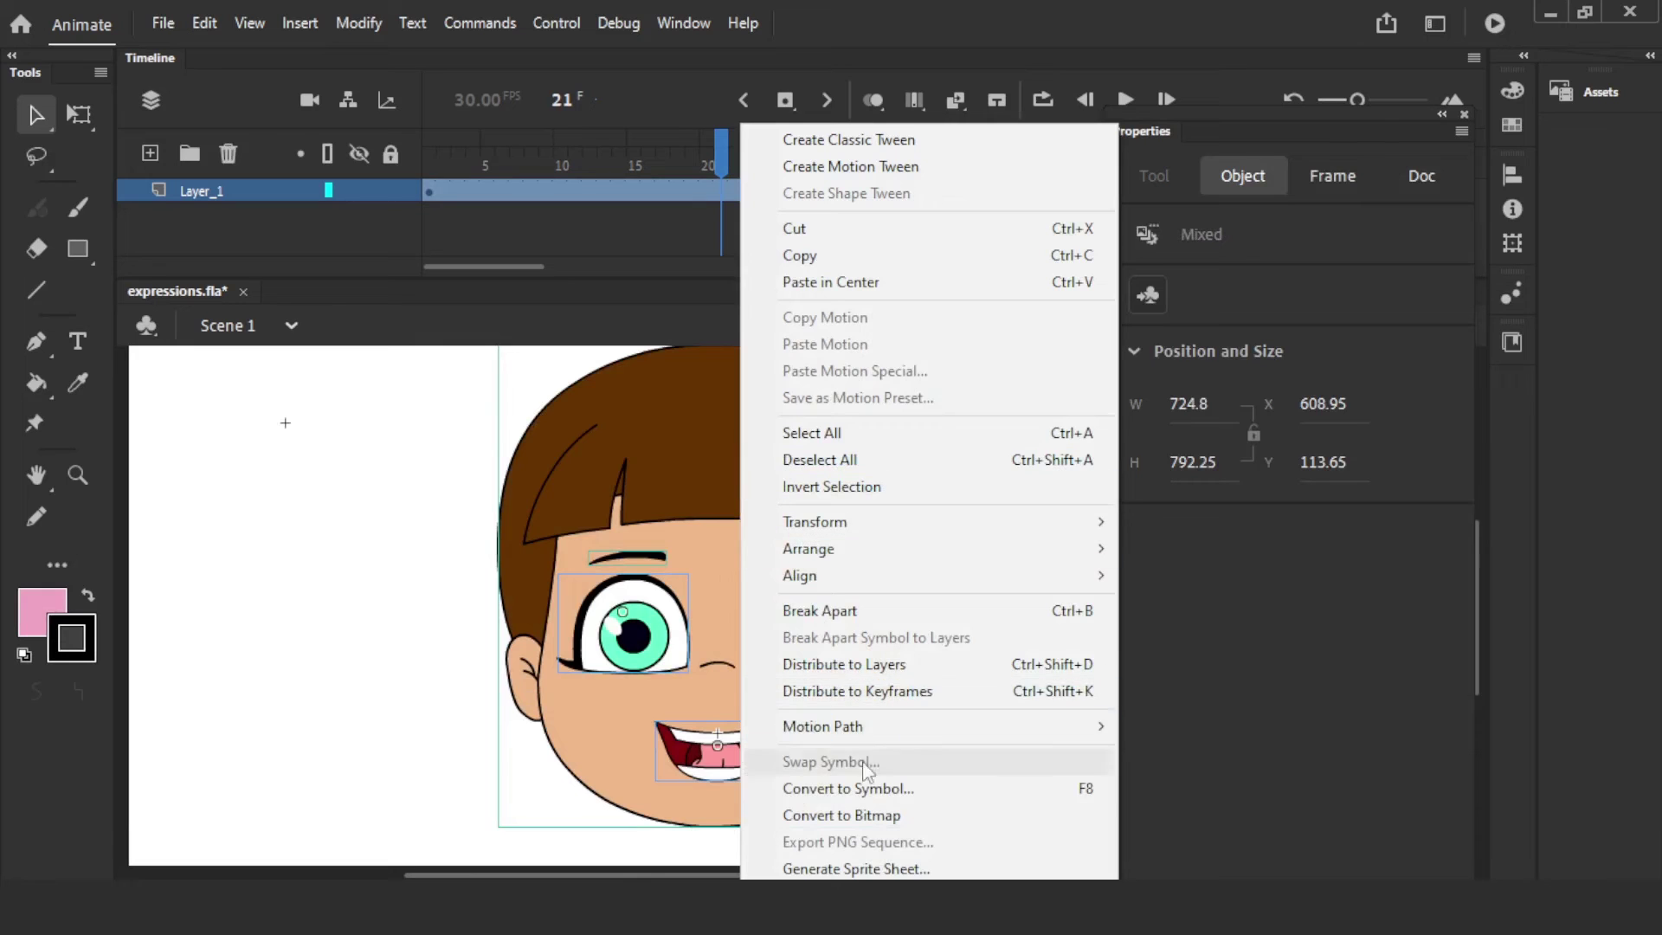
pyautogui.click(876, 665)
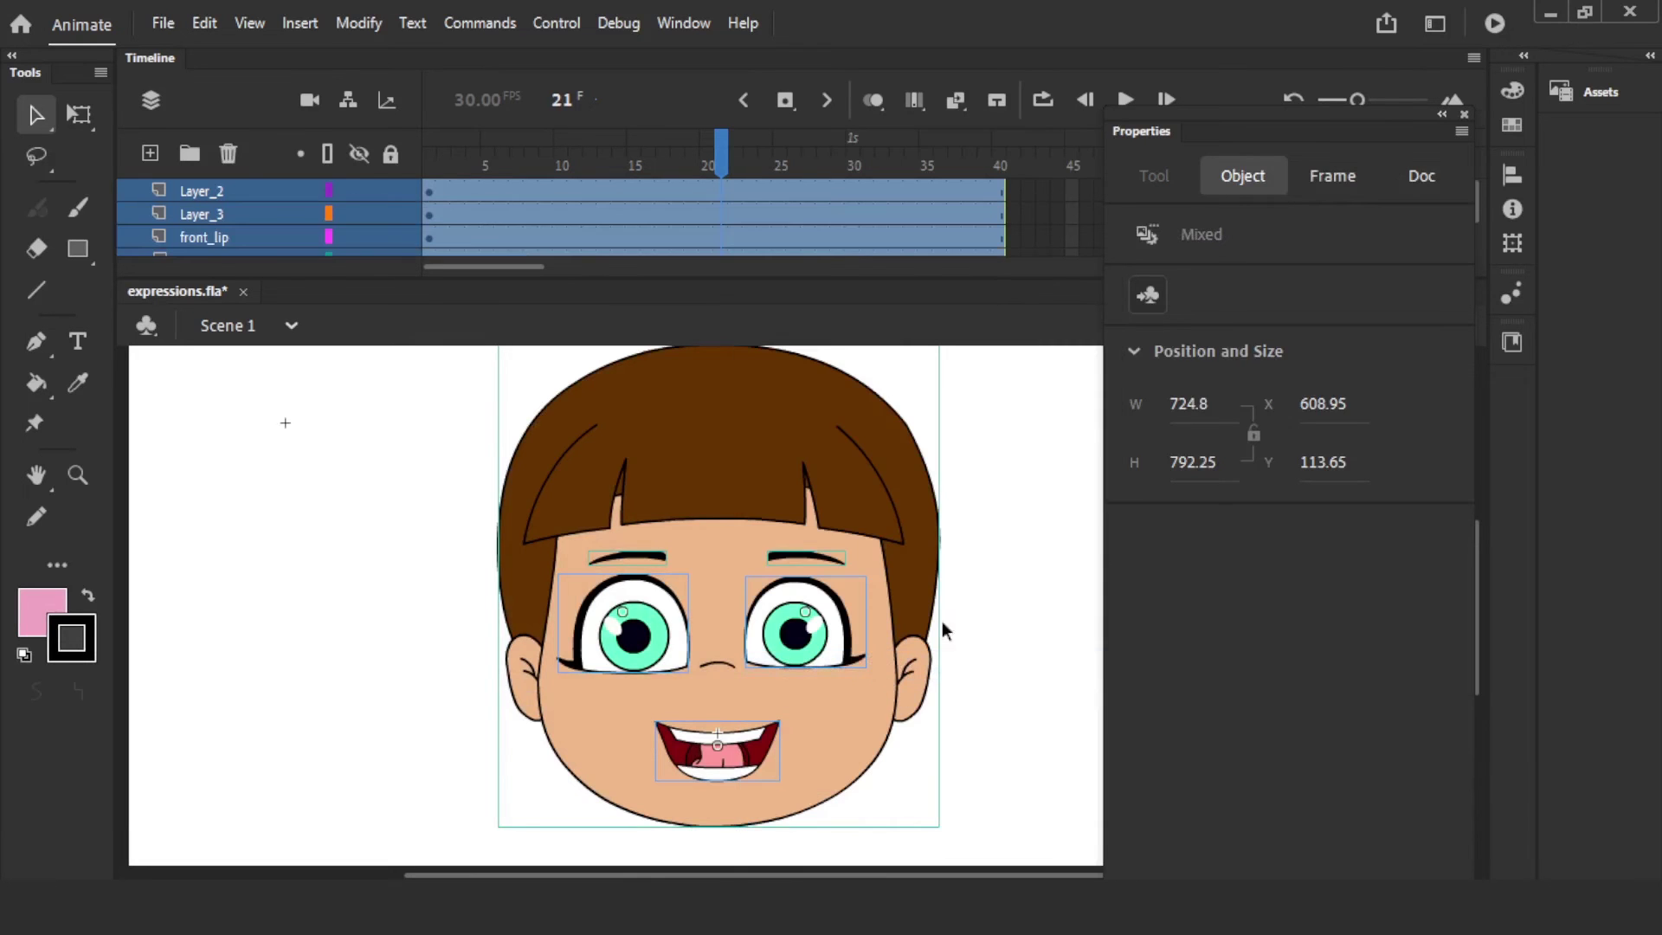
pyautogui.click(966, 582)
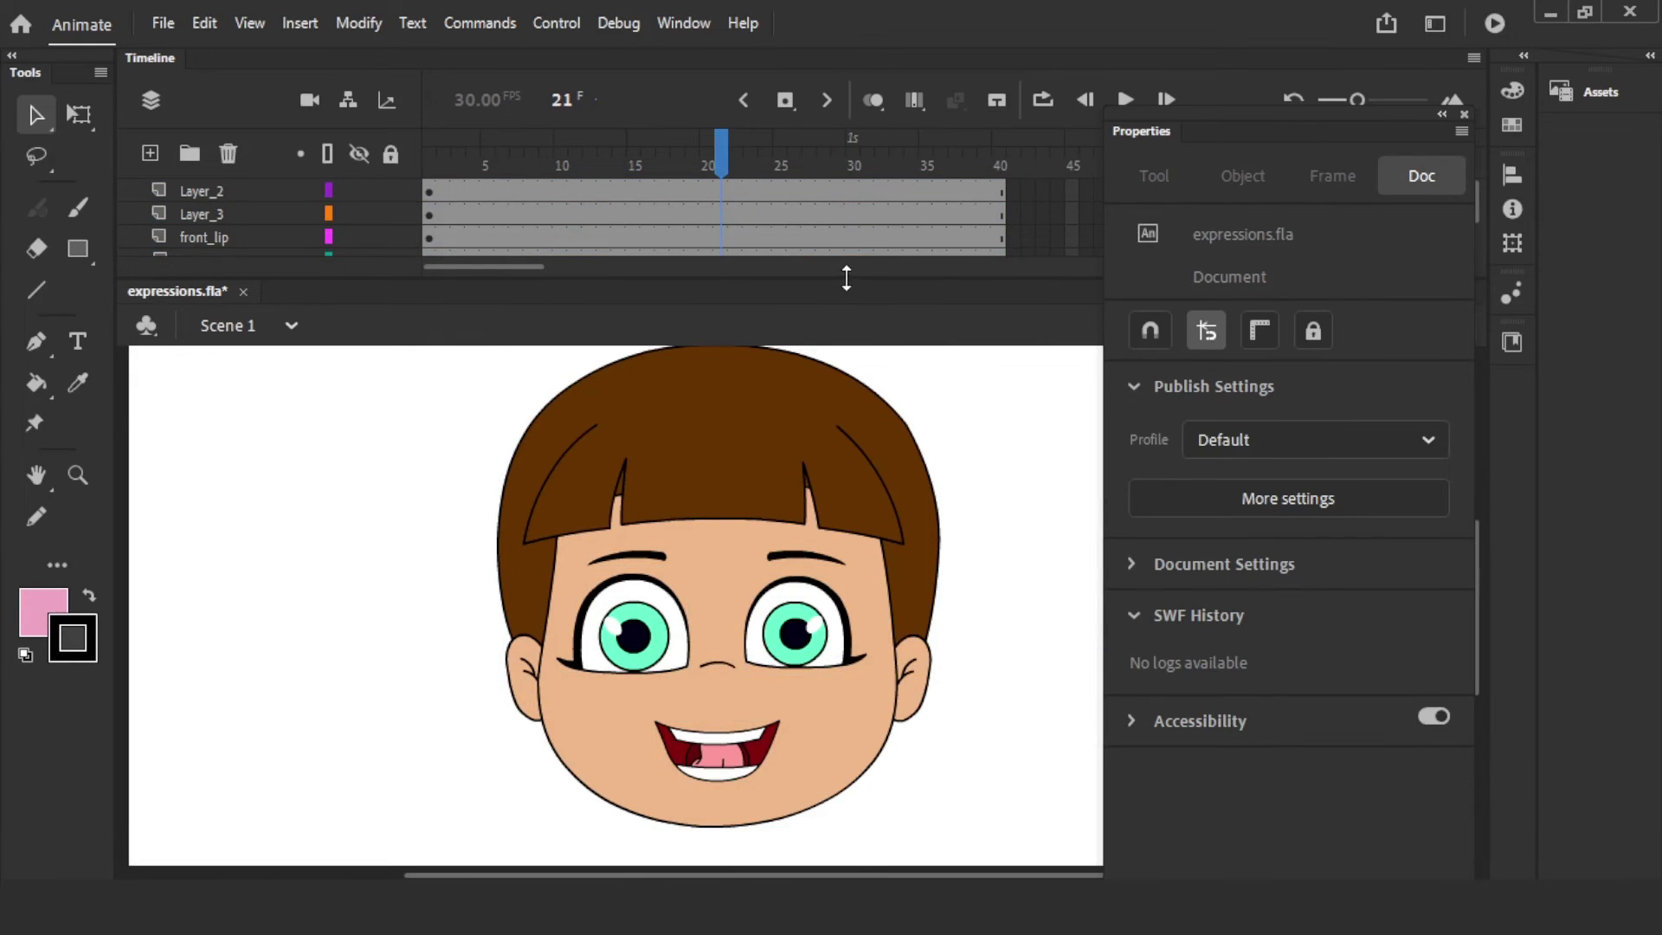
pyautogui.moveTo(847, 278); pyautogui.dragTo(845, 353)
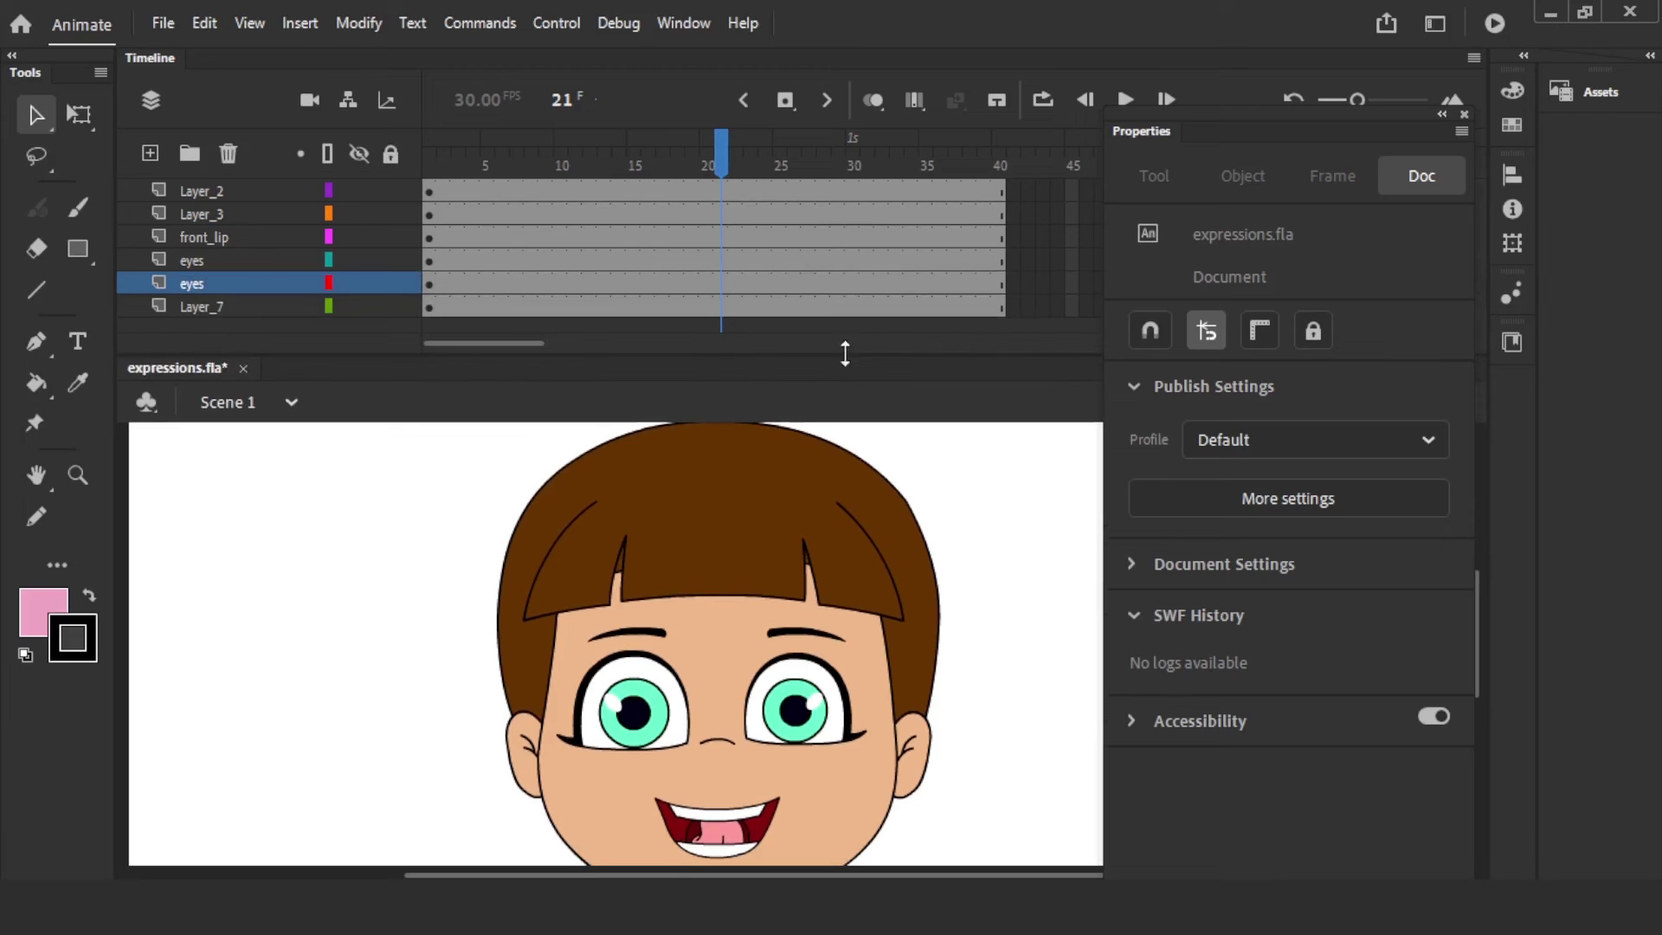
# - Hide and show each layer in turn to check which part it holds, and lock the head layer, Layer_7
pyautogui.click(360, 304)
pyautogui.click(360, 305)
pyautogui.click(359, 283)
pyautogui.click(359, 285)
pyautogui.click(362, 260)
pyautogui.click(359, 259)
pyautogui.click(360, 235)
pyautogui.click(360, 235)
pyautogui.click(362, 214)
pyautogui.click(360, 213)
pyautogui.click(362, 190)
pyautogui.click(361, 186)
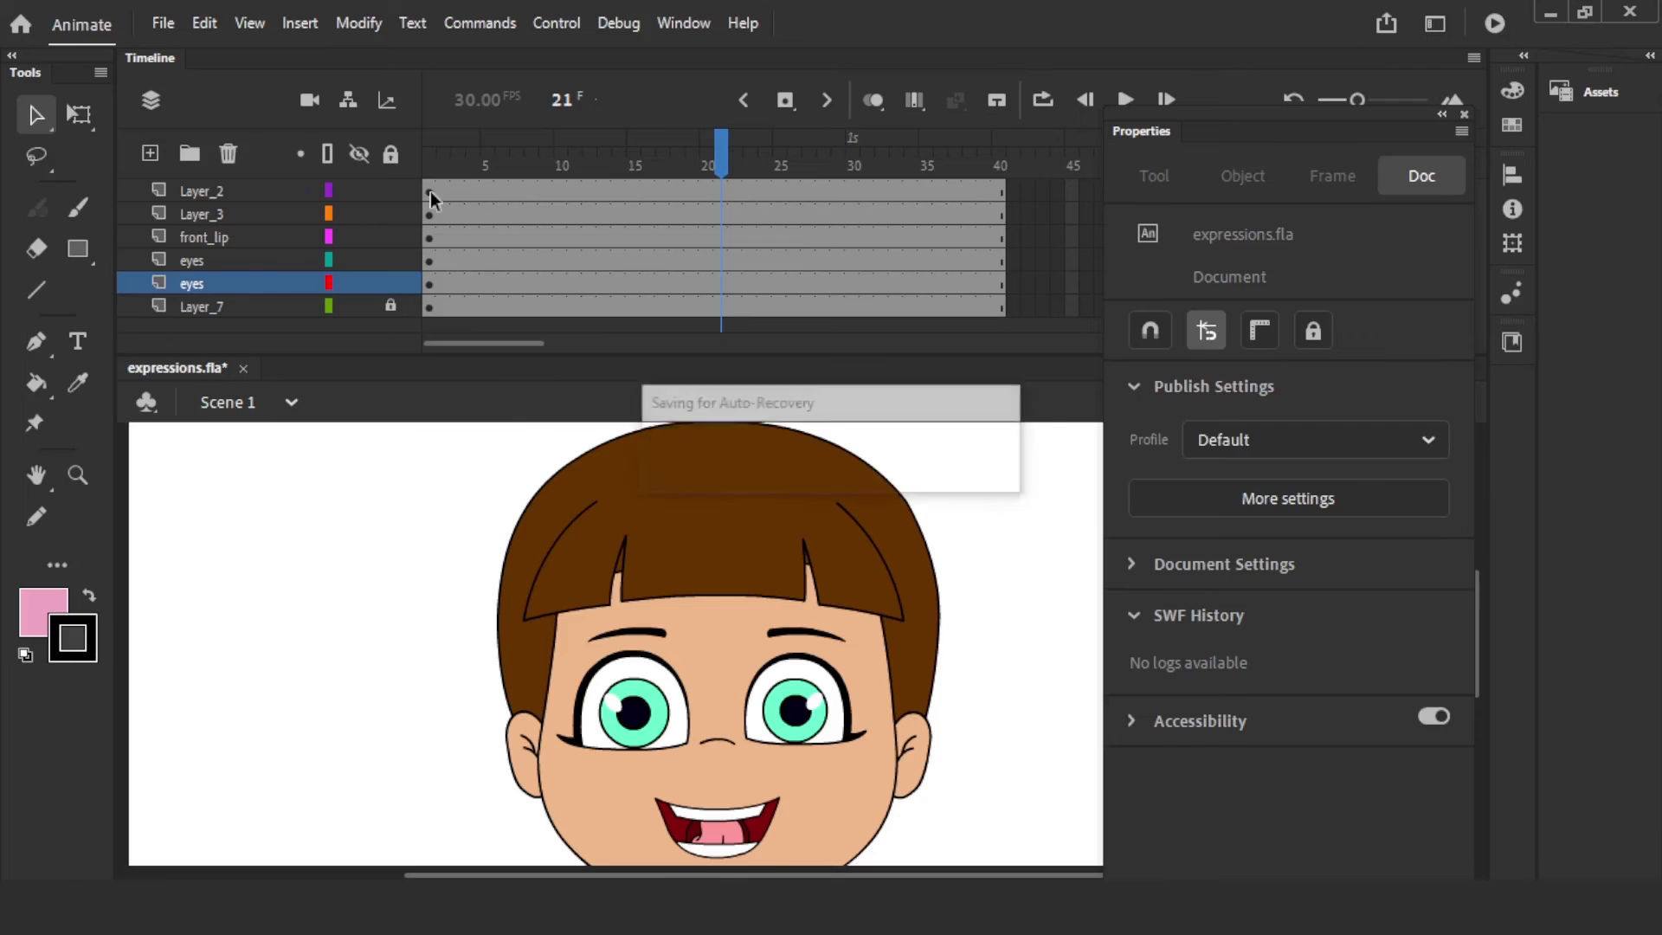
# - Inspect the eye's looping settings and the frames inside the eyes symbol, and play back the blink in Scene 1
pyautogui.moveTo(546, 163); pyautogui.dragTo(443, 162)
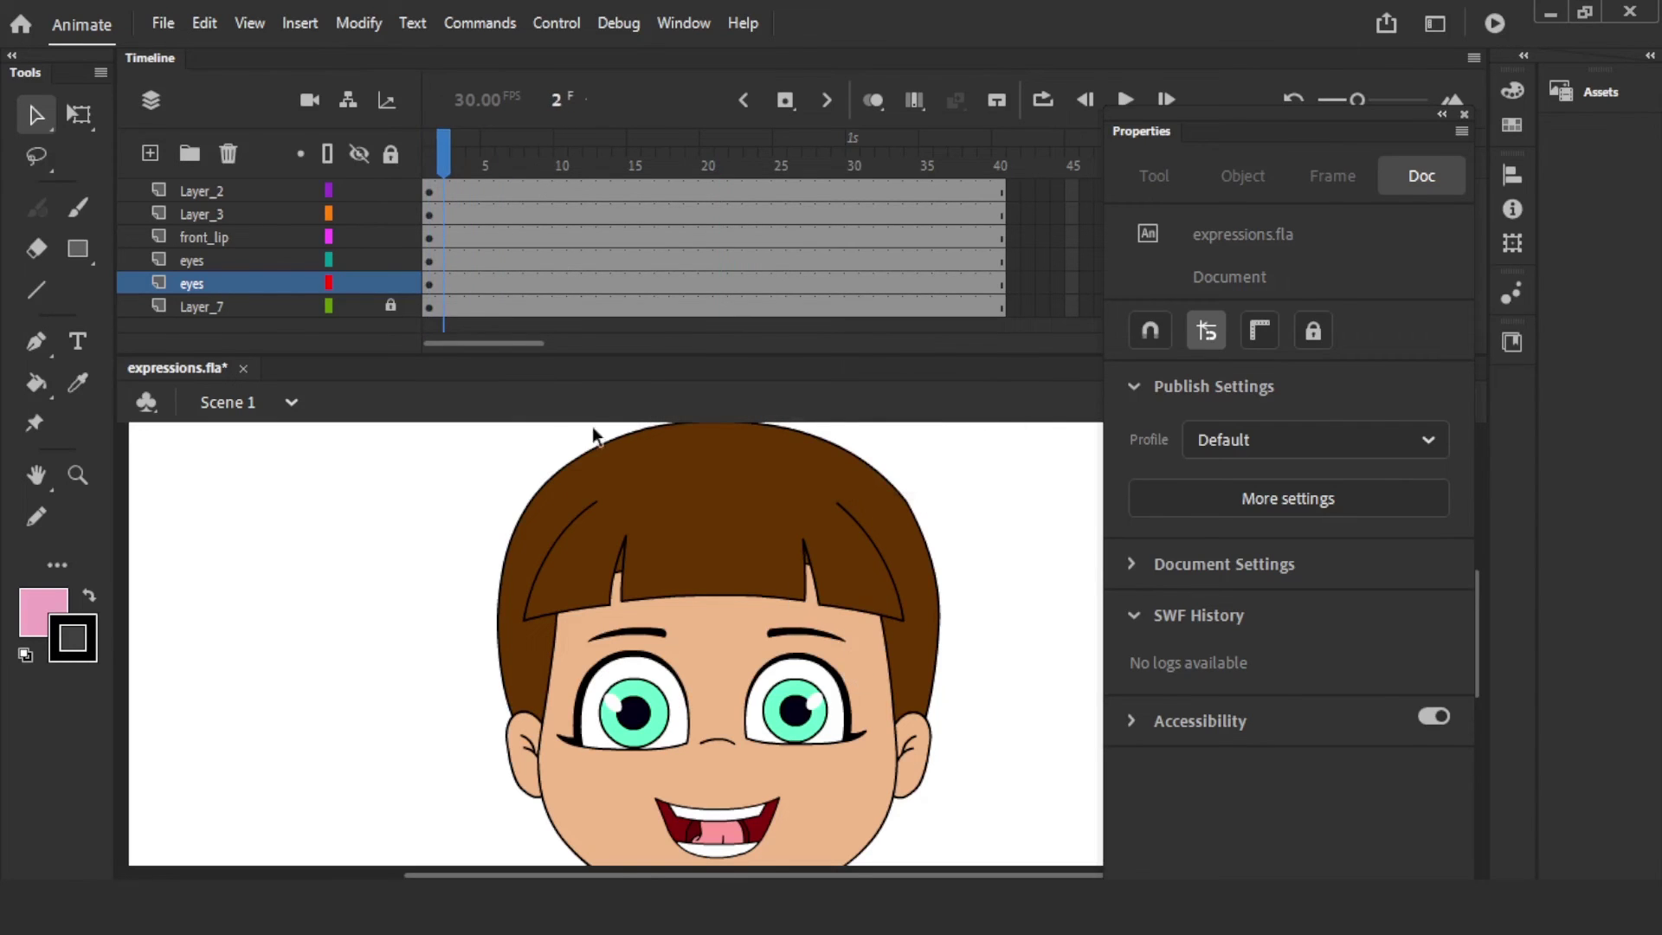
pyautogui.click(430, 284)
pyautogui.click(659, 713)
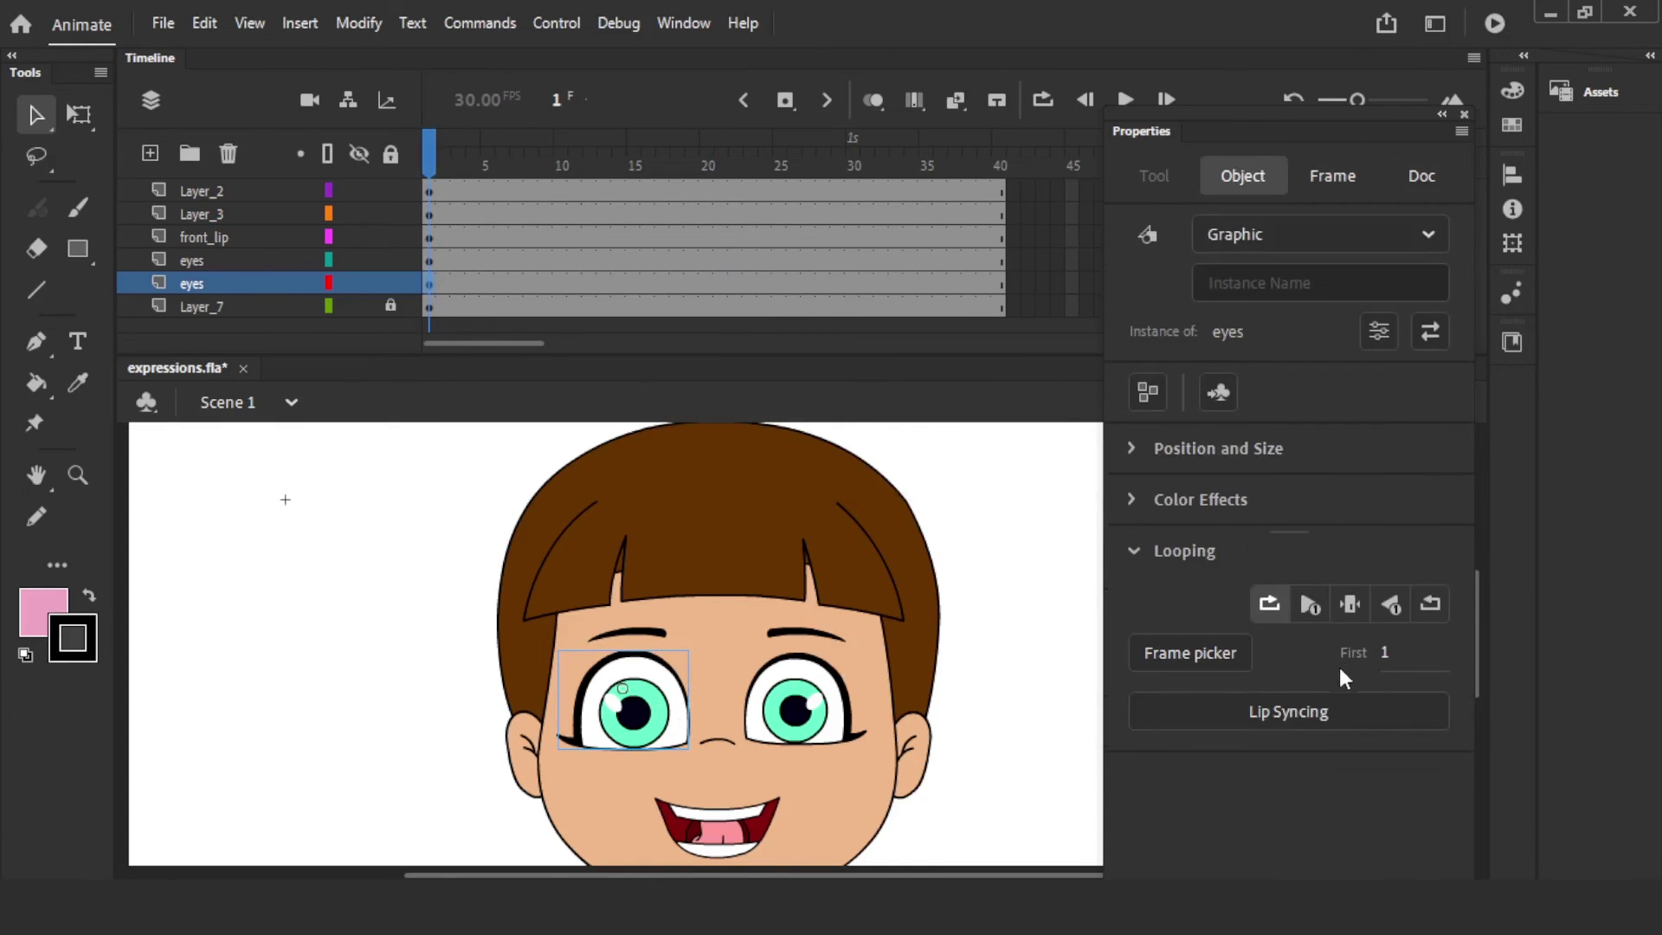
pyautogui.doubleClick(663, 720)
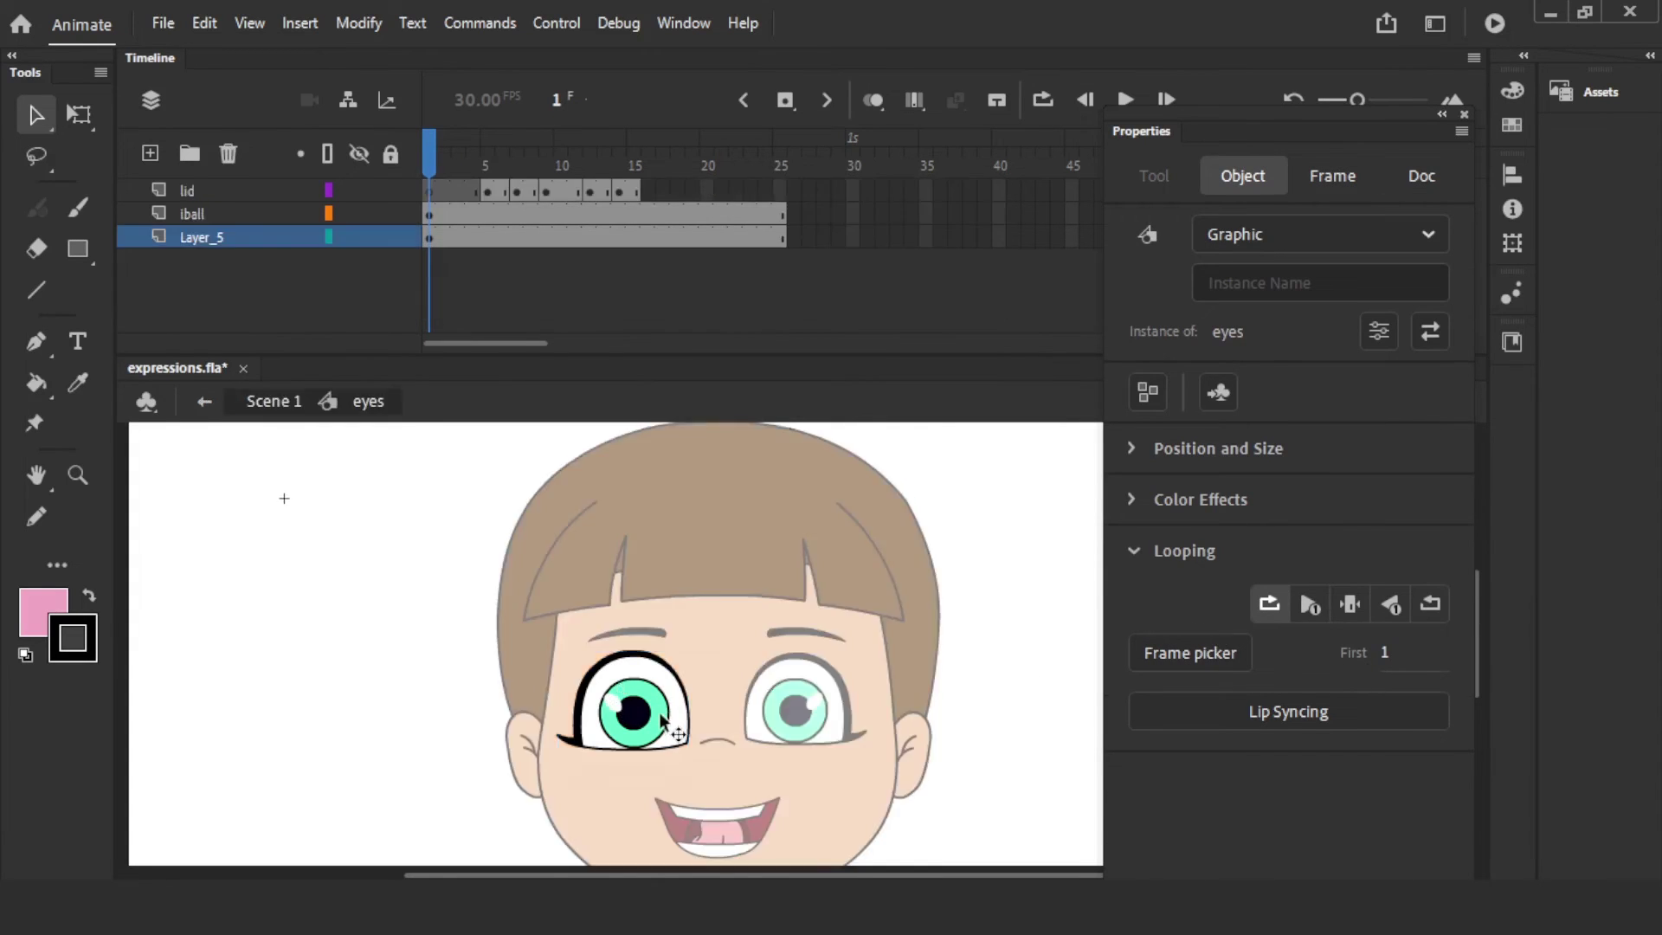
pyautogui.moveTo(481, 162); pyautogui.dragTo(691, 165)
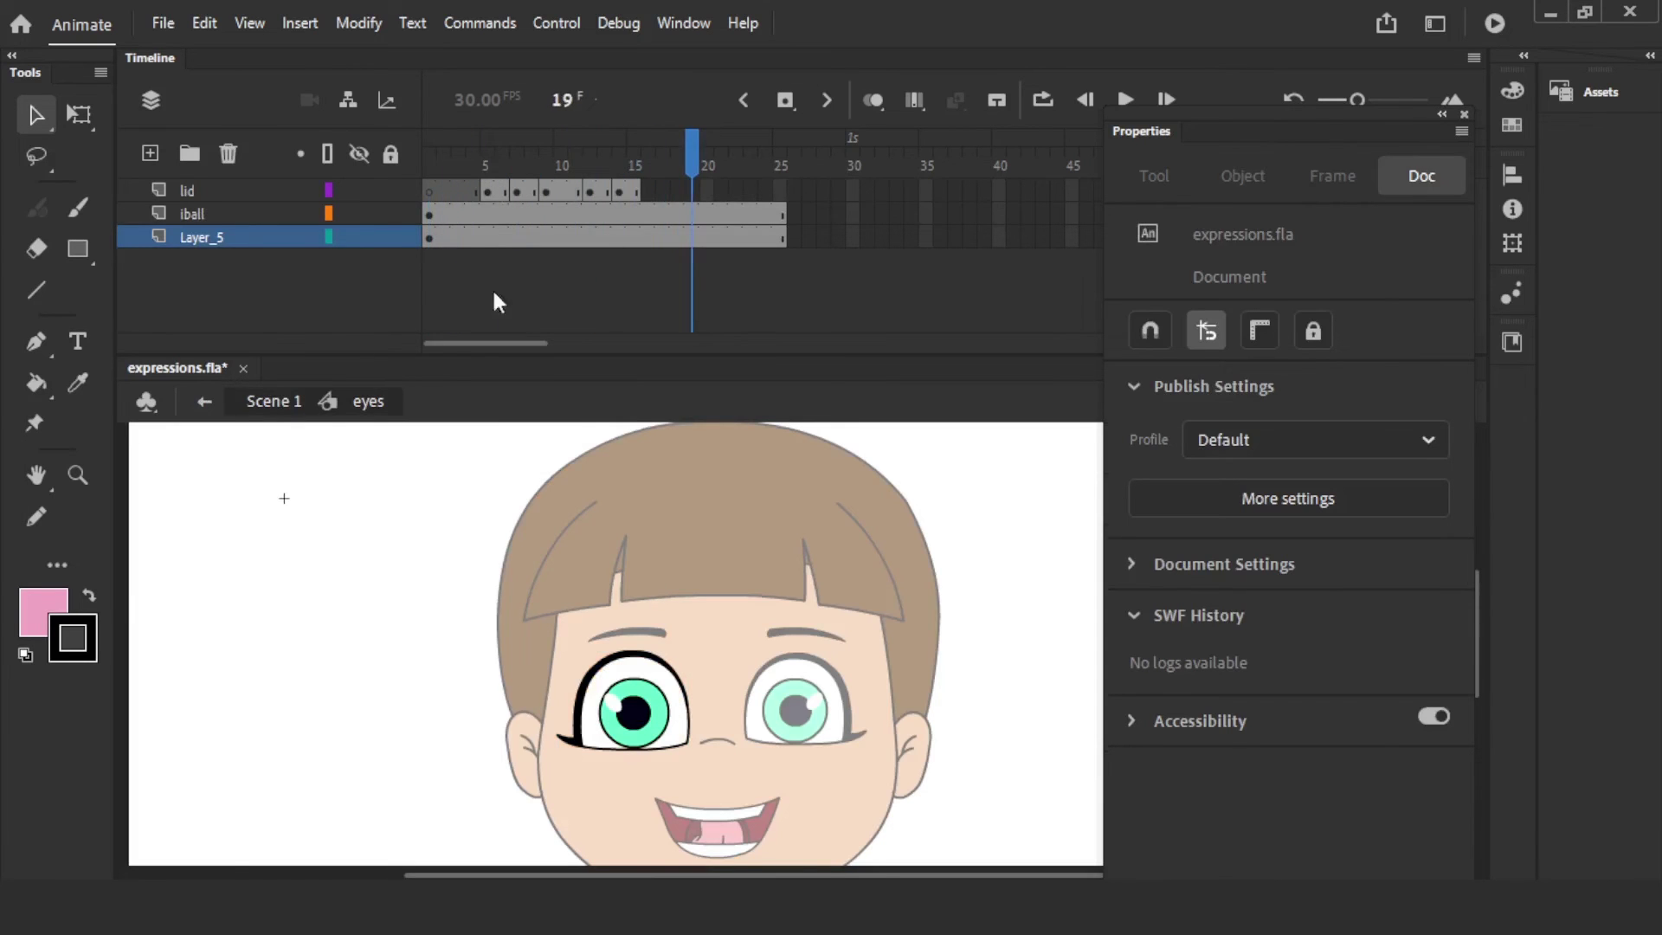
pyautogui.click(283, 401)
pyautogui.moveTo(582, 163)
pyautogui.mouseDown()
pyautogui.moveTo(435, 164)
pyautogui.moveTo(580, 164)
pyautogui.mouseUp()
pyautogui.press('Return')
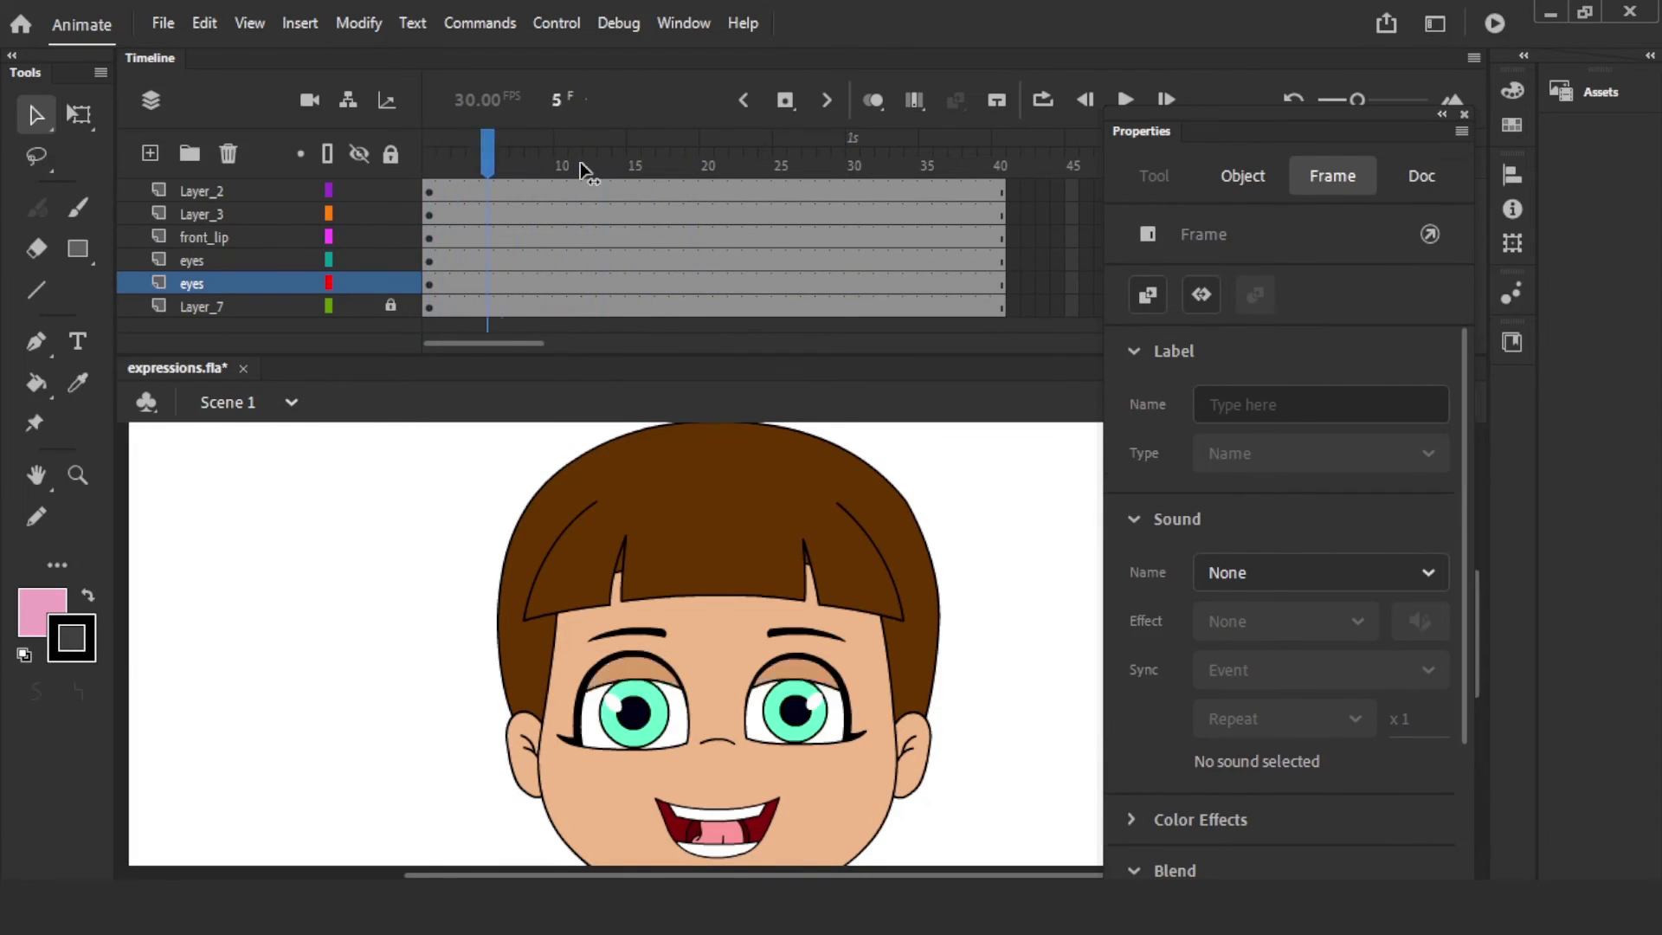
# - Insert a keyframe at frame 17 on the lower eyes layer, set the left eye to Single Frame with first frame 1, and play it back
pyautogui.click(665, 283)
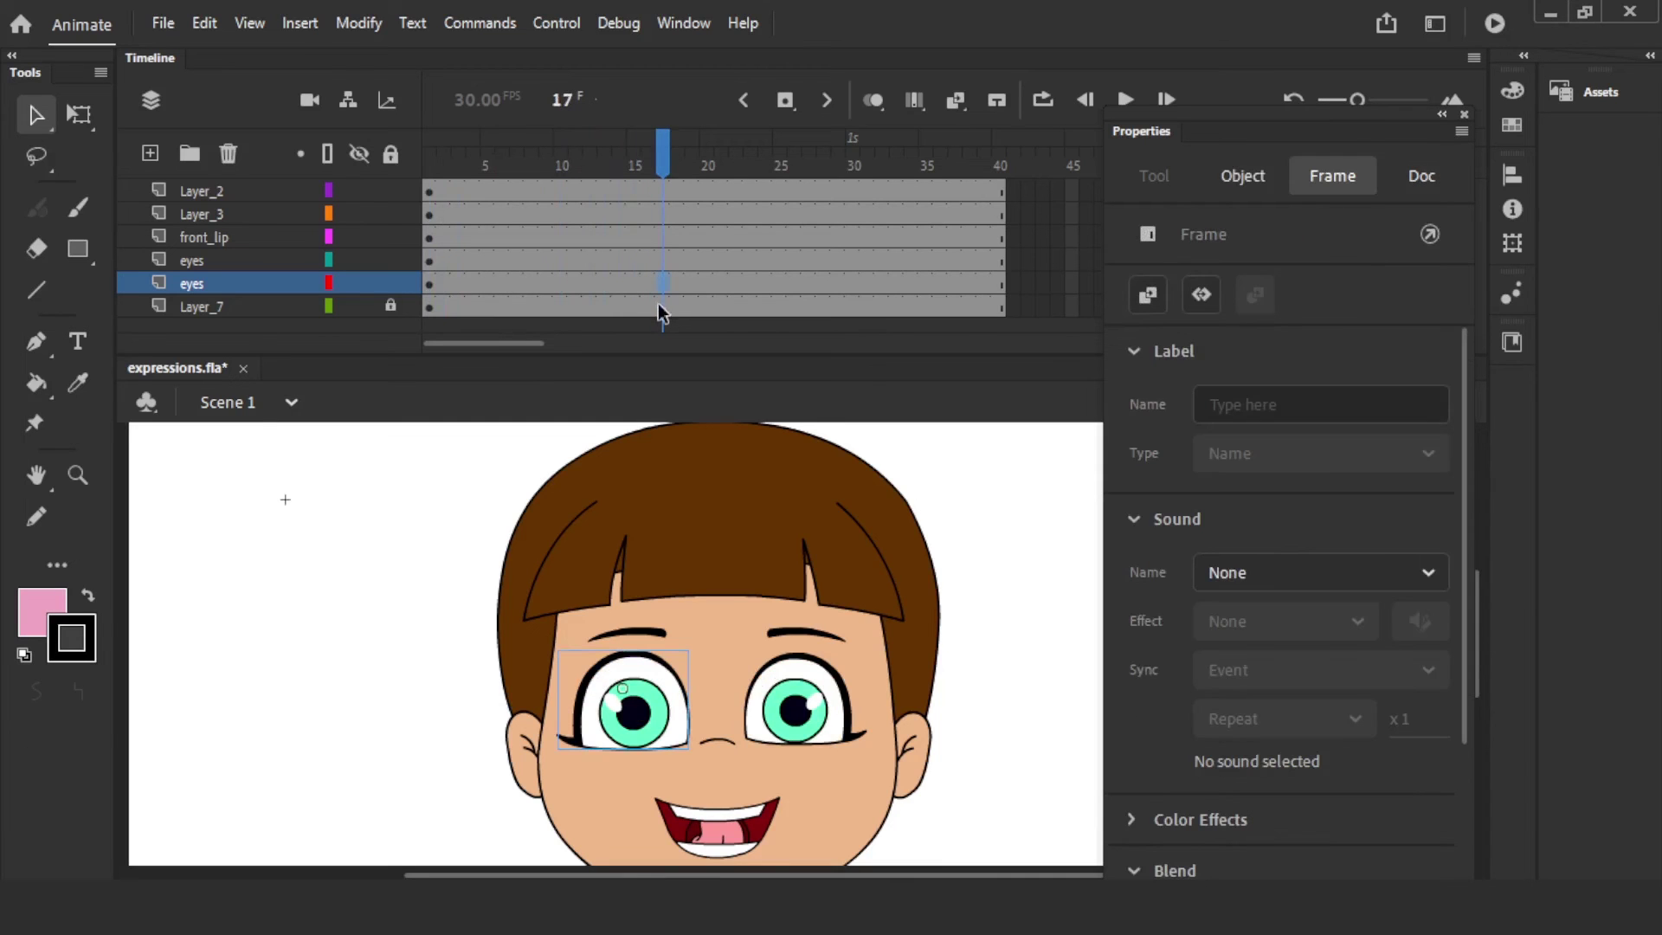
pyautogui.click(989, 505)
pyautogui.click(655, 712)
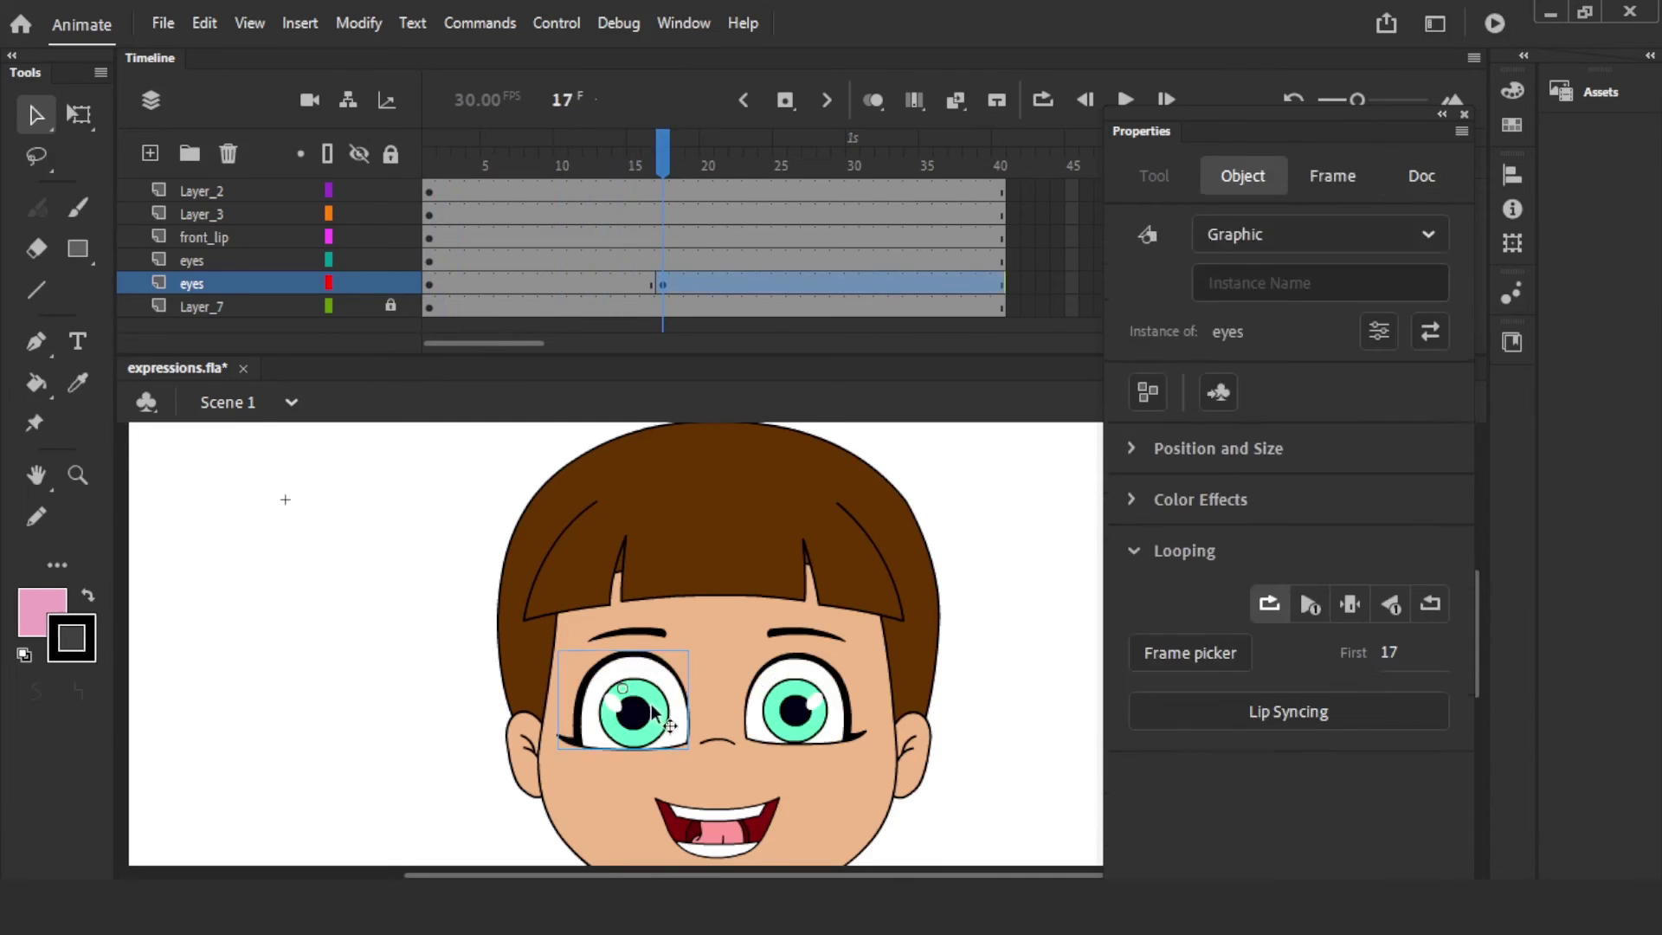
pyautogui.click(1350, 604)
pyautogui.click(1389, 654)
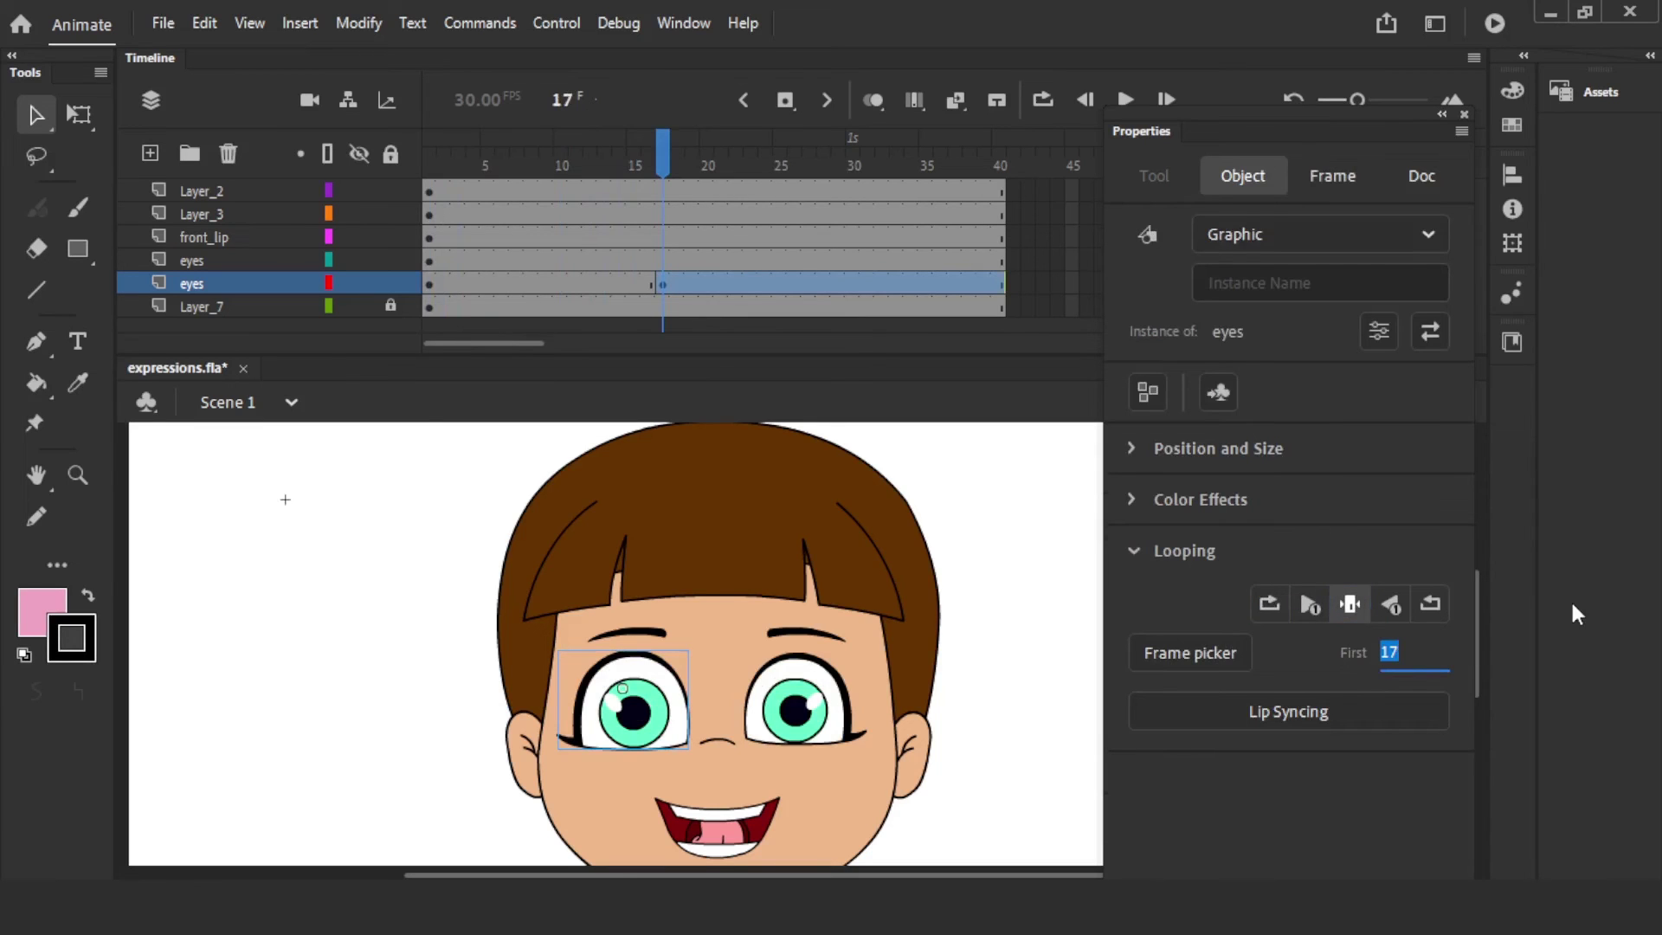
pyautogui.write('1')
pyautogui.click(998, 587)
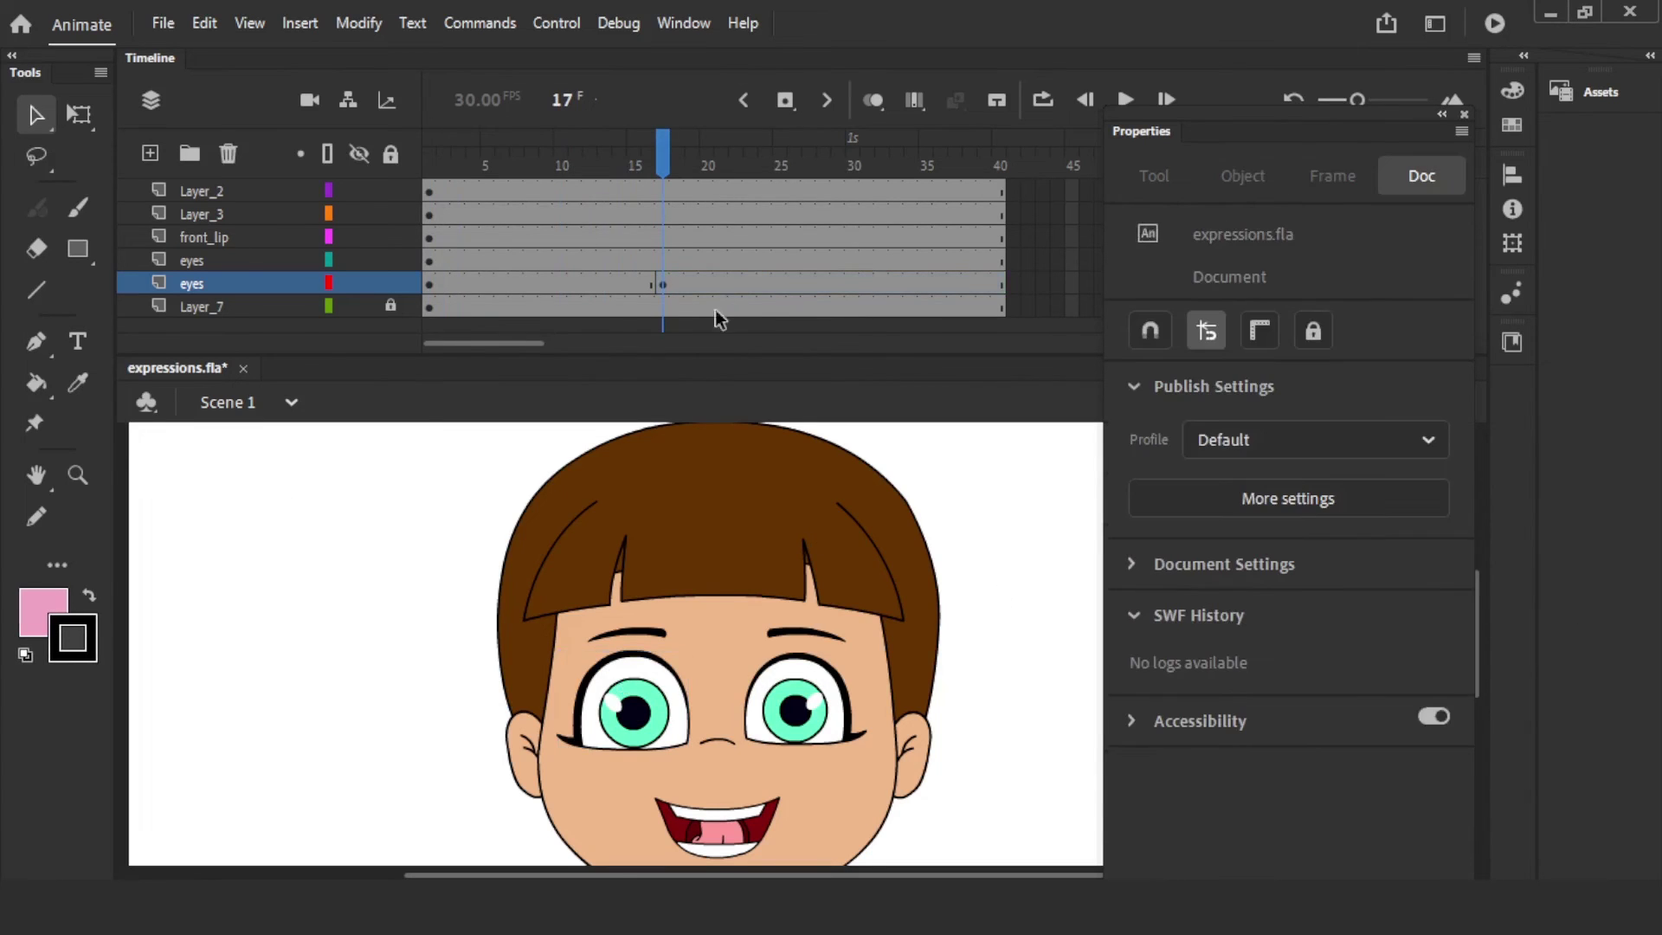
pyautogui.moveTo(596, 166); pyautogui.dragTo(429, 166)
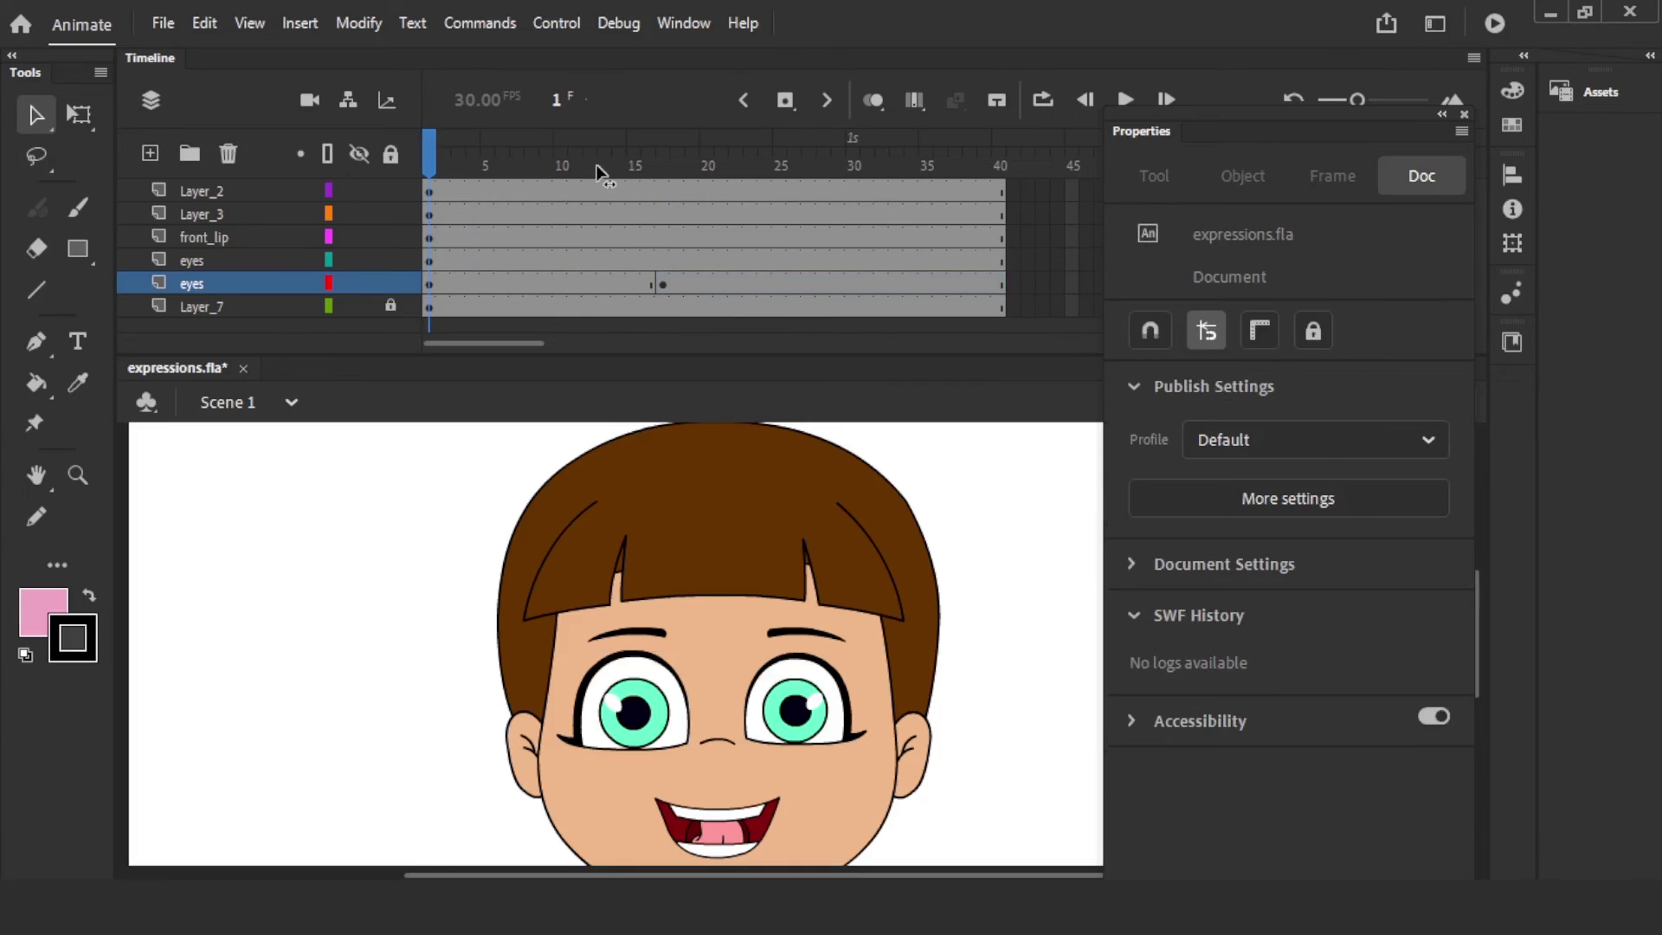
pyautogui.press('Return')
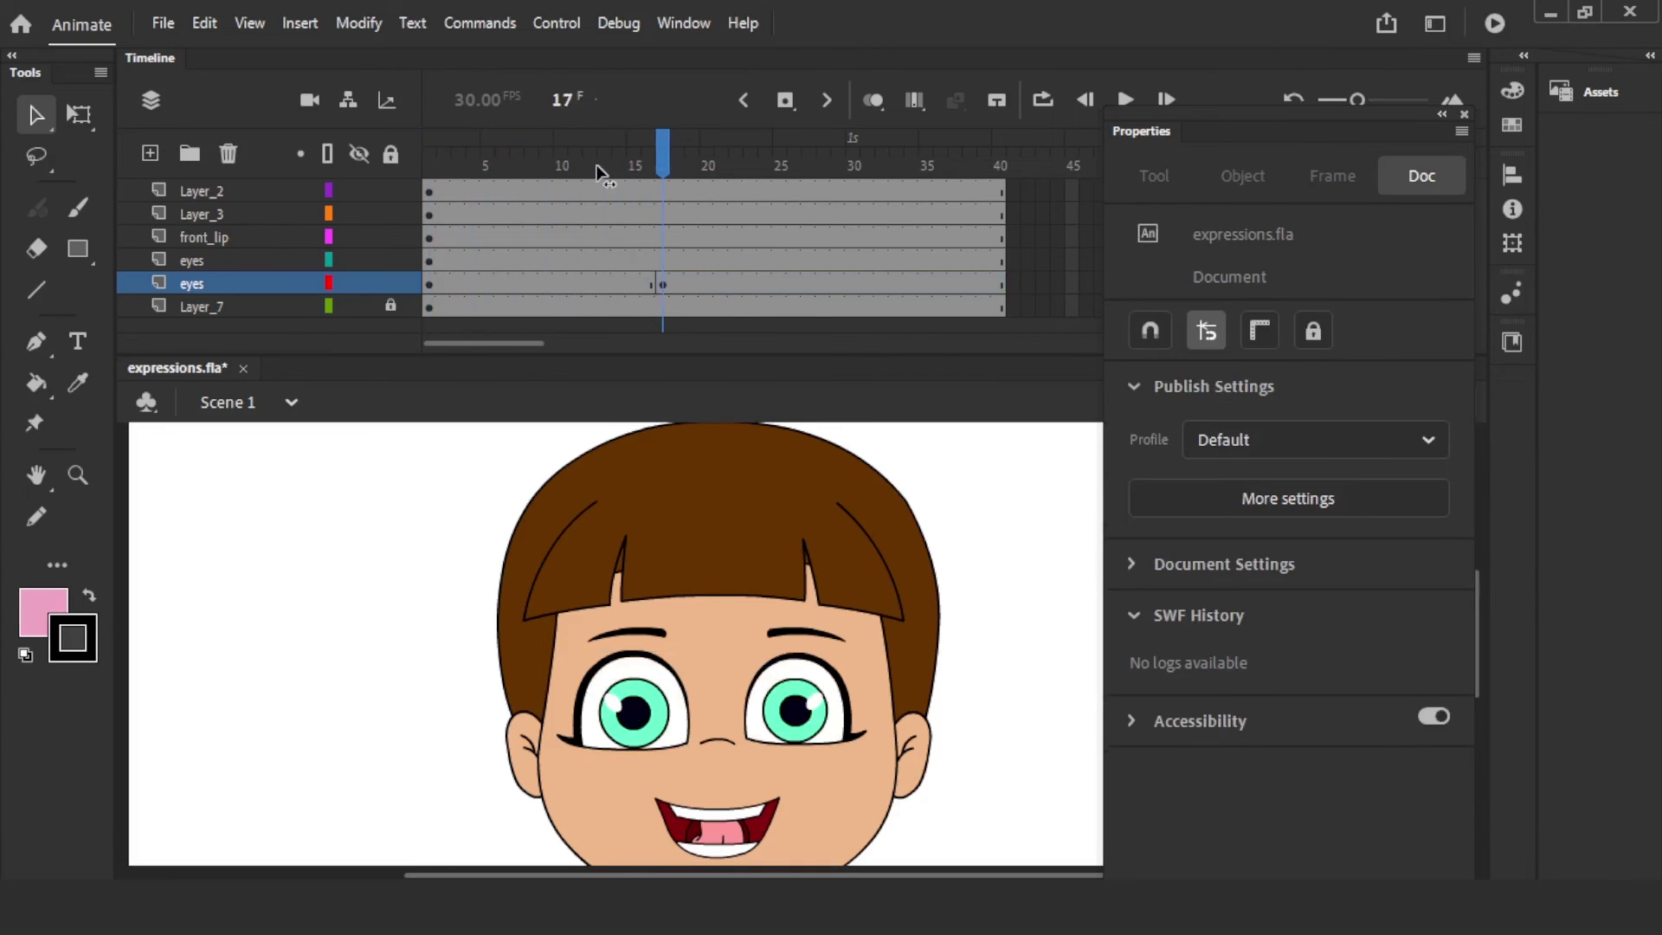
# - Insert a keyframe at frame 17 on the upper eyes layer, set the right eye to Single Frame with first frame 1, and scrub the result
pyautogui.click(665, 285)
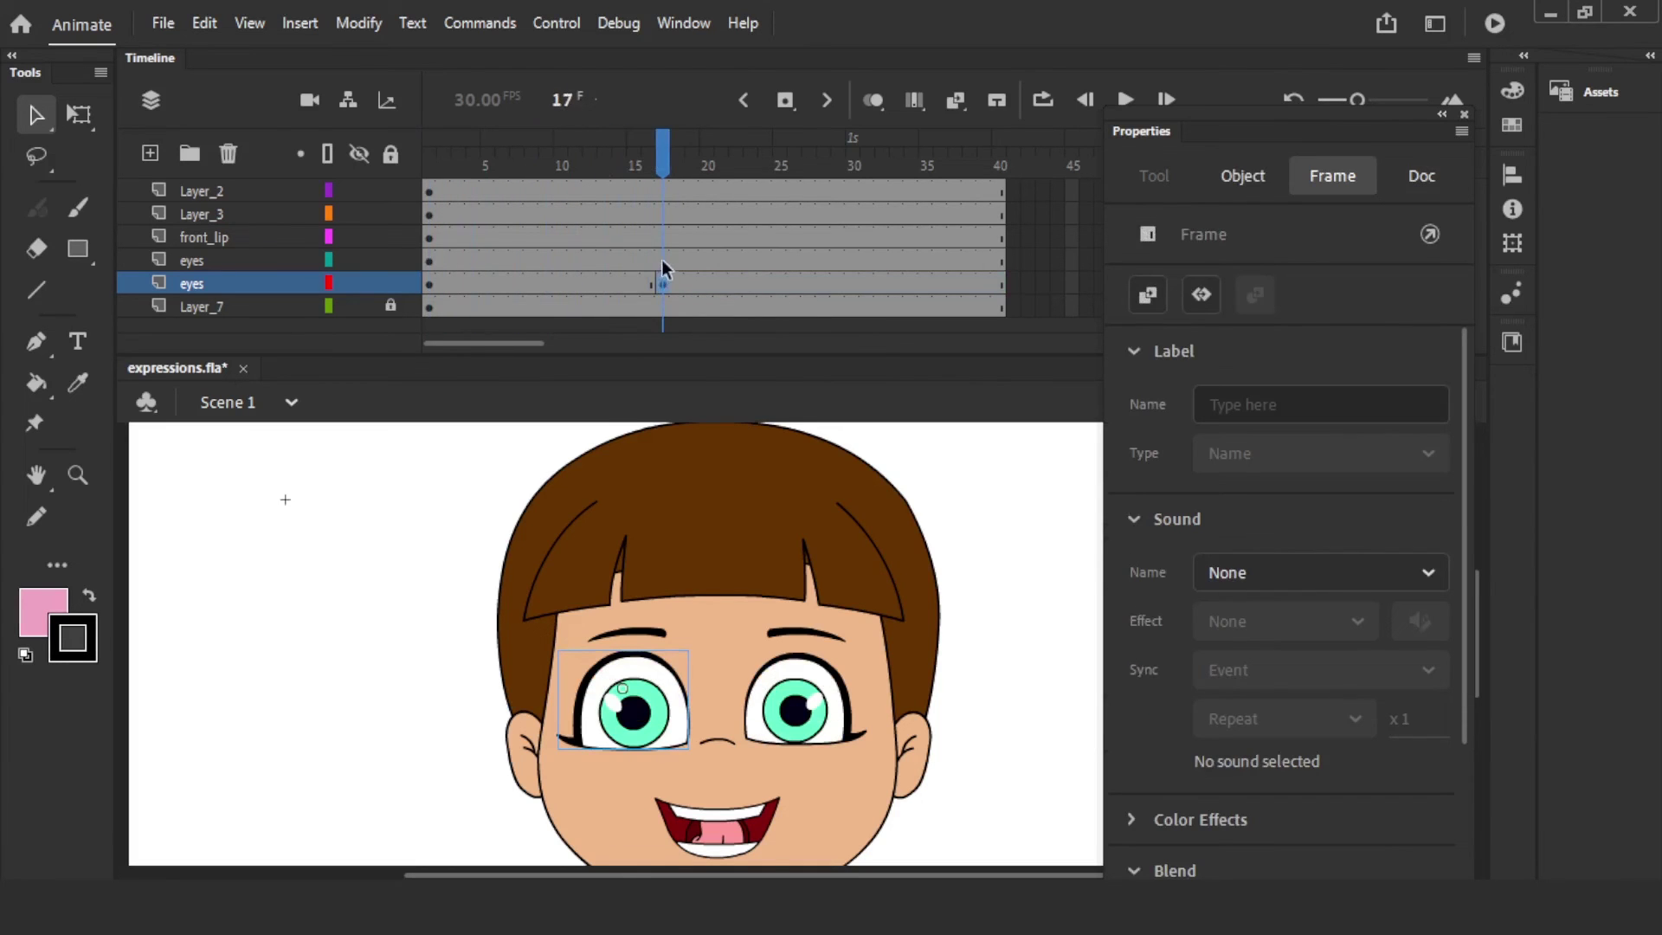
pyautogui.click(662, 259)
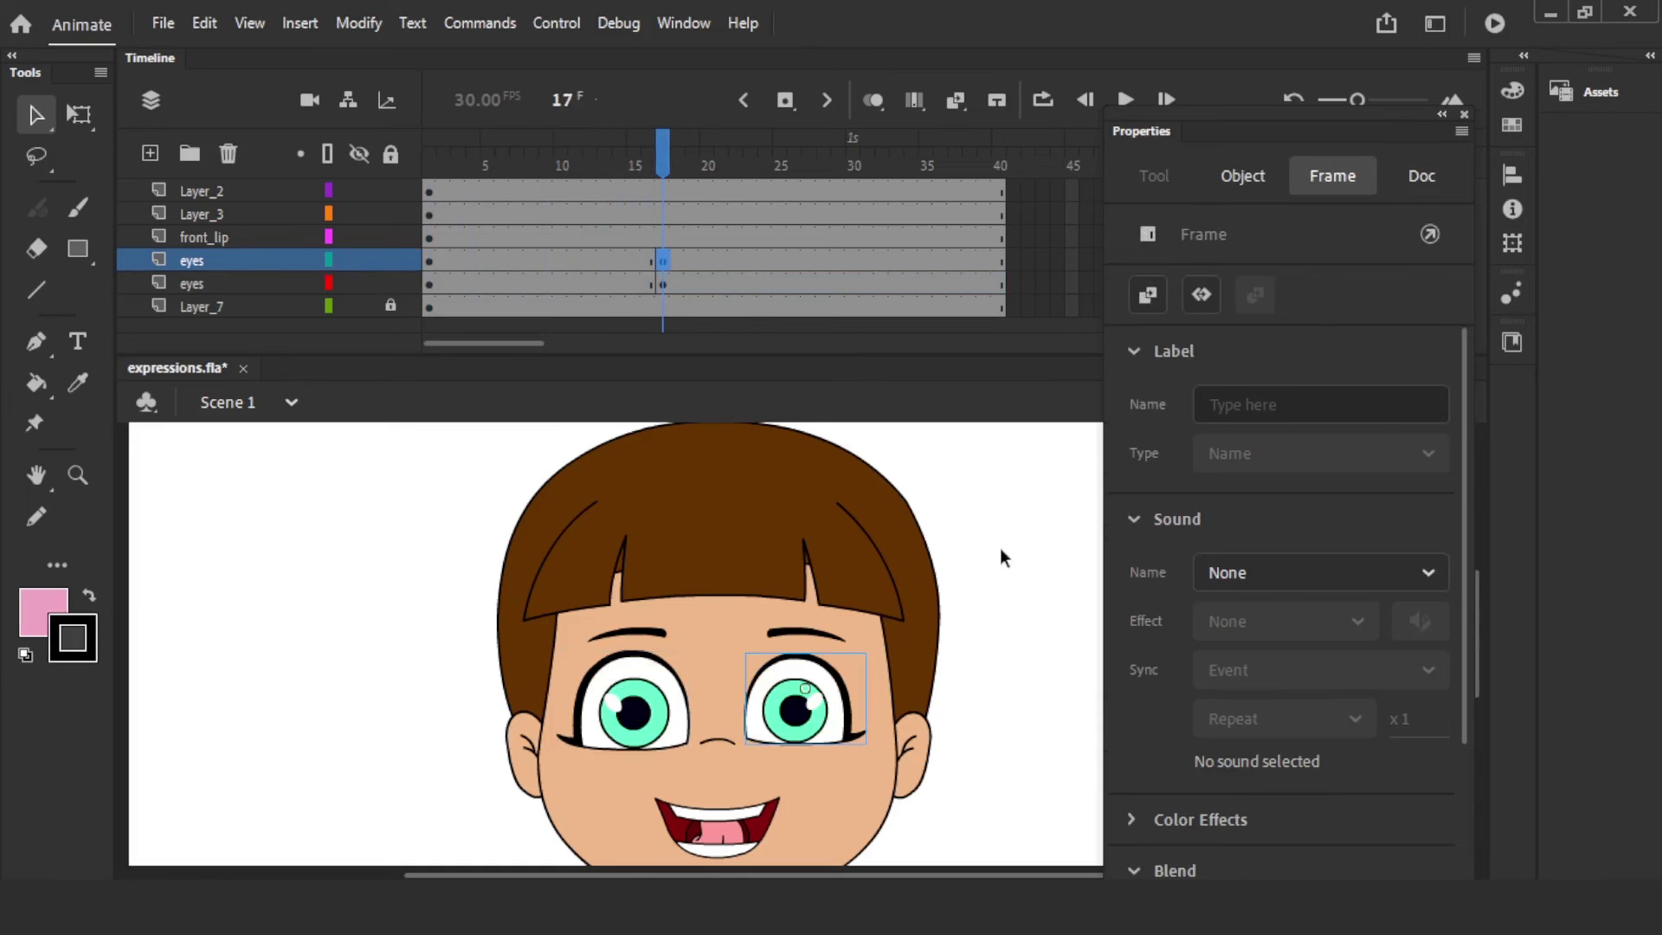
pyautogui.click(812, 693)
pyautogui.click(1350, 603)
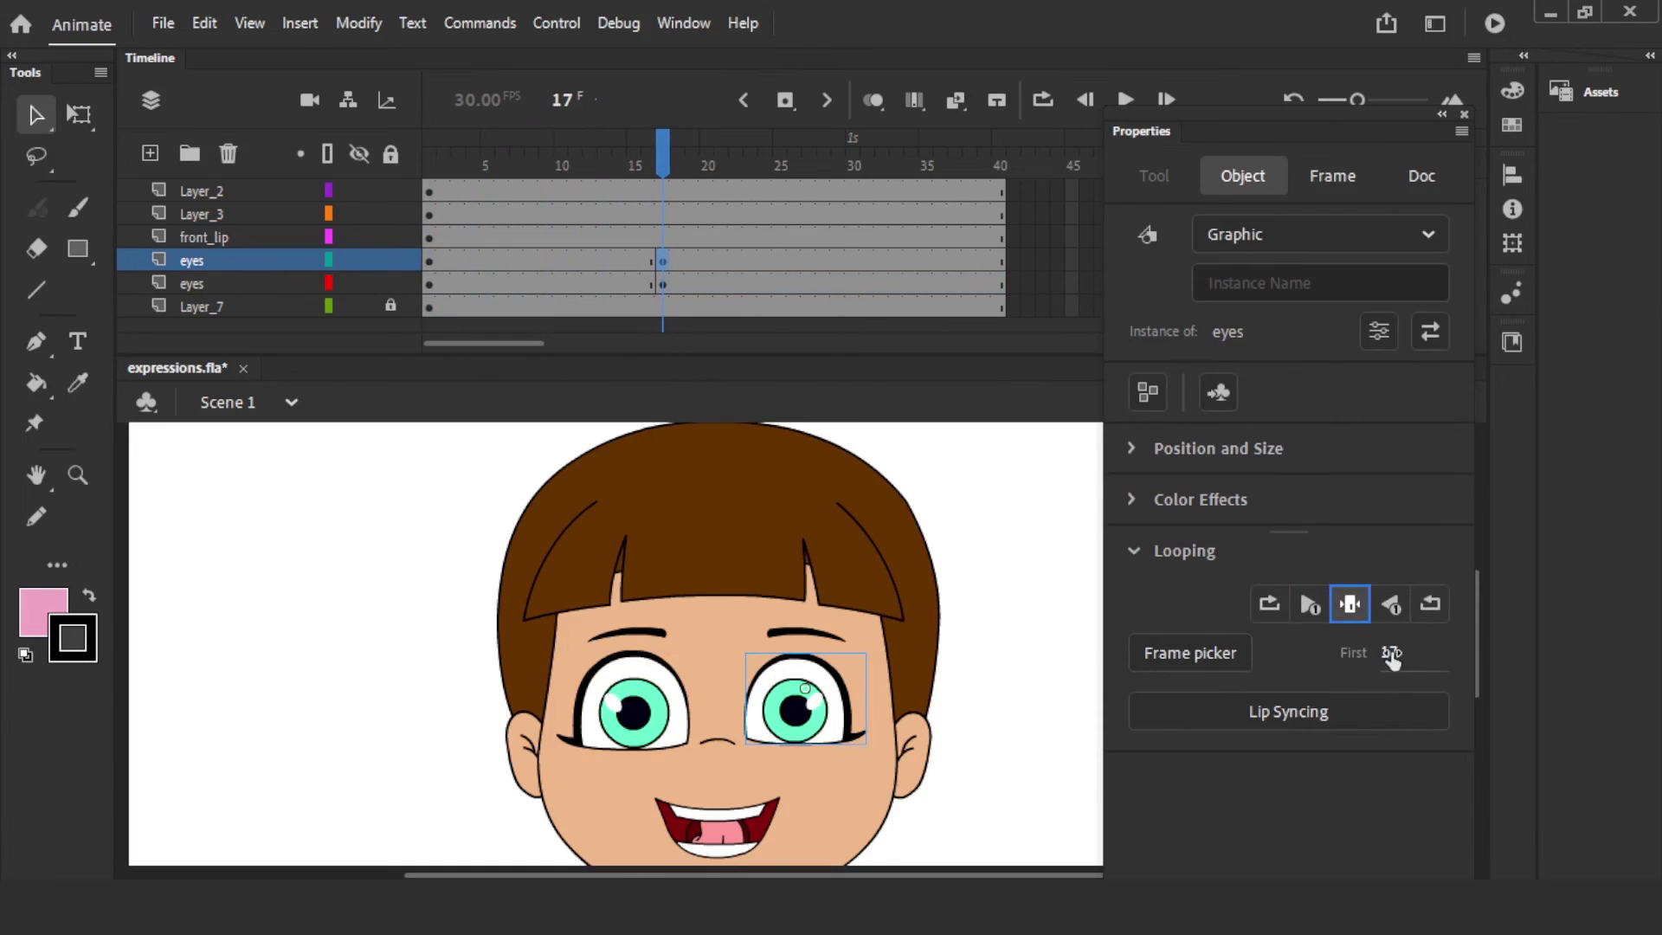
pyautogui.click(1435, 651)
pyautogui.write('1')
pyautogui.click(948, 548)
pyautogui.moveTo(613, 169); pyautogui.dragTo(545, 168)
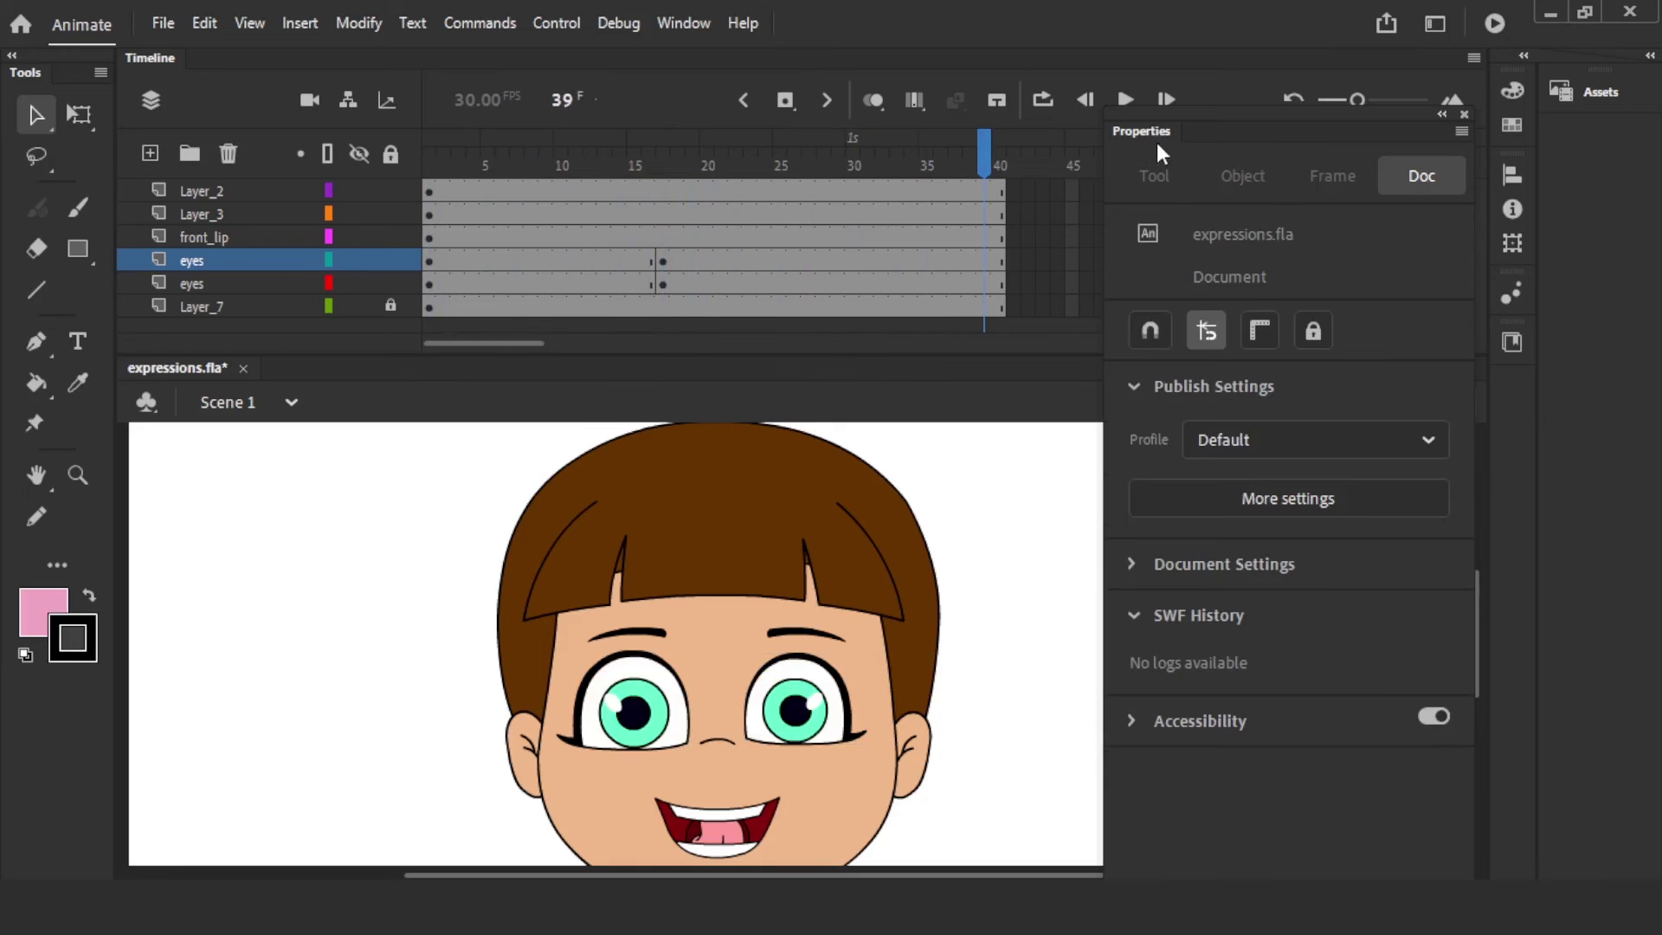
# - Extend all layers to frame 65 and play back the animation
pyautogui.moveTo(1160, 152); pyautogui.dragTo(1299, 191)
pyautogui.click(1290, 307)
pyautogui.press('F5')
pyautogui.moveTo(1364, 310); pyautogui.dragTo(1364, 214)
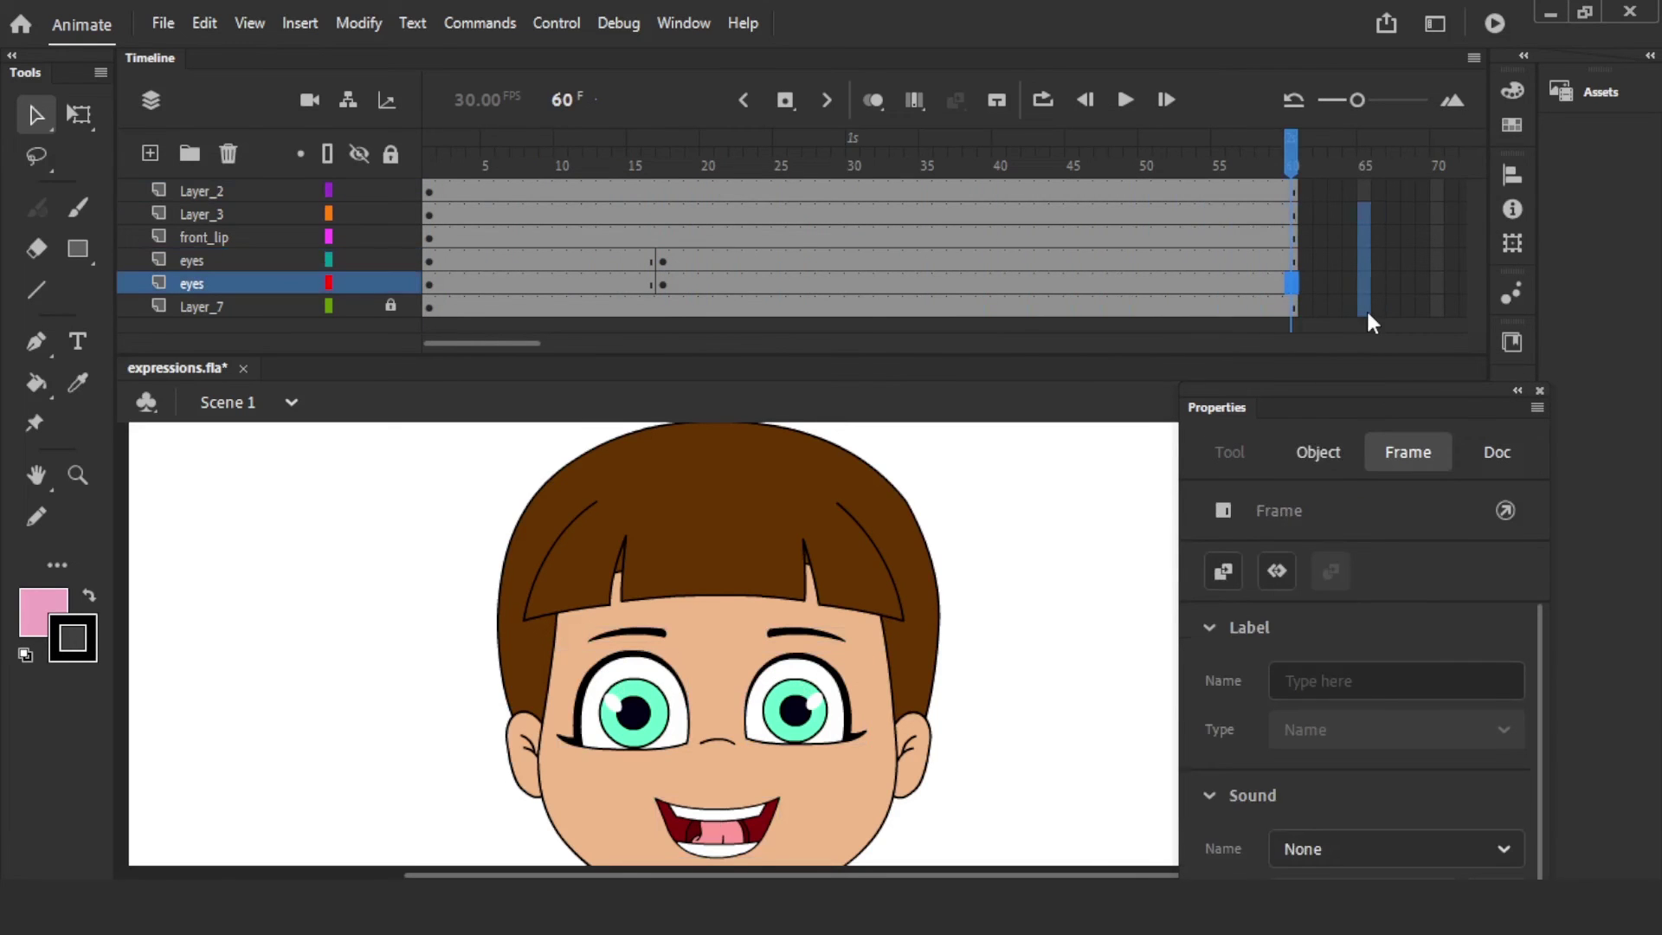
pyautogui.moveTo(1365, 308); pyautogui.dragTo(1368, 184)
pyautogui.press('F5')
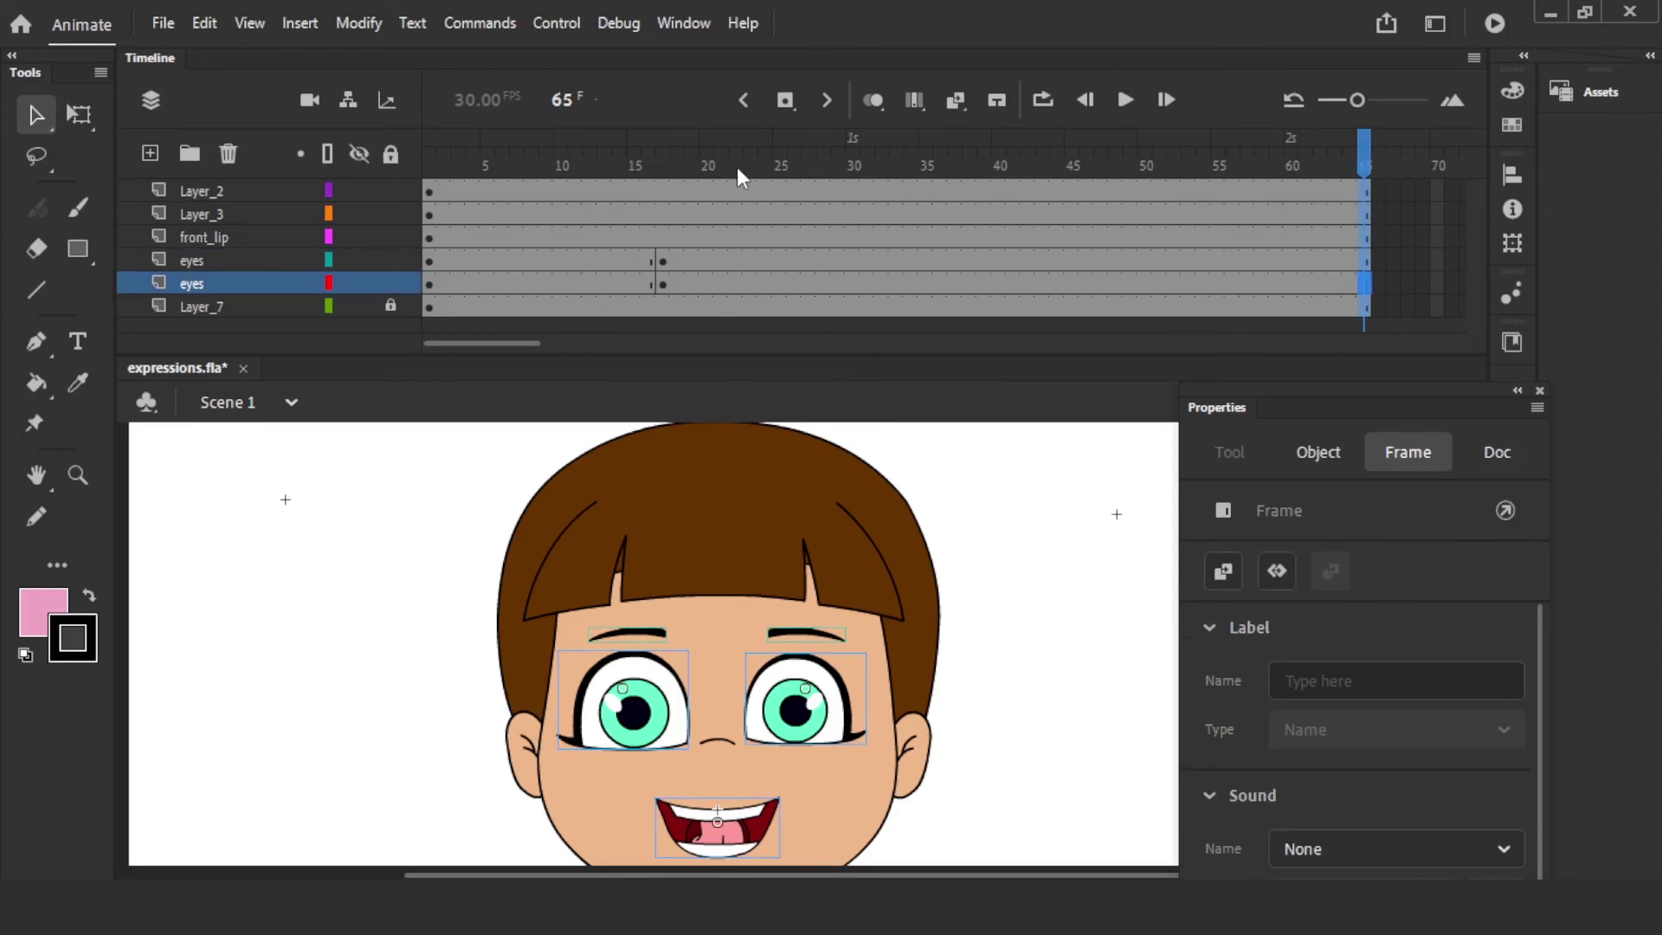
pyautogui.press('Return')
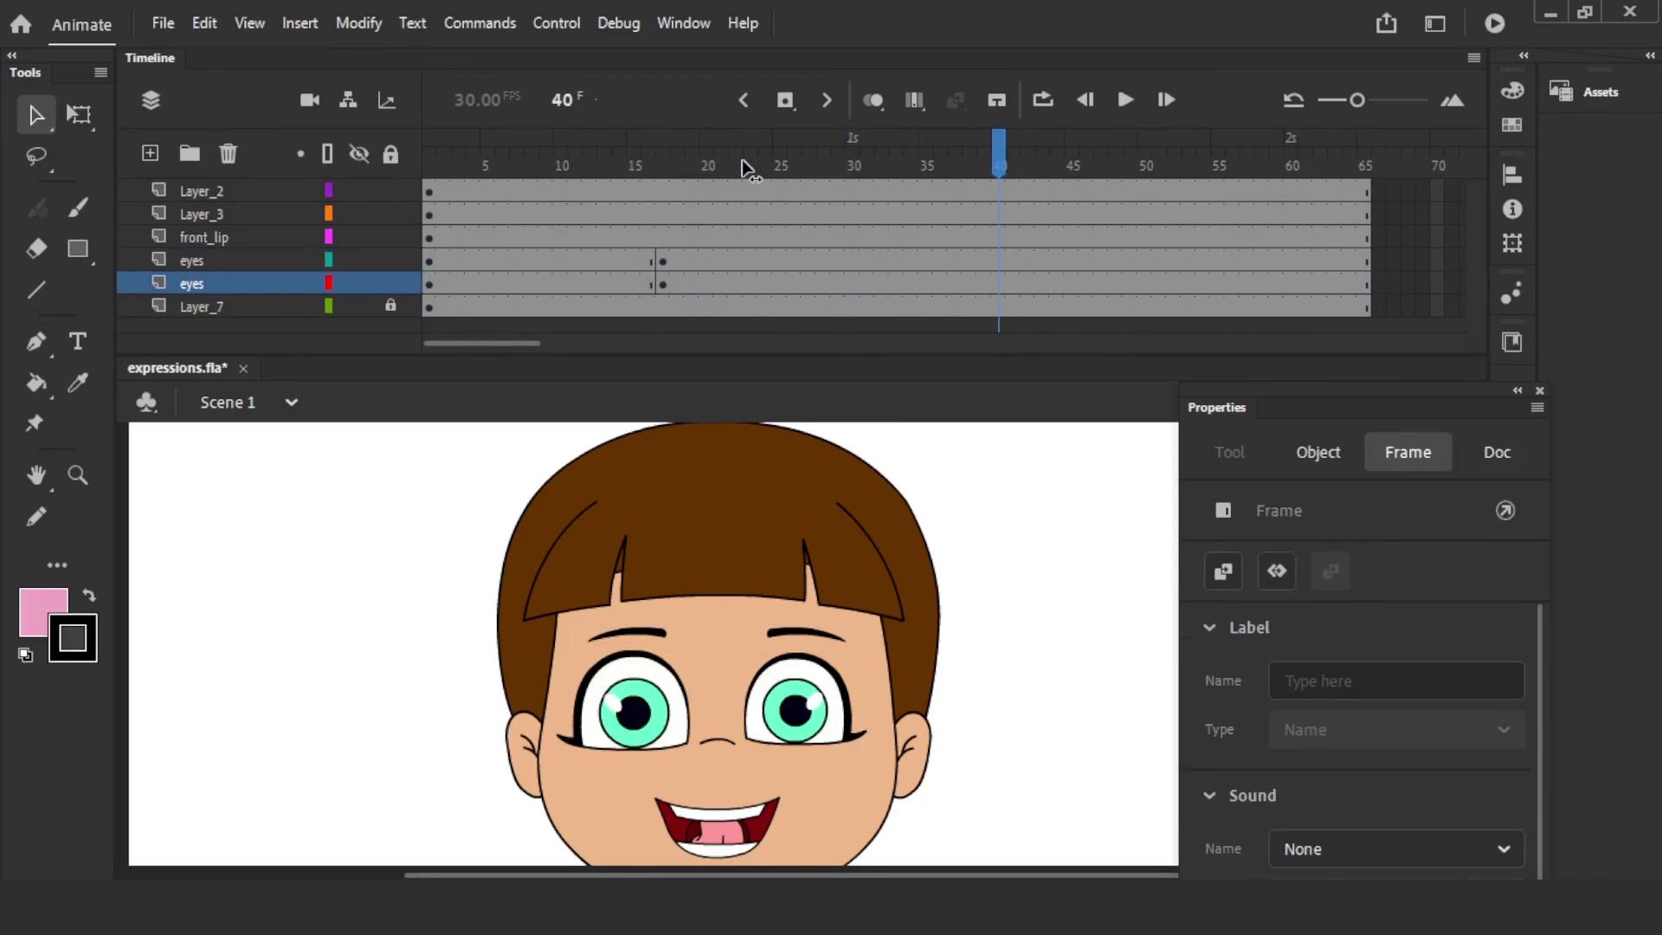
# - Insert keyframes at frame 40 on both eyes layers
pyautogui.click(1160, 334)
pyautogui.moveTo(1214, 409); pyautogui.dragTo(1220, 294)
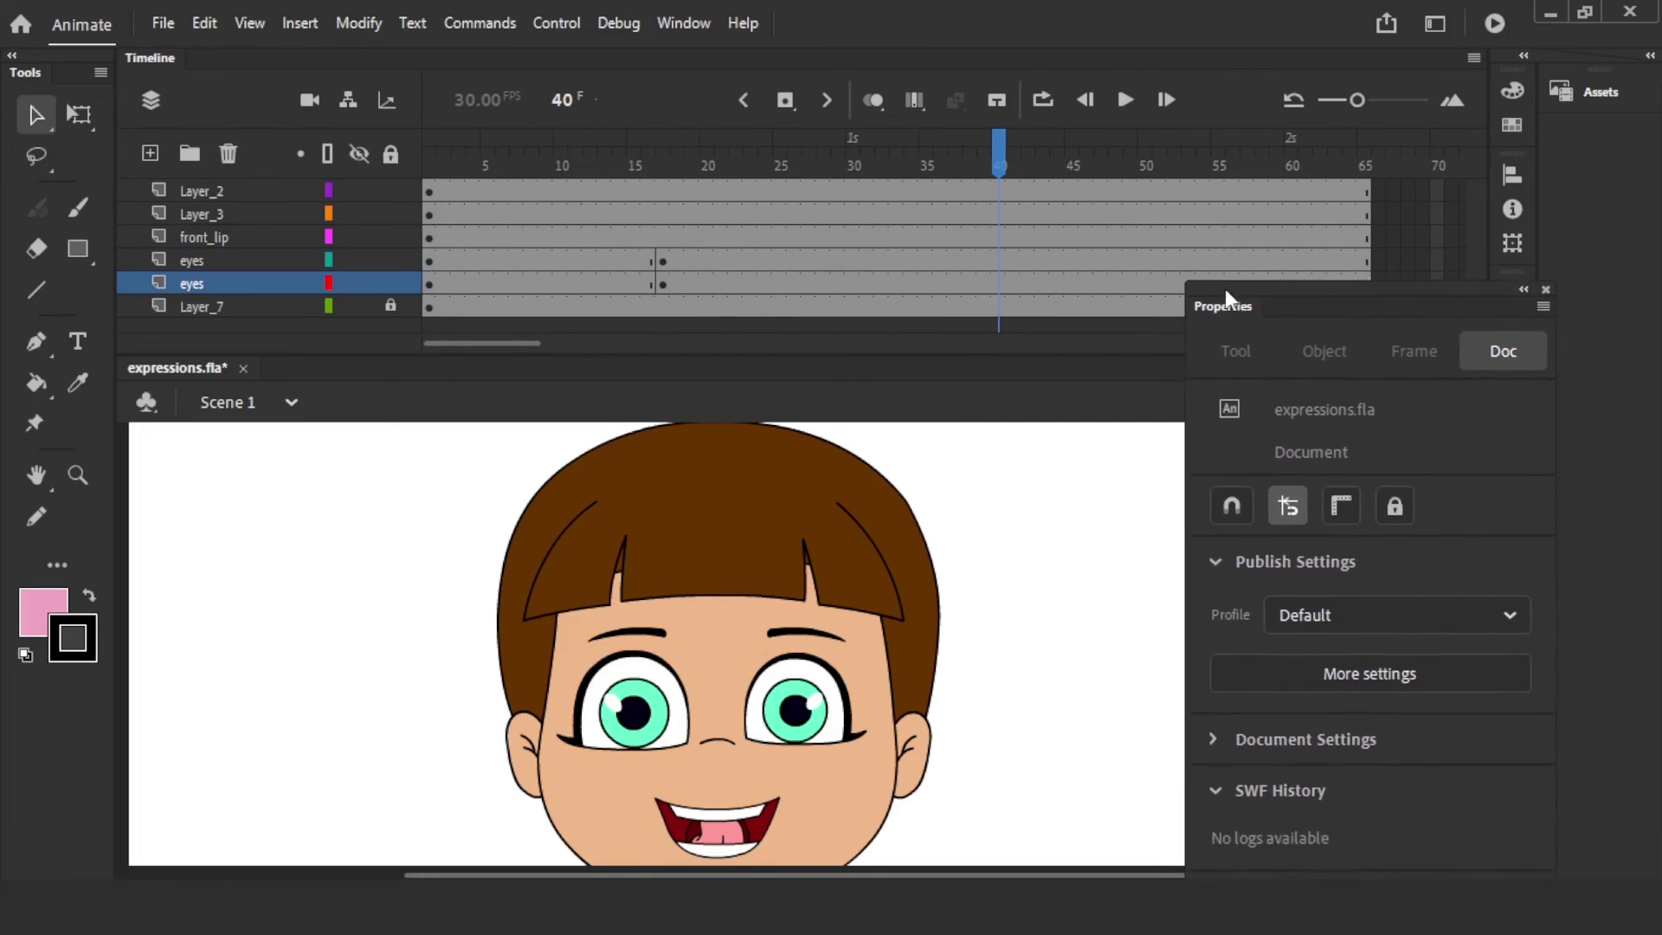
pyautogui.click(997, 261)
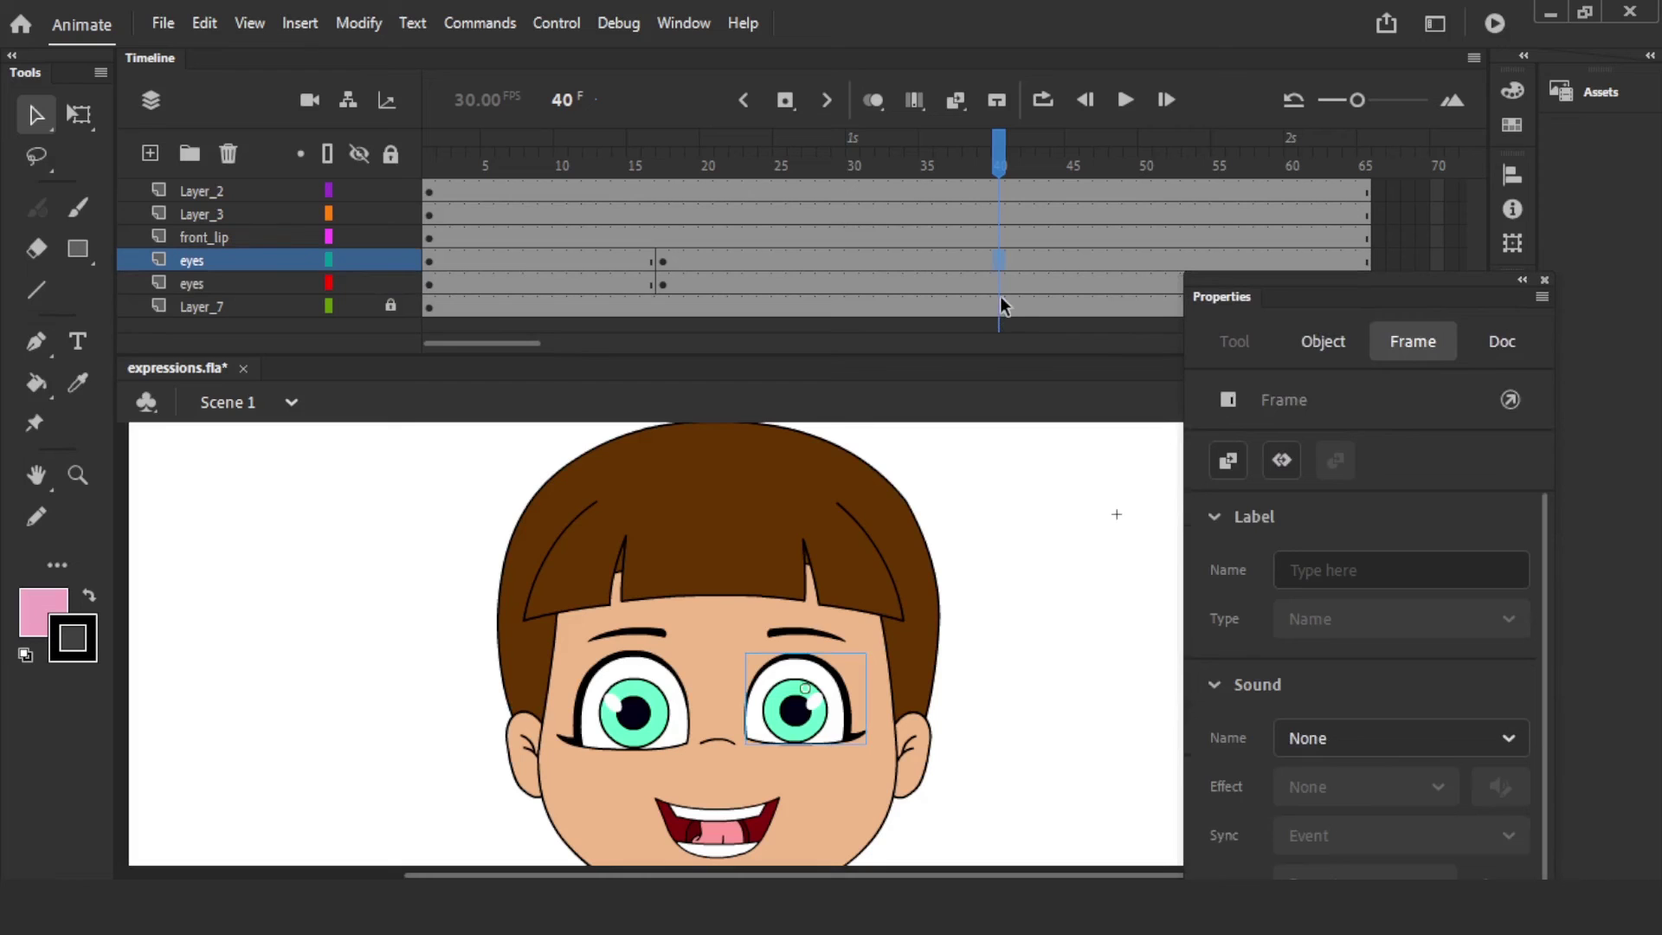
pyautogui.click(998, 282)
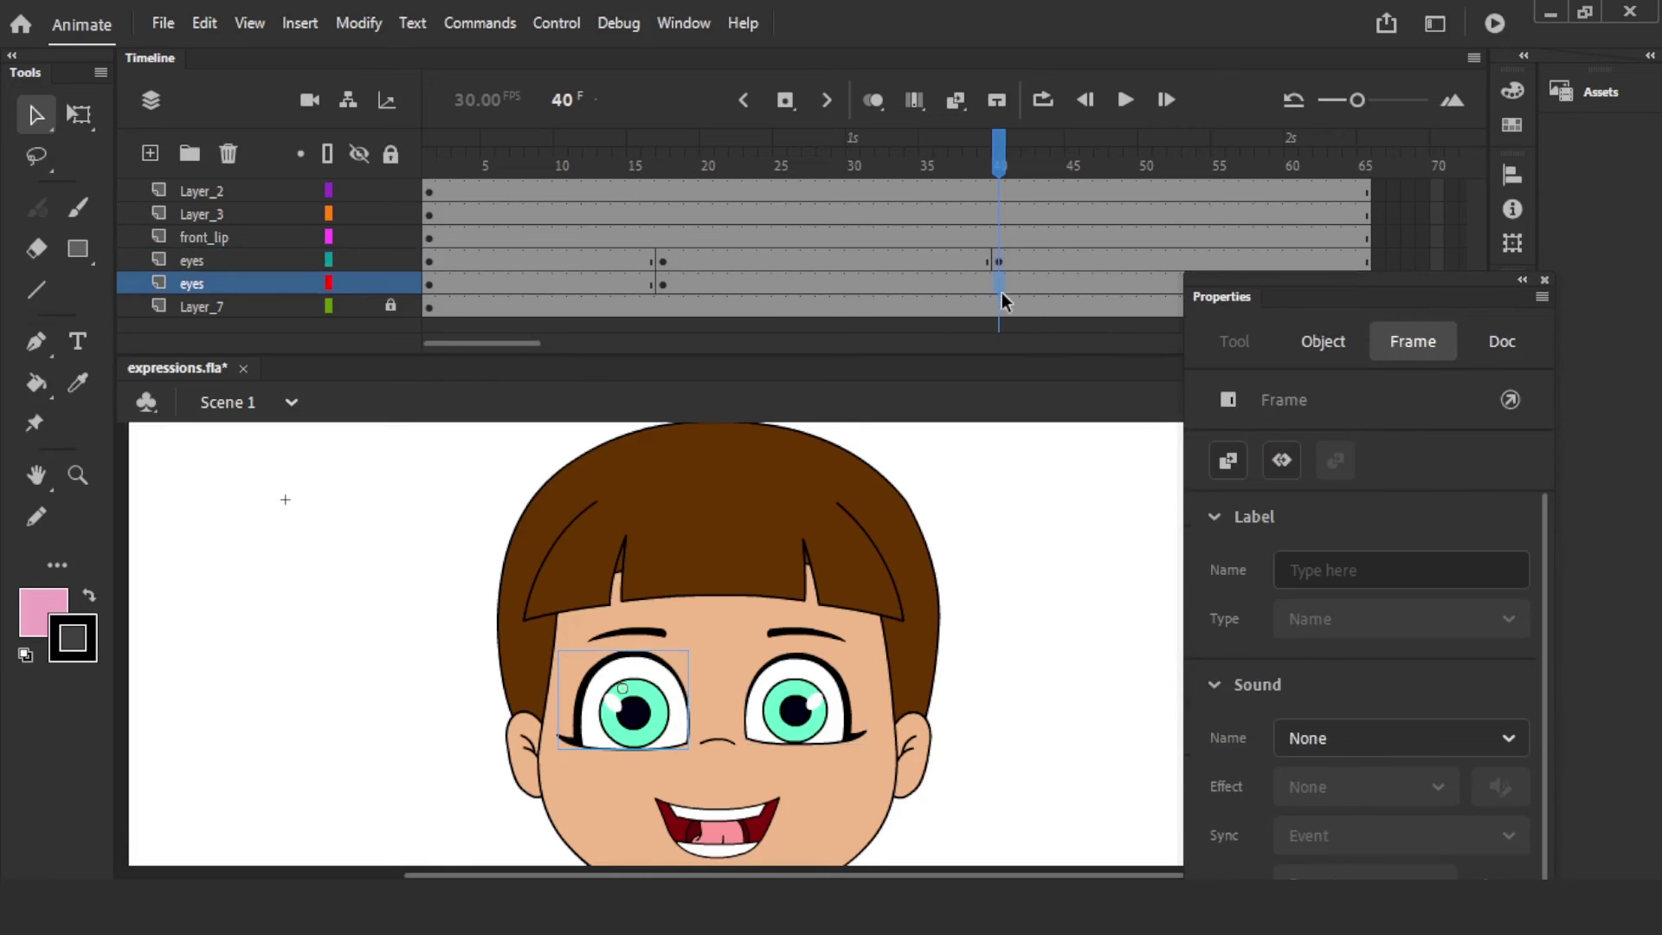
pyautogui.click(1039, 459)
# - Set the right eye at frame 40 to the half-closed pose, frame 7, with the Frame Picker
pyautogui.click(809, 699)
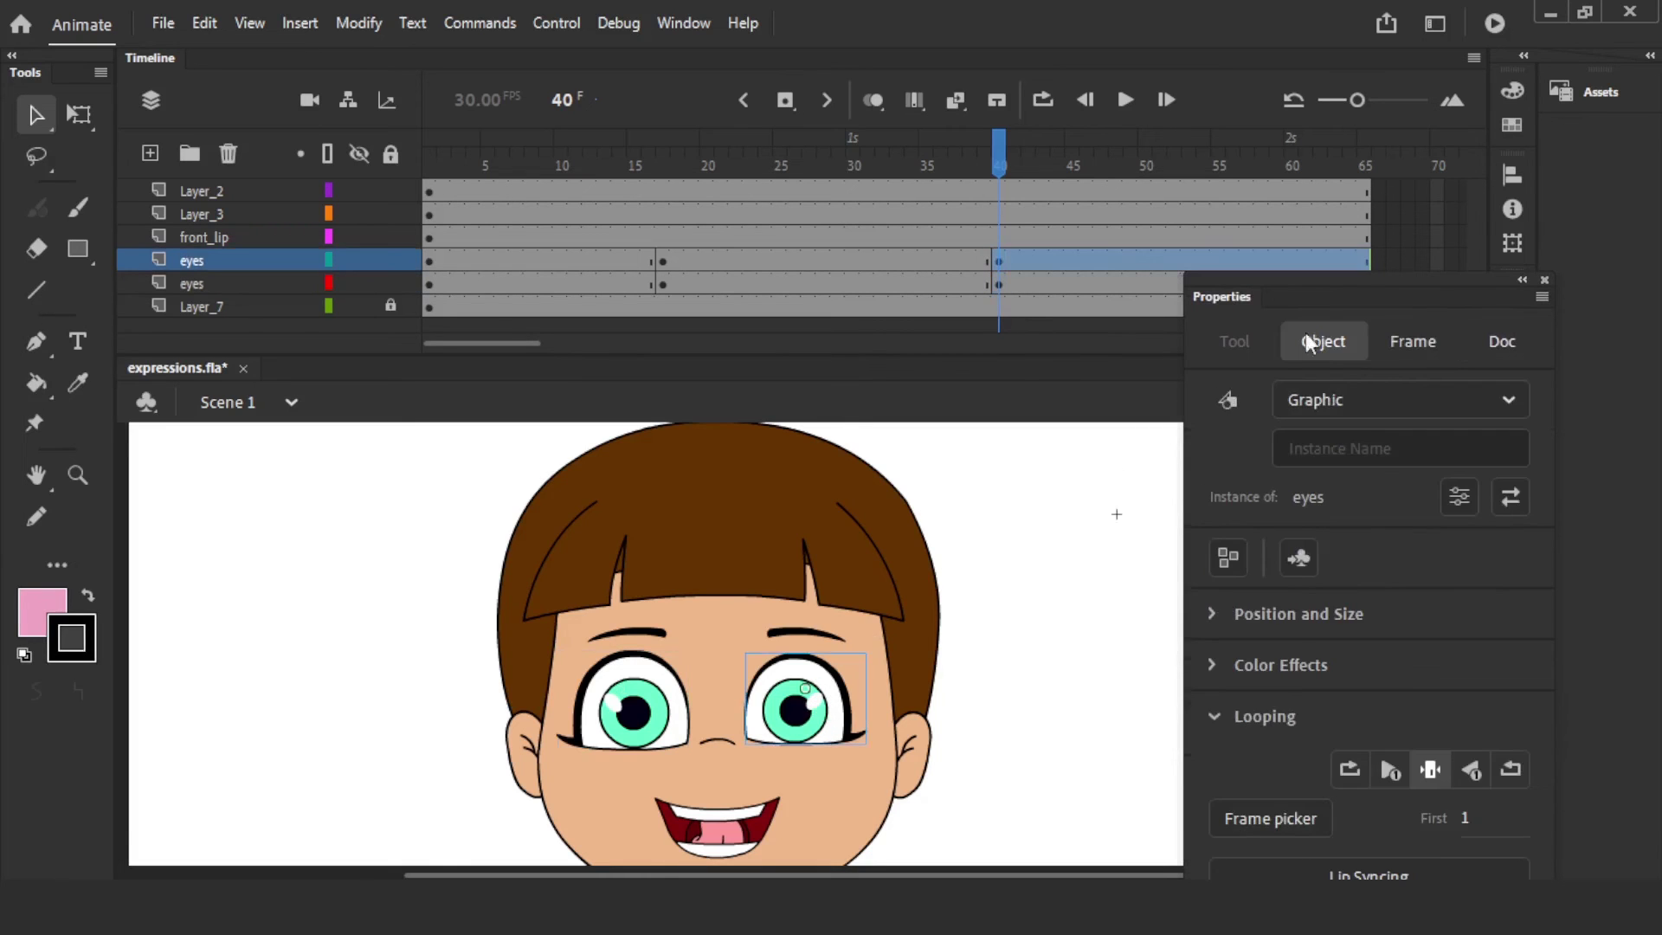
pyautogui.moveTo(1233, 294); pyautogui.dragTo(1236, 141)
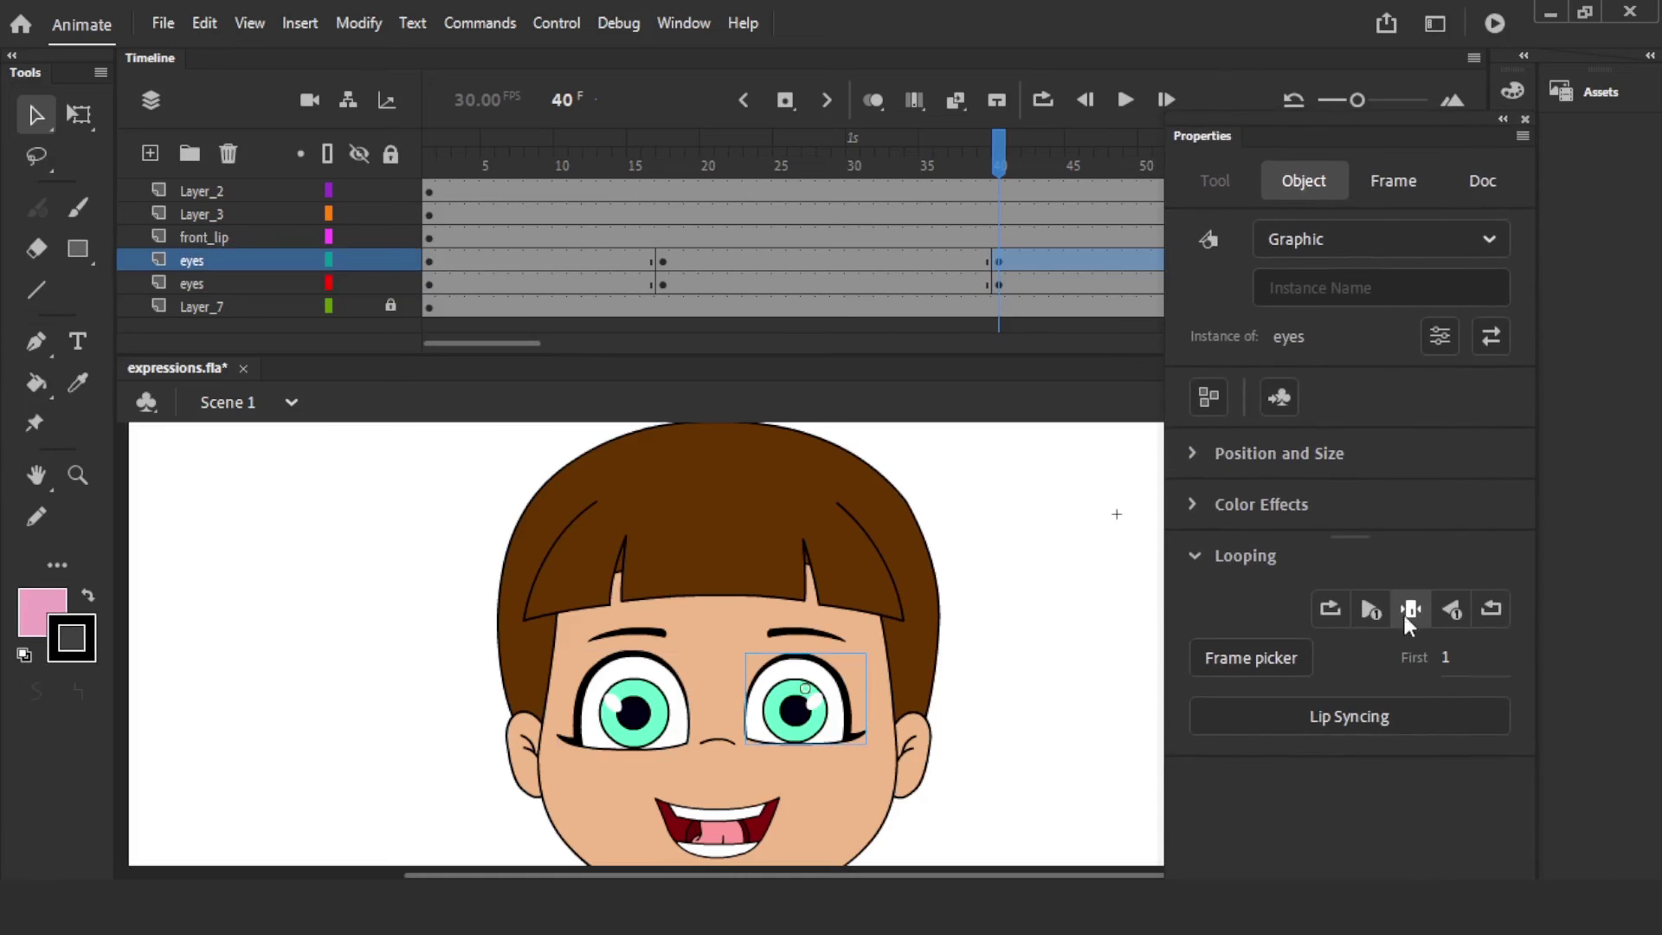
pyautogui.click(1260, 657)
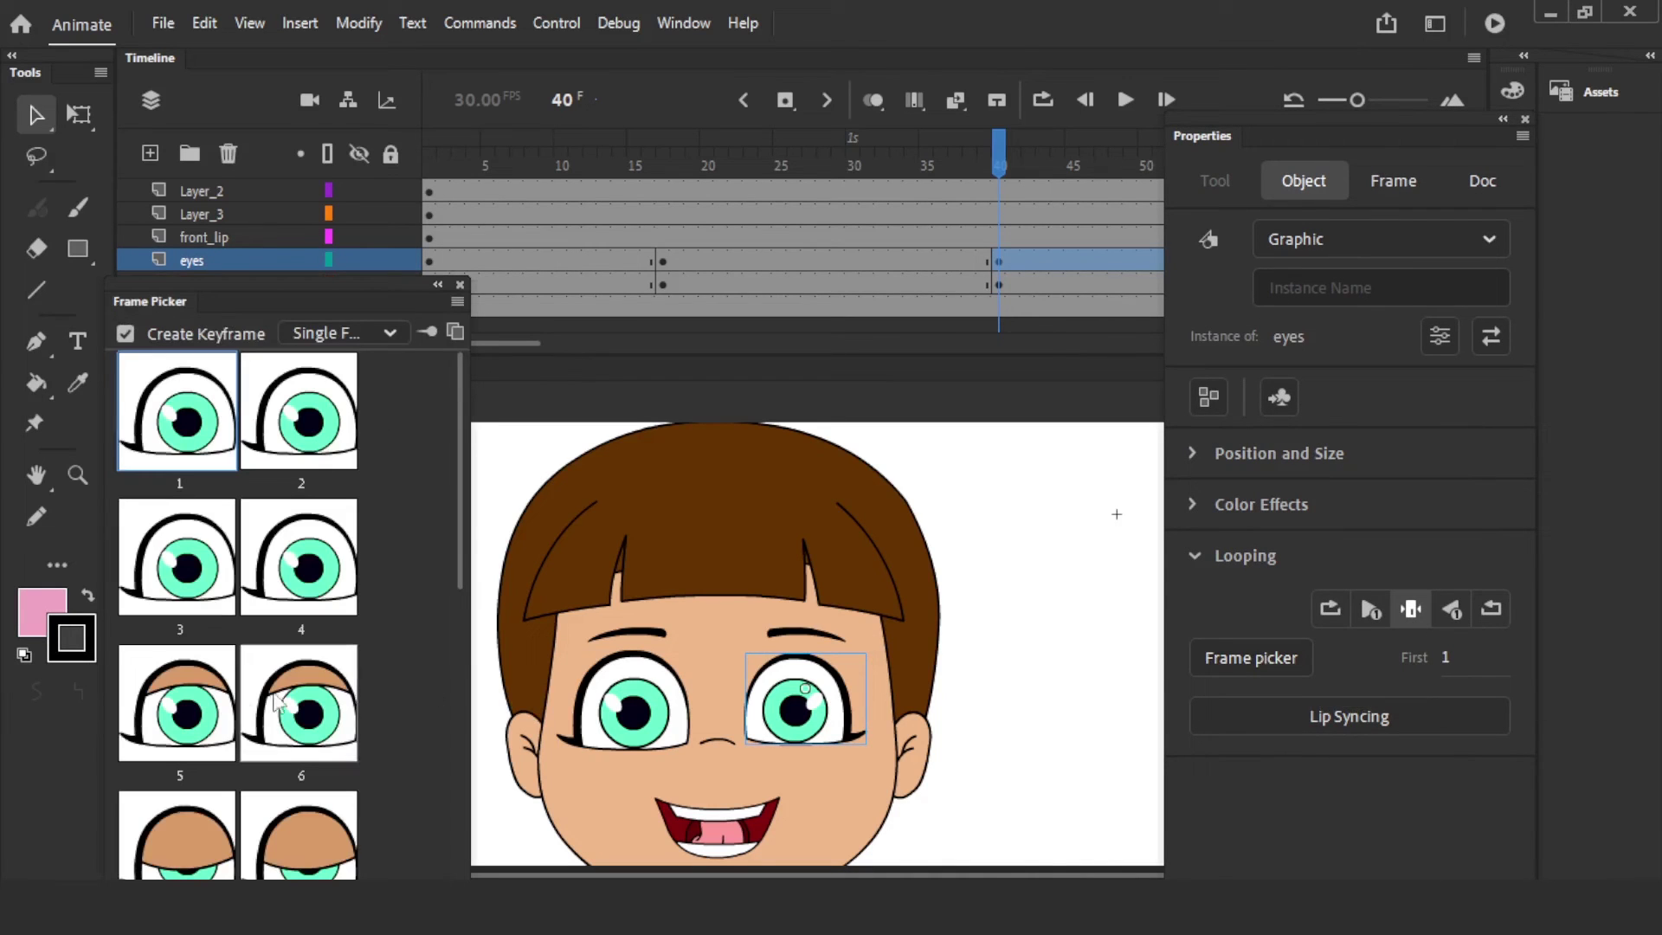
pyautogui.click(199, 837)
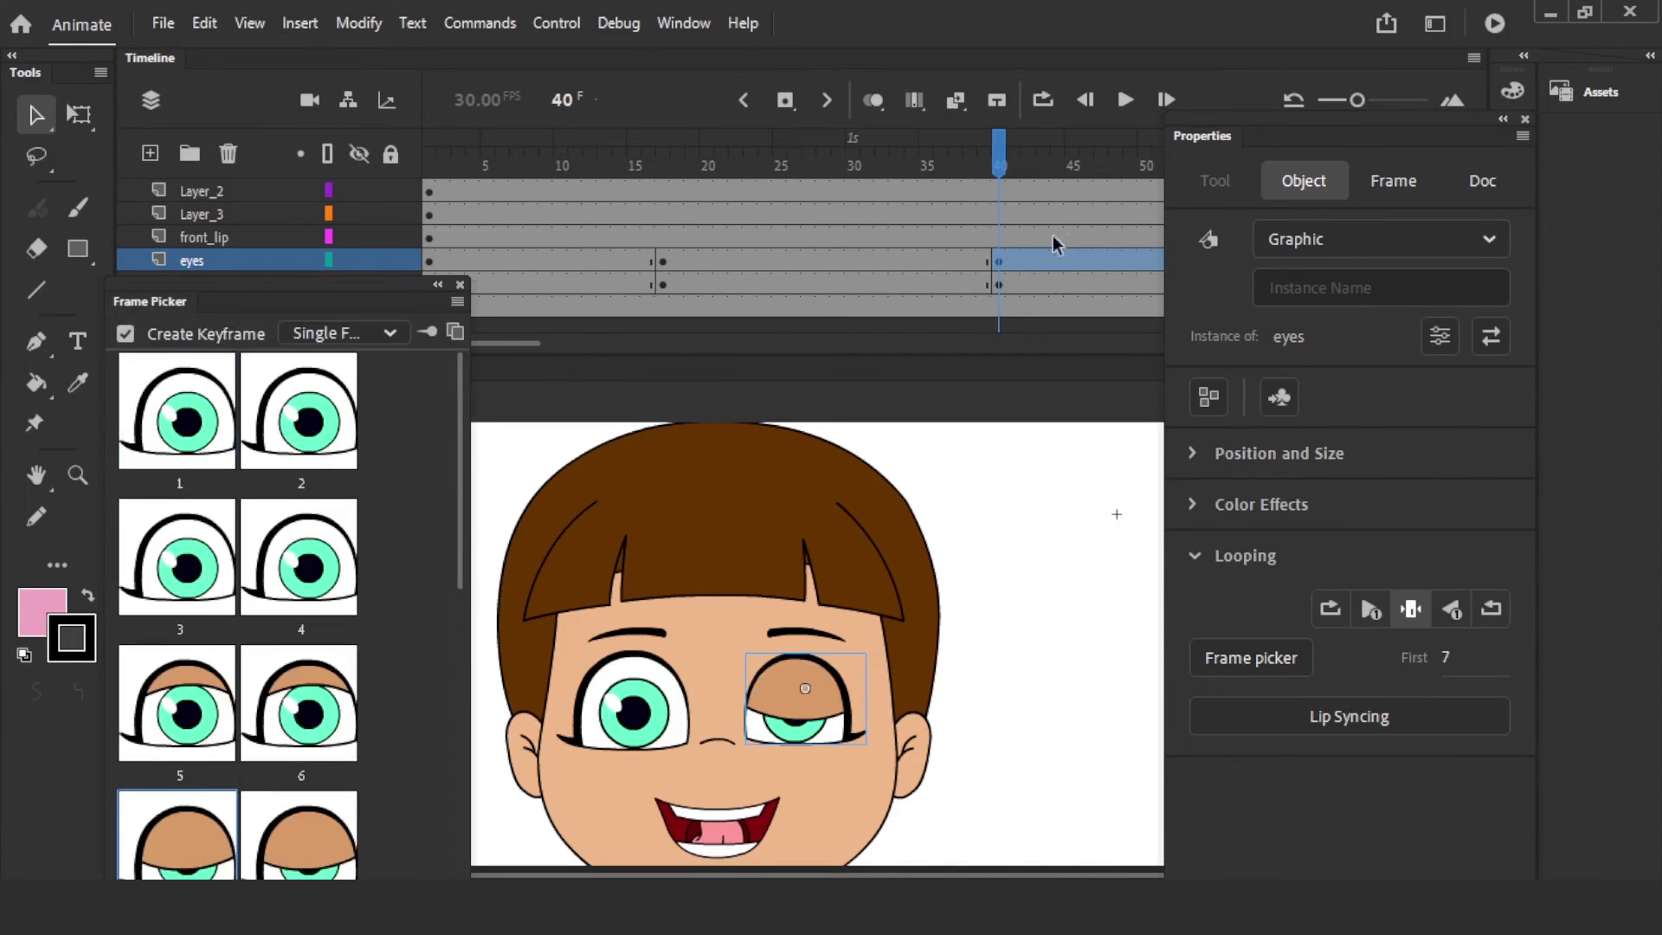
# - Give the left eye at frame 40 the matching half-closed pose, frame 7, with the Frame Picker
pyautogui.click(1001, 283)
pyautogui.hscroll(5, 1003, 298)
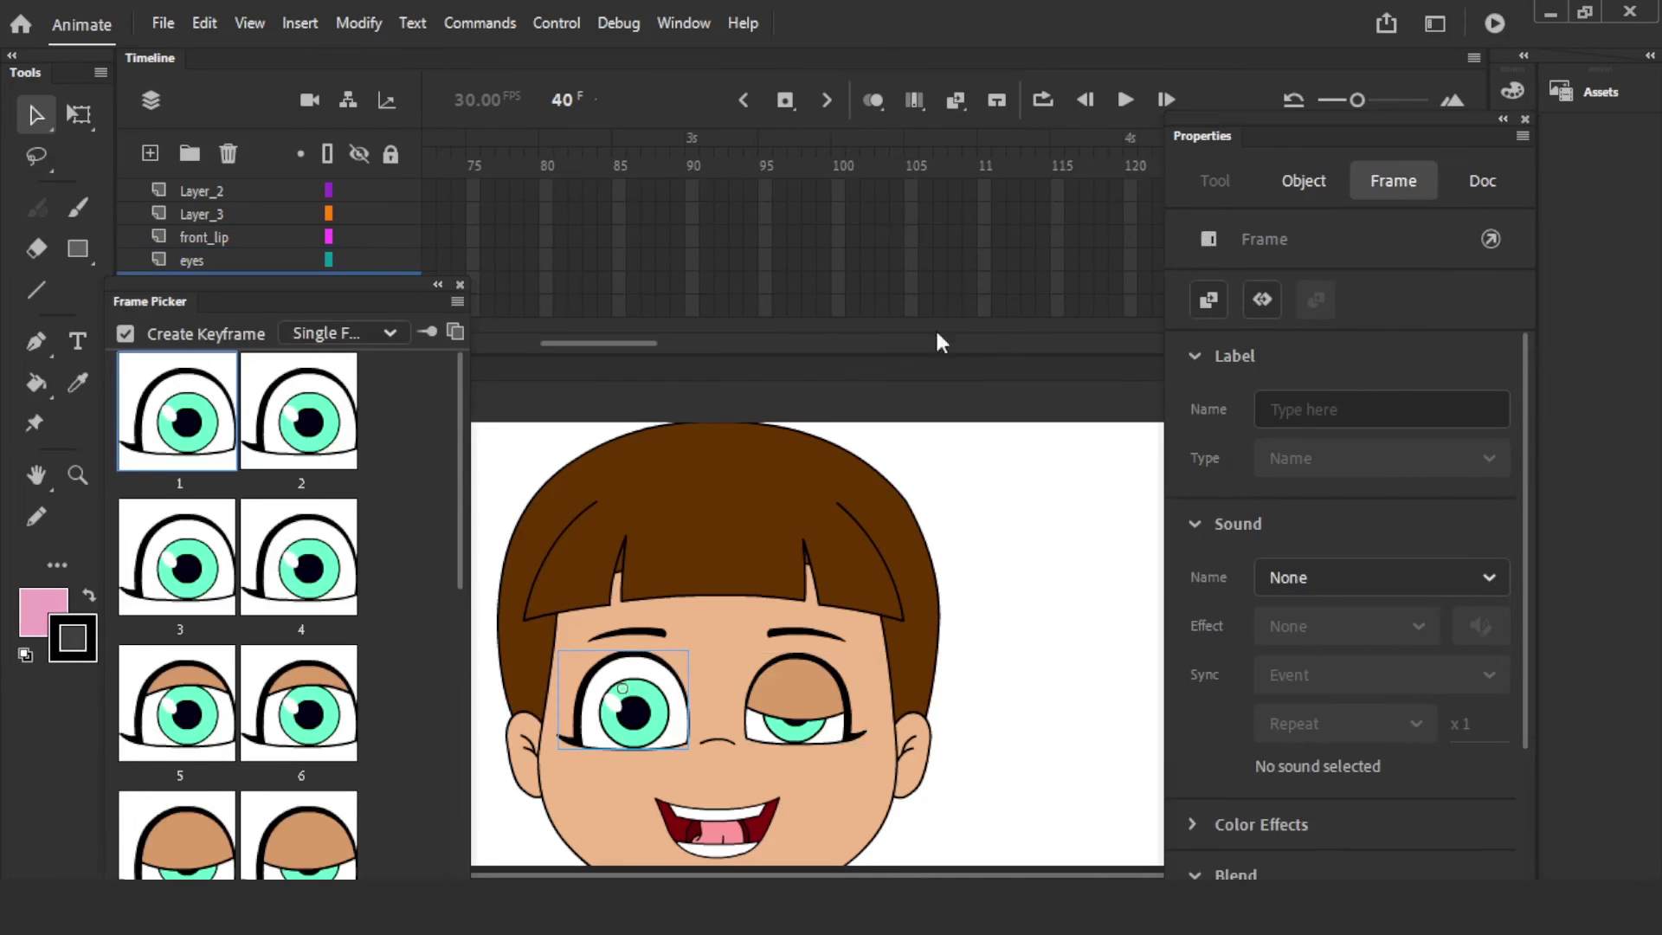
pyautogui.hscroll(-4, 646, 343)
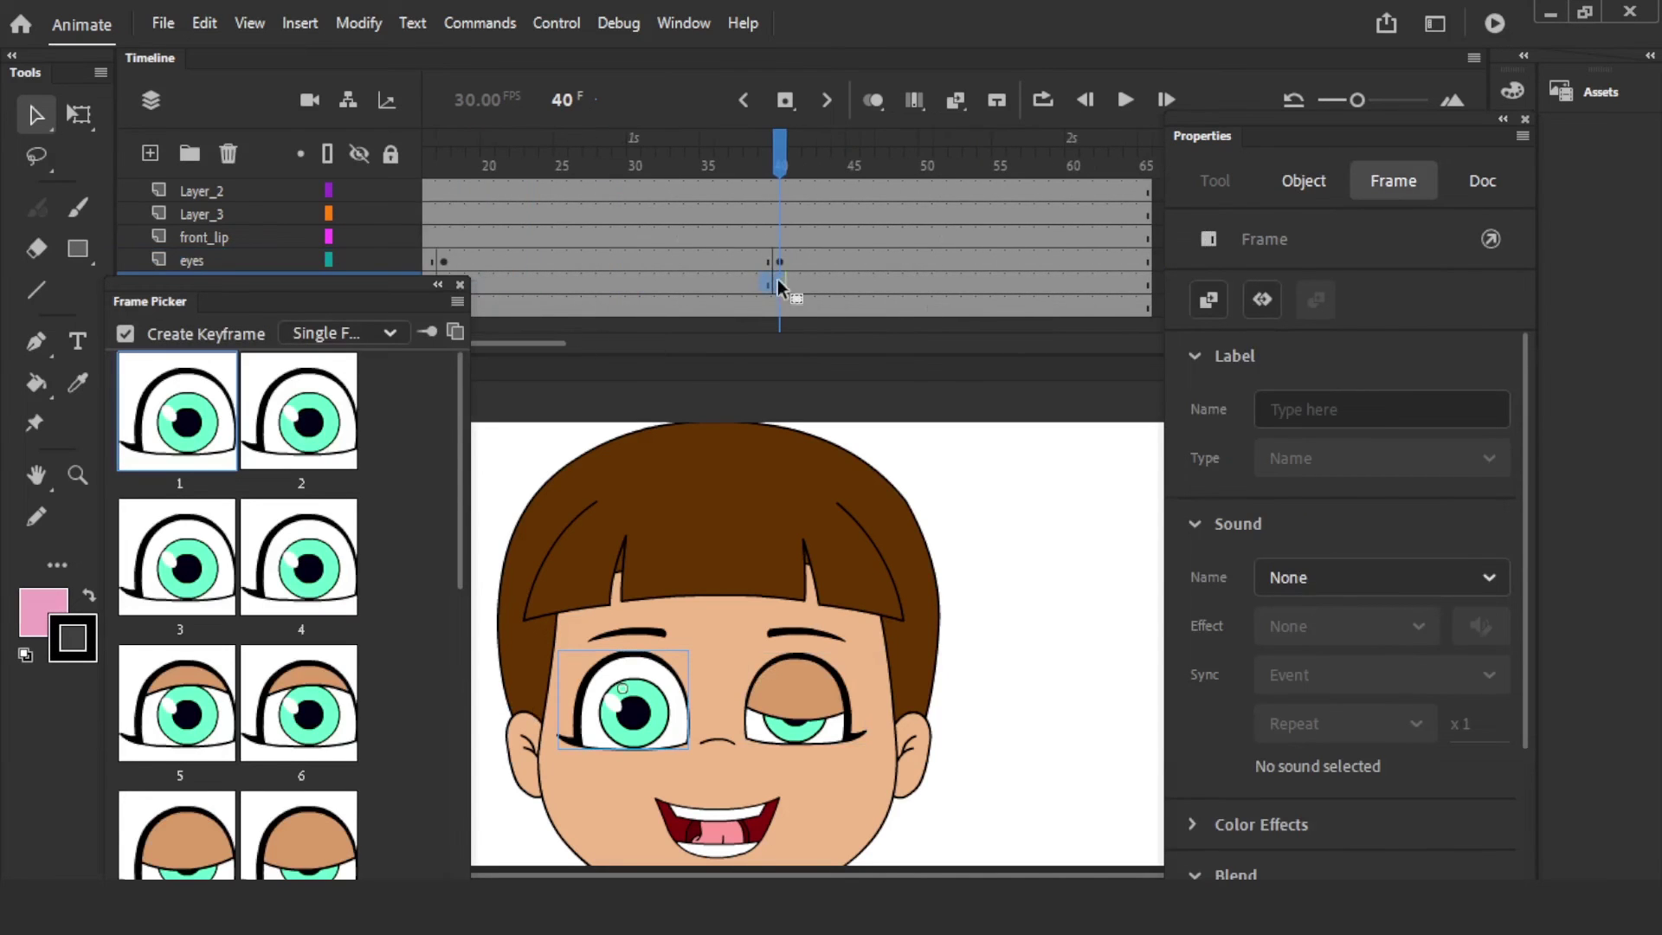
pyautogui.click(1031, 504)
pyautogui.click(646, 696)
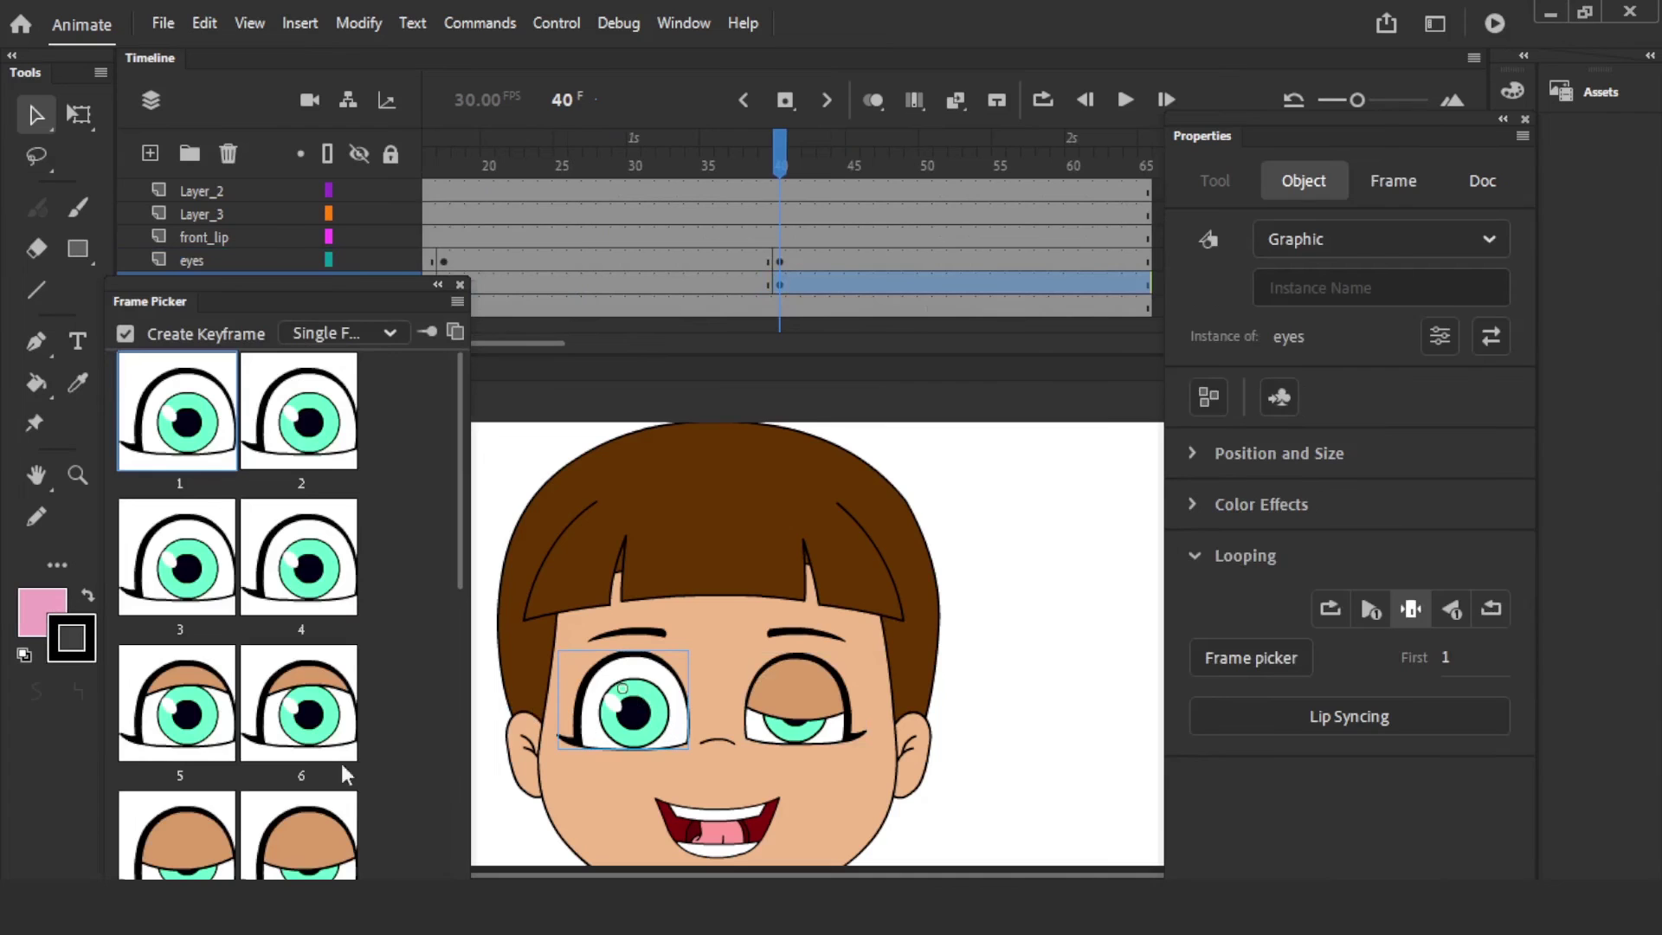
pyautogui.click(206, 837)
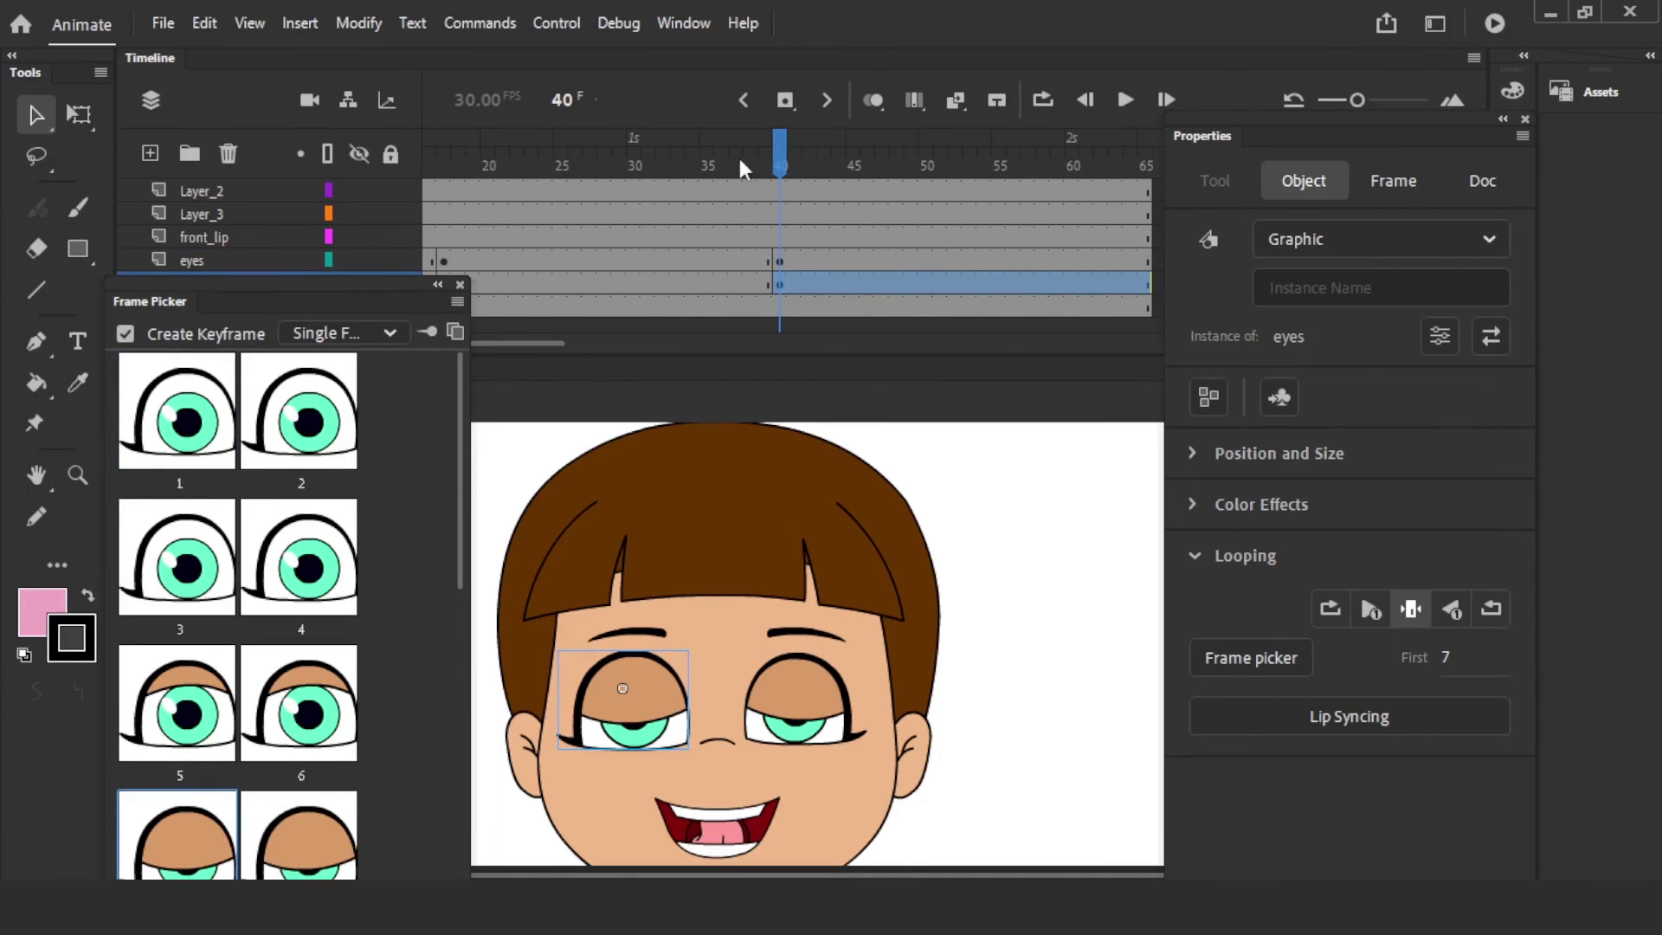
# - Move the Frame Picker clear of the timeline and play the blink from frame 1
pyautogui.press(',')
pyautogui.press(',')
pyautogui.press(',')
pyautogui.press(',')
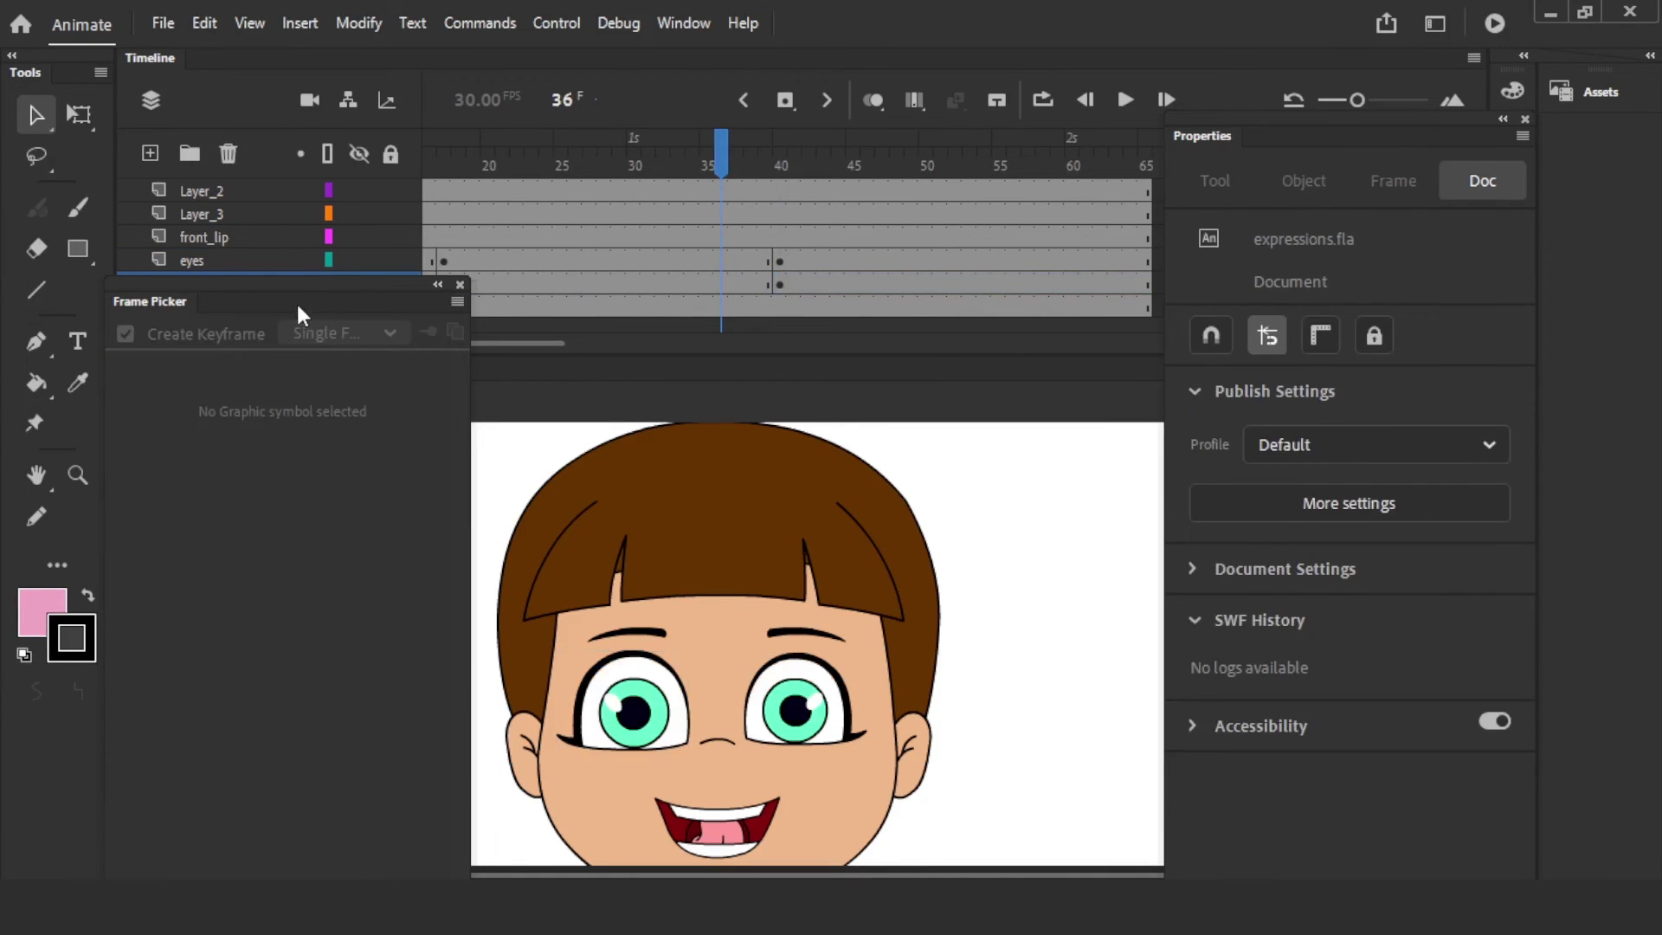
pyautogui.moveTo(297, 304); pyautogui.dragTo(343, 483)
pyautogui.moveTo(552, 151); pyautogui.dragTo(424, 152)
pyautogui.press('Return')
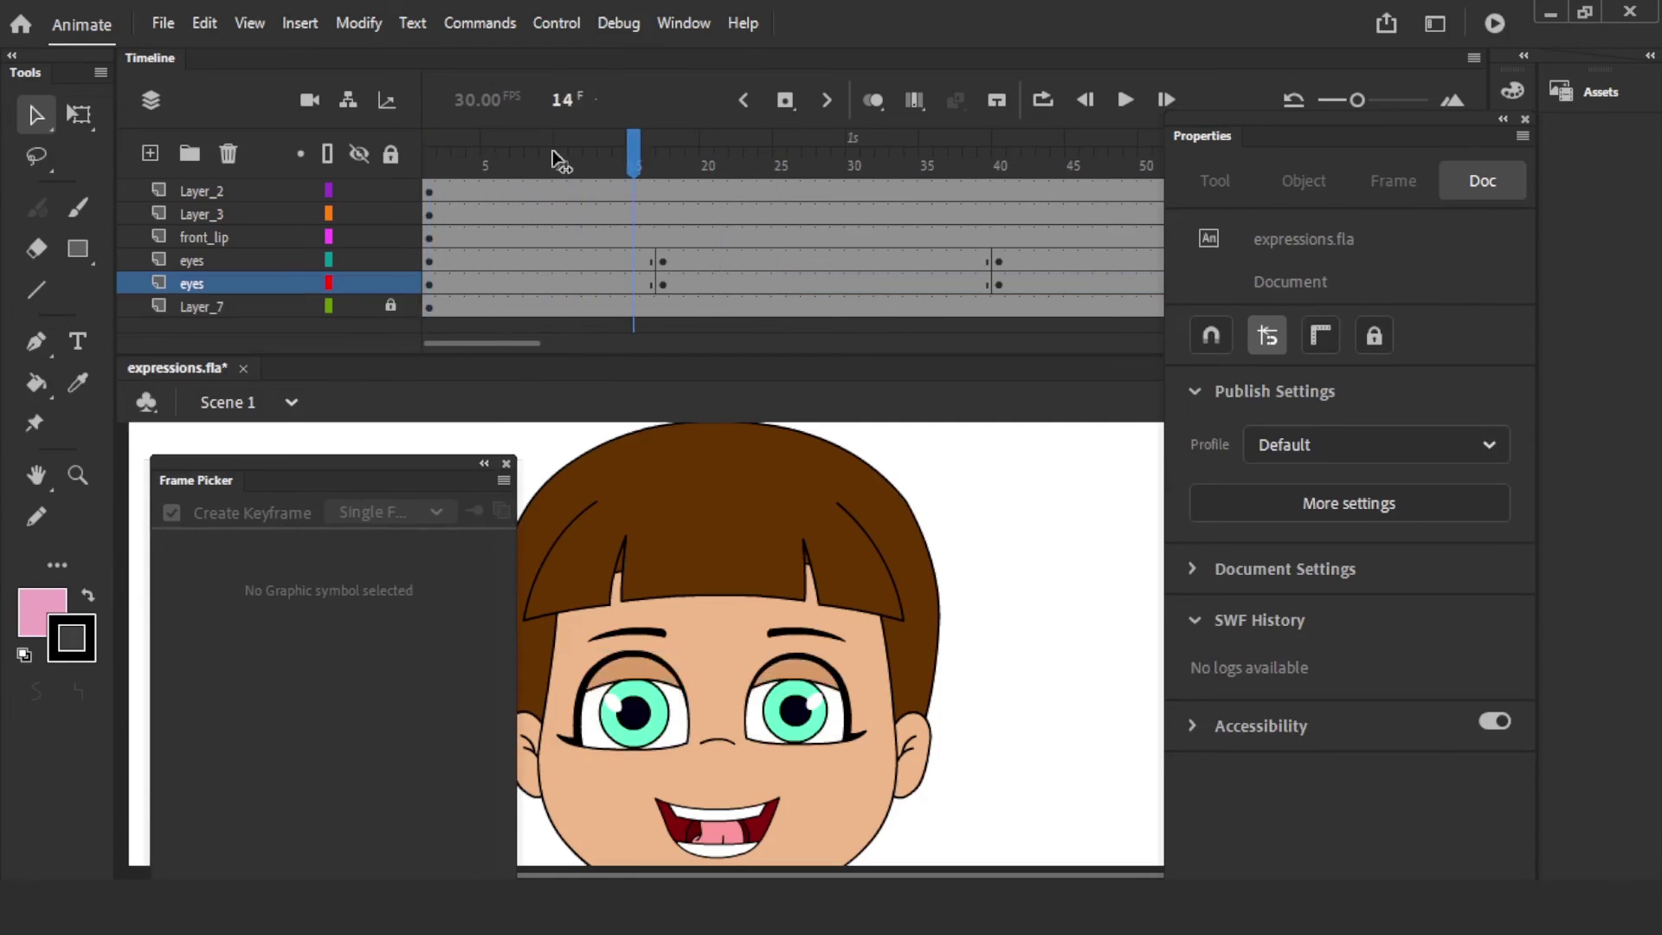
pyautogui.press('Return')
pyautogui.press(',')
# - Step frame by frame around the frame 40 keyframes to examine how the eyes change pose
pyautogui.moveTo(505, 342)
pyautogui.mouseDown()
pyautogui.moveTo(548, 343)
pyautogui.moveTo(525, 342)
pyautogui.mouseUp()
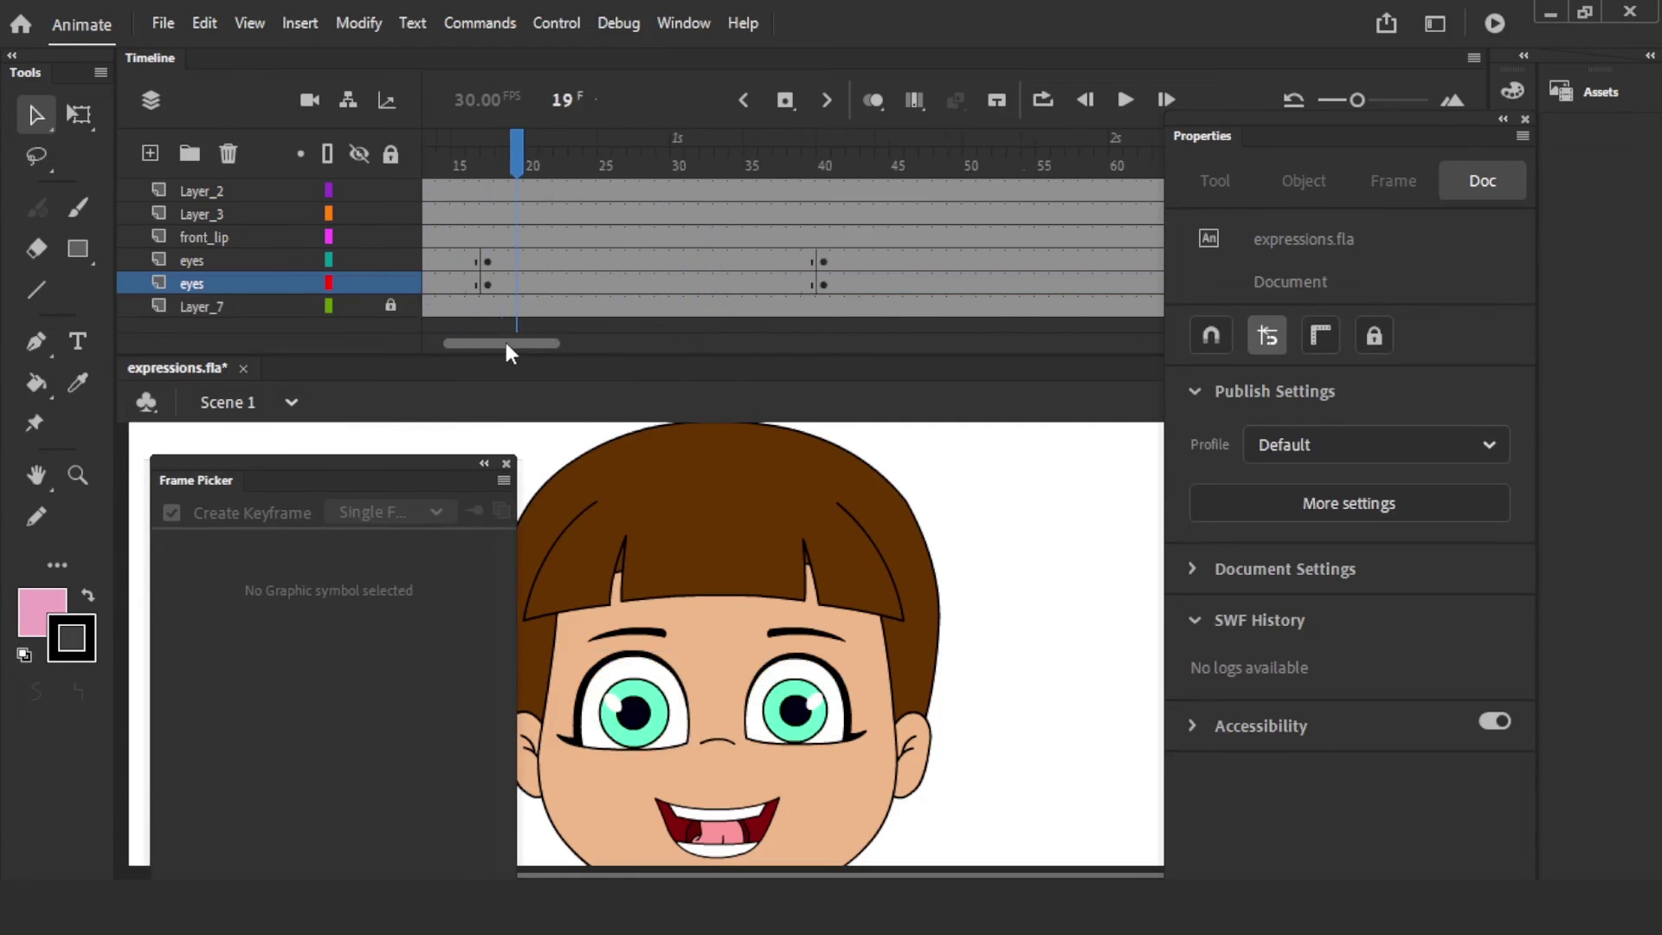
pyautogui.click(773, 166)
pyautogui.press('.')
pyautogui.press(',')
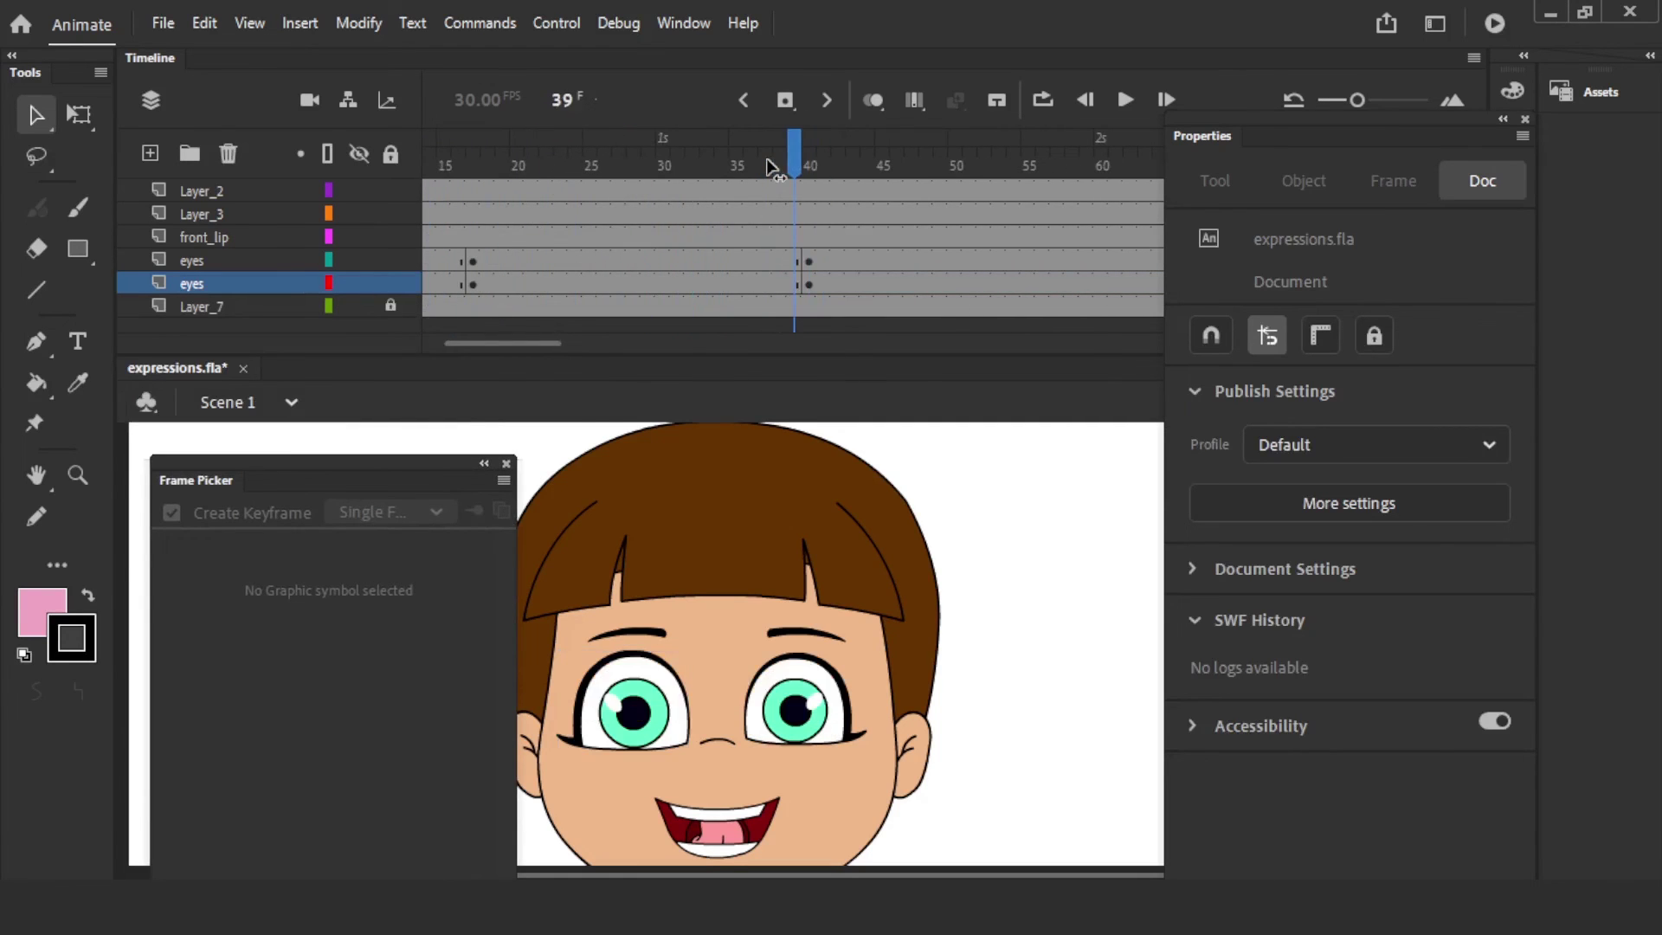
pyautogui.press('.')
pyautogui.press('.')
pyautogui.press('.')
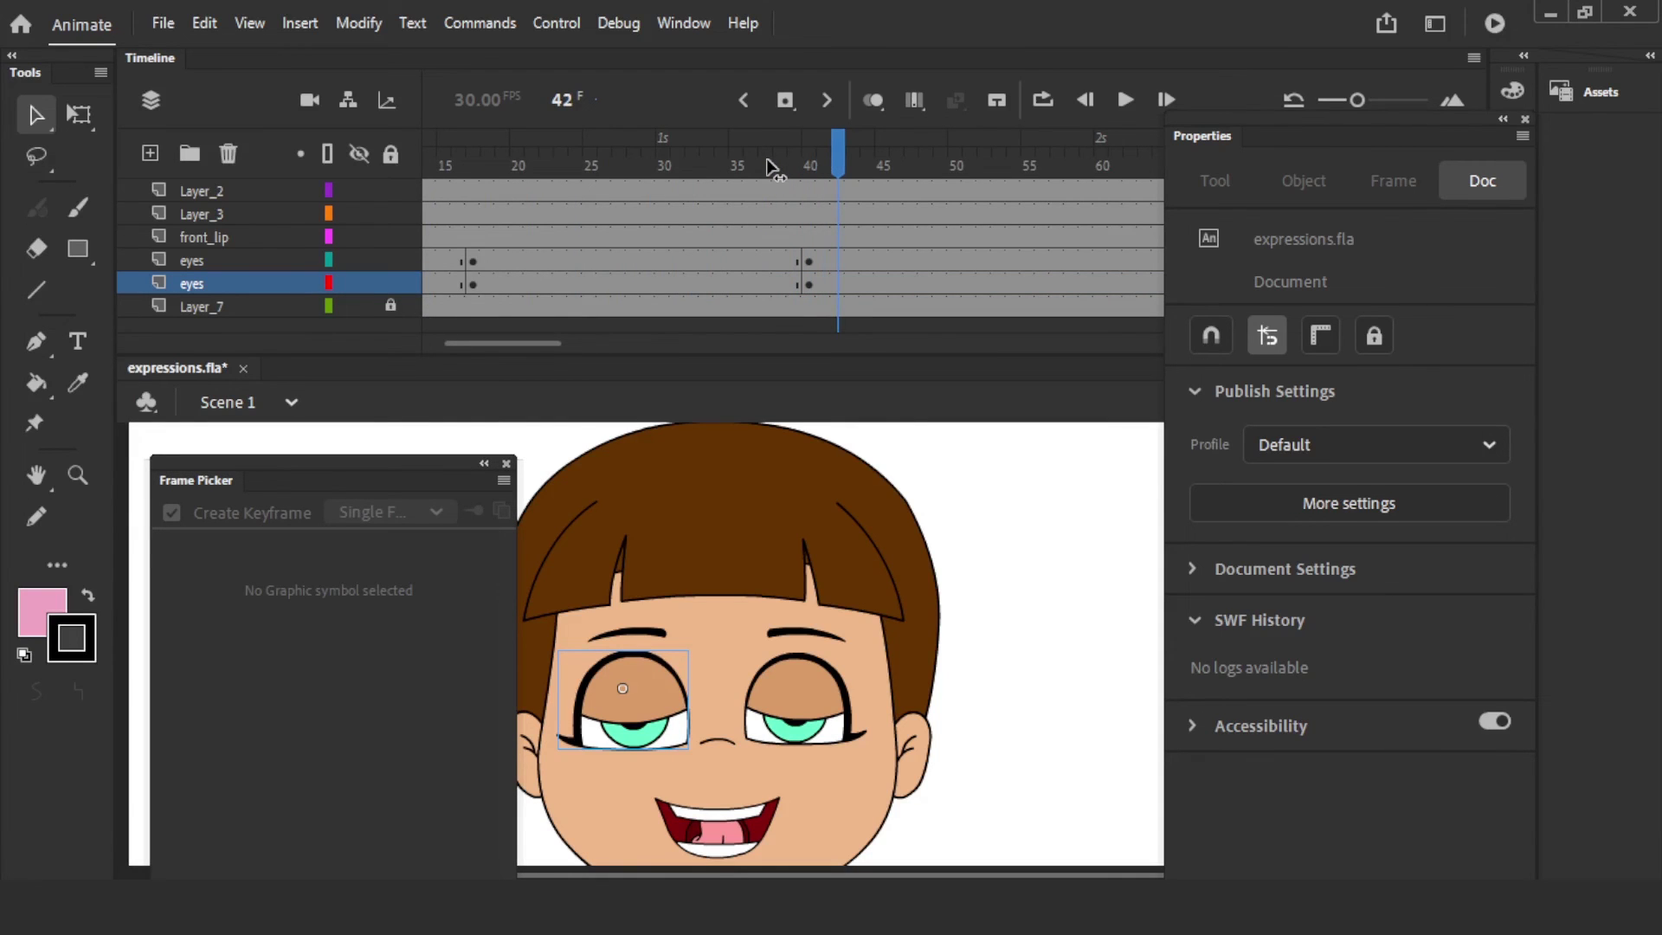
pyautogui.press('.')
pyautogui.press('.')
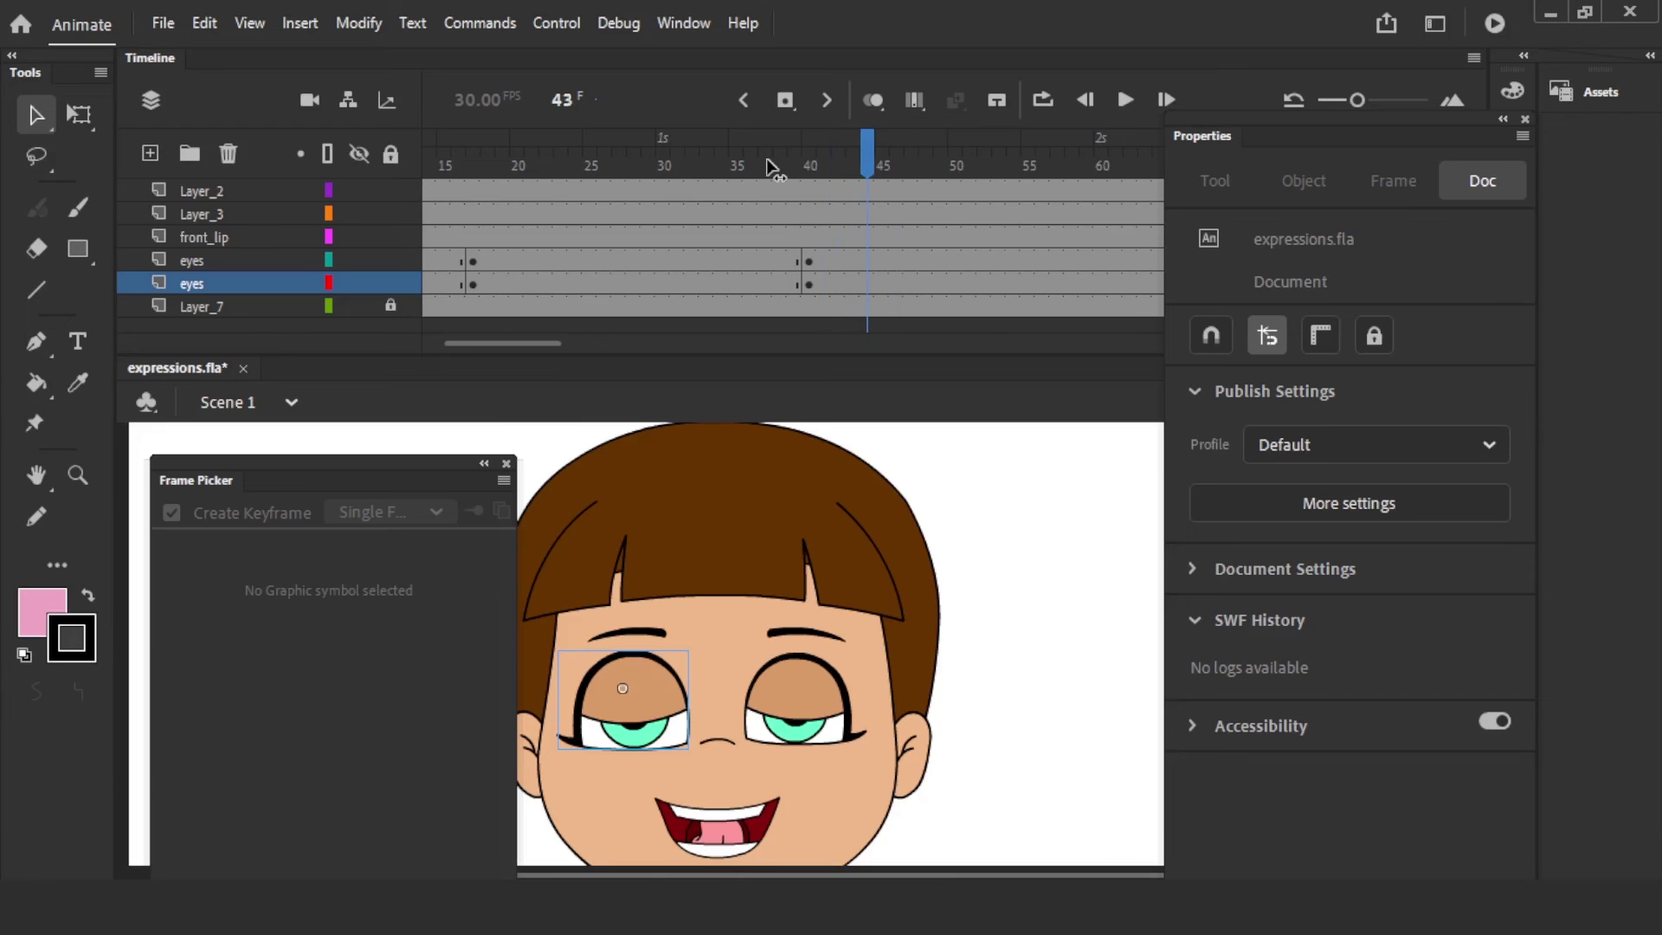
# - Switch the right eye at frame 40 to Loop with first frame 1
pyautogui.moveTo(809, 284); pyautogui.dragTo(815, 267)
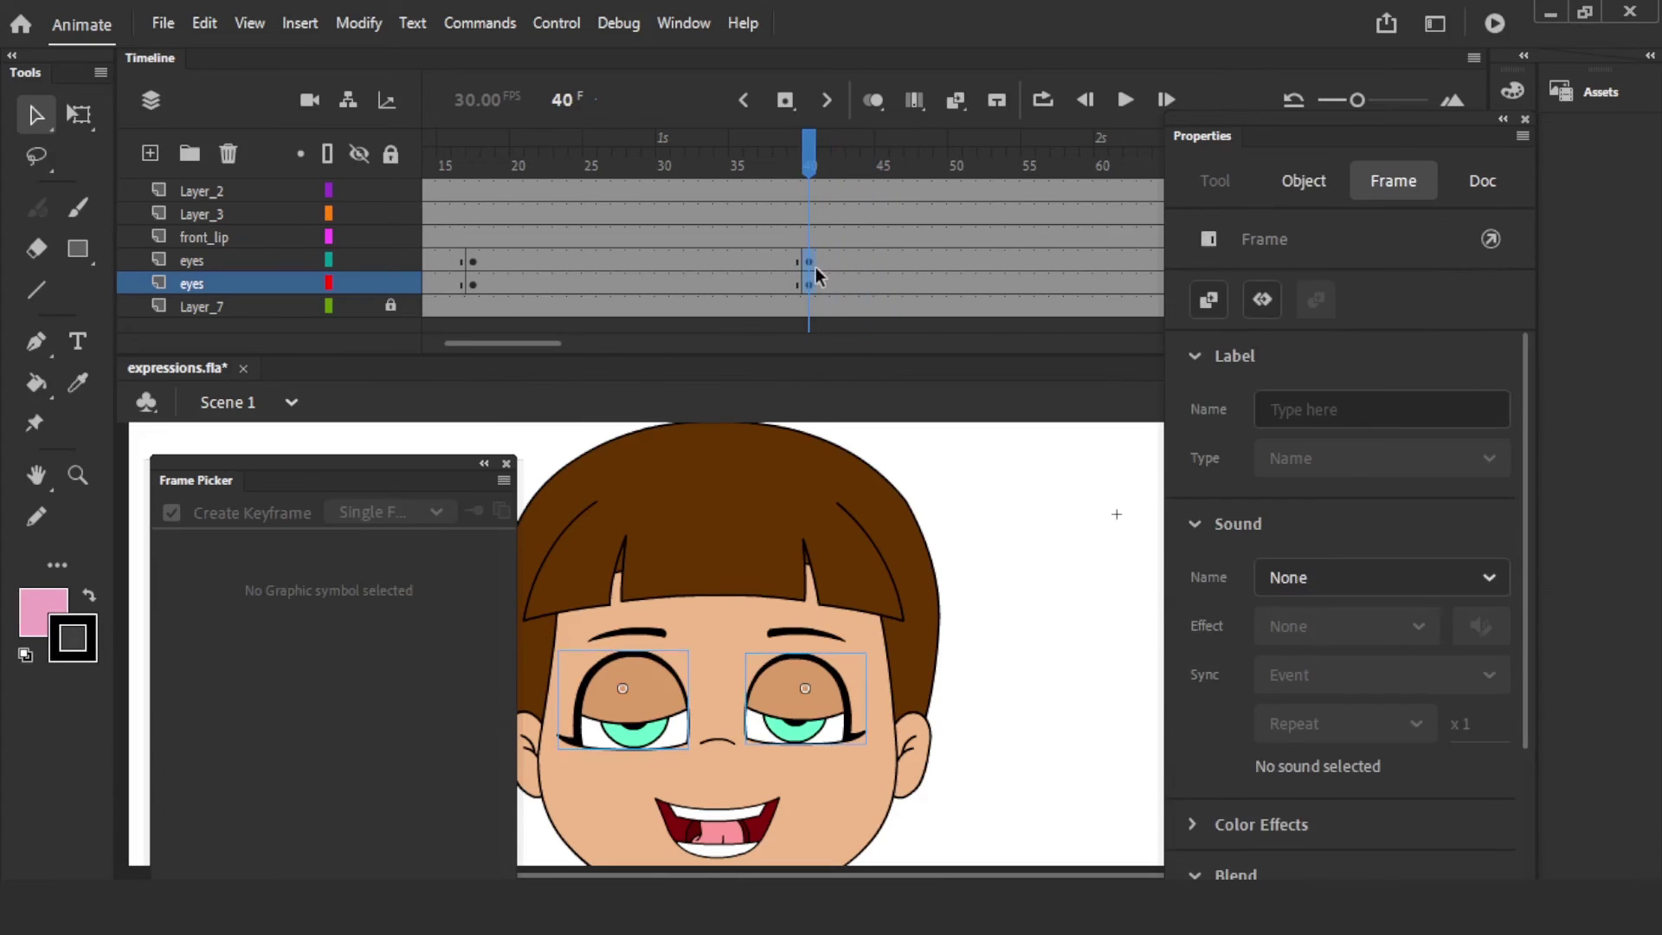
pyautogui.click(982, 610)
pyautogui.click(817, 695)
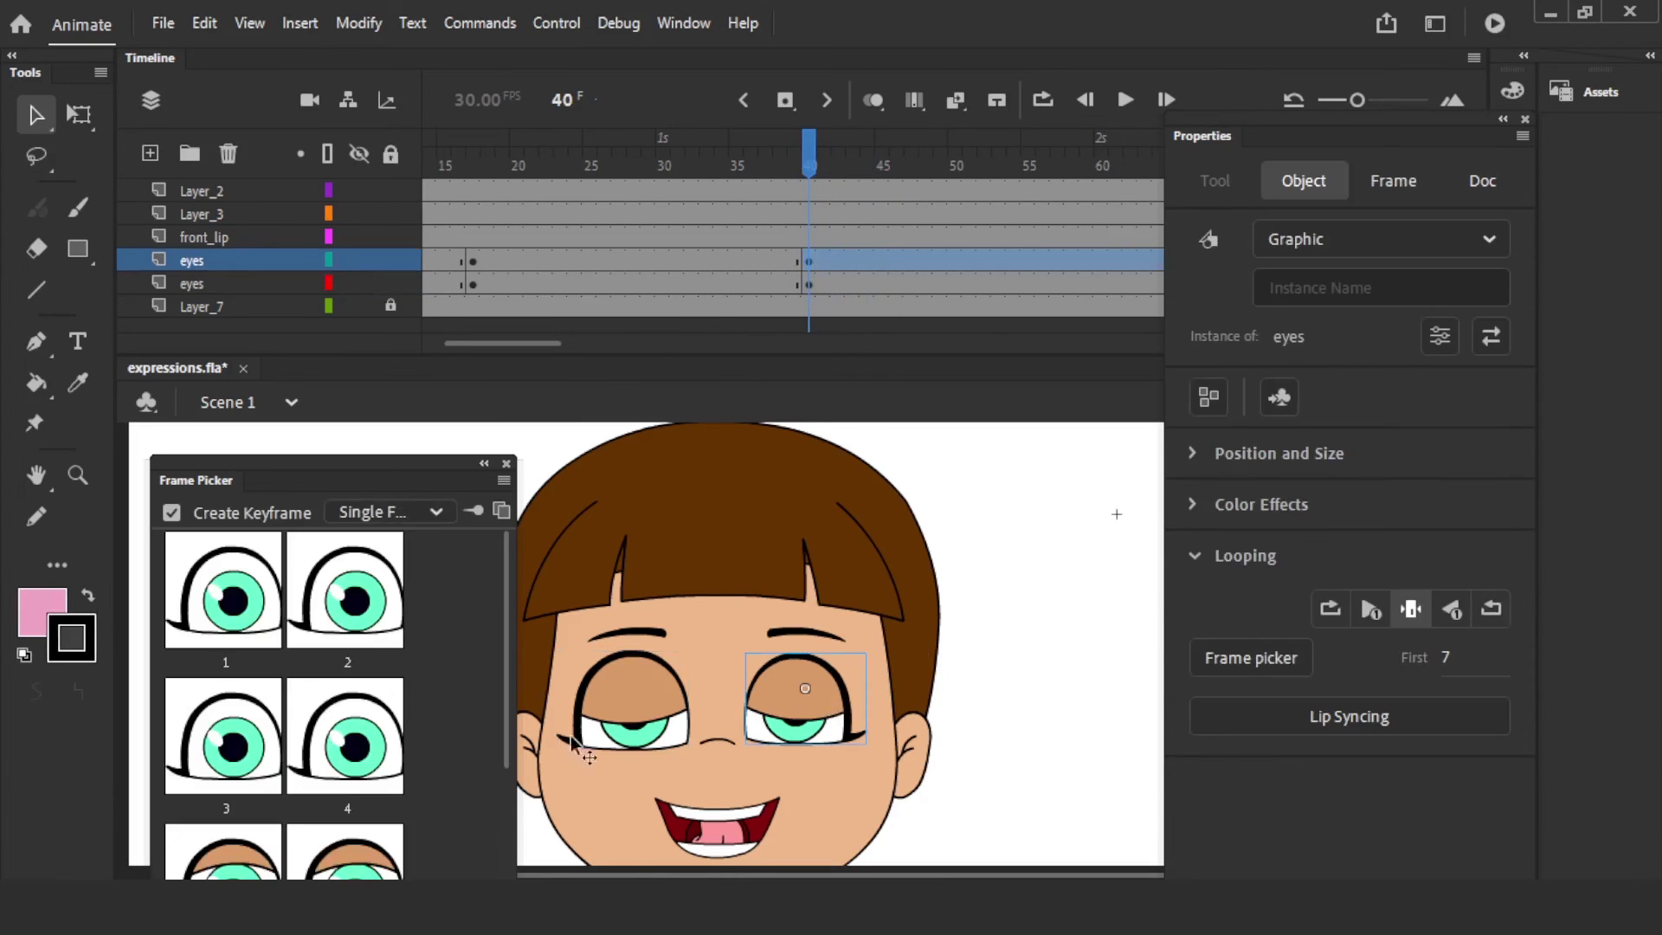
pyautogui.click(1330, 609)
pyautogui.click(1443, 657)
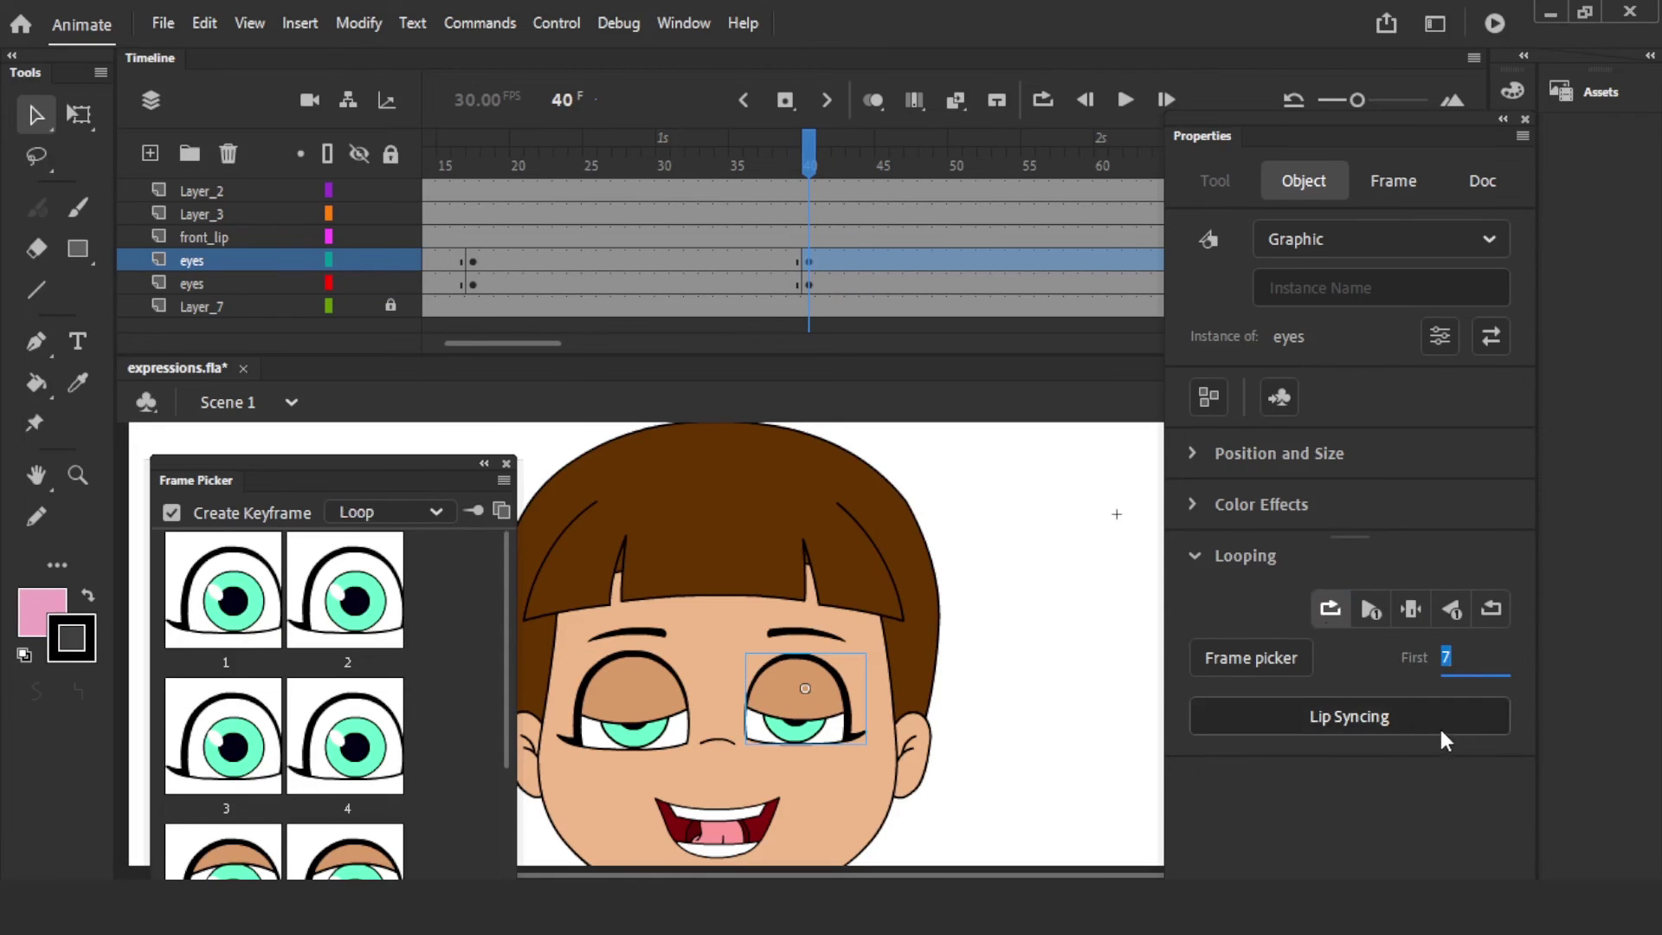
pyautogui.write('1')
pyautogui.press('Return')
pyautogui.click(1021, 547)
# - Switch the left eye at frame 40 to Loop with first frame 1, matching the right eye
pyautogui.click(685, 688)
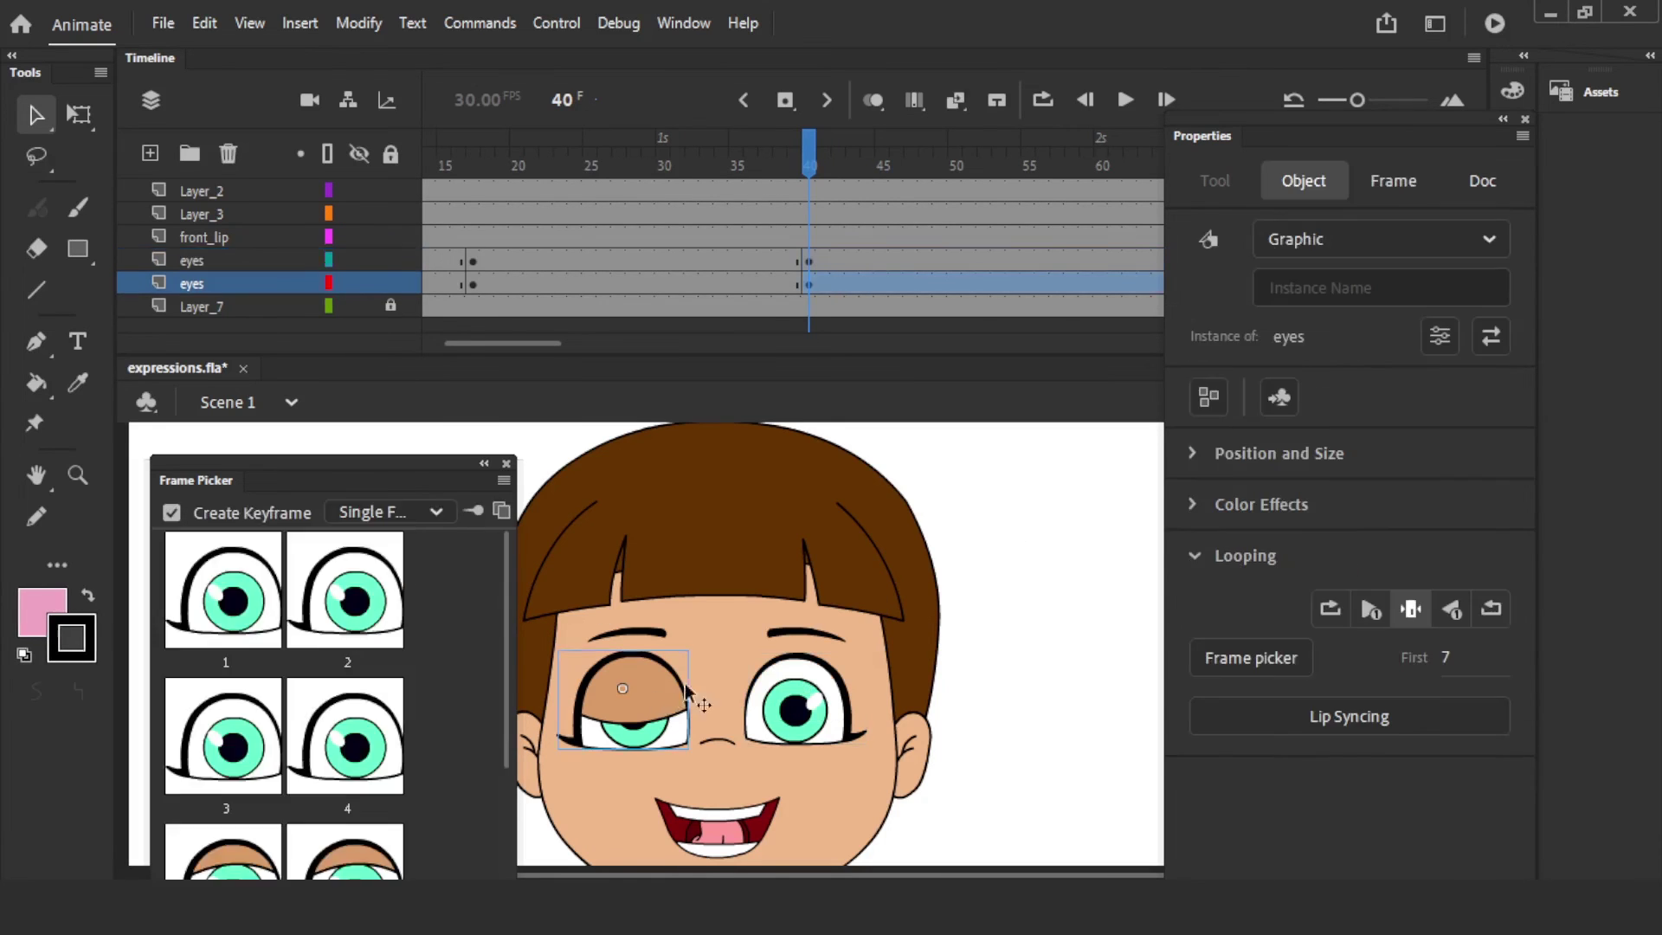
pyautogui.click(1336, 611)
pyautogui.click(1445, 658)
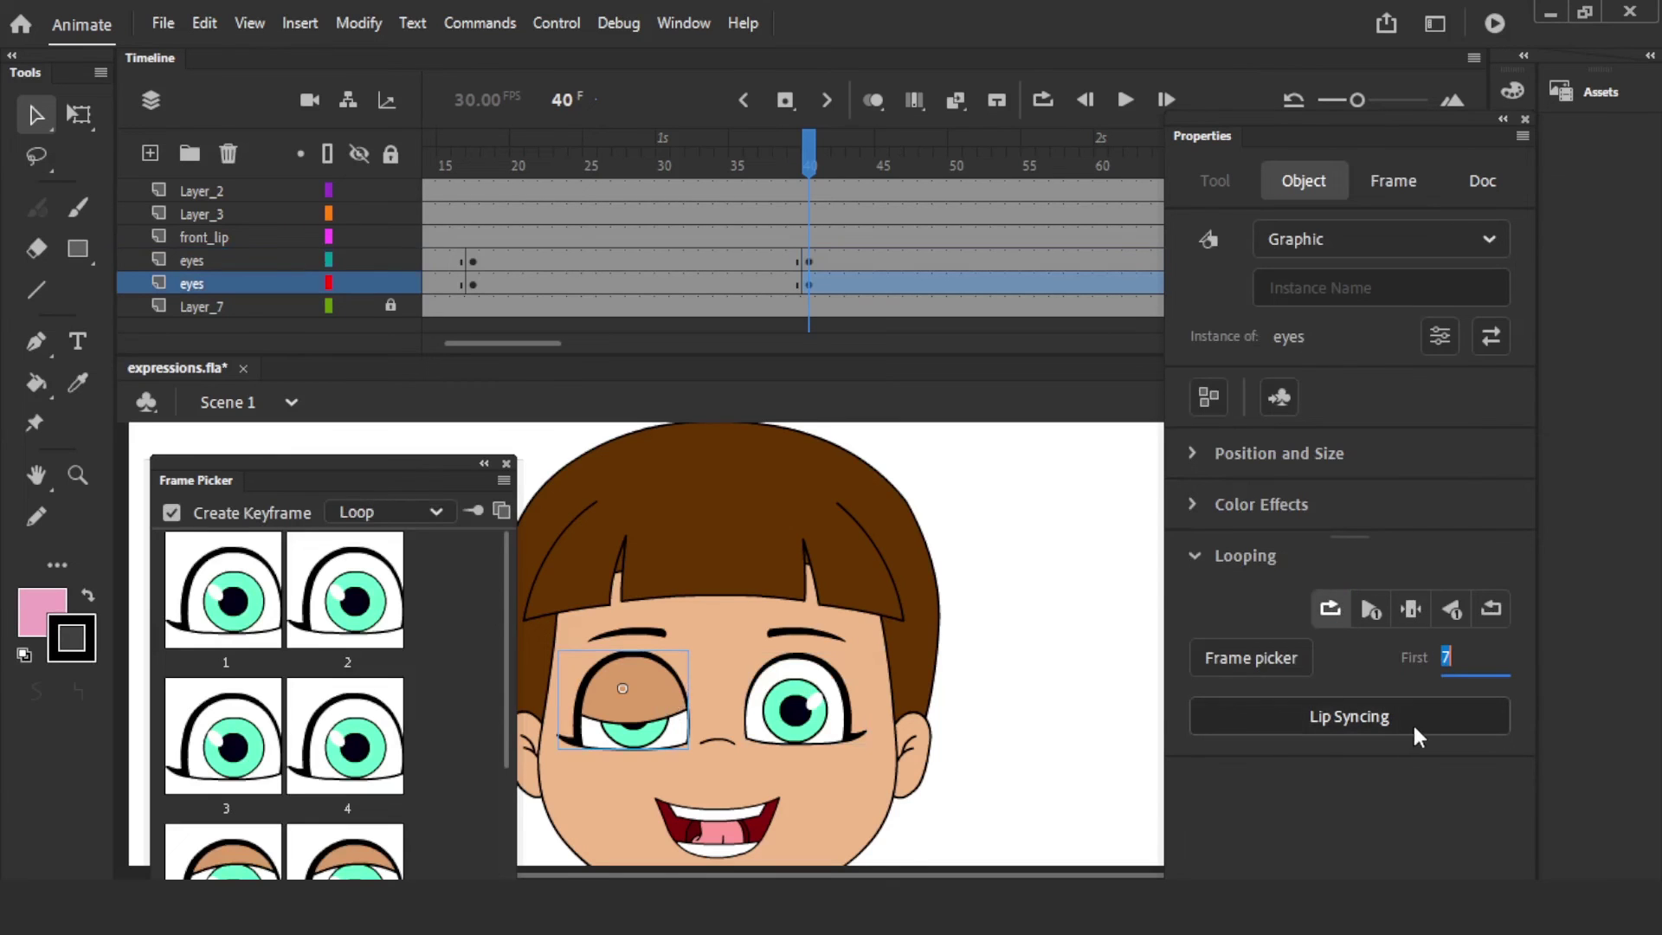
pyautogui.write('1')
pyautogui.press('Return')
pyautogui.click(1045, 538)
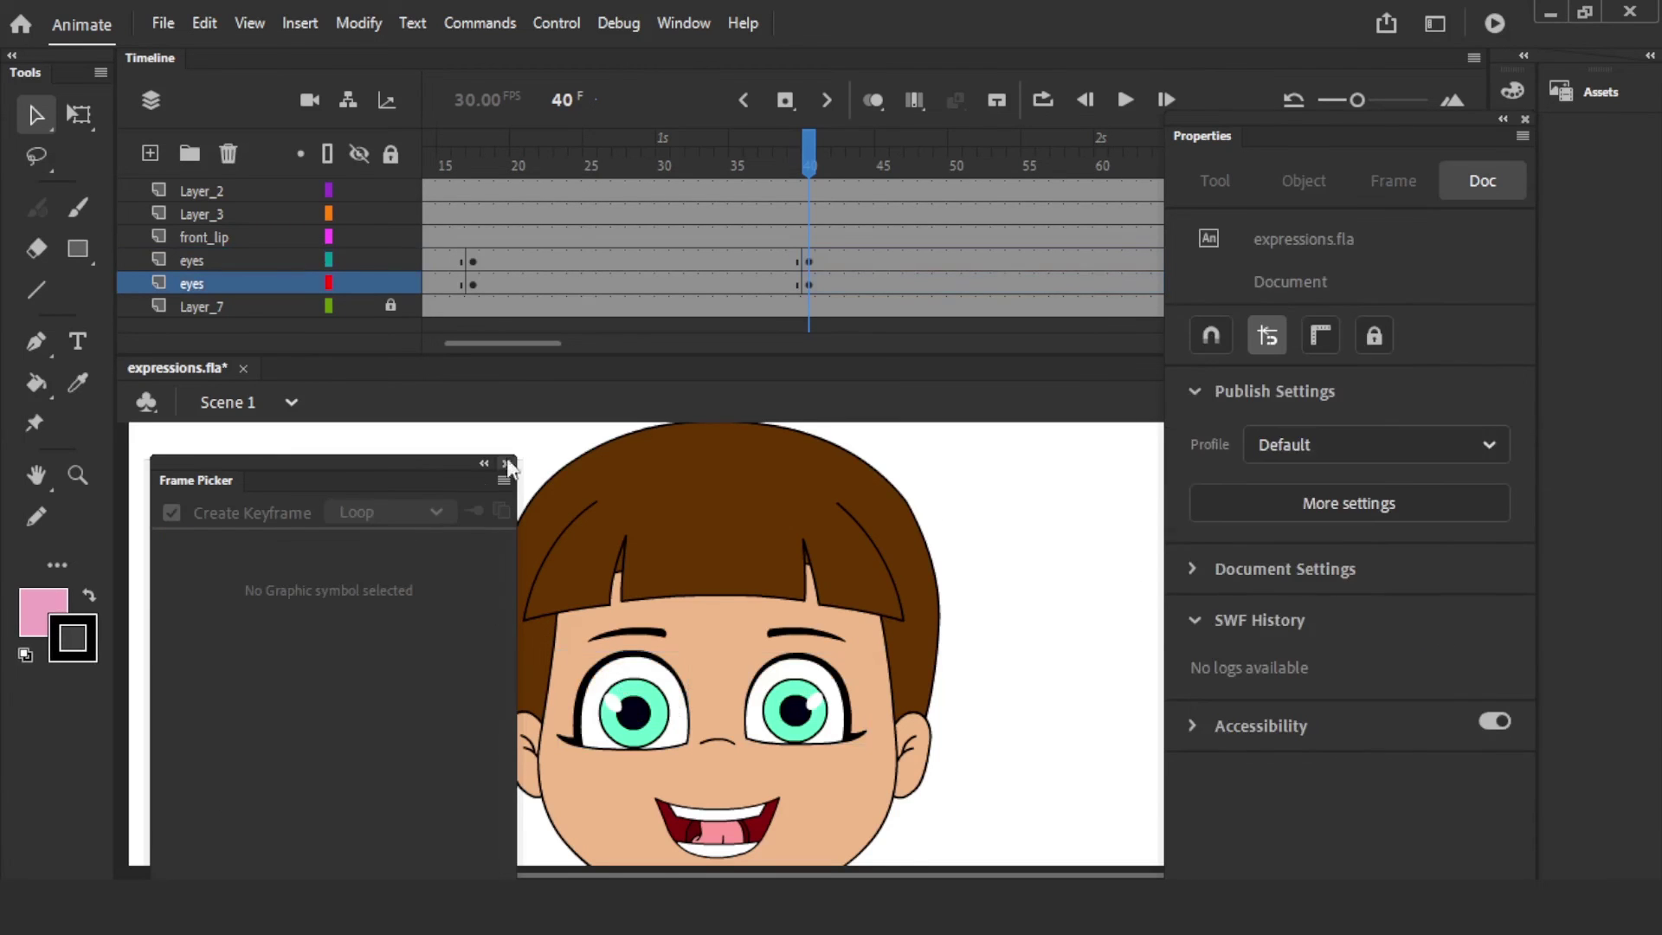
# - Test the movie from frame 1 to review the blink, close the preview and scrub the opening frames
pyautogui.hotkey('shift', ',')
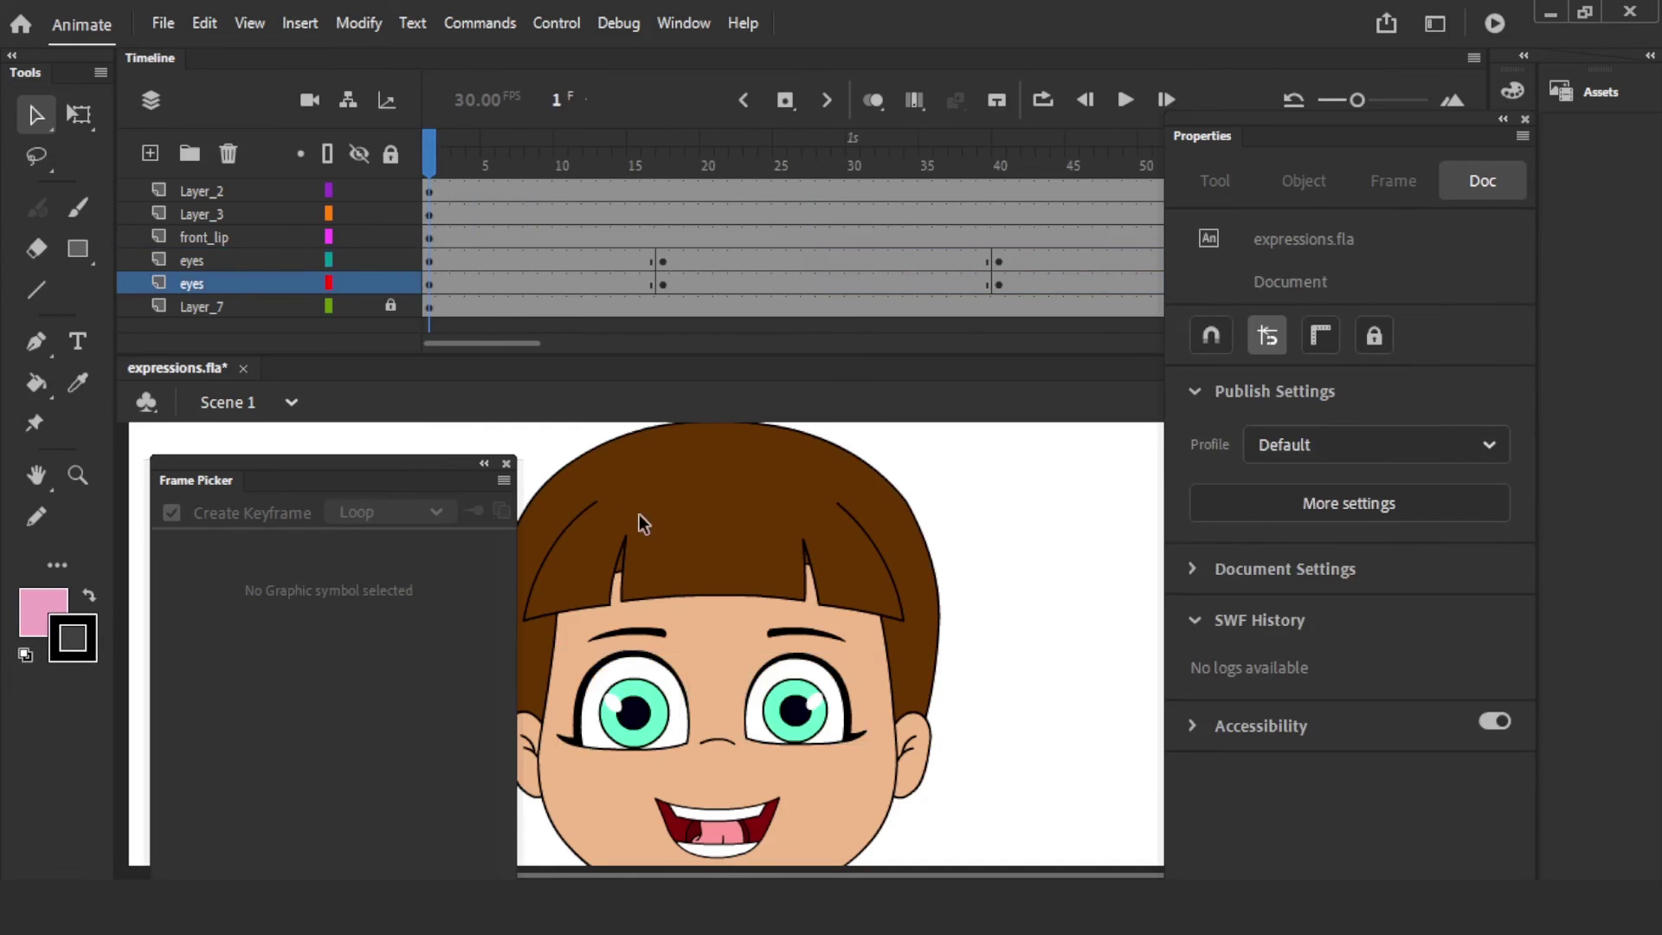
pyautogui.hotkey('ctrl', 'Return')
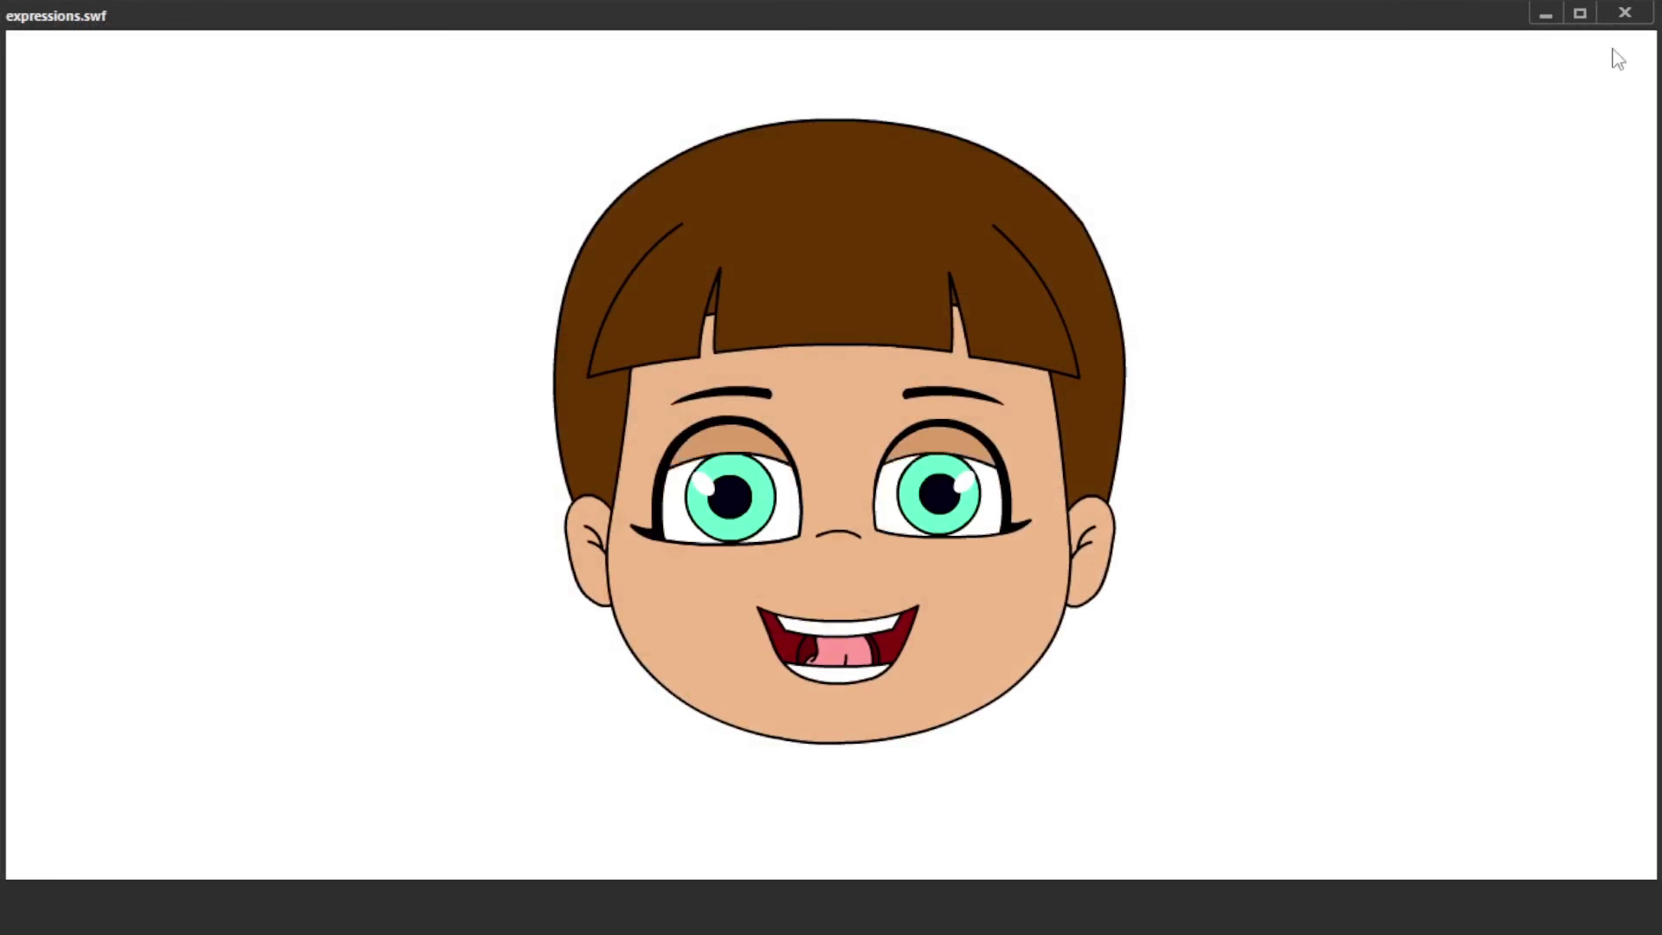
pyautogui.click(1624, 14)
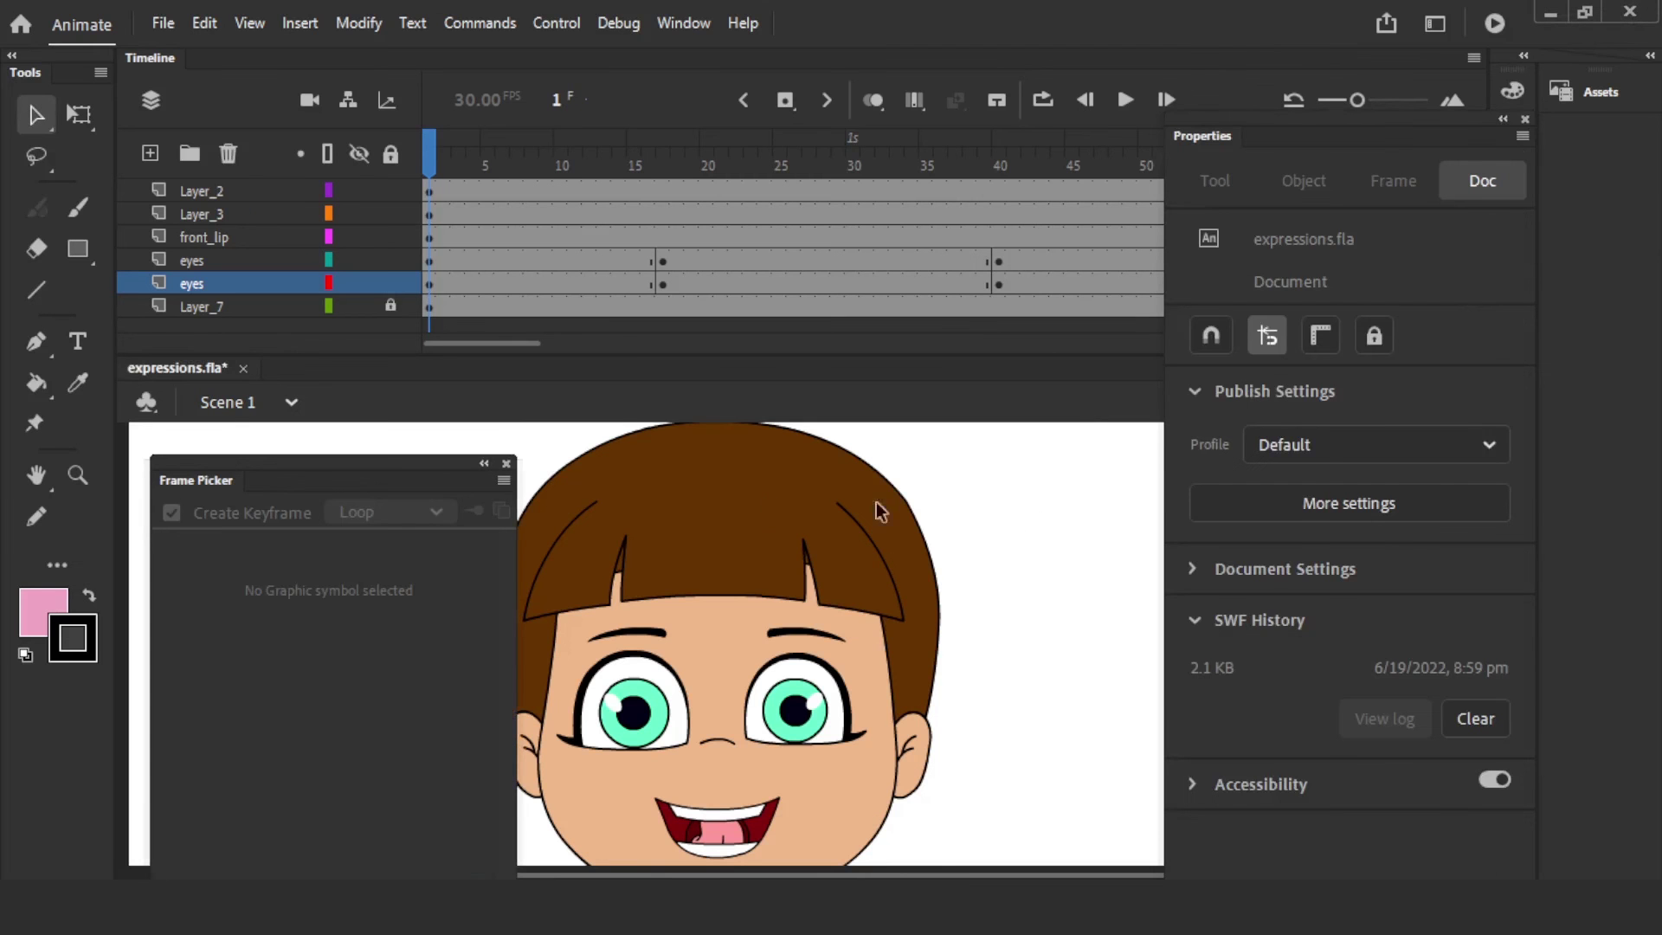
pyautogui.moveTo(628, 167)
pyautogui.mouseDown()
pyautogui.moveTo(575, 167)
pyautogui.moveTo(1076, 169)
pyautogui.moveTo(502, 171)
pyautogui.mouseUp()
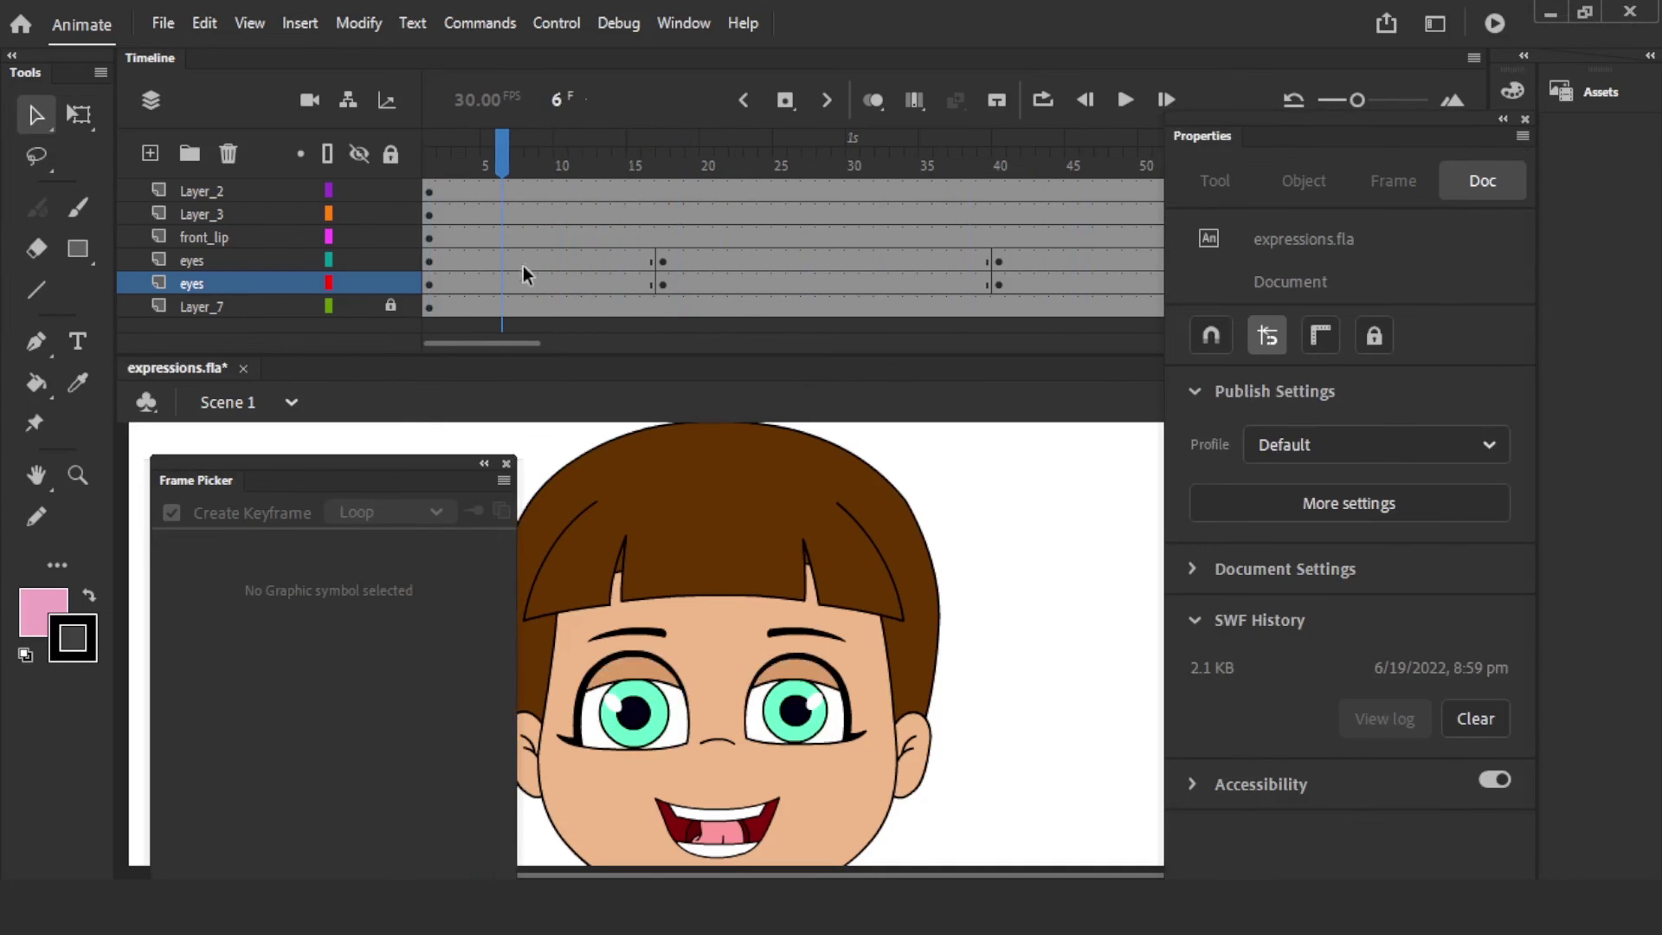
# - Lock both eyes layers and select frame 4 on the front_lip layer
pyautogui.click(391, 282)
pyautogui.click(390, 259)
pyautogui.click(472, 237)
# - Bring the whole mouth into view and arrange the floating Frame Picker and Properties panels beside the face
pyautogui.scroll(-3, 865, 651)
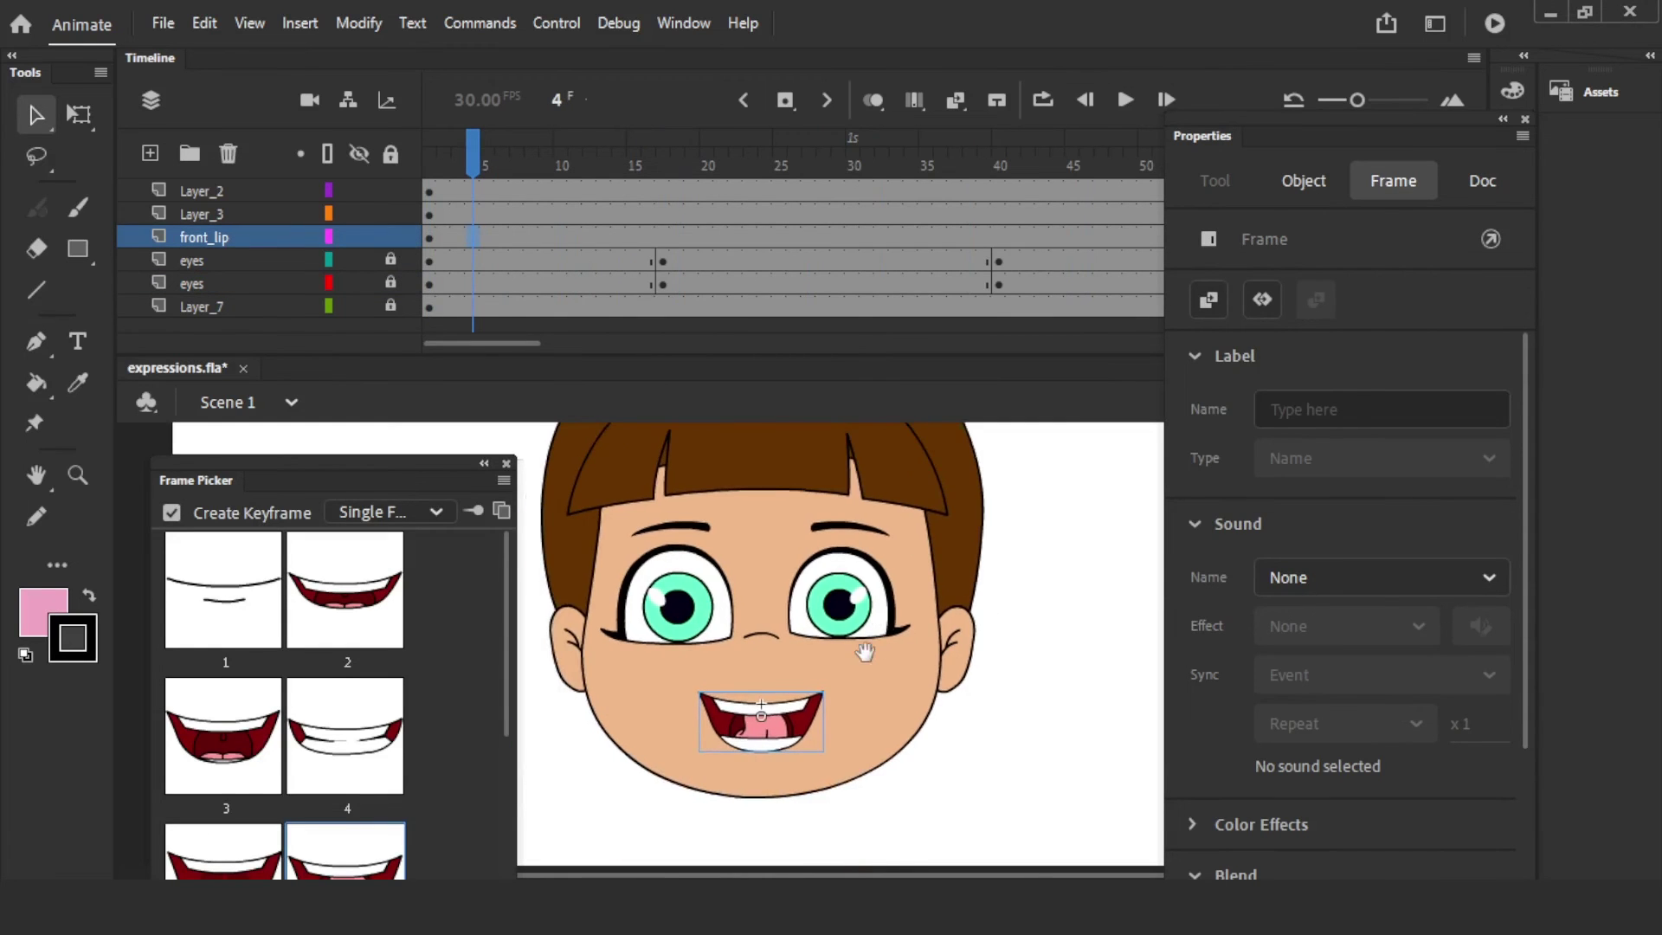
pyautogui.moveTo(864, 651); pyautogui.dragTo(866, 653)
pyautogui.moveTo(385, 481); pyautogui.dragTo(311, 340)
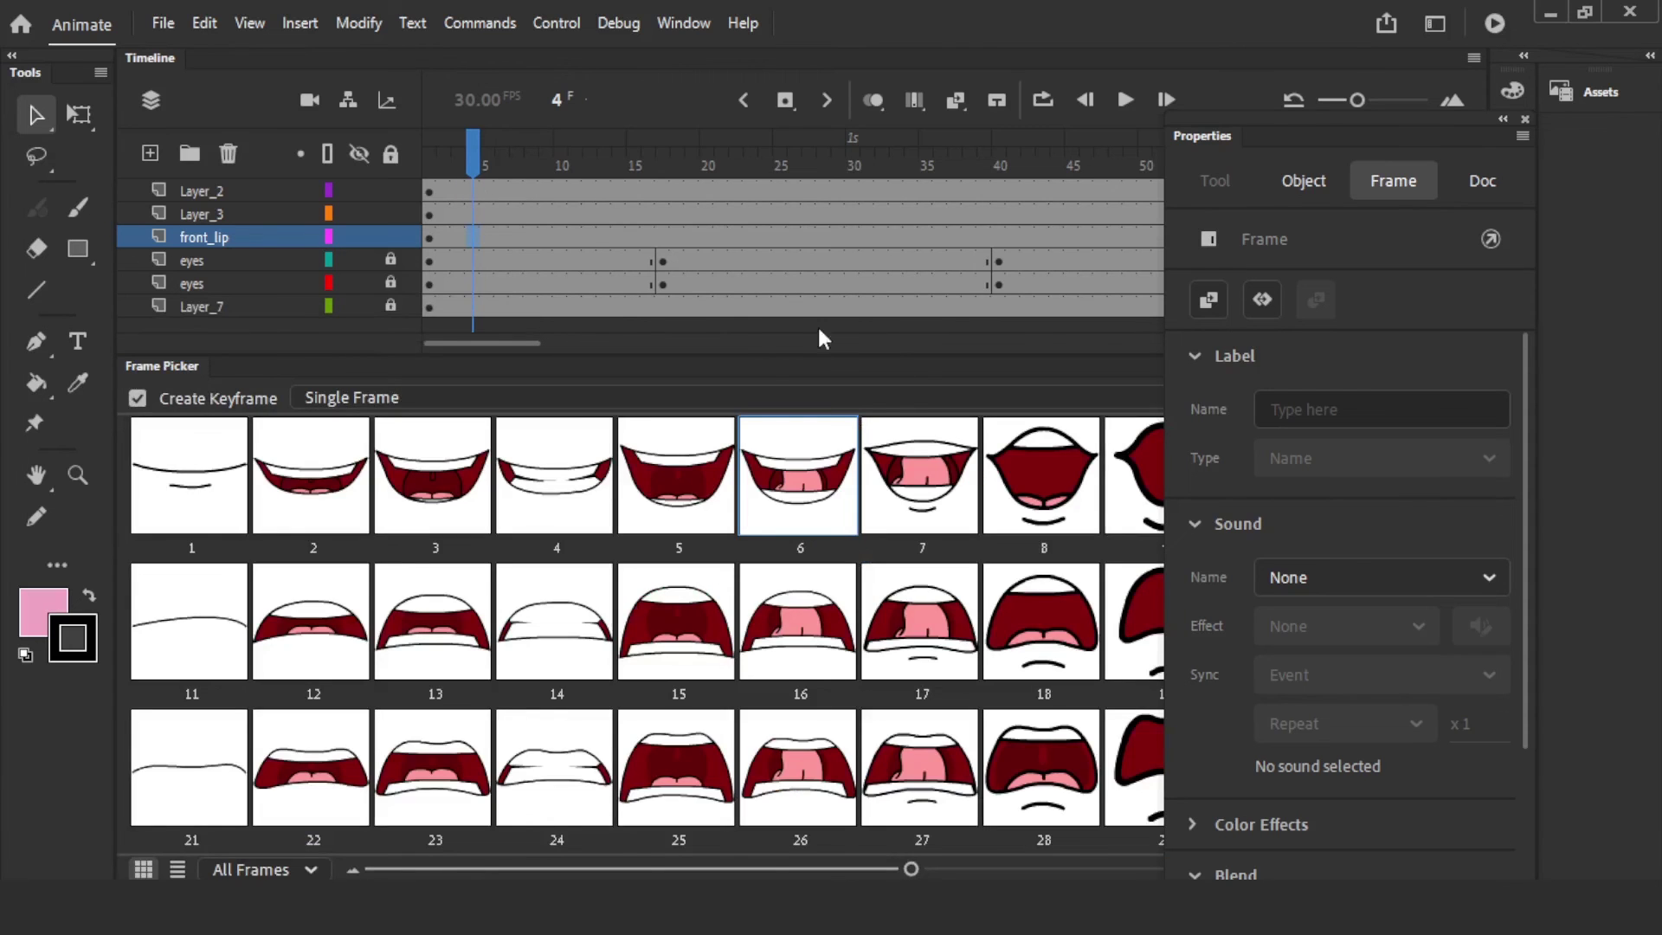
pyautogui.moveTo(188, 374); pyautogui.dragTo(254, 445)
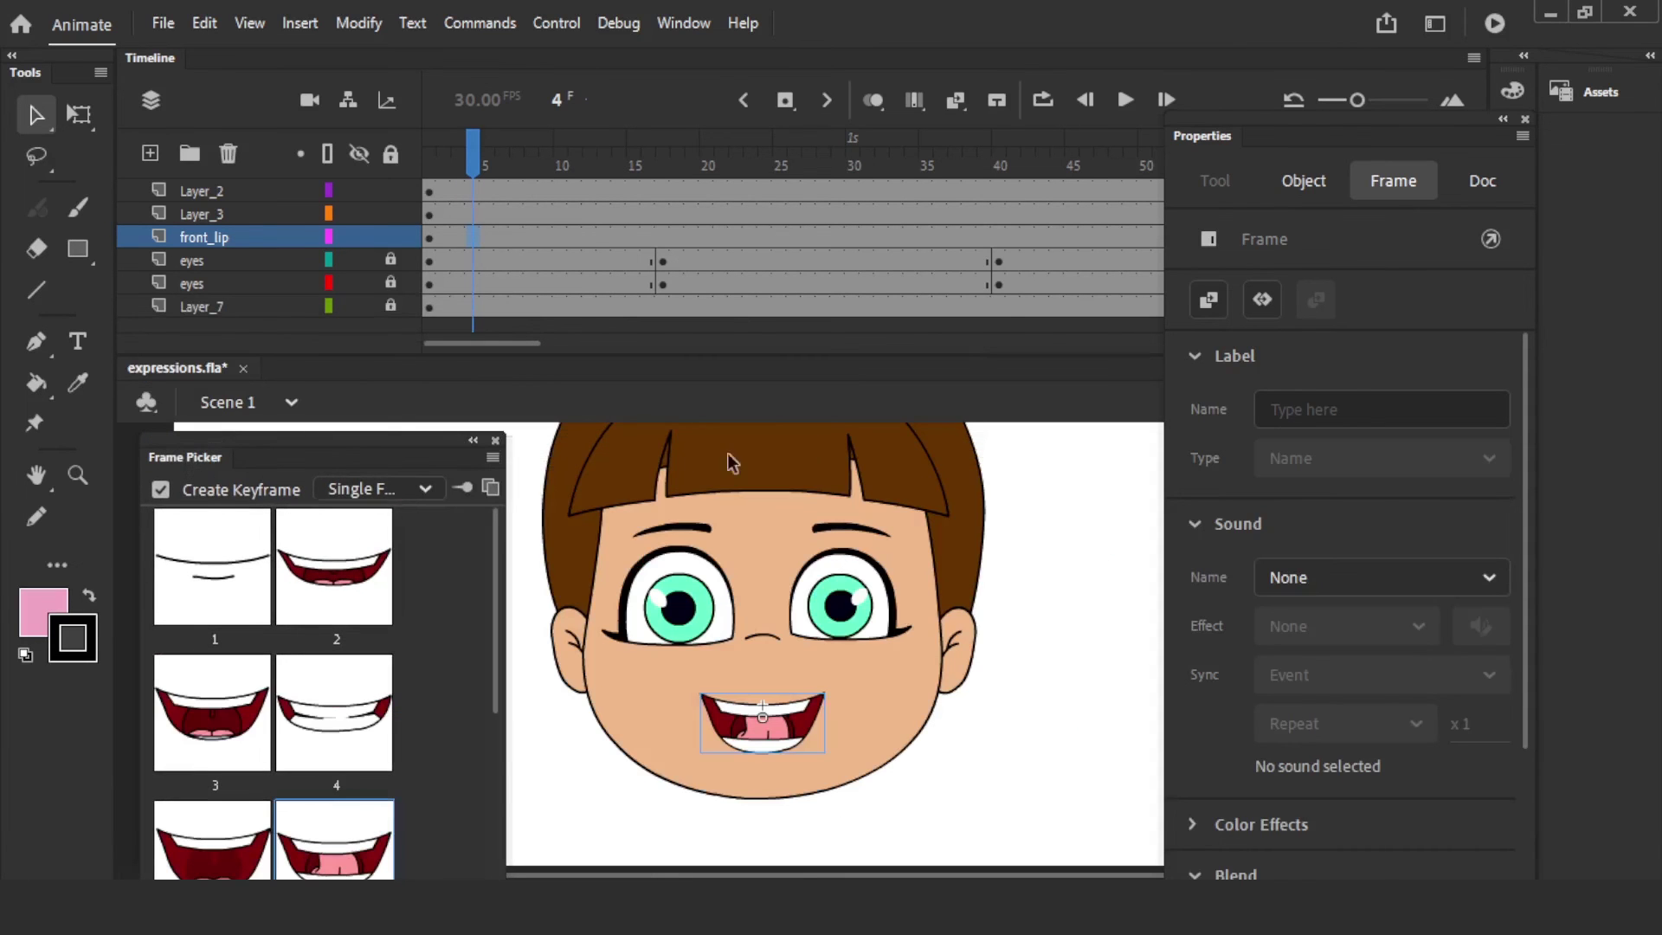
pyautogui.moveTo(1221, 139); pyautogui.dragTo(1383, 551)
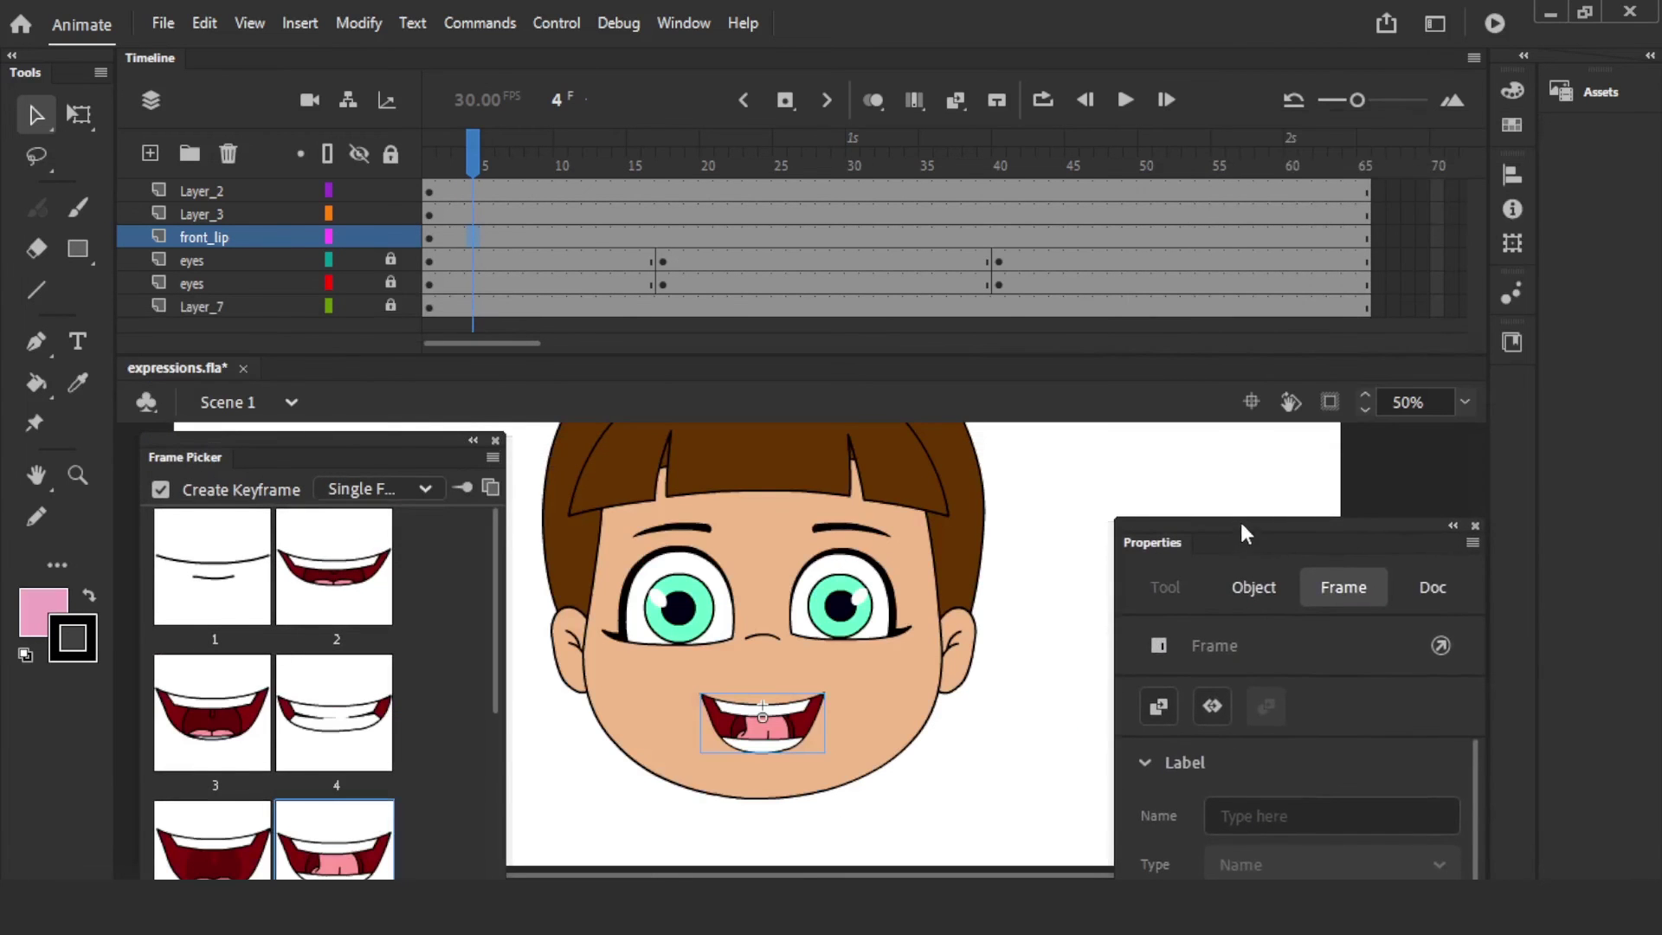
pyautogui.moveTo(1244, 534); pyautogui.dragTo(1314, 293)
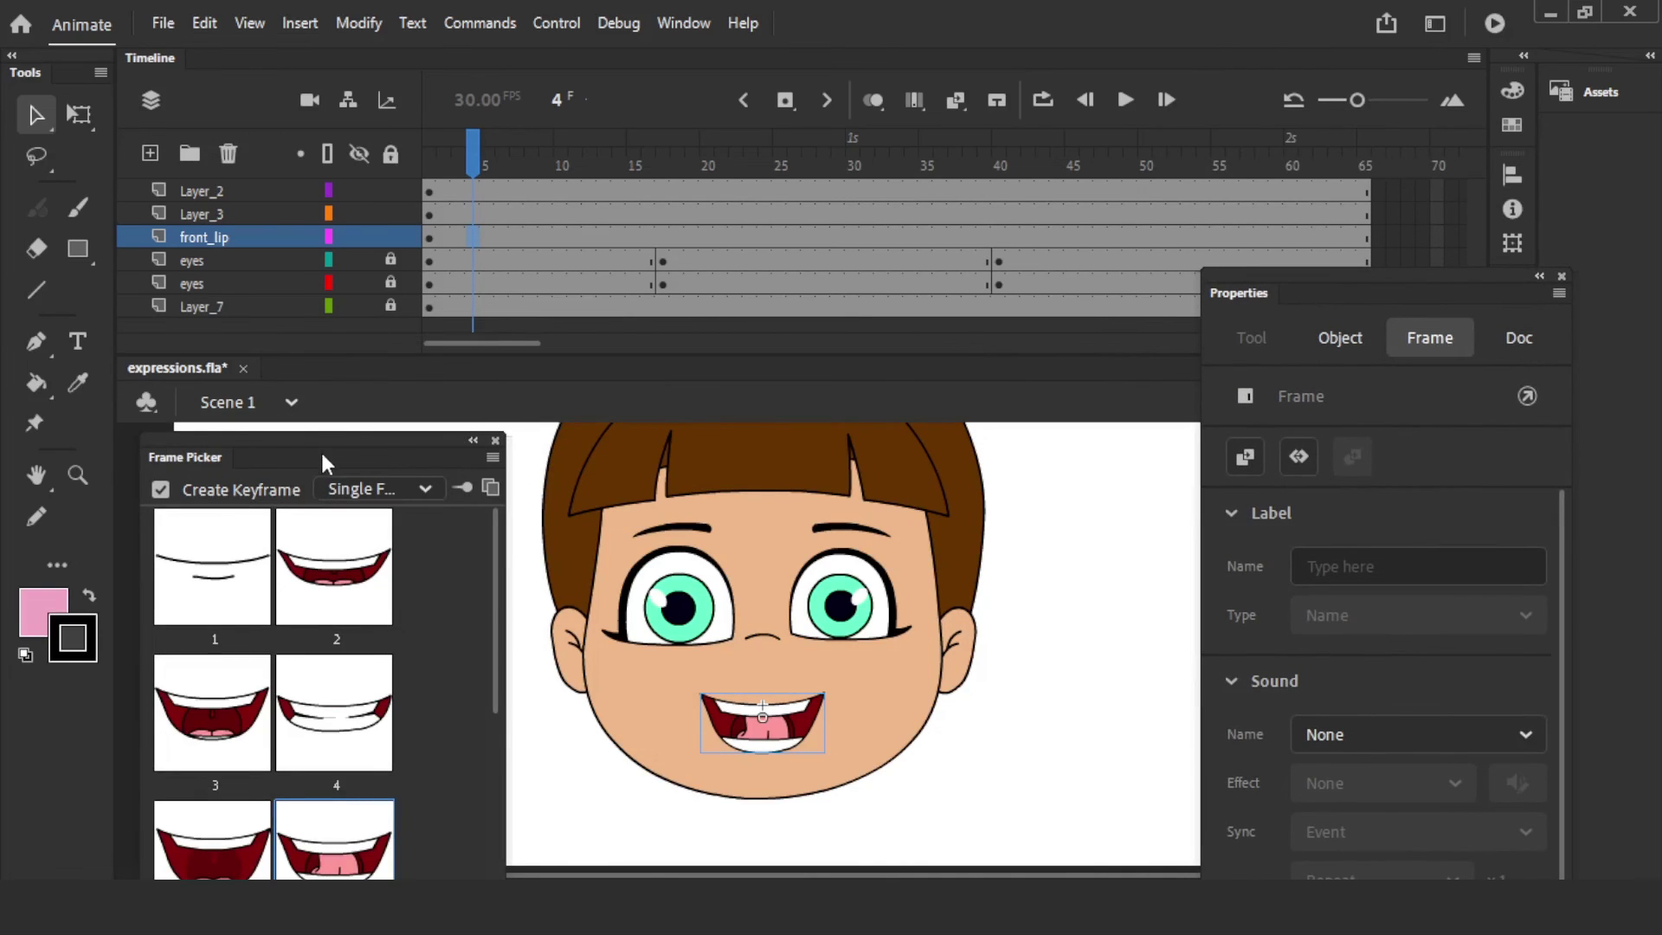
pyautogui.moveTo(320, 449); pyautogui.dragTo(362, 450)
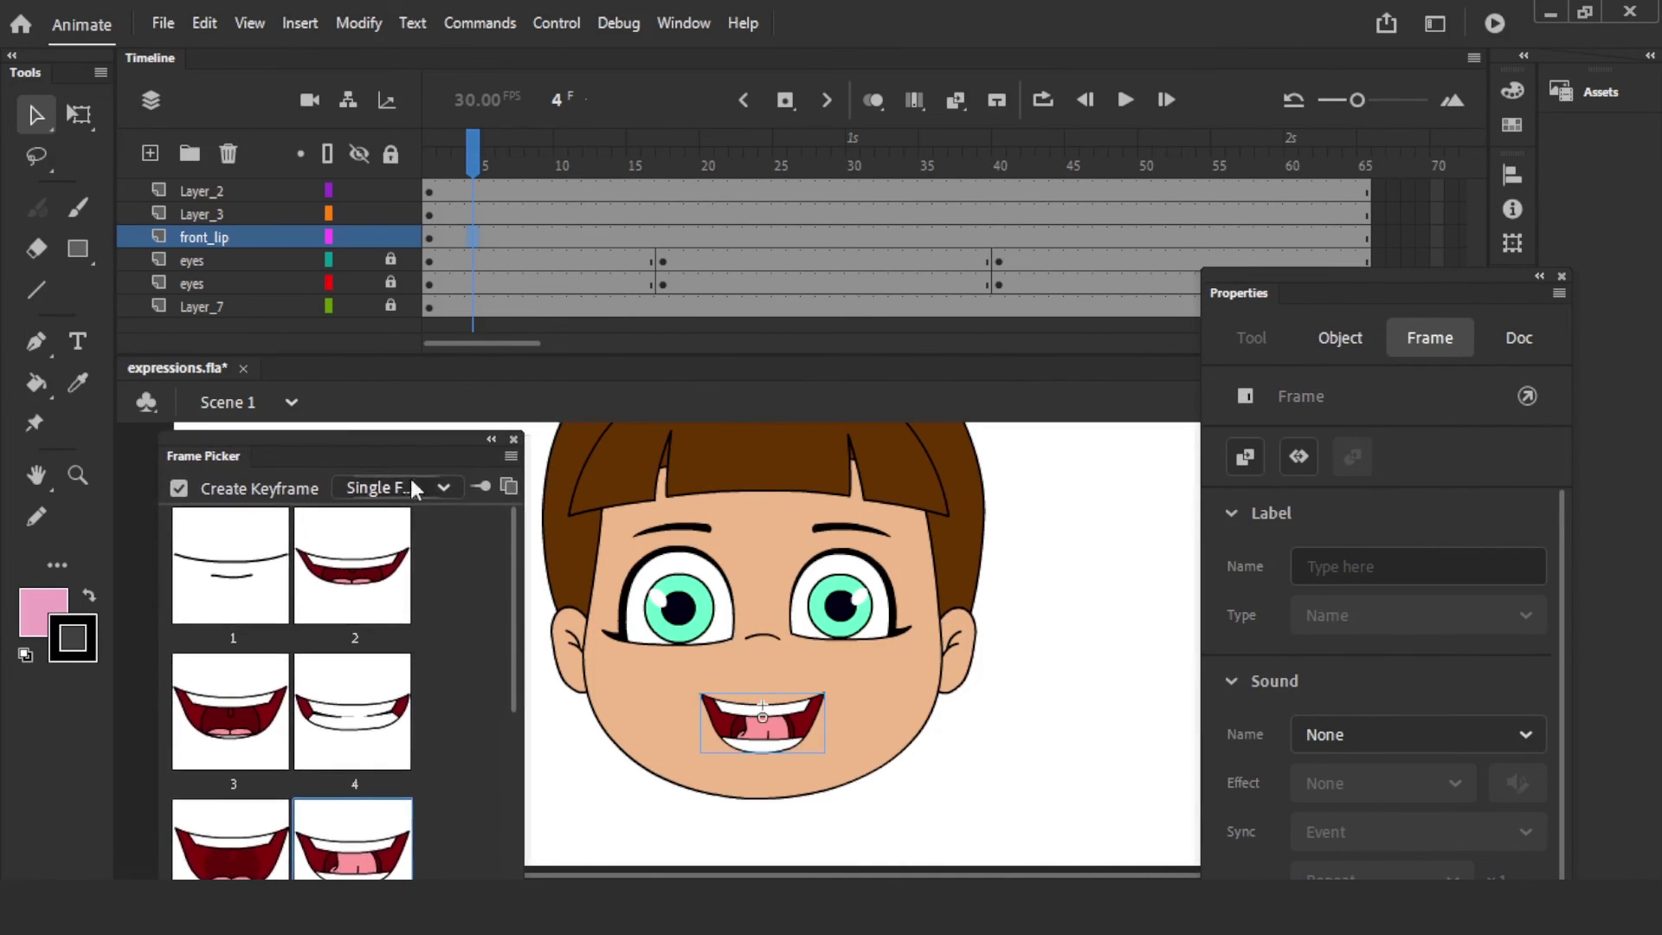
# - Set the lips at frame 1 to the closed-mouth pose, frame 1, with the Frame Picker
pyautogui.moveTo(429, 163); pyautogui.dragTo(463, 161)
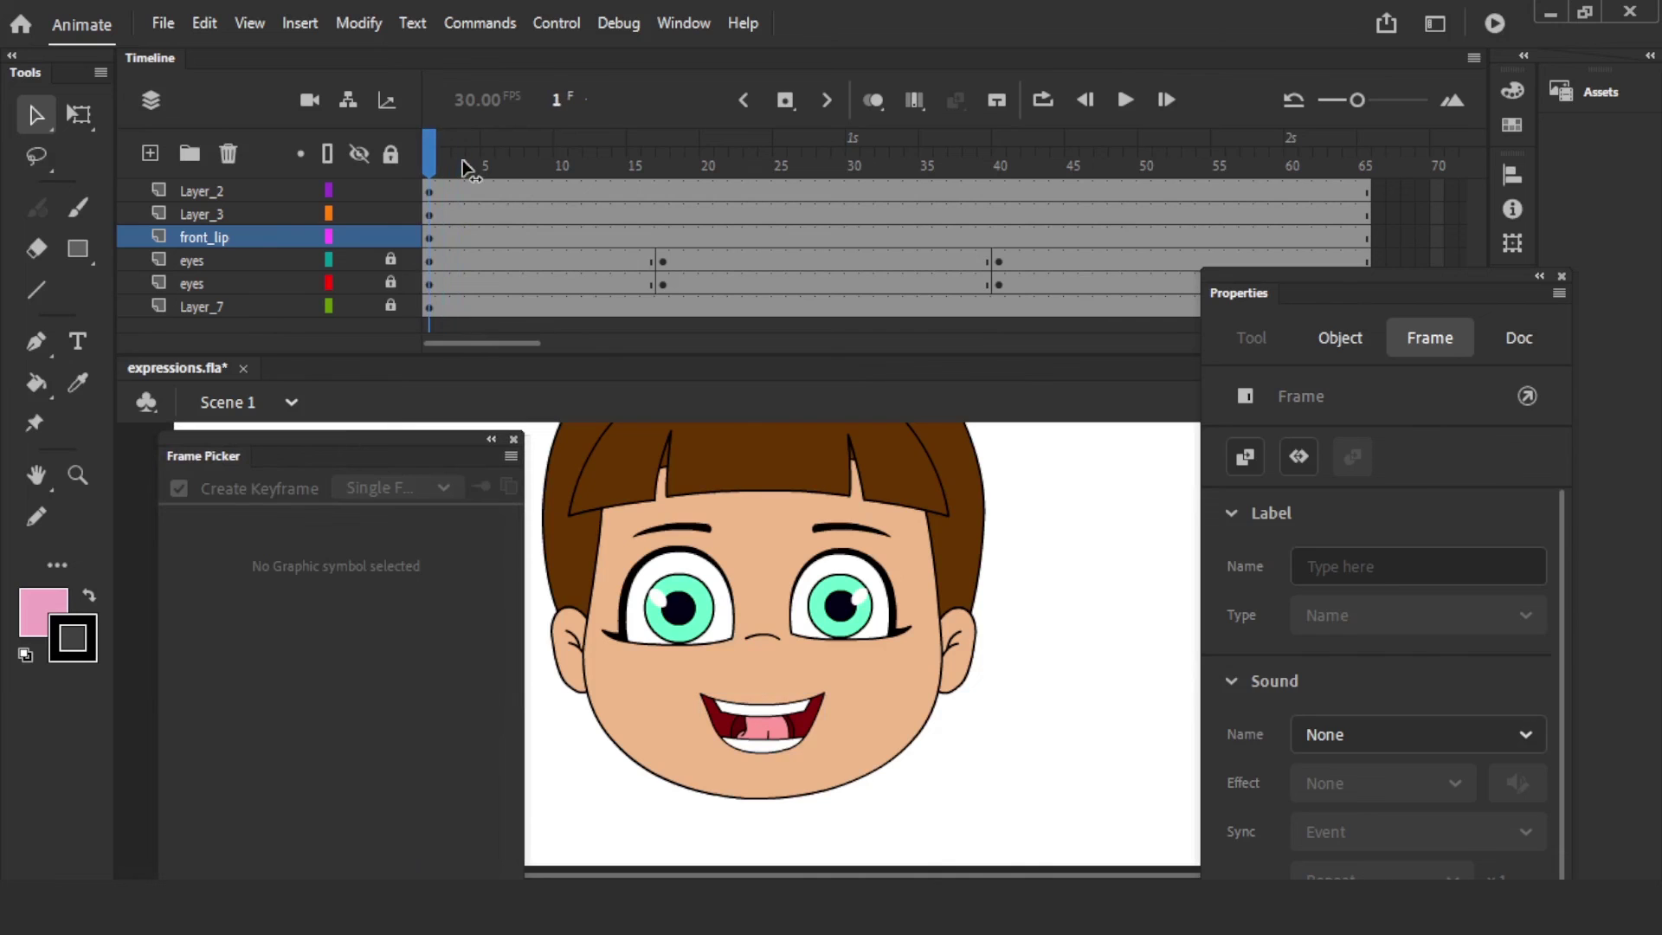
pyautogui.click(429, 236)
pyautogui.click(790, 730)
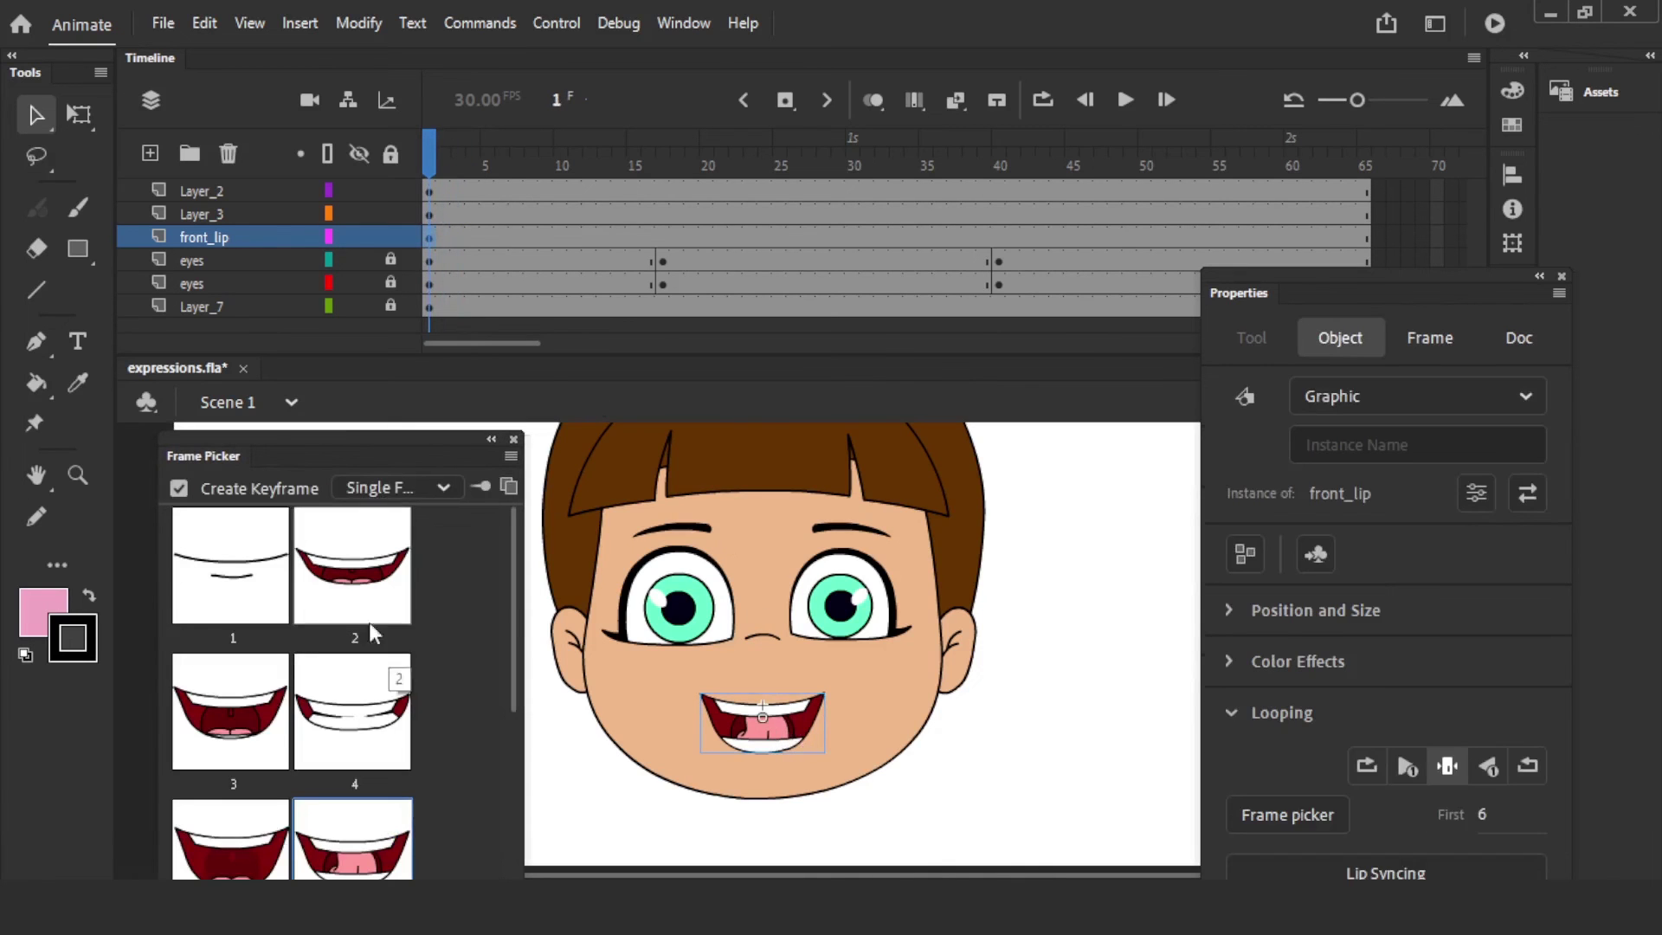
pyautogui.click(262, 574)
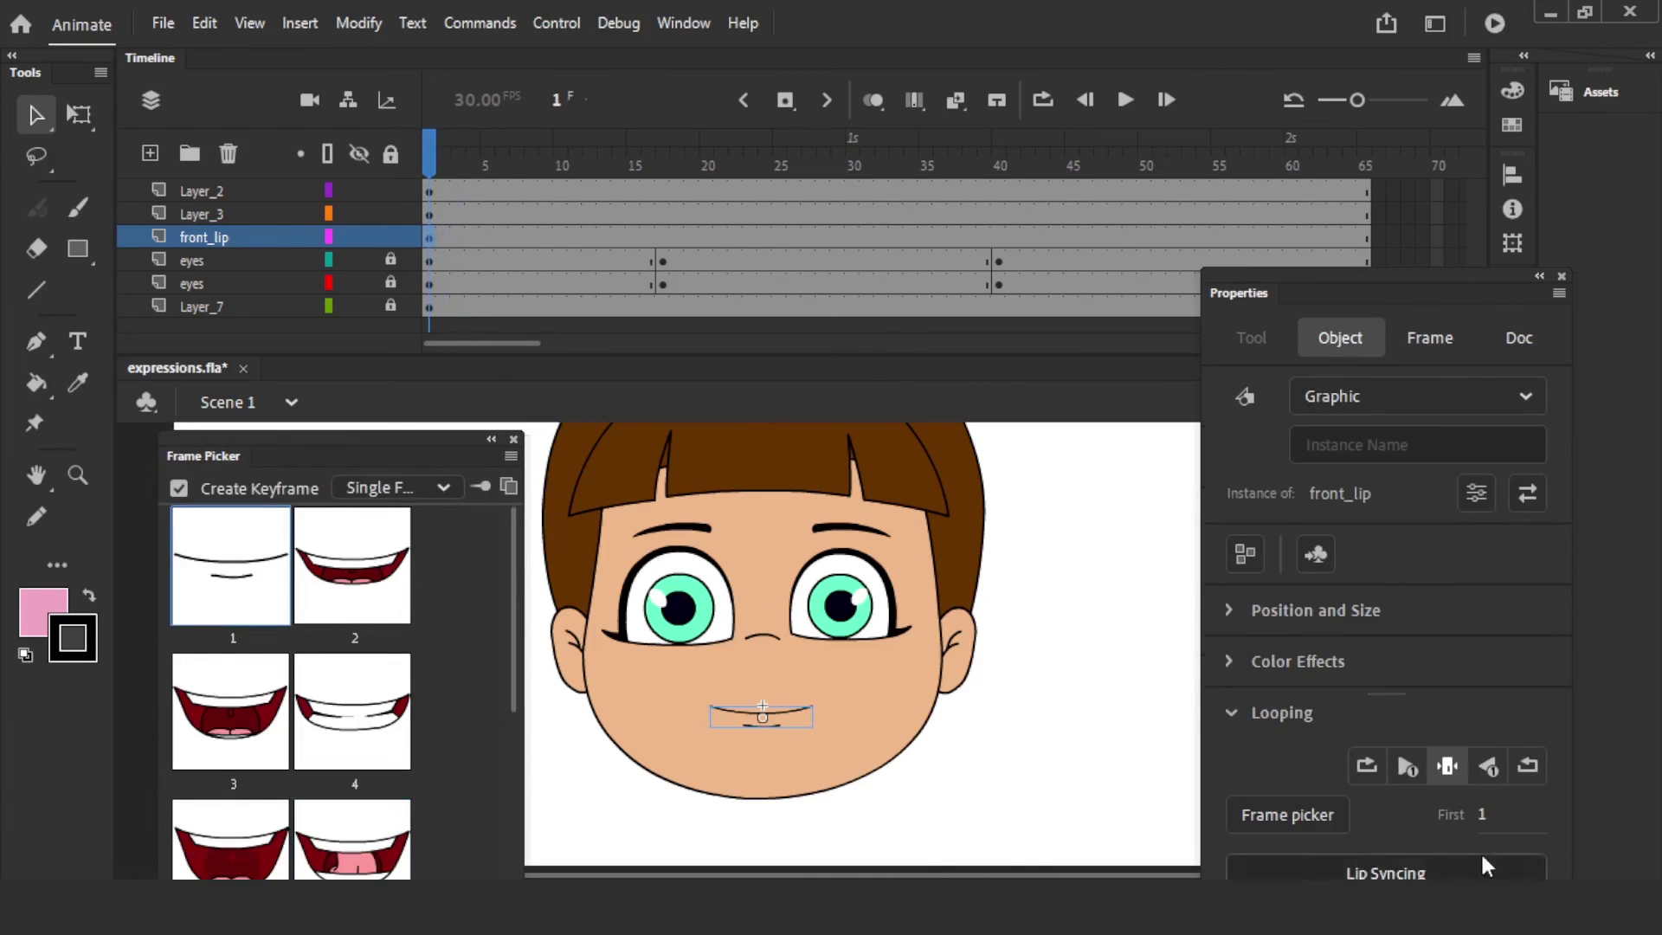
pyautogui.moveTo(1242, 294); pyautogui.dragTo(1216, 299)
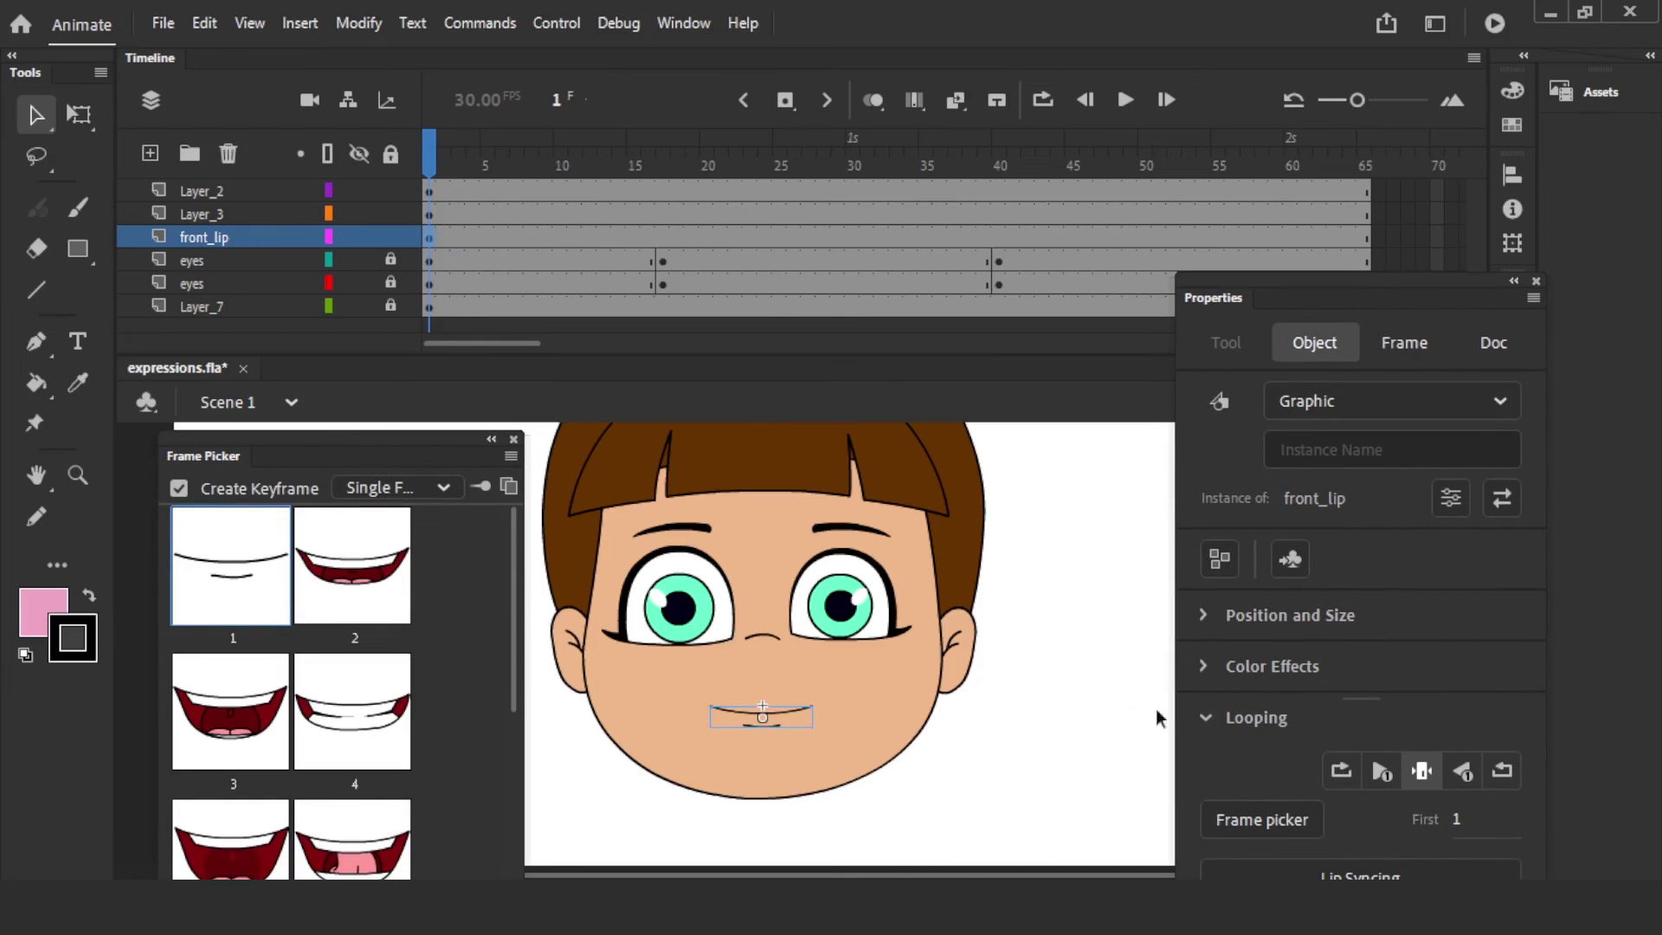
# - Add a front_lip keyframe at frame 5 and give the lips the open smile, pose 3
pyautogui.click(487, 166)
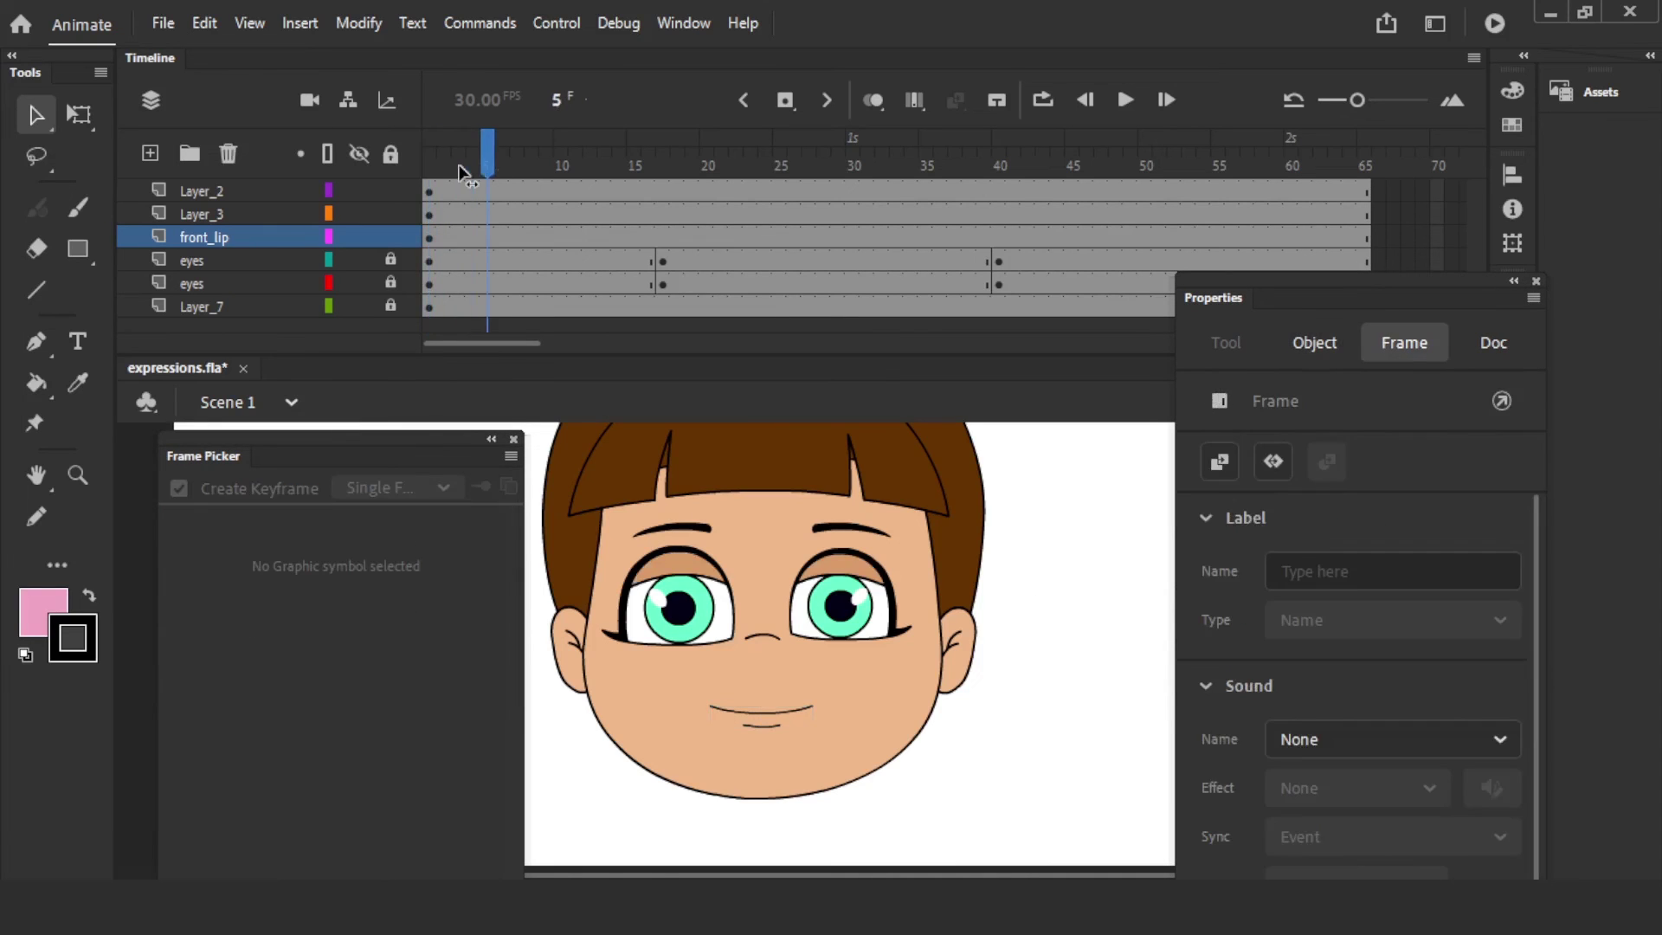
pyautogui.click(490, 237)
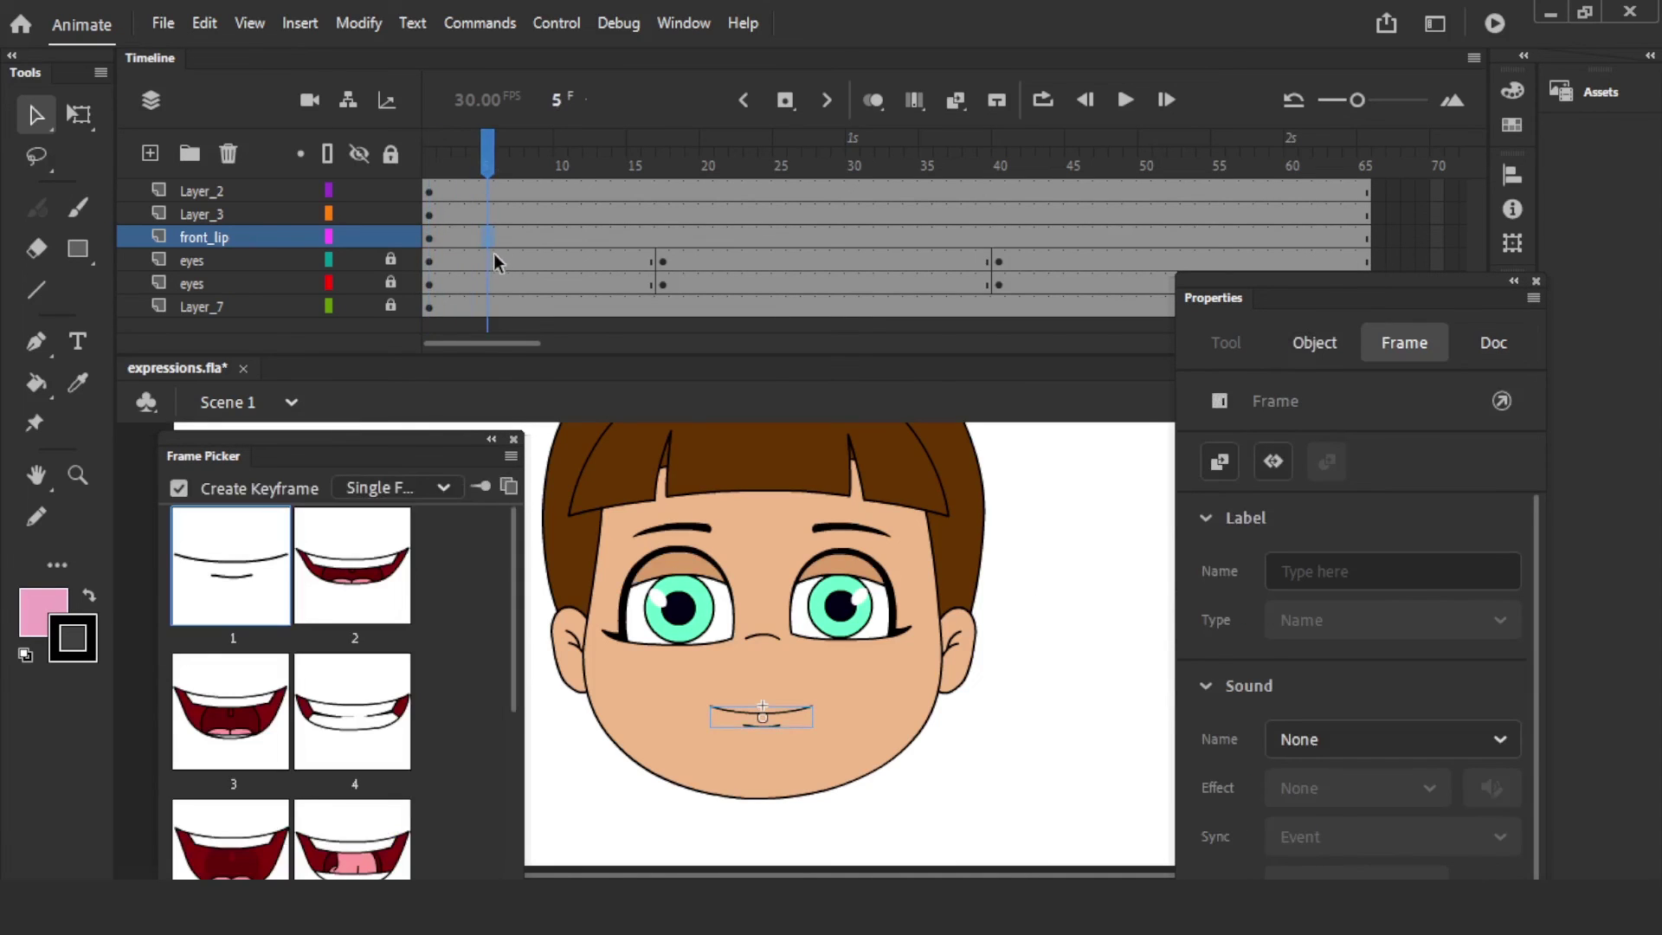
pyautogui.press('F6')
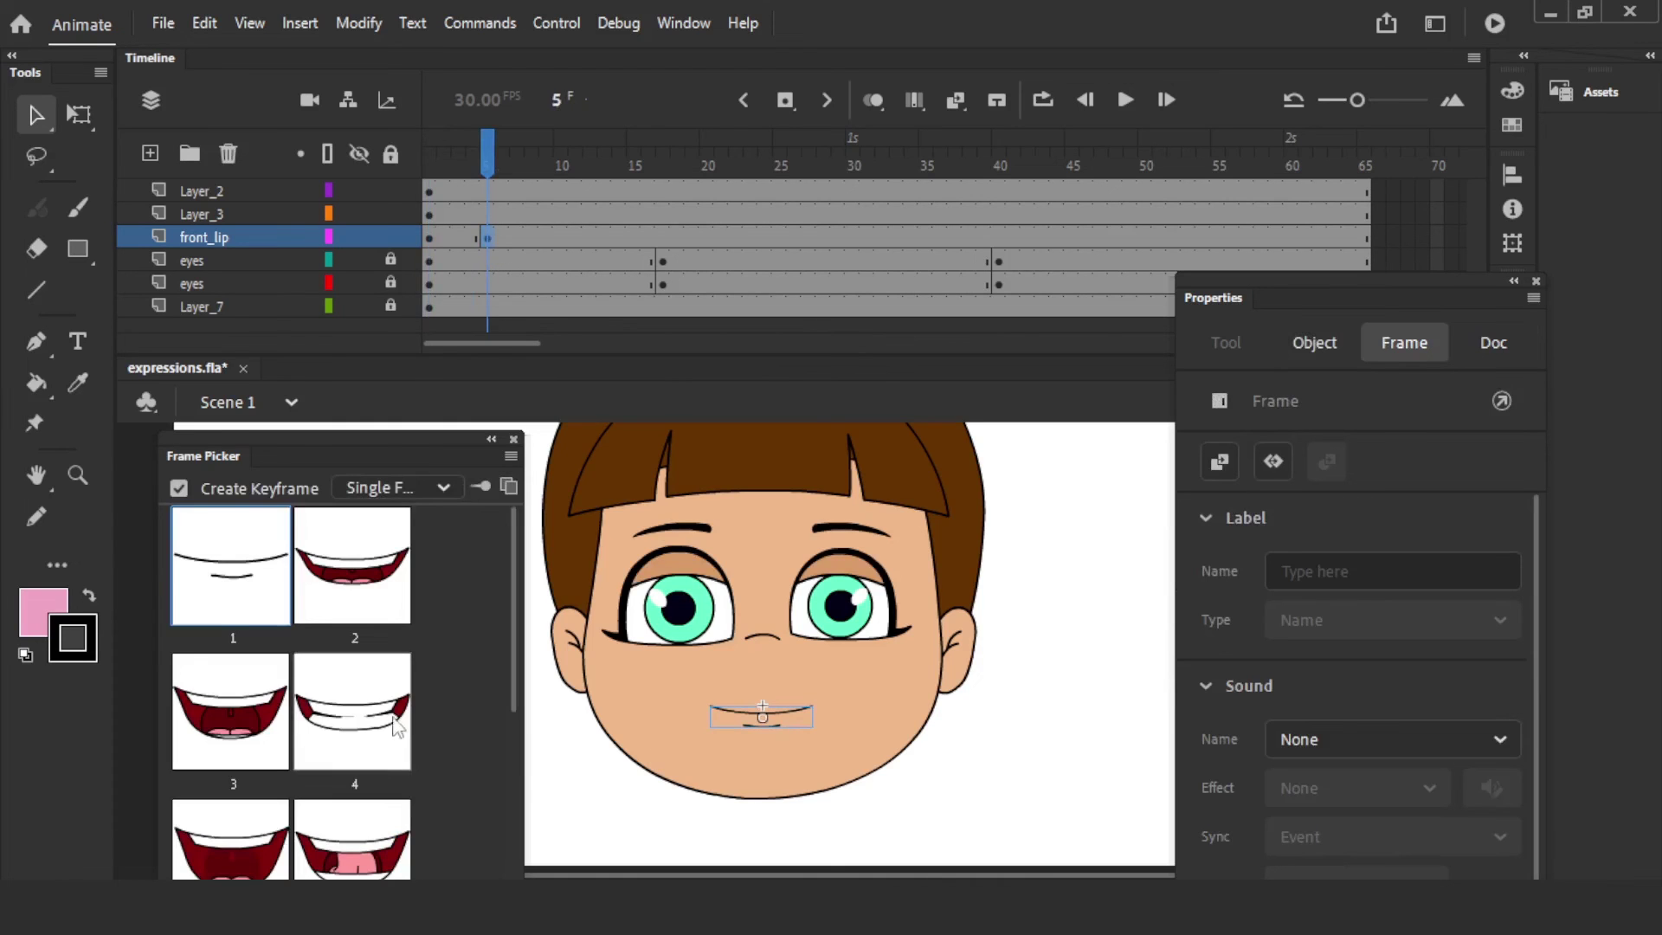
pyautogui.click(760, 714)
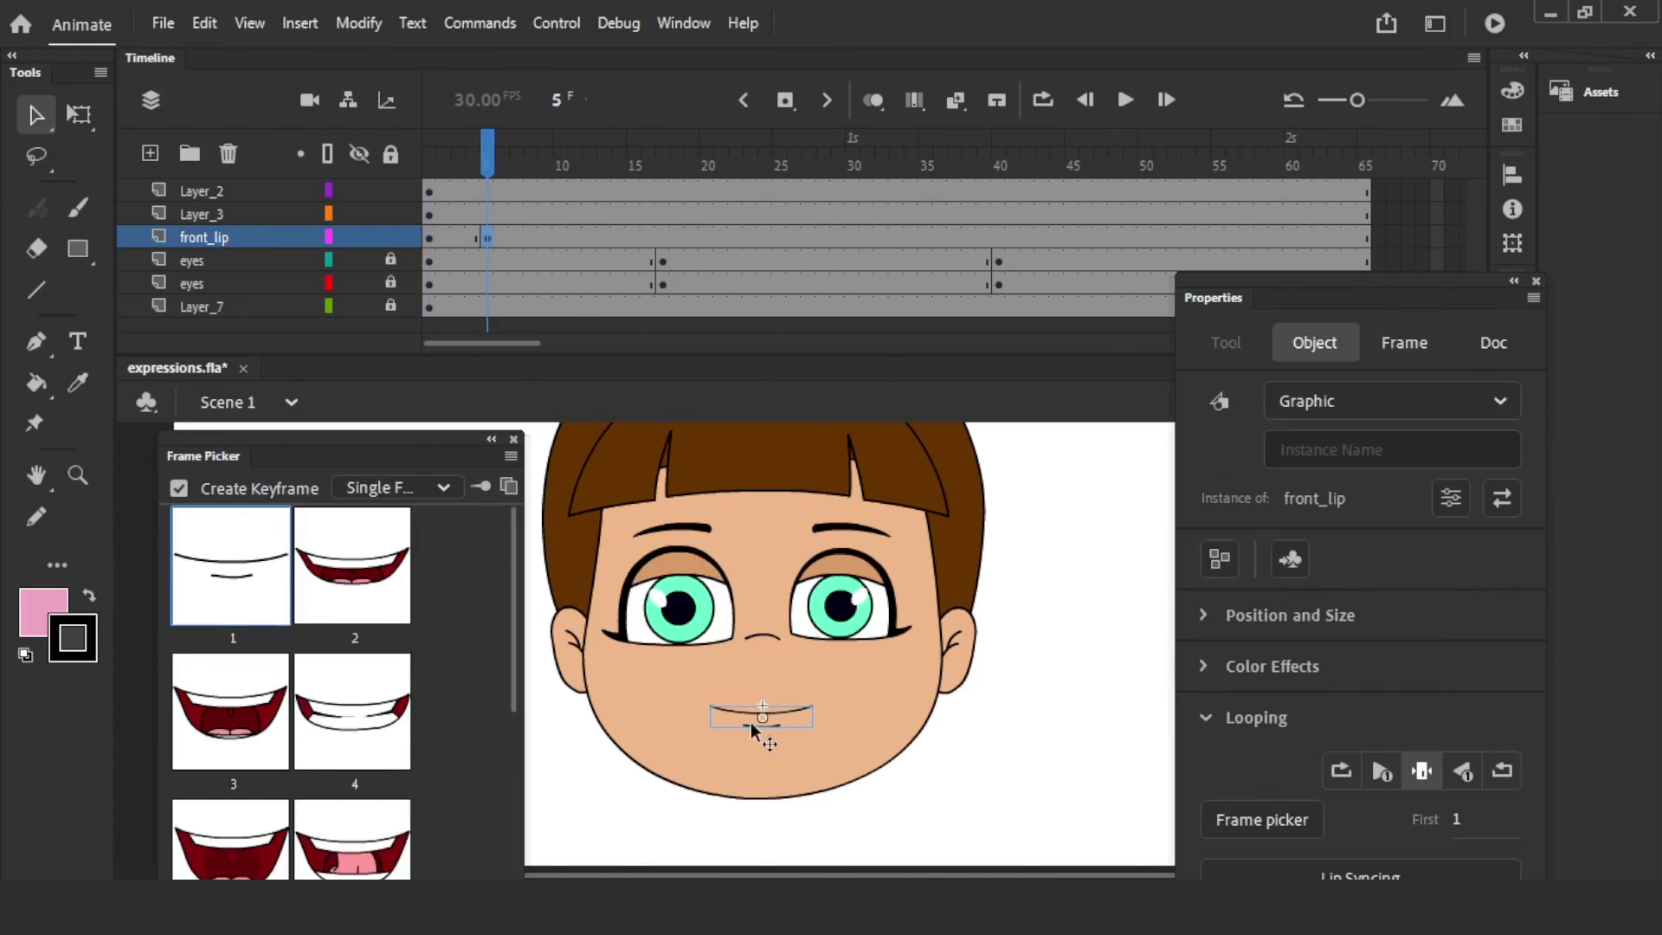
pyautogui.click(352, 740)
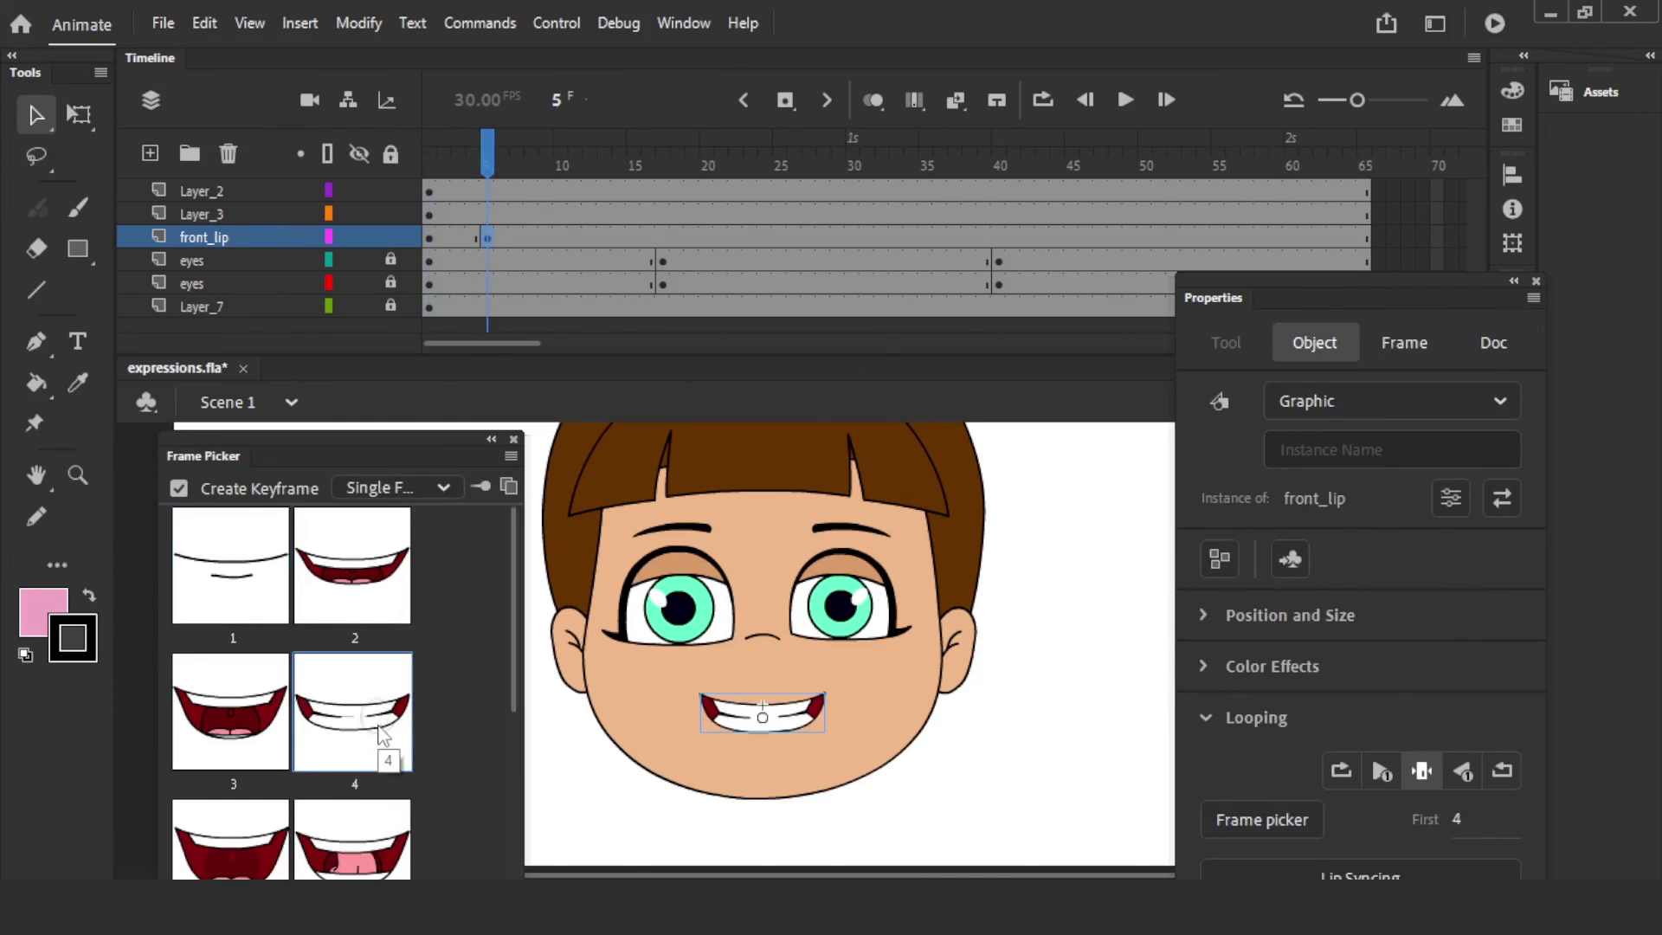
pyautogui.click(241, 731)
# - Step back and forth between frames 4 and 5 to examine the lip change
pyautogui.press(',')
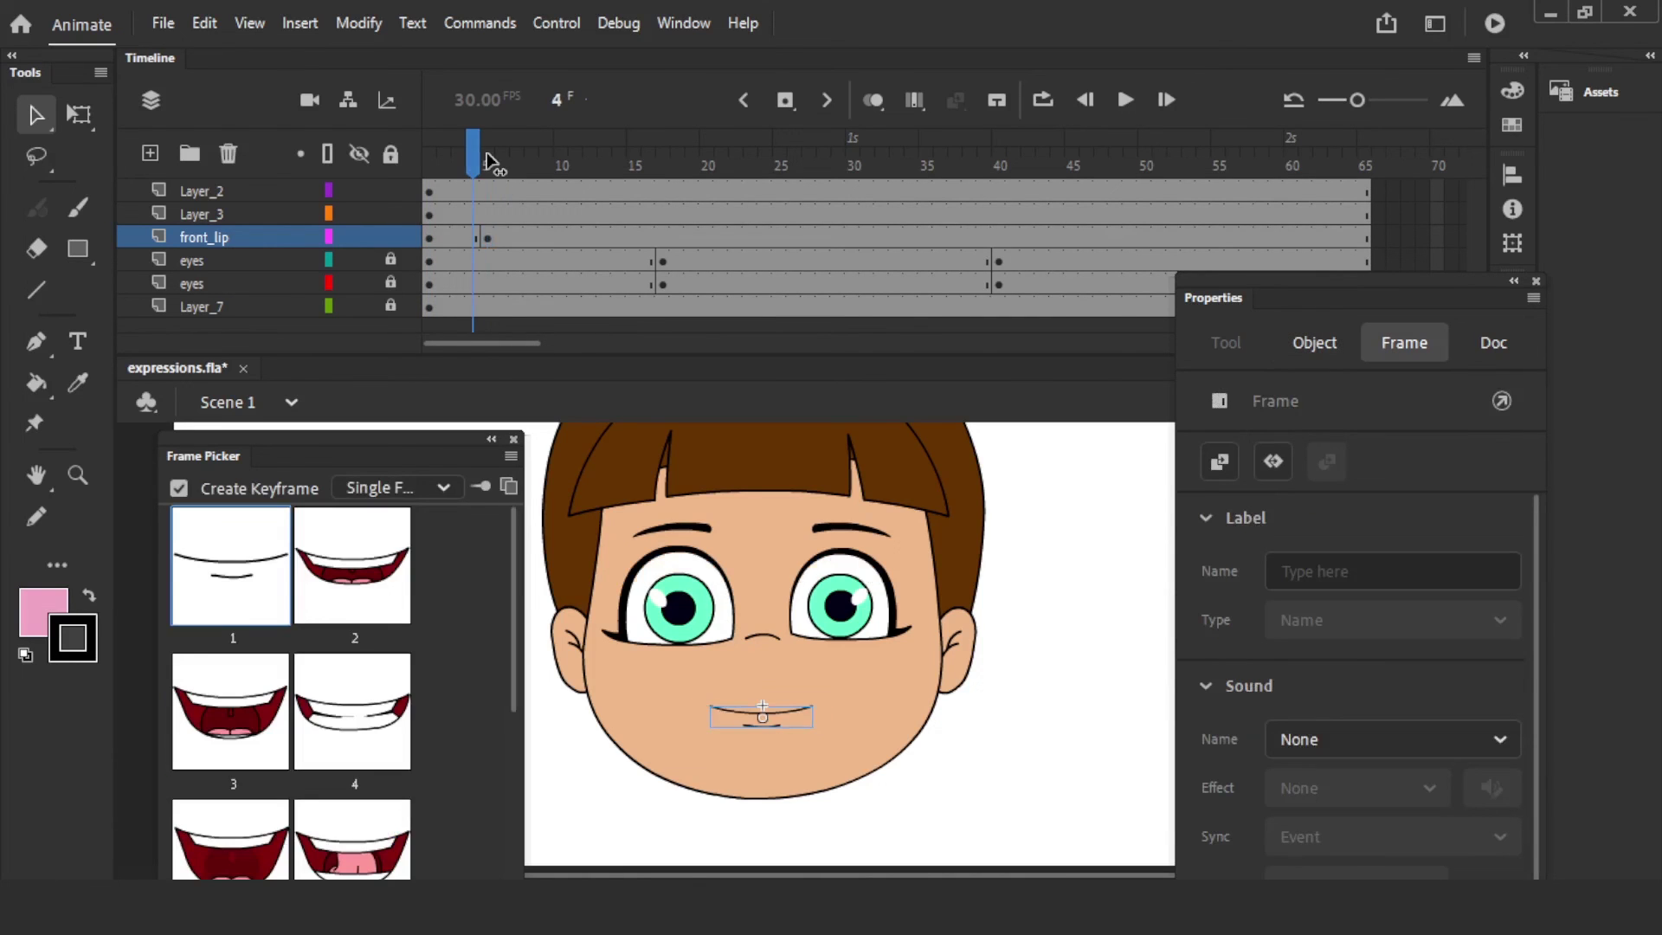
pyautogui.press('.')
pyautogui.press(',')
pyautogui.press('.')
pyautogui.press(',')
pyautogui.moveTo(487, 156); pyautogui.dragTo(489, 157)
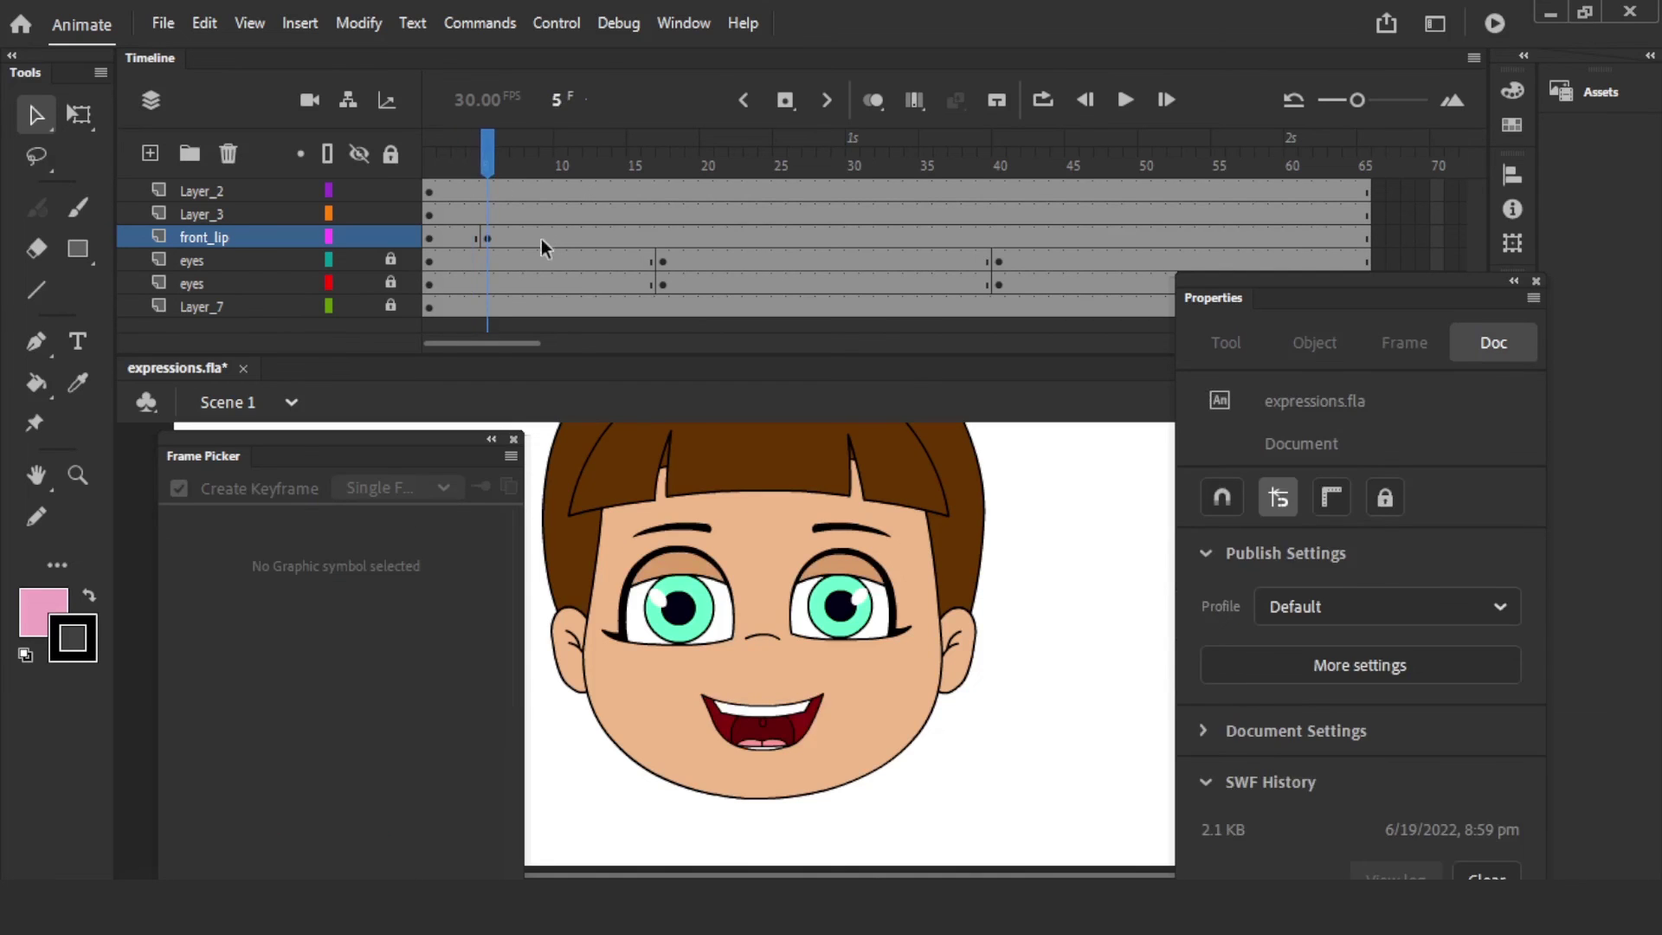
# - Add a front_lip keyframe at frame 9 and give the lips the small rounded open pose, frame 8
pyautogui.click(543, 239)
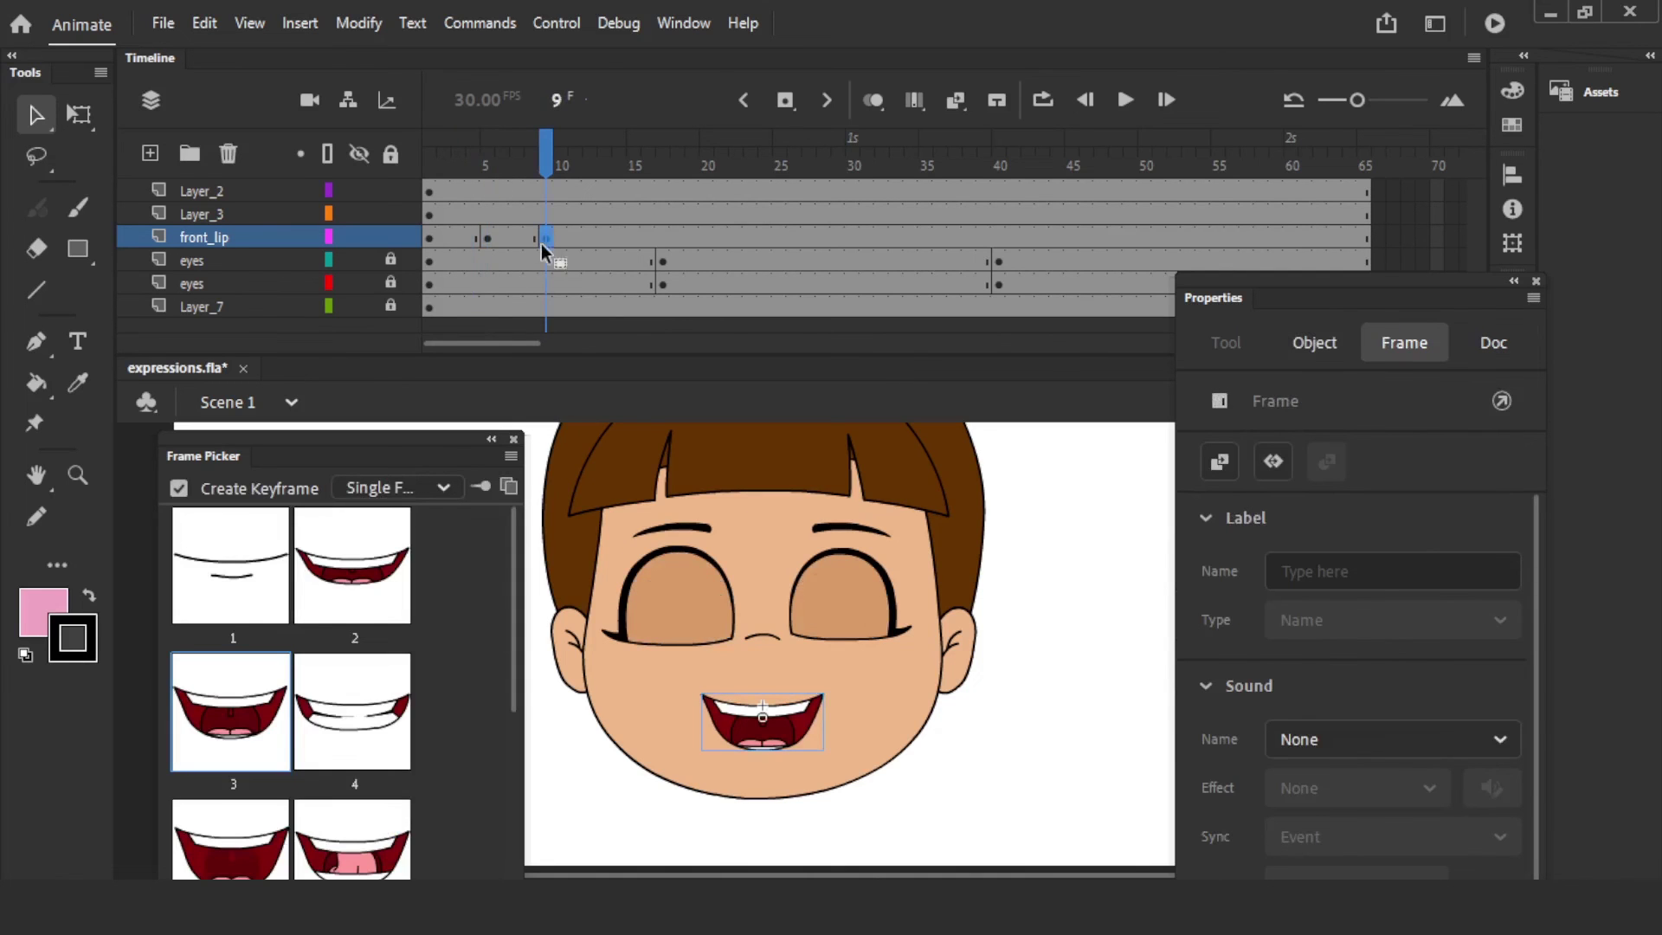
pyautogui.click(1039, 554)
pyautogui.click(783, 722)
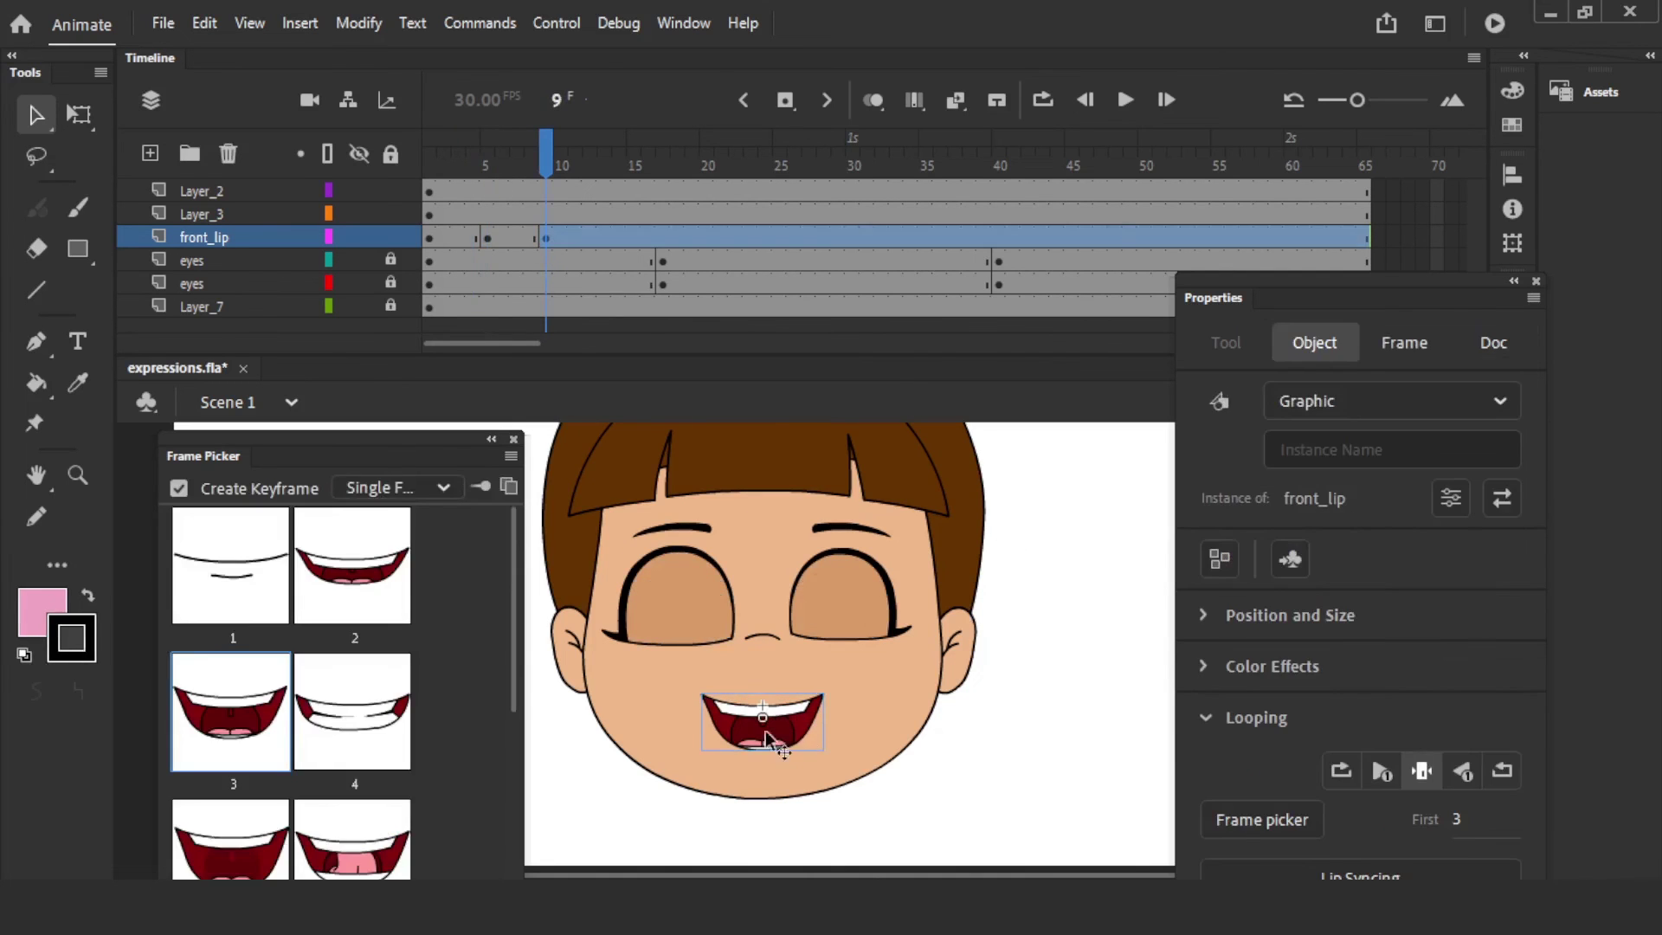
pyautogui.scroll(-5, 512, 610)
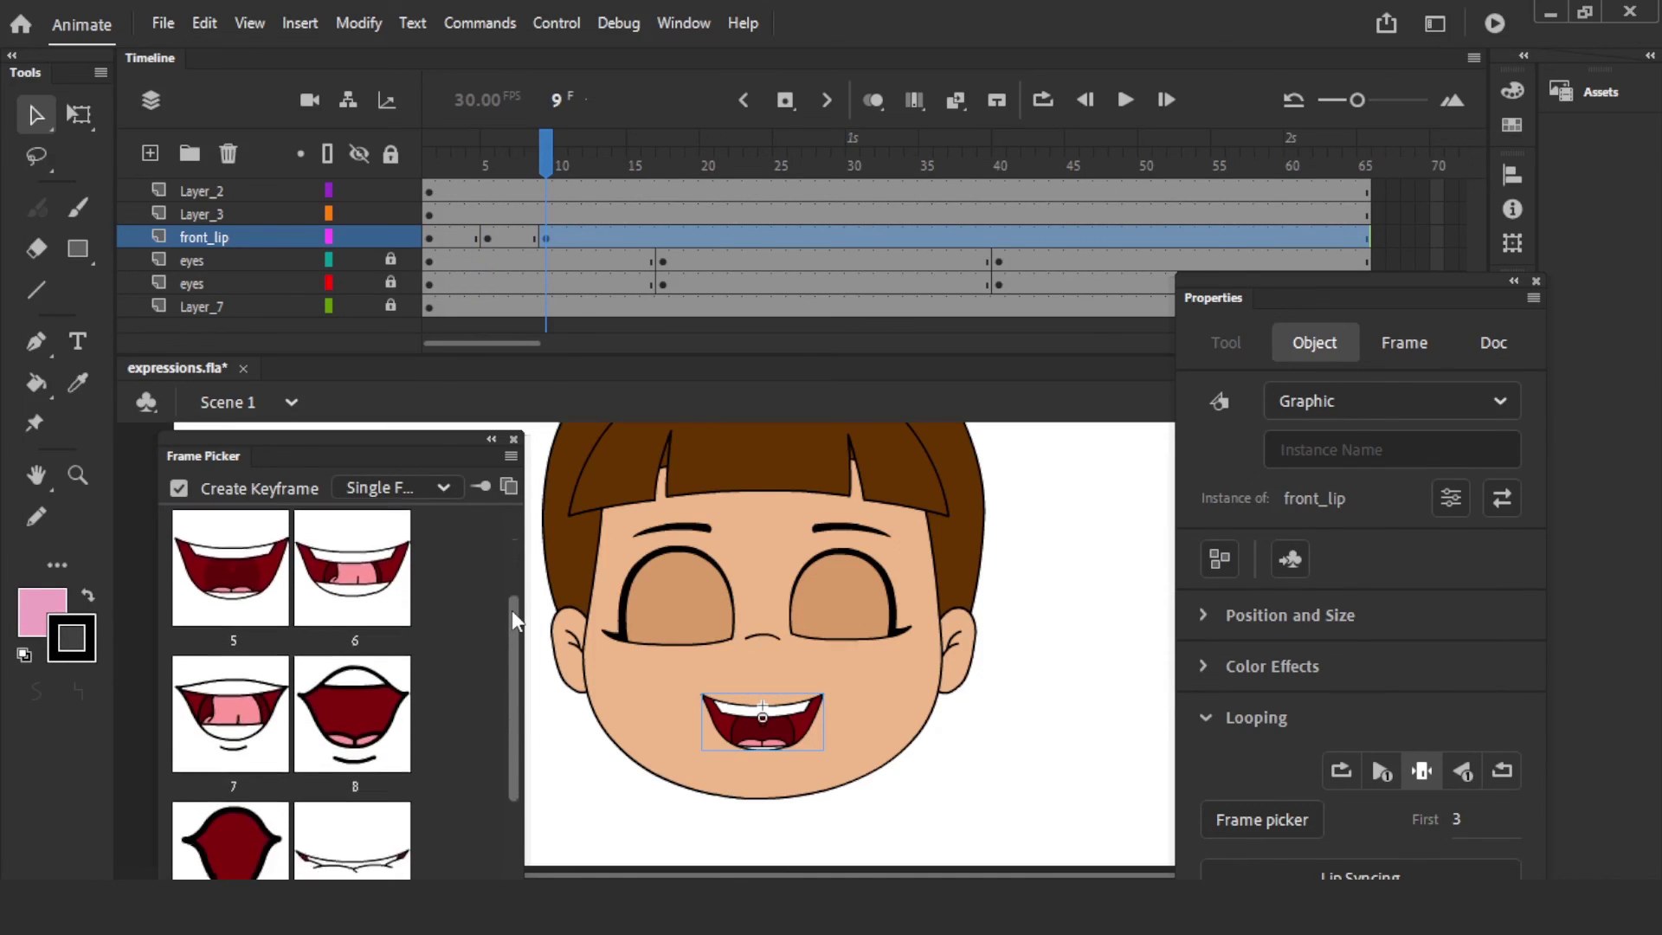
pyautogui.scroll(2, 511, 610)
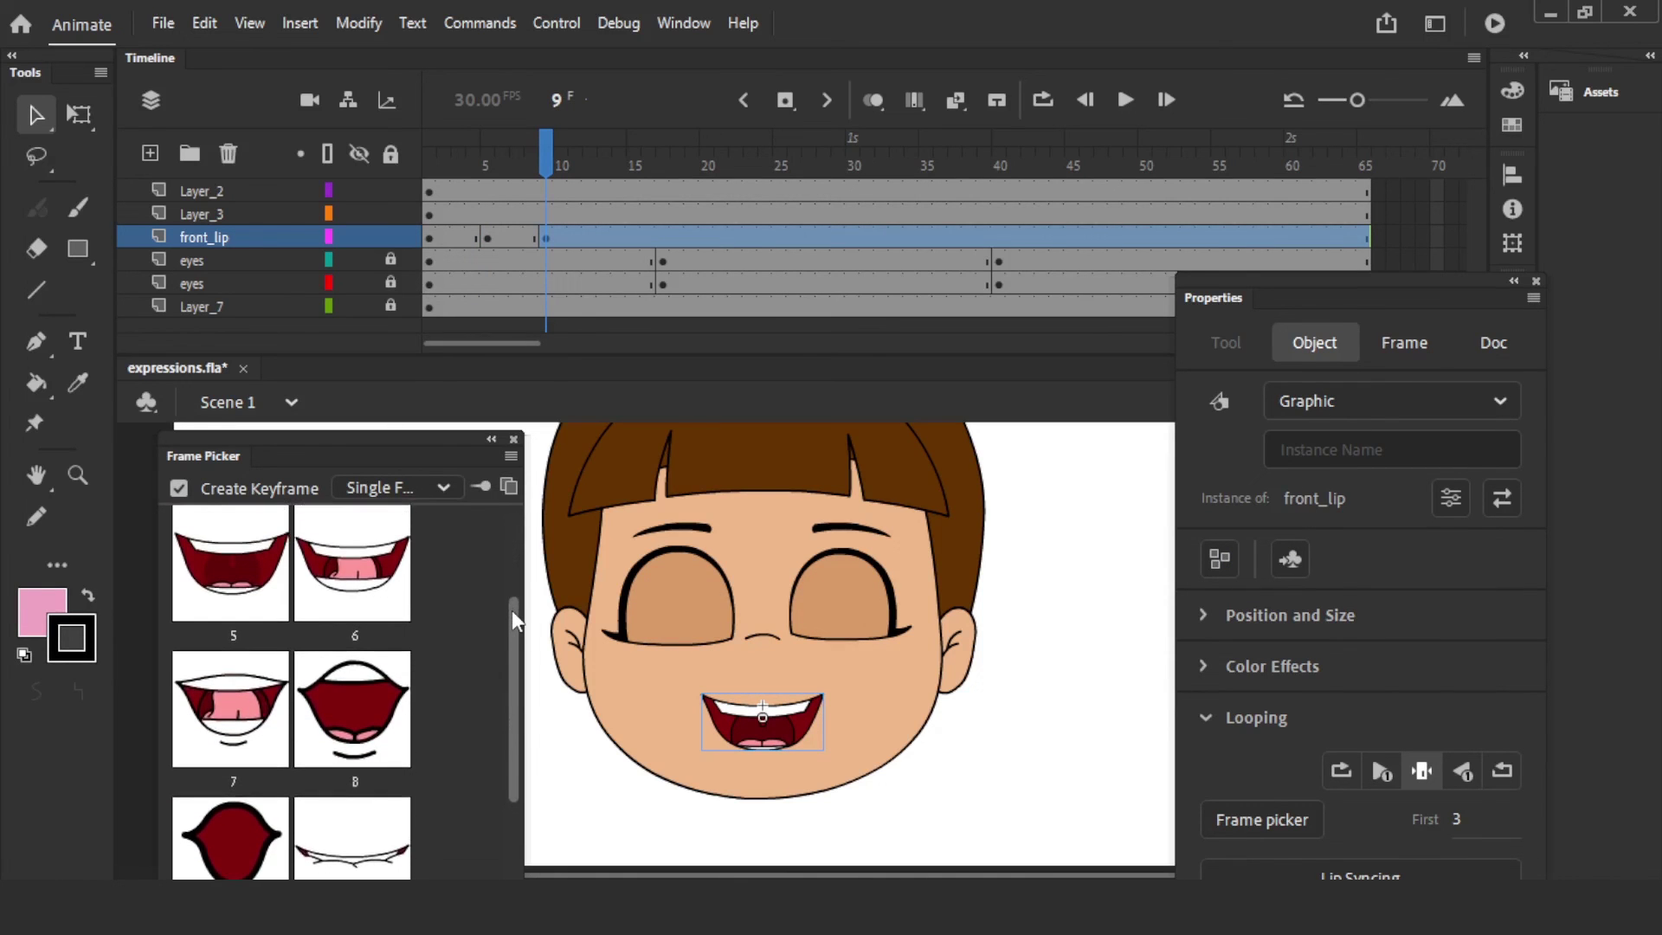
pyautogui.click(364, 715)
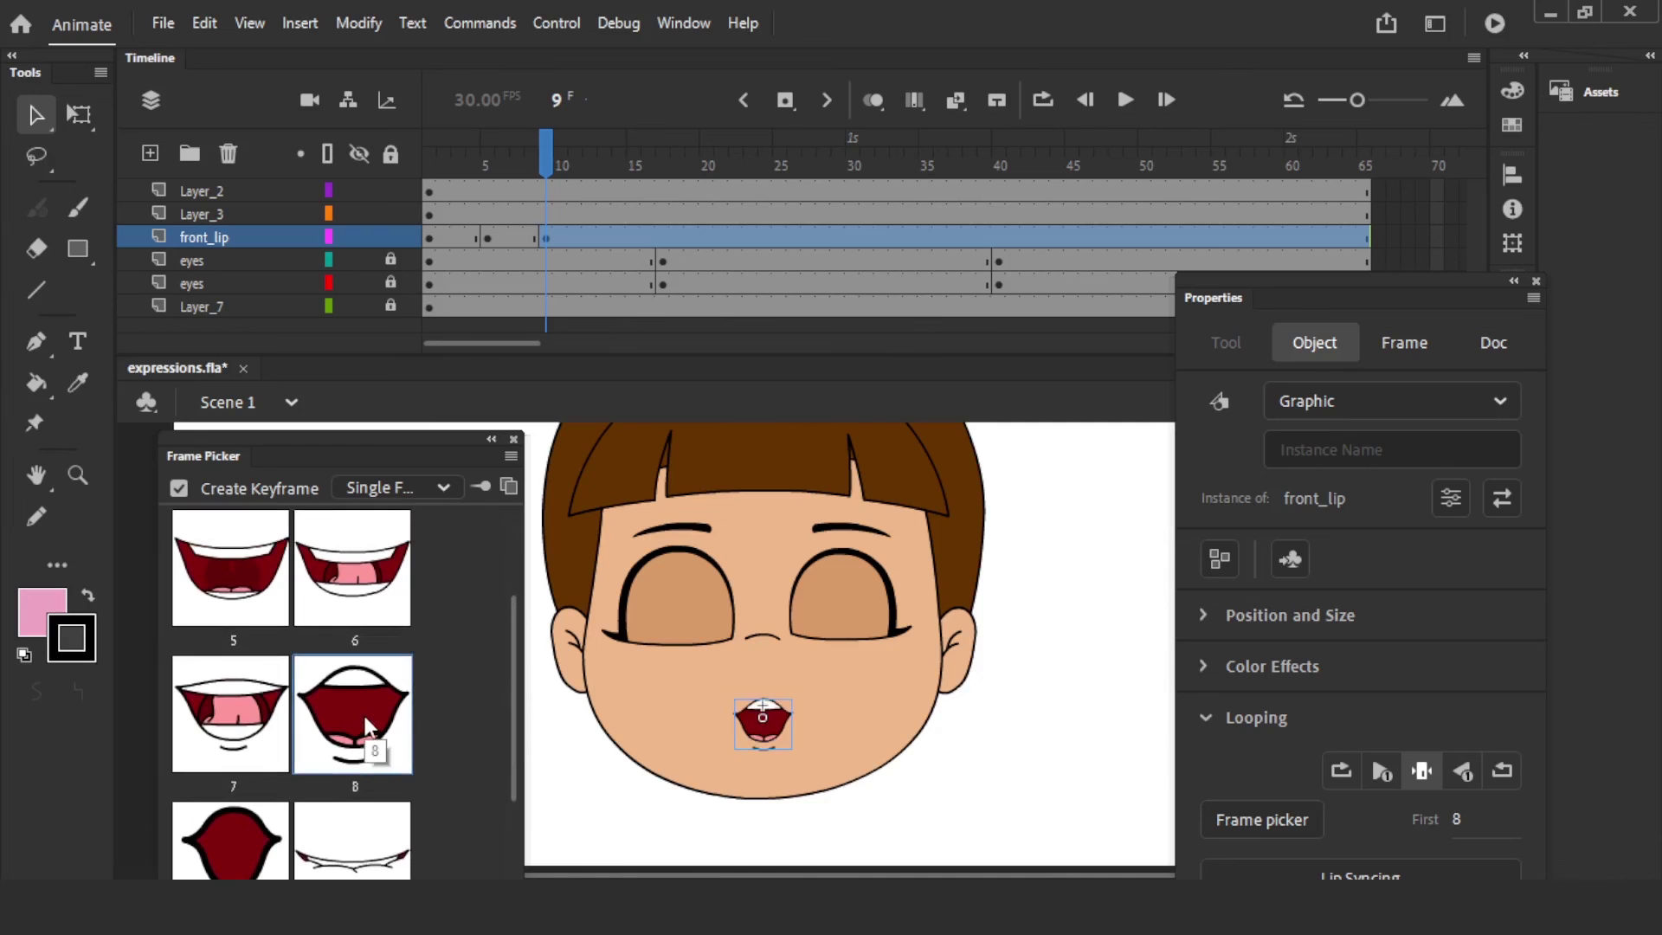
# - Step backward and forward through the first 16 frames to examine the lip poses against the blink
pyautogui.press(',')
pyautogui.press(',')
pyautogui.press(',')
pyautogui.press(',')
pyautogui.press(',')
pyautogui.press(',')
pyautogui.press(',')
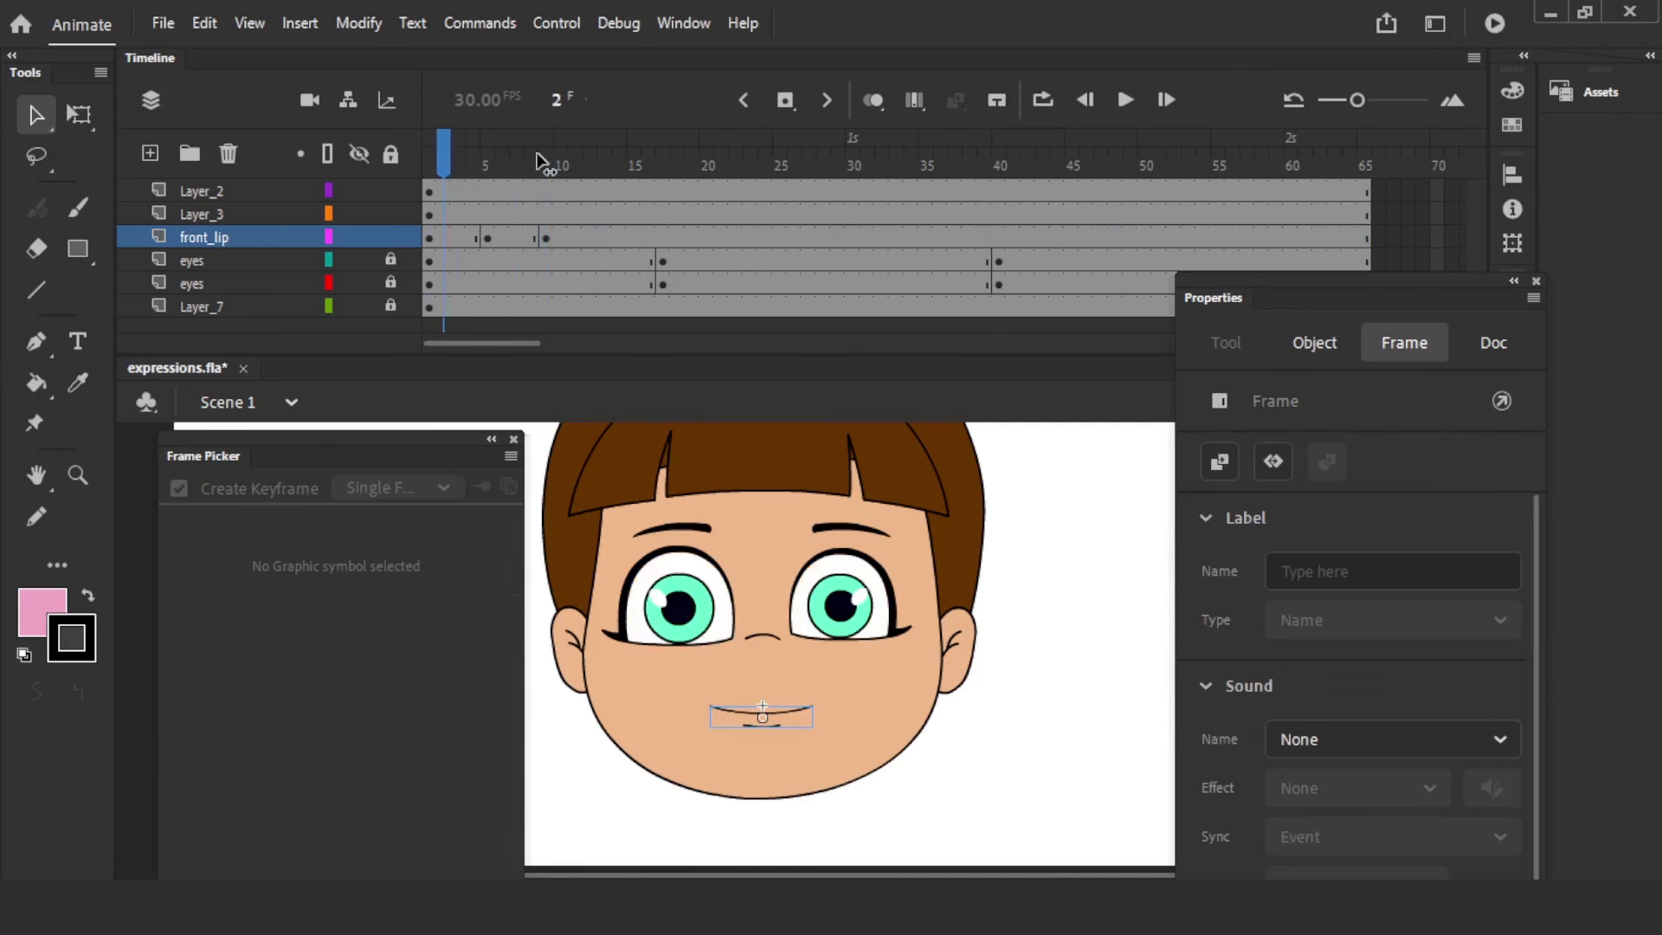
pyautogui.press('.')
pyautogui.press('.')
pyautogui.press('.')
pyautogui.press('.')
pyautogui.press('.')
pyautogui.press('.')
pyautogui.press('.')
pyautogui.press('.')
pyautogui.press('.')
pyautogui.press('.')
pyautogui.press('.')
pyautogui.press('.')
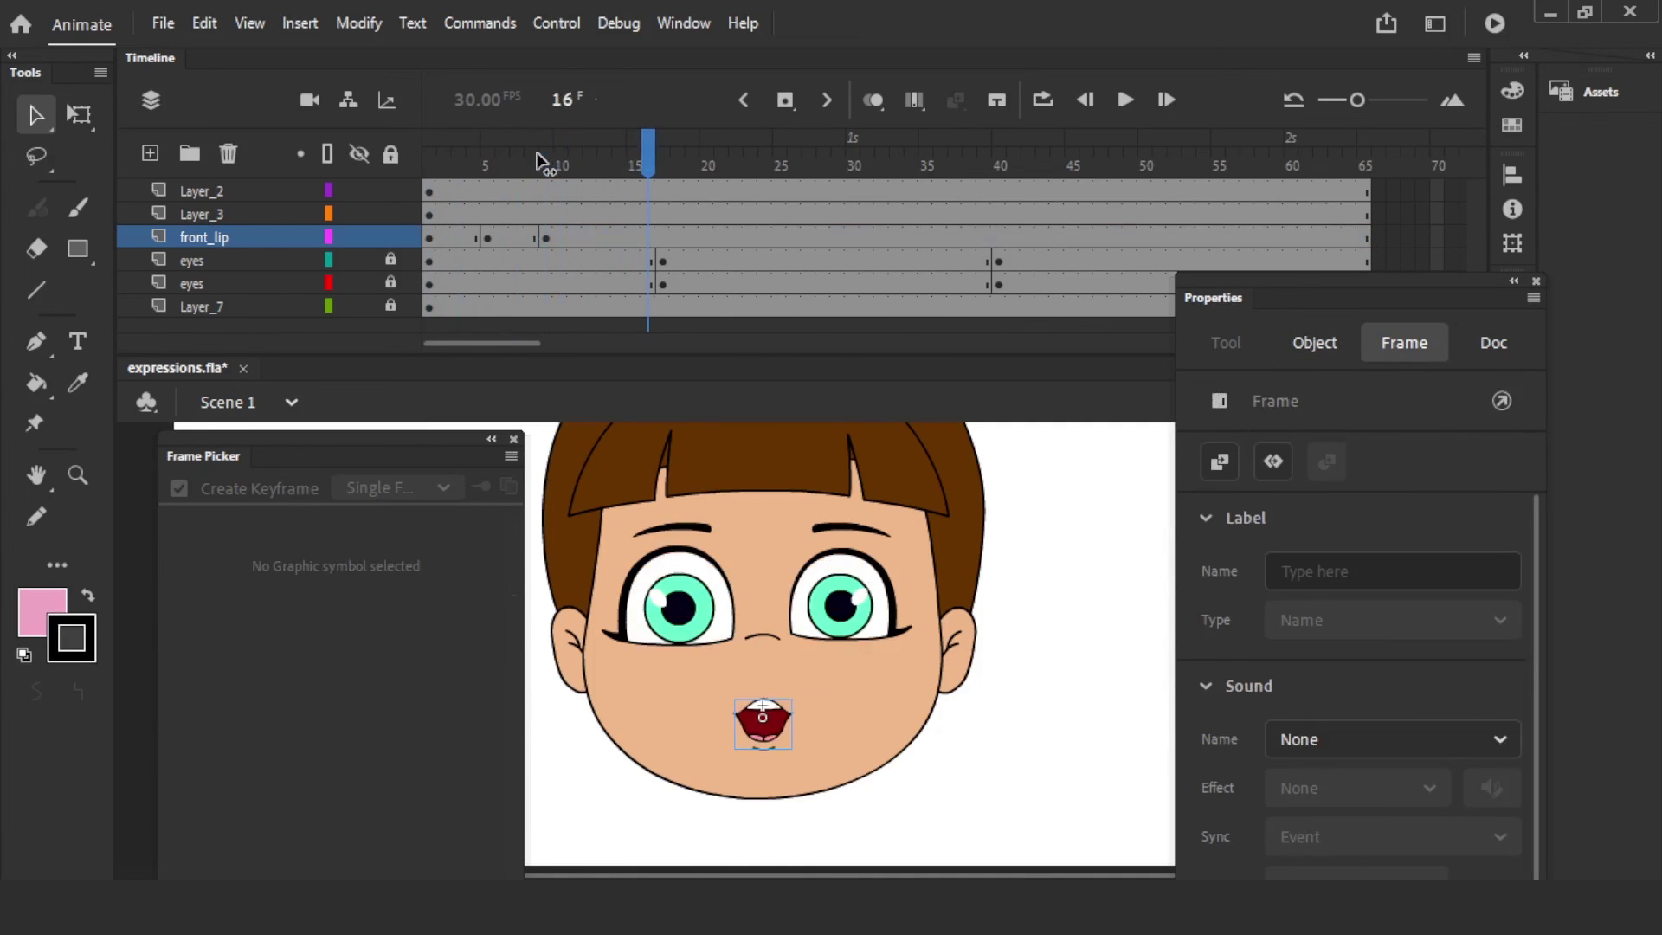
# - Add a front_lip keyframe at frame 14 and give the lips the narrow rounded pose, frame 9
pyautogui.click(610, 235)
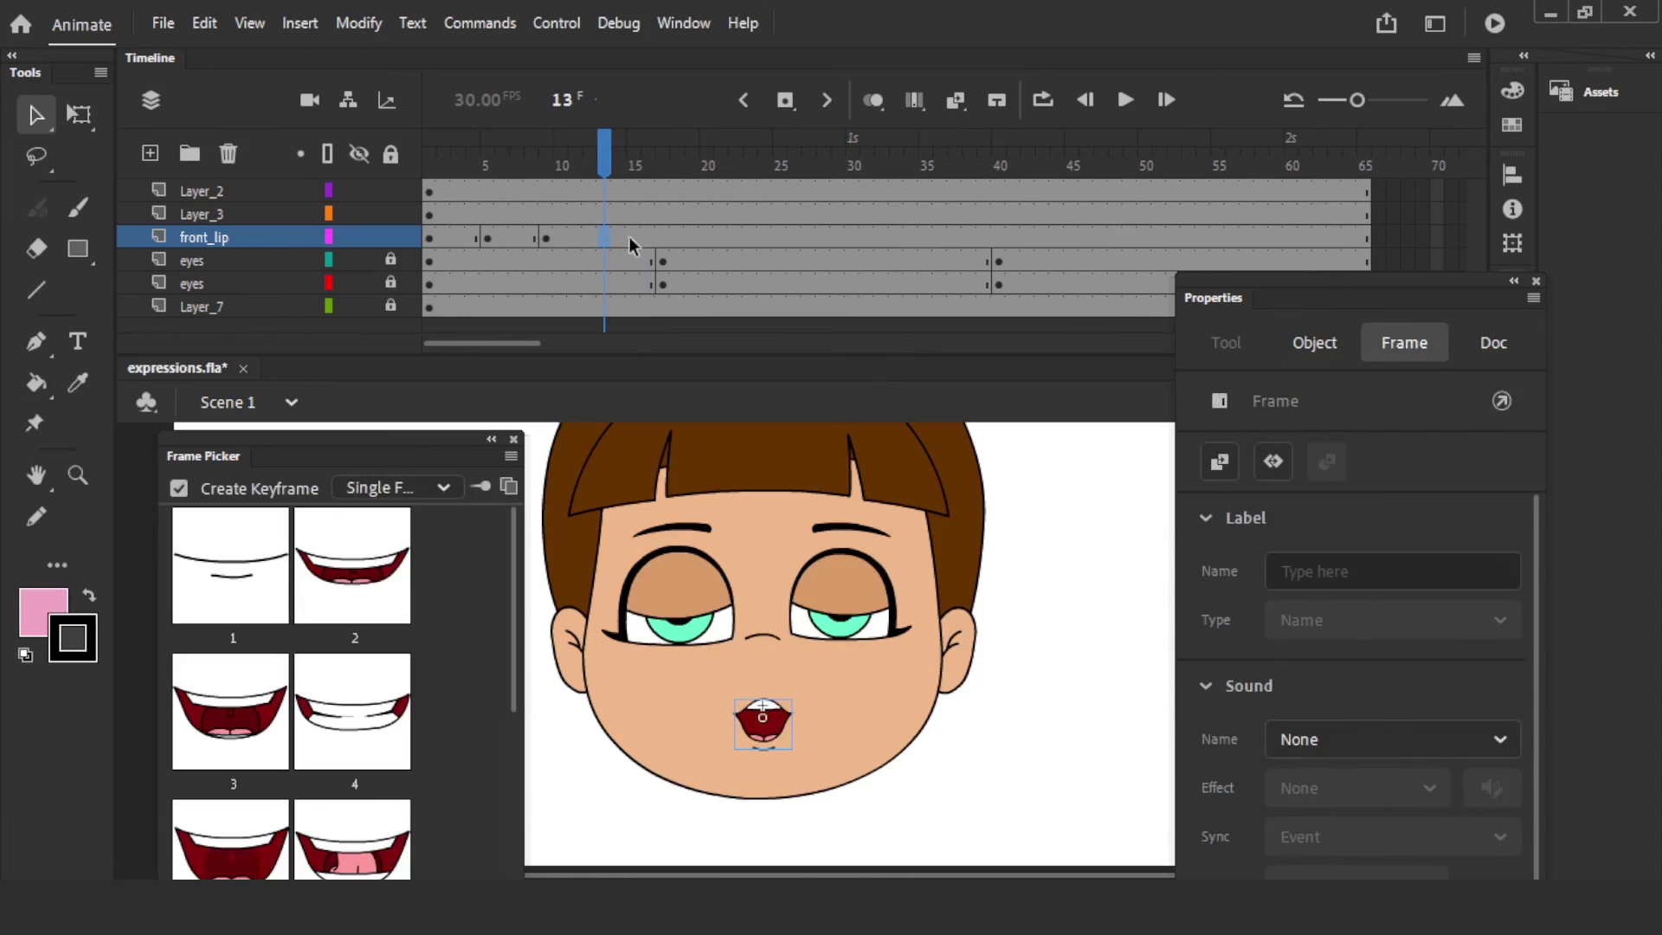
pyautogui.click(619, 236)
pyautogui.press('F6')
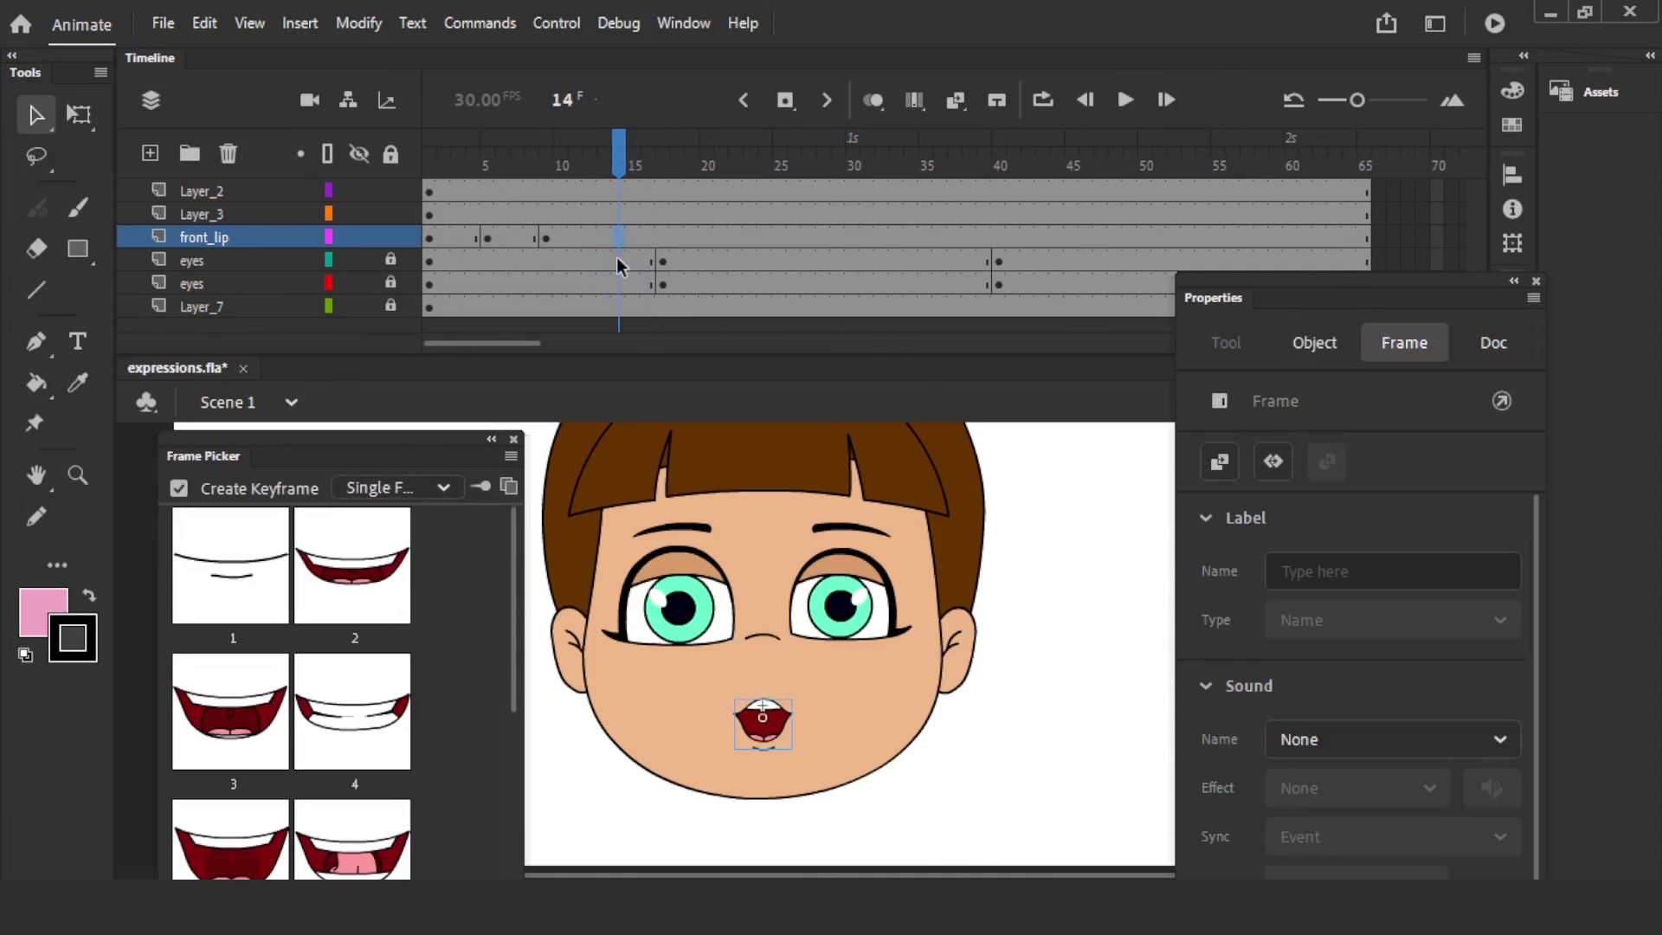
pyautogui.click(1078, 647)
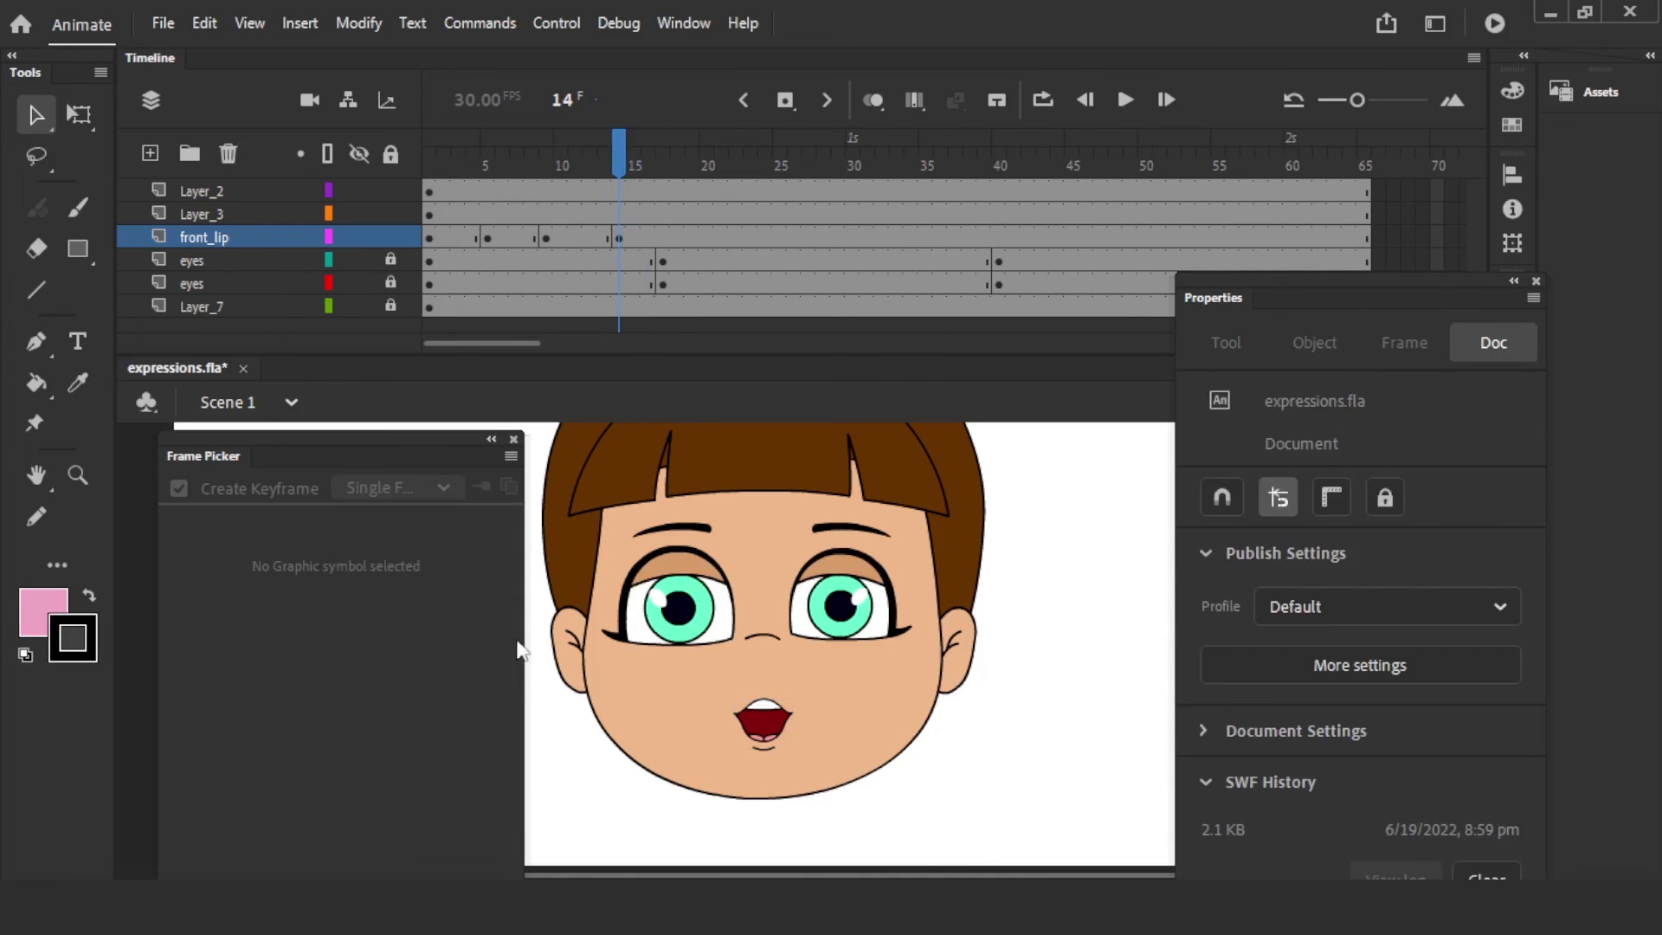
pyautogui.click(765, 717)
pyautogui.scroll(-5, 520, 641)
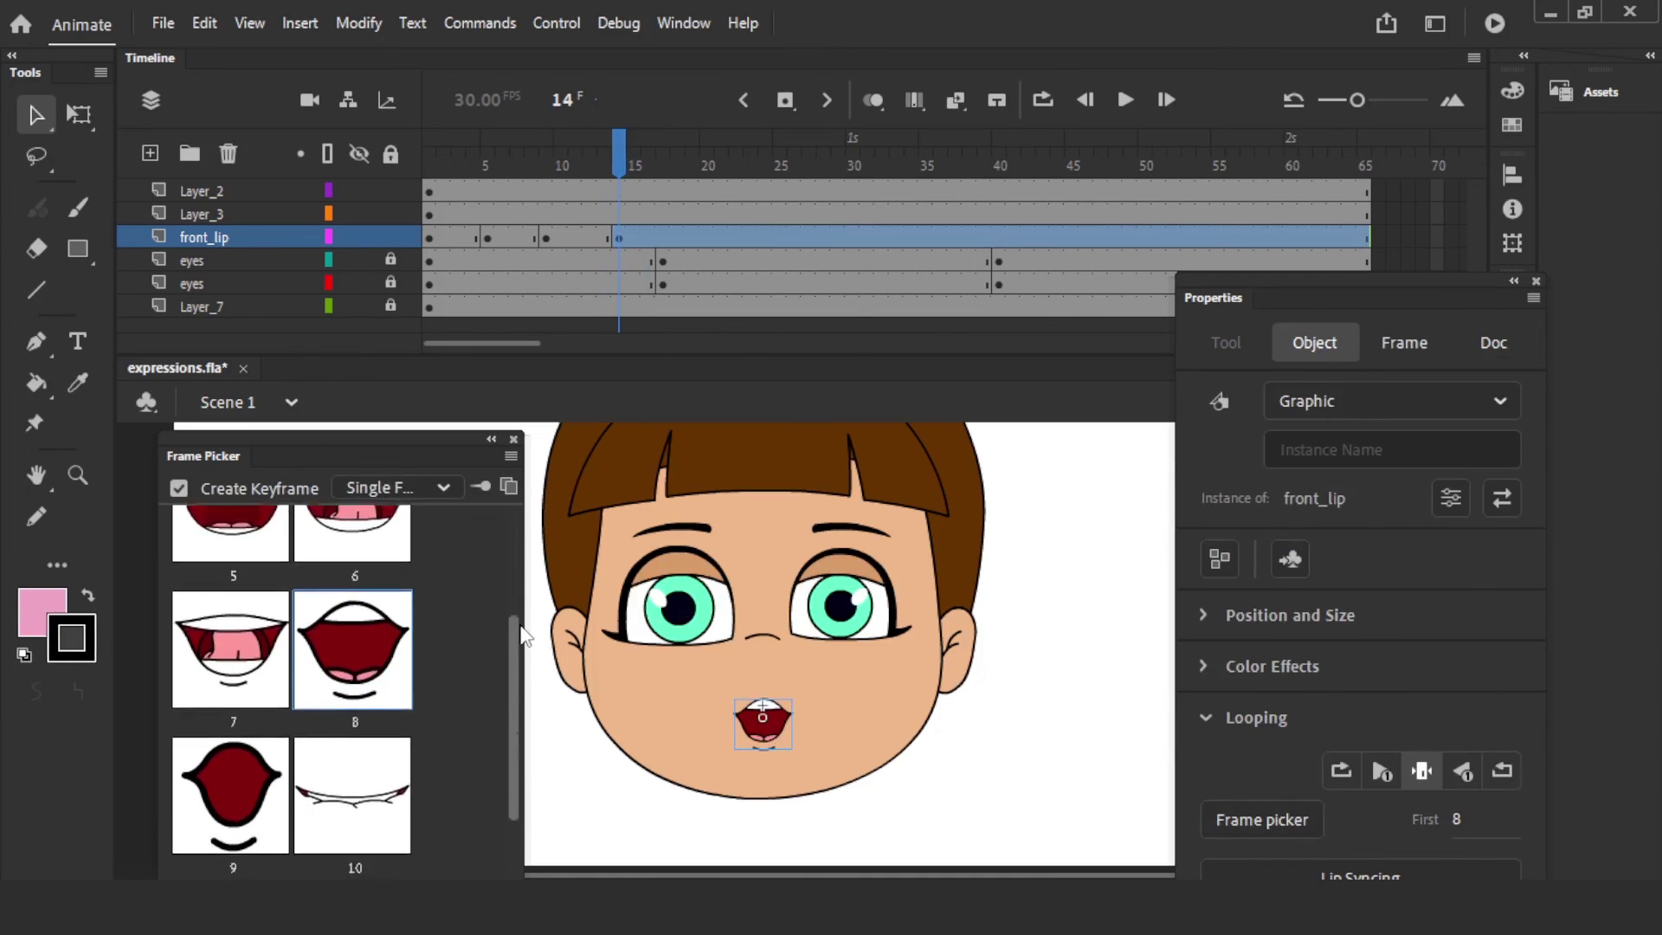
pyautogui.scroll(-2, 519, 640)
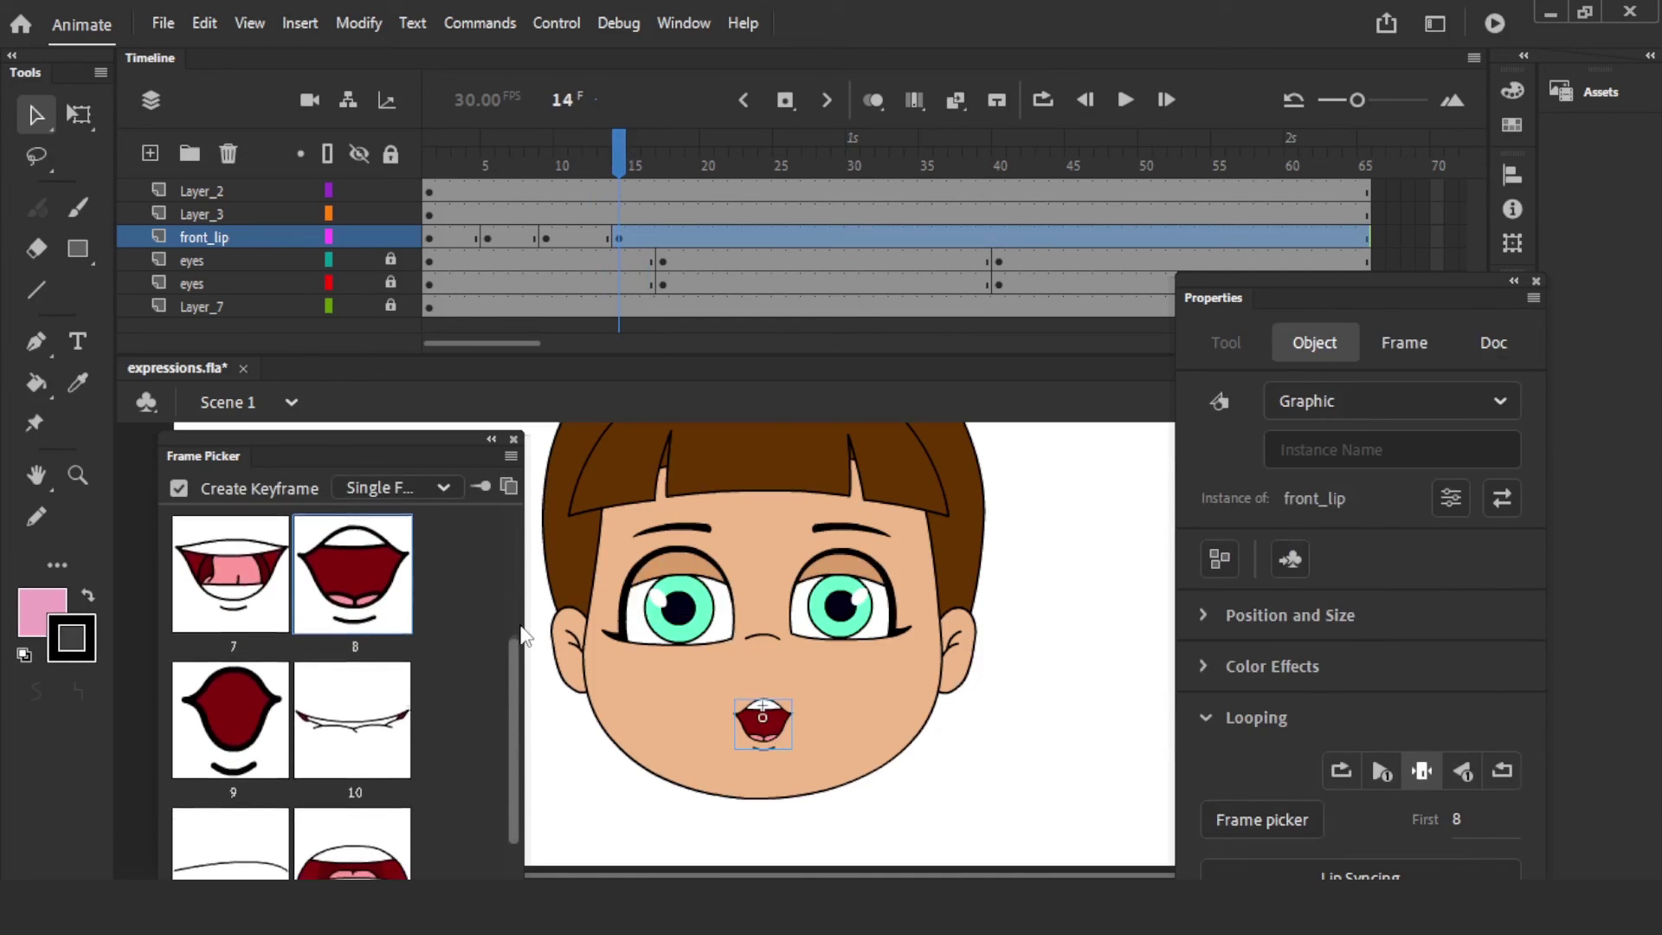
pyautogui.click(239, 708)
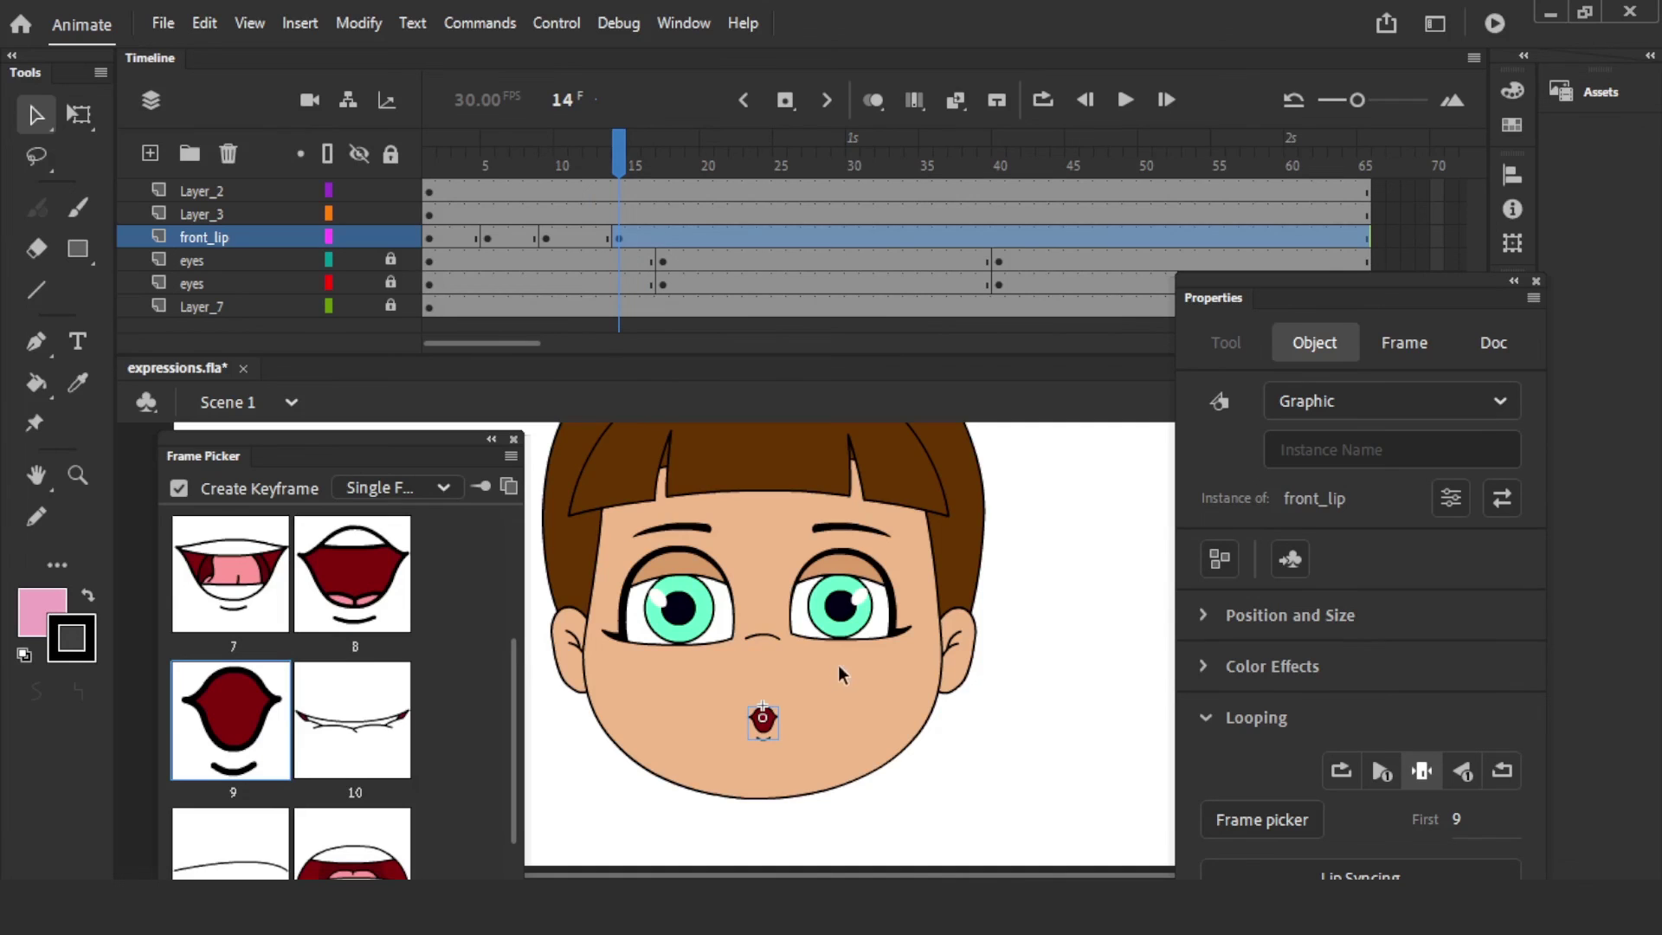
# - Scale the rounded lips at frame 14 up to roughly twice their size with Free Transform
pyautogui.press('q')
pyautogui.moveTo(784, 702); pyautogui.dragTo(818, 688)
pyautogui.click(953, 772)
# - Add a keyframe to the front_lip layer at frame 18
pyautogui.moveTo(601, 169); pyautogui.dragTo(677, 168)
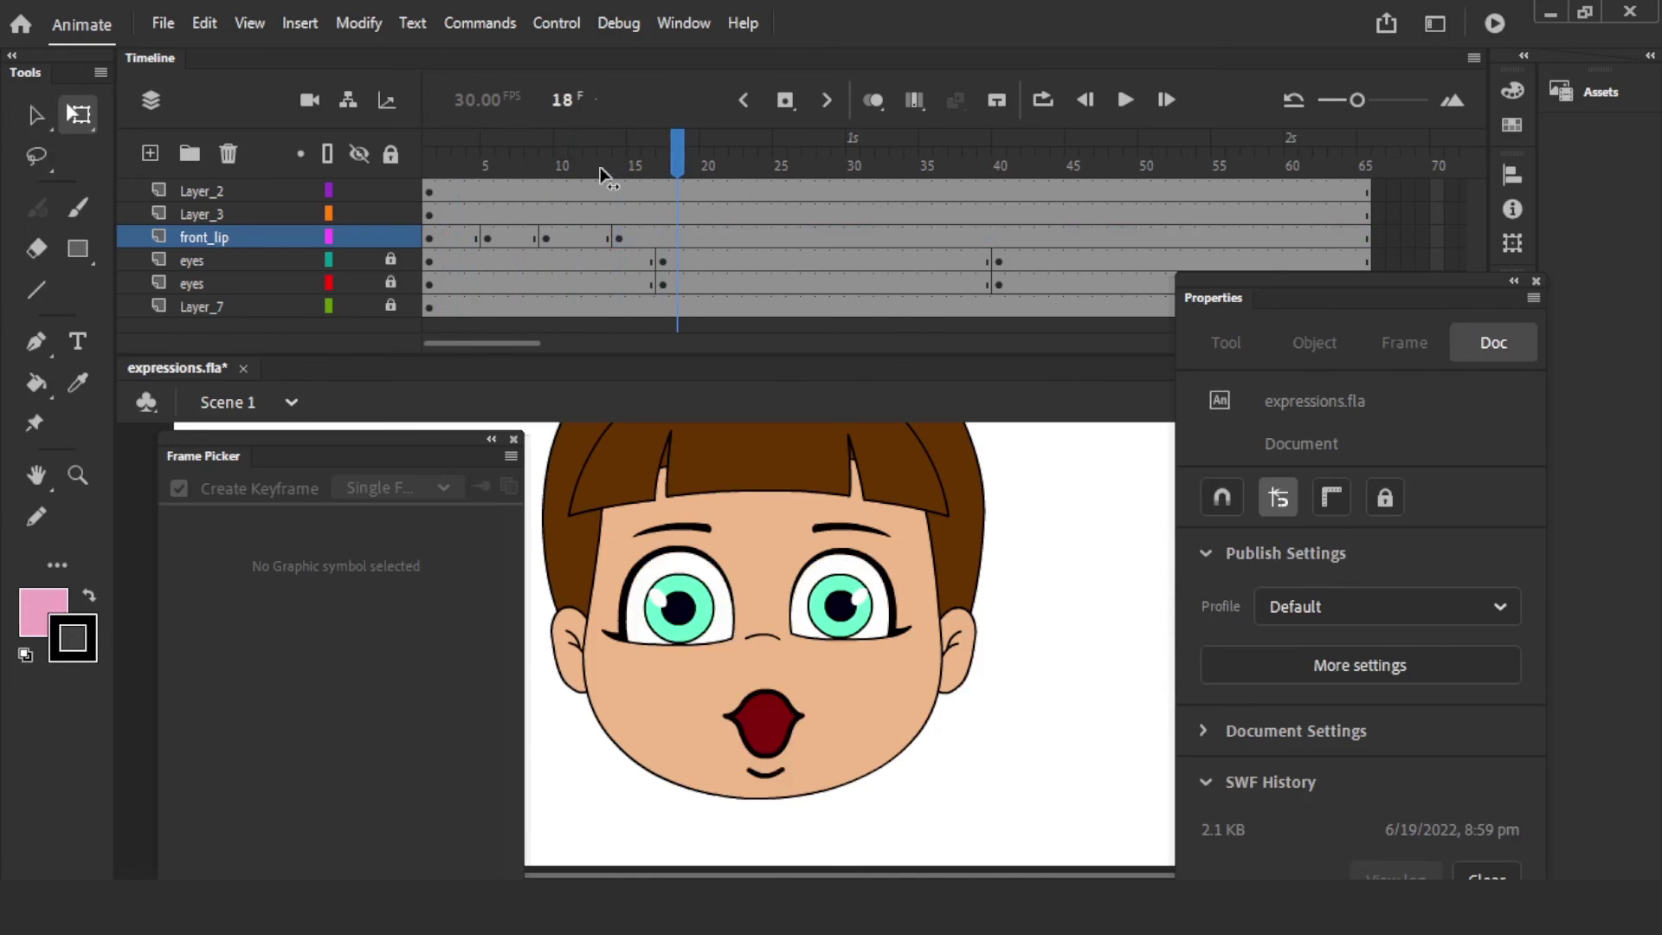
pyautogui.click(671, 237)
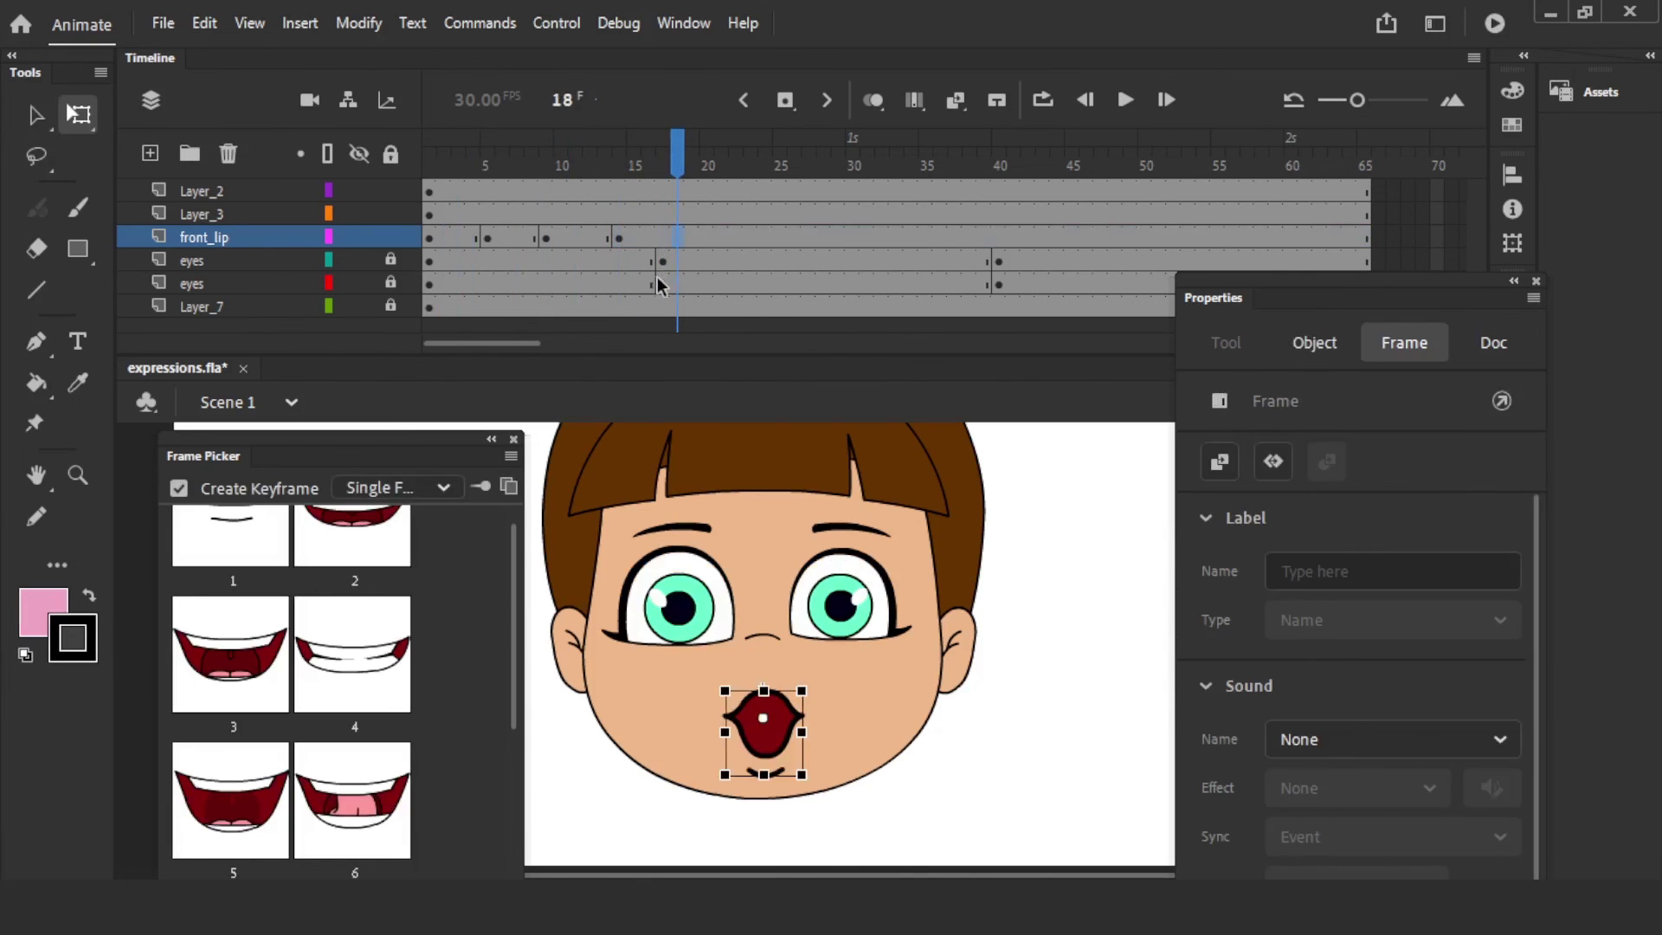
pyautogui.click(985, 734)
# - Copy the open pose 8 lips from frame 12 and replace the enlarged lips at frame 18 with that copy in the same place
pyautogui.click(622, 237)
pyautogui.click(1026, 563)
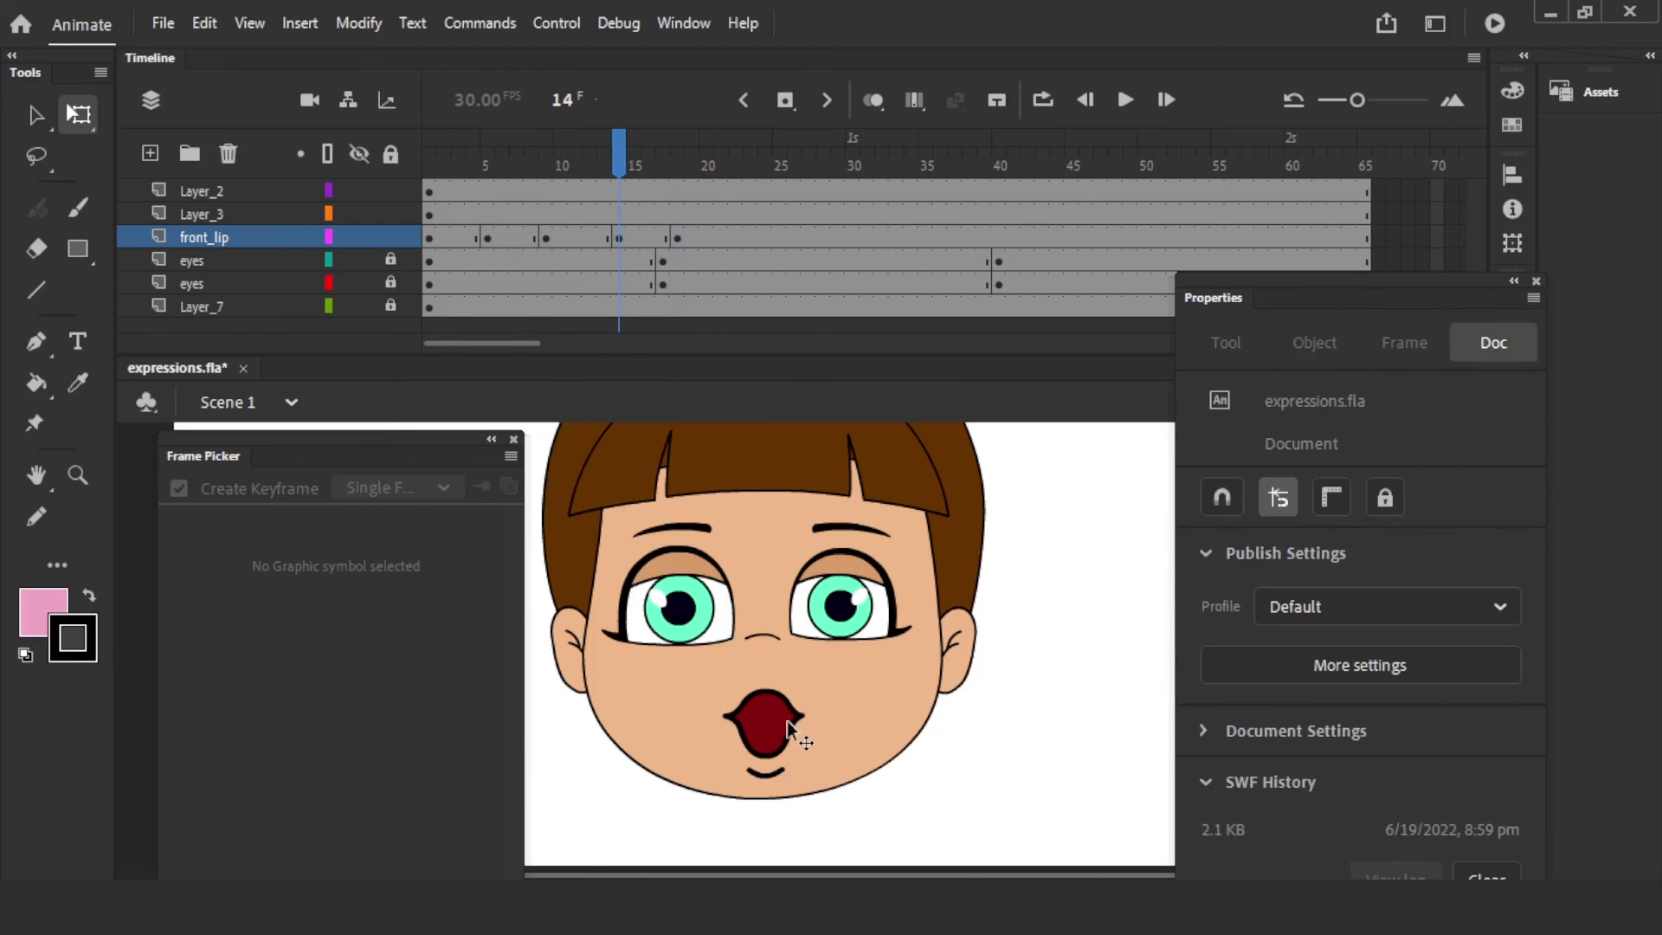
pyautogui.moveTo(616, 246); pyautogui.dragTo(590, 241)
pyautogui.click(1009, 651)
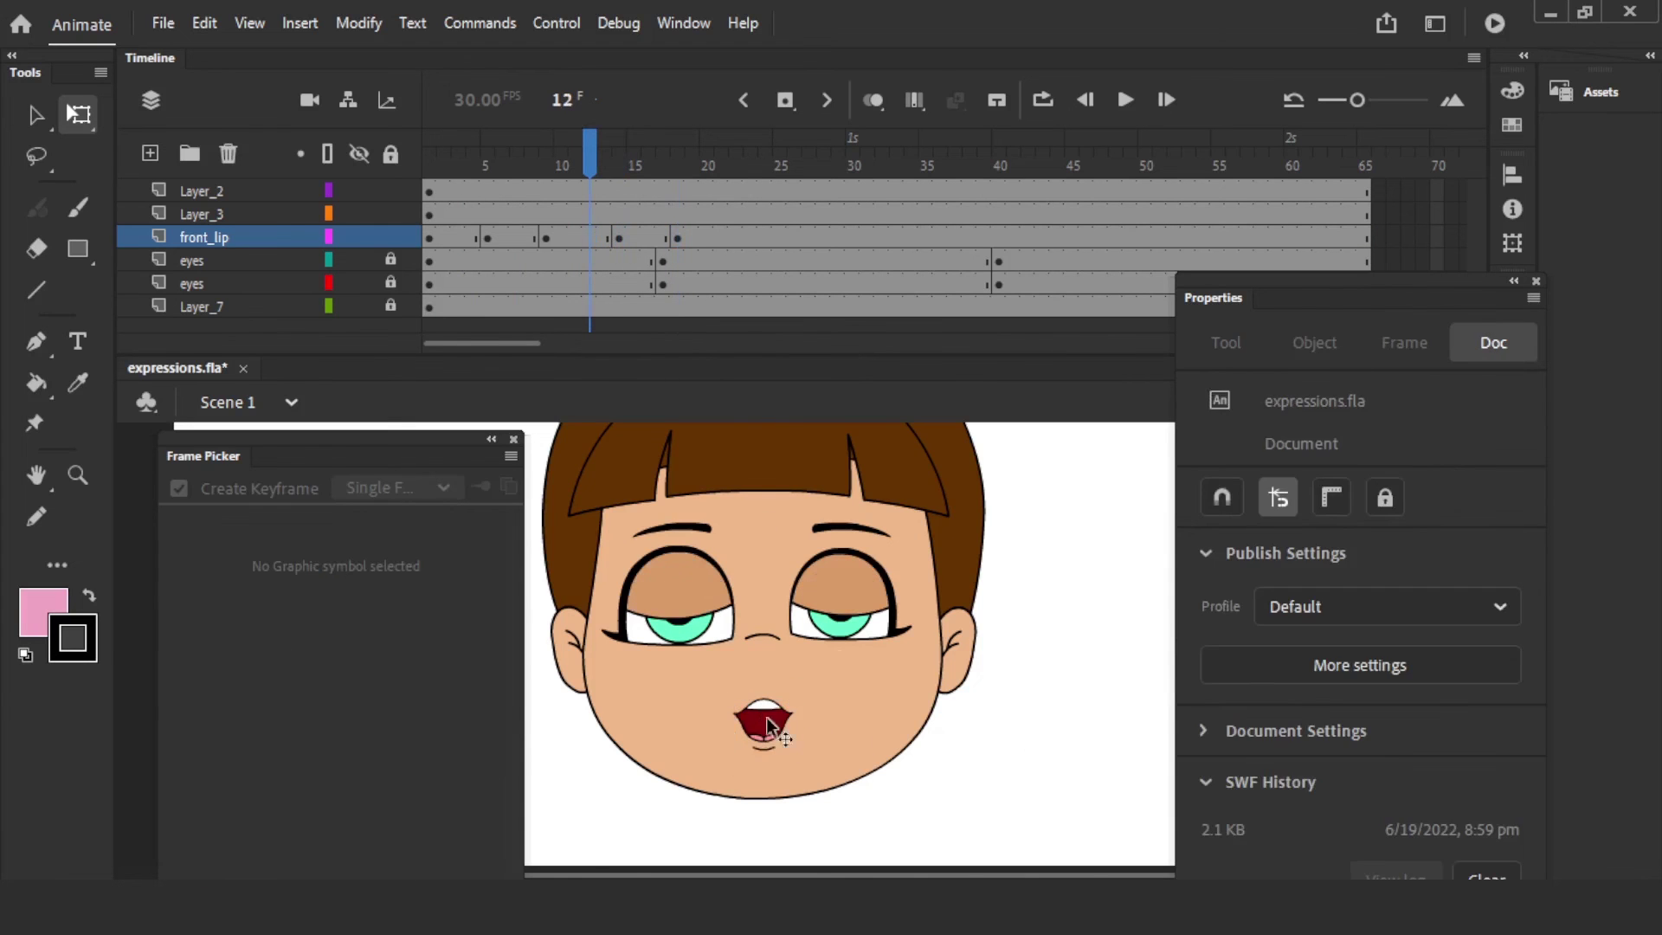
pyautogui.click(765, 717)
pyautogui.press('ctrl')
pyautogui.click(677, 238)
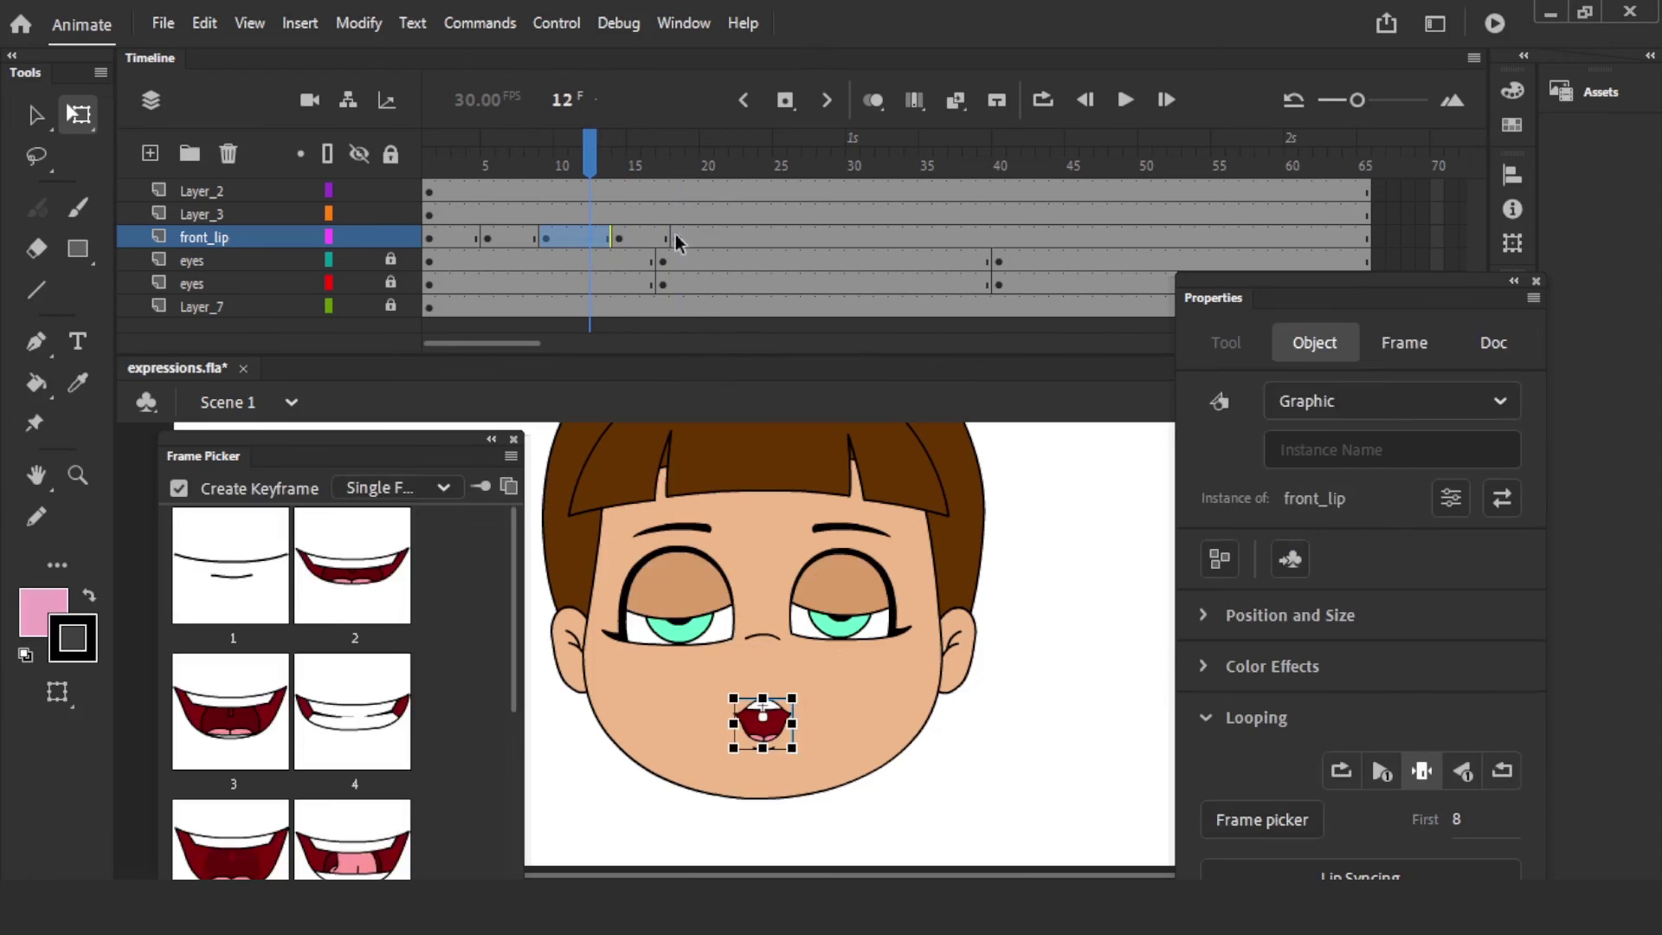
pyautogui.click(908, 733)
pyautogui.click(783, 692)
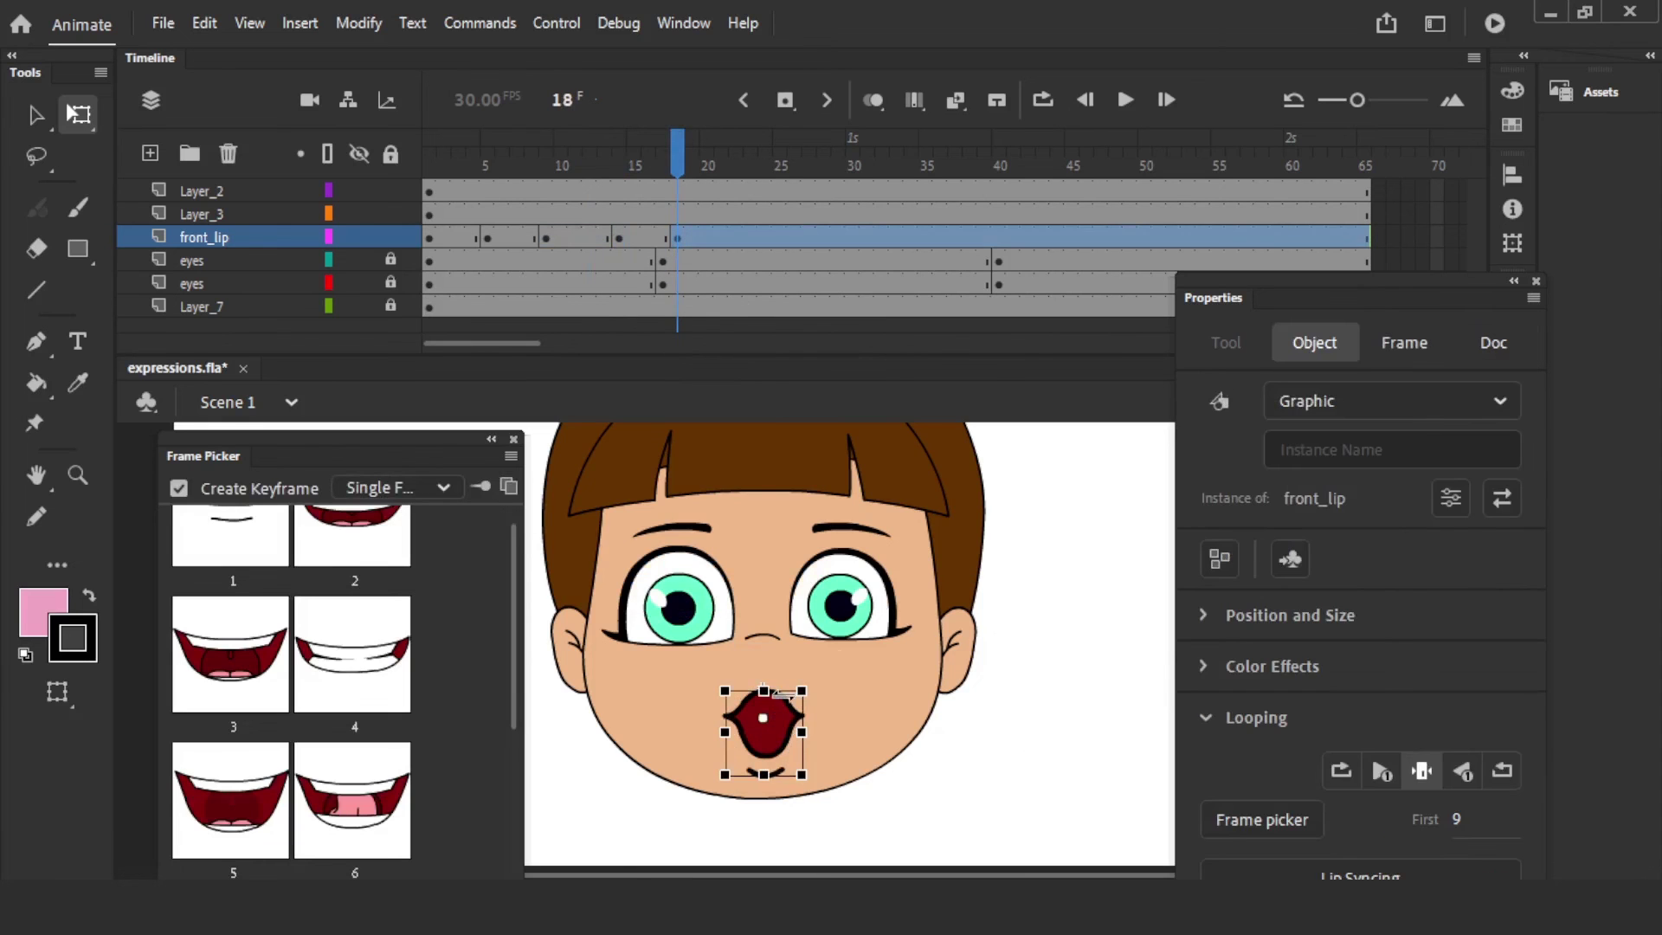
pyautogui.press('Delete')
pyautogui.hotkey('ctrl', 'z')
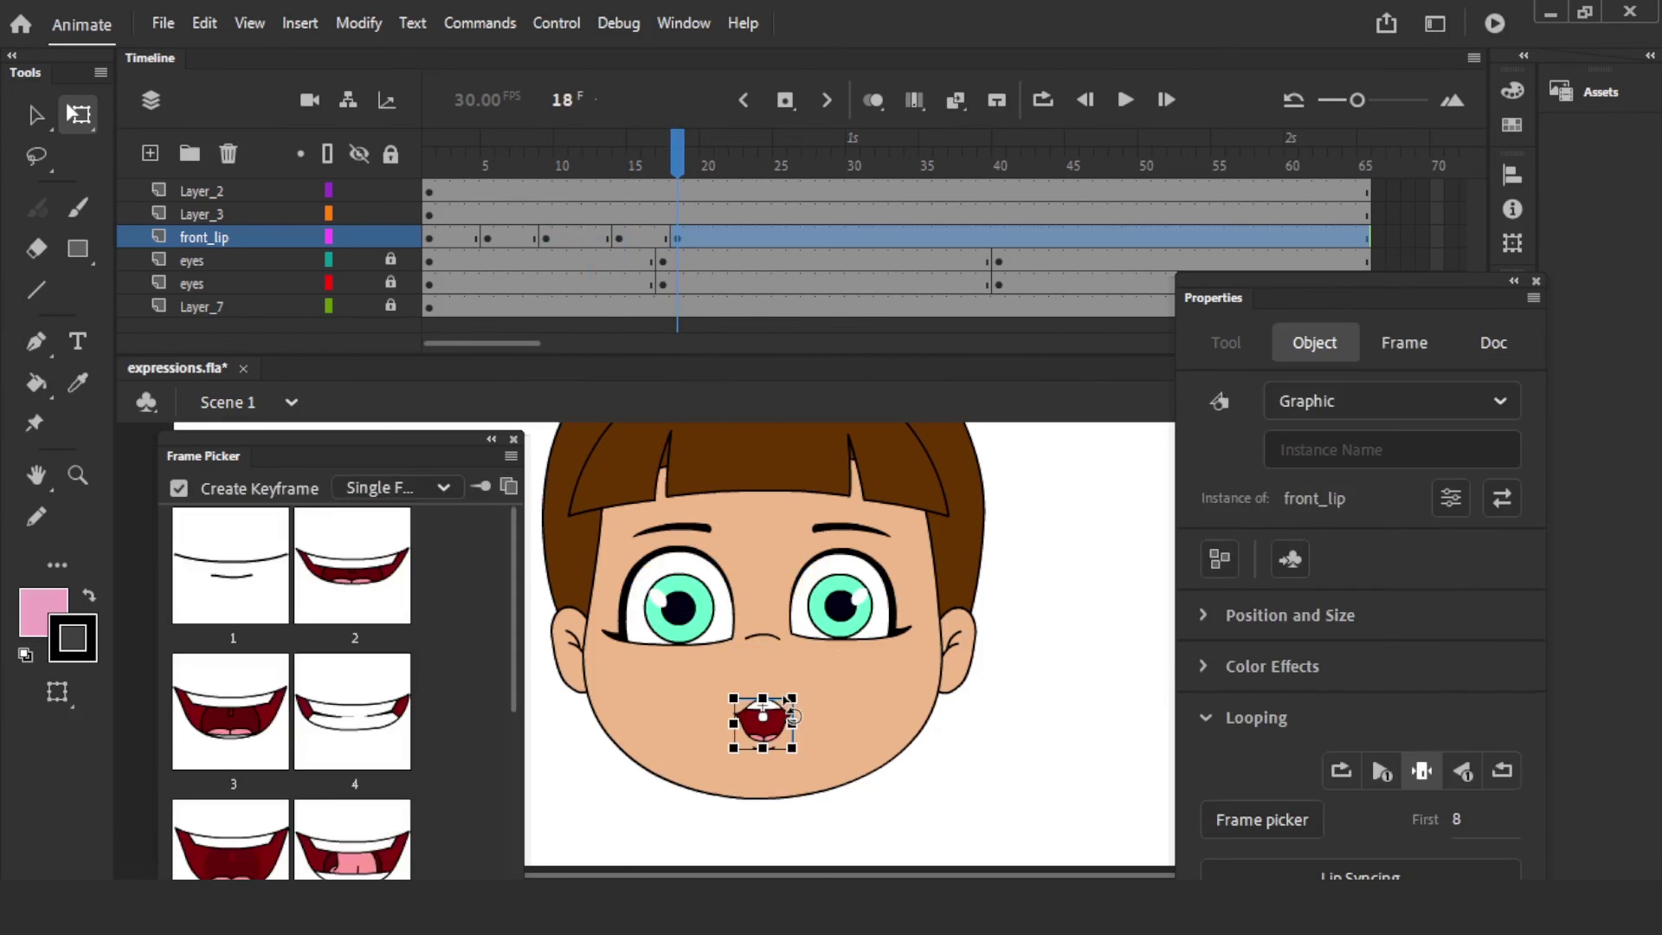
# - Play the animation from frame 1 to examine the sequence of lip poses
pyautogui.click(1056, 649)
pyautogui.click(625, 163)
pyautogui.hotkey('shift', ',')
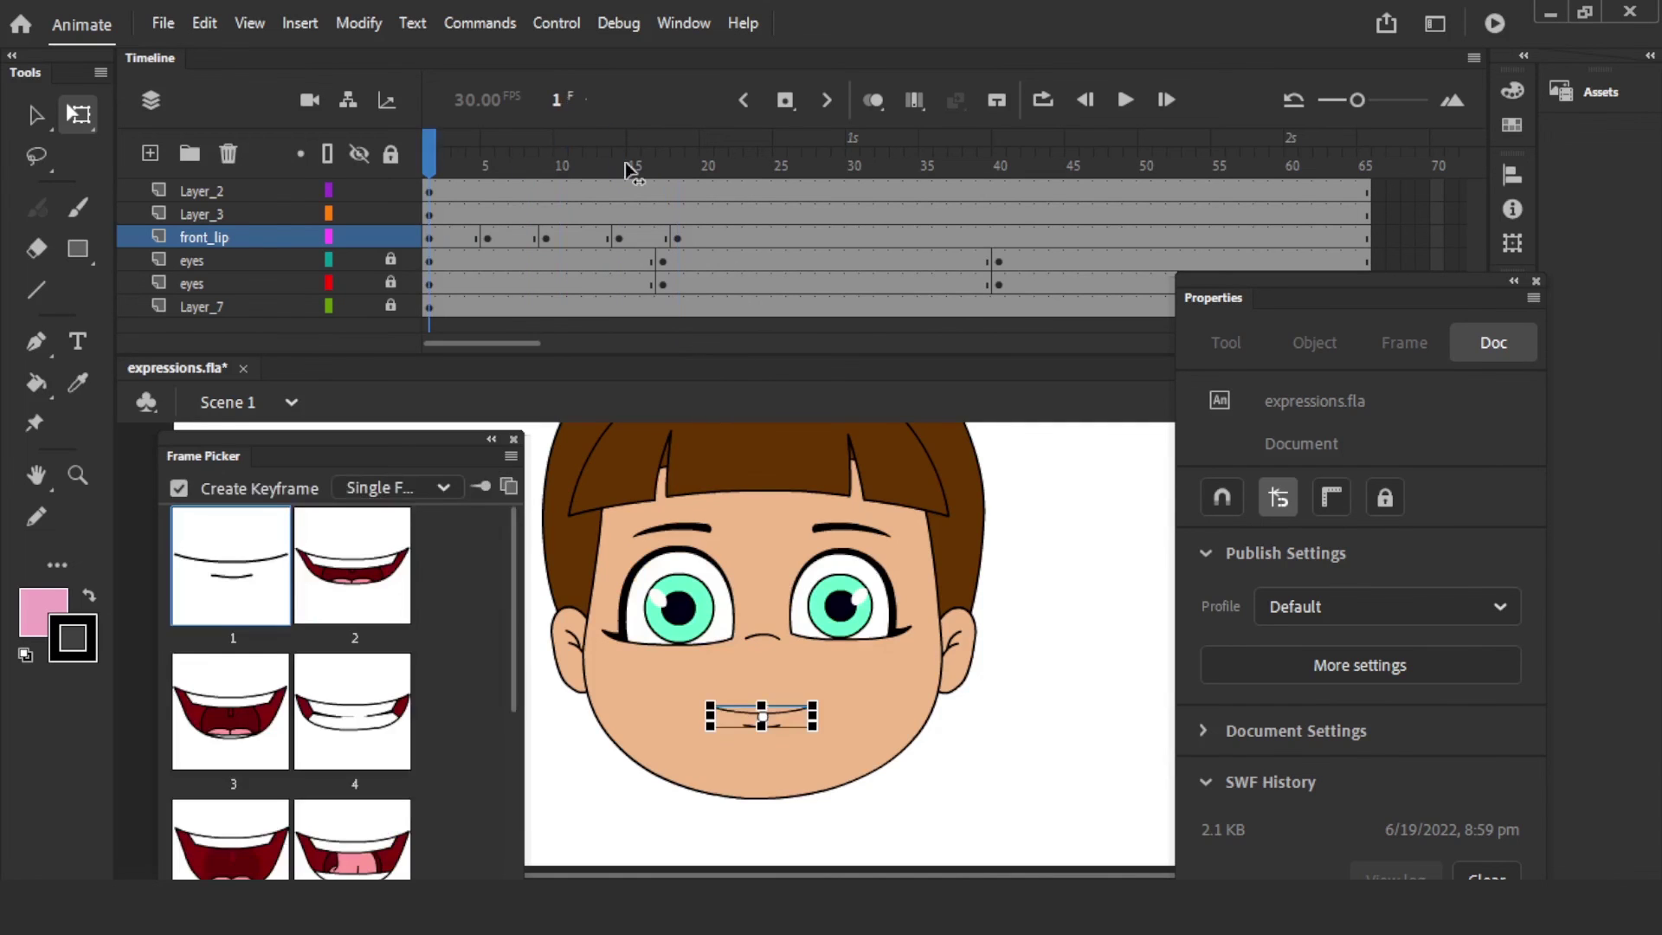
pyautogui.press('Return')
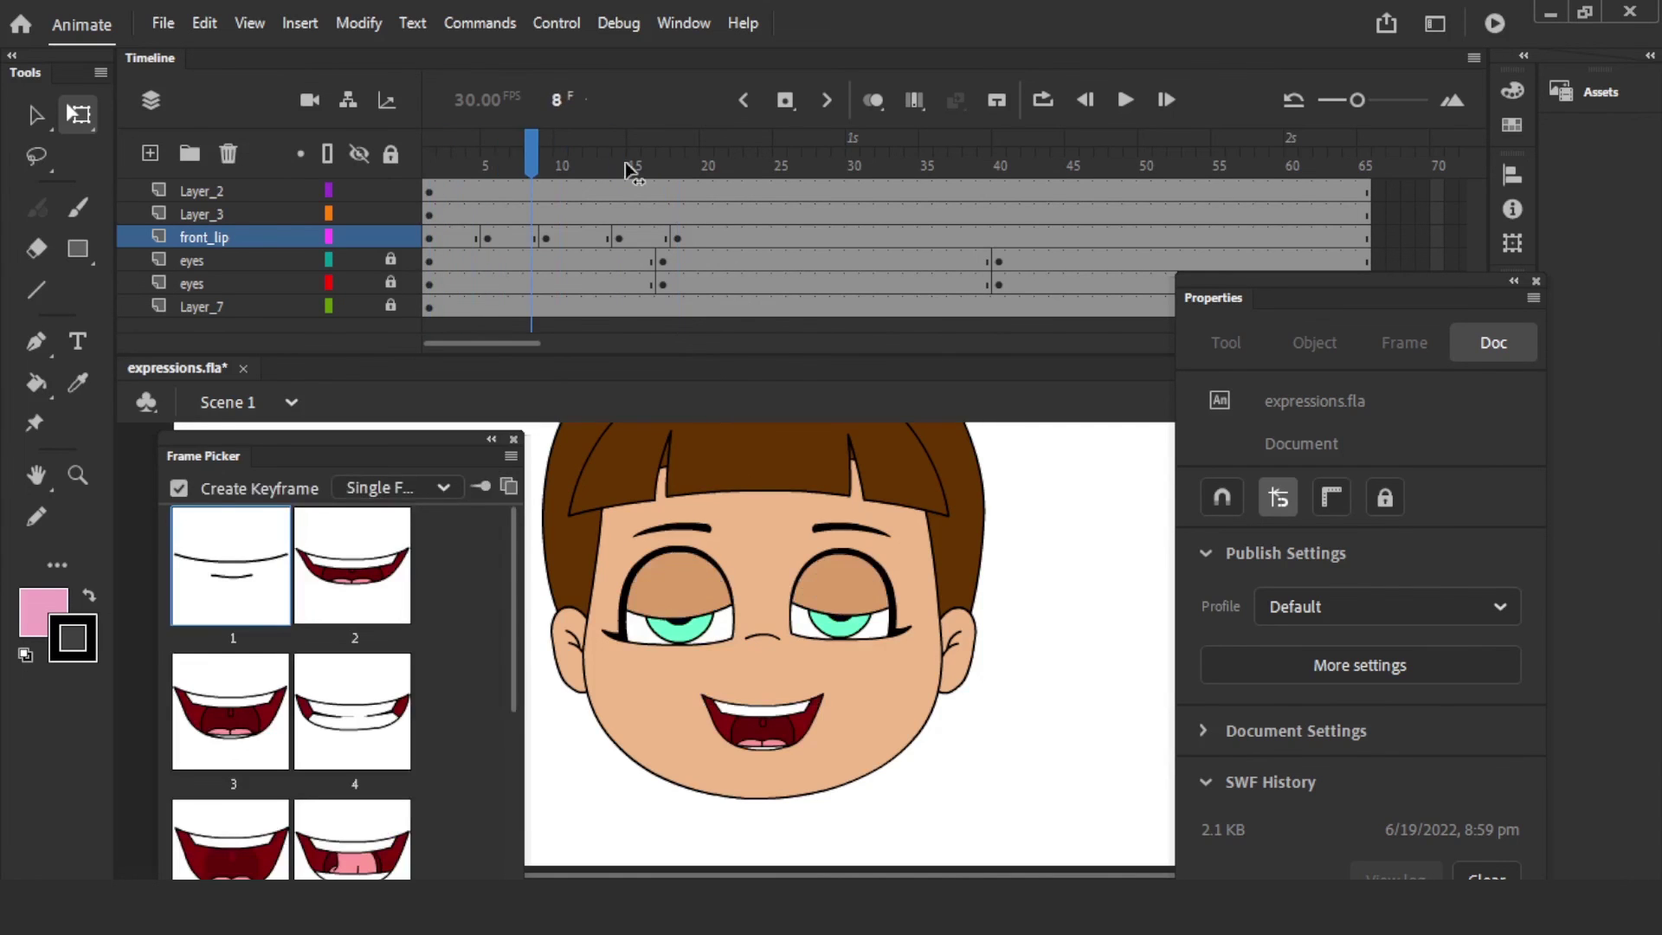
pyautogui.click(625, 162)
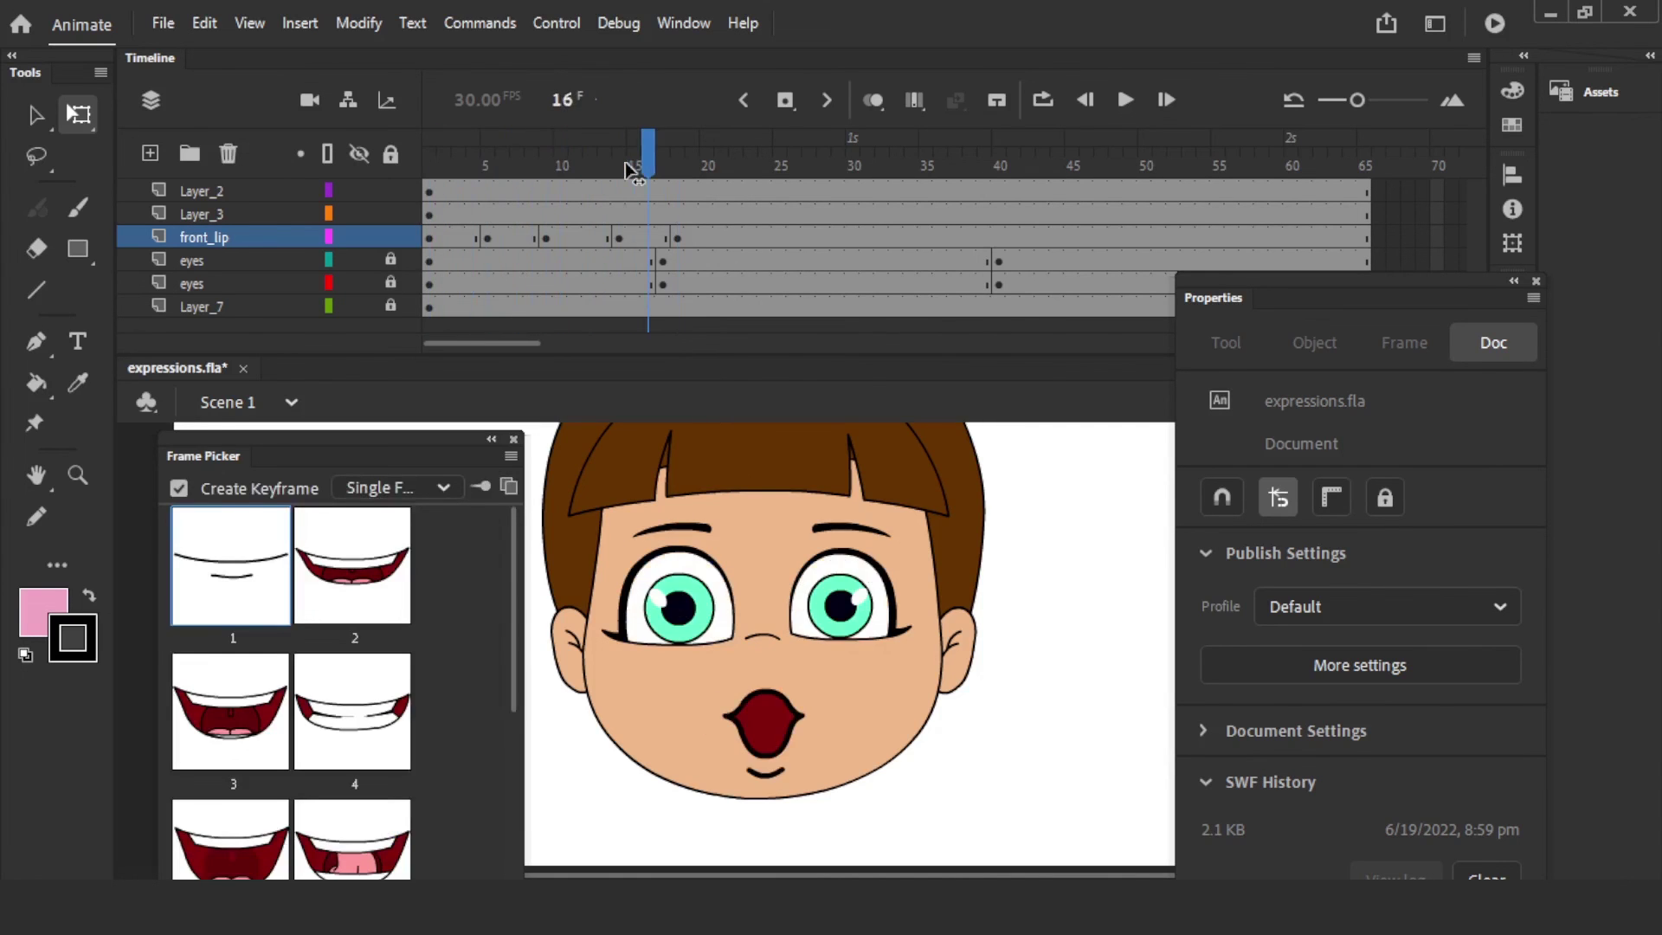
# - Add a front_lip keyframe at frame 22 and give the lips the downturned open pose, frame 13
pyautogui.click(732, 239)
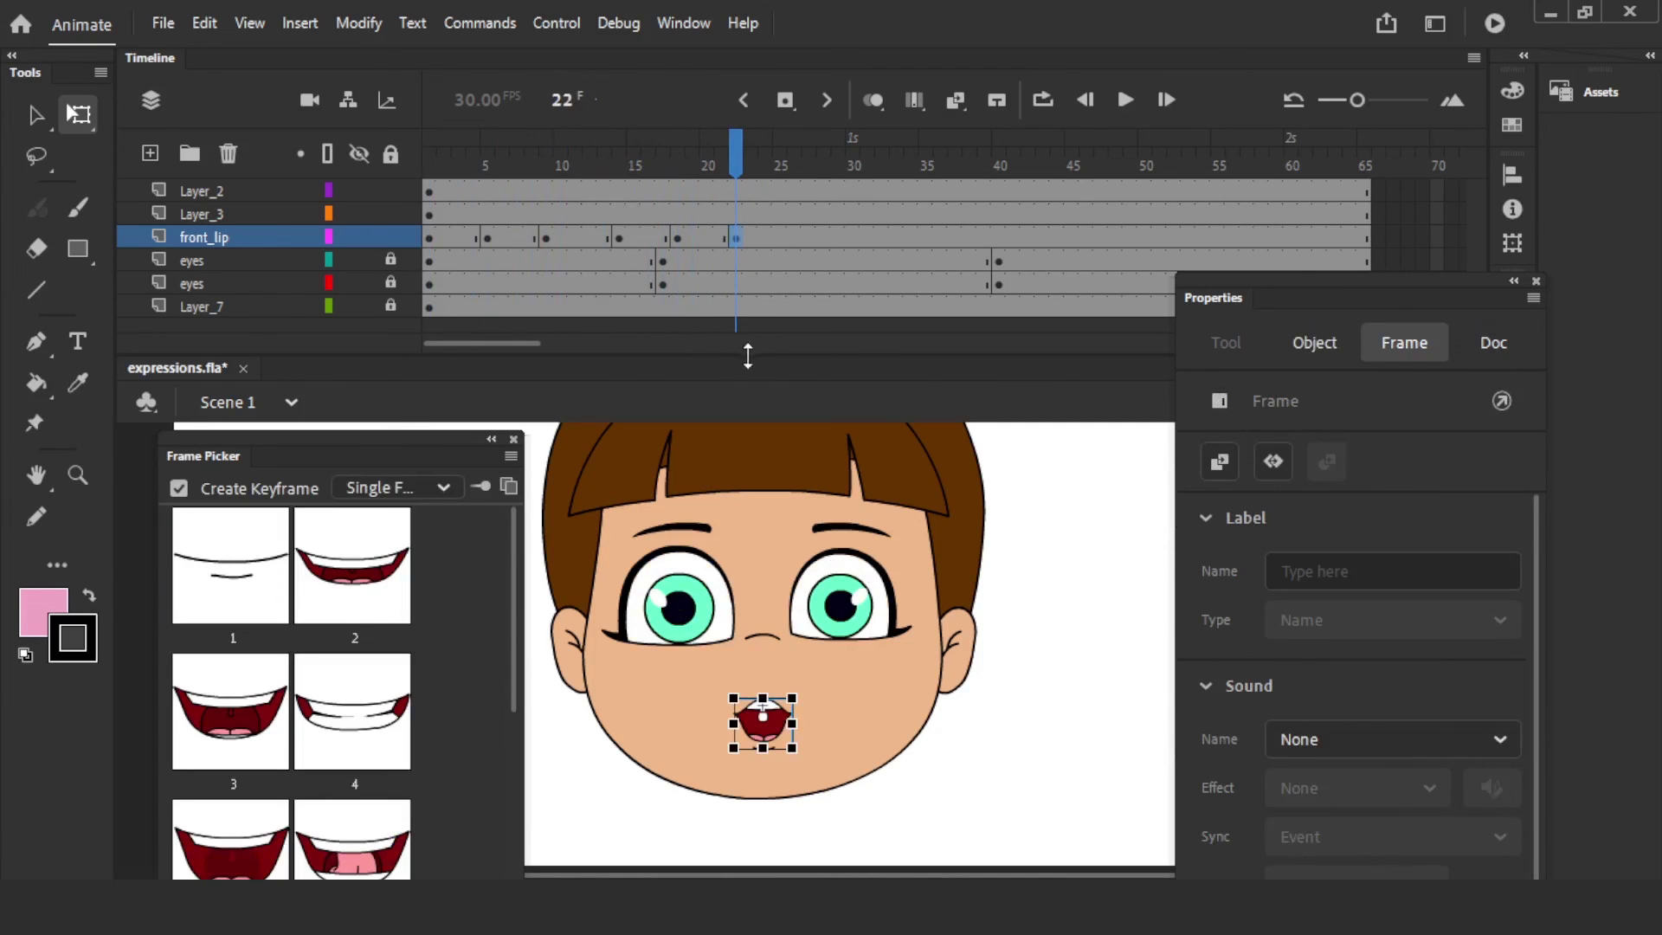
pyautogui.scroll(-10, 516, 601)
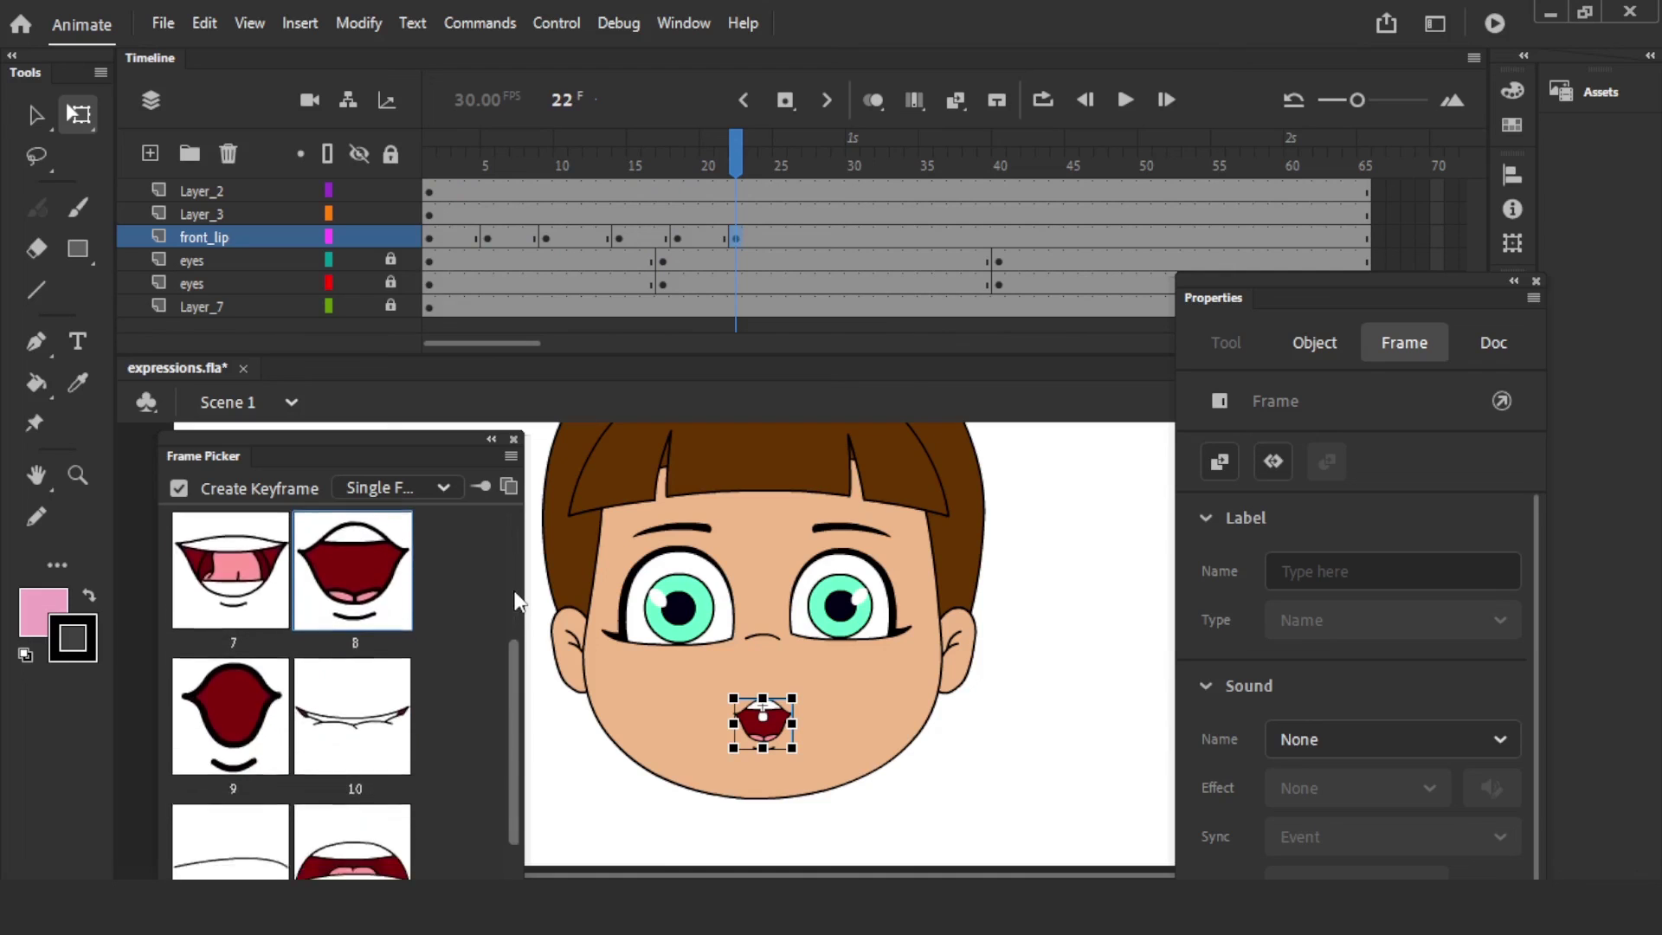
pyautogui.scroll(1, 516, 597)
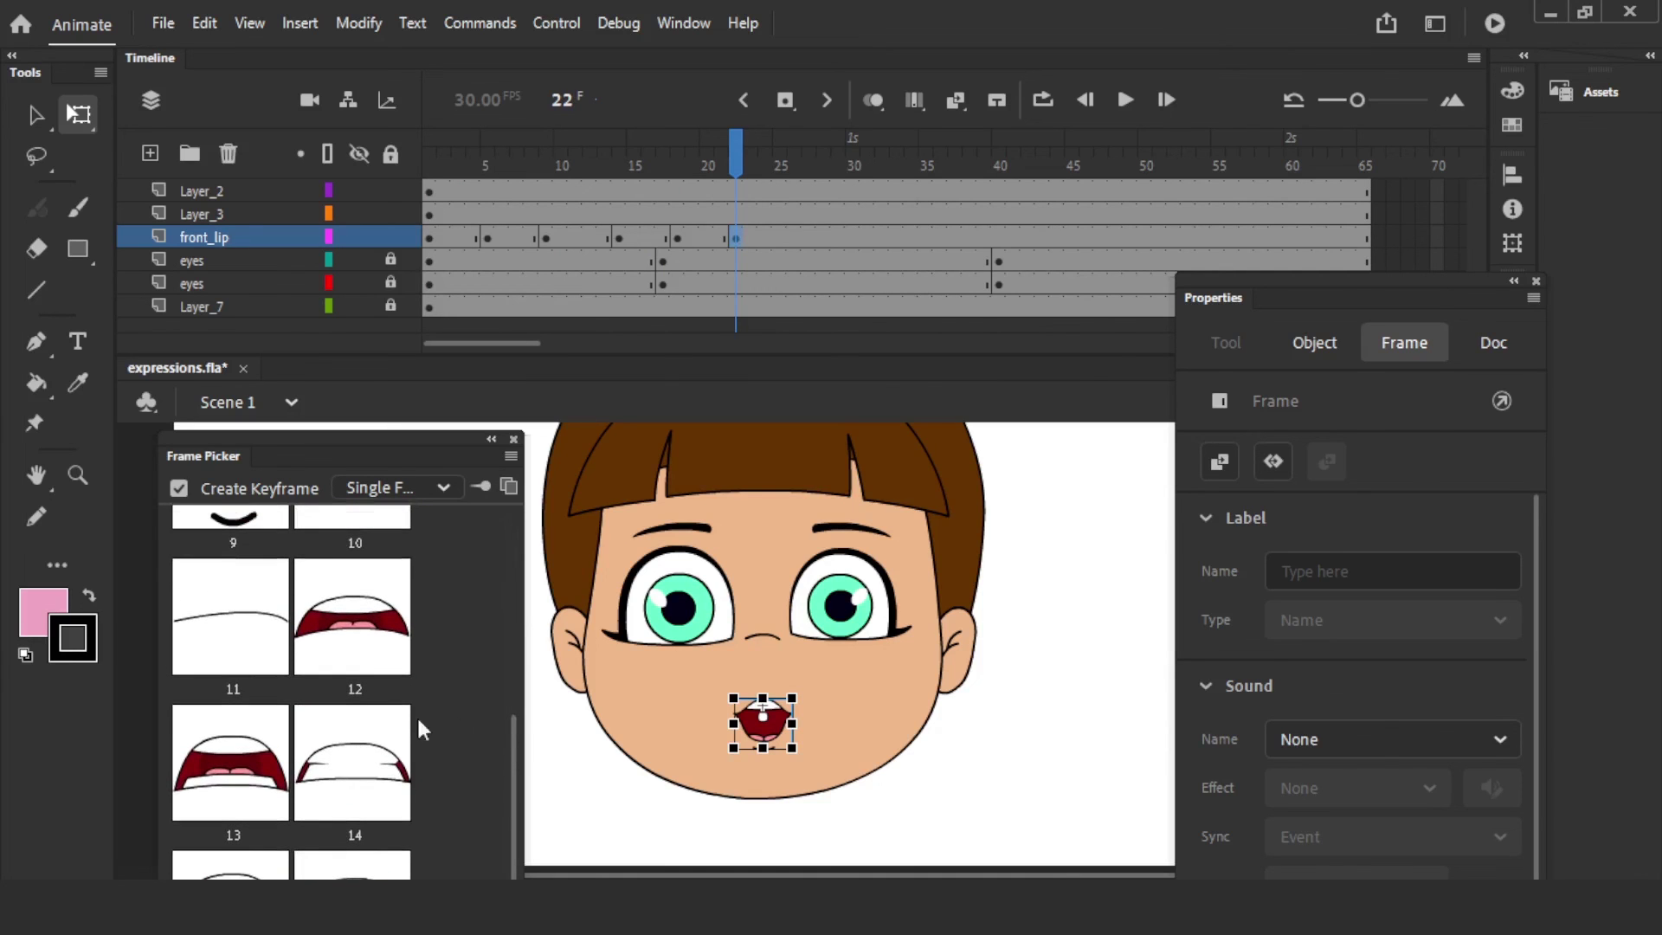
pyautogui.click(240, 773)
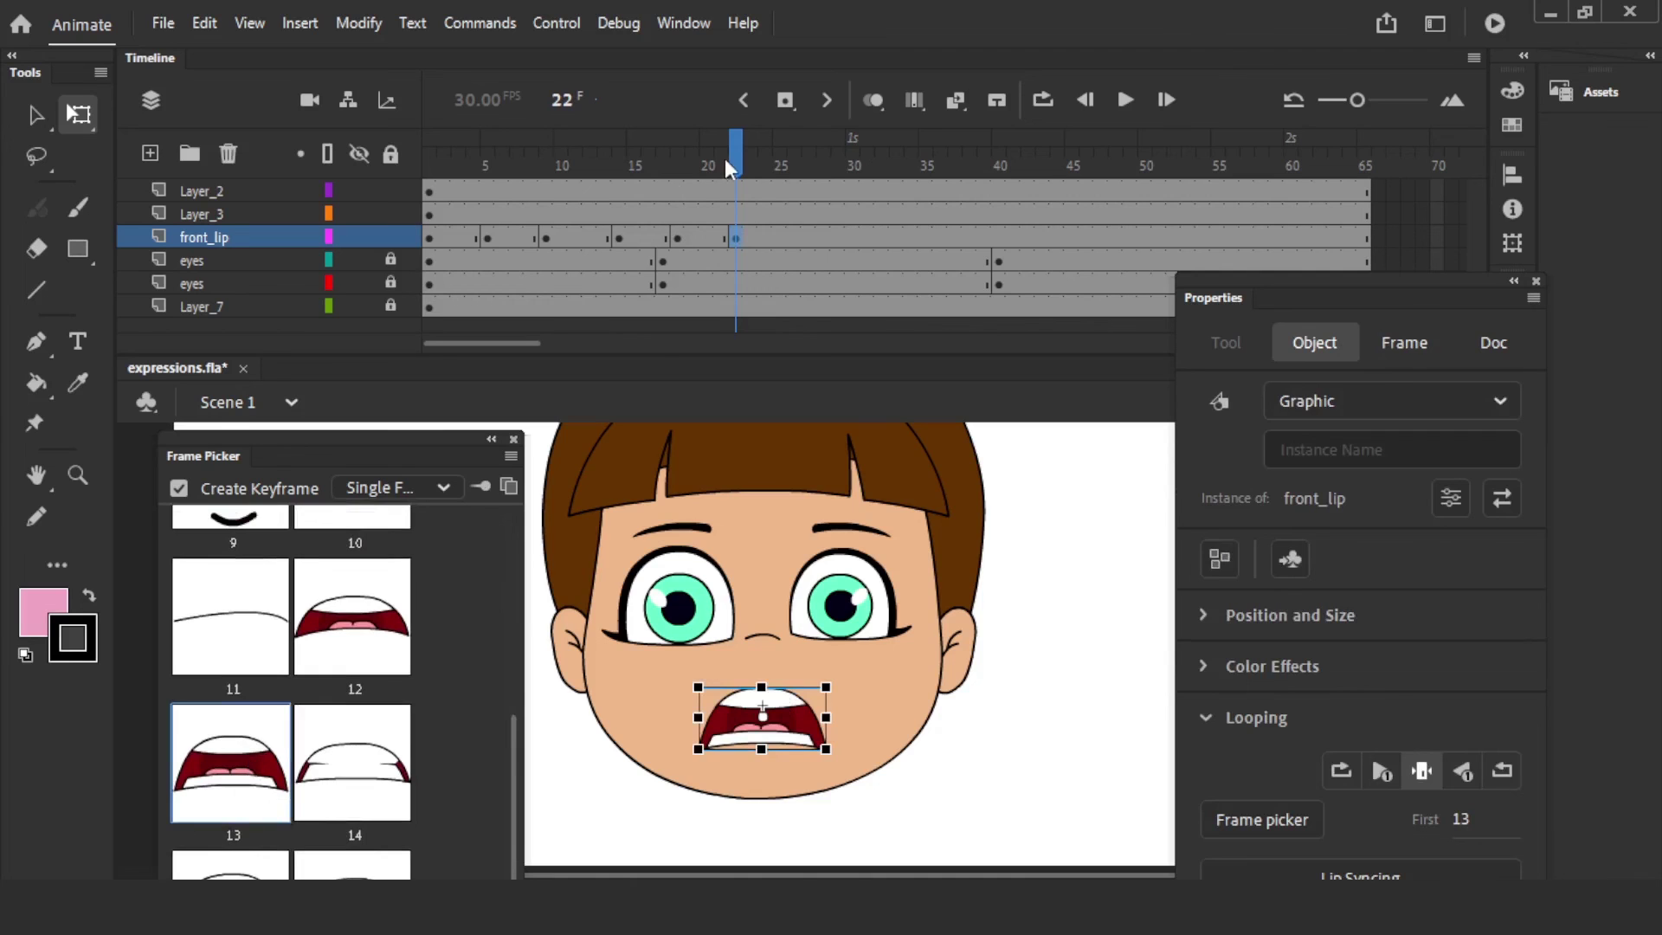
# - Step backward and forward around frame 22 up to frame 24 to examine the change to the downturned mouth
pyautogui.press(',')
pyautogui.press(',')
pyautogui.press('.')
pyautogui.press('.')
pyautogui.press('.')
pyautogui.press('.')
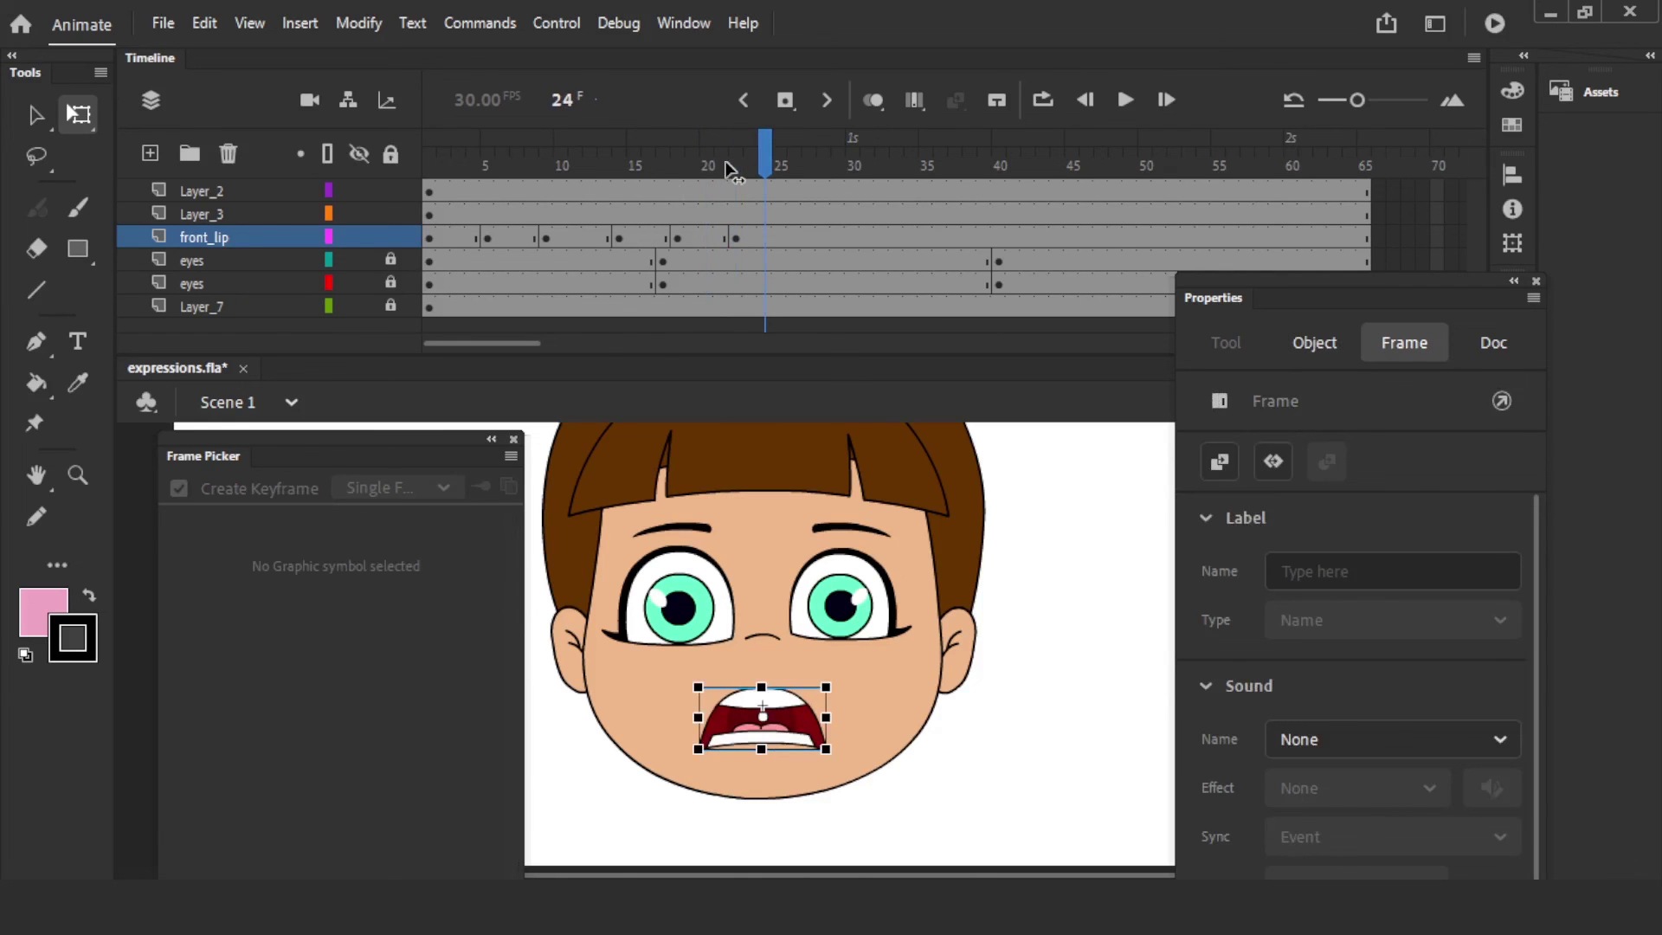
pyautogui.click(764, 173)
pyautogui.click(833, 593)
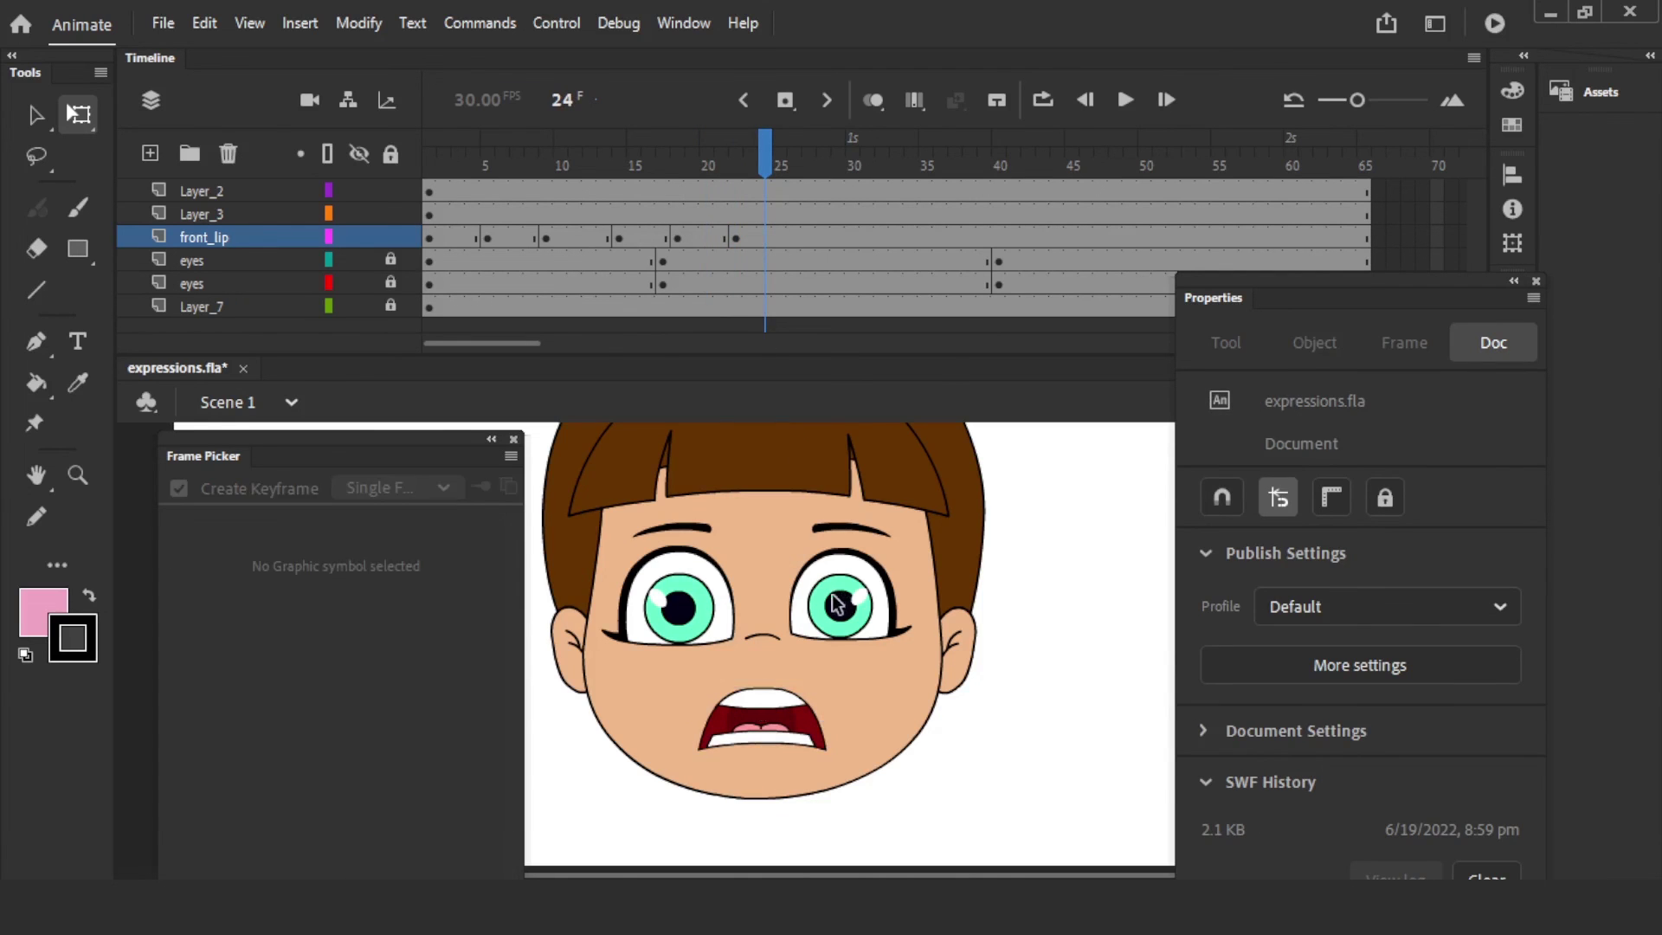
# - Add keyframes at frame 22 on both eyes layers
pyautogui.moveTo(749, 260); pyautogui.dragTo(755, 285)
pyautogui.click(734, 287)
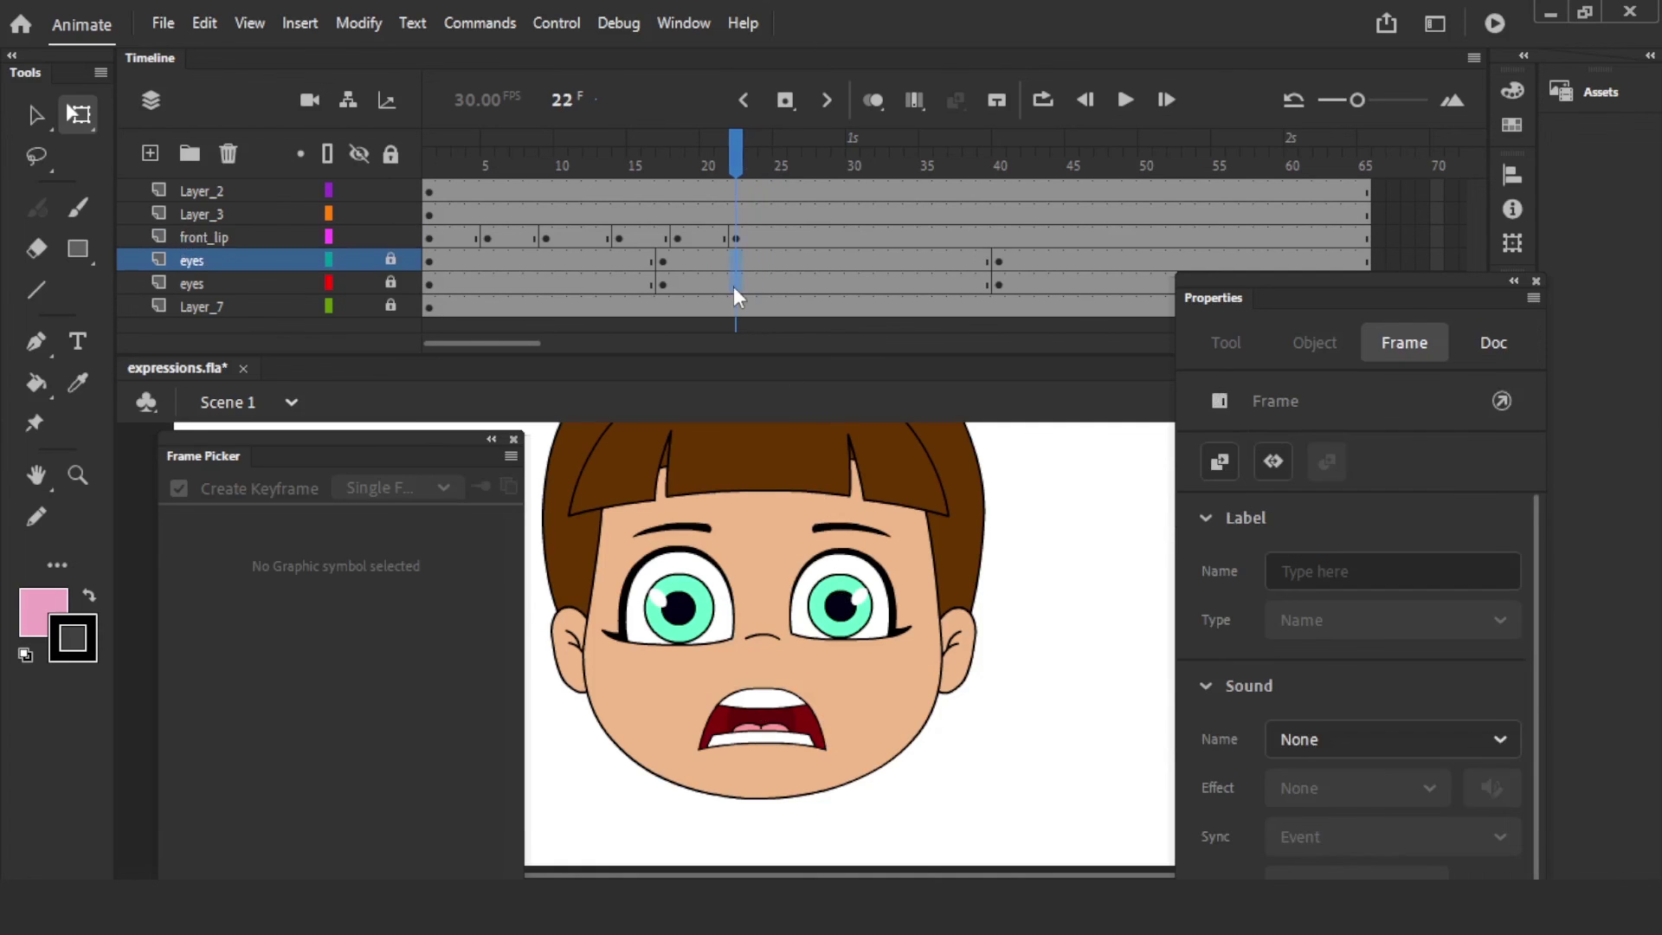
pyautogui.press('F6')
pyautogui.click(1063, 548)
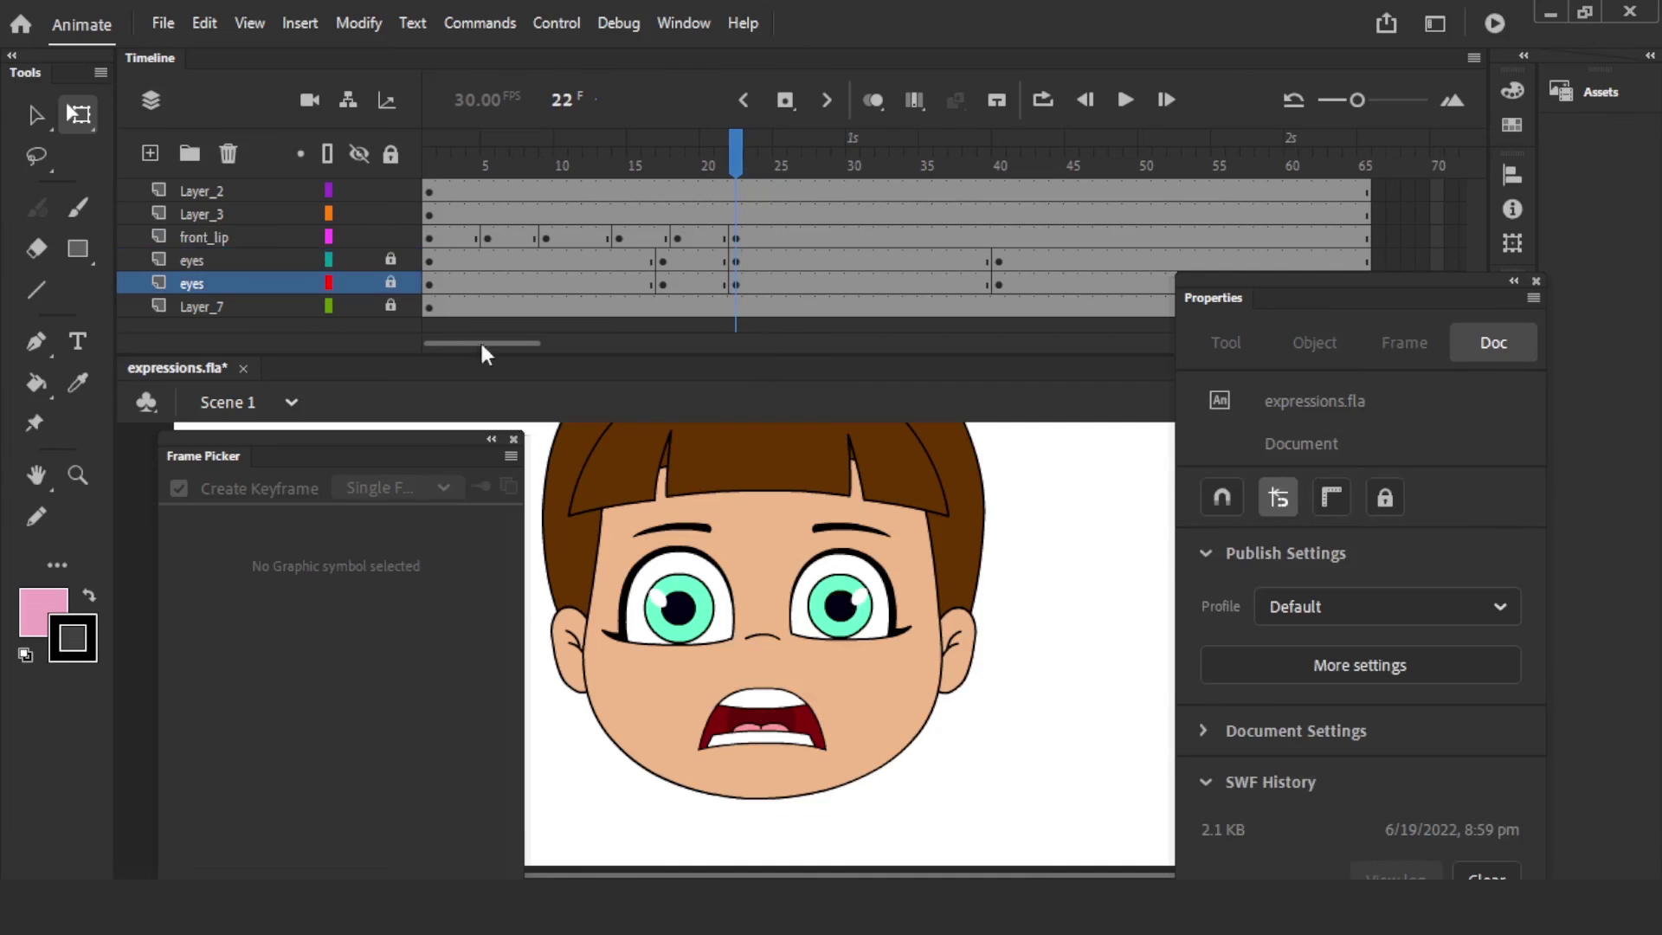
# - Unlock both eyes layers and slightly lower the eyelids at frame 22, using pose 6 for the right-hand eye and pose 5 for the left-hand one
pyautogui.click(390, 260)
pyautogui.click(391, 283)
pyautogui.click(883, 595)
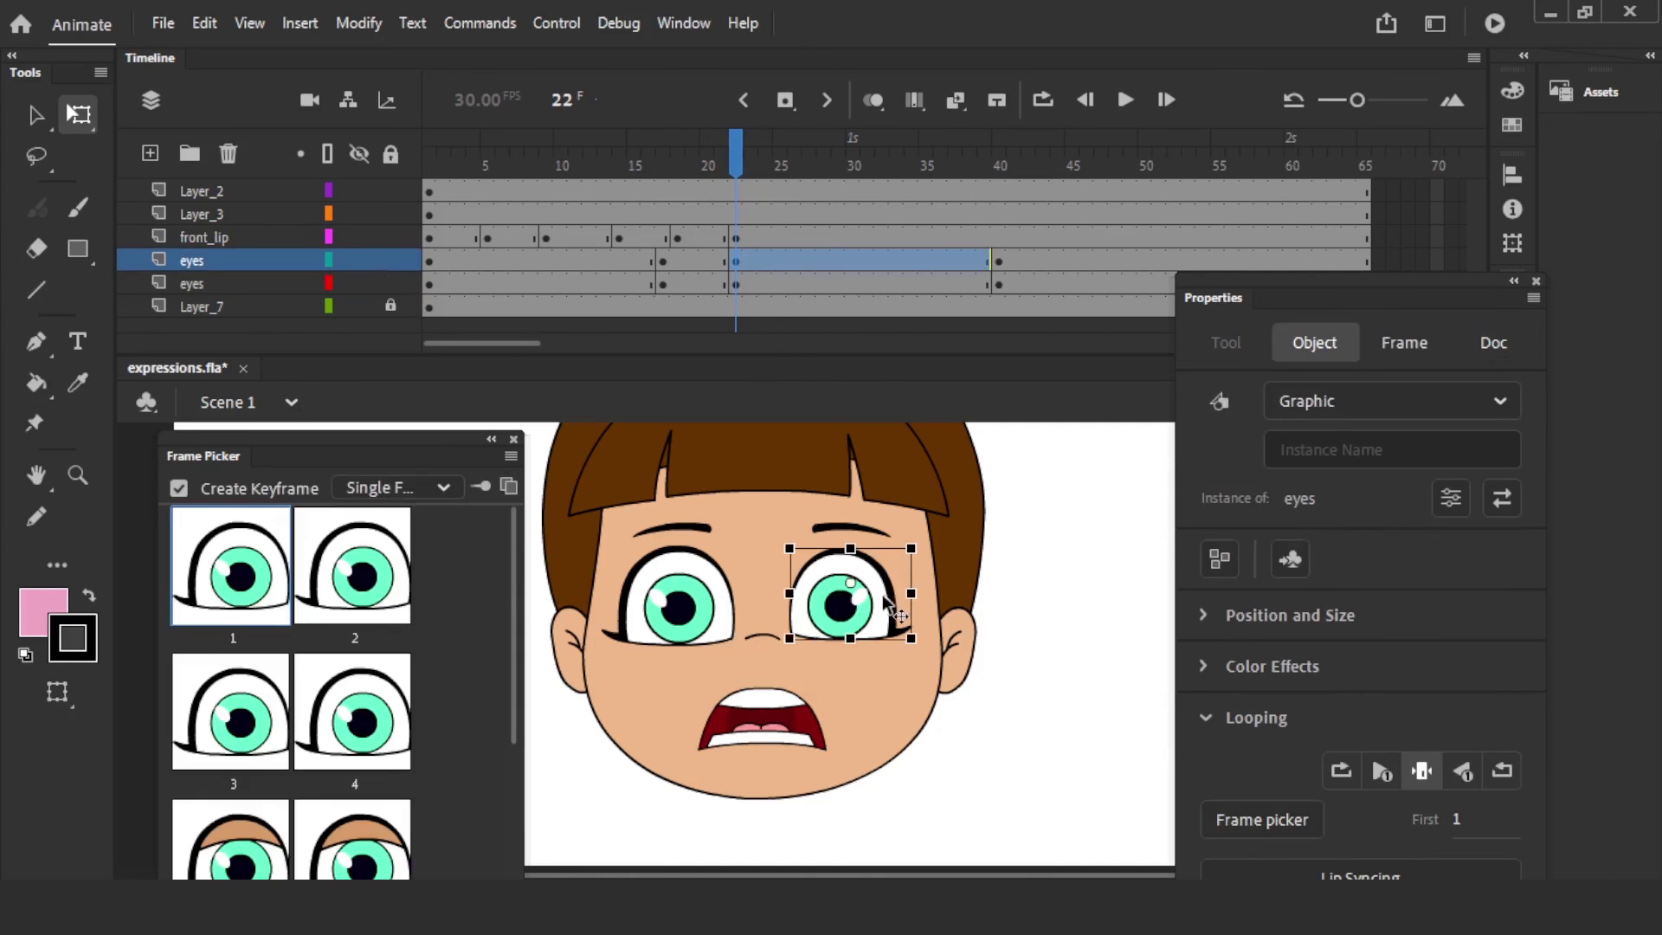
pyautogui.scroll(-1, 510, 618)
pyautogui.click(353, 766)
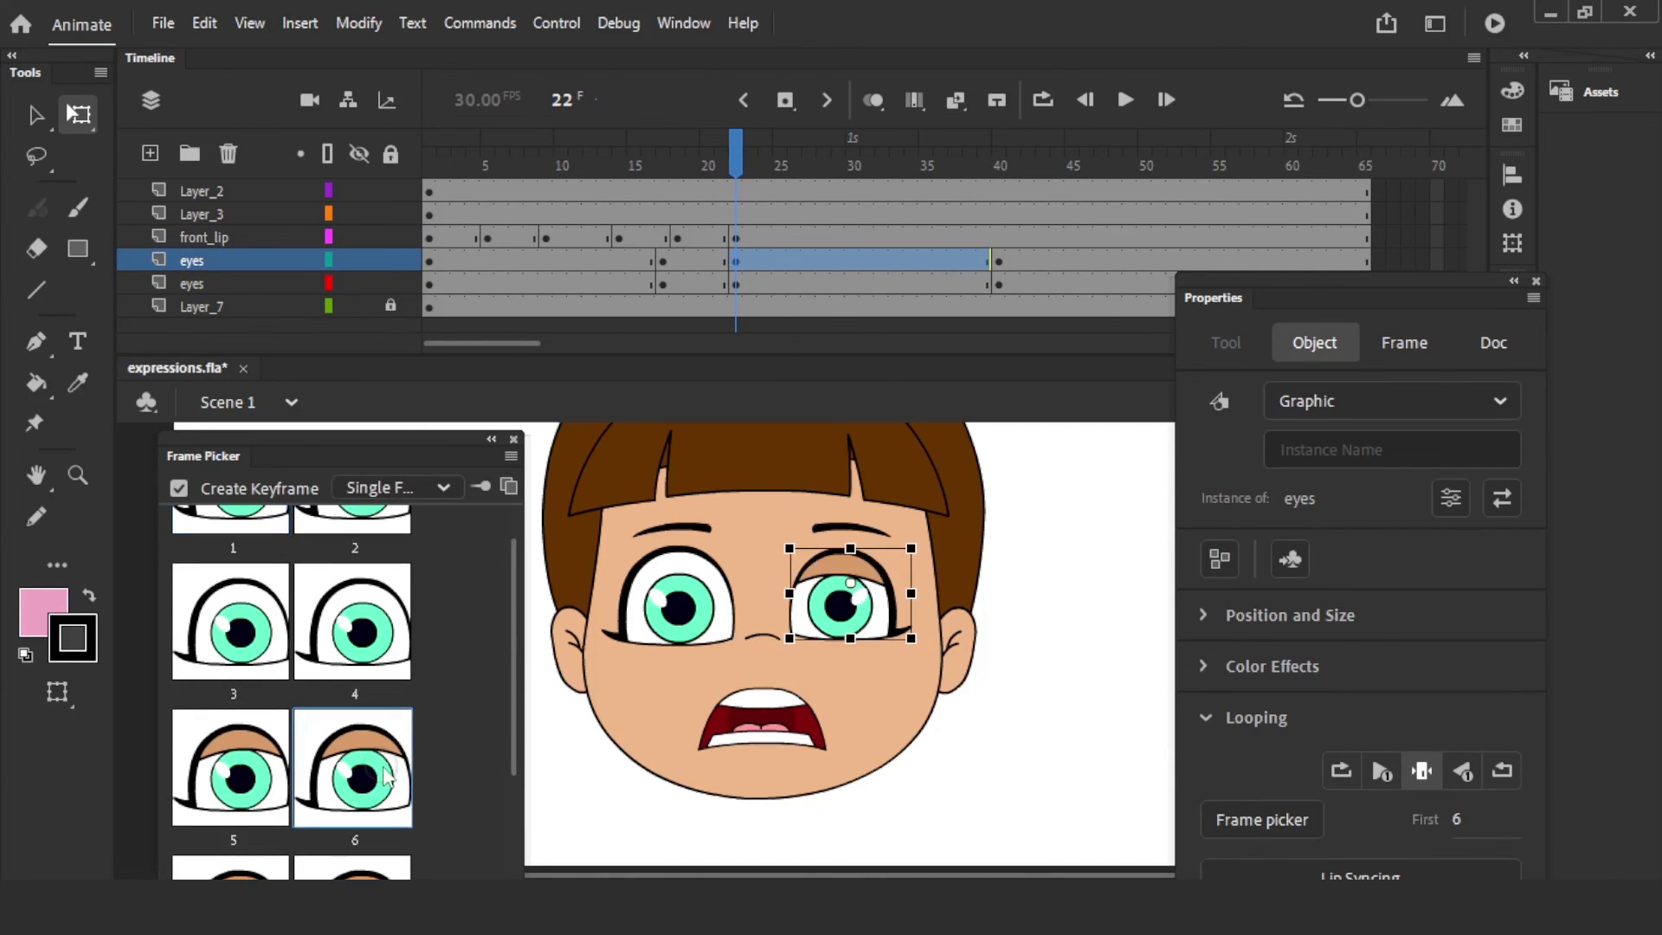
pyautogui.click(717, 596)
pyautogui.click(231, 831)
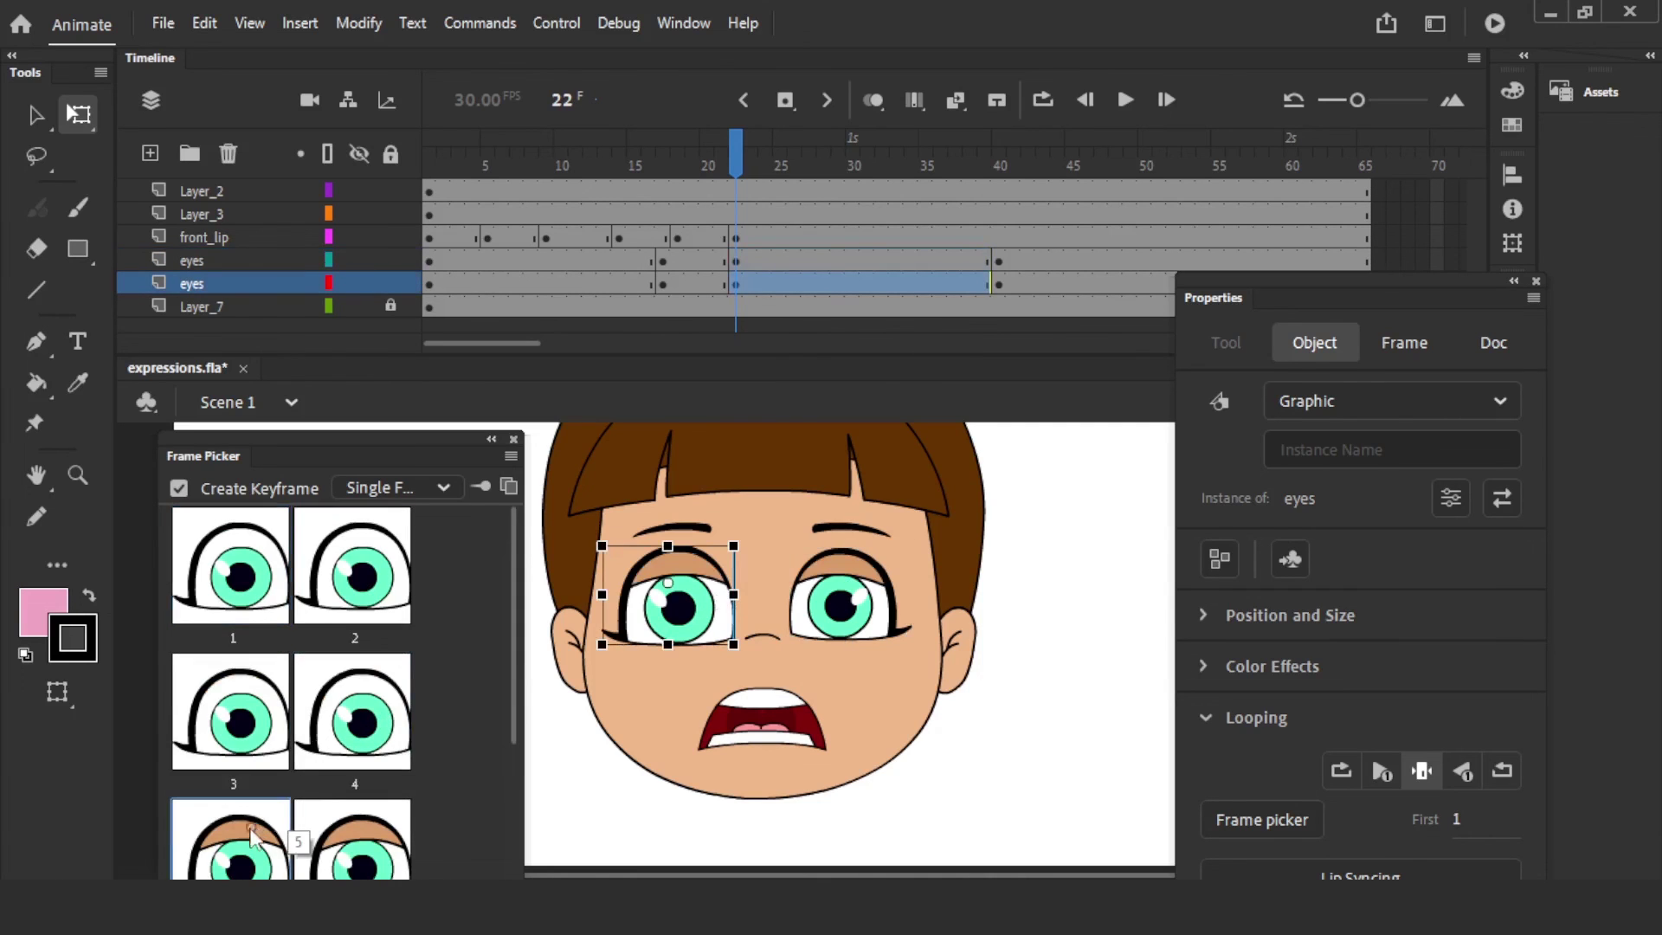
# - Try rotating the right-hand eyebrow on Layer_2 at frame 23, and undo the rotation
pyautogui.moveTo(732, 160); pyautogui.dragTo(731, 158)
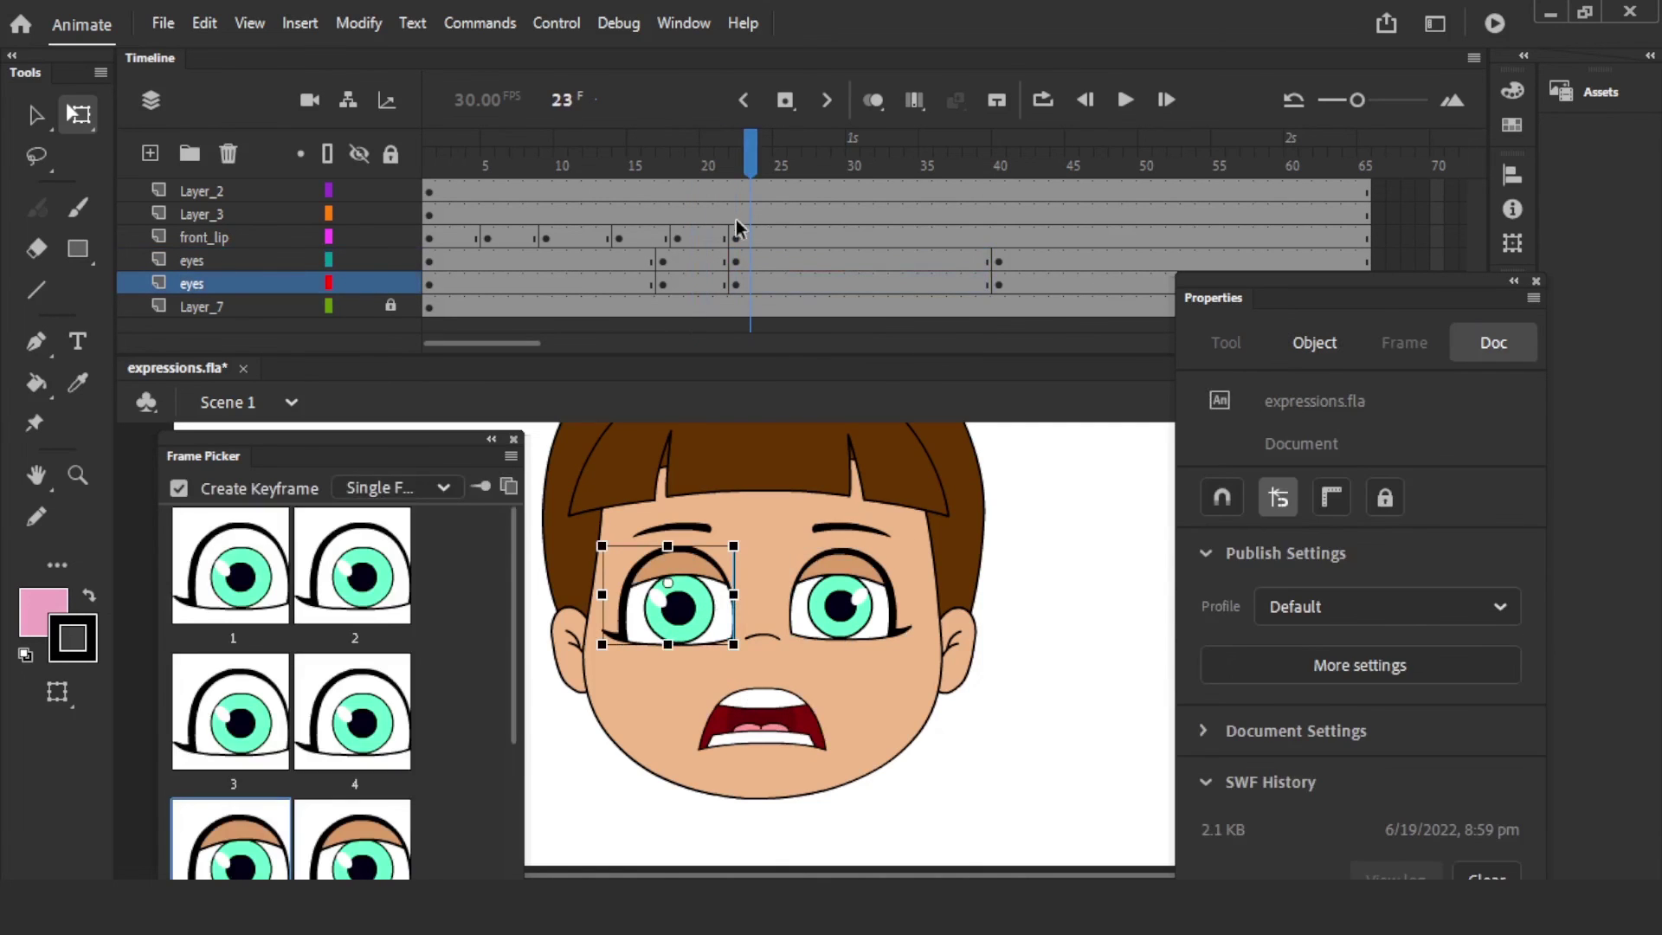
pyautogui.click(883, 530)
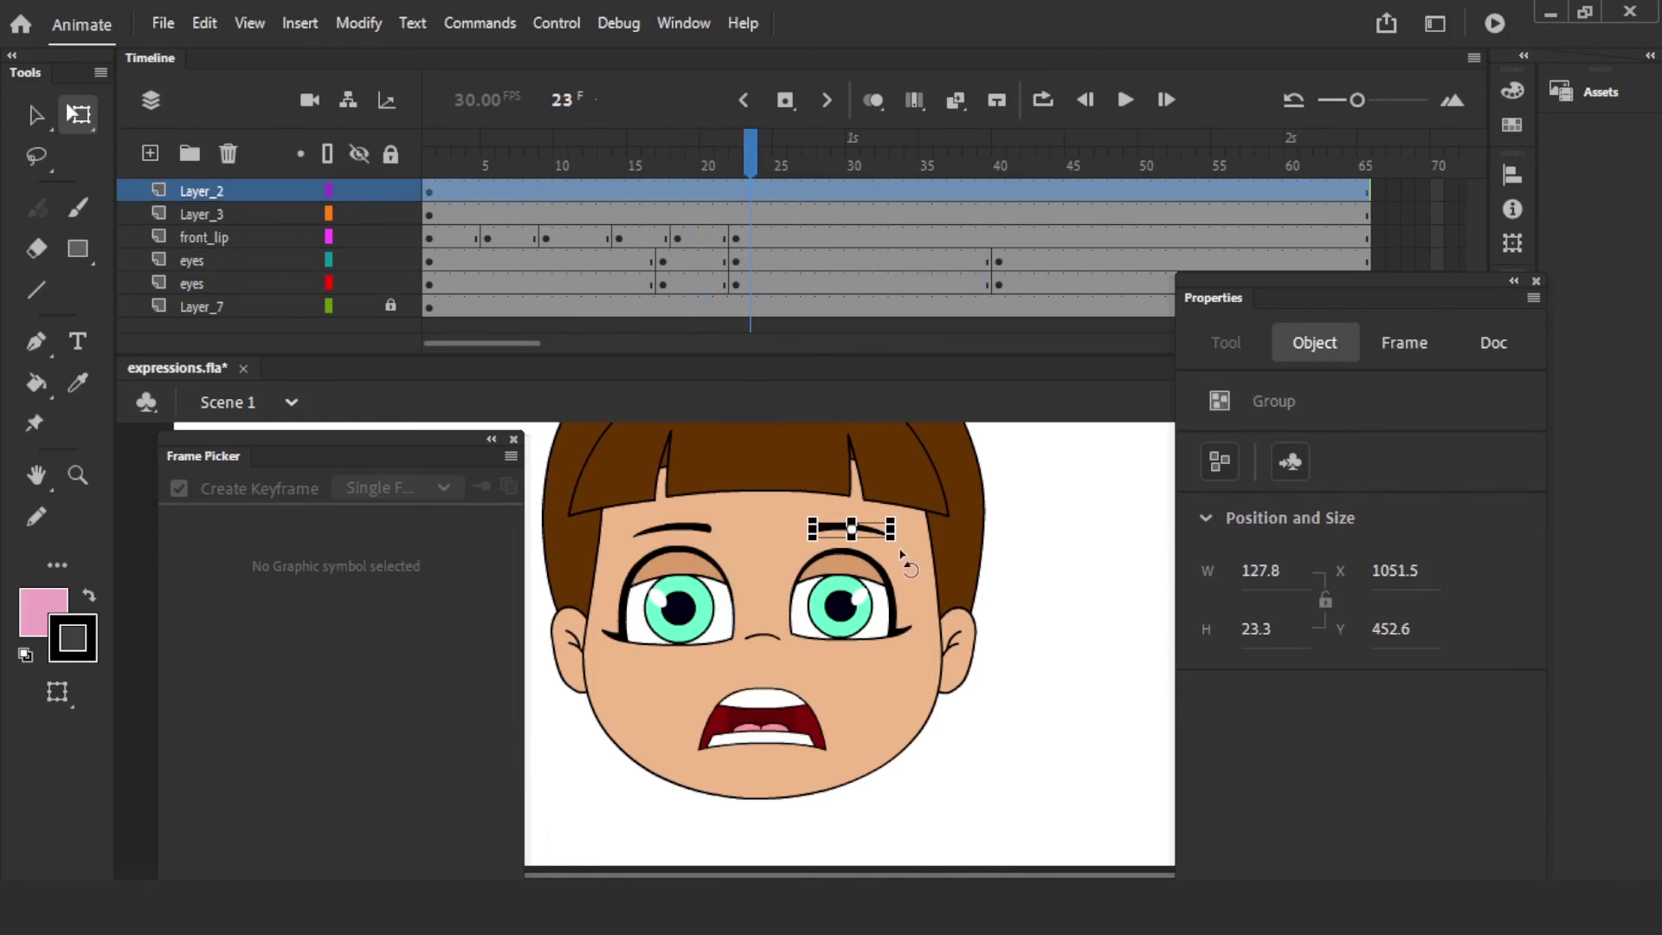
pyautogui.moveTo(904, 562)
pyautogui.mouseDown()
pyautogui.moveTo(884, 582)
pyautogui.moveTo(906, 565)
pyautogui.mouseUp()
pyautogui.hotkey('ctrl', 'z')
pyautogui.click(1056, 590)
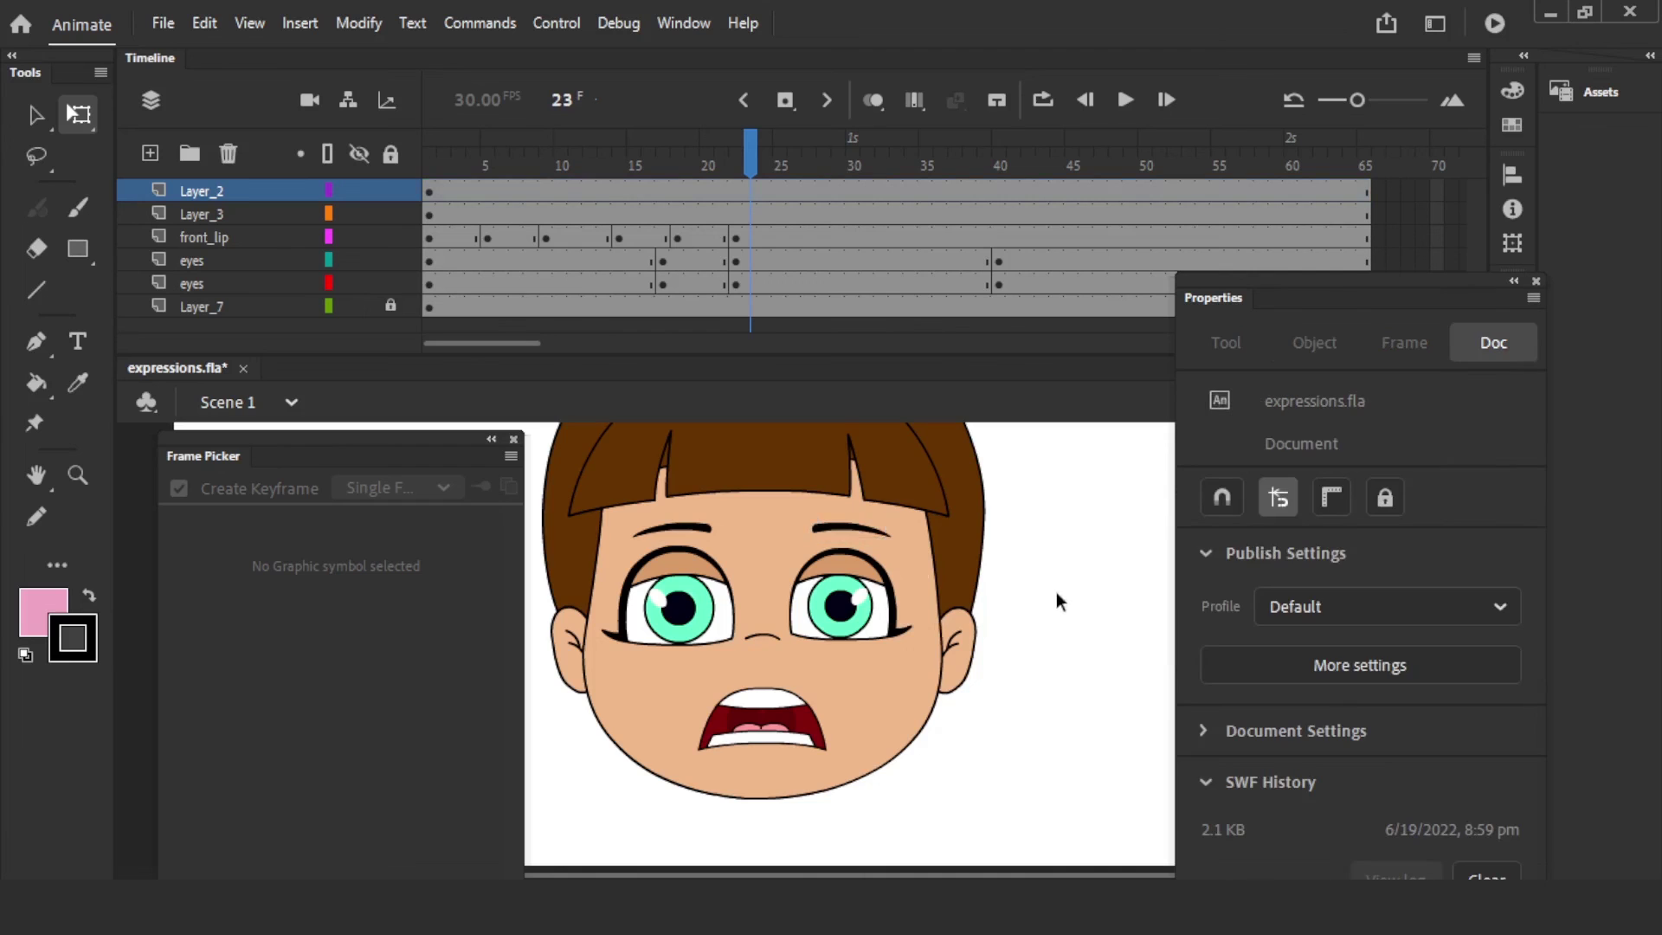
# - Play the animation, examine the 30 lip poses inside the front_lip symbol, and return to Scene 1 at frame 40
pyautogui.press('Return')
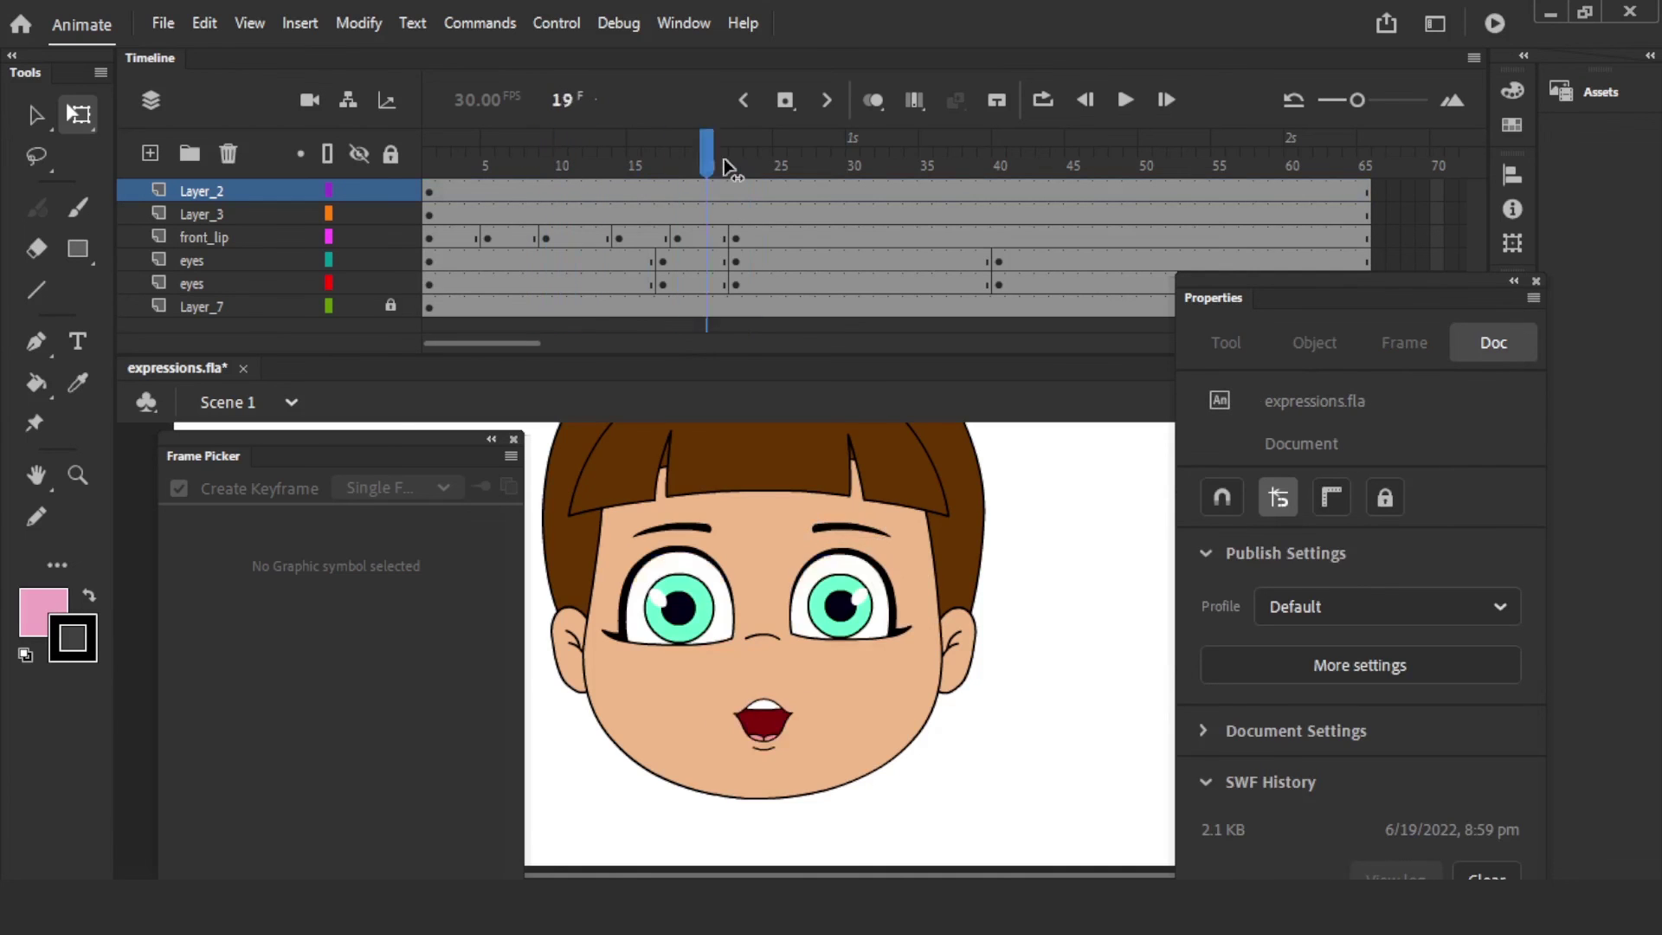
pyautogui.click(1002, 259)
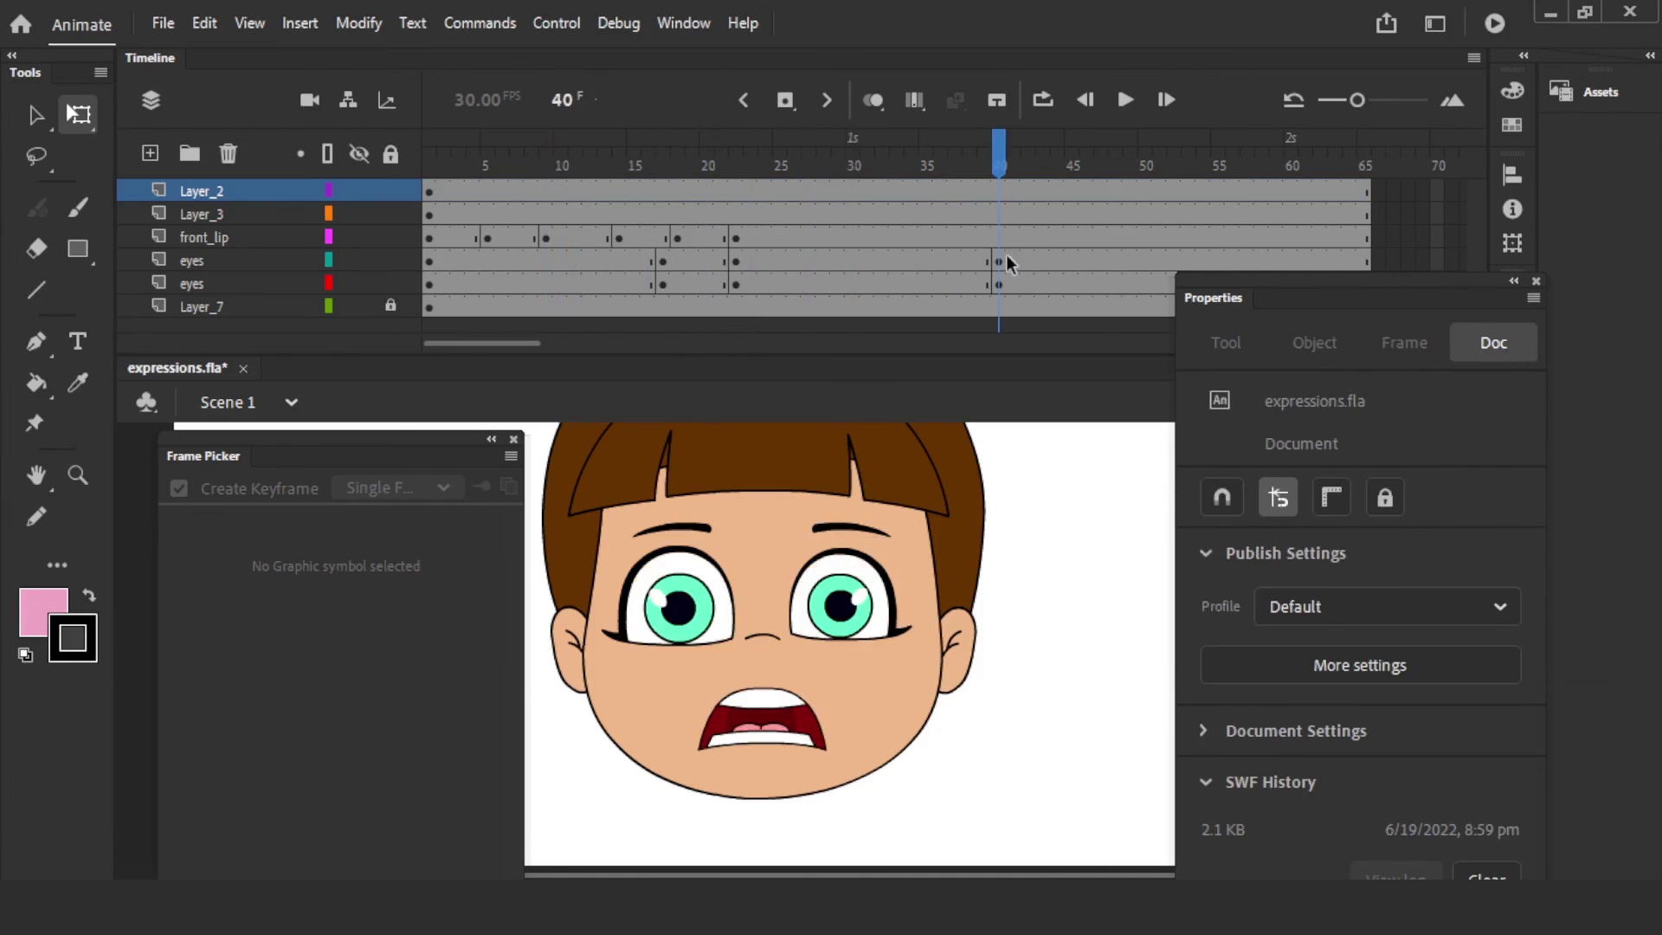
pyautogui.doubleClick(777, 722)
pyautogui.moveTo(545, 161); pyautogui.dragTo(851, 241)
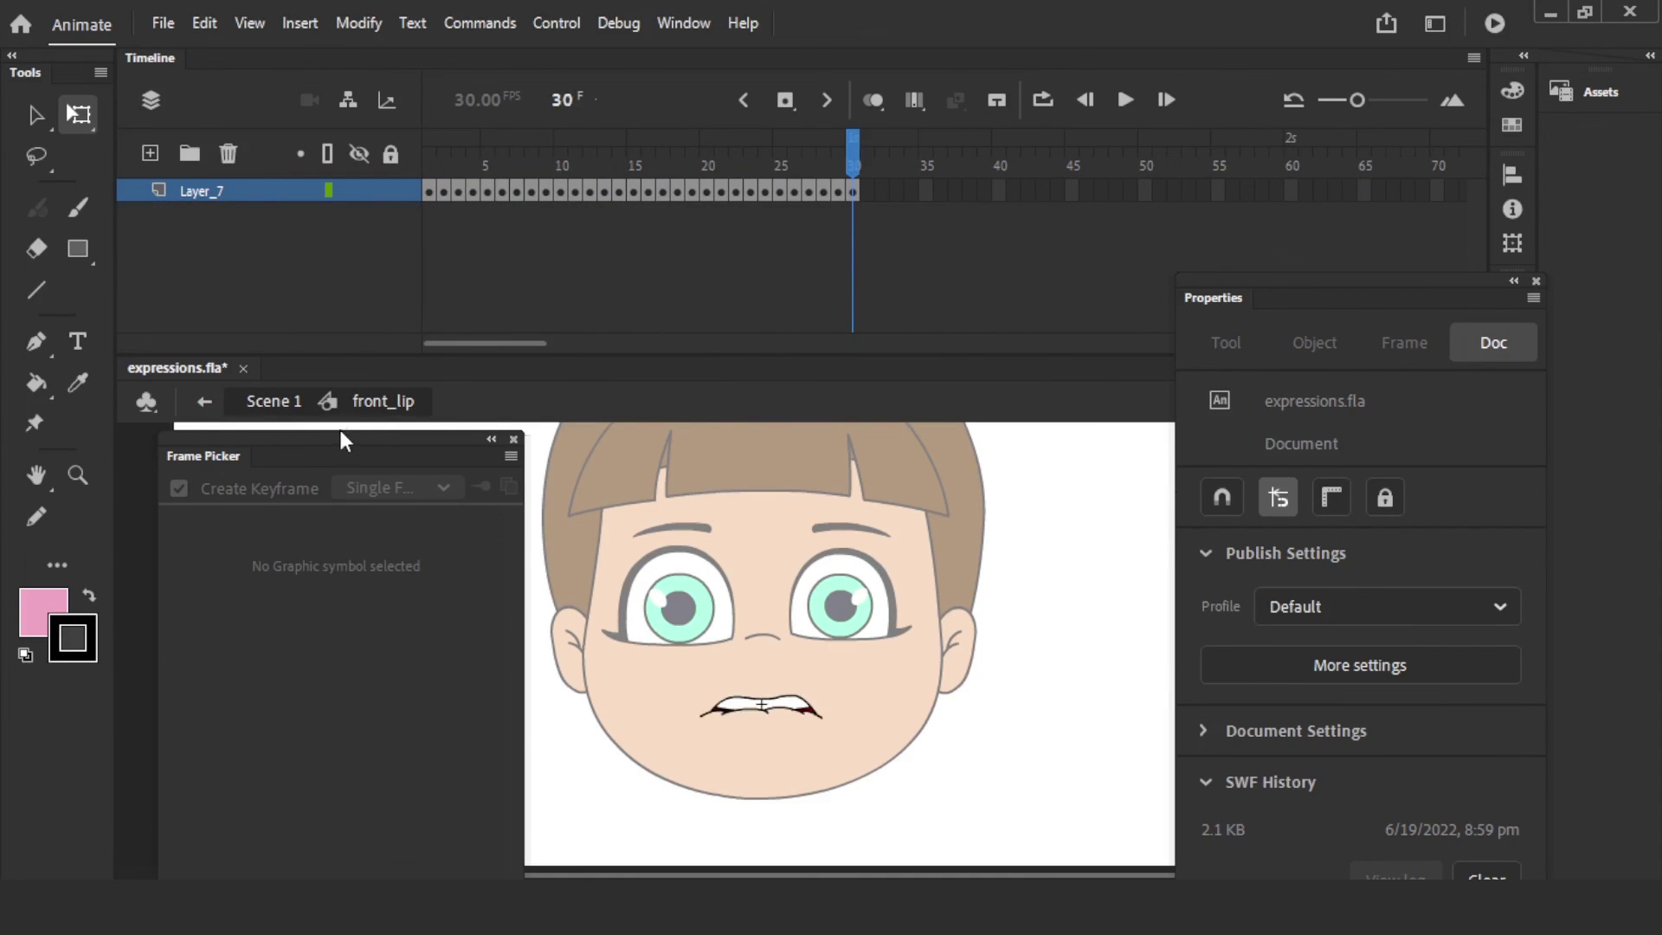
pyautogui.doubleClick(1047, 541)
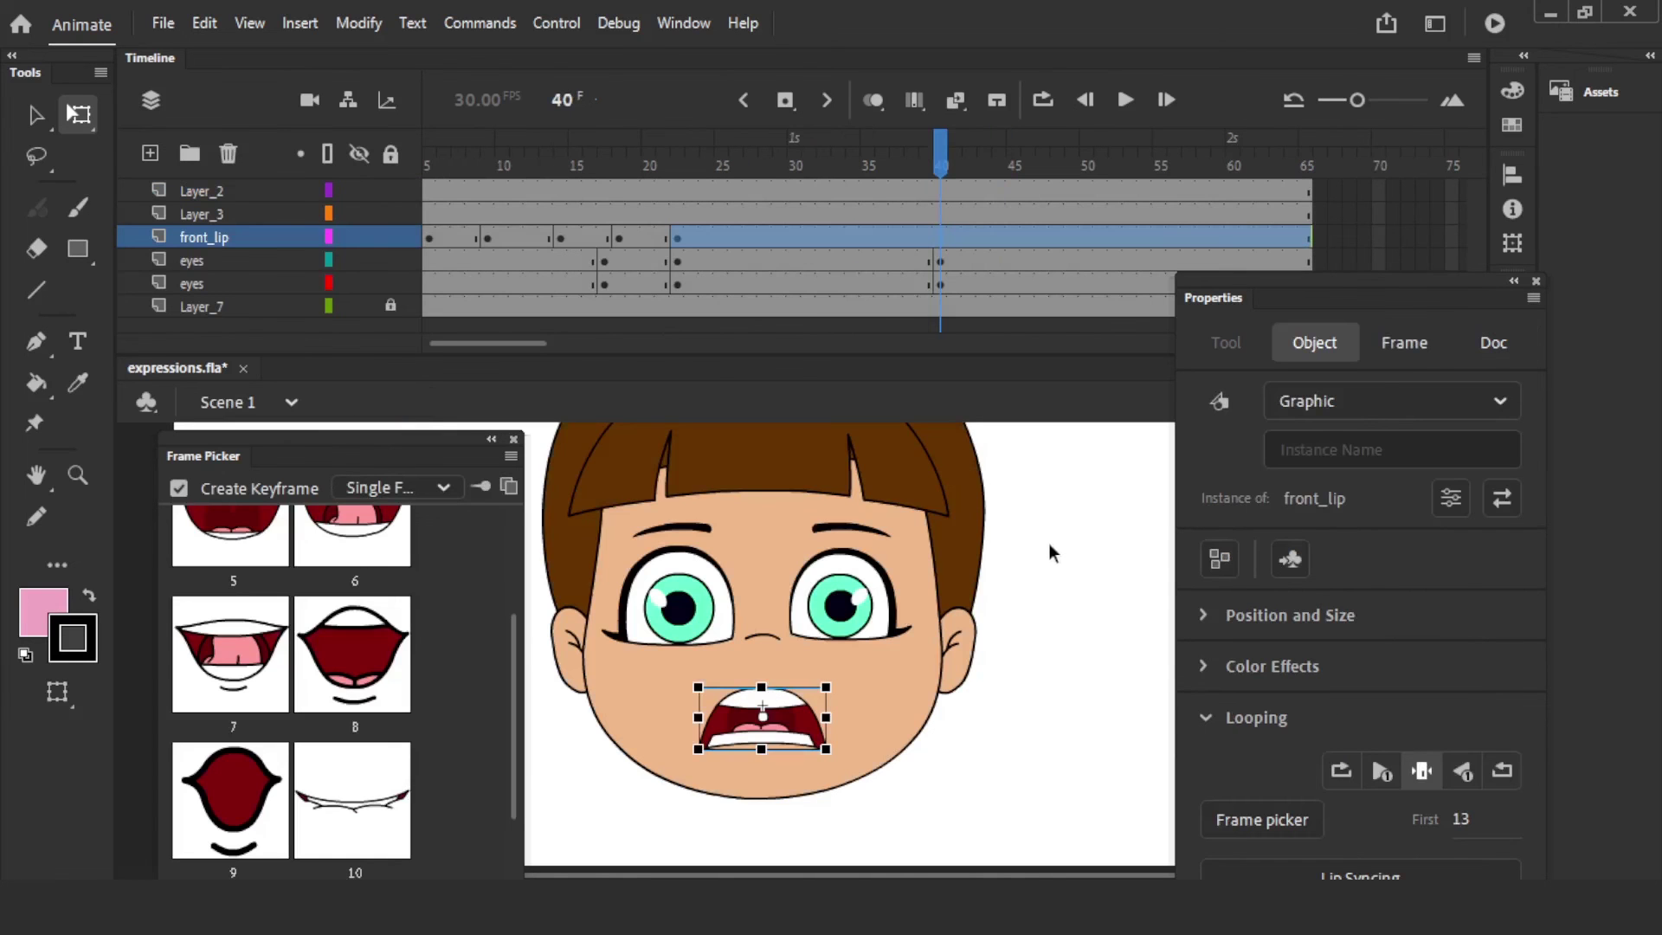
pyautogui.click(1056, 557)
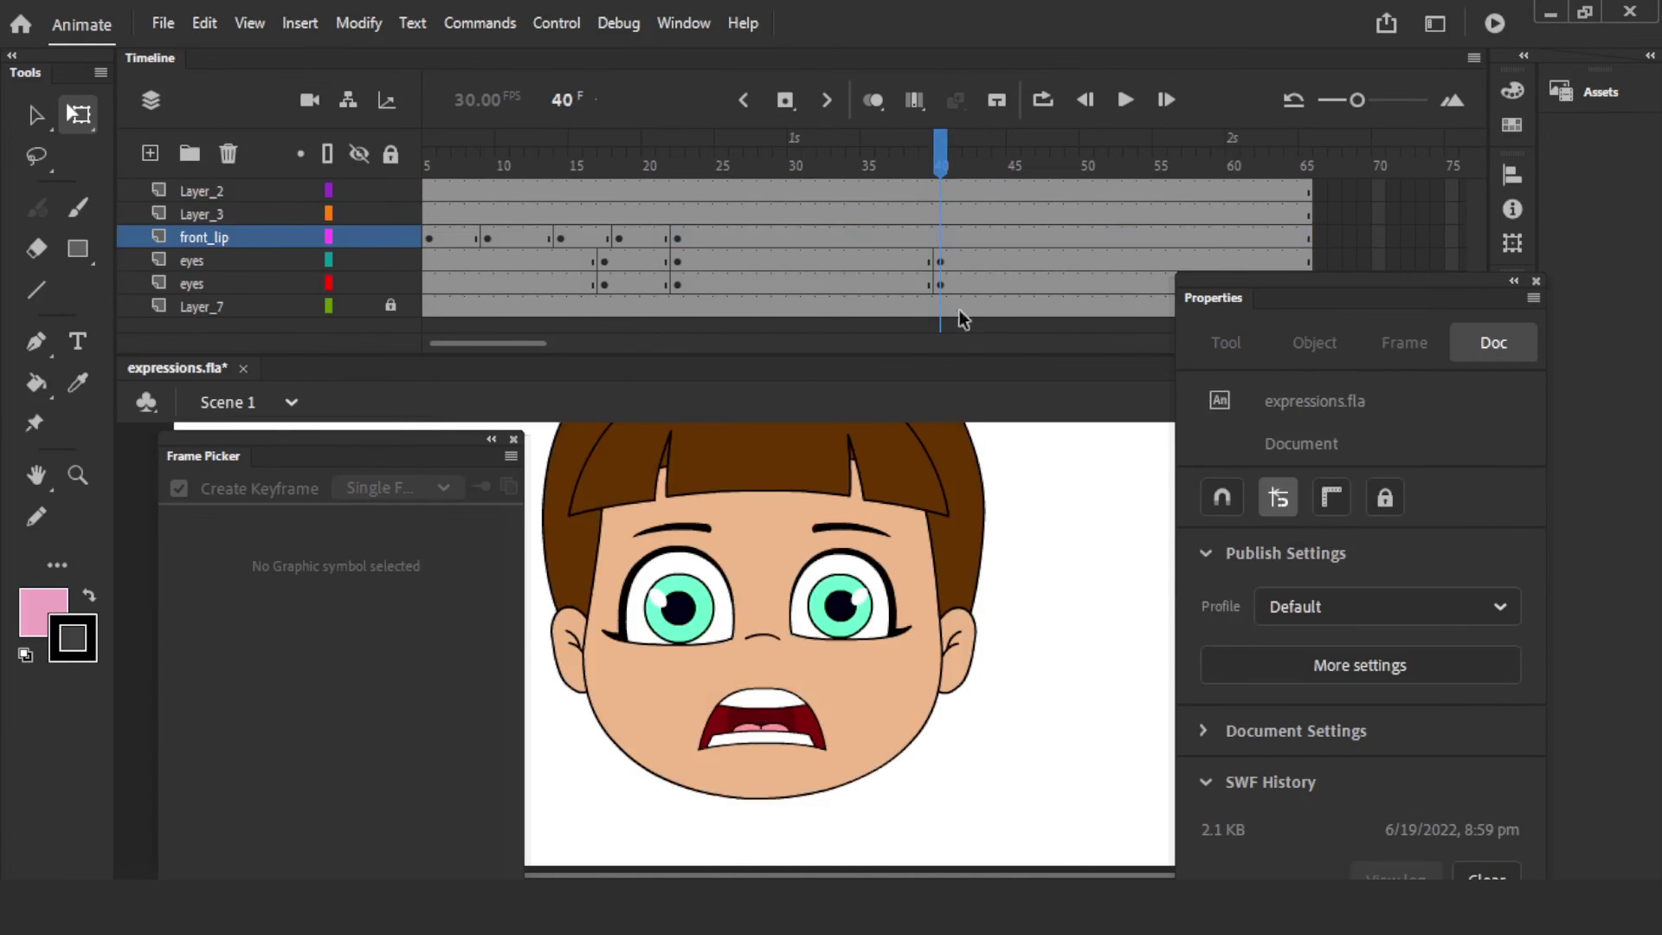
# - At frame 43, switch the front_lip mouth to pose 18 with the Frame Picker, creating a single-frame keyframe
pyautogui.moveTo(880, 164); pyautogui.dragTo(984, 165)
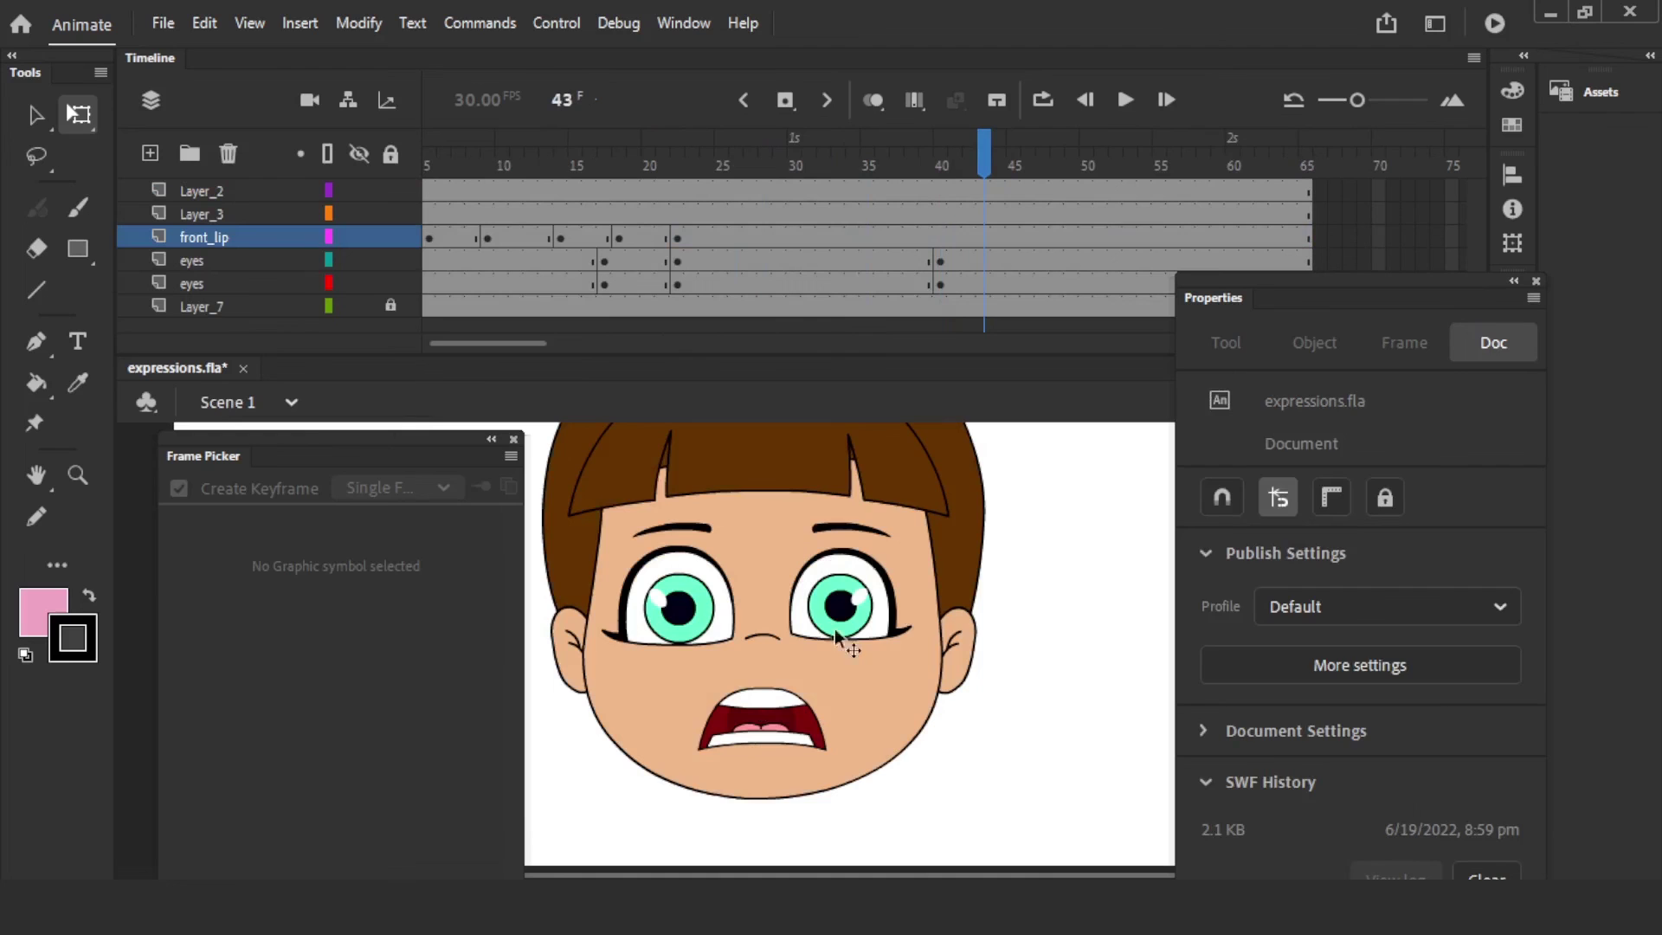
pyautogui.click(779, 740)
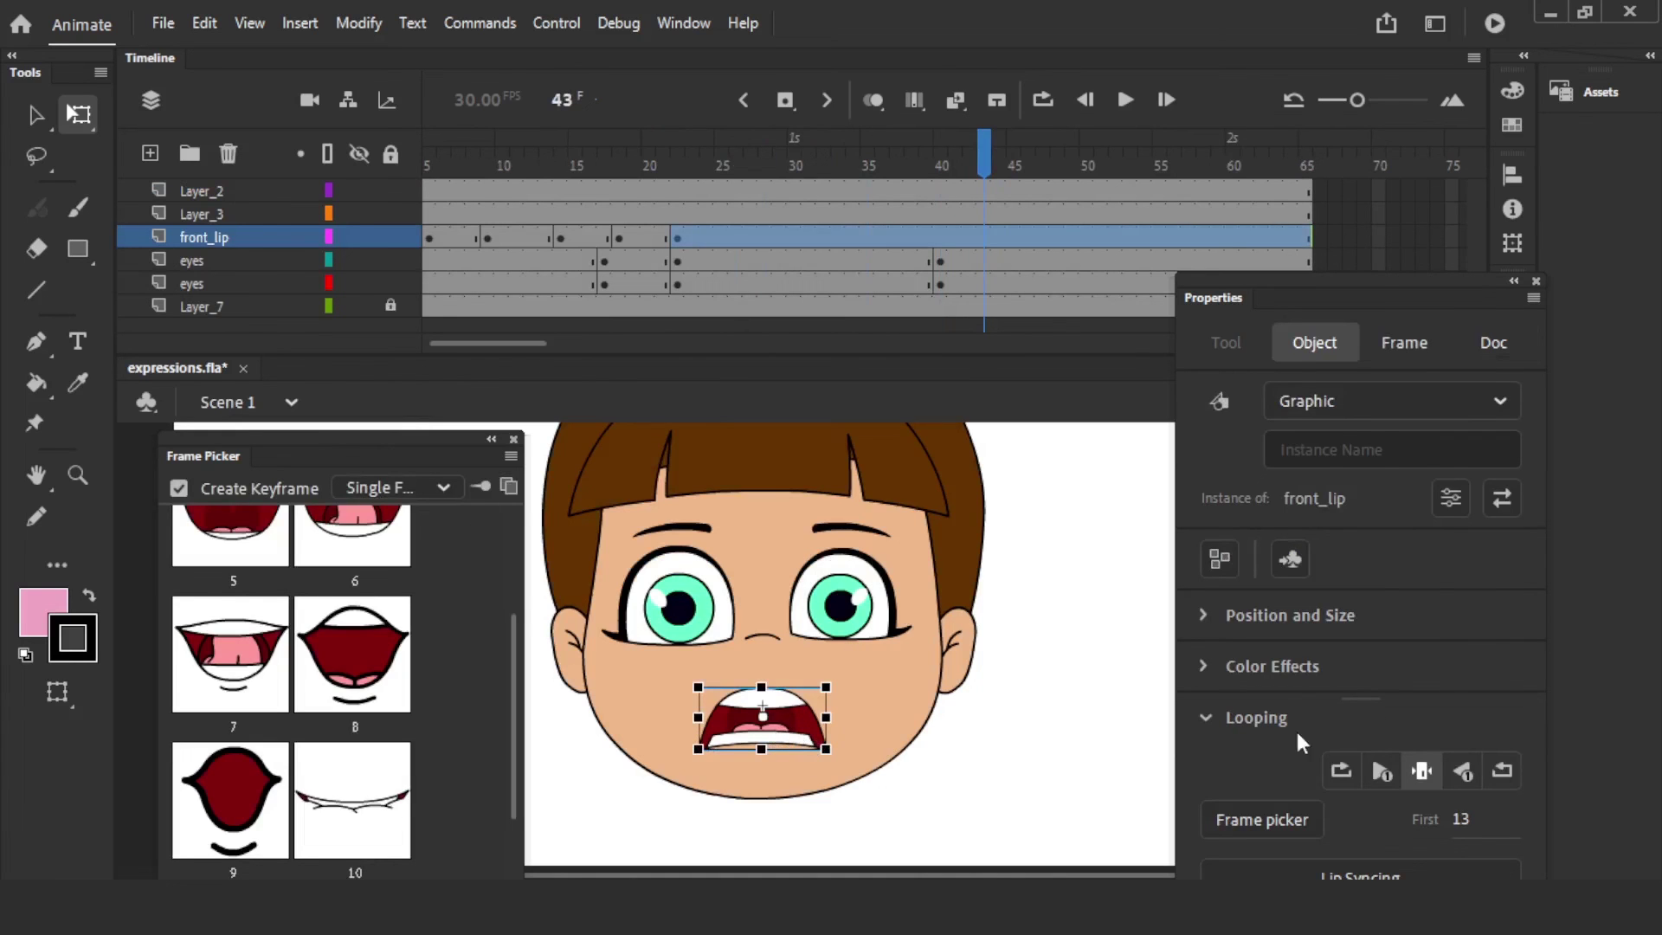
pyautogui.click(1423, 773)
pyautogui.moveTo(211, 459); pyautogui.dragTo(219, 455)
pyautogui.scroll(-2, 526, 649)
pyautogui.scroll(-4, 526, 649)
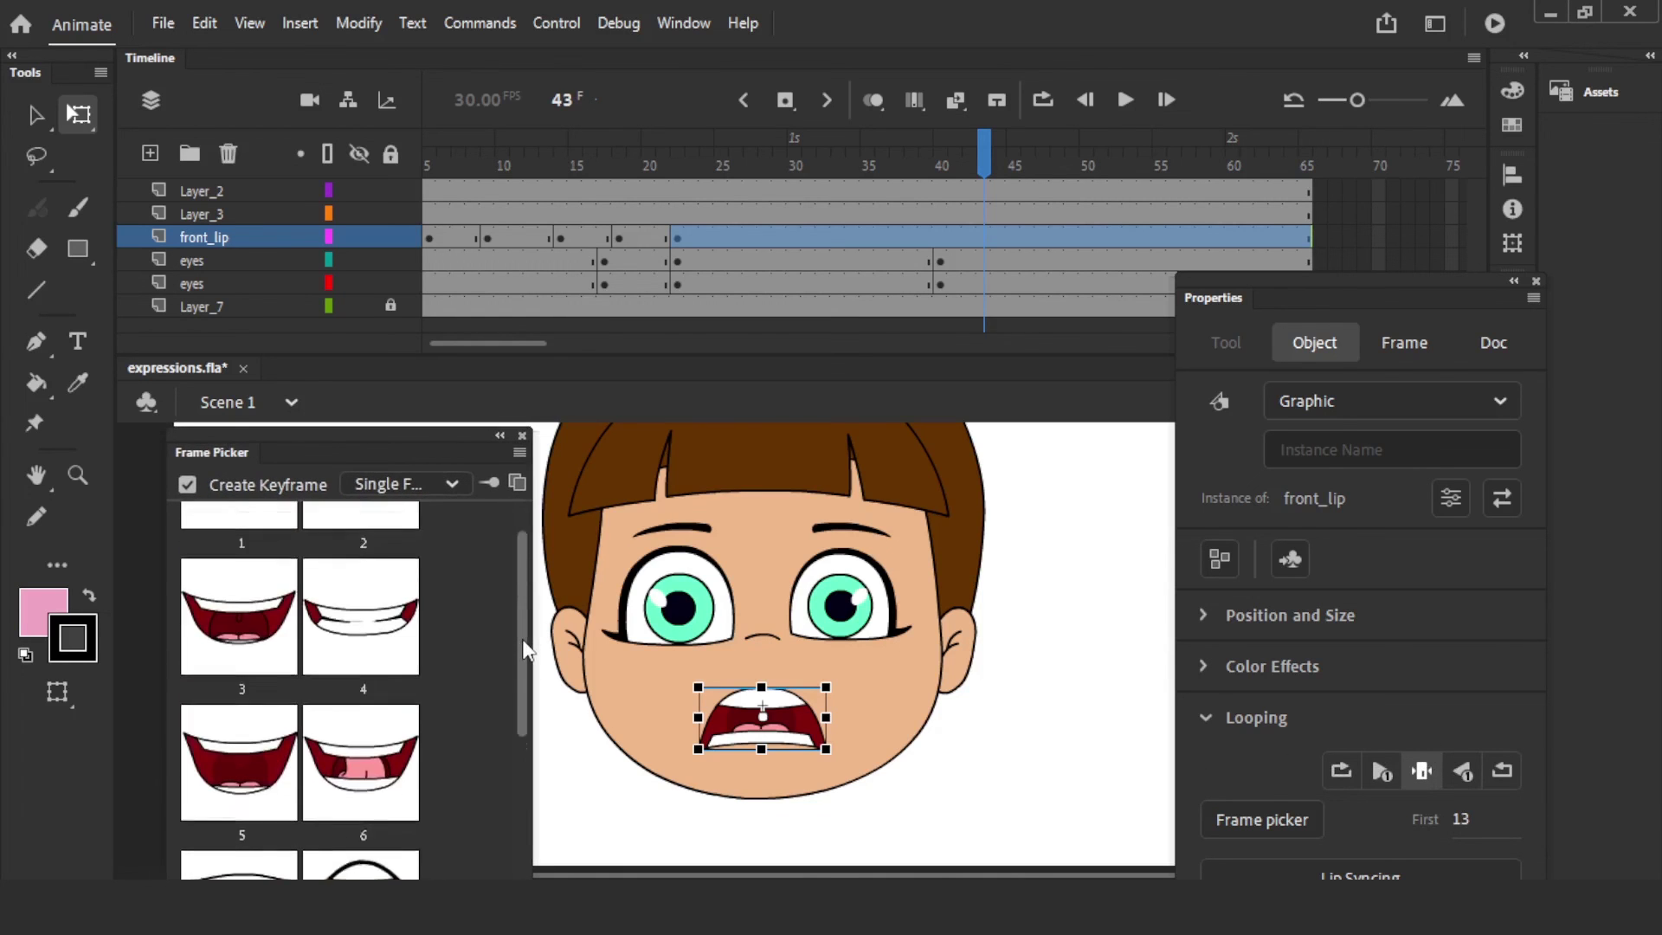
pyautogui.scroll(-3, 526, 649)
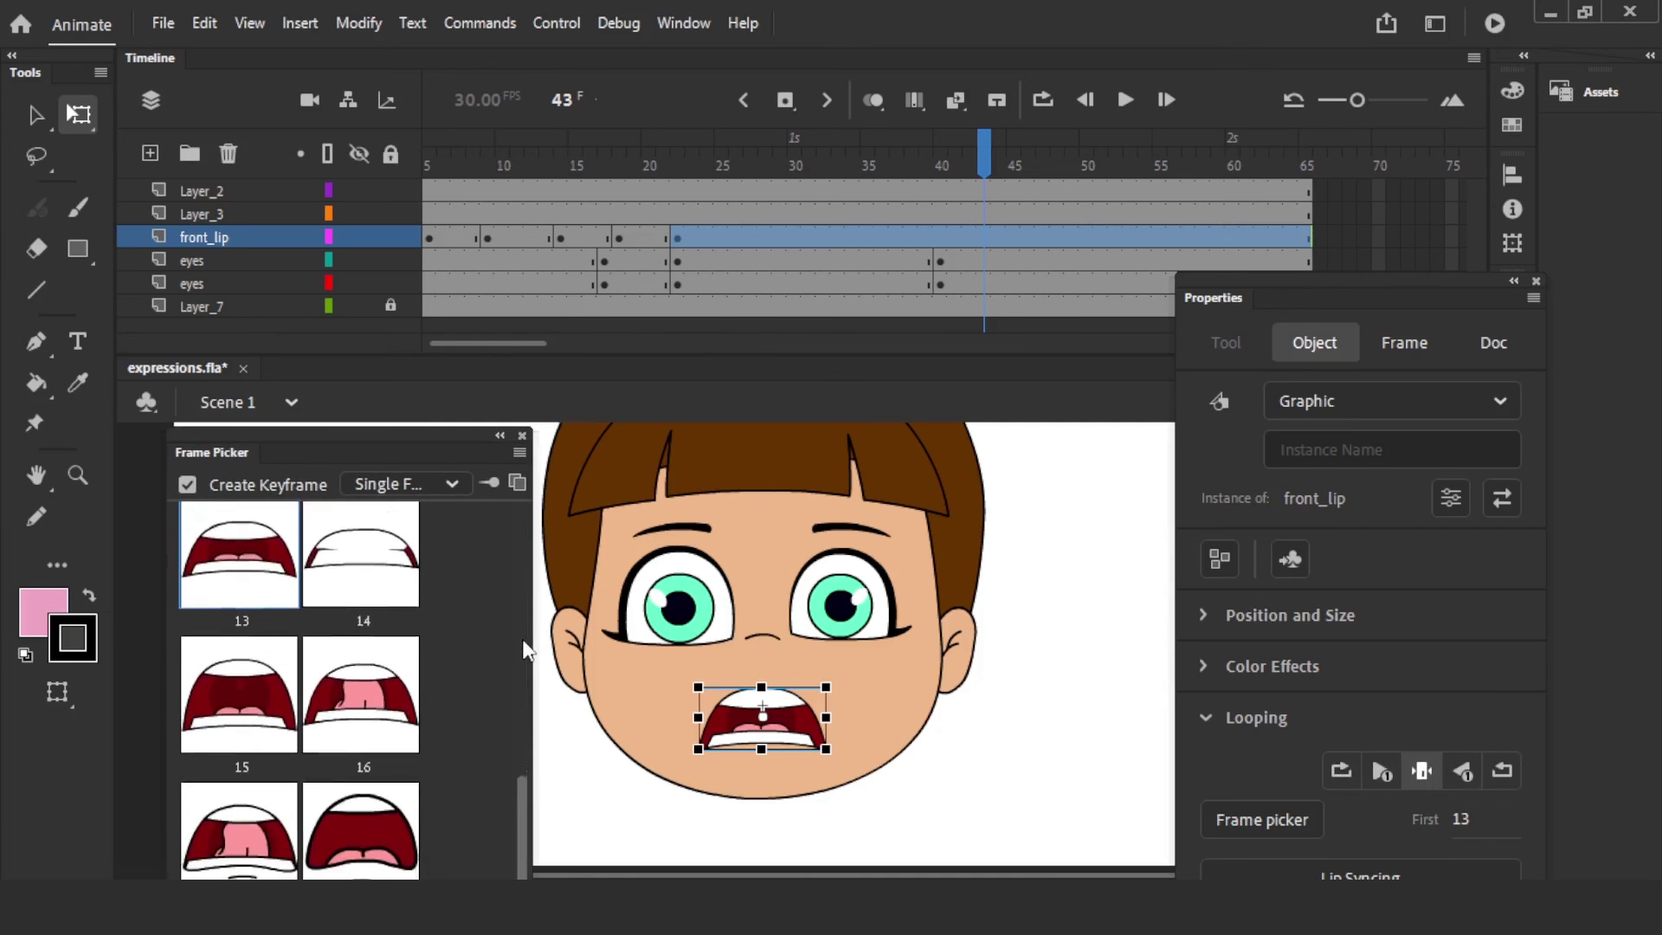
pyautogui.click(389, 795)
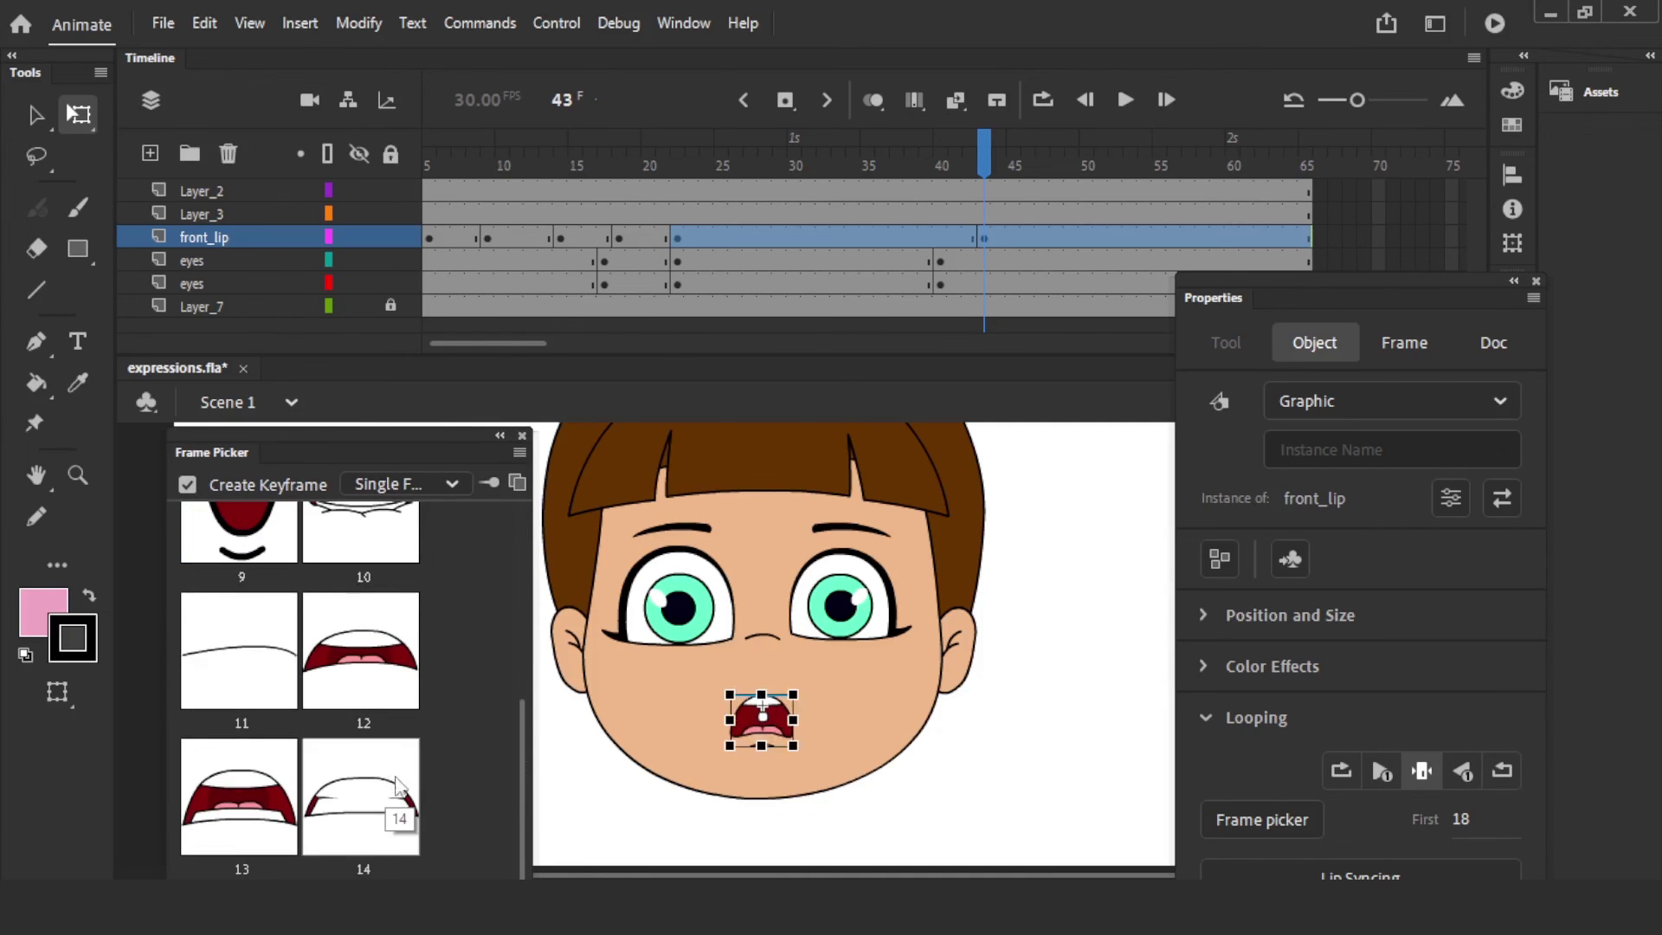
pyautogui.scroll(3, 521, 737)
pyautogui.scroll(-5, 521, 737)
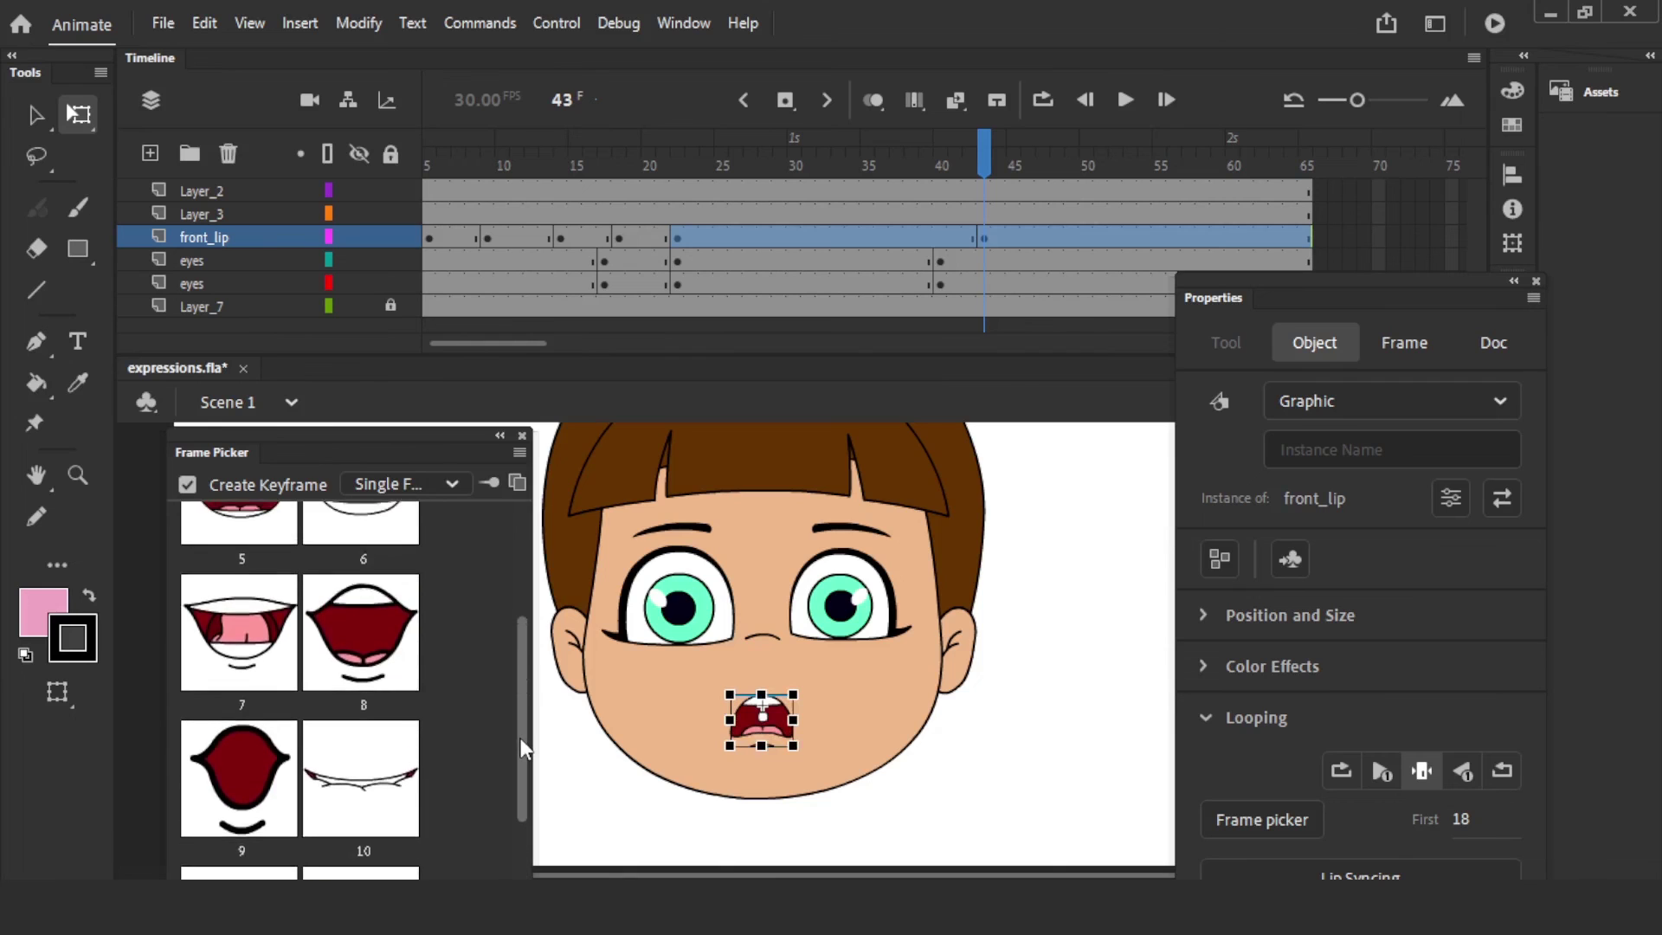